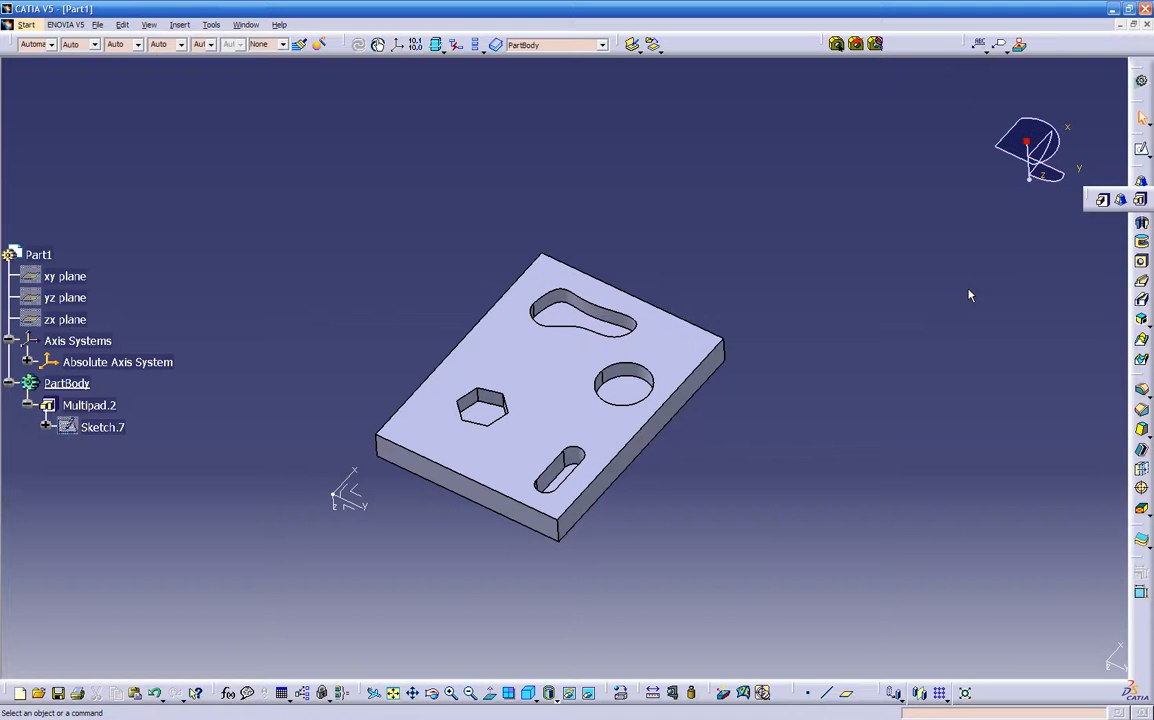
Step: Show Sketch.7 of the multi-pad over the plate and hide it again
click(906, 361)
middle_drag(690, 556, 567, 426)
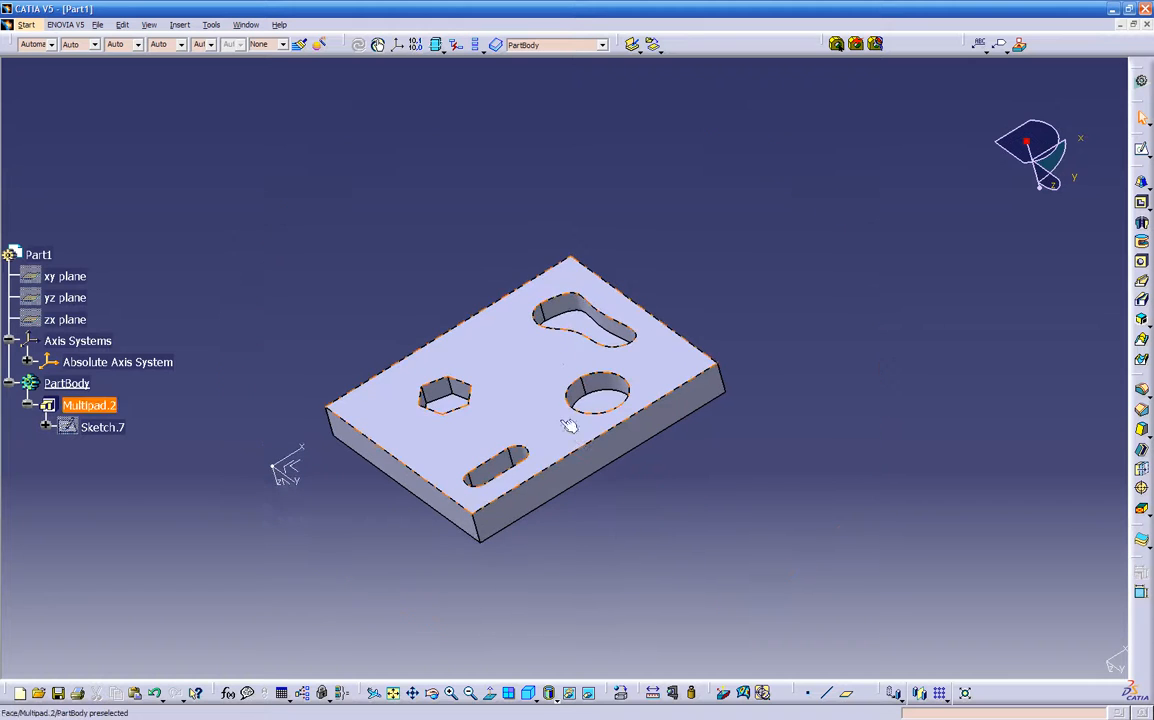
right_click(95, 427)
click(117, 467)
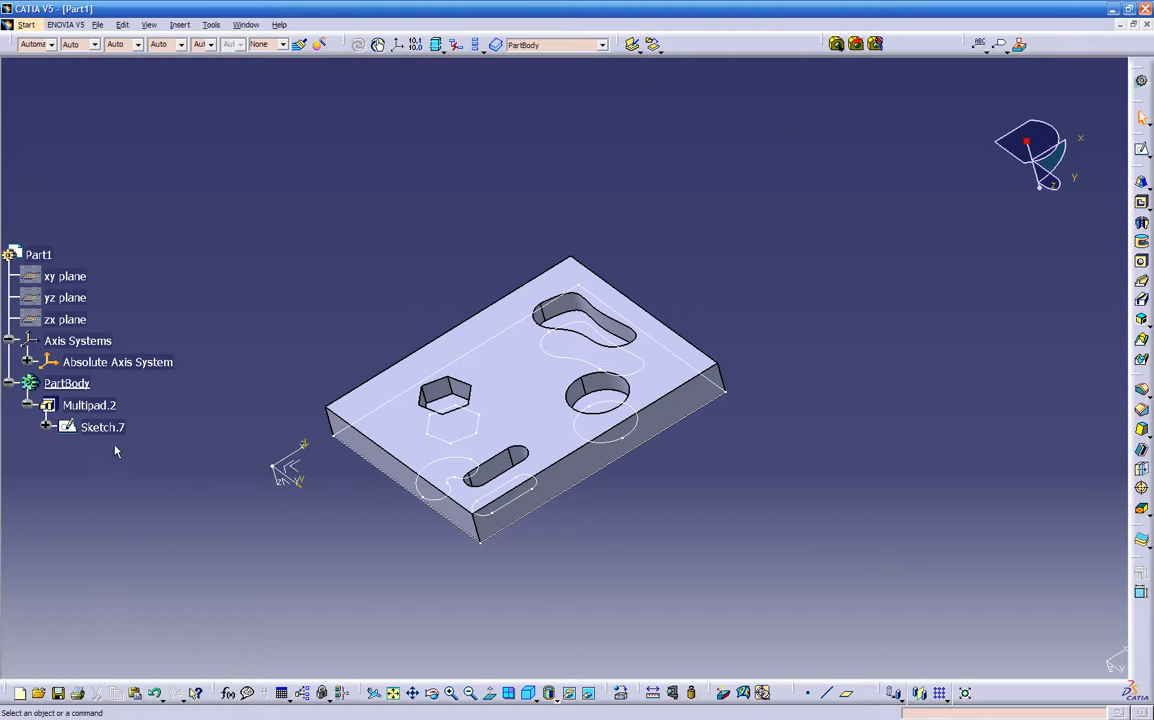
click(102, 427)
right_click(105, 427)
click(130, 466)
click(102, 427)
right_click(105, 427)
click(125, 468)
right_click(113, 428)
click(125, 468)
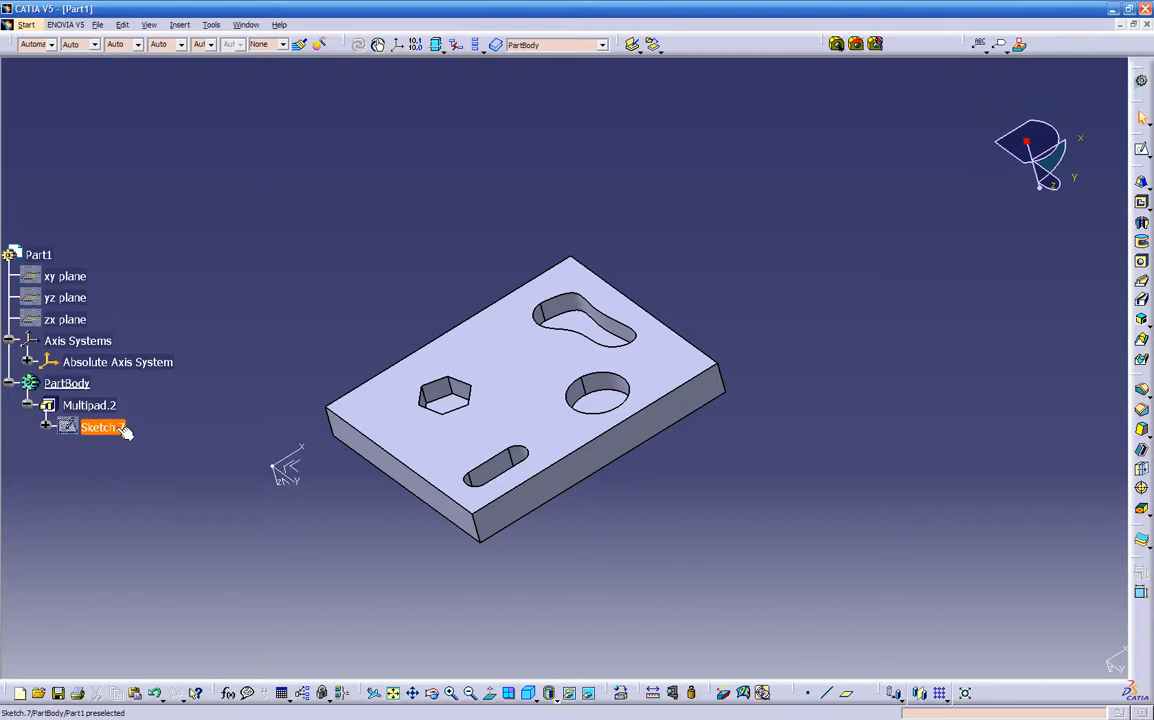
Step: Delete Multipad.2 together with its aggregated elements
click(92, 405)
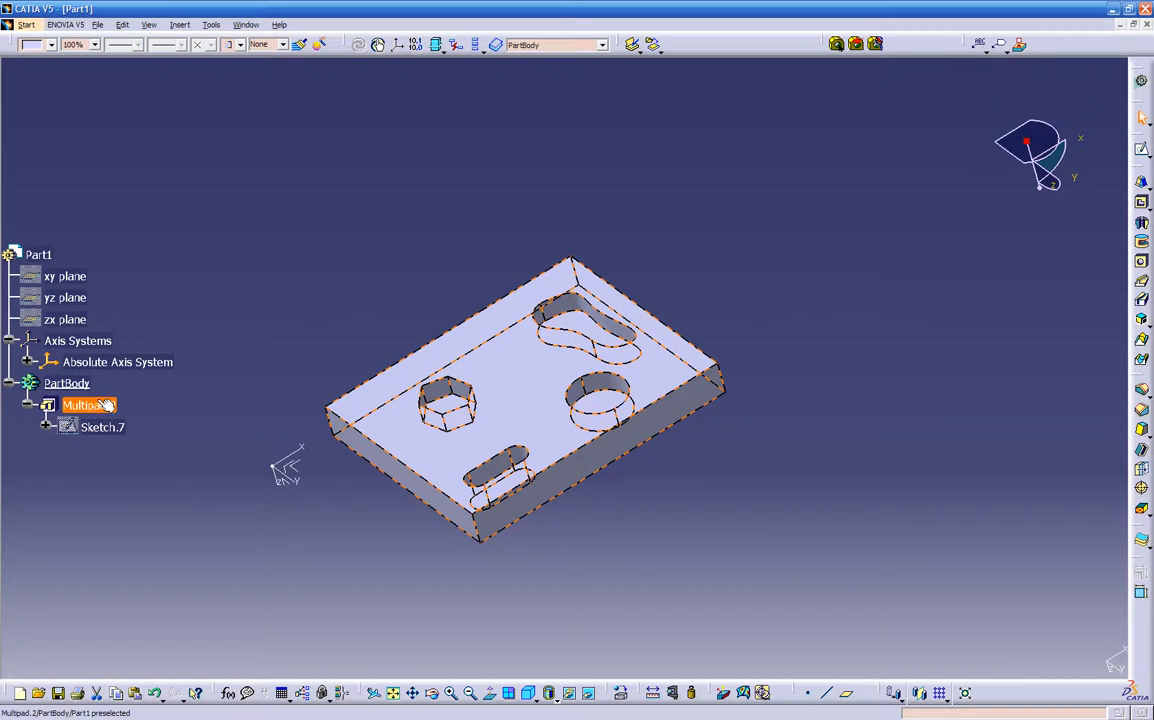
key(Delete)
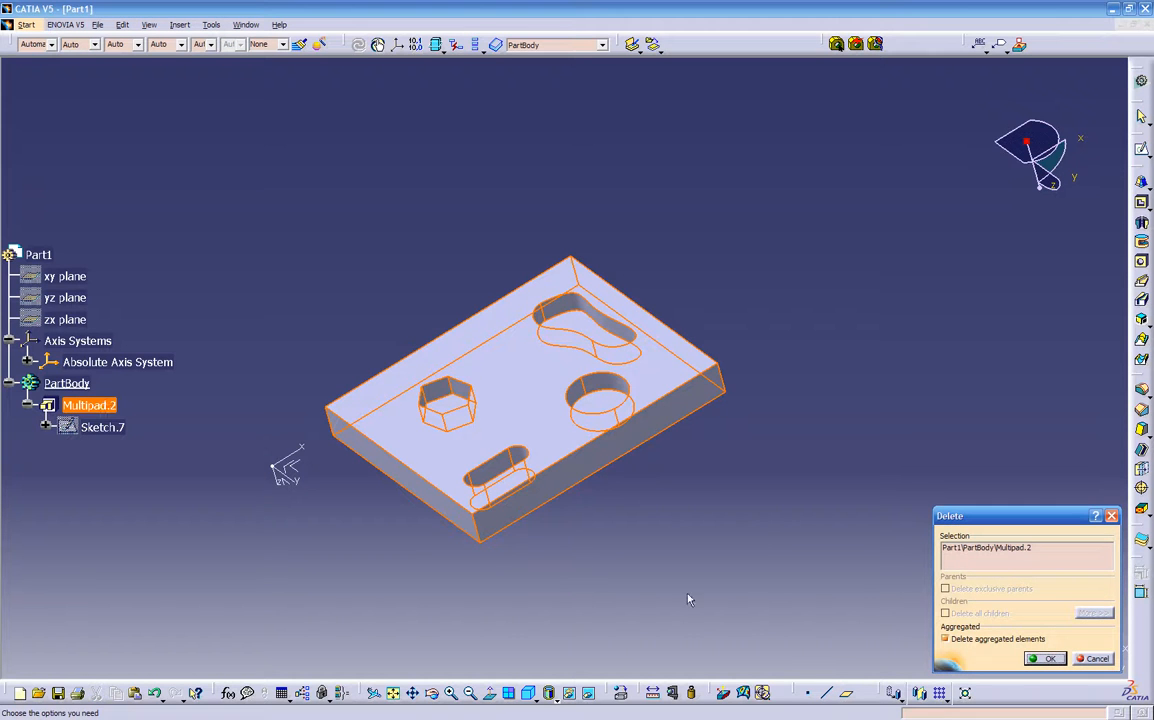
click(1047, 660)
Step: Start a new sketch on the xy plane
middle_drag(161, 414, 586, 364)
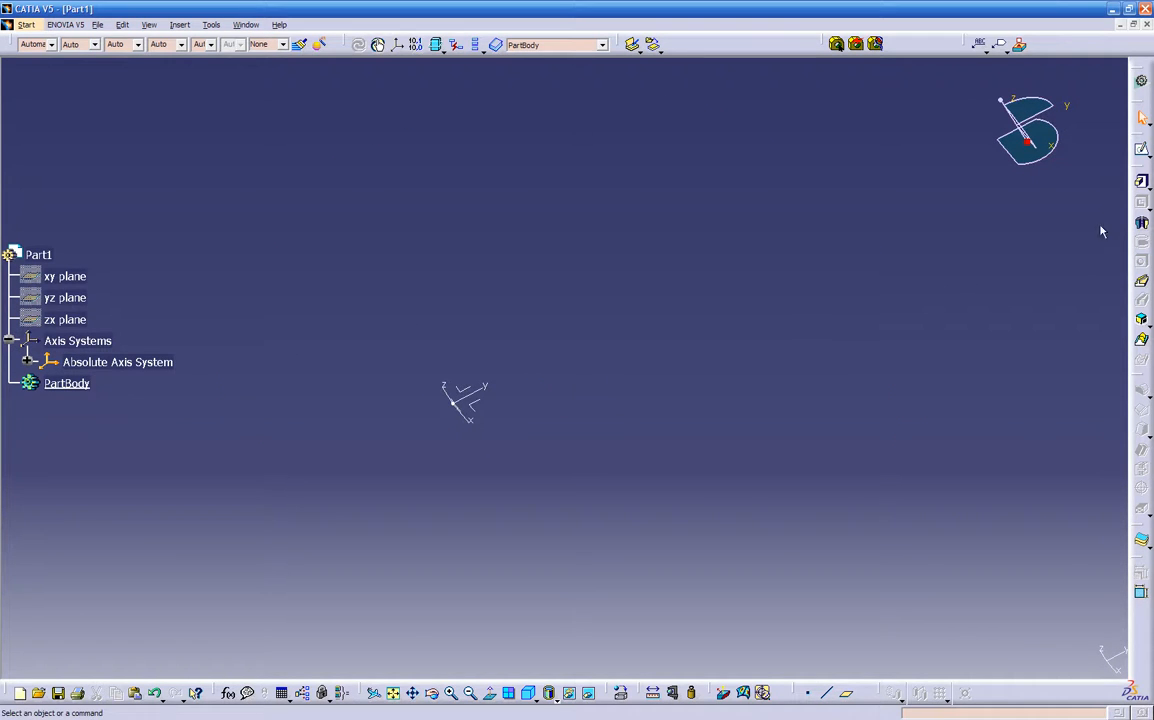
click(1141, 148)
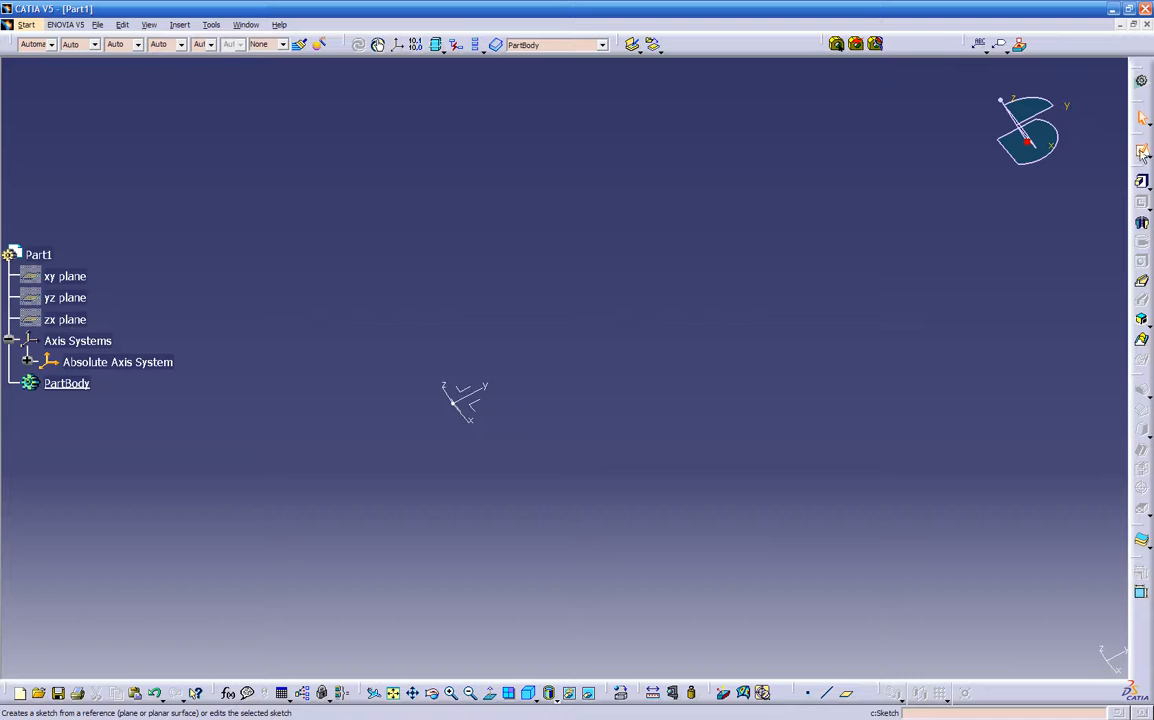
click(472, 400)
mouse_move(436, 496)
middle_down()
mouse_move(430, 517)
mouse_move(343, 542)
middle_up()
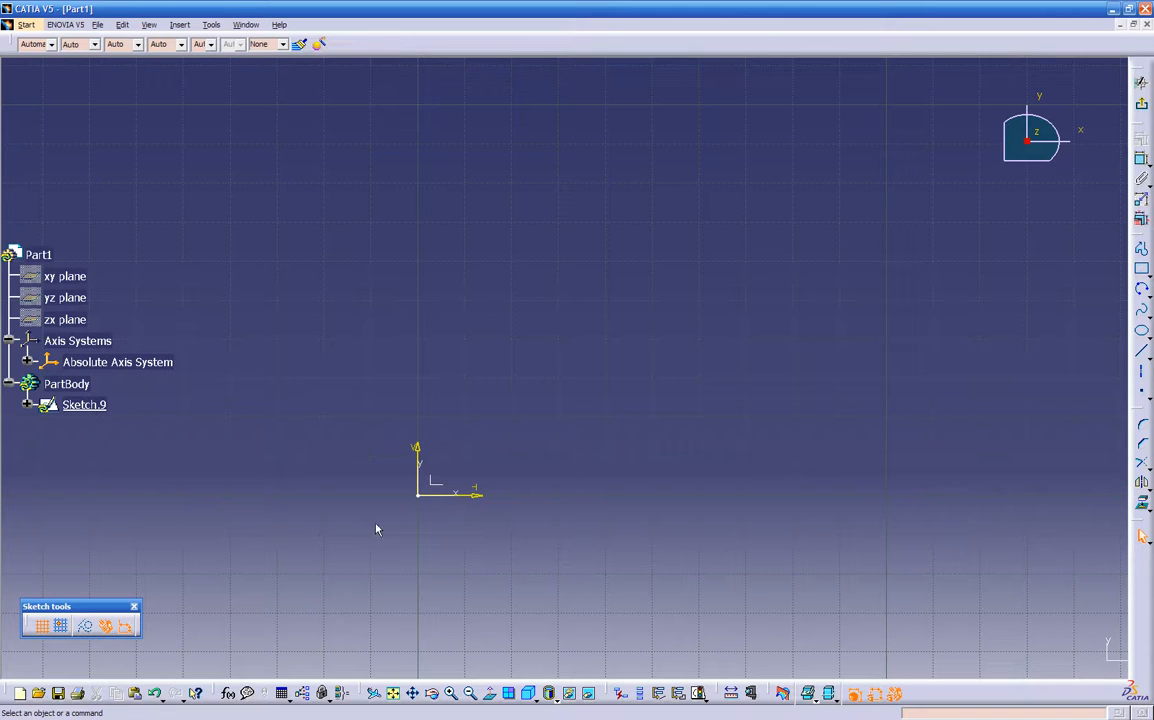
Step: Draw a closed profile with a base about 2.5 in long, vertical sides about 1.3 in, two slanted lines and a tangent top arc of about 0.84 in radius
click(1142, 251)
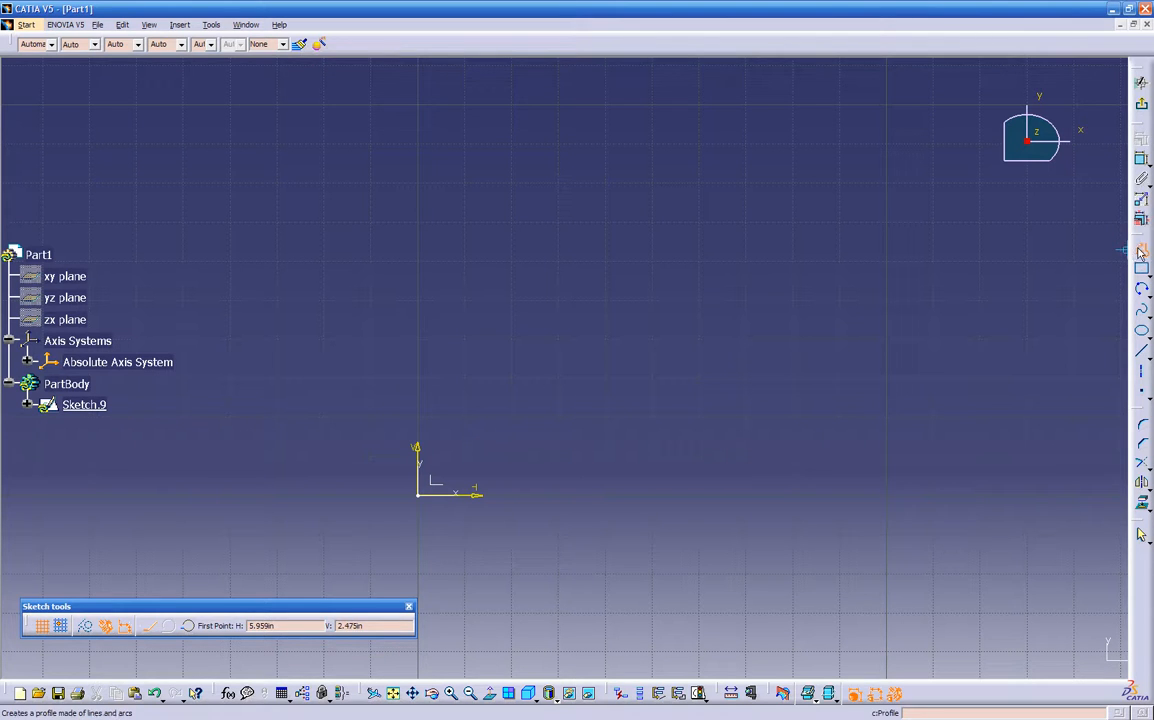
click(546, 459)
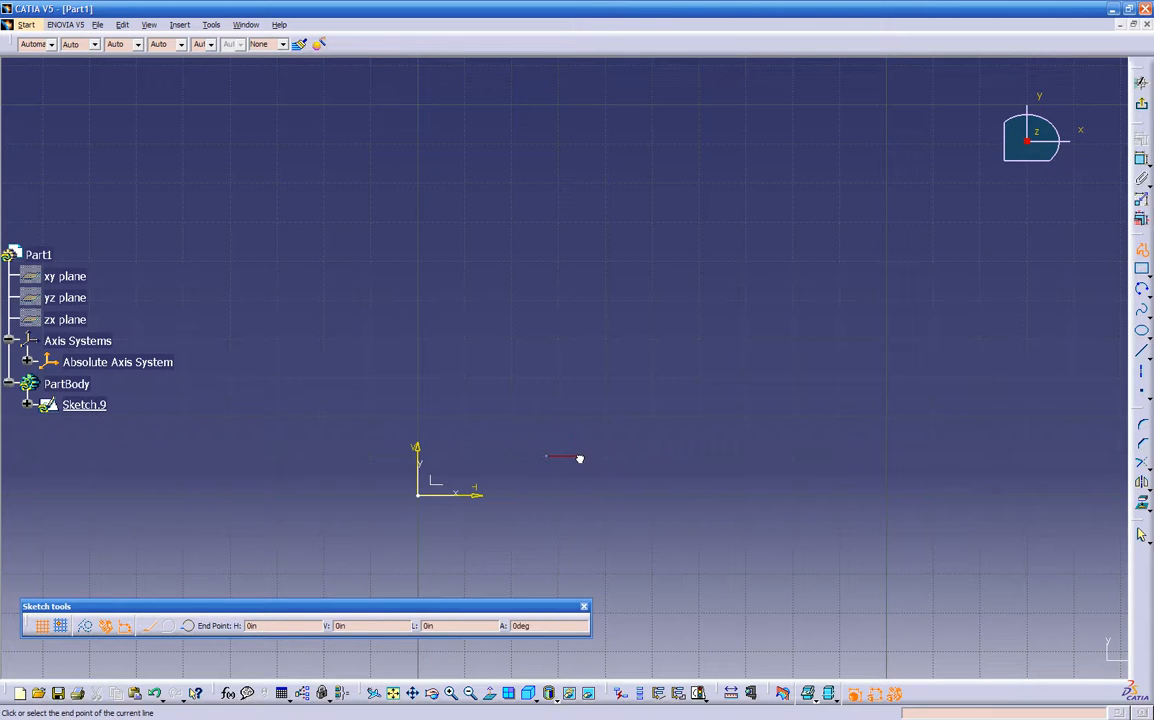
click(845, 456)
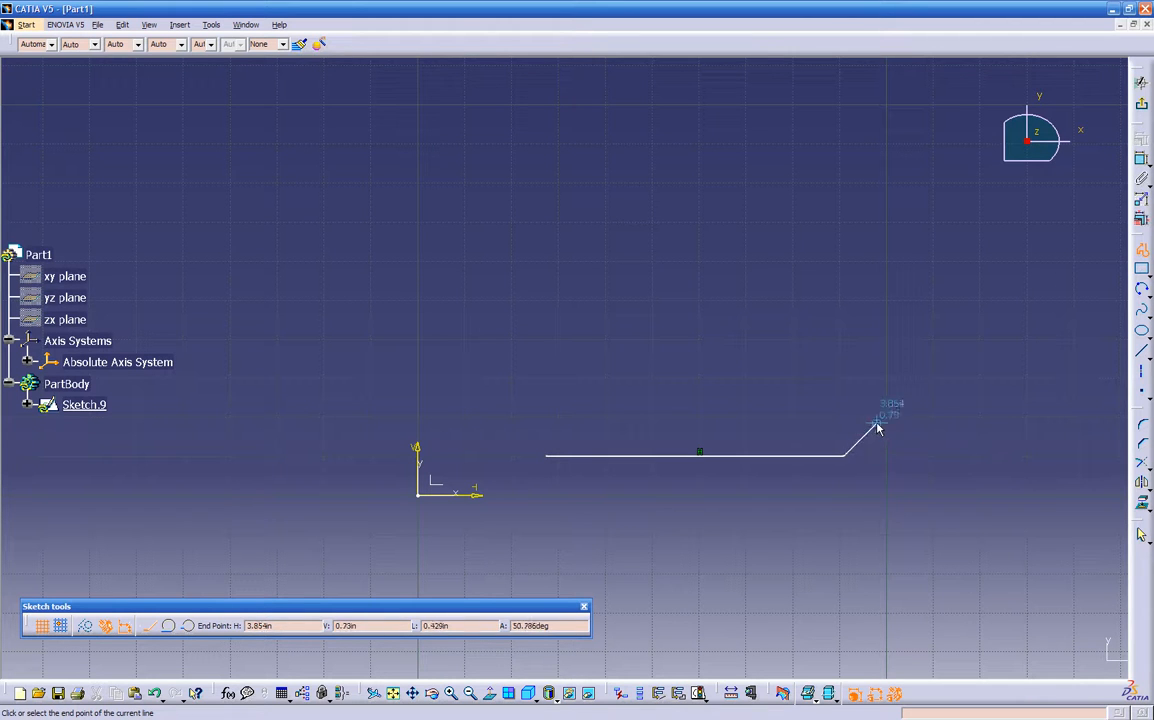
click(844, 327)
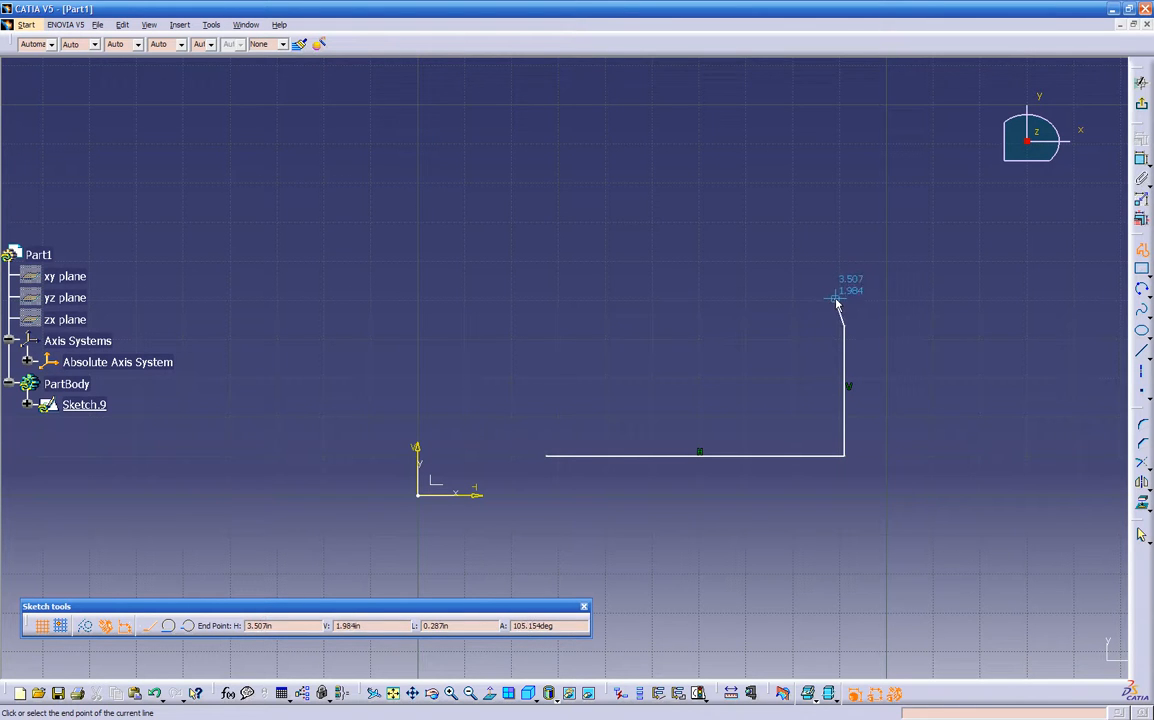
drag(809, 261, 779, 261)
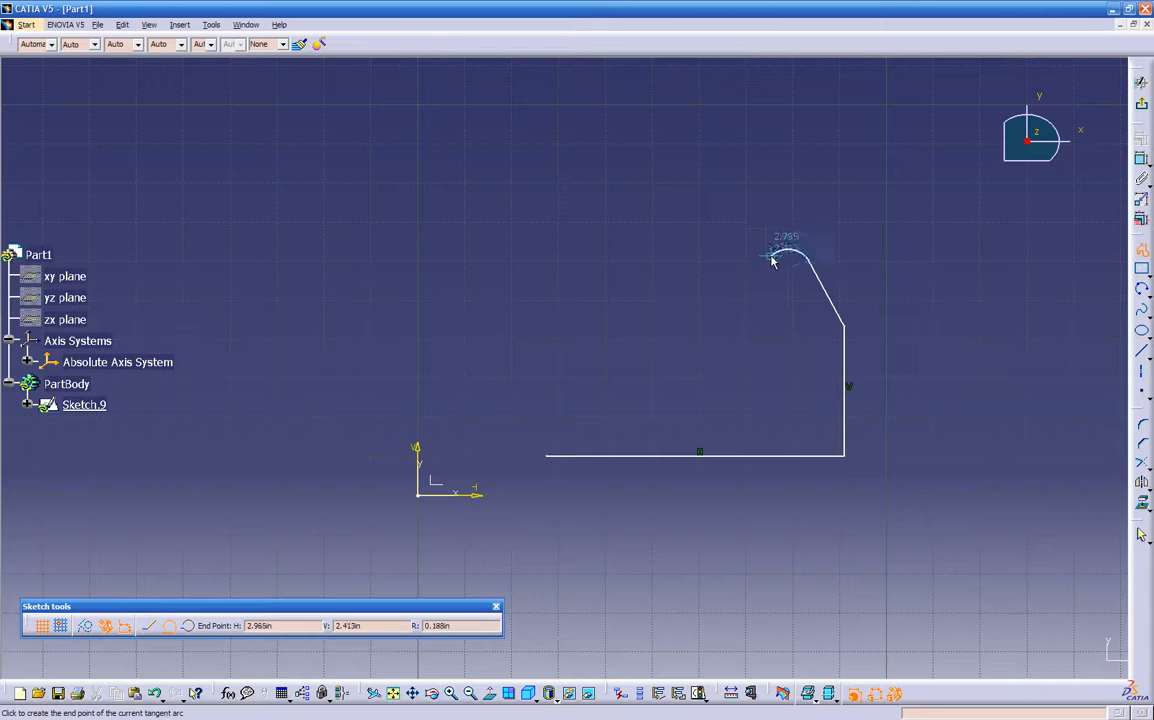
click(645, 240)
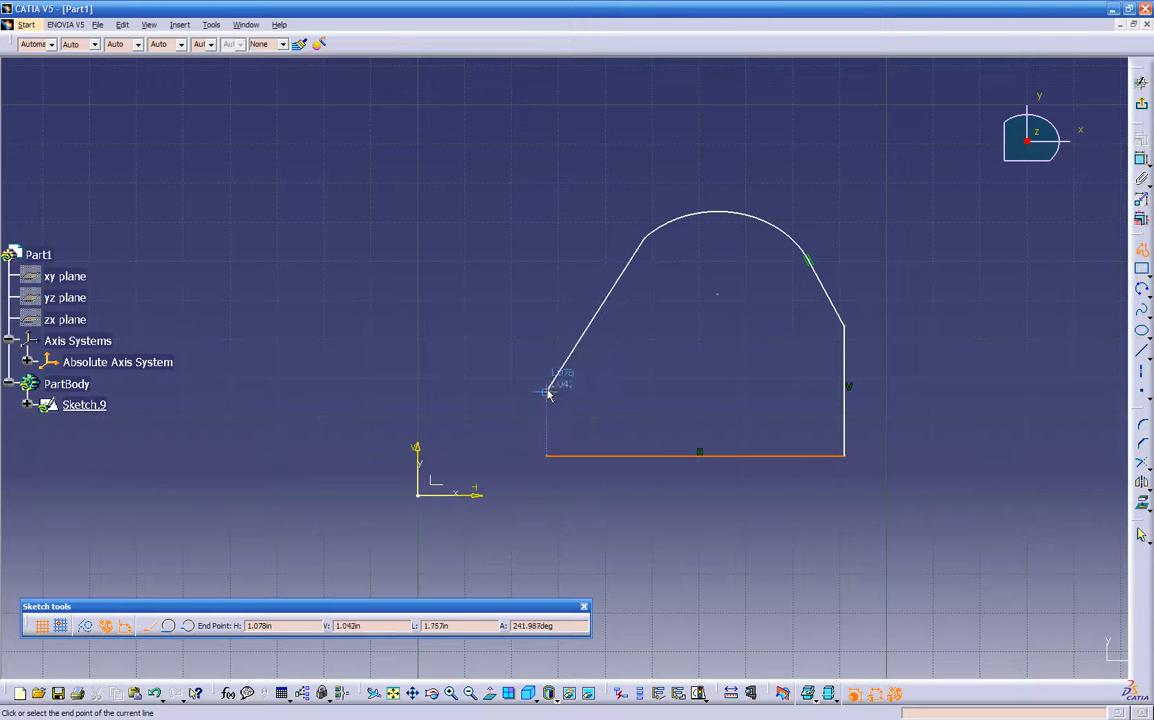
click(546, 328)
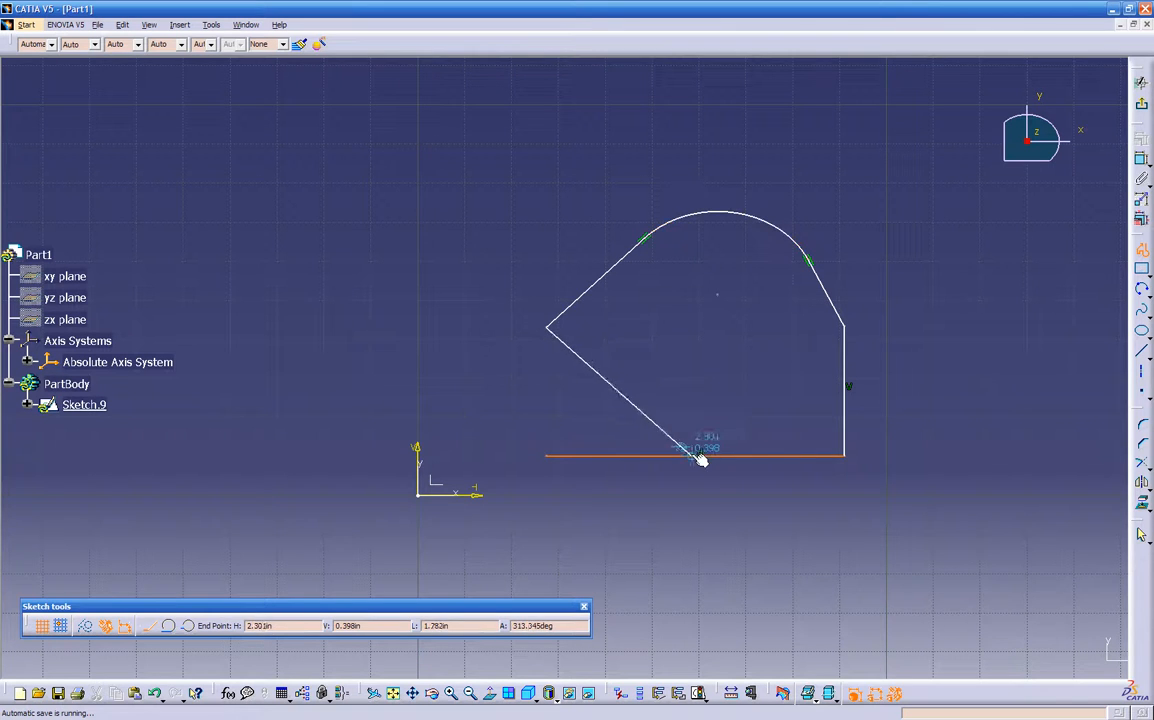
click(554, 459)
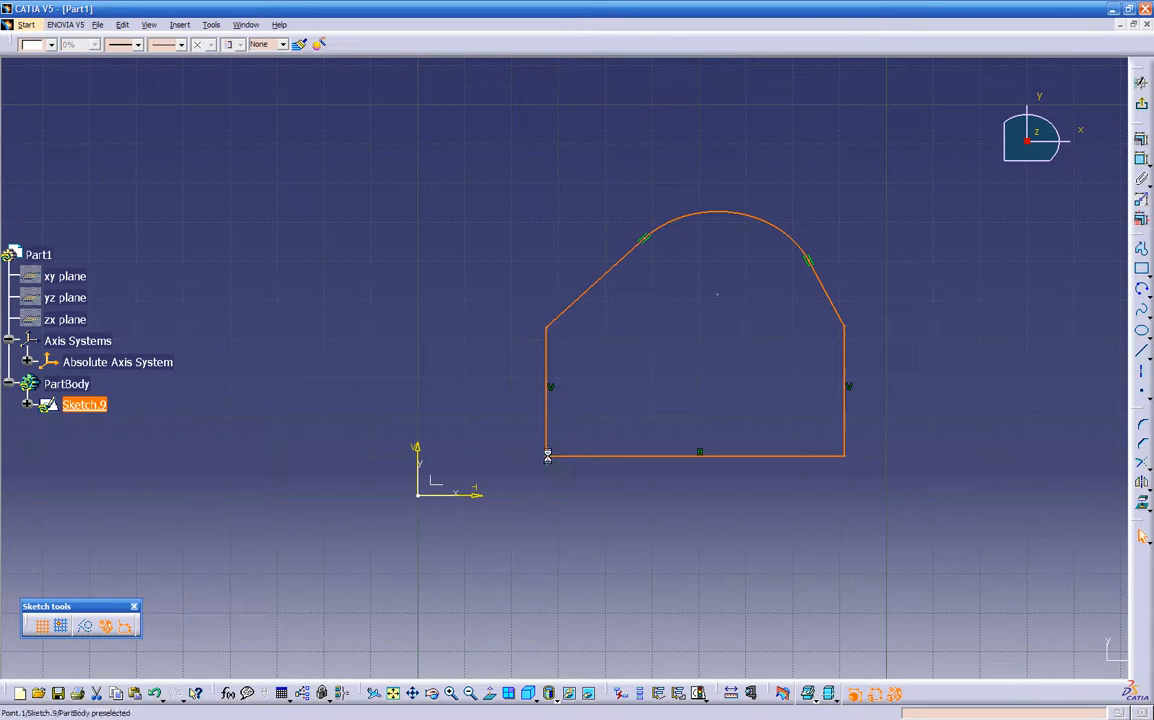
click(614, 398)
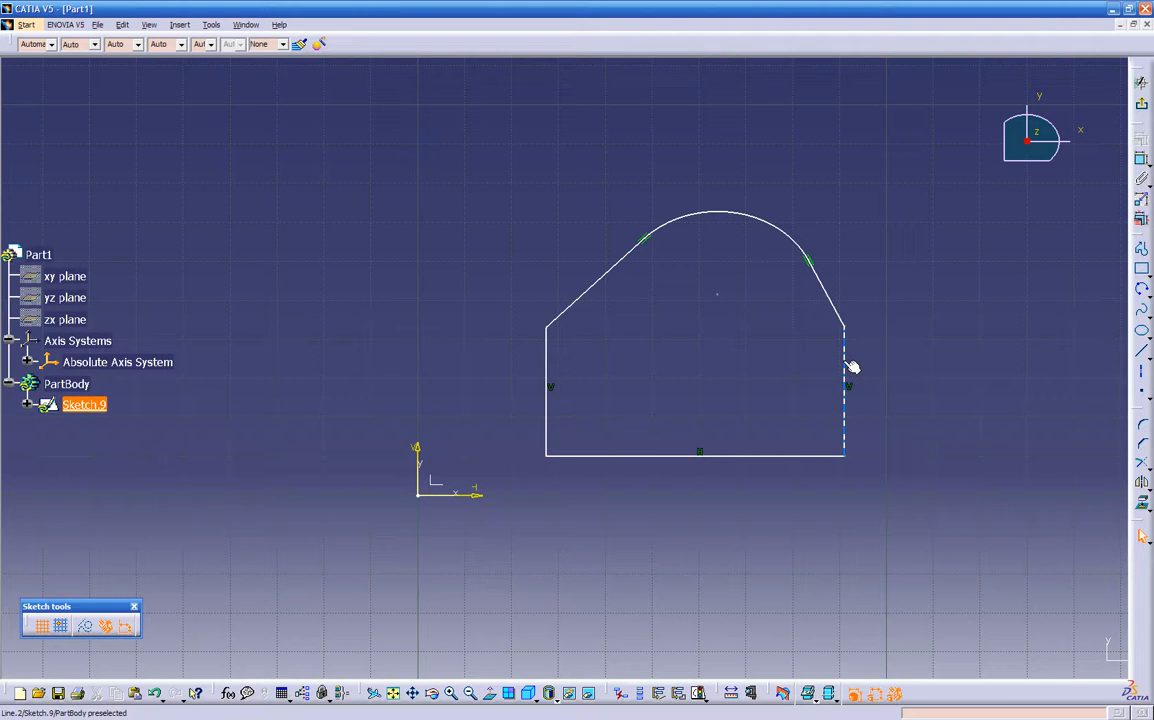
Step: Dimension the distance between the profile's two vertical sides and set it to 2.5 in
click(550, 360)
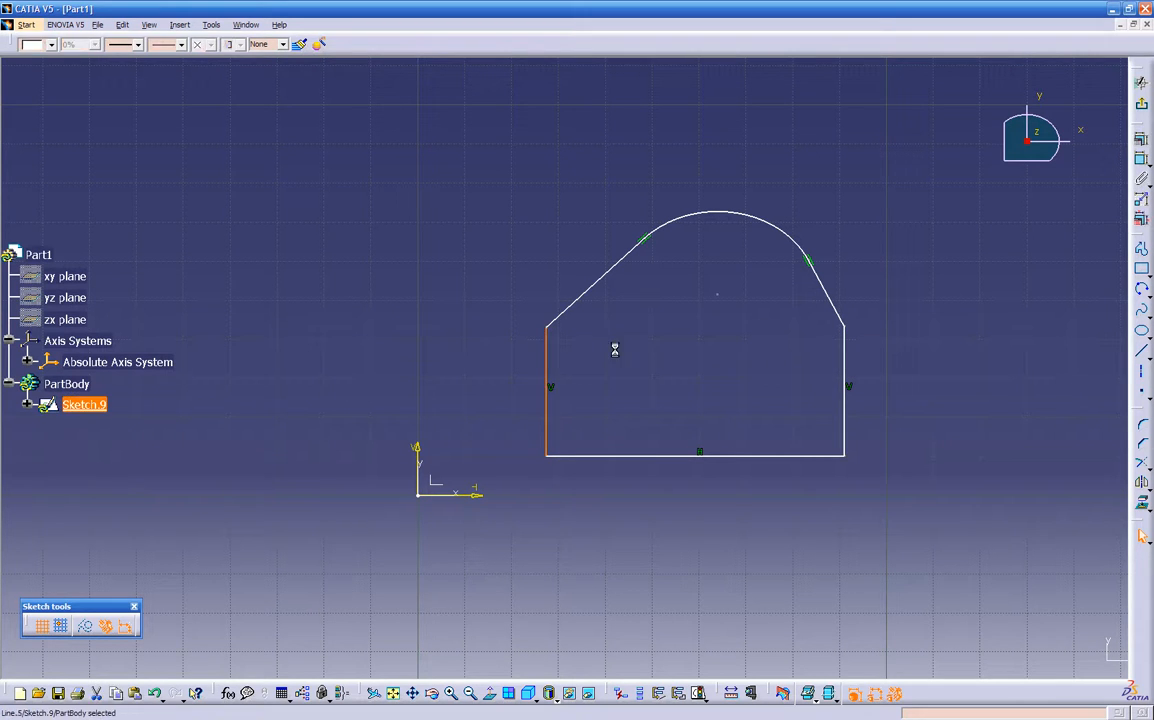
click(615, 349)
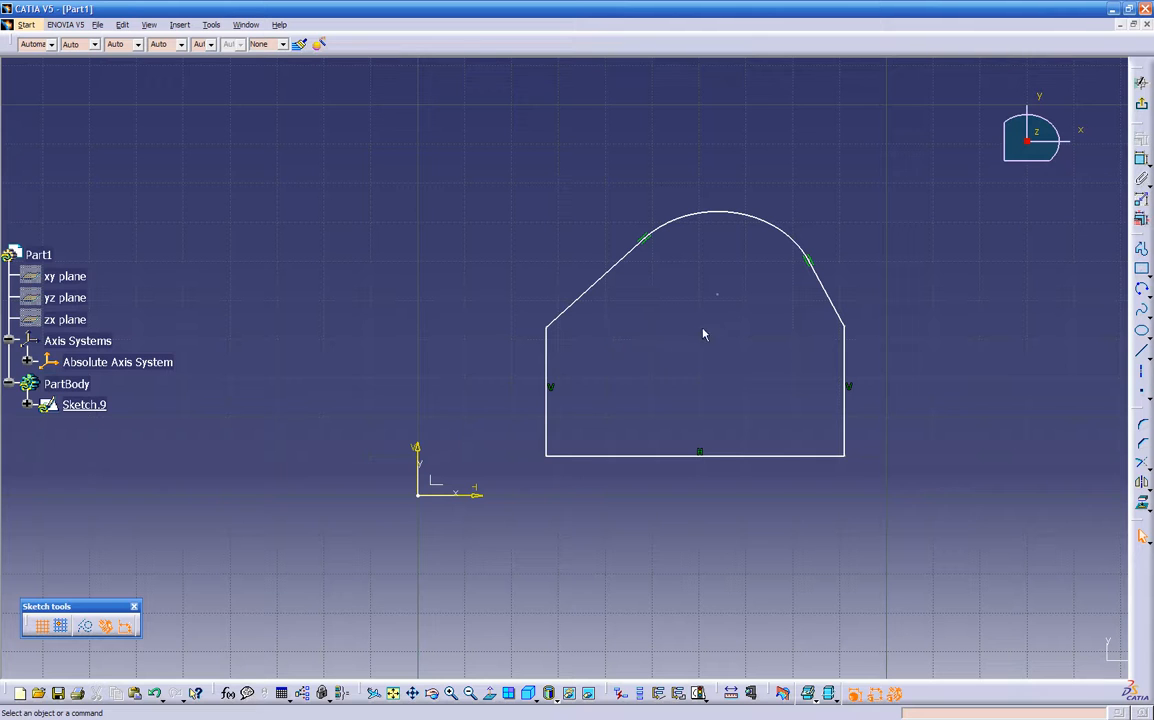
click(1142, 158)
click(849, 370)
click(556, 356)
click(696, 528)
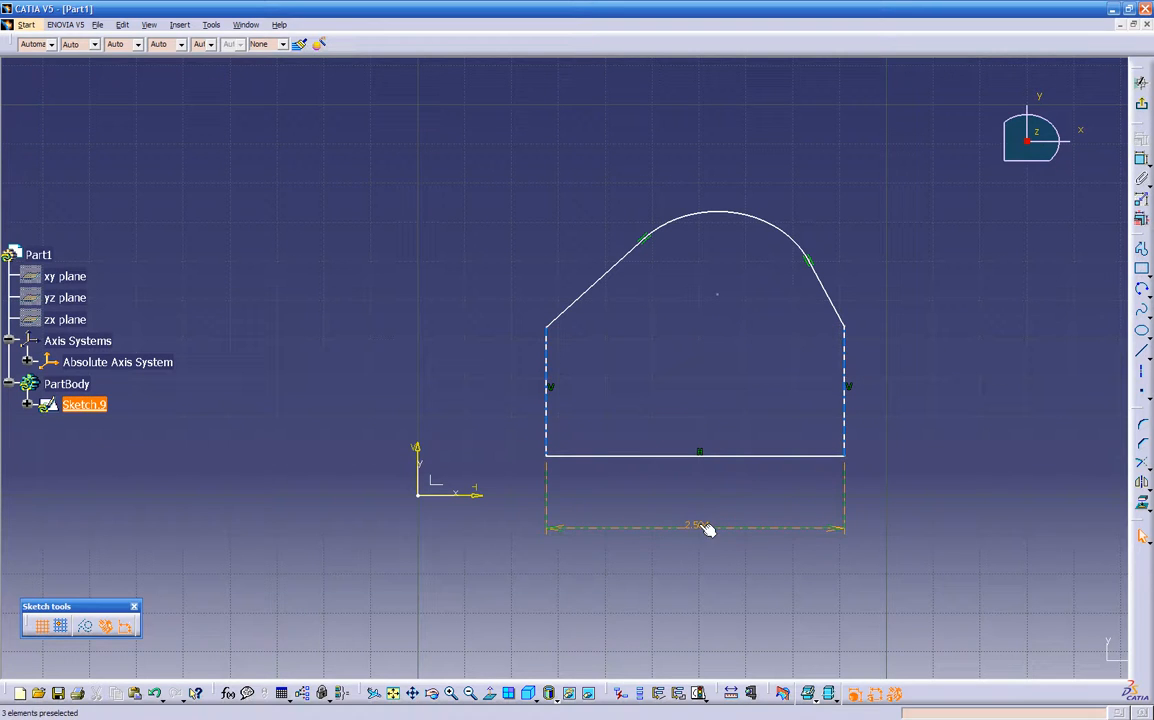
double_click(698, 526)
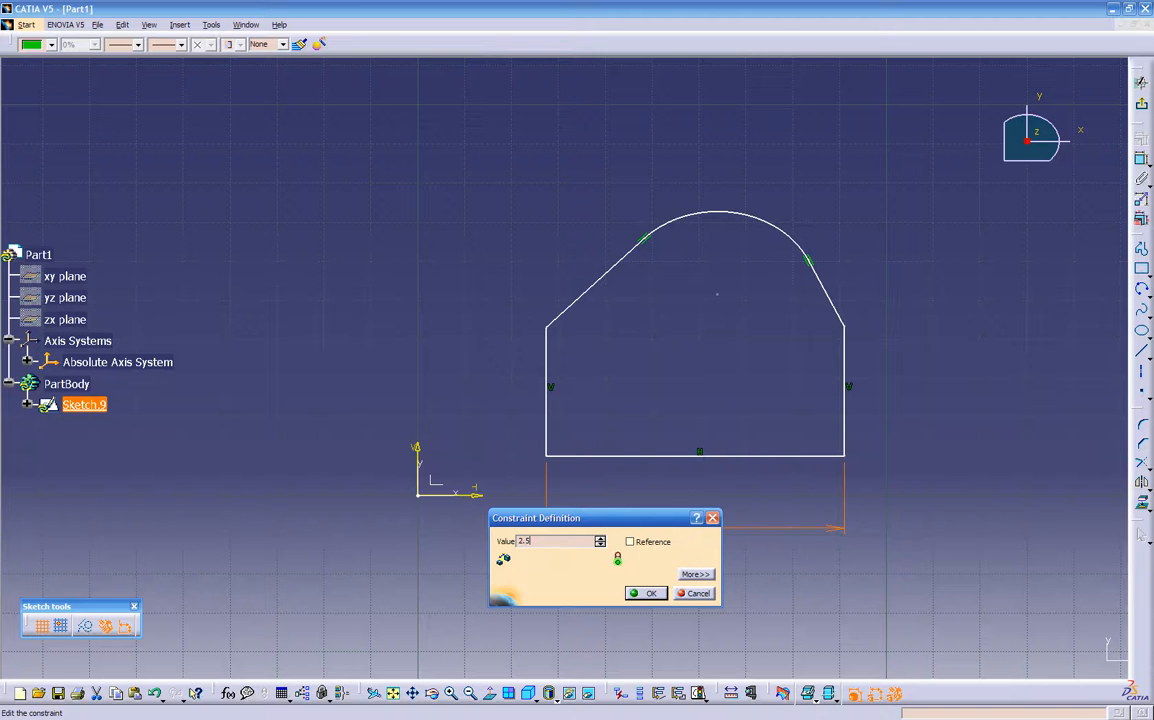
text(2.5)
key(Return)
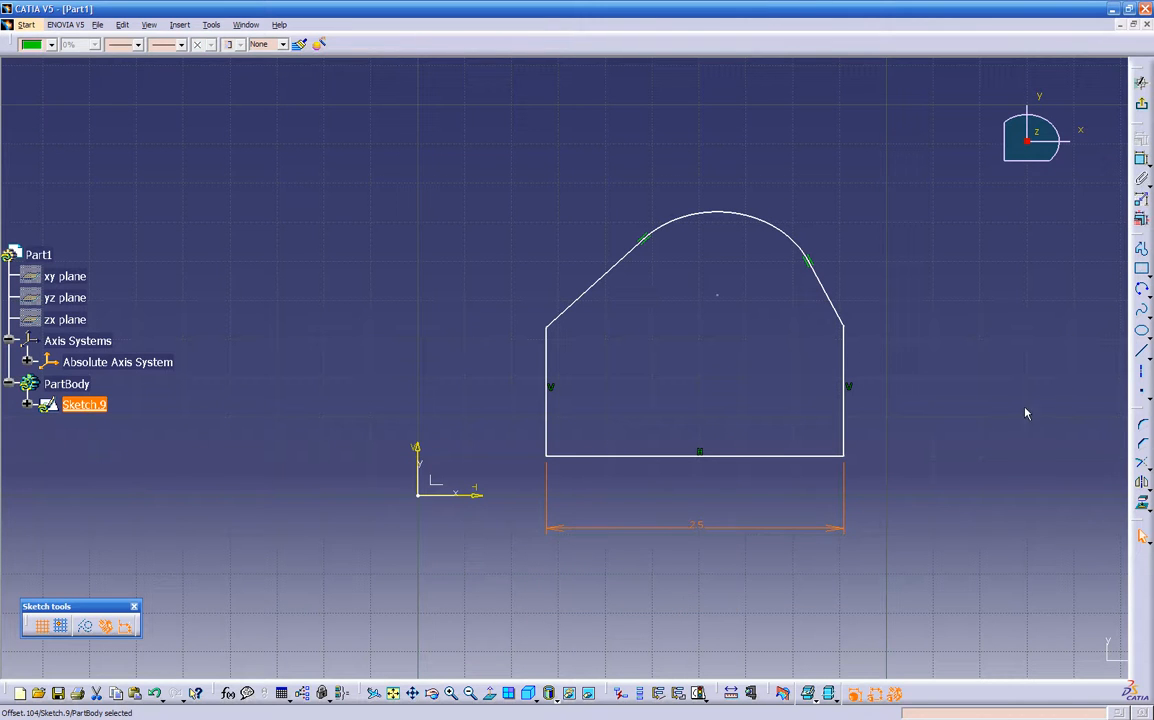
click(977, 322)
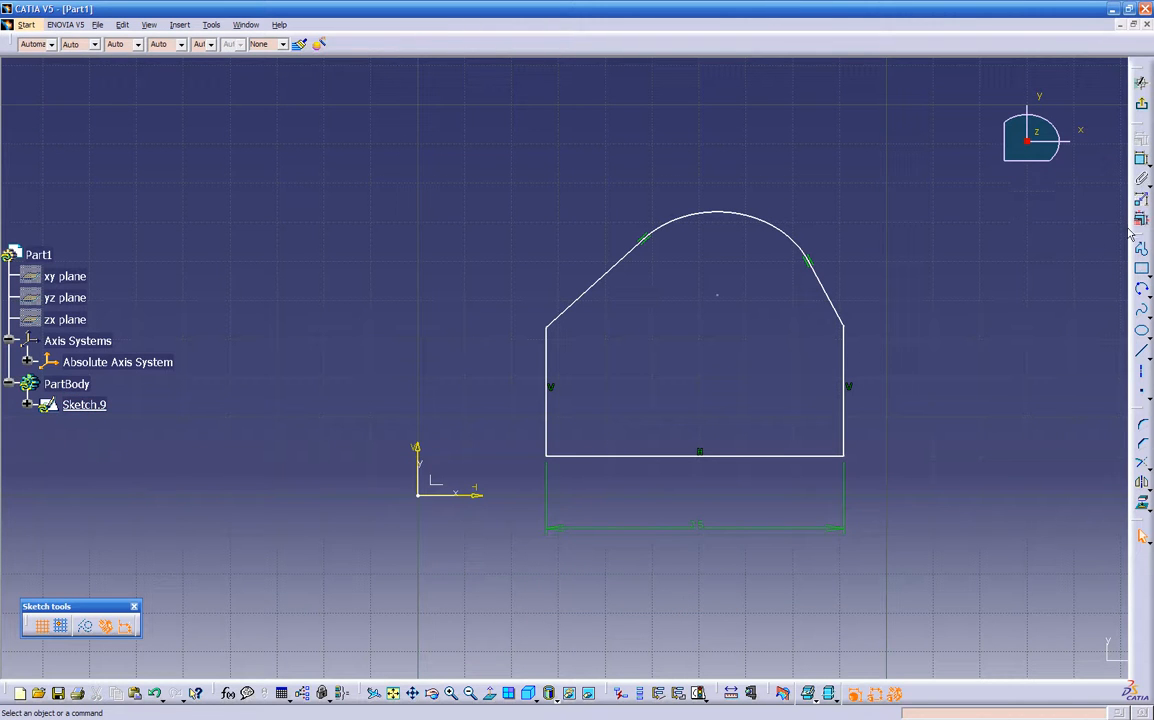
Step: Dimension the lengths of the profile's left and right vertical sides
click(547, 366)
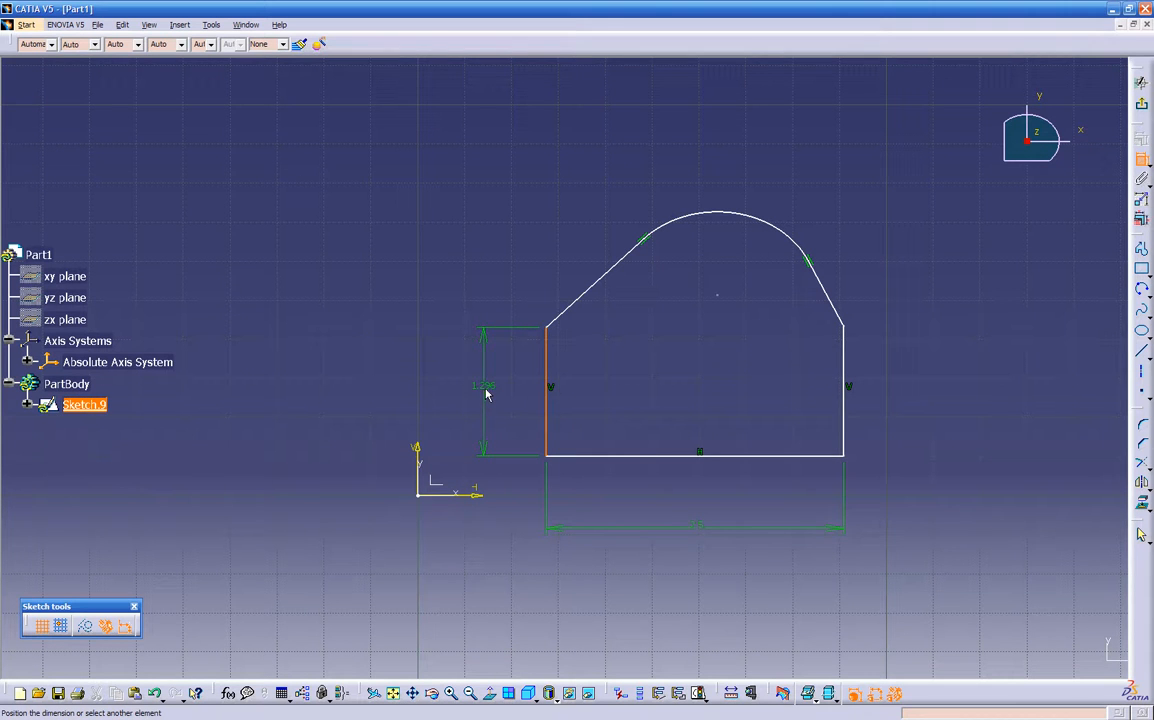
click(487, 395)
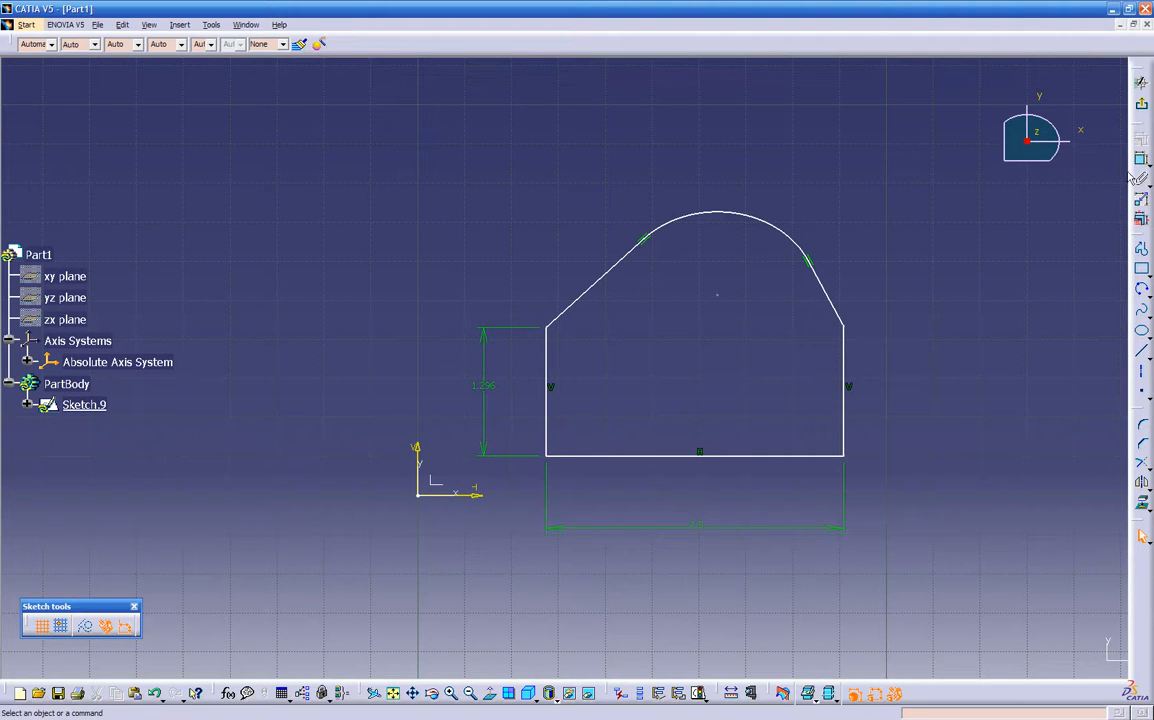
click(844, 366)
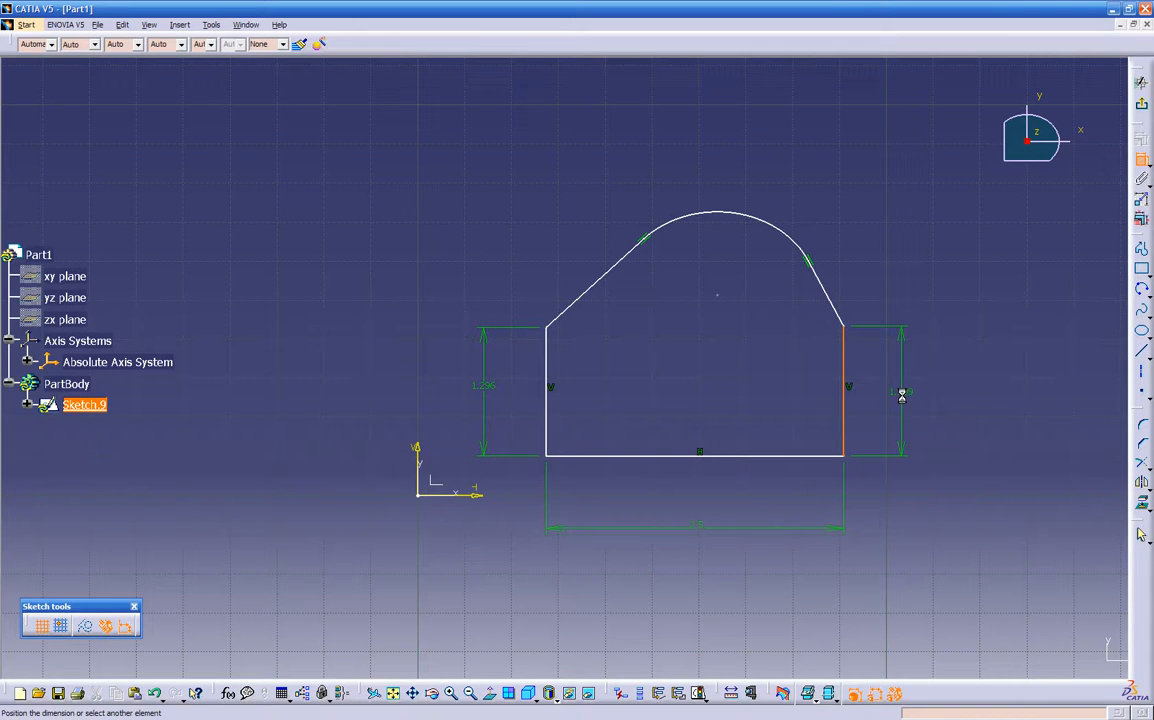
click(906, 398)
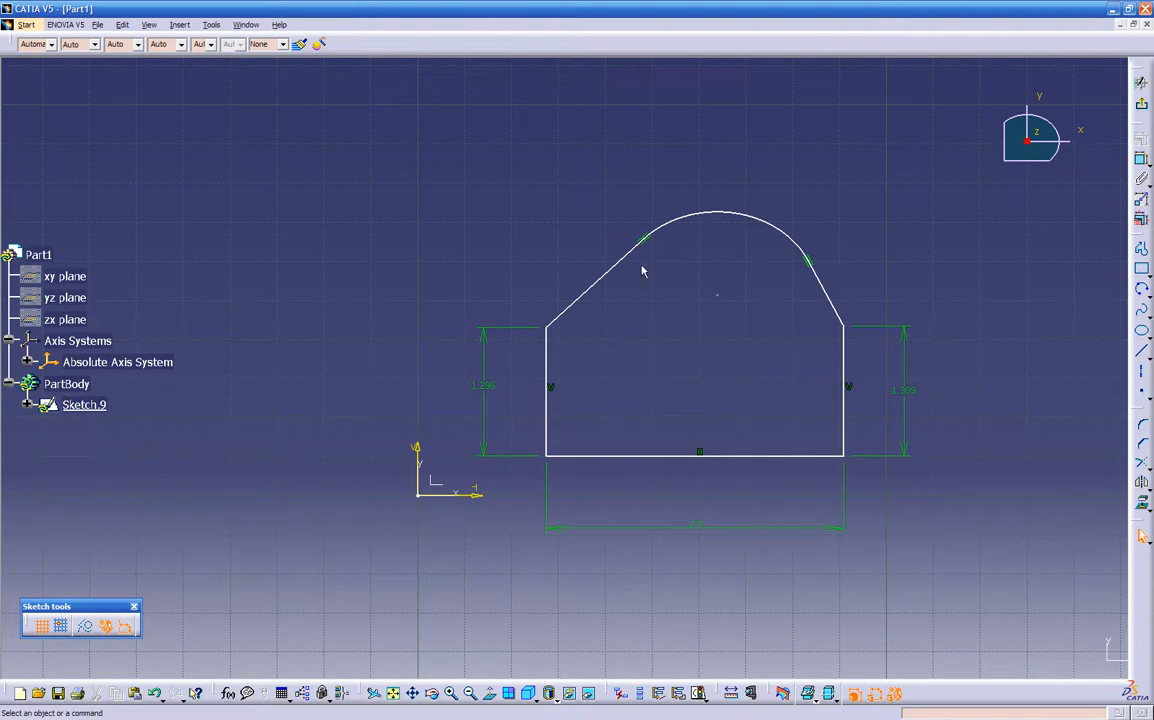
Step: Dimension the angle between the profile's two slanted lines
click(1141, 163)
click(826, 293)
click(615, 266)
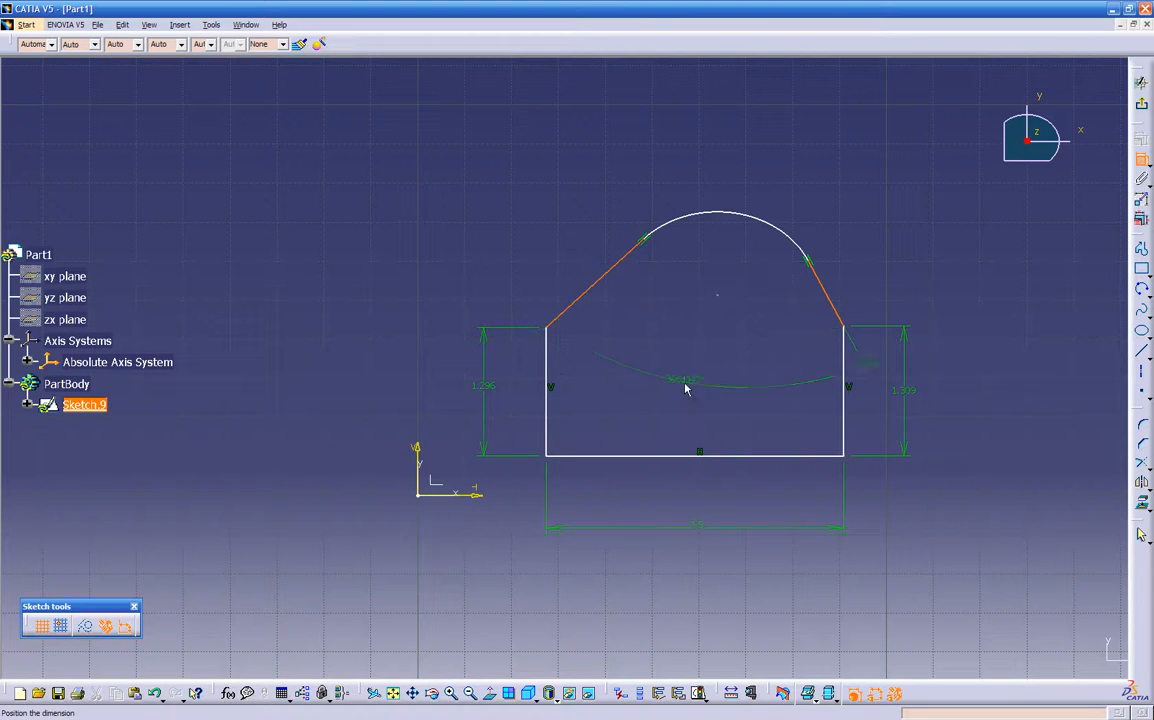
click(705, 410)
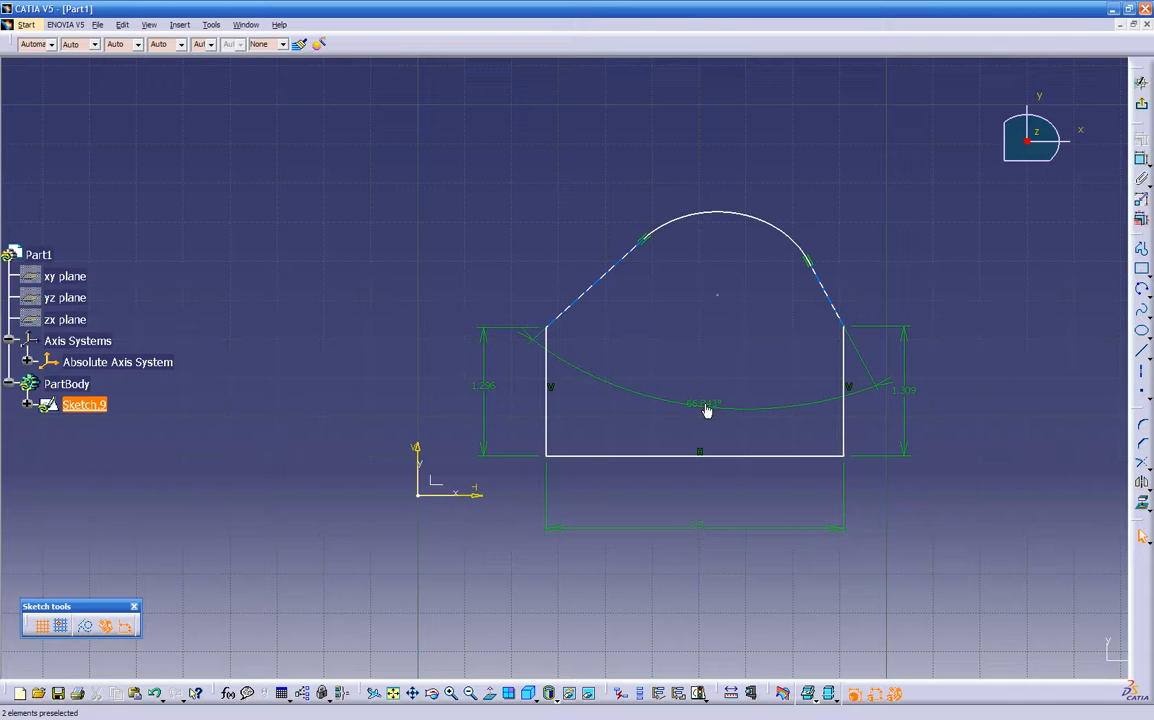
Step: Dimension the radius of the profile's top arc
click(769, 226)
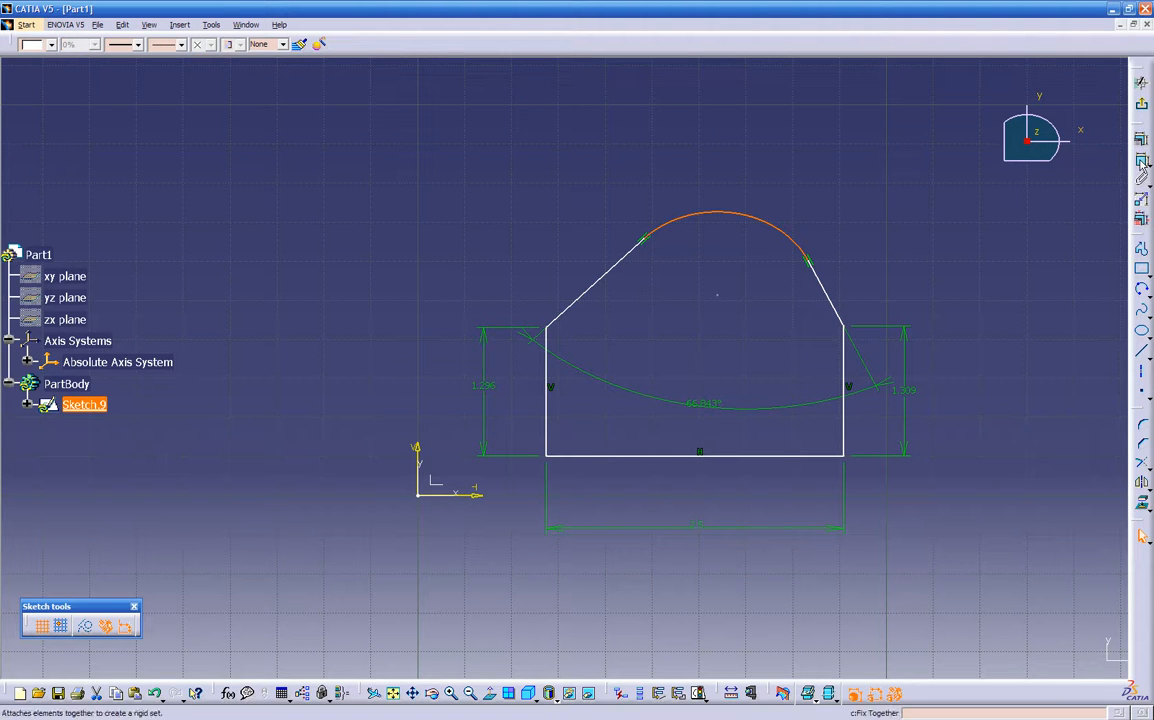
click(734, 212)
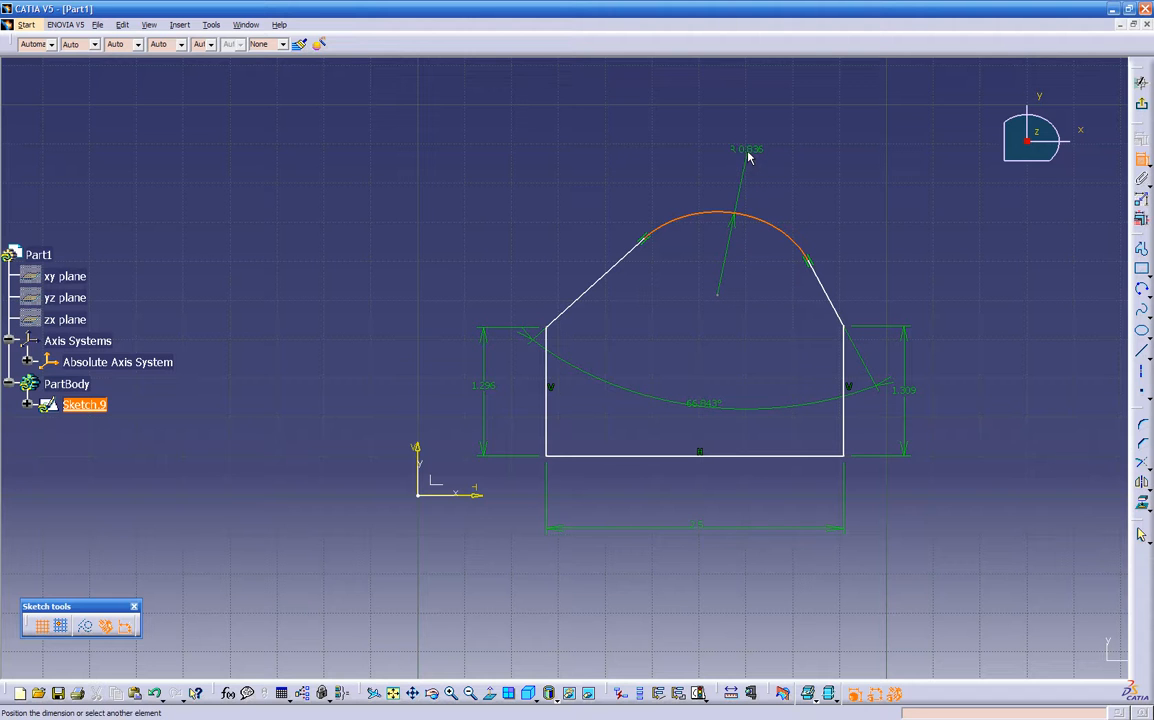
click(748, 157)
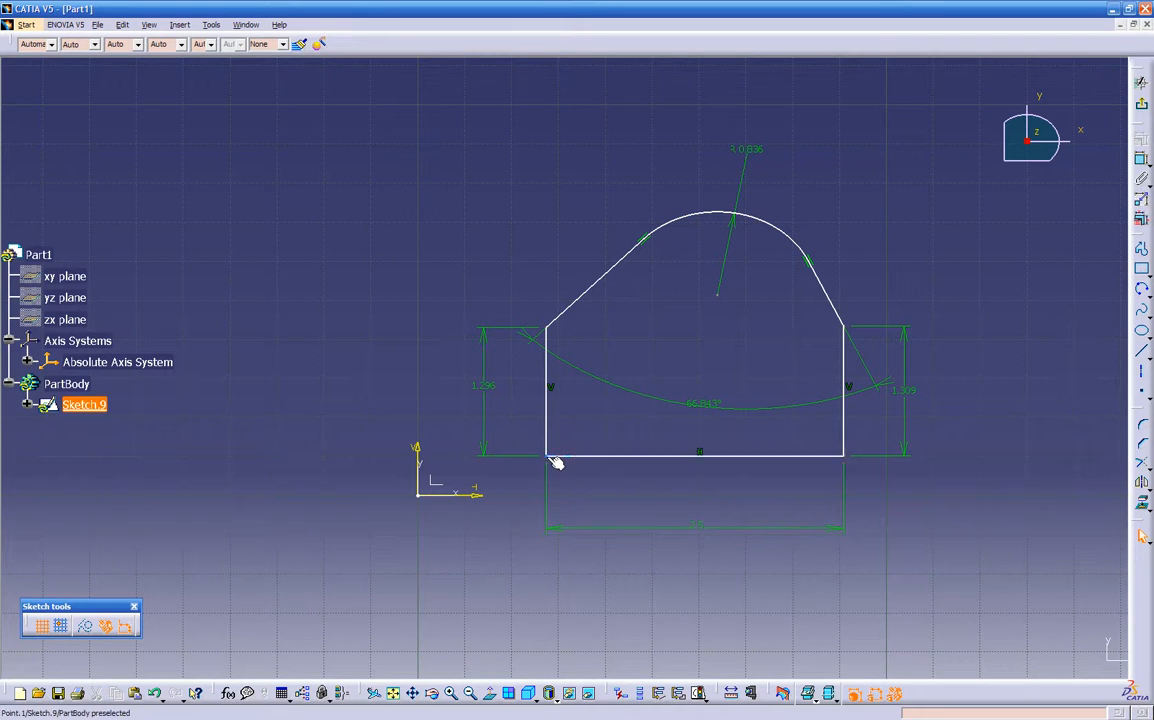
Step: Move the dimensioned profile up and to the right, farther from the sketch origin
drag(556, 463, 641, 405)
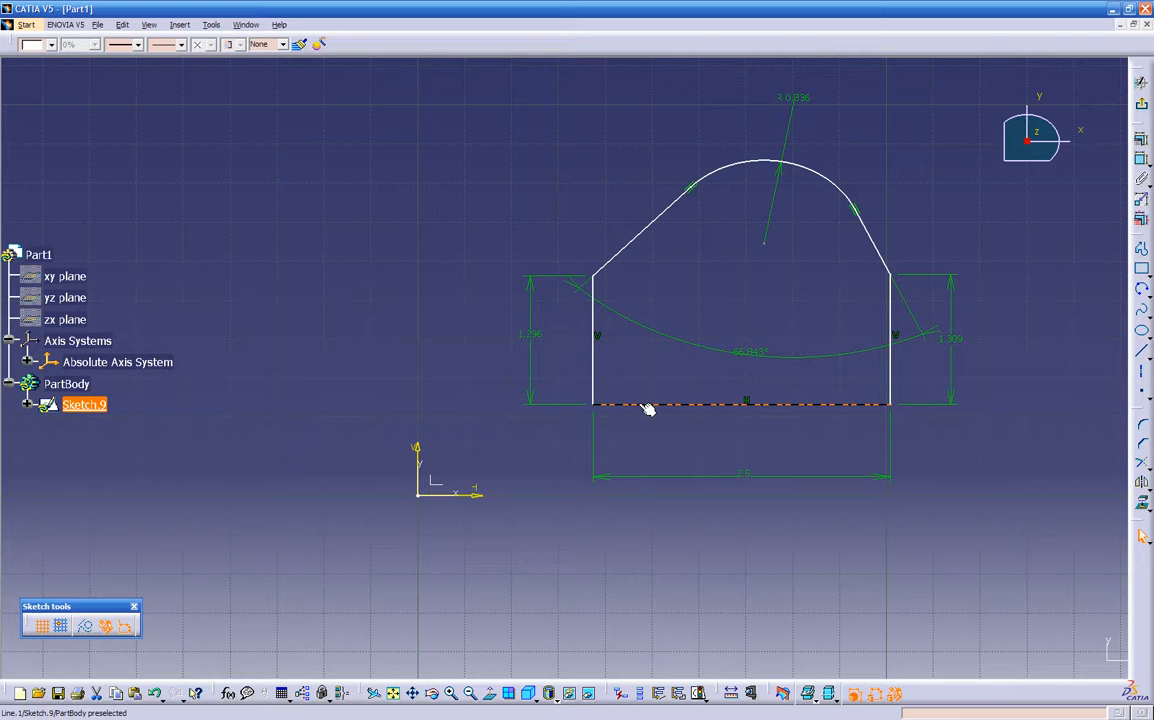
drag(648, 408, 648, 408)
click(707, 179)
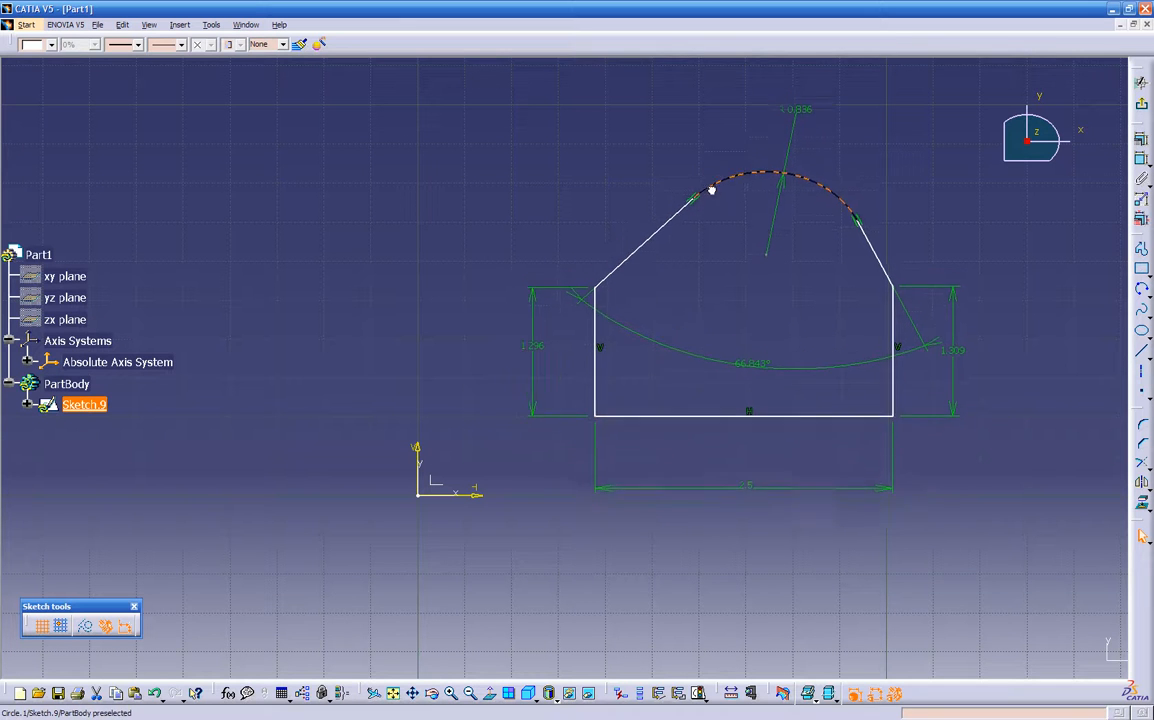
Step: Delete the radius dimension from the profile's top arc
click(787, 107)
key(Delete)
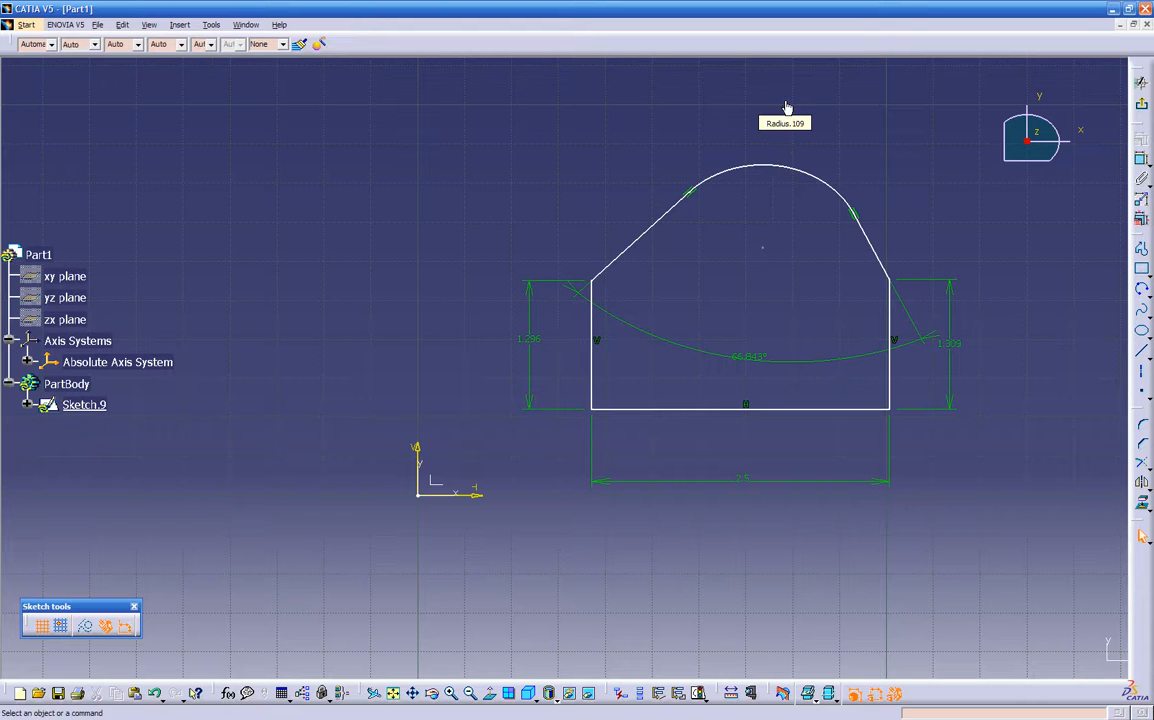
Step: Shift the whole profile slightly farther up and to the right using its top arc and arc centre point
drag(768, 167, 715, 172)
drag(795, 244, 778, 181)
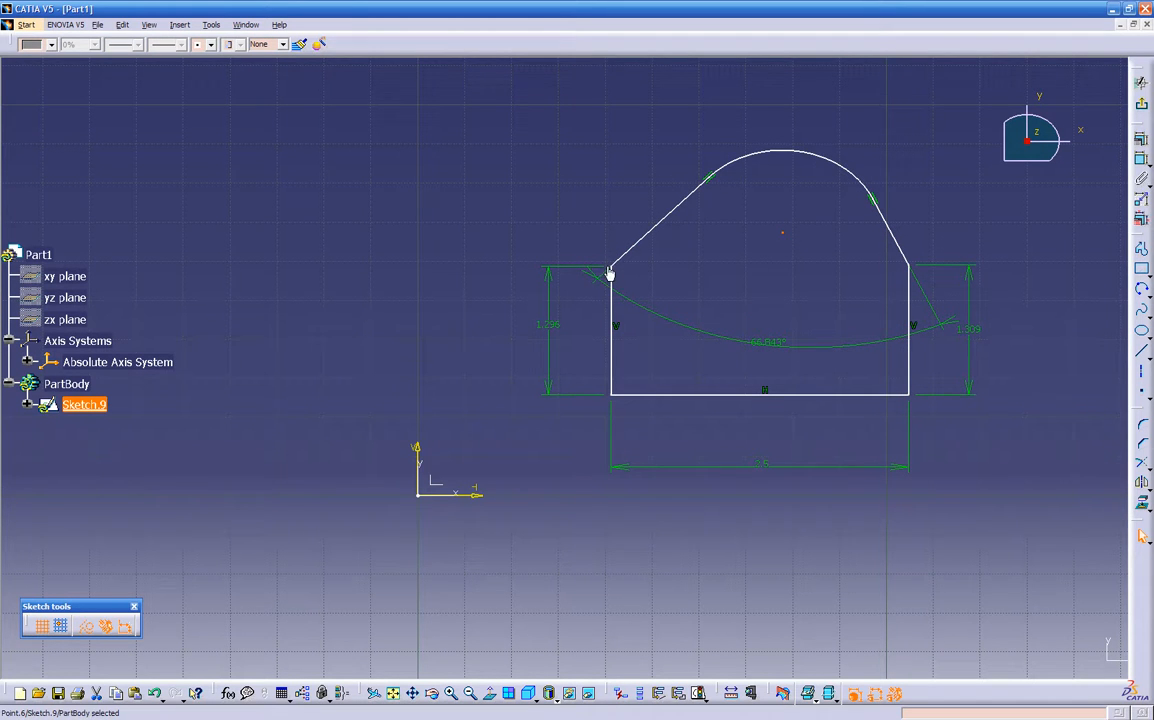
Step: Delete the length dimension of the profile's left vertical line and lengthen that line by moving its upper endpoint up
click(549, 325)
key(Delete)
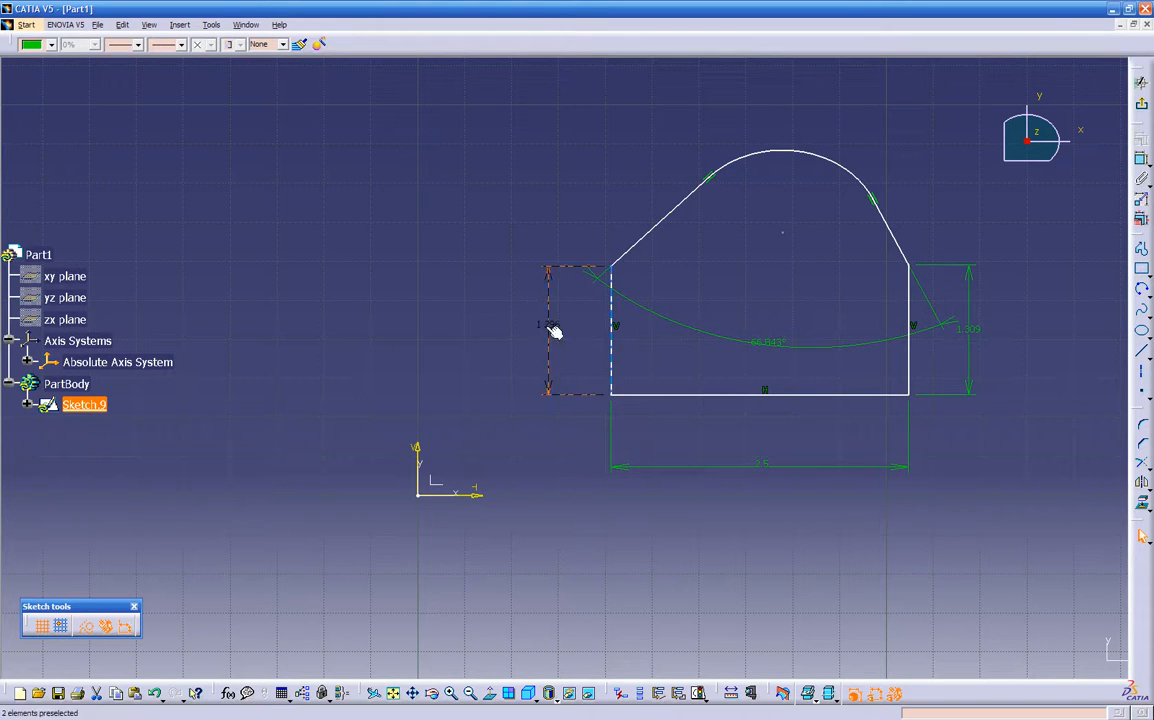
mouse_move(614, 267)
mouse_down()
mouse_move(638, 274)
mouse_move(590, 258)
mouse_move(628, 264)
mouse_up()
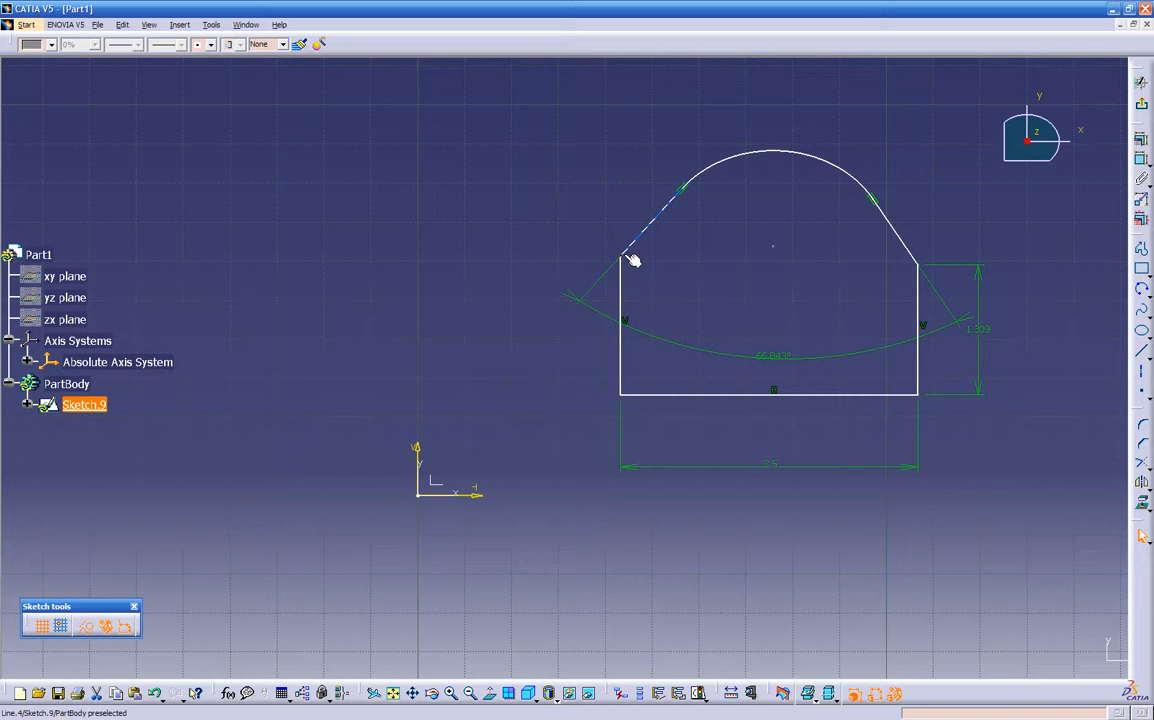
mouse_move(623, 258)
mouse_down()
mouse_move(636, 255)
mouse_move(605, 252)
mouse_move(624, 251)
mouse_up()
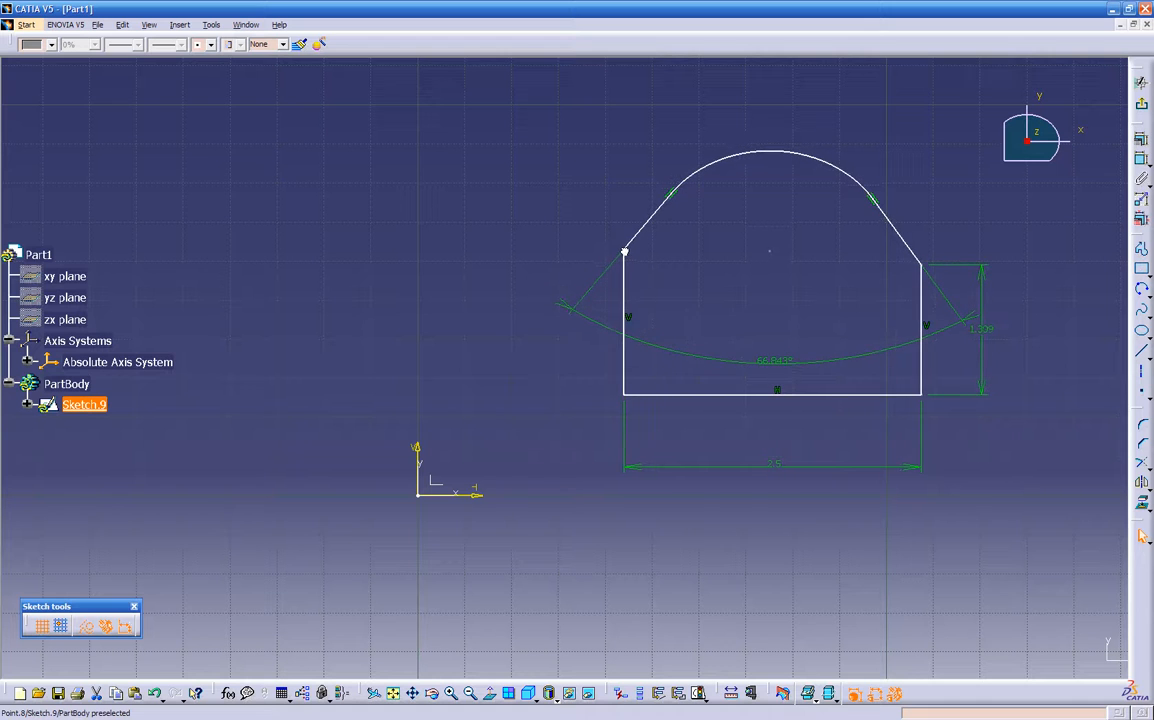
Step: Dimension the length of the profile's left vertical line, placing the dimension outside the profile
click(631, 255)
click(1140, 160)
click(626, 284)
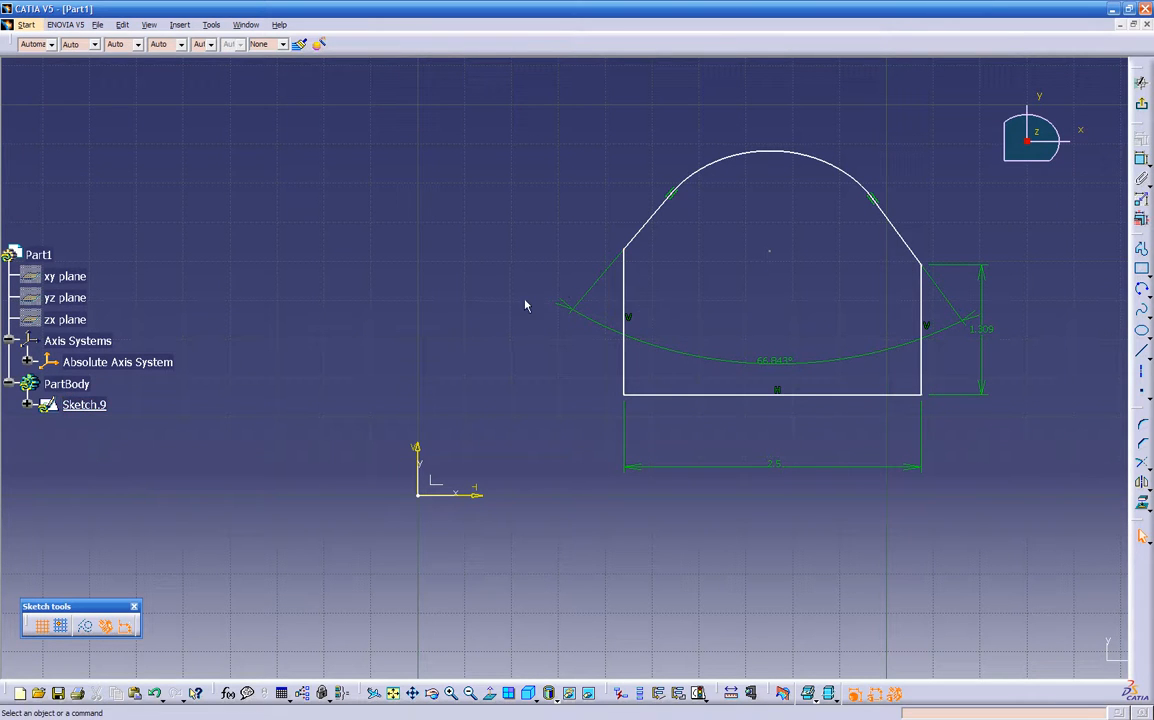
click(1141, 160)
click(624, 305)
click(527, 312)
Step: Try to add a second angle dimension between the profile's two slanted lines
click(1140, 161)
click(900, 237)
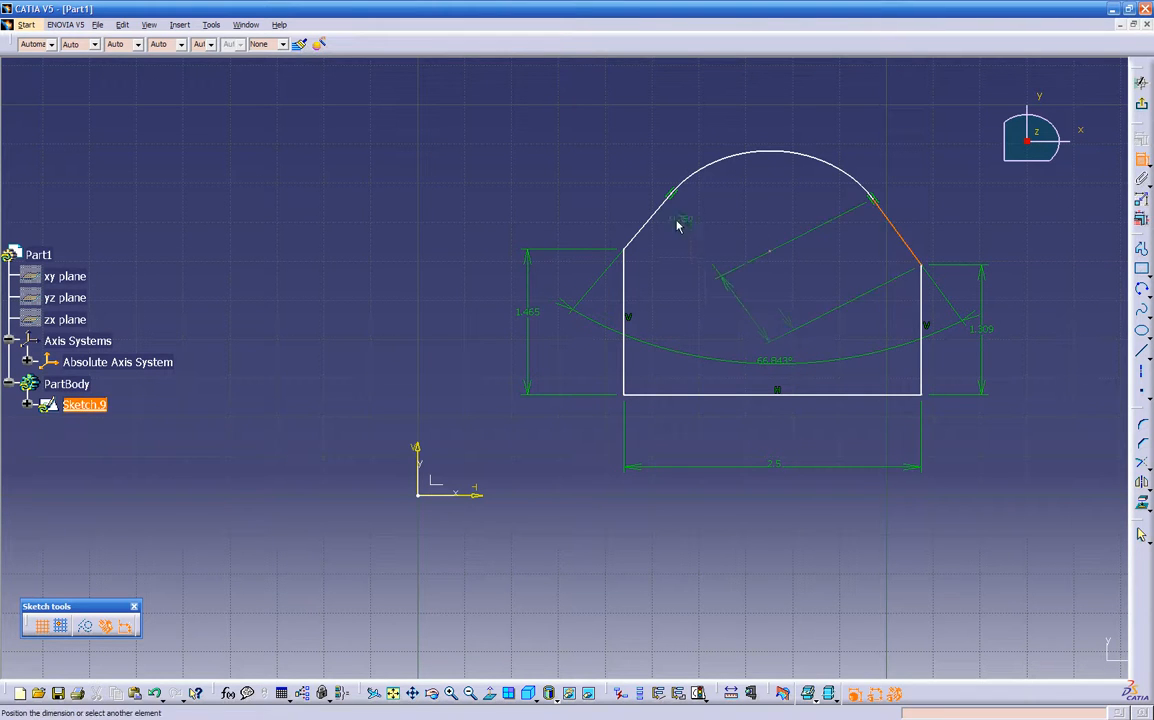
click(656, 213)
click(742, 273)
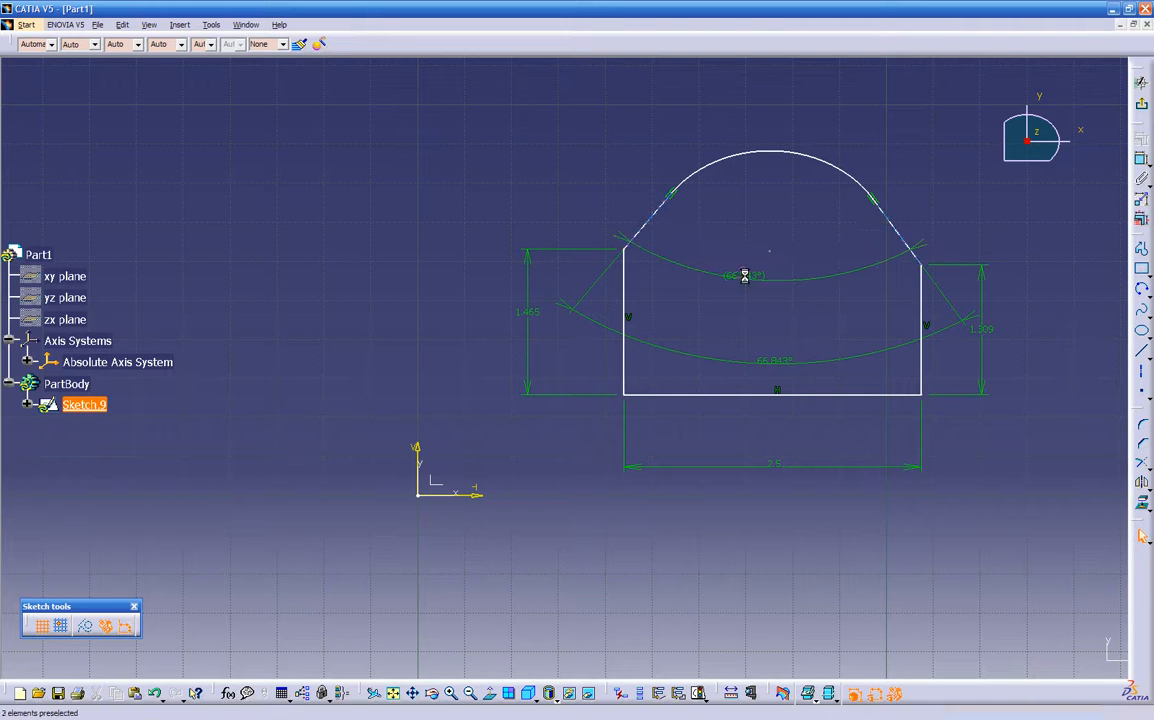
key(Return)
double_click(744, 273)
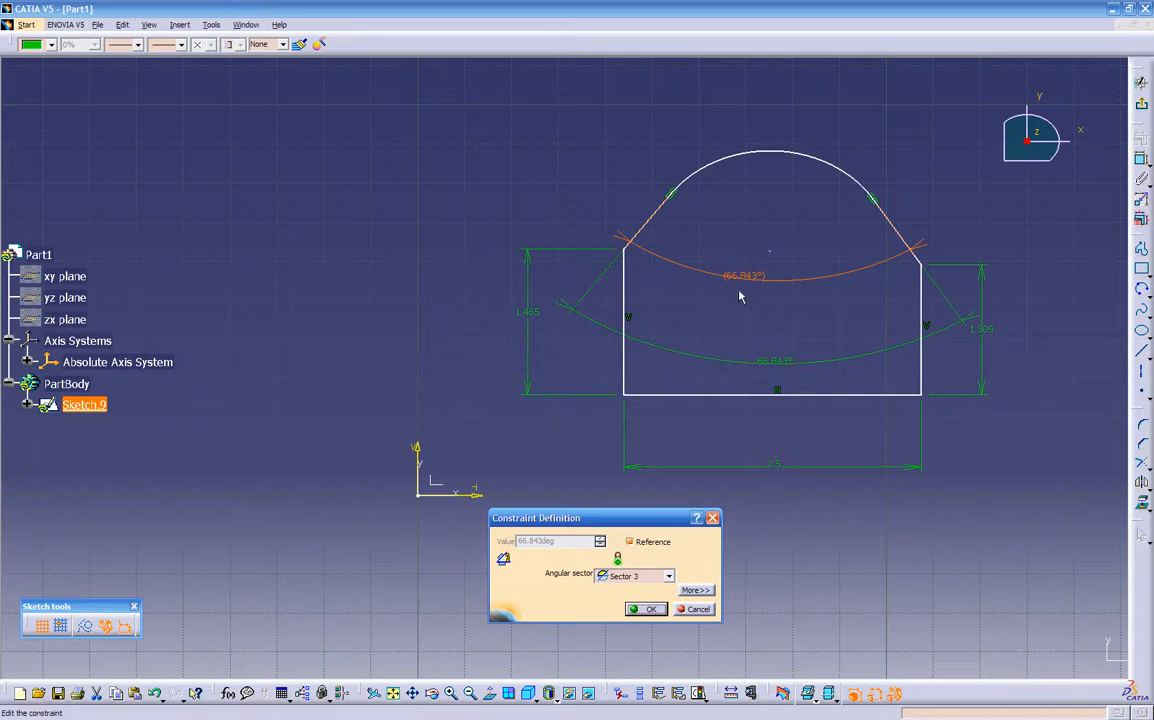
click(692, 609)
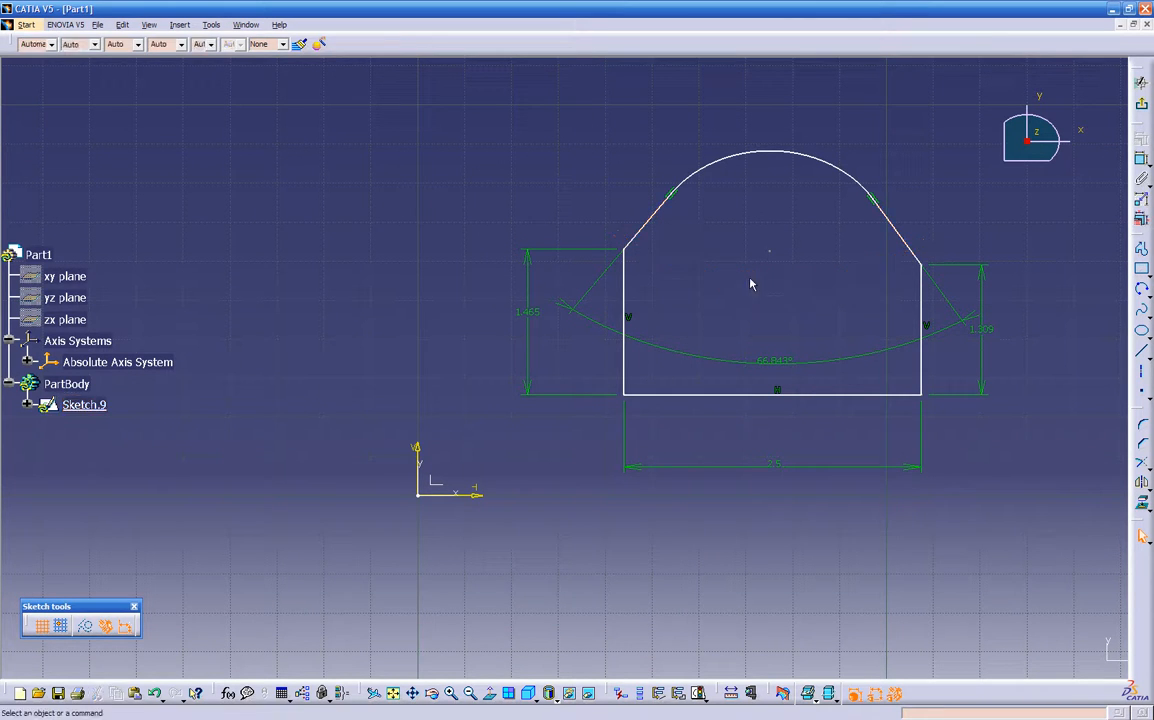
Step: Set the angle between the profile's two slanted lines to 60 degrees
double_click(775, 360)
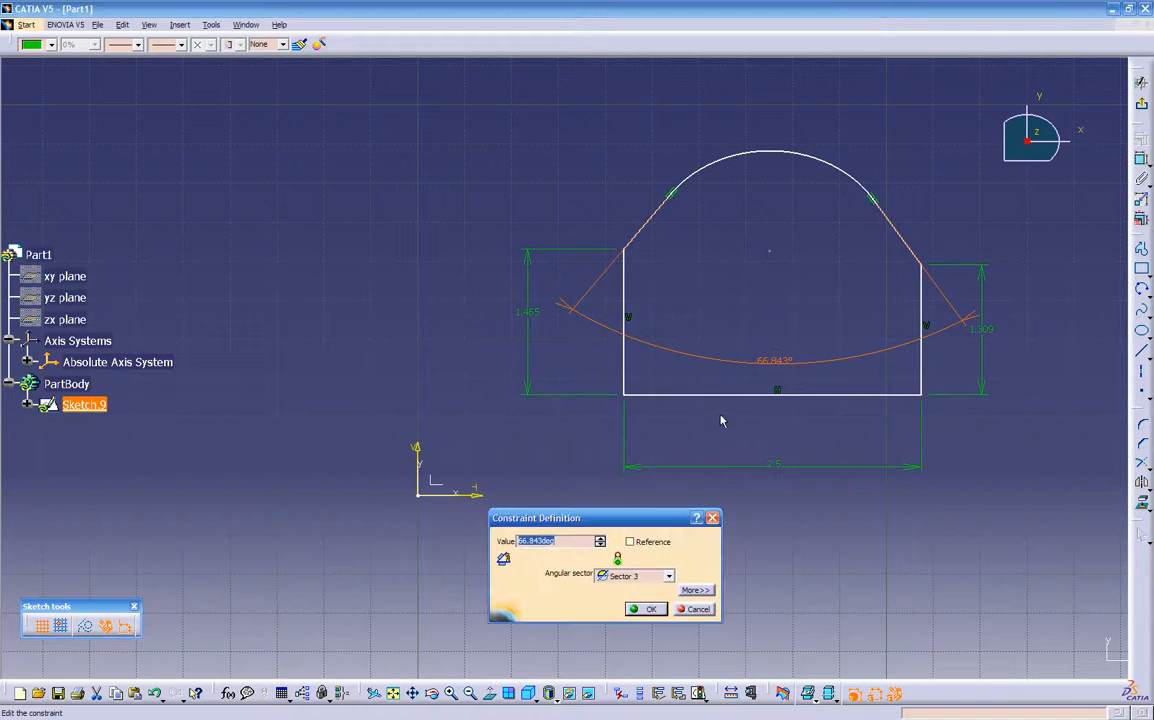
text(60)
key(Return)
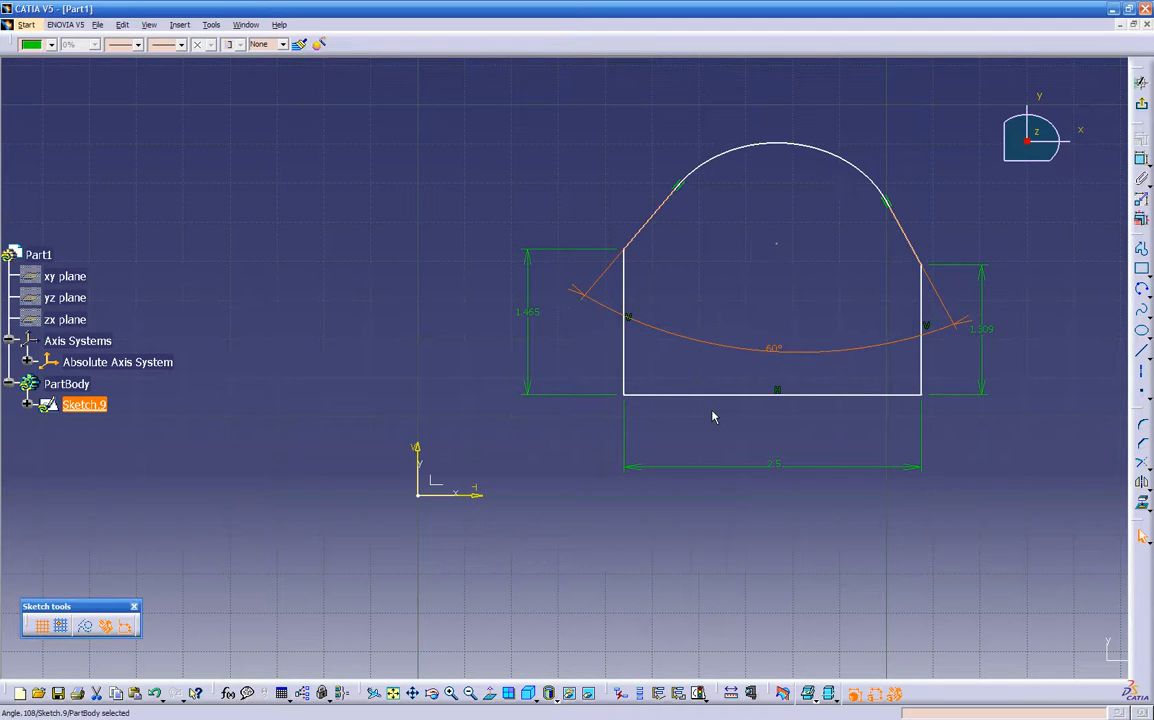
click(704, 314)
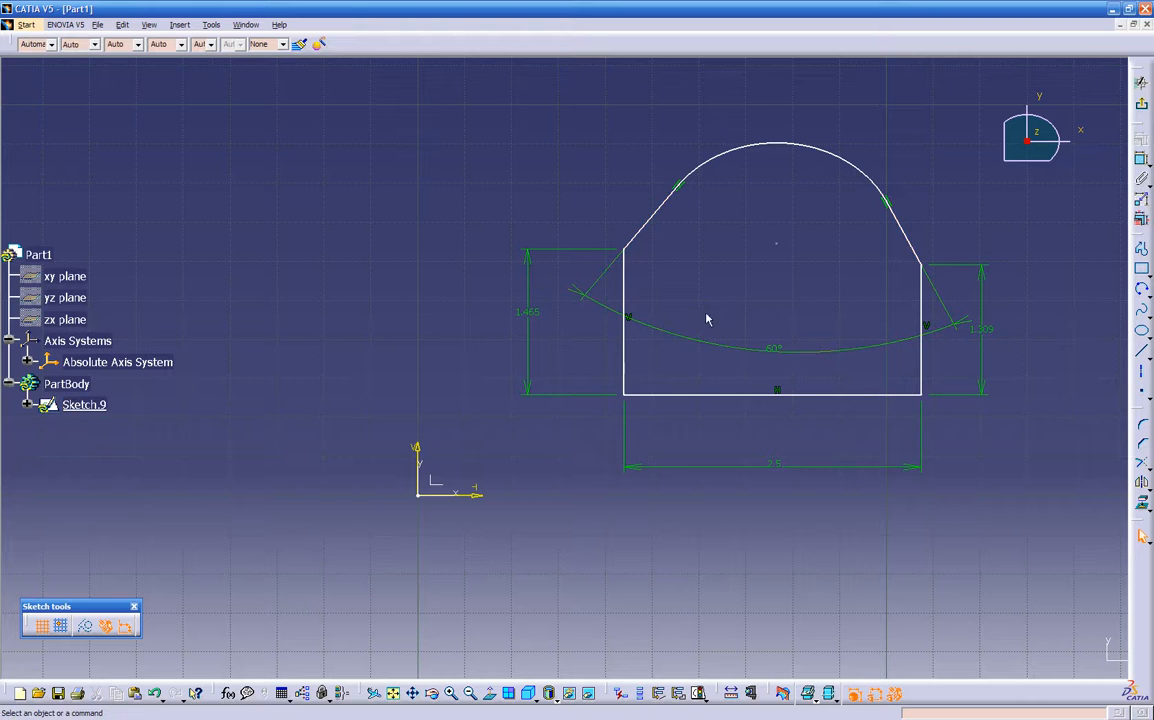
Step: Dimension the radius of the profile's top arc and set it to 1 in
click(1143, 161)
click(820, 151)
click(798, 101)
double_click(798, 102)
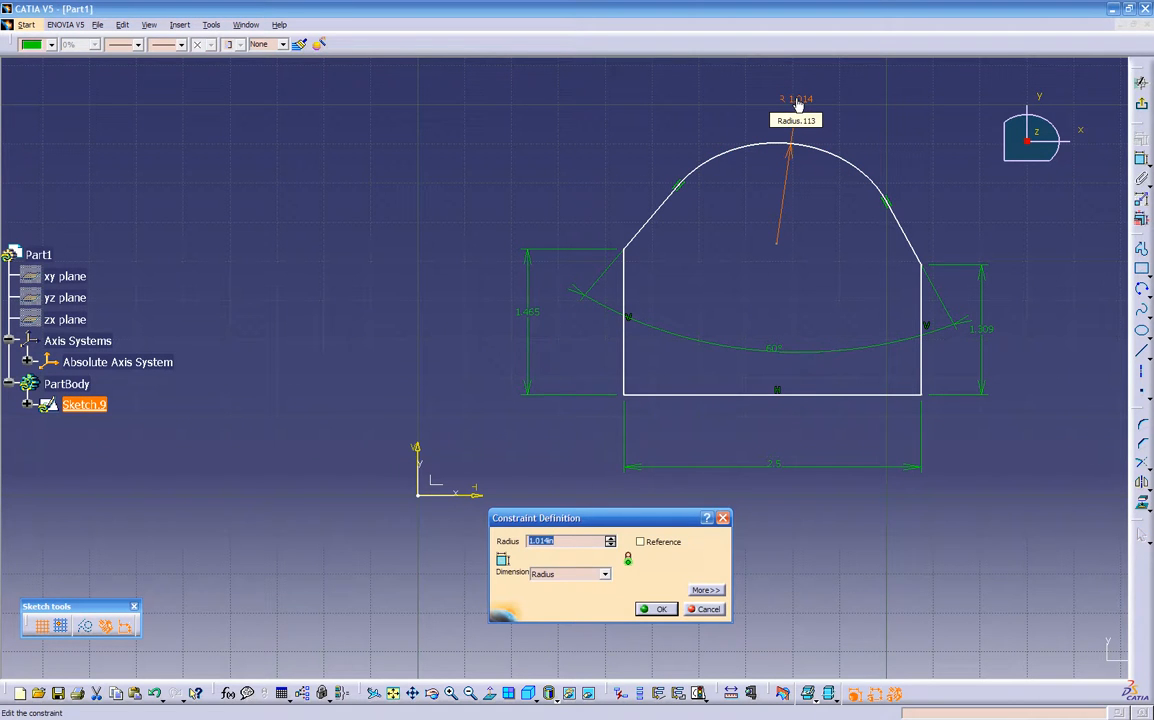
key(Return)
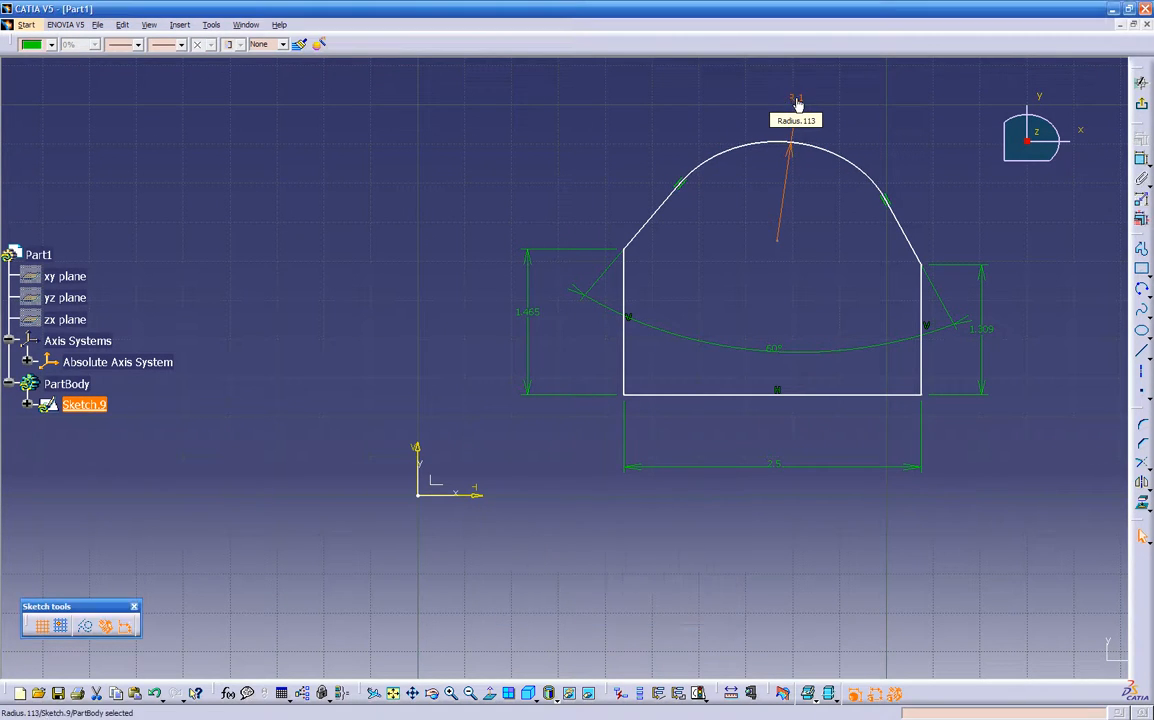
click(739, 269)
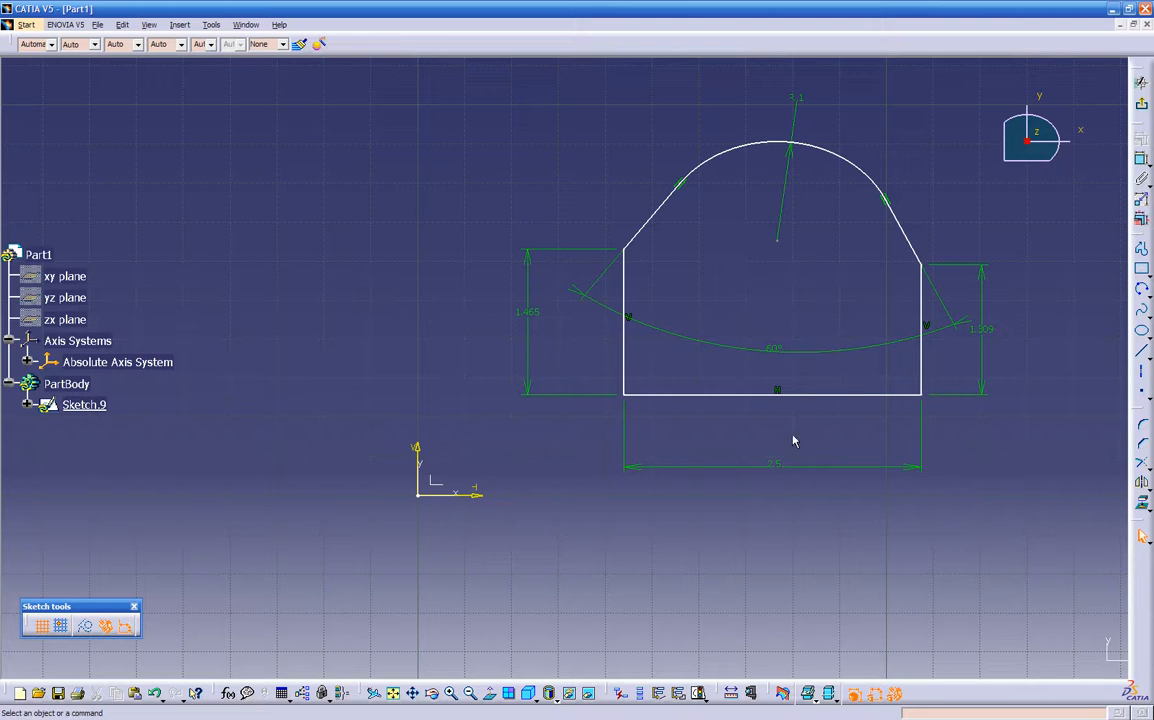
Step: Add a second width dimension between the profile's two vertical lines, placing it inside the profile
click(1139, 161)
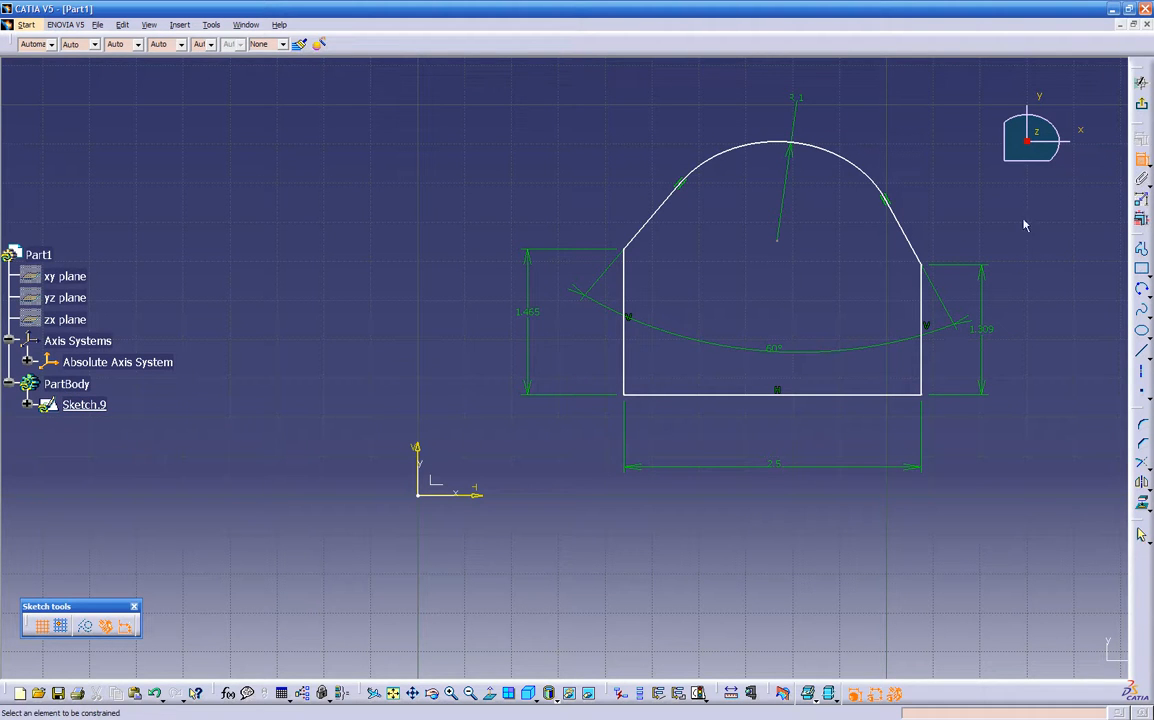
click(922, 292)
click(625, 293)
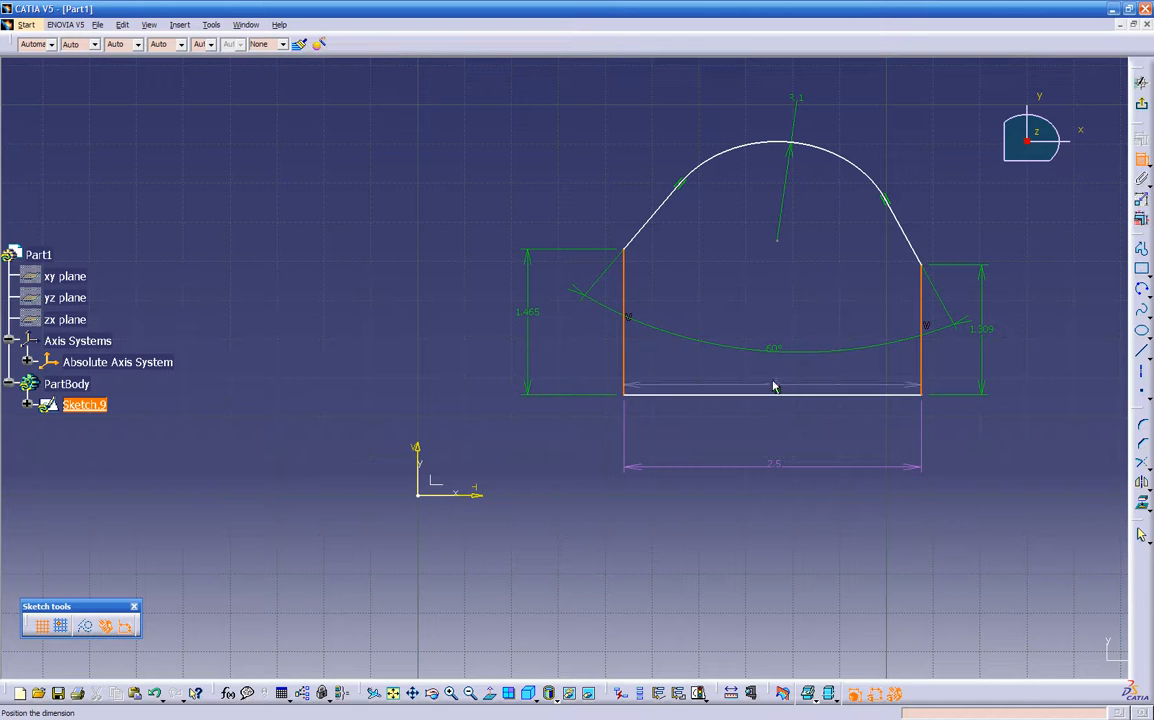
click(773, 275)
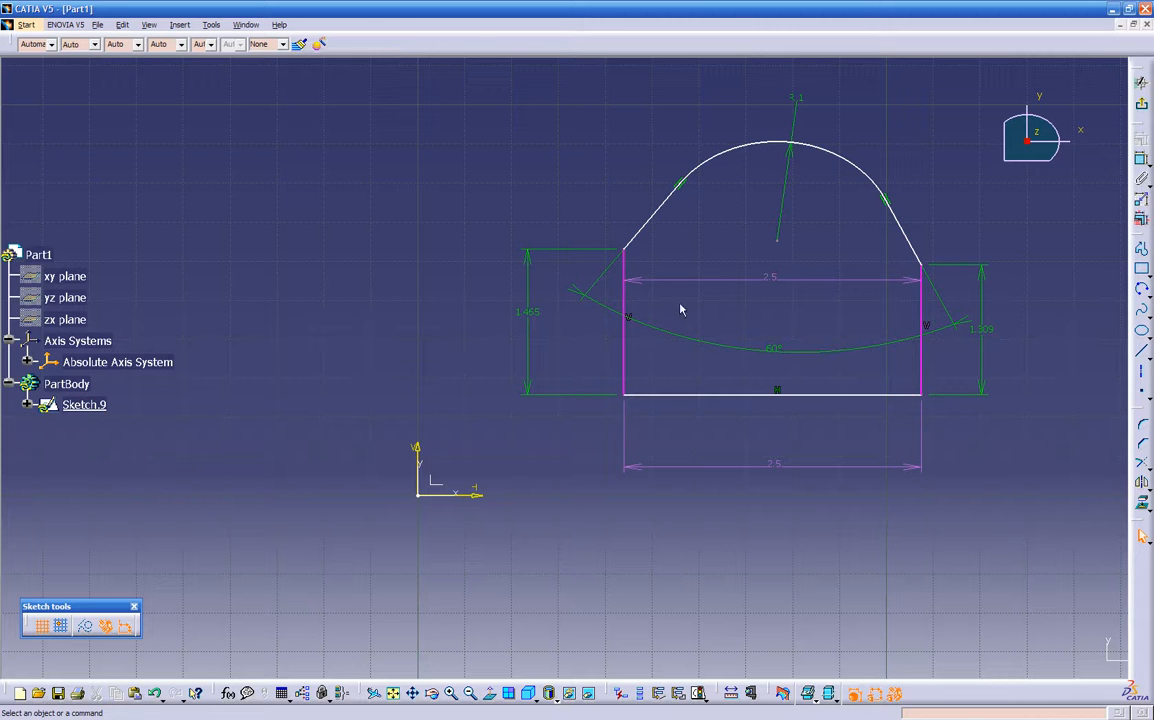
Step: Exit the sketch, dismiss its update diagnosis, and reopen Sketch.9 for editing
click(1140, 104)
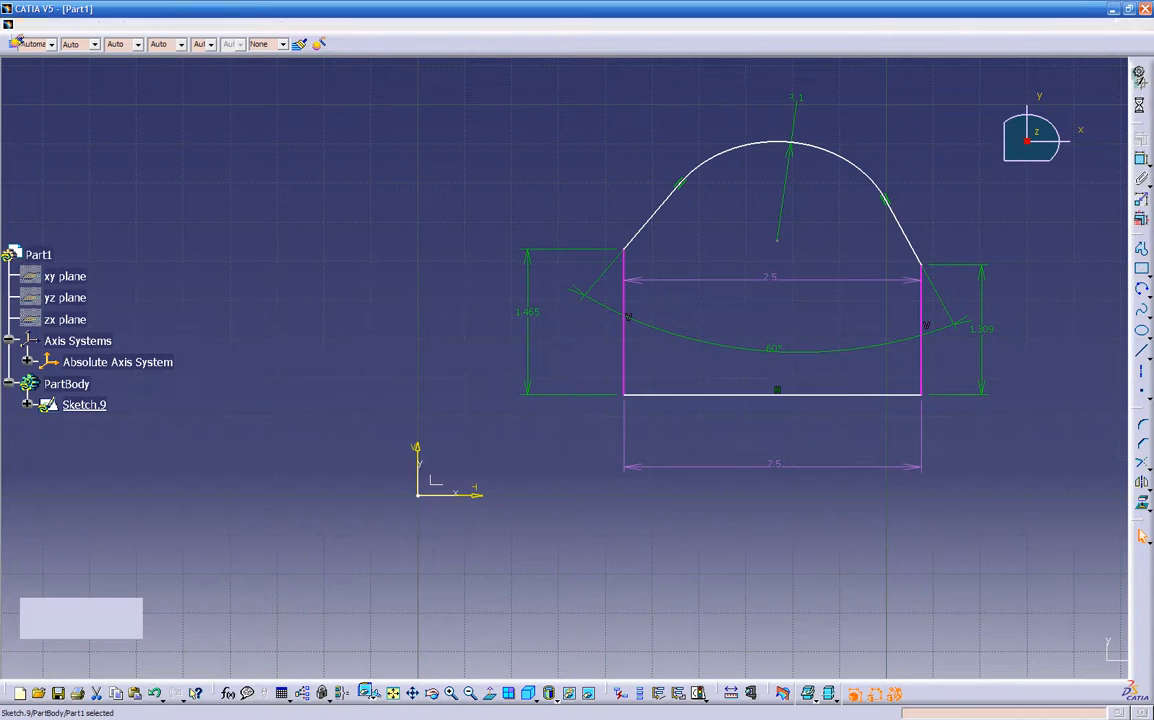
click(48, 408)
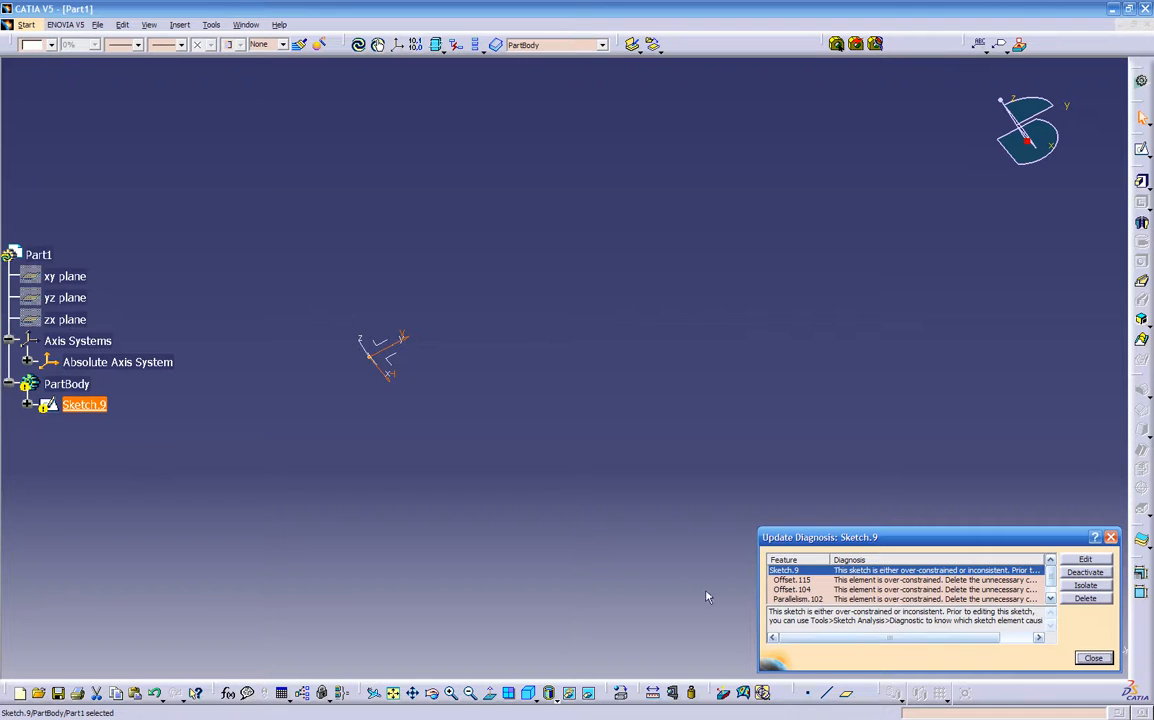
click(1111, 538)
double_click(84, 405)
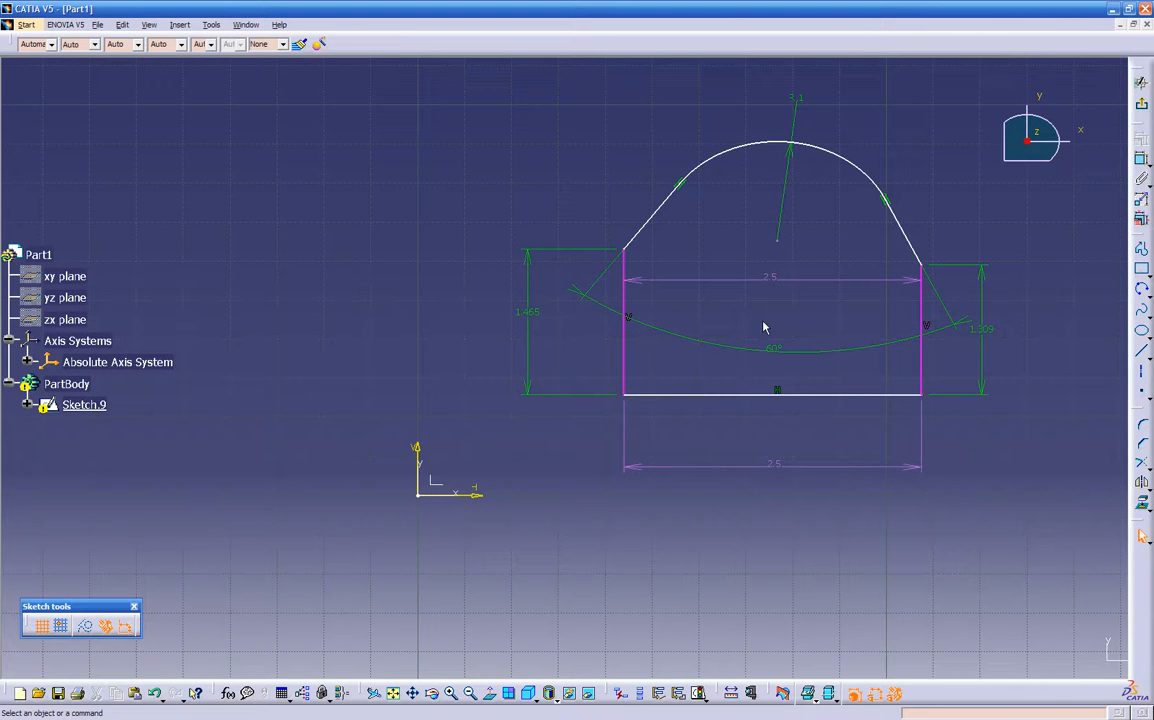
Step: Delete the duplicate width dimension inside the profile, then exit and reopen the sketch
click(768, 279)
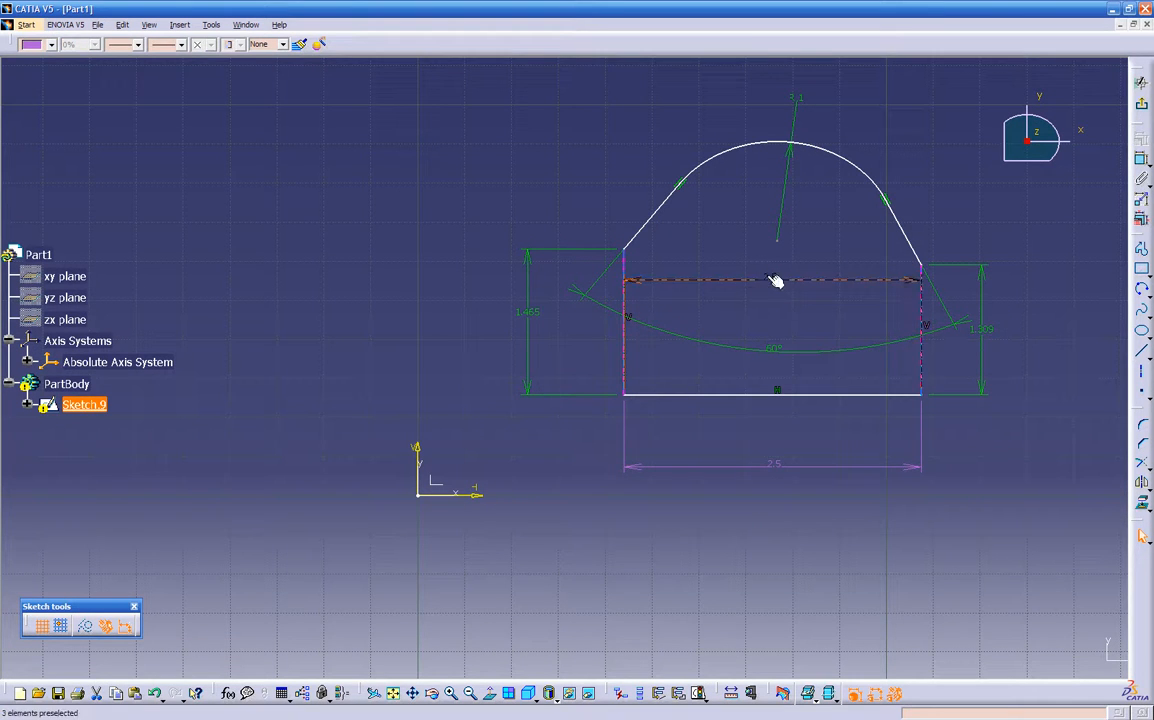
key(Delete)
click(1141, 82)
click(716, 467)
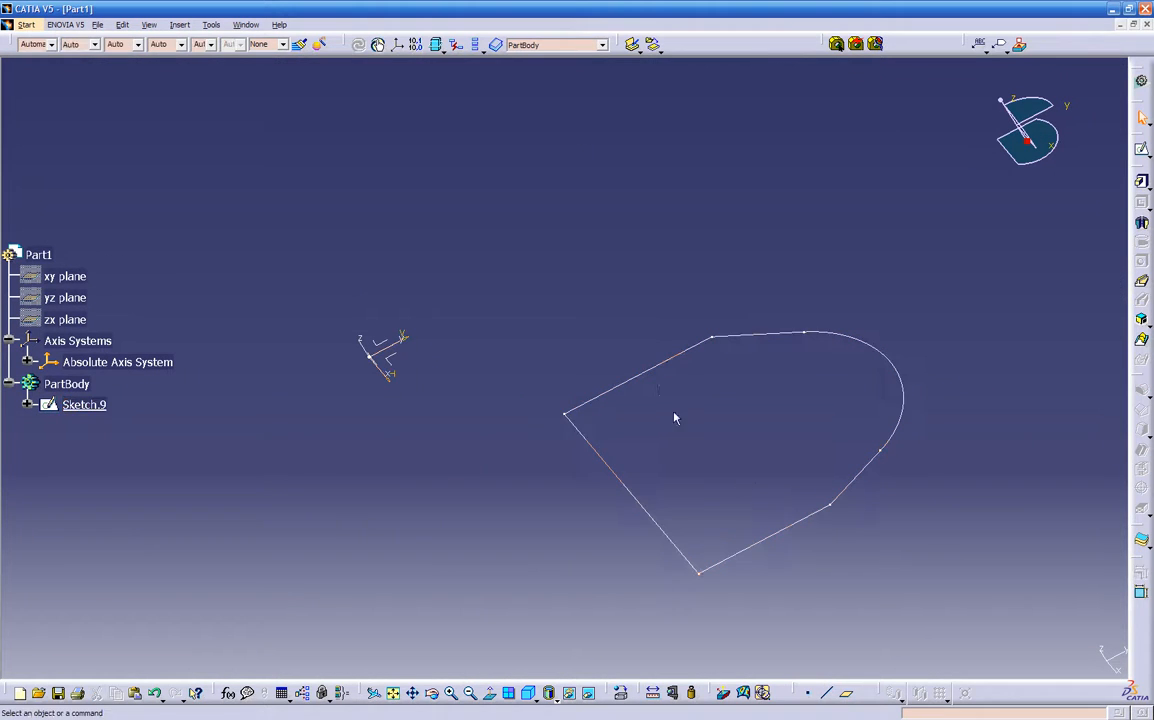
double_click(667, 371)
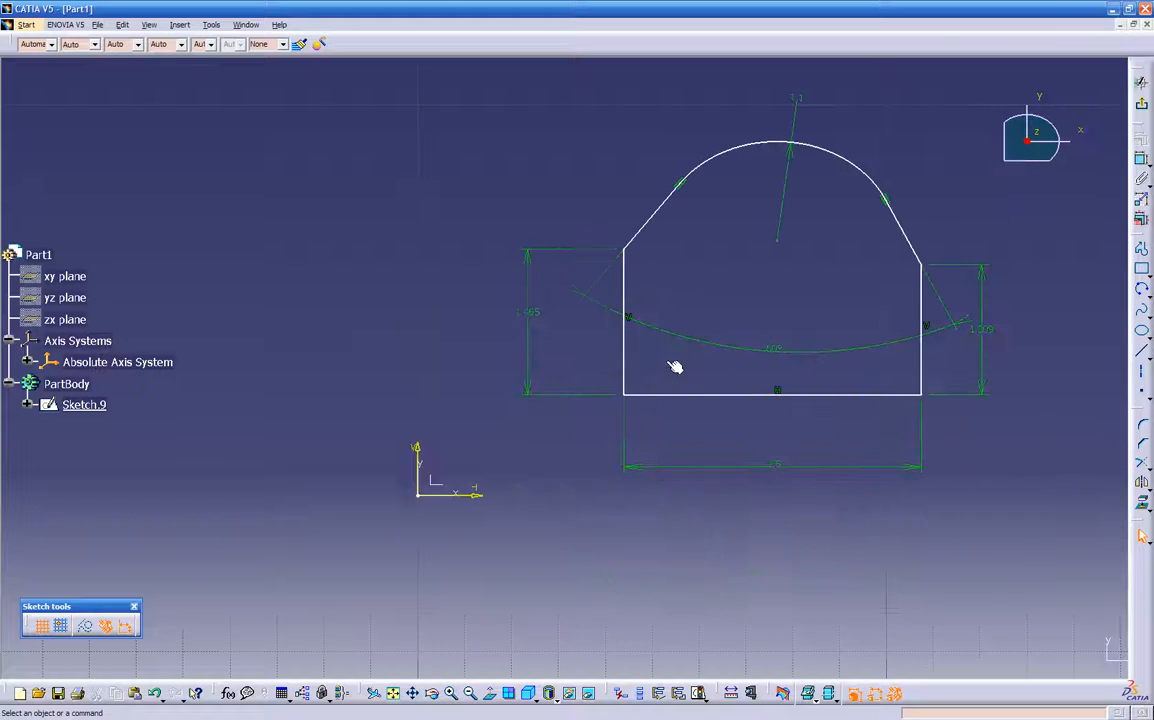
Step: Break the profile's horizontal bottom line at two closely spaced points near its middle
click(742, 398)
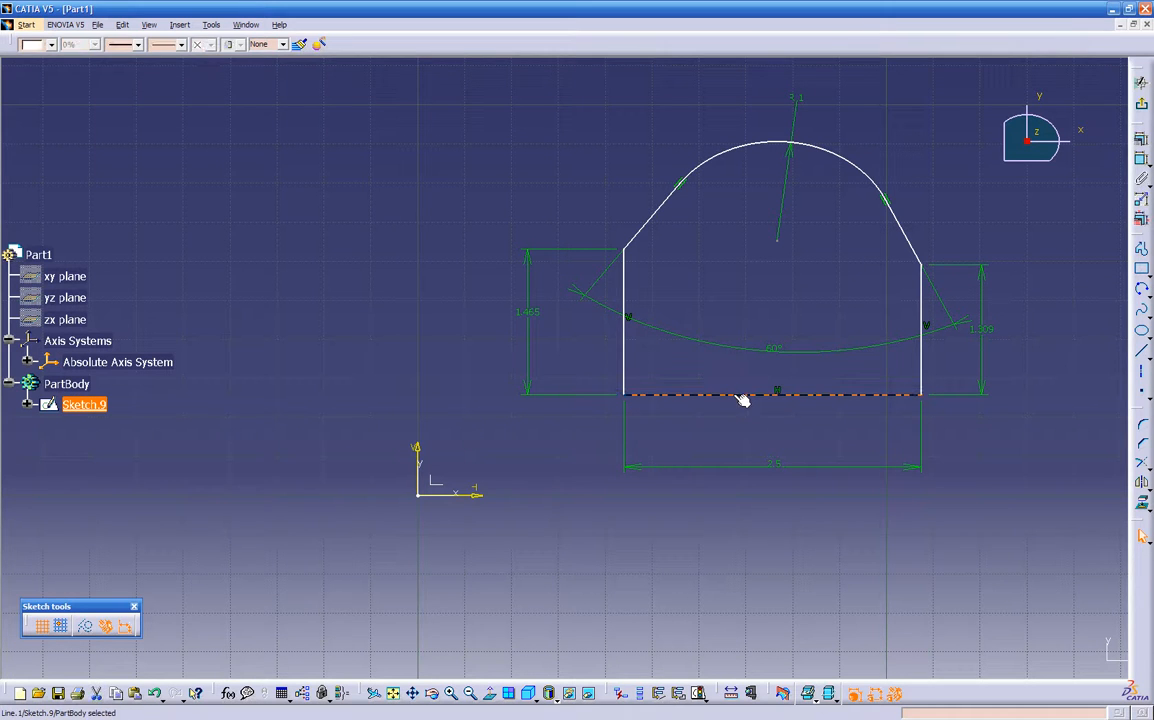
click(1146, 466)
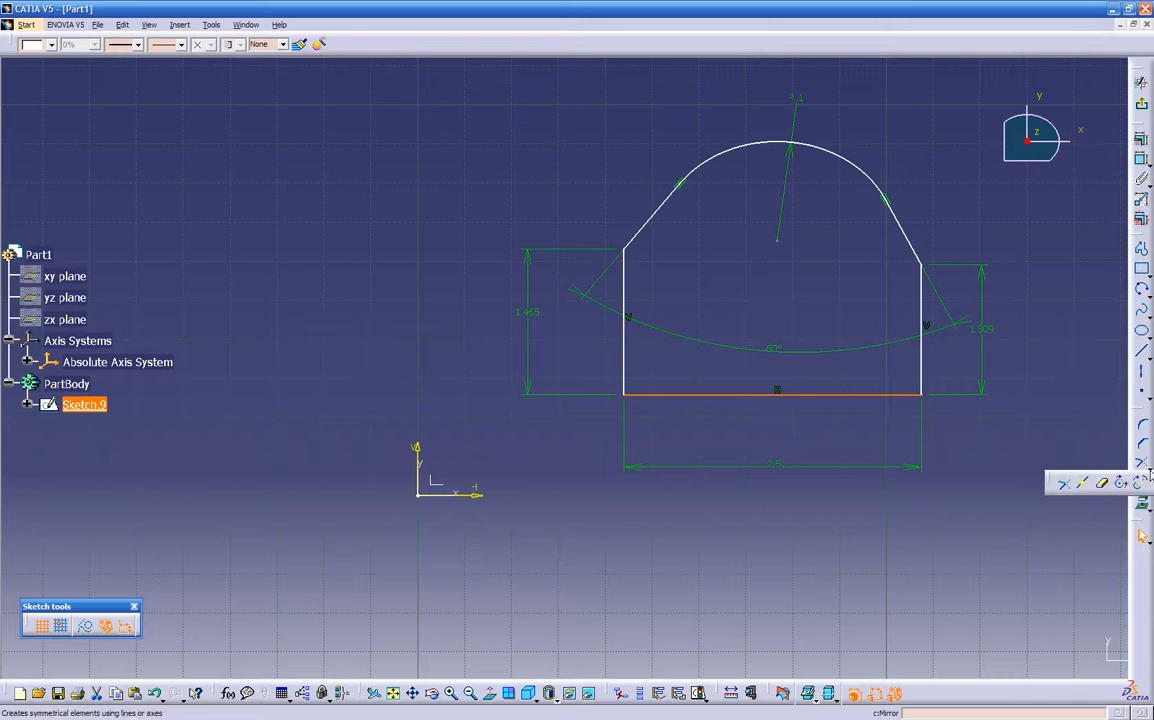
click(1082, 483)
click(737, 396)
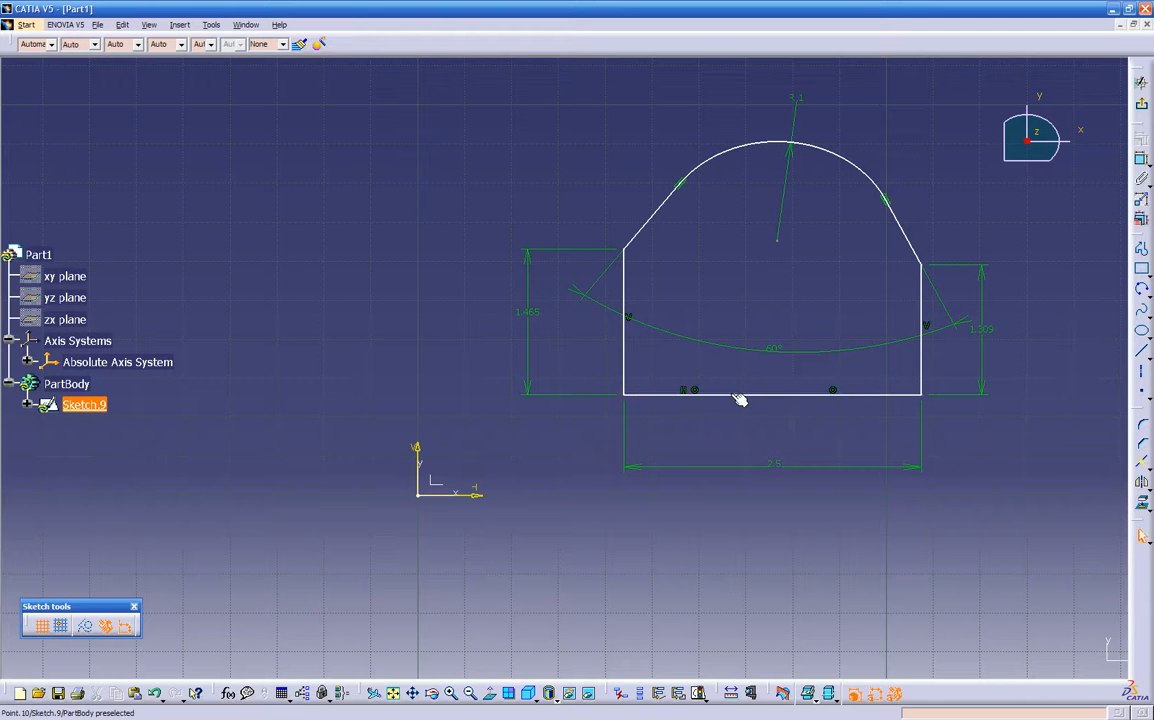
click(1142, 463)
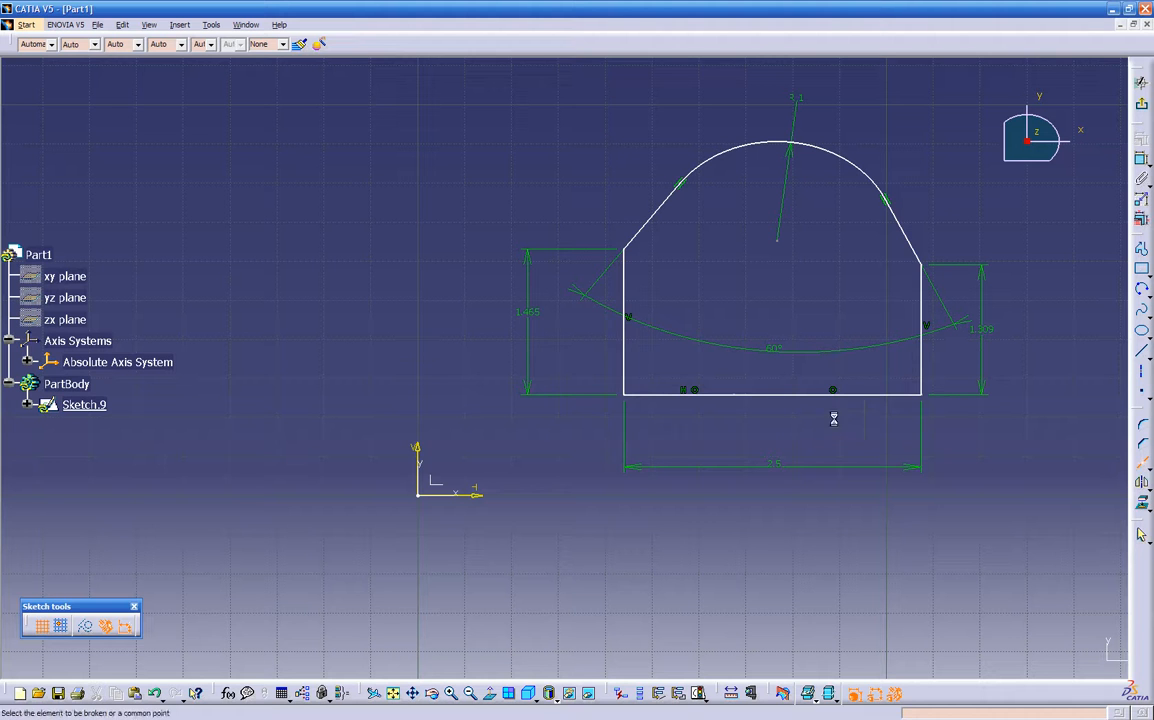
click(748, 396)
Step: Delete the short segment between the two break points on the bottom line, leaving a small gap
middle_drag(737, 414, 897, 331)
middle_drag(812, 440, 114, 428)
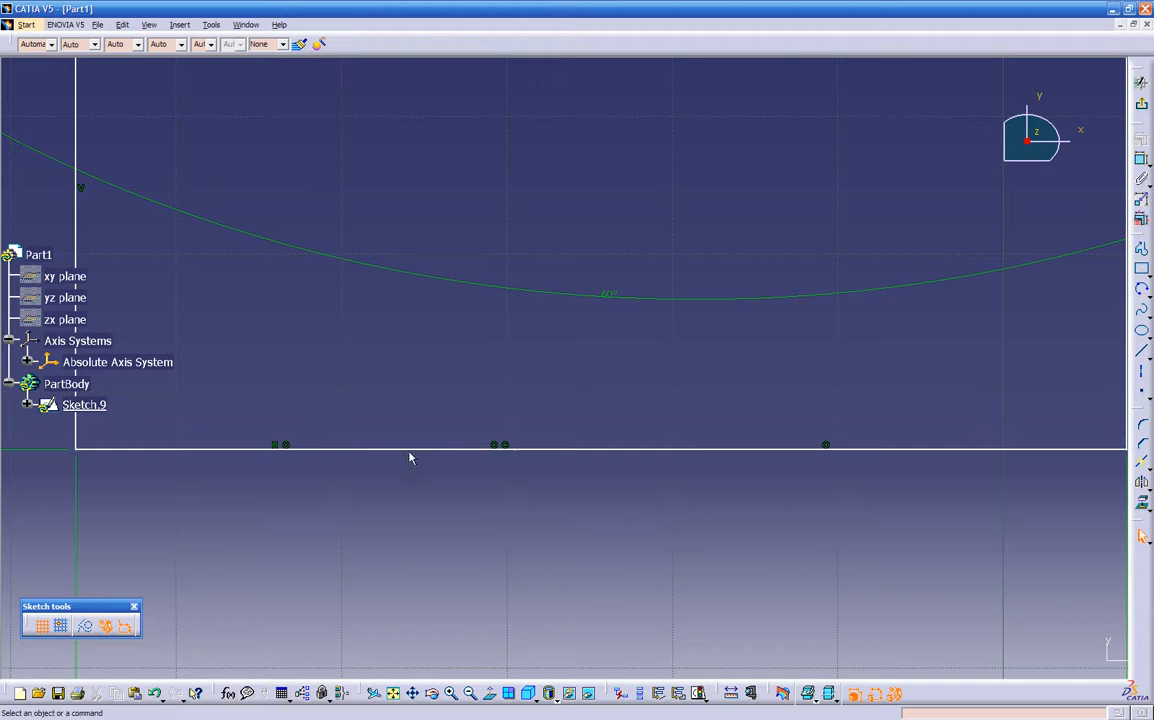
click(489, 452)
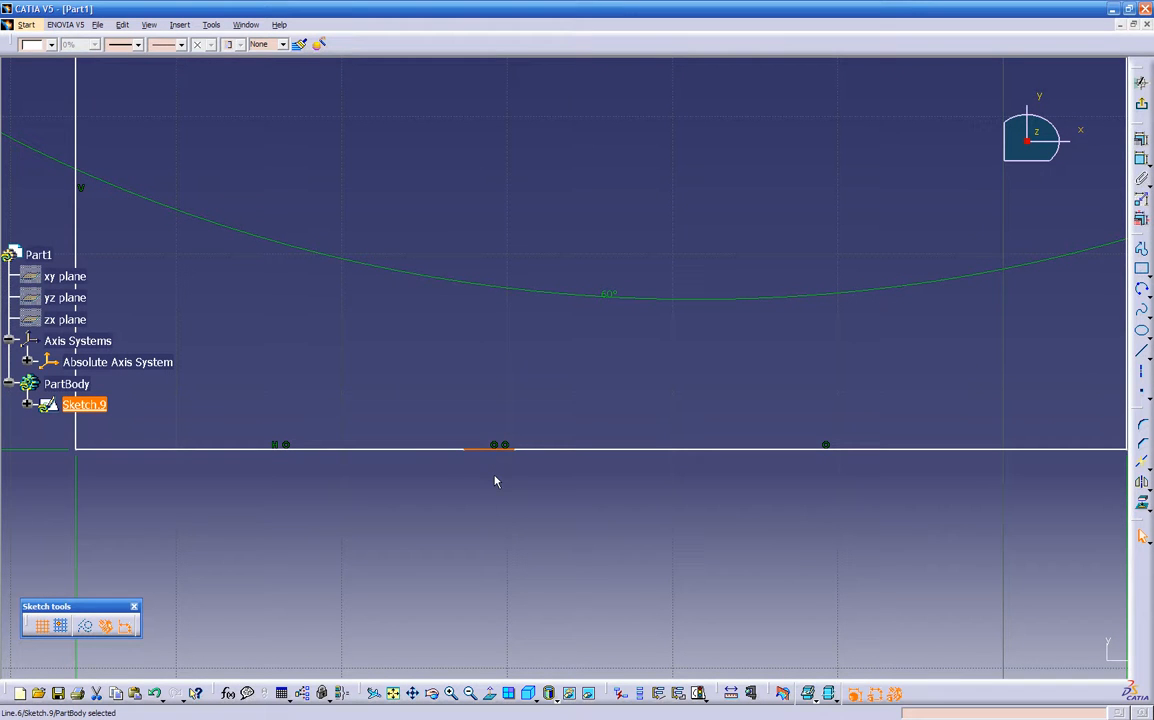
key(Delete)
Step: Exit the sketch and try to pad the open profile, then decline using the selected sketch and cancel the pad
middle_drag(590, 412, 490, 552)
mouse_move(521, 334)
middle_down()
mouse_move(509, 367)
mouse_move(558, 366)
middle_up()
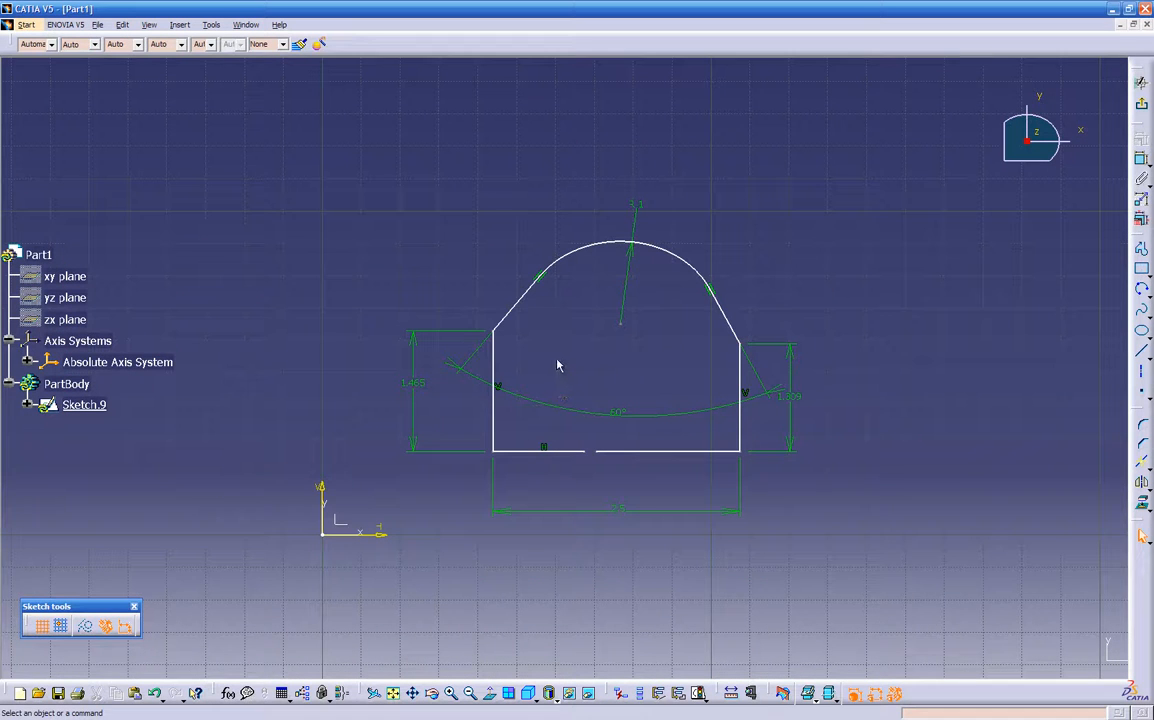
click(1141, 82)
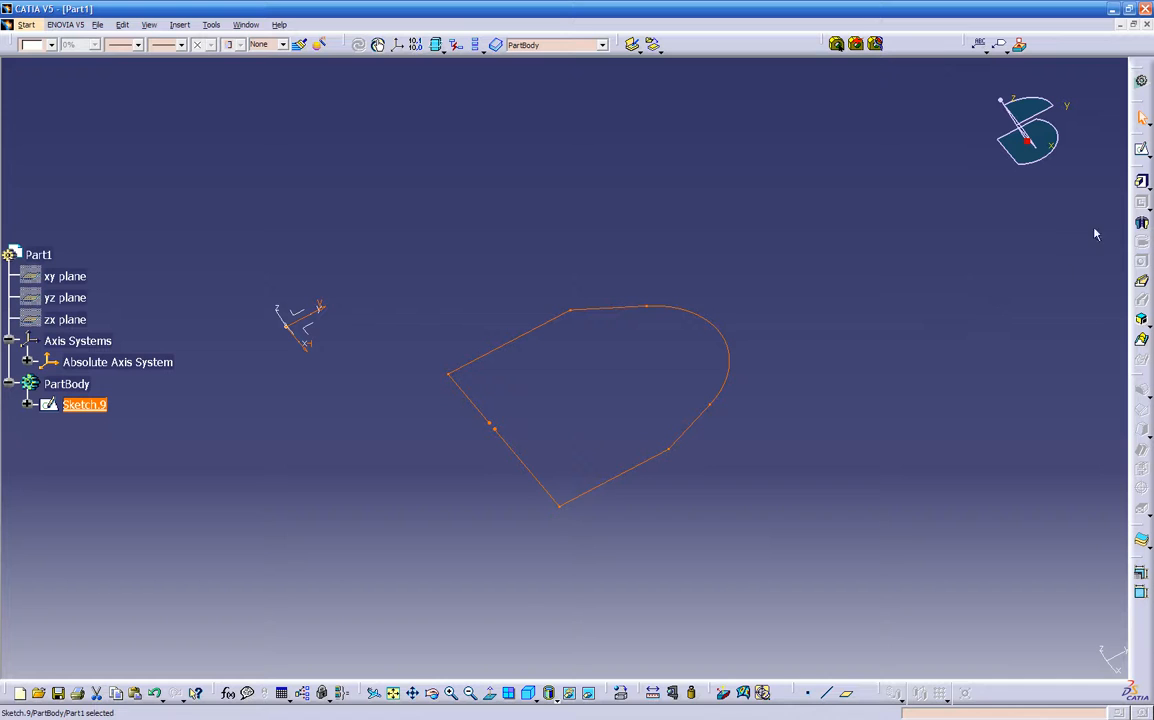
click(1141, 182)
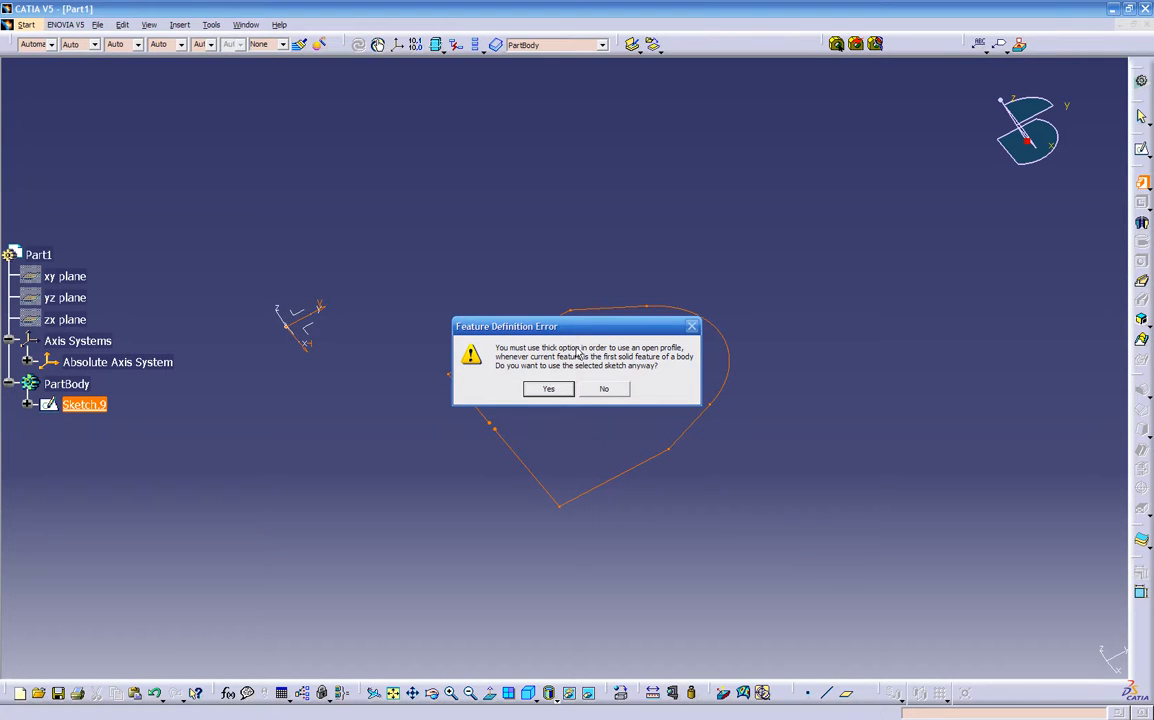
drag(590, 331, 712, 215)
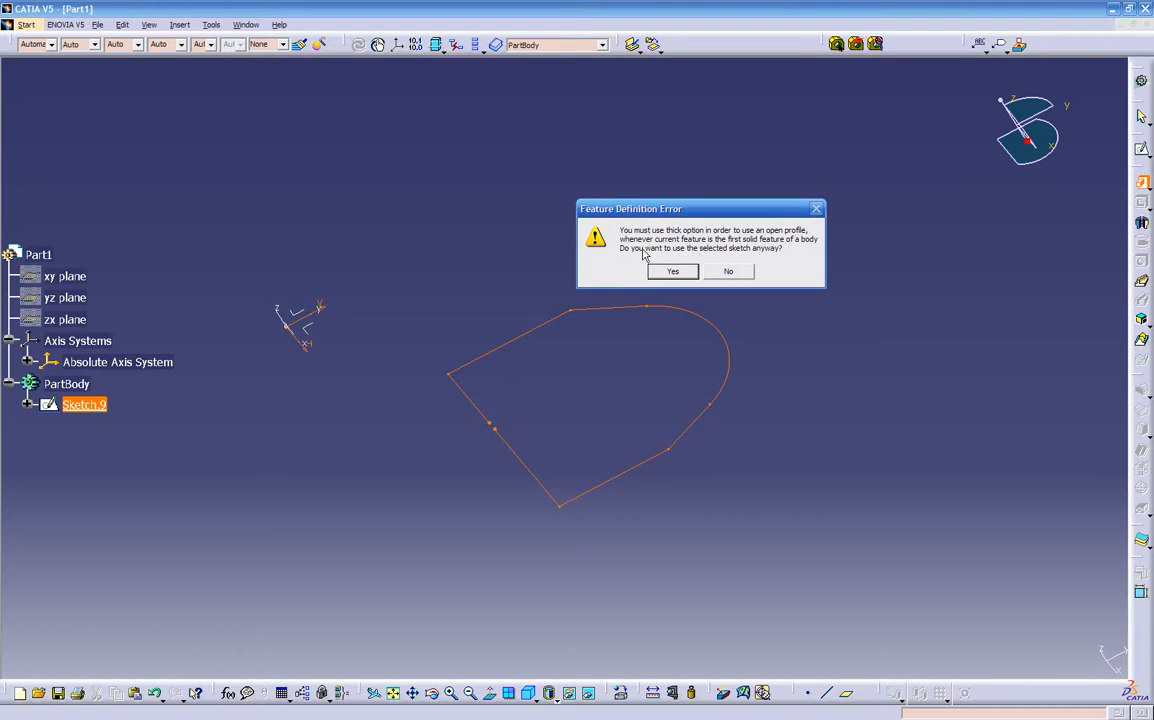
click(727, 272)
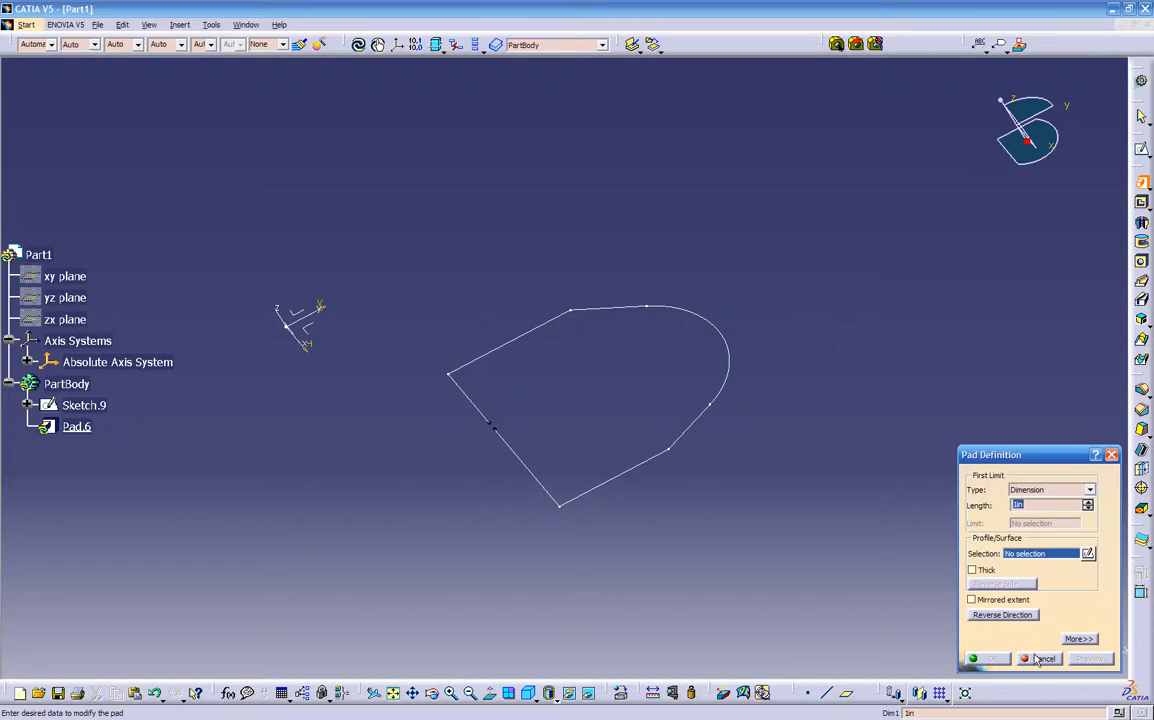
click(1041, 660)
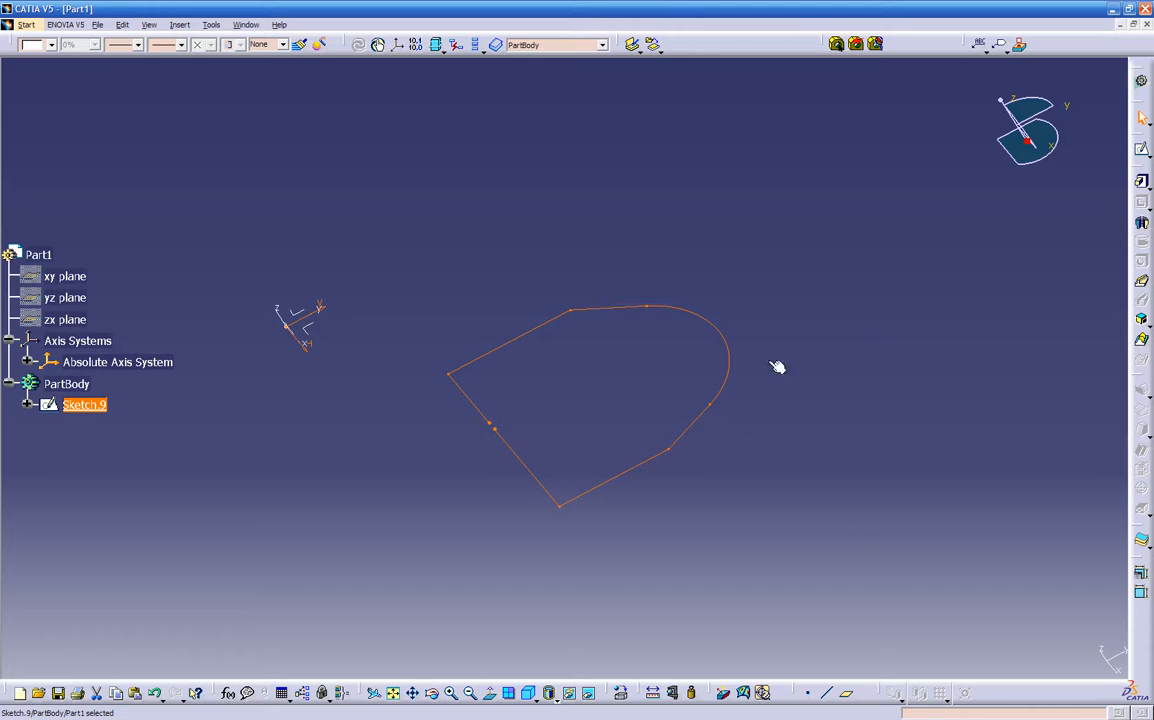
Step: Reopen Sketch.9 for editing and run Sketch Analysis on its geometry
double_click(639, 464)
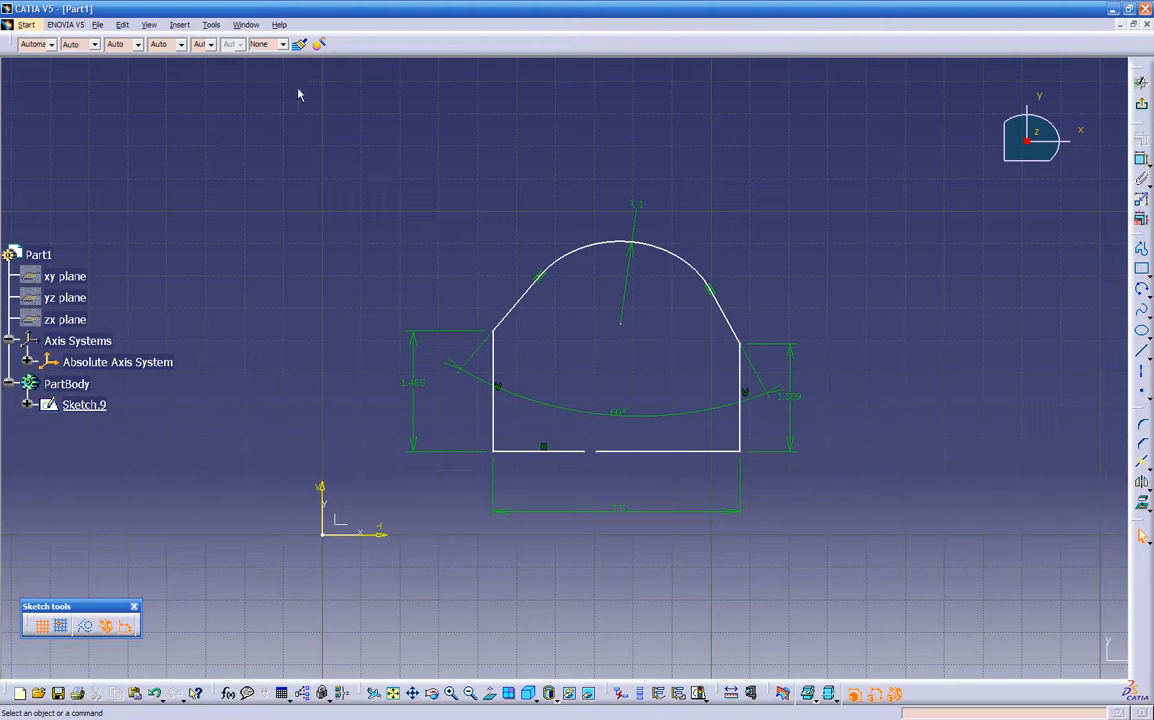
click(211, 24)
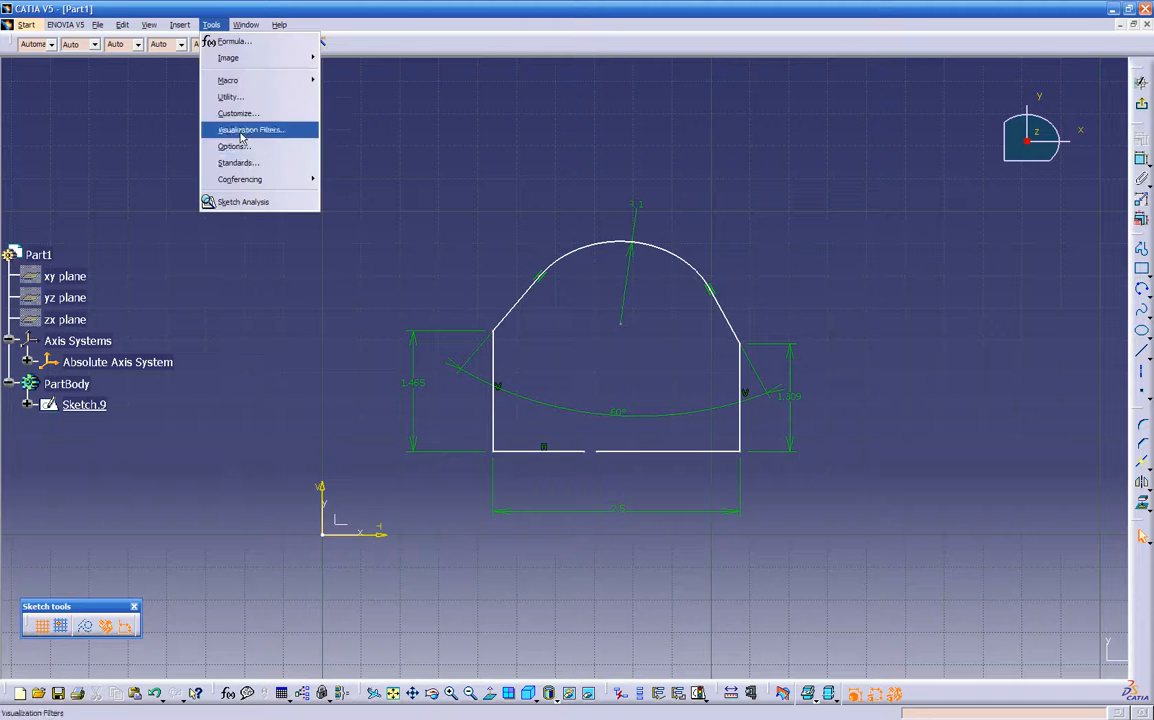
click(254, 203)
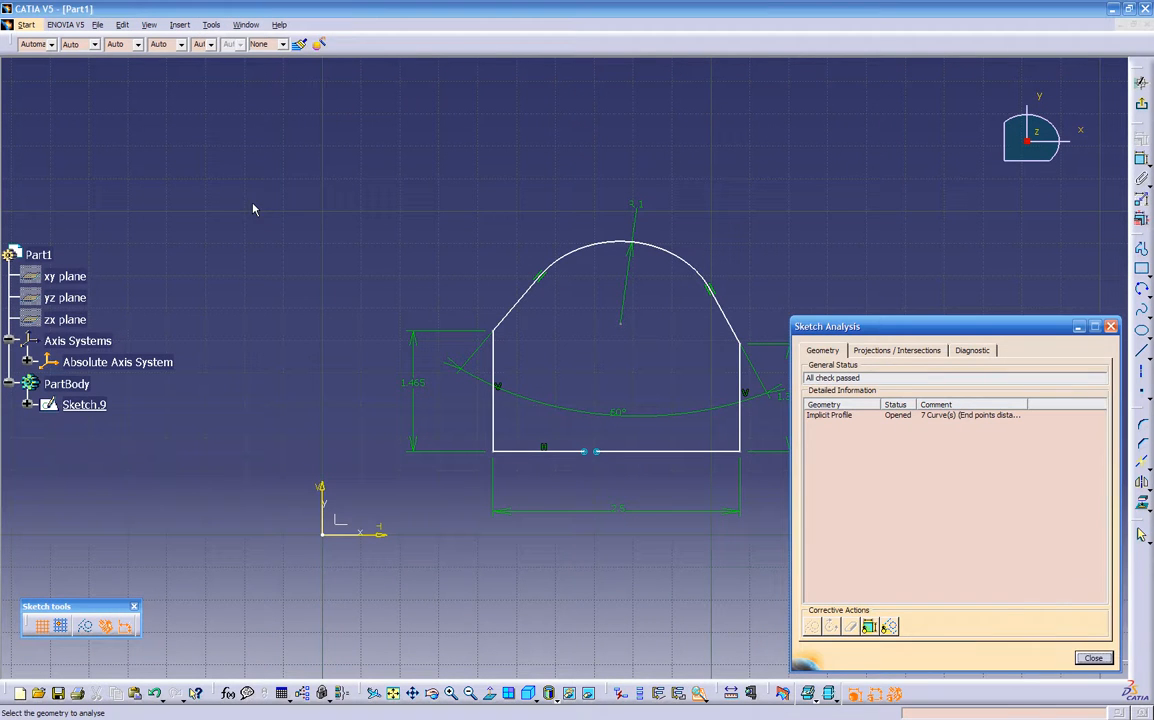
Step: Close the opened implicit profile with the Sketch Analysis corrective action, check the closed profile, and close the analysis
ctrl+middle_drag(584, 463, 627, 358)
middle_drag(671, 449, 424, 160)
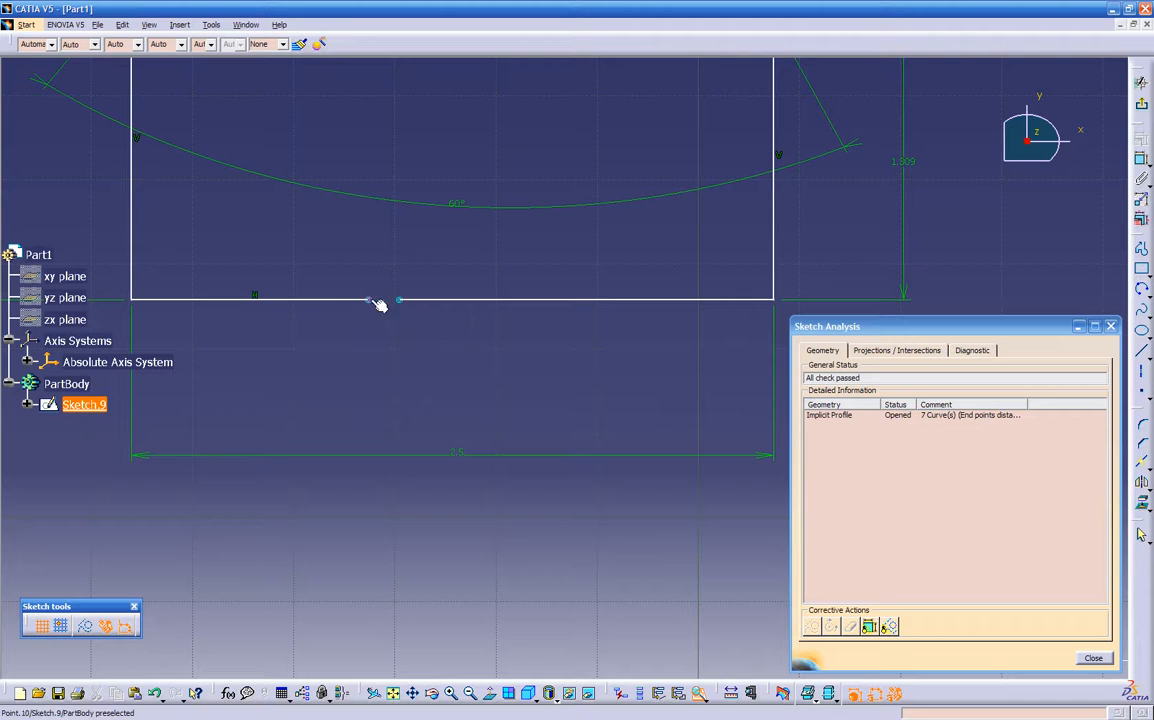
click(819, 415)
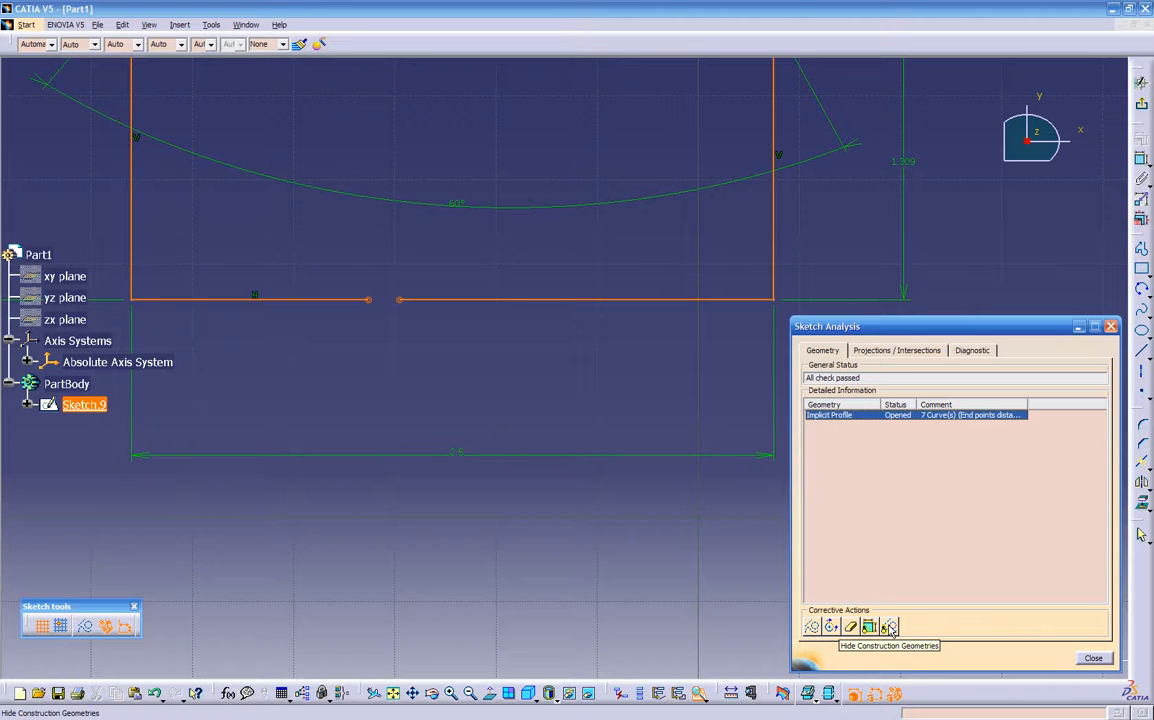
click(831, 627)
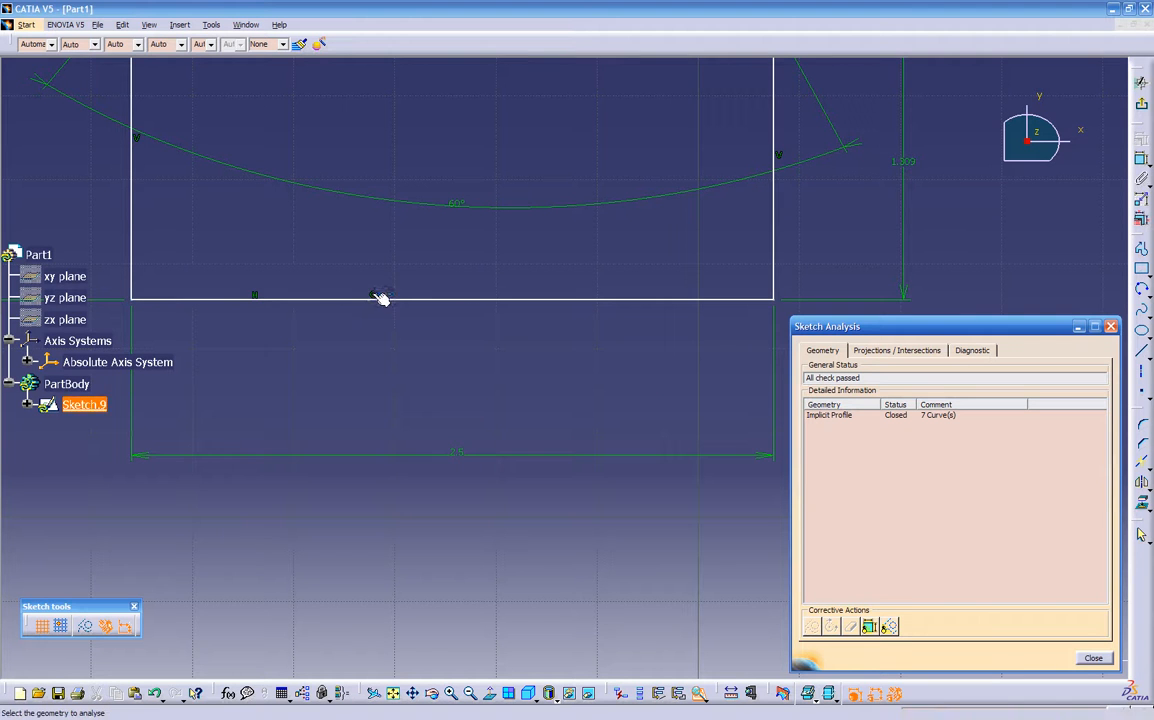
mouse_move(391, 271)
middle_down()
mouse_move(404, 330)
mouse_move(421, 276)
mouse_move(451, 421)
middle_up()
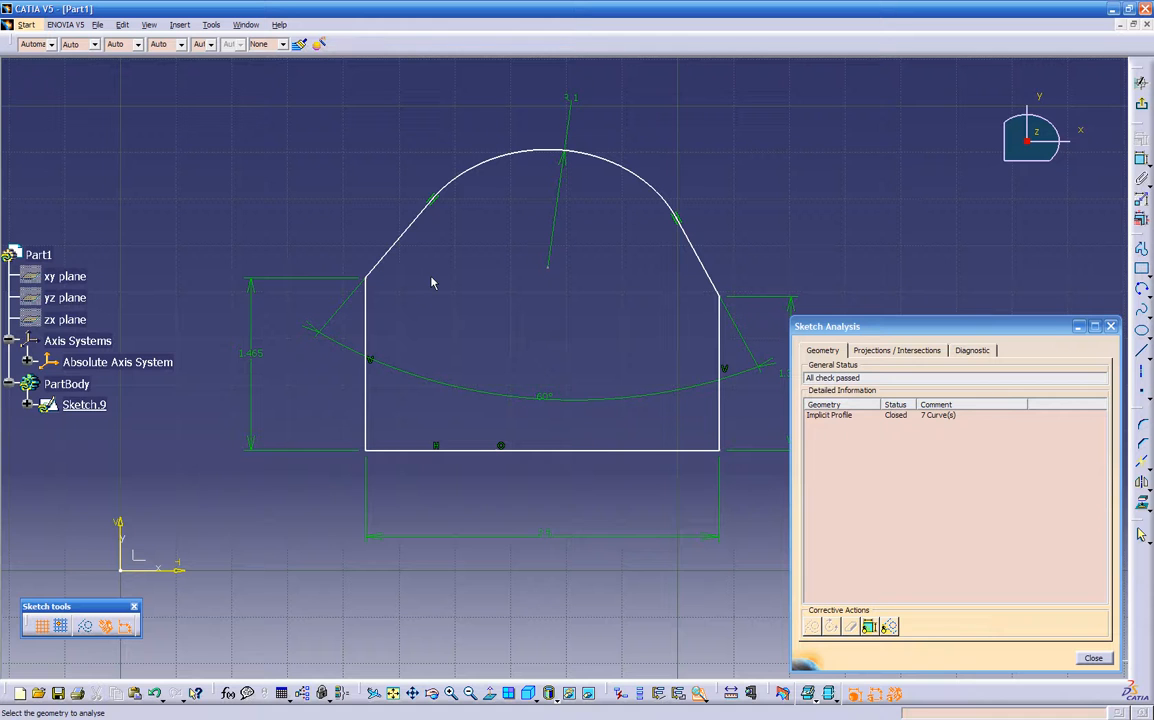
click(835, 420)
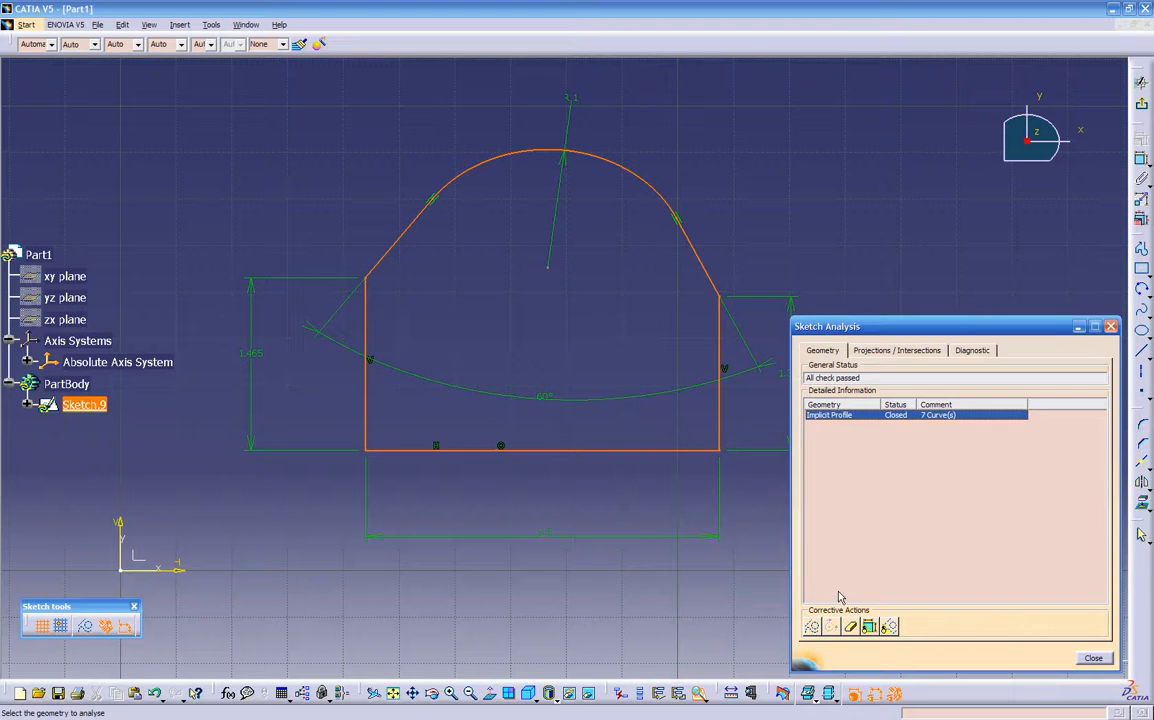
click(853, 451)
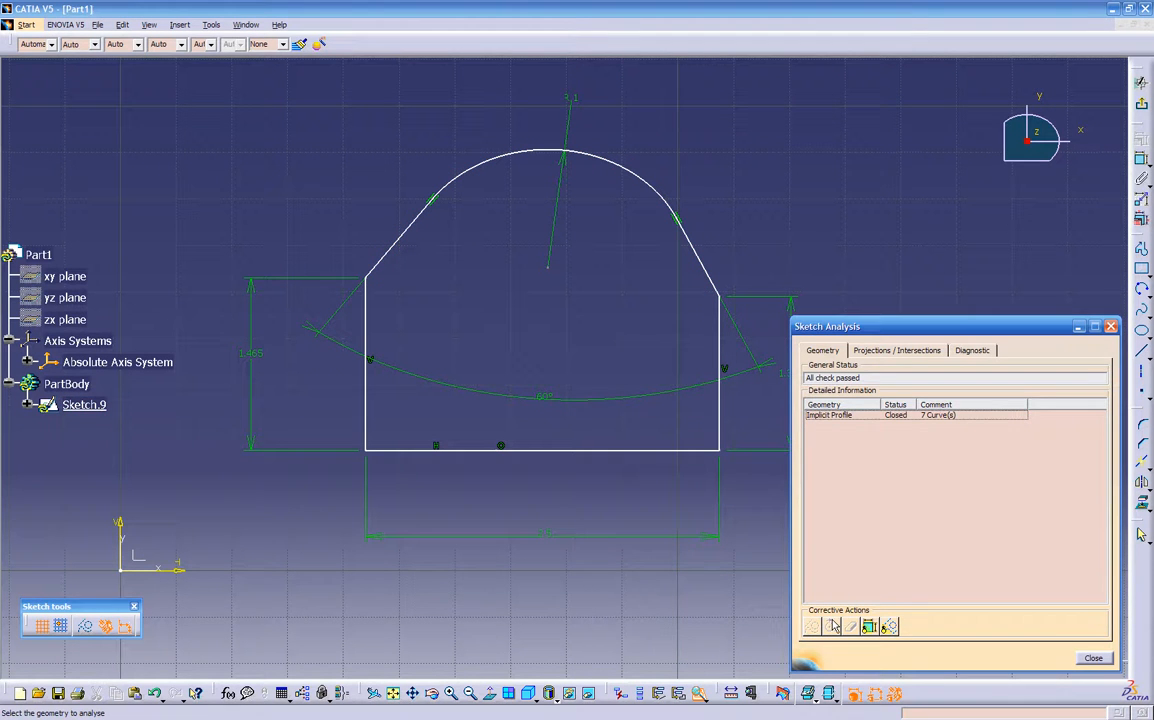
click(1086, 656)
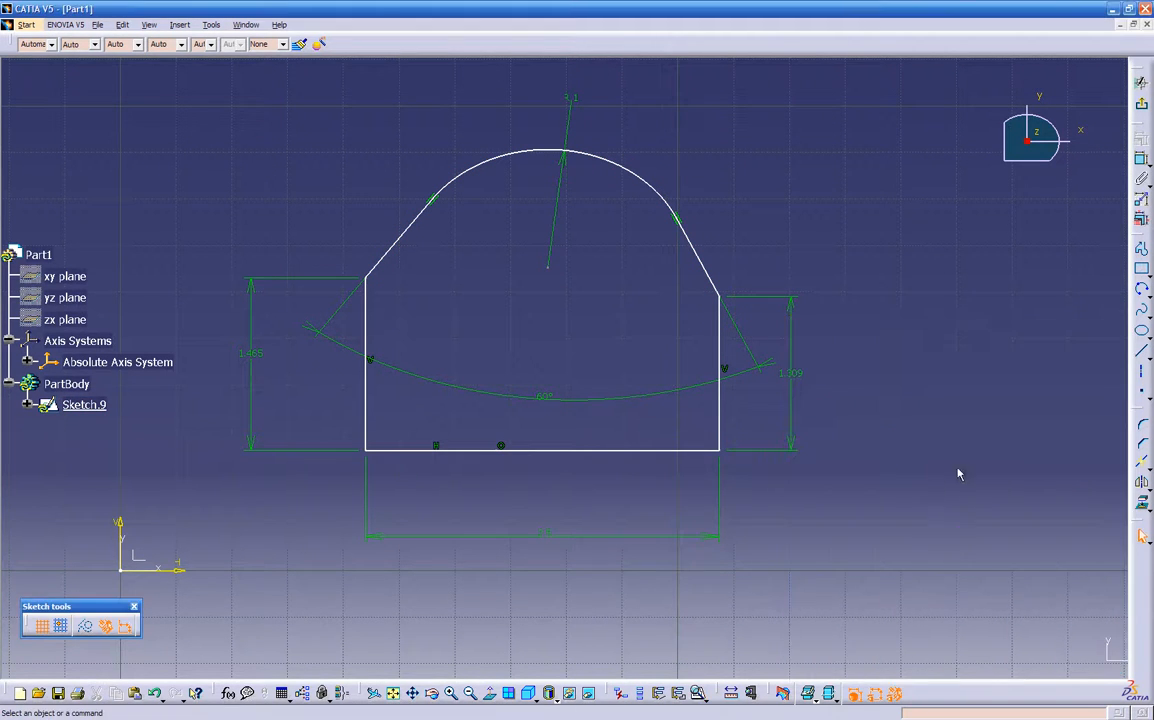
Step: Exit the sketch and pad the closed Sketch.9 profile by 1 in
click(1140, 104)
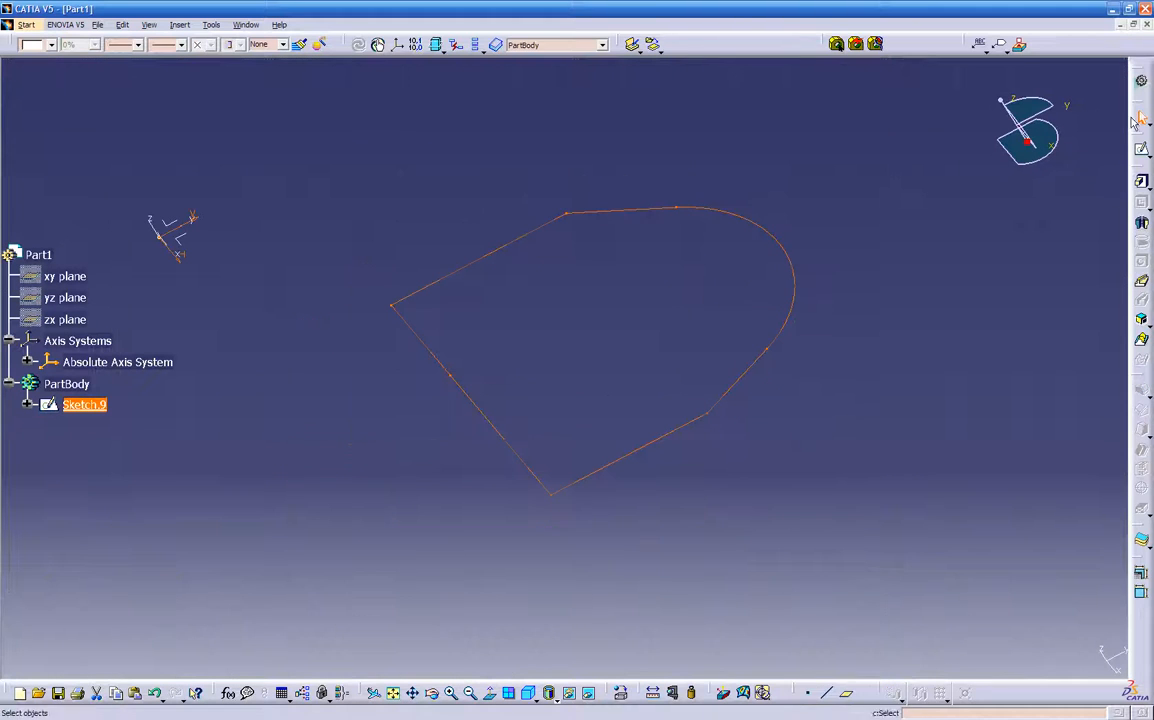
click(1140, 181)
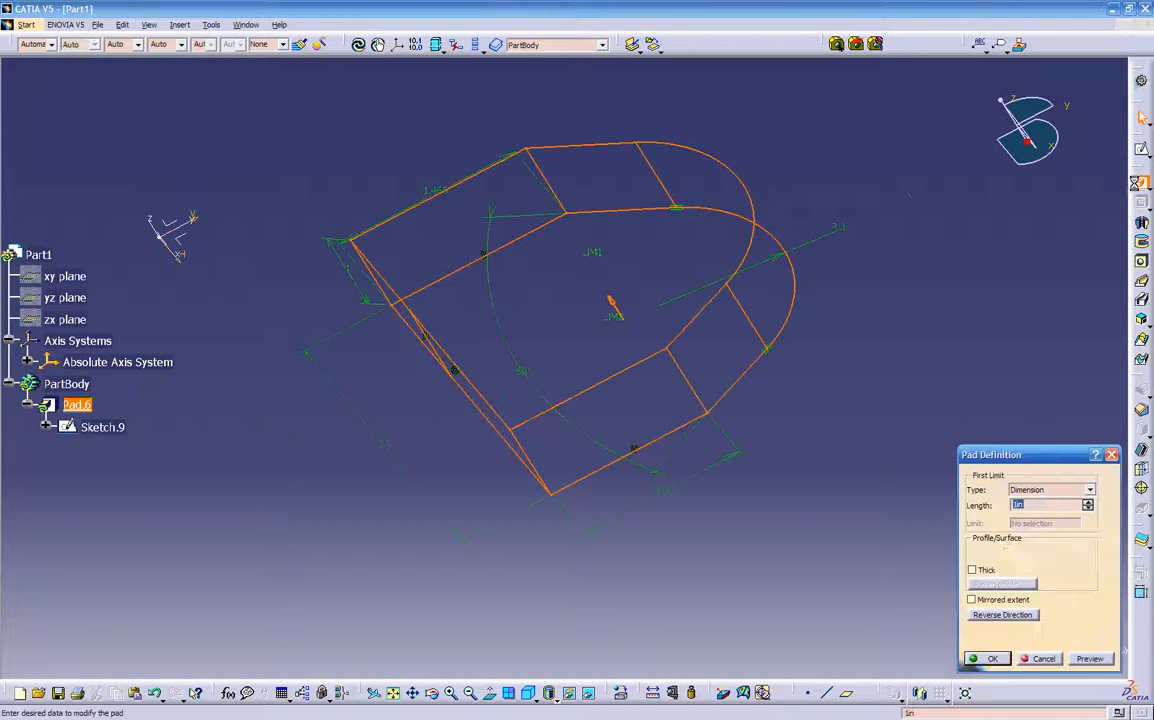
middle_drag(535, 352, 718, 318)
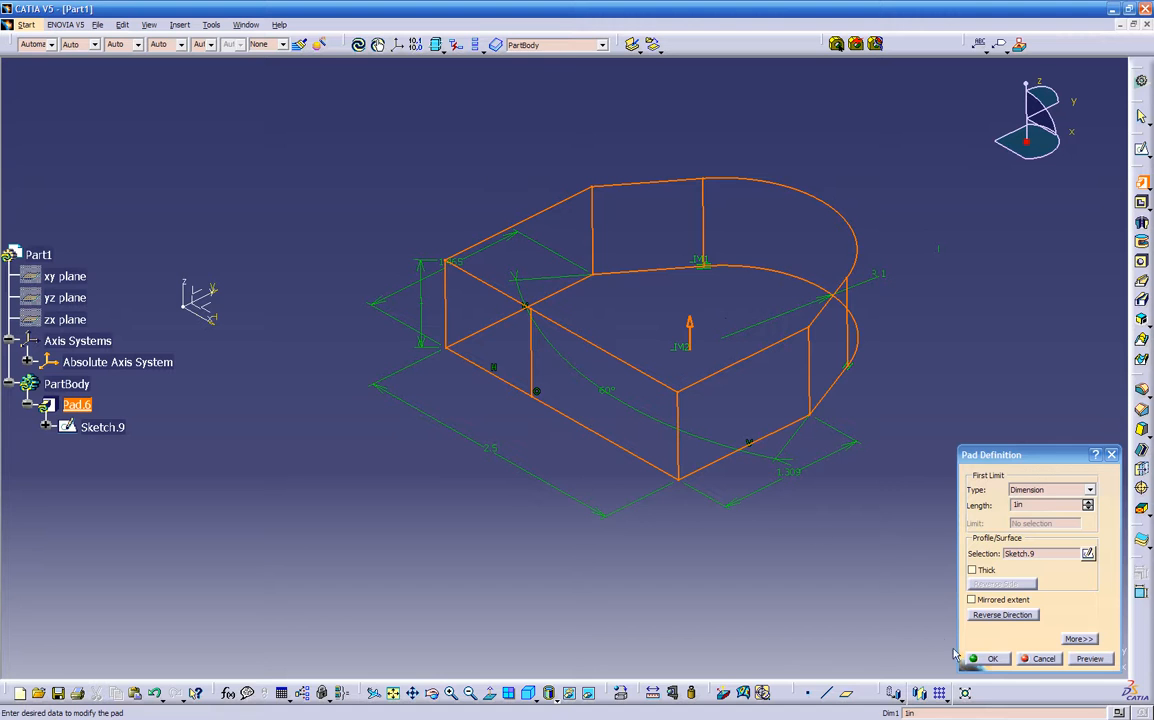
click(985, 658)
Step: Inspect the split front face, delete the pad together with its aggregated elements, and undo that deletion
middle_drag(421, 433, 528, 355)
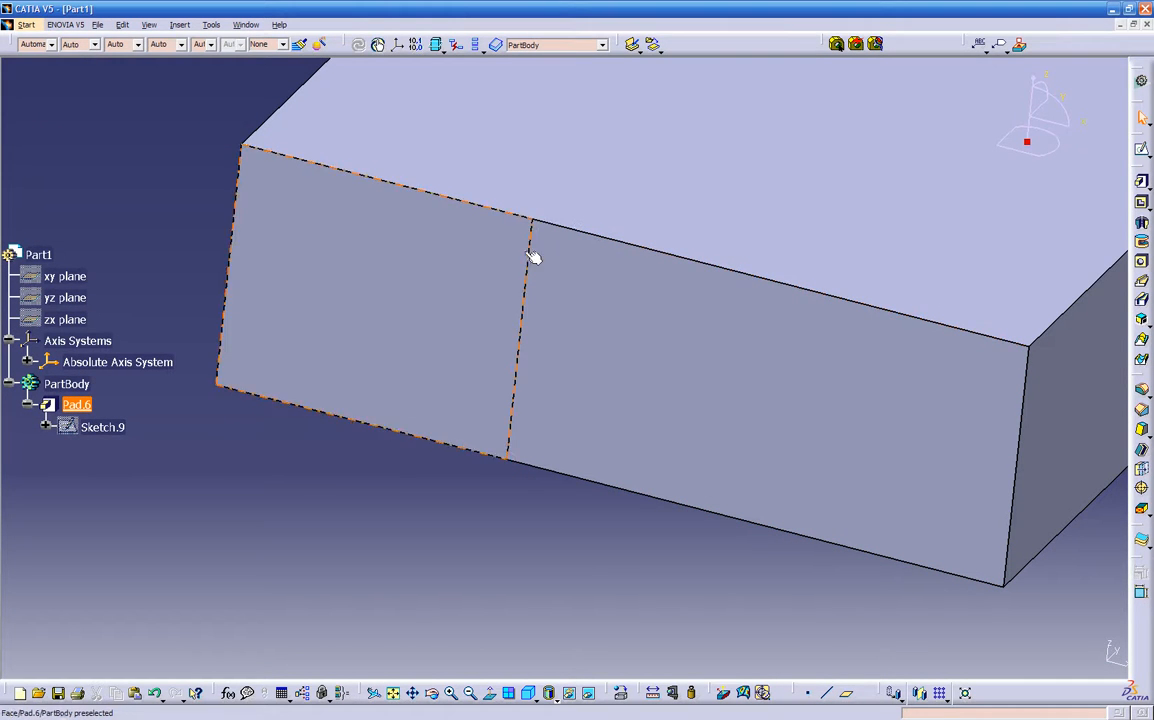
middle_drag(574, 494, 418, 453)
middle_drag(532, 466, 456, 489)
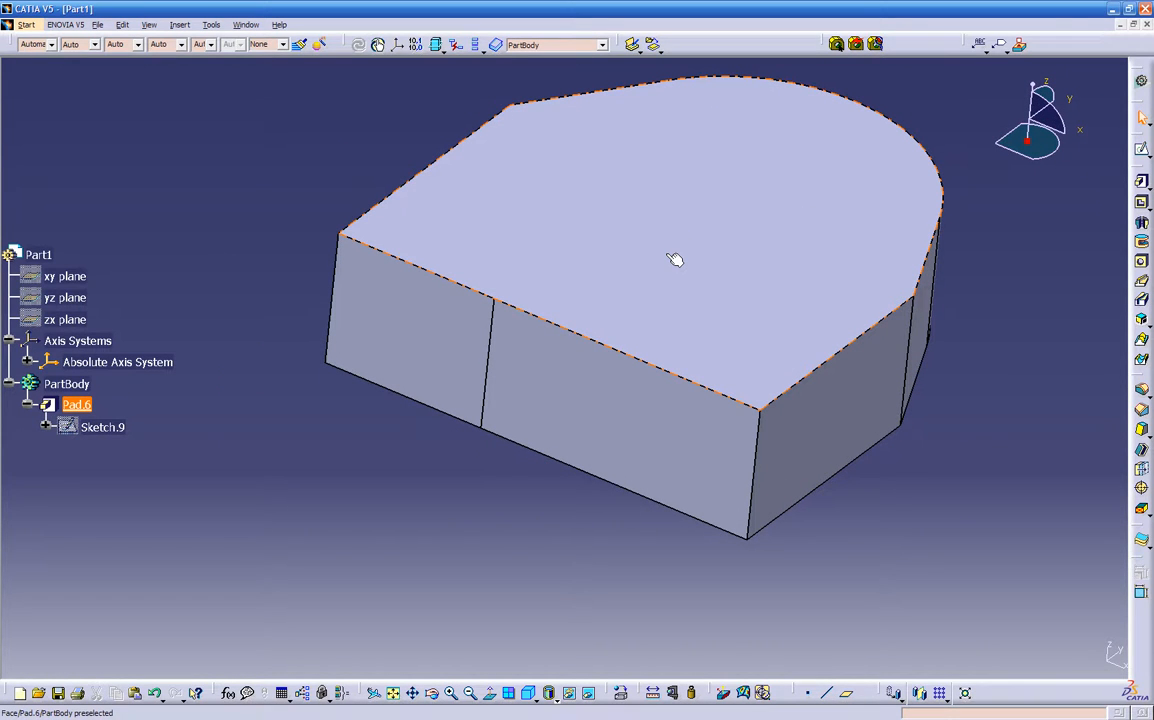
double_click(778, 233)
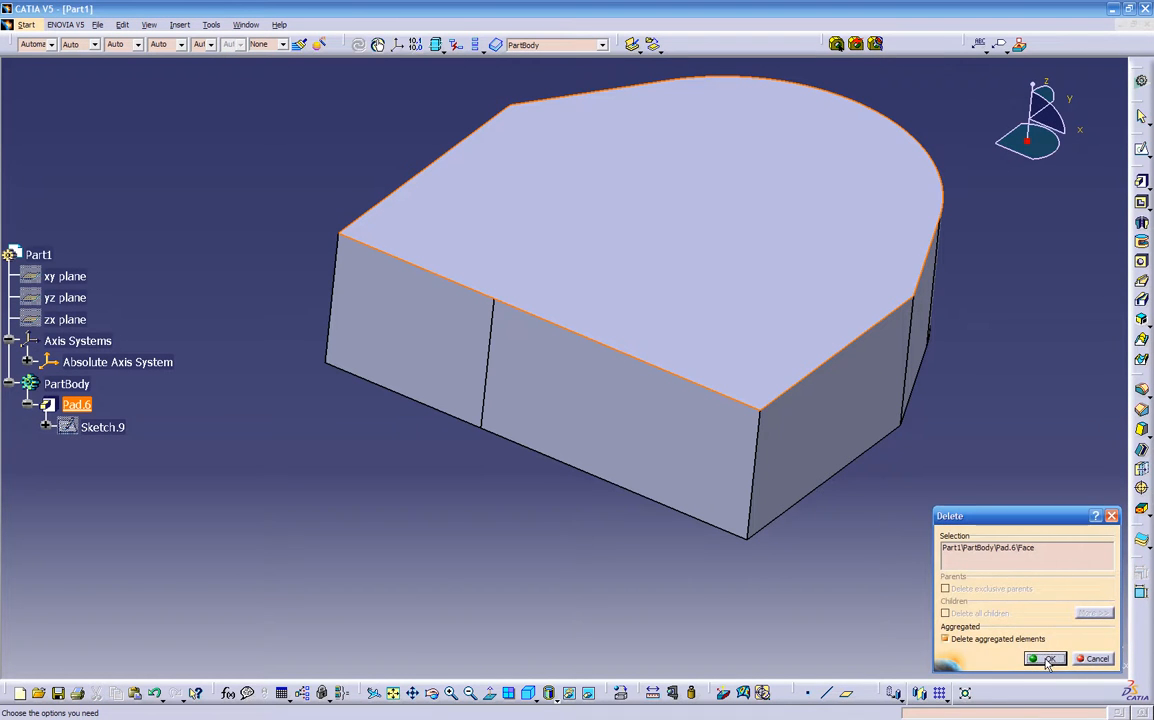
click(1046, 659)
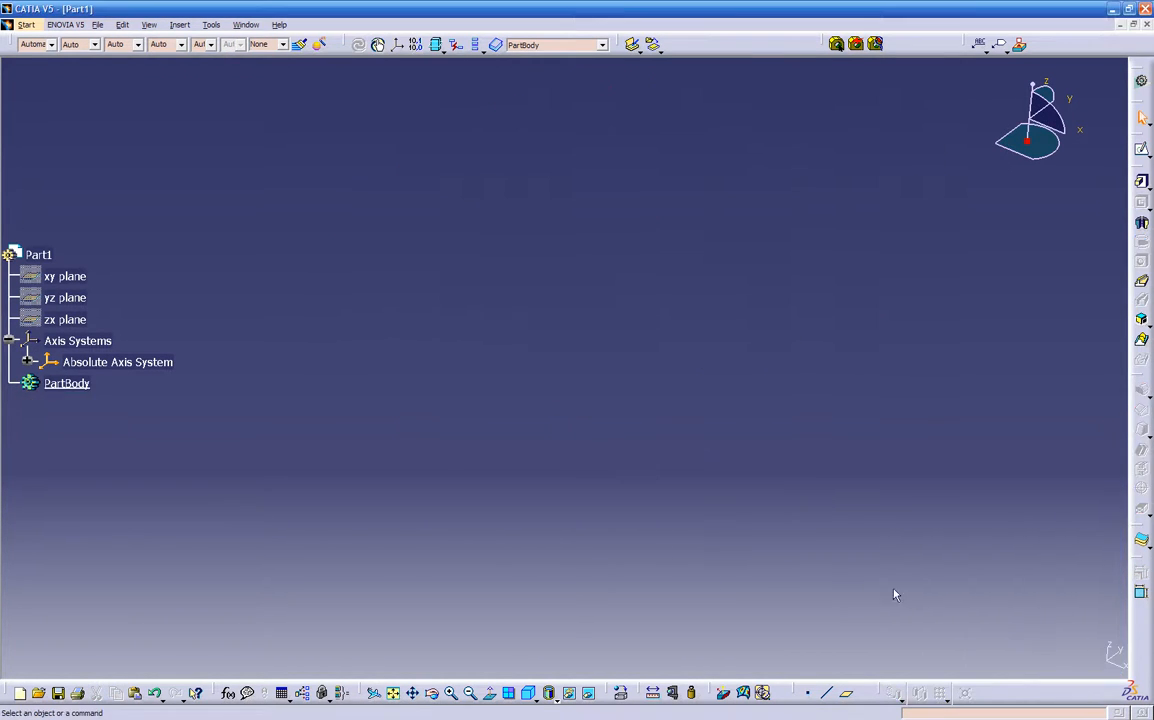
key(ctrl+z)
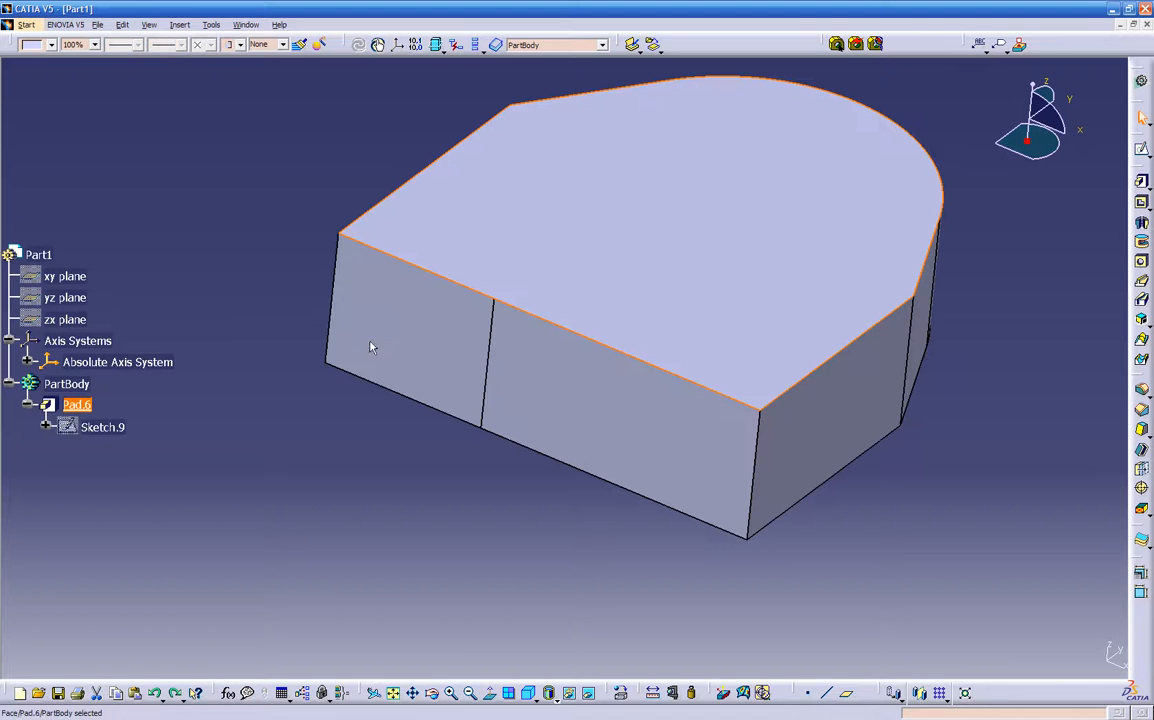
click(296, 392)
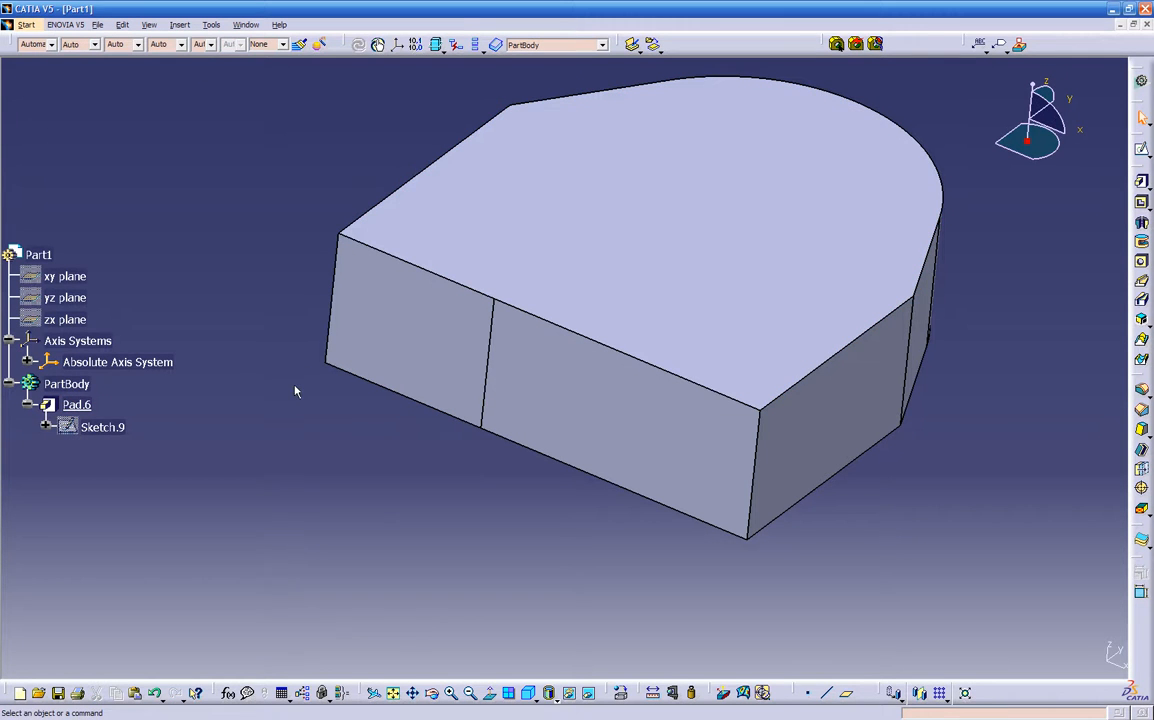
Step: Show Sketch.9 and delete the pad without its aggregated elements, keeping the sketch
right_click(115, 430)
click(150, 468)
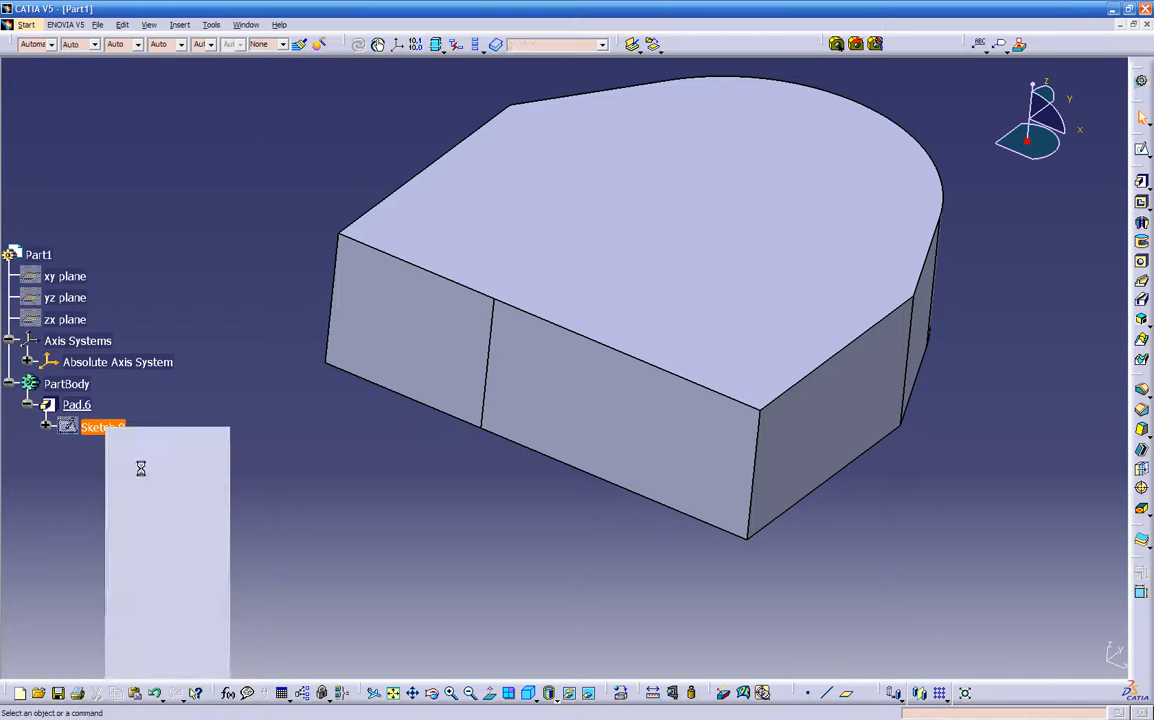
click(80, 405)
key(Delete)
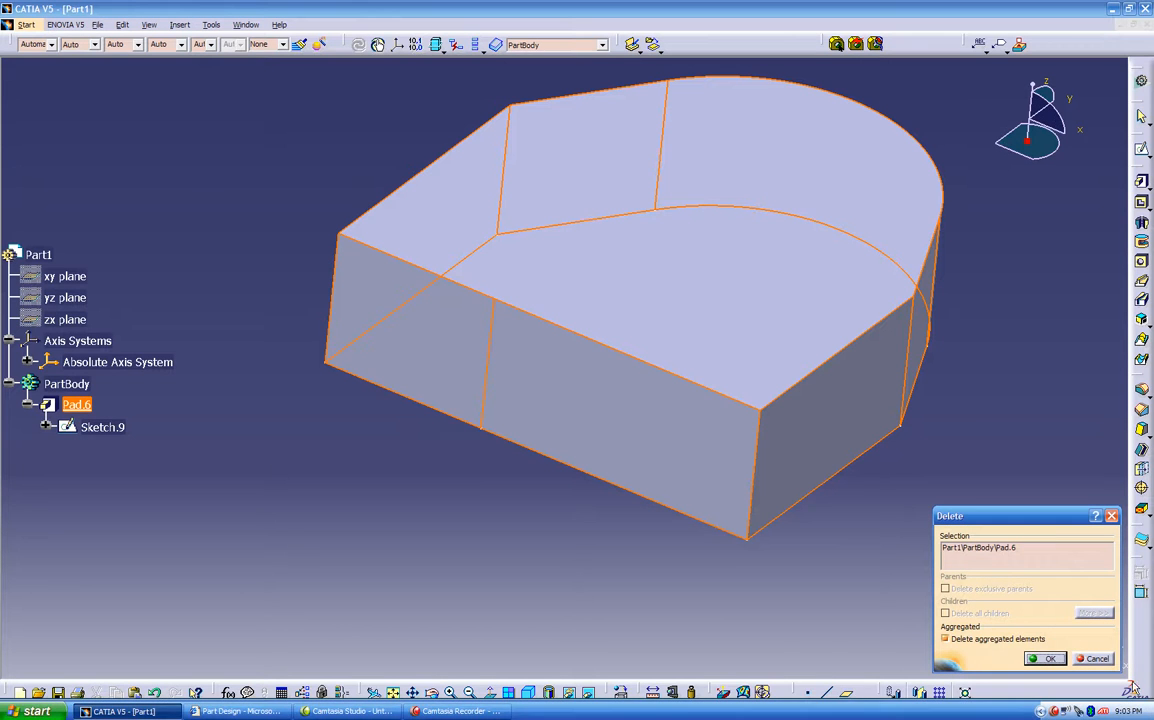
click(945, 638)
click(1045, 658)
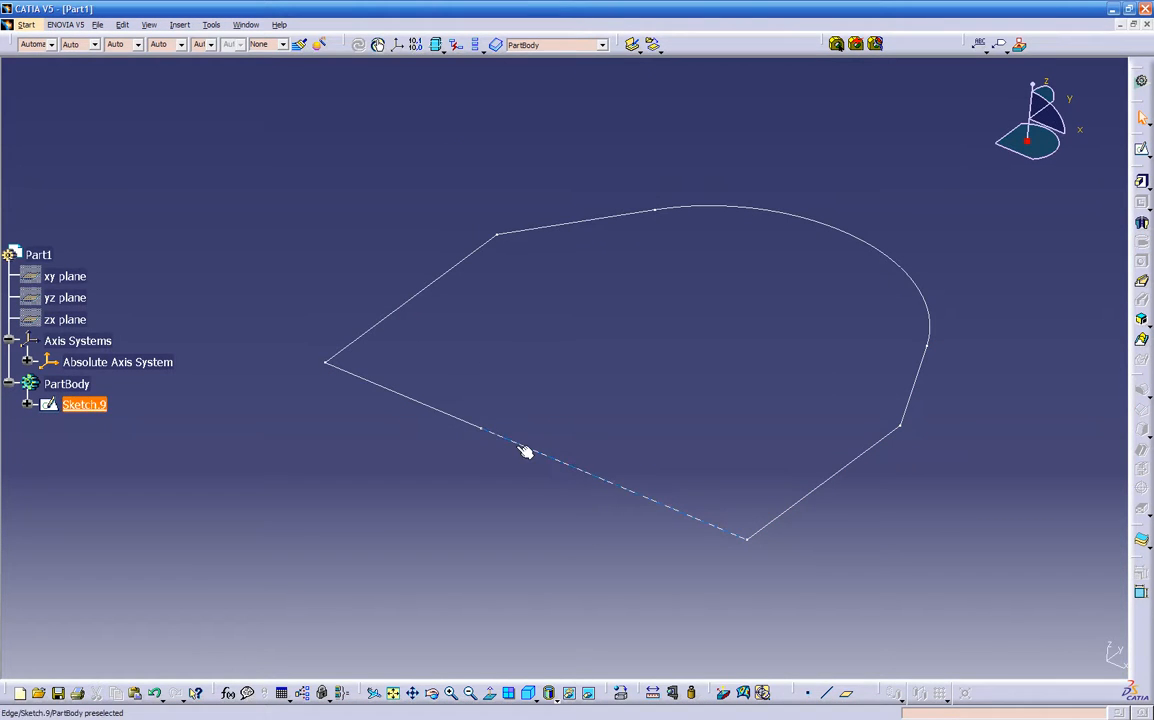
Step: Reopen Sketch.9 and make the profile's bottom-left corner coincident with the sketch origin
middle_click(359, 504)
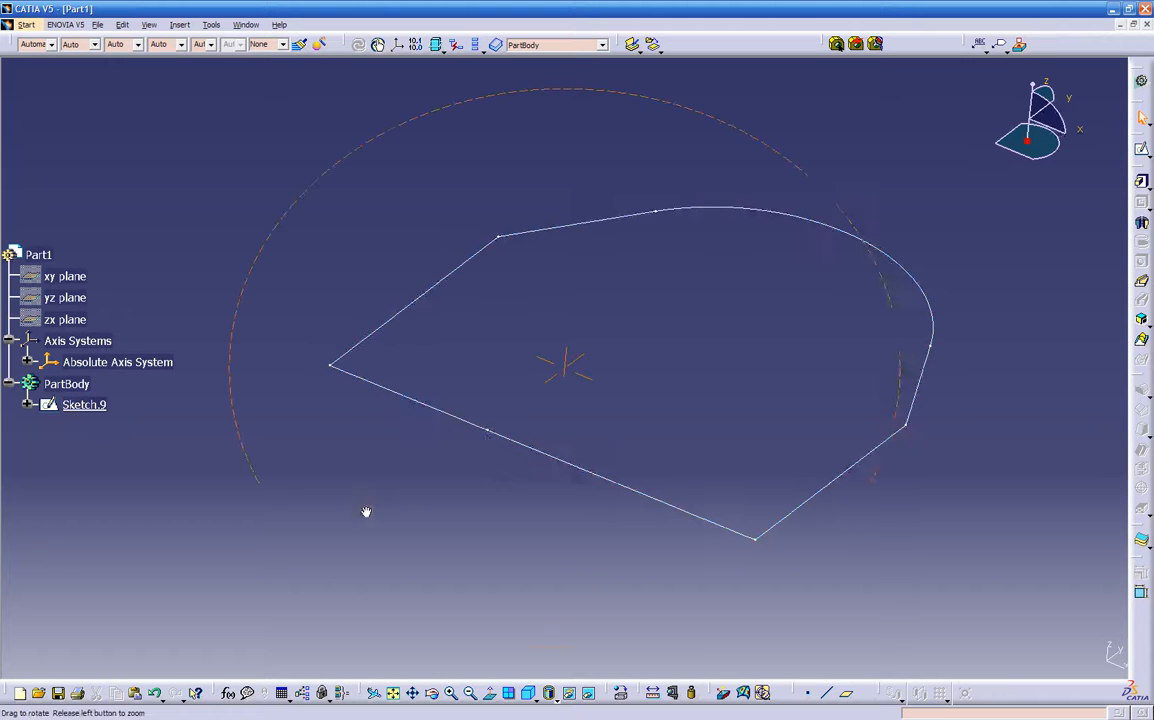
double_click(562, 469)
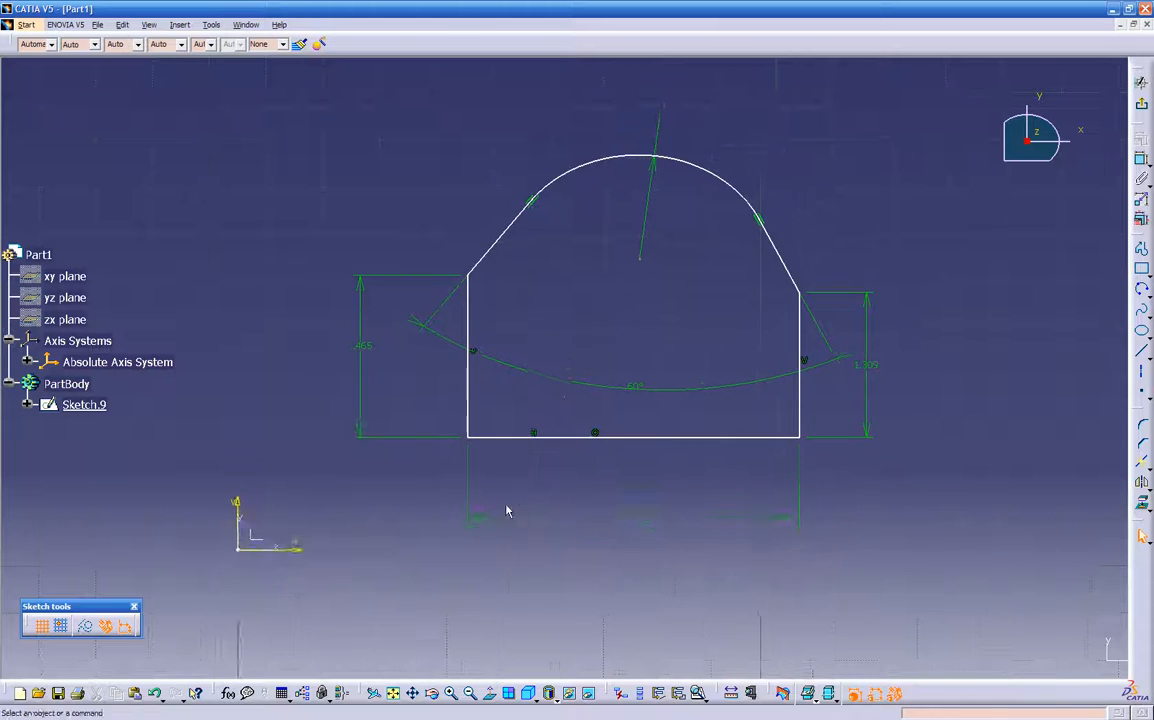
middle_drag(509, 511, 590, 501)
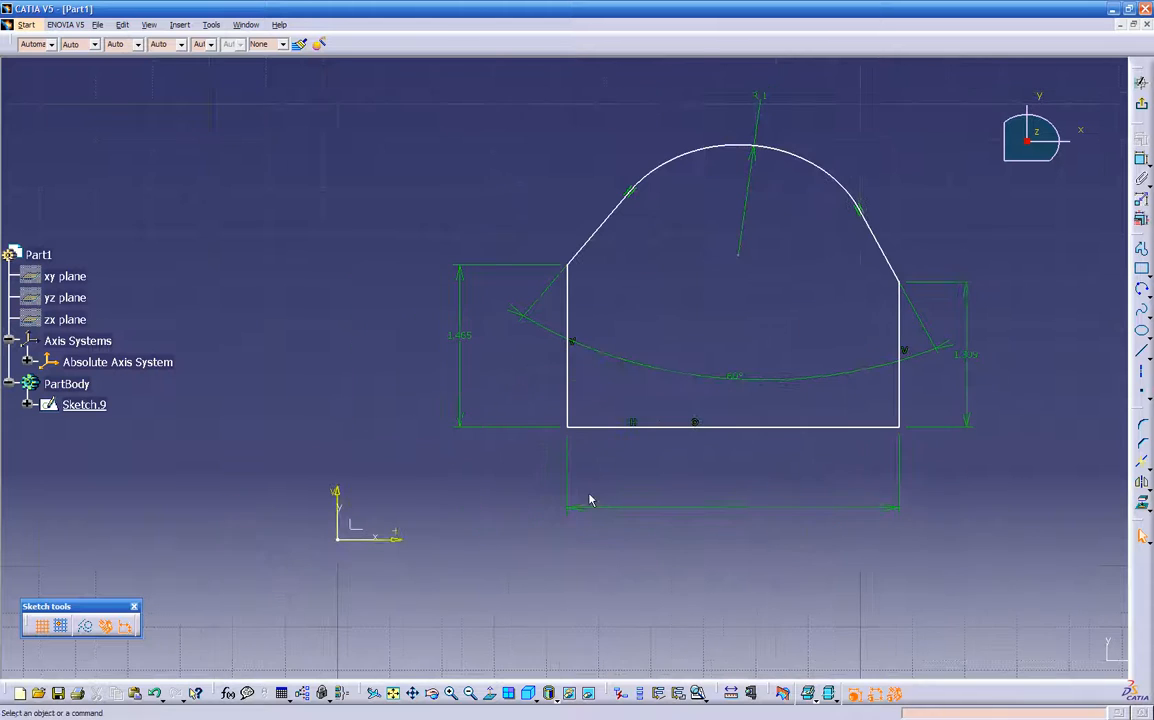
click(572, 429)
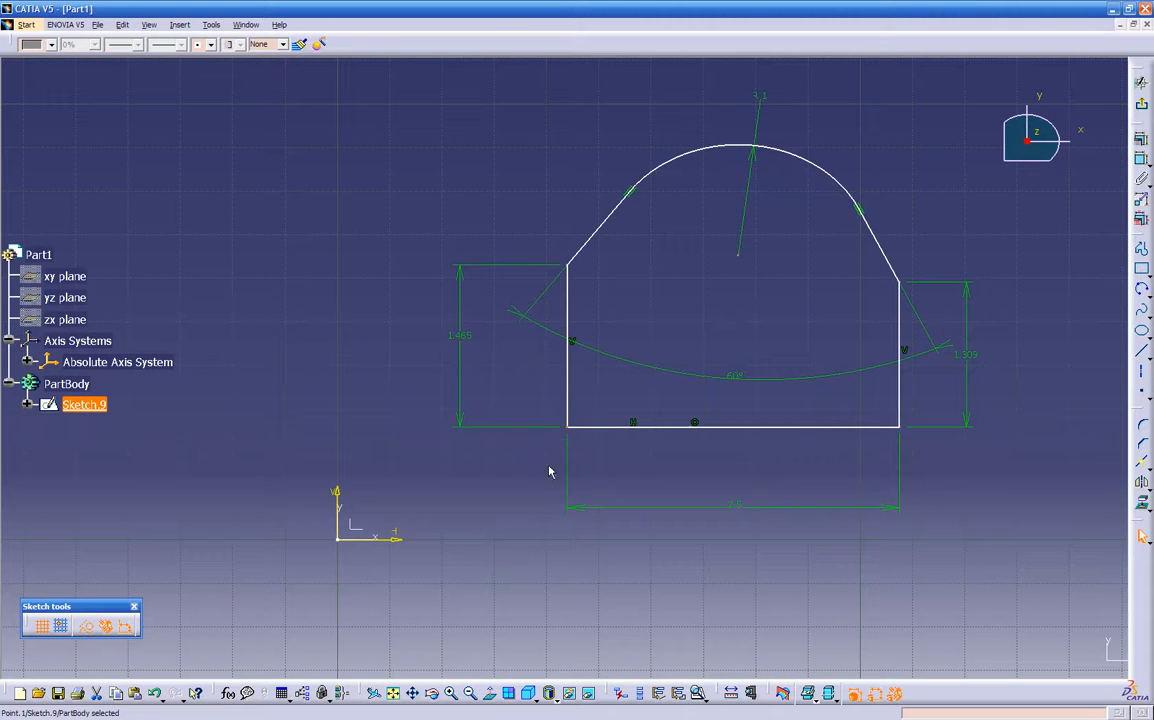
ctrl+click(345, 543)
click(1139, 158)
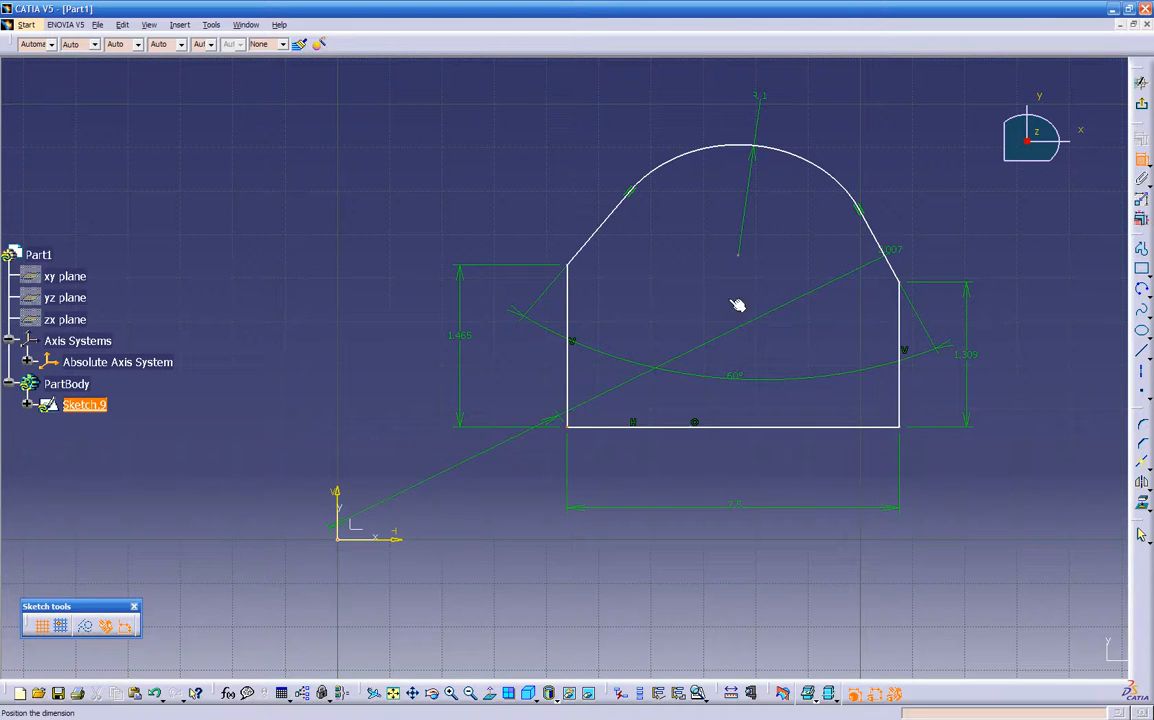
right_click(327, 262)
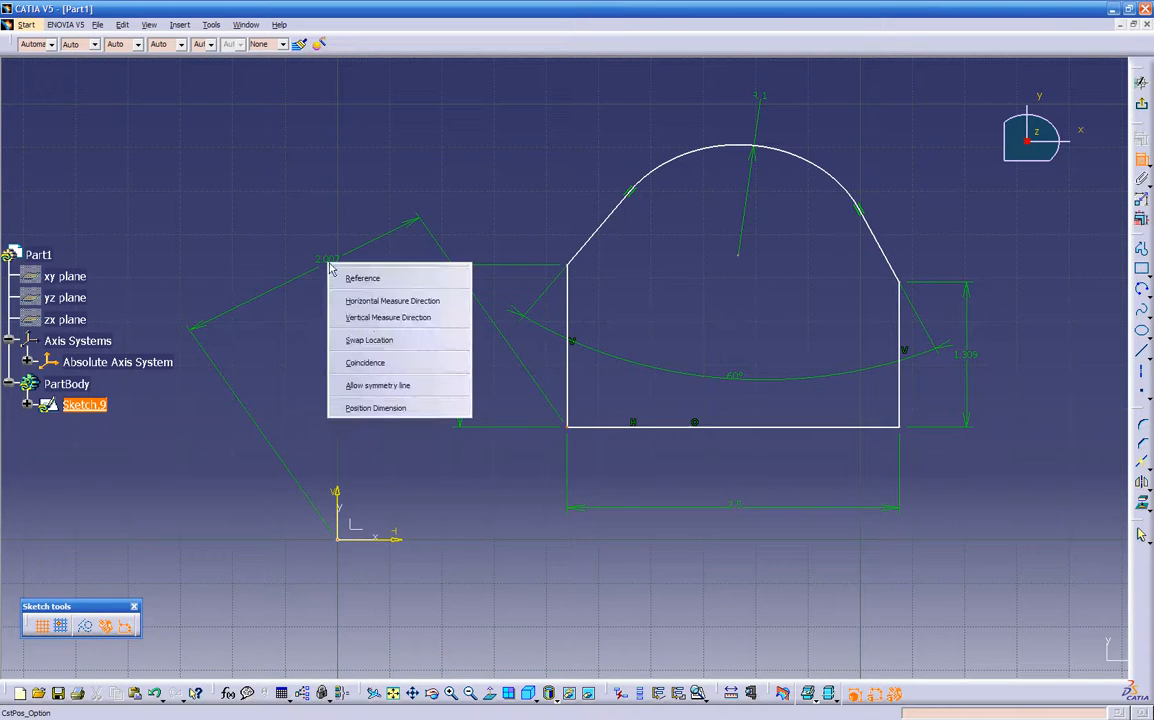
click(360, 364)
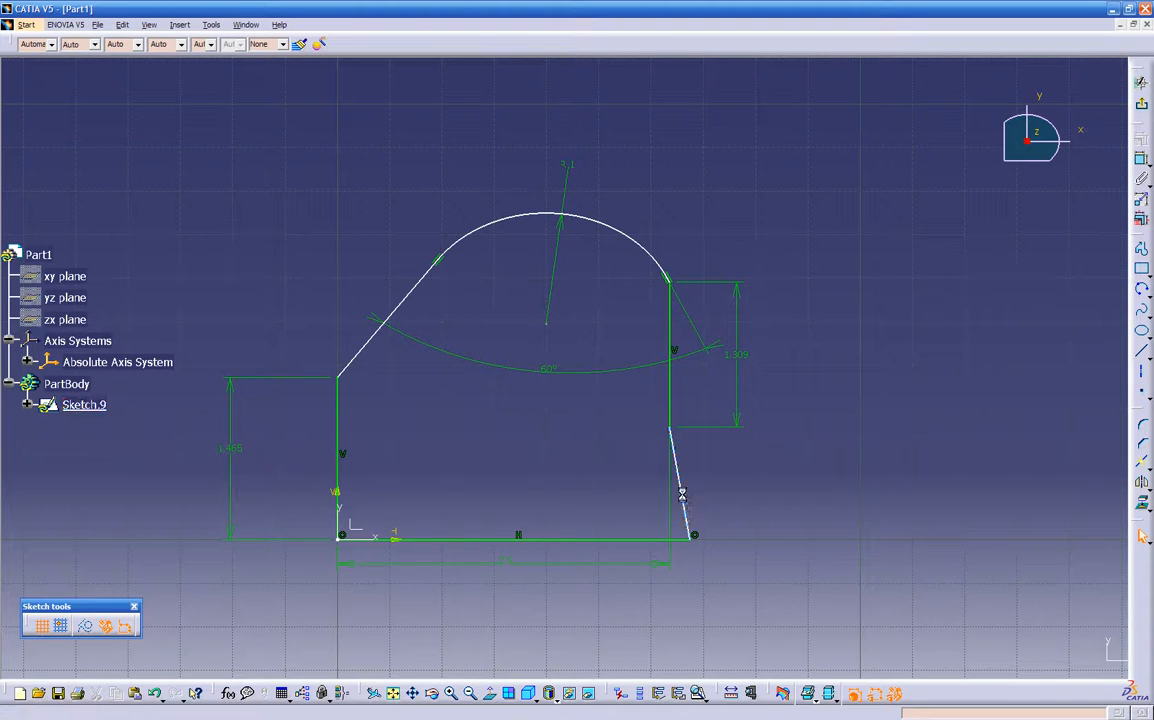
Step: Undo the last origin coincidence, and delete the profile's bottom line together with its leftover coincidence constraint
key(ctrl+z)
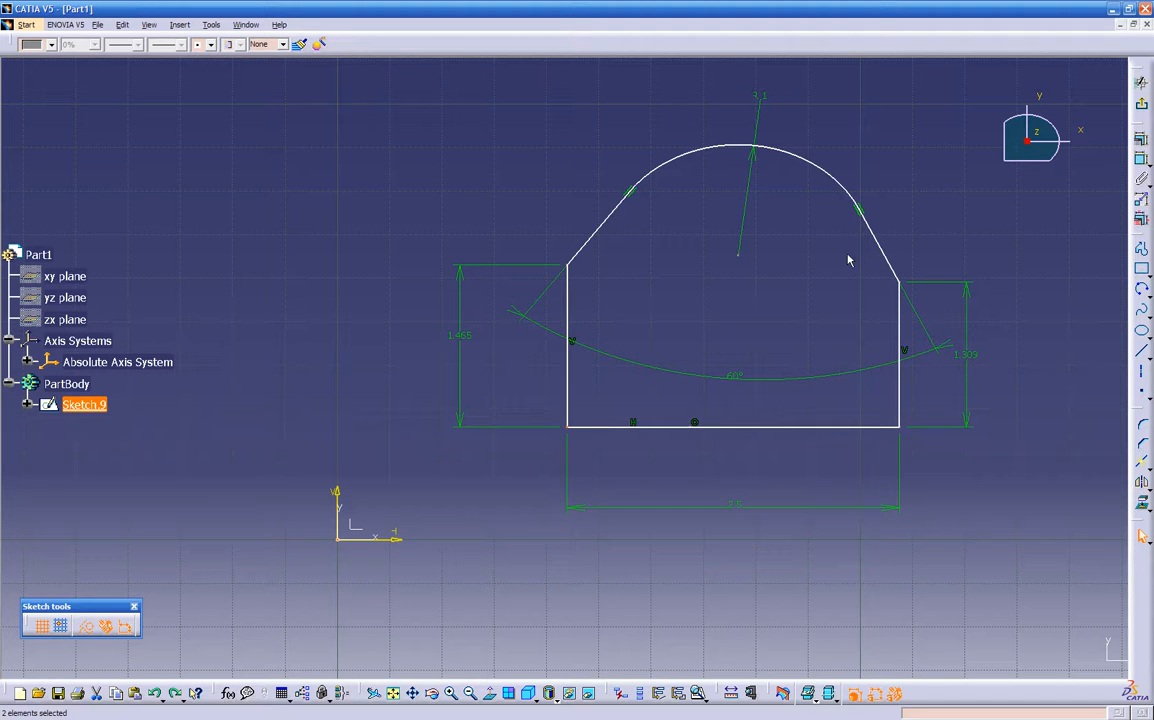
mouse_move(855, 425)
mouse_down()
mouse_move(884, 405)
mouse_move(798, 428)
mouse_up()
key(Delete)
click(697, 424)
key(Delete)
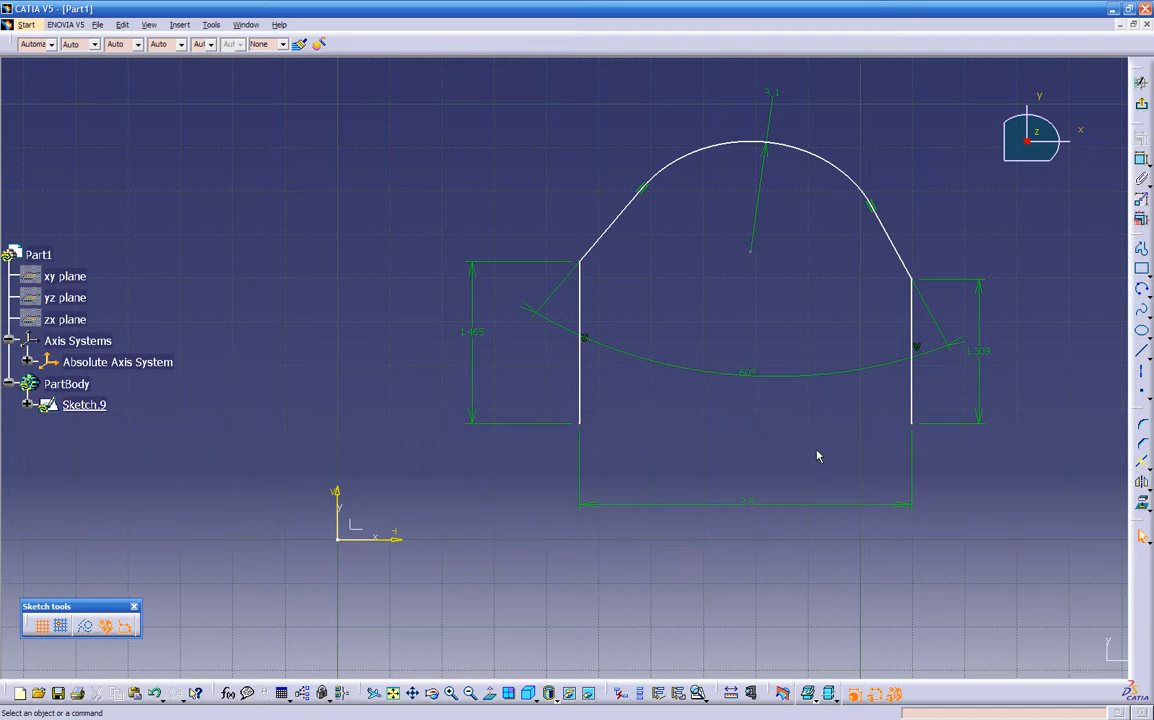
Step: Draw a new horizontal bottom line joining the lower ends of the two vertical sides
click(1142, 352)
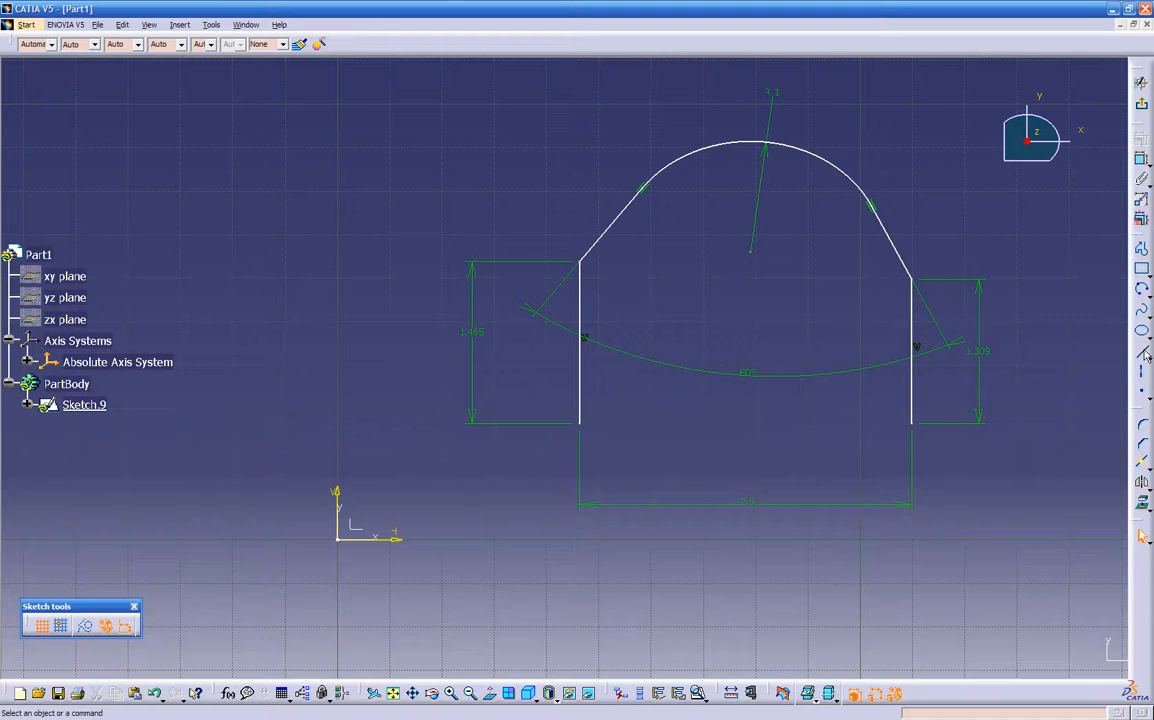
click(914, 428)
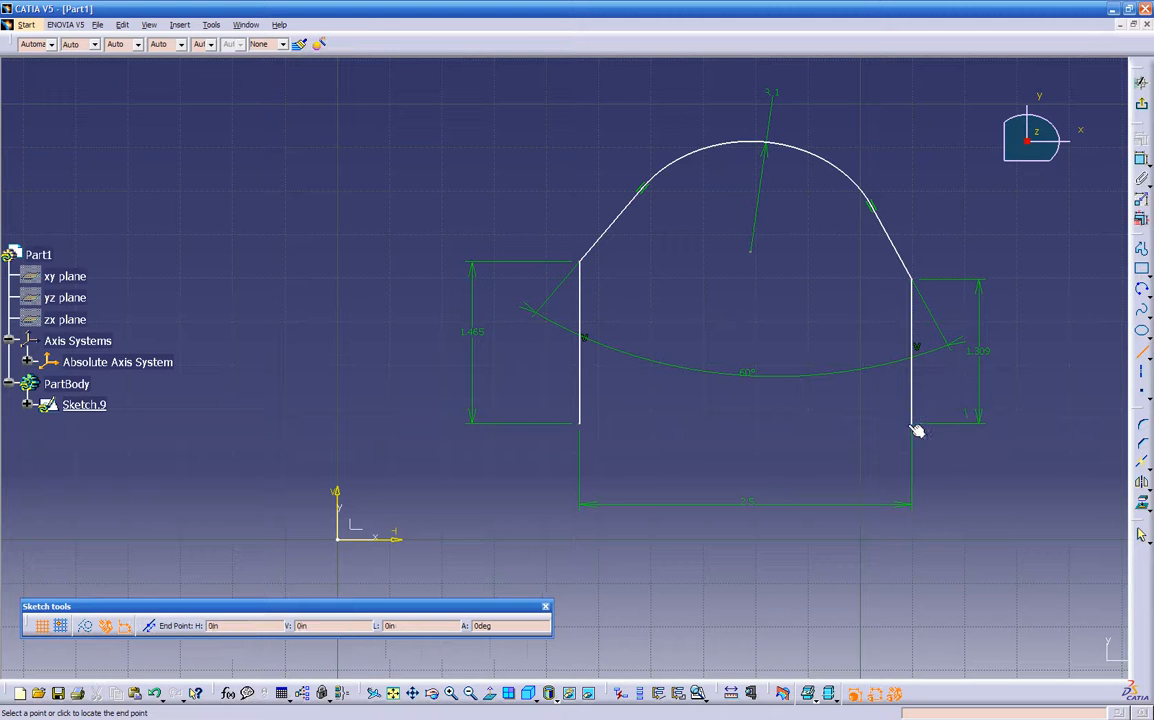
click(583, 426)
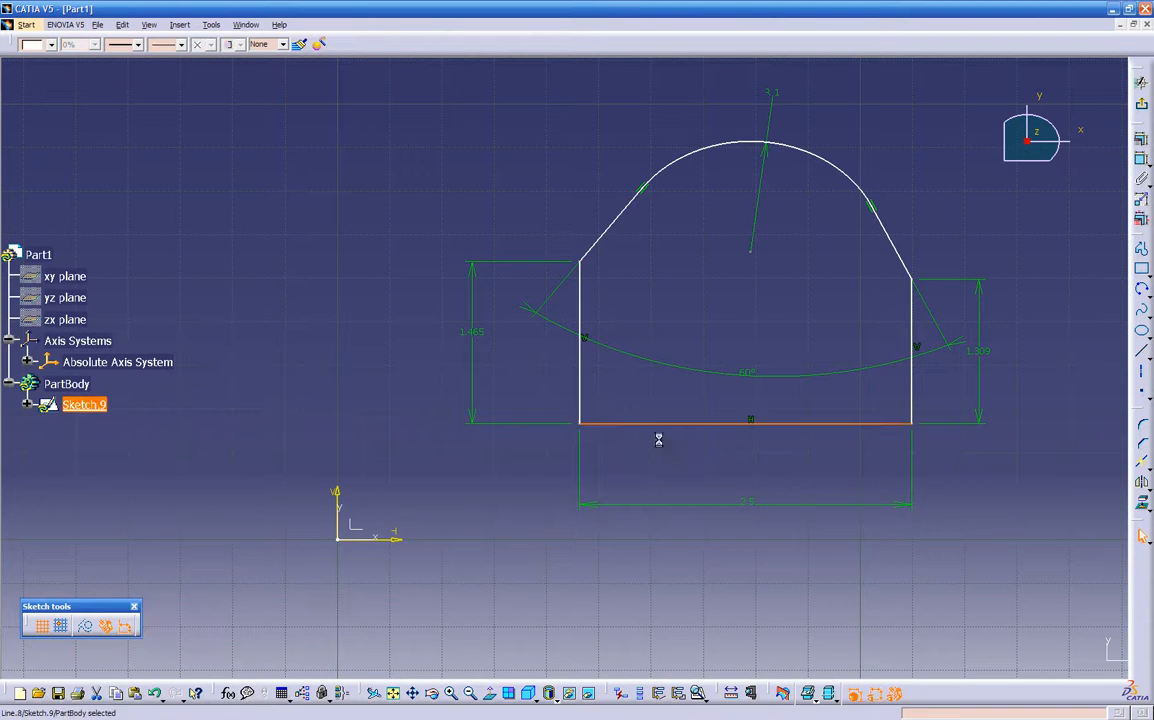
Step: Delete the profile's overall width dimension and recreate it between the two vertical sides, placing it below the profile
click(752, 508)
key(Delete)
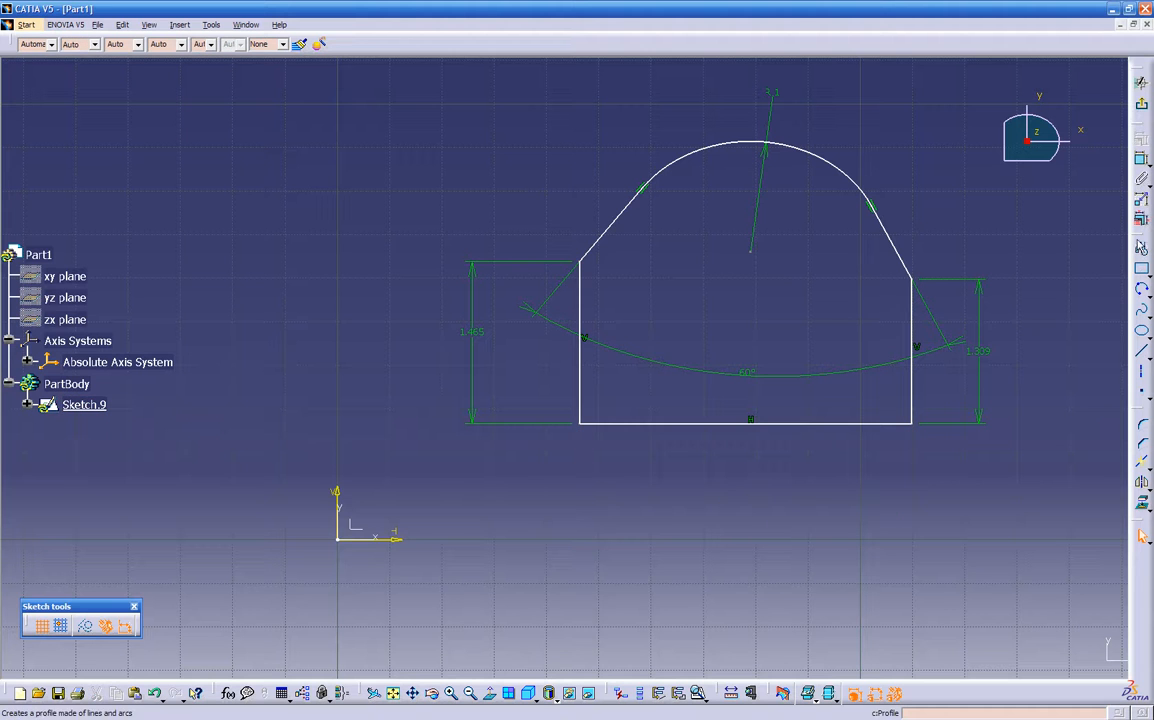
click(1142, 162)
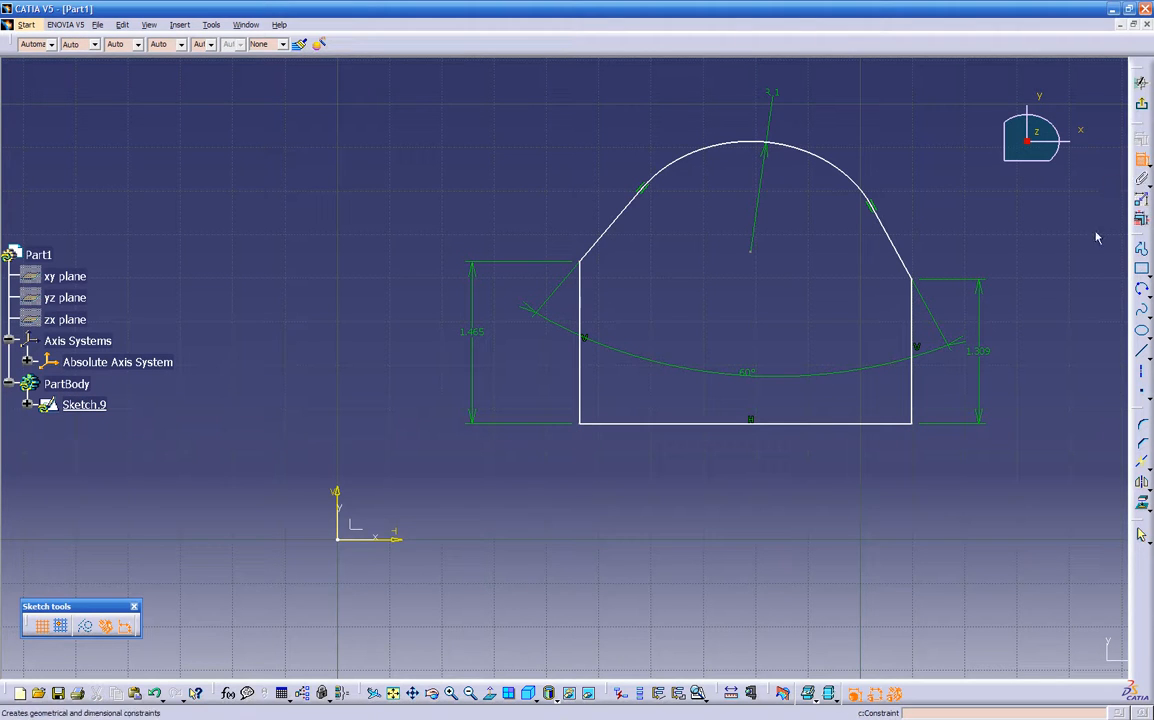
click(910, 412)
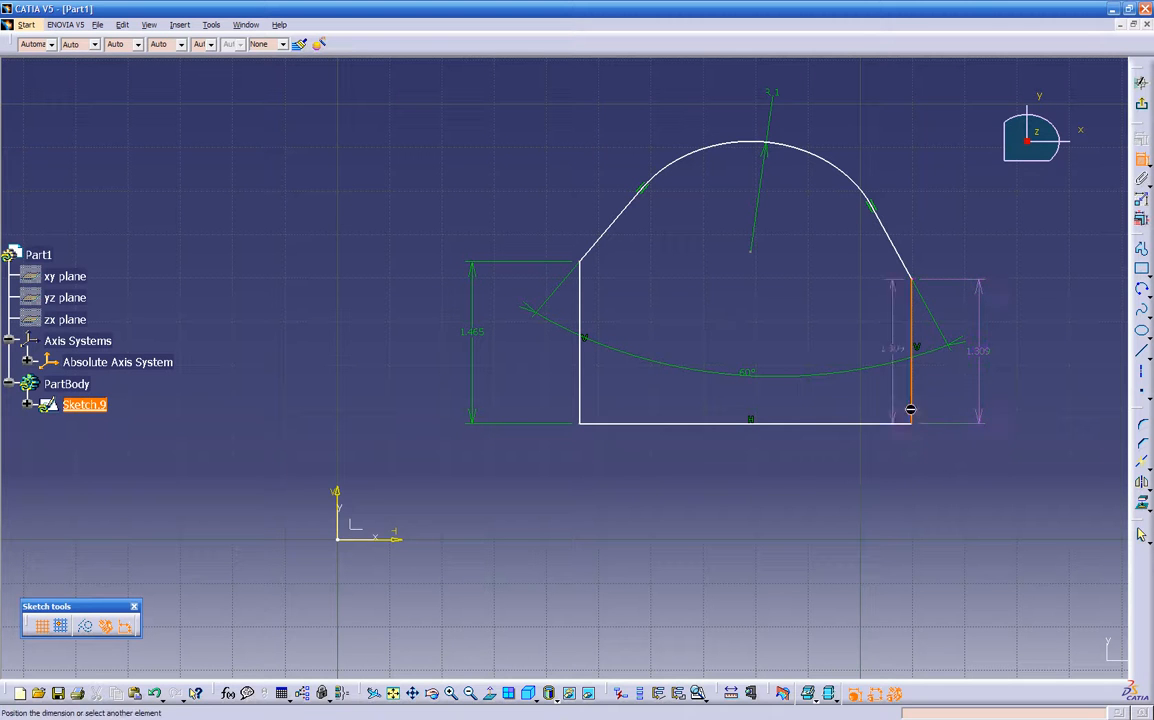
click(587, 403)
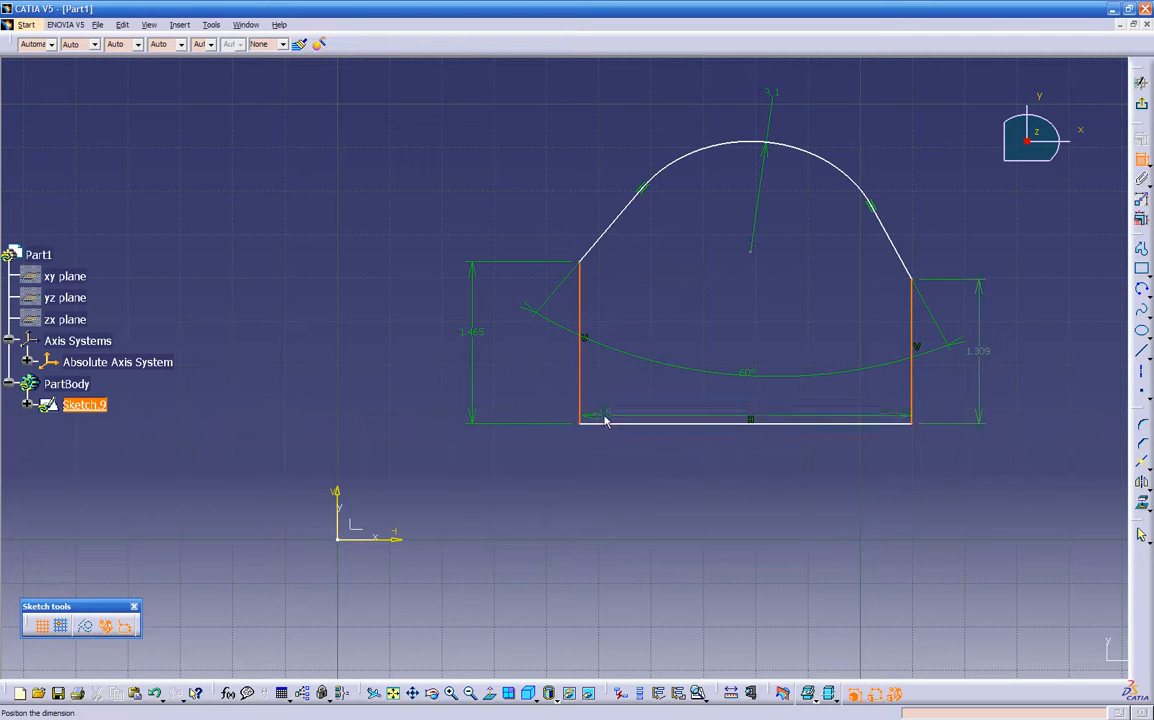
click(756, 502)
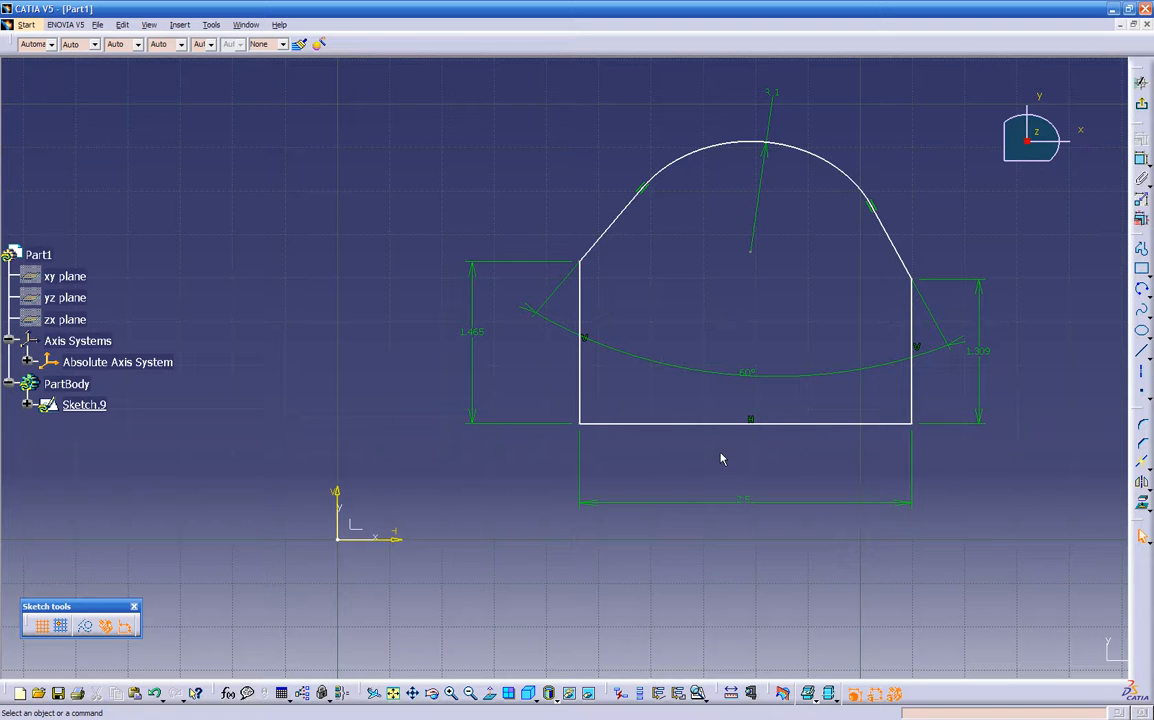
Step: Constrain the profile's bottom-left corner to be coincident with the sketch origin
click(579, 424)
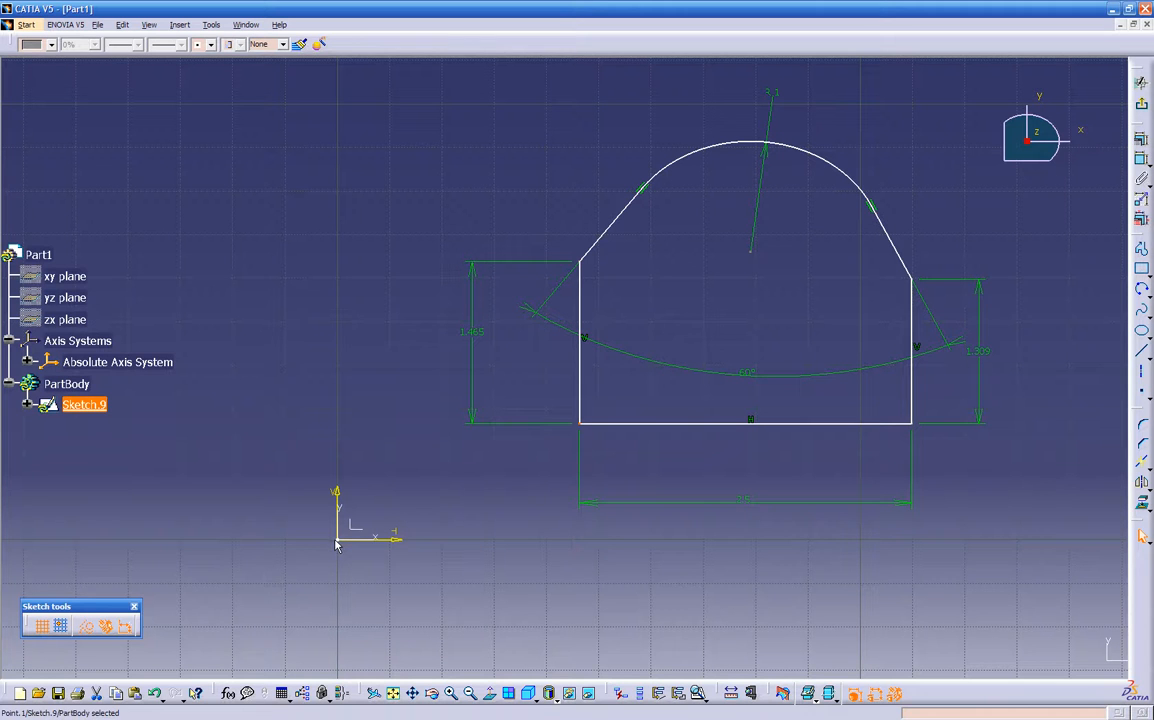
ctrl+click(695, 424)
click(1140, 160)
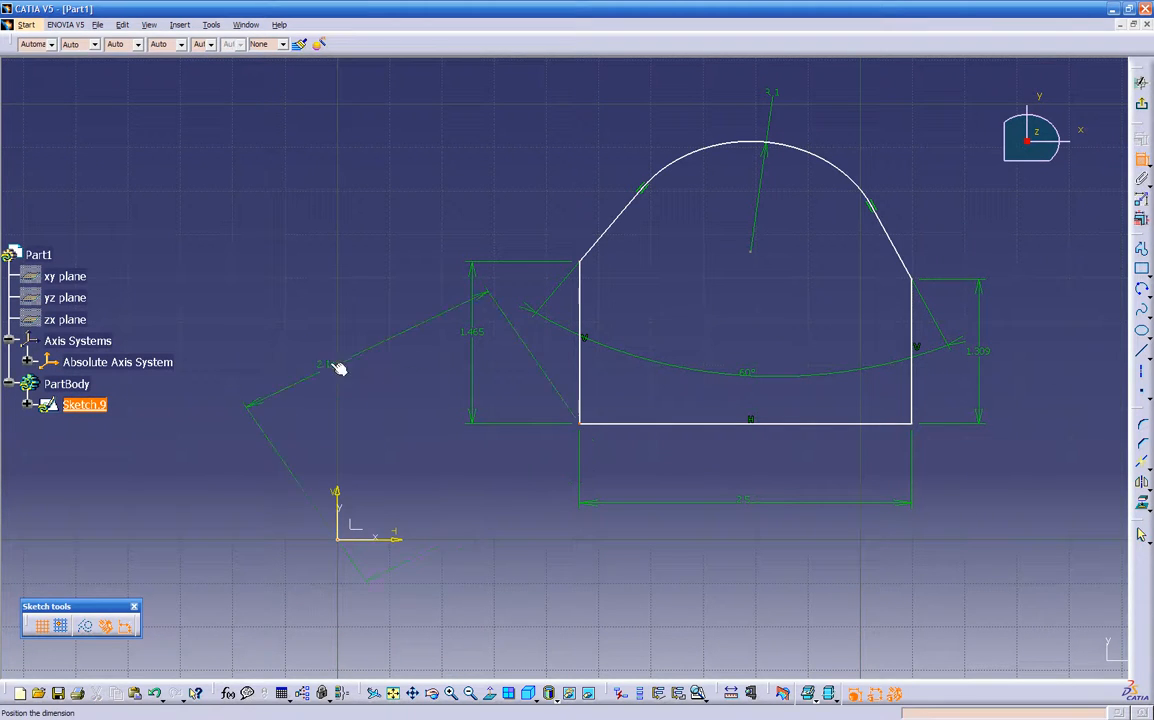
right_click(333, 366)
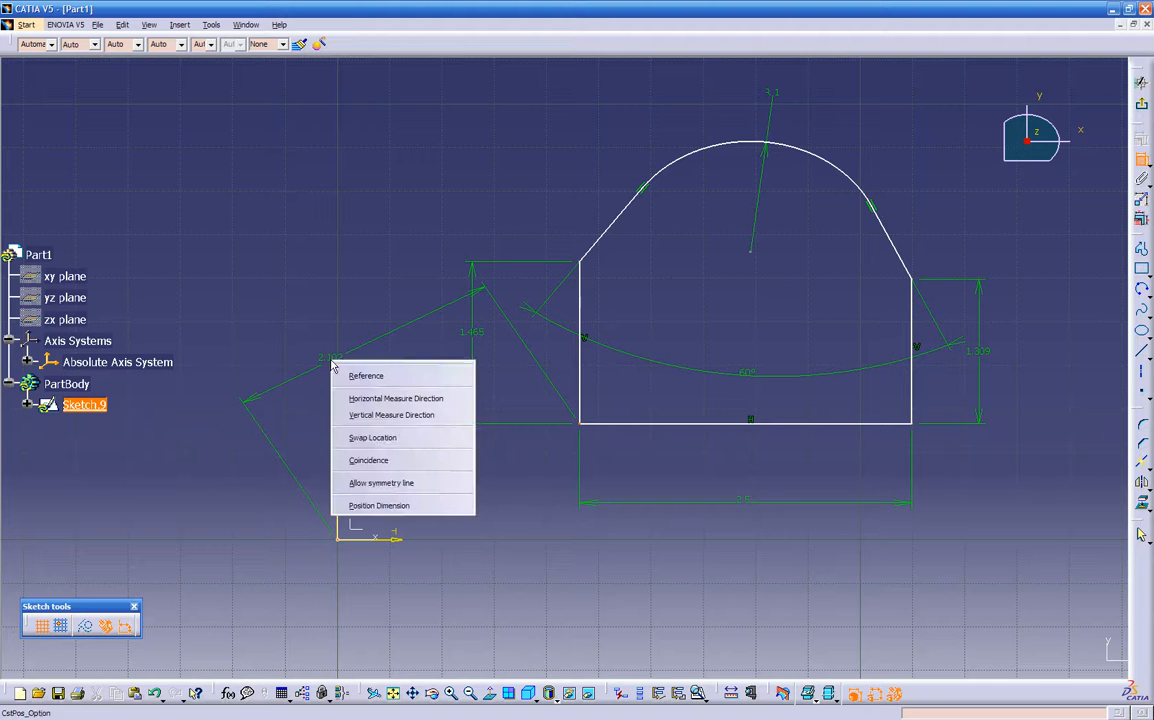
click(375, 460)
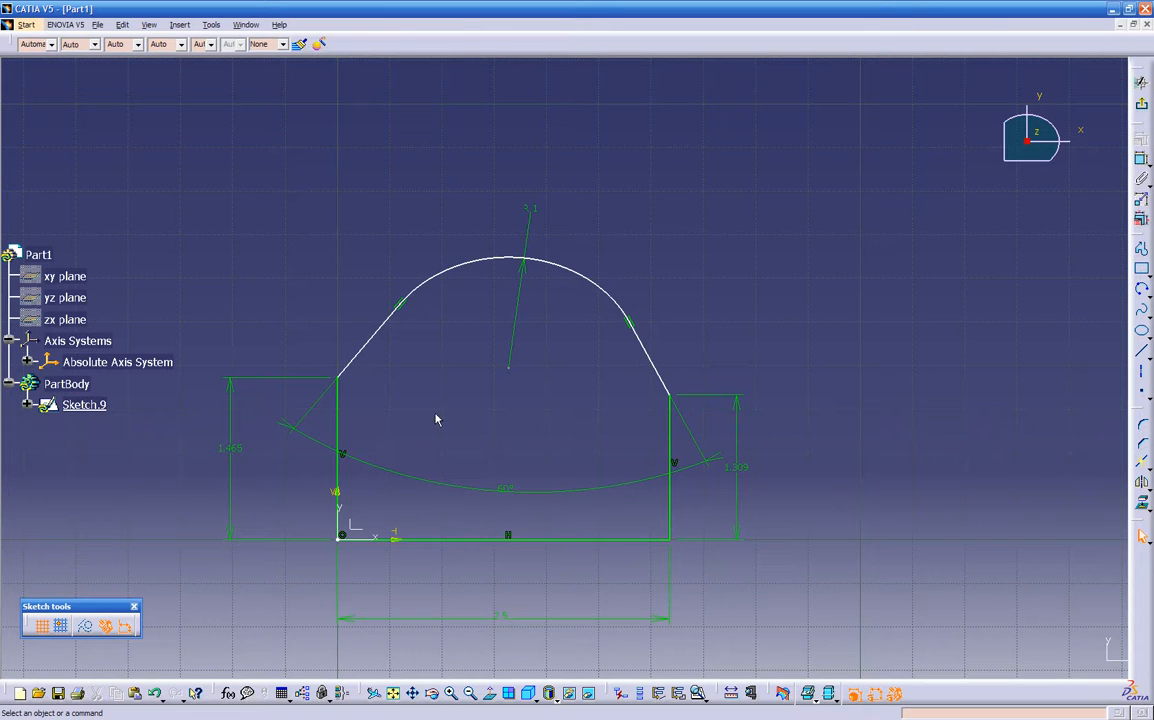
mouse_move(424, 419)
middle_down()
mouse_move(536, 379)
mouse_move(554, 412)
mouse_move(579, 271)
mouse_move(695, 262)
mouse_move(688, 345)
mouse_move(520, 388)
mouse_move(433, 329)
mouse_move(477, 375)
mouse_move(566, 409)
mouse_move(670, 337)
mouse_move(734, 381)
mouse_move(706, 340)
mouse_move(591, 381)
middle_up()
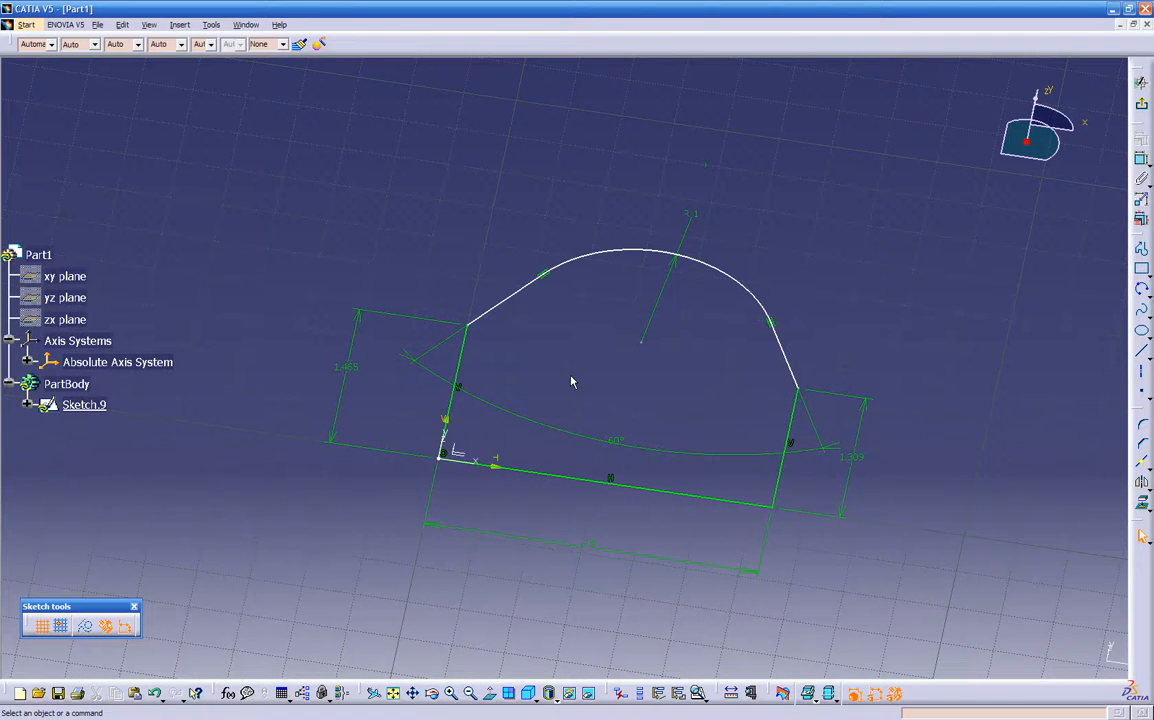
click(489, 693)
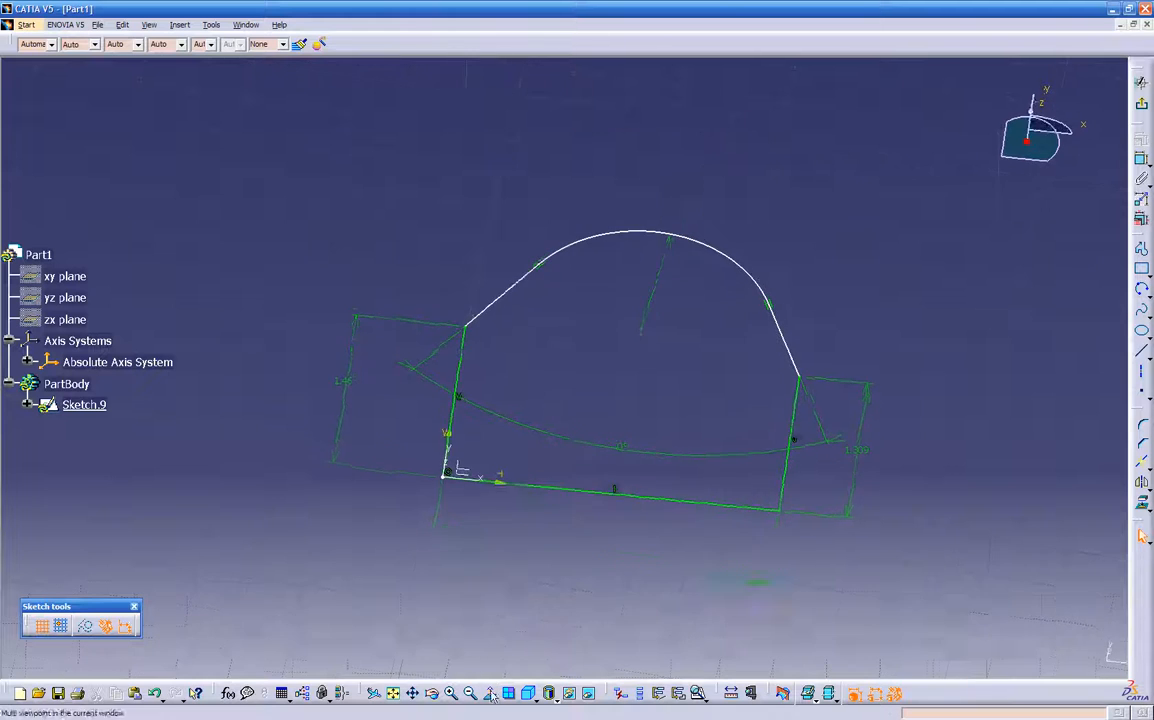
click(619, 500)
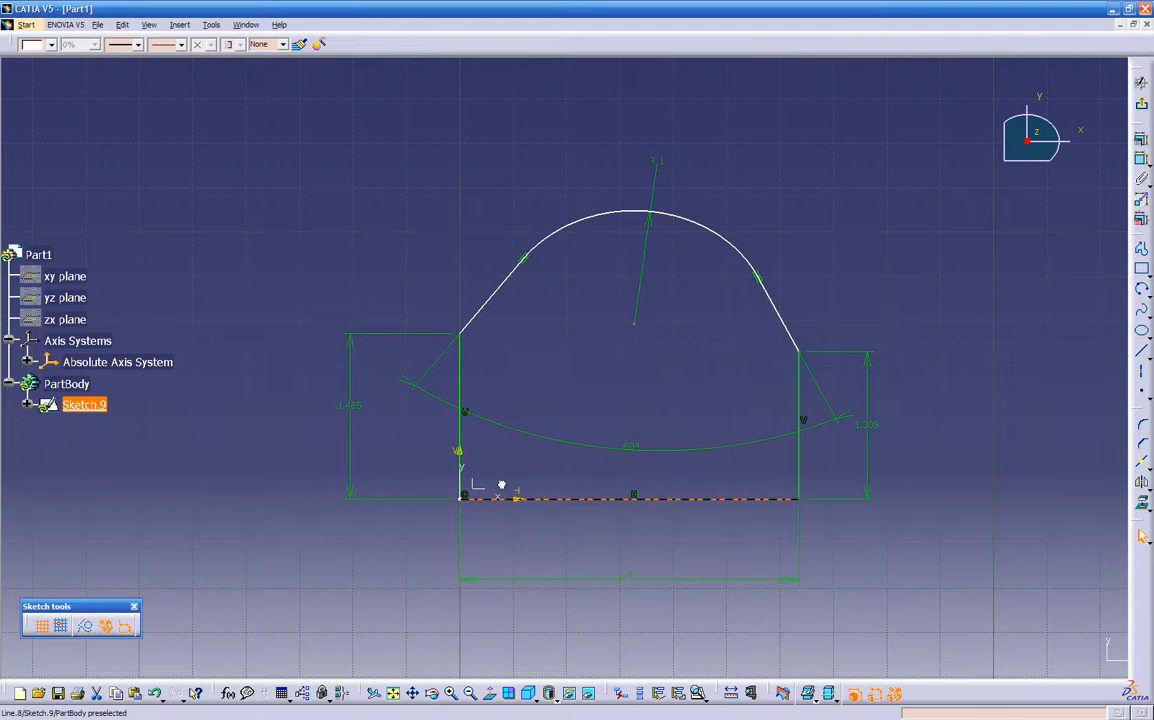
click(803, 458)
click(555, 367)
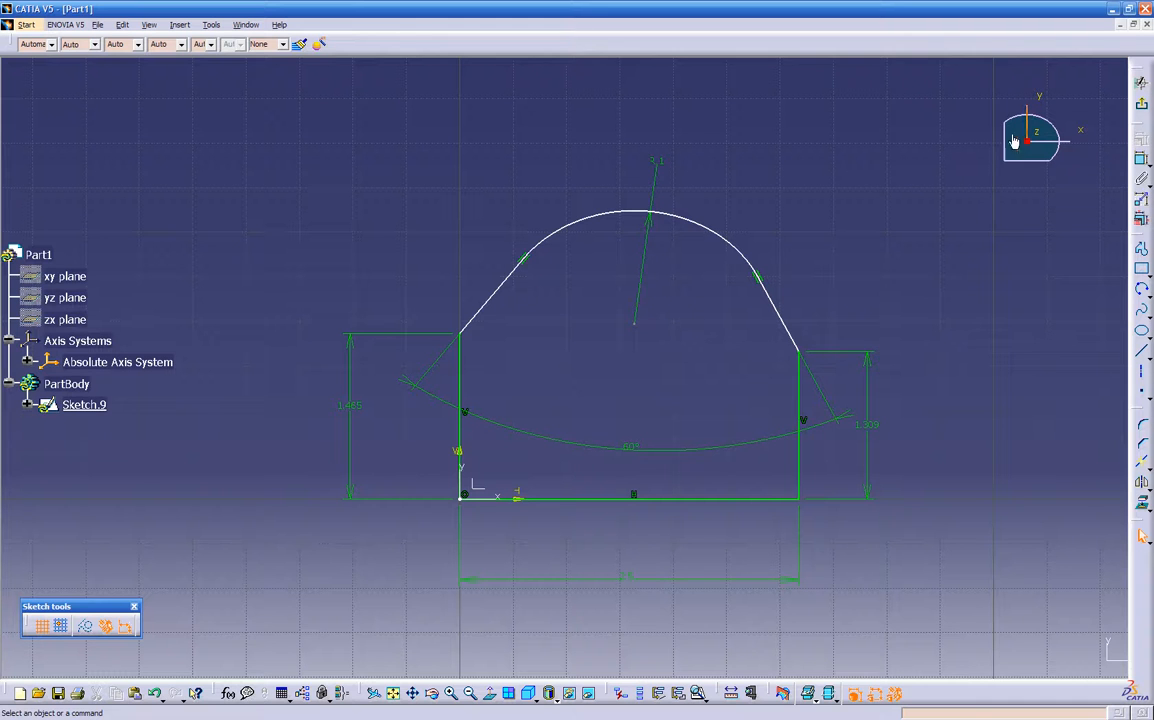
Step: Exit the sketch and create a 360° Shaft from Sketch.9 using the profile's bottom line as the axis
click(1141, 84)
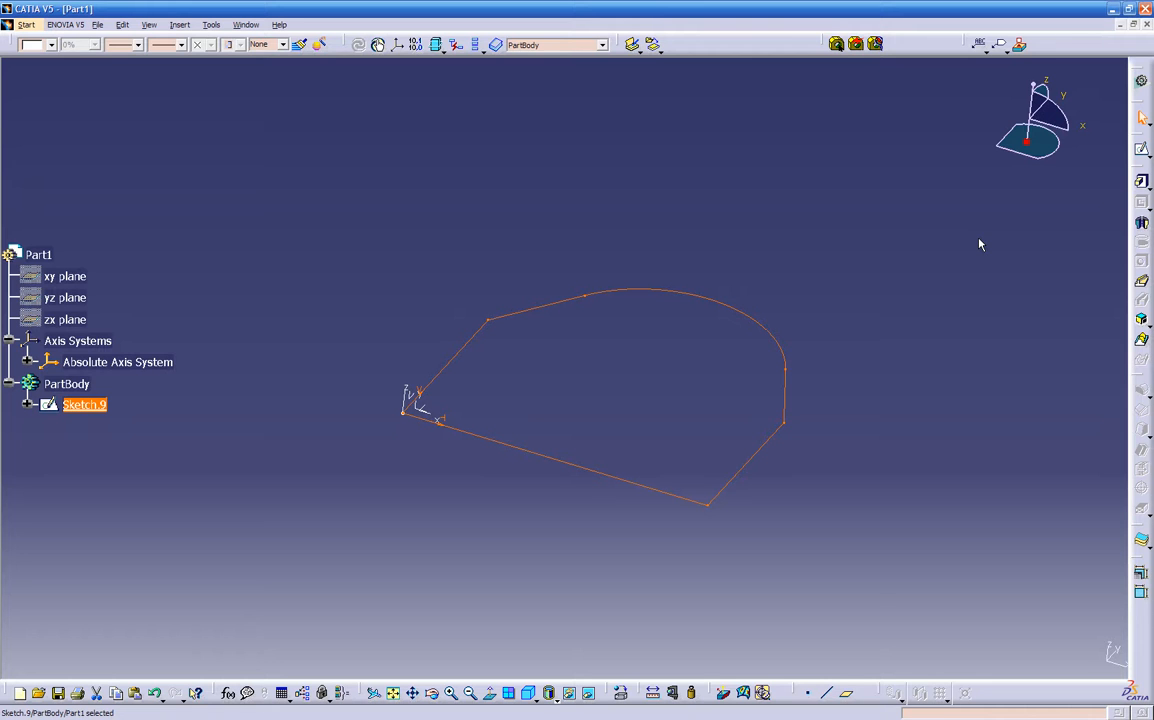
click(1141, 224)
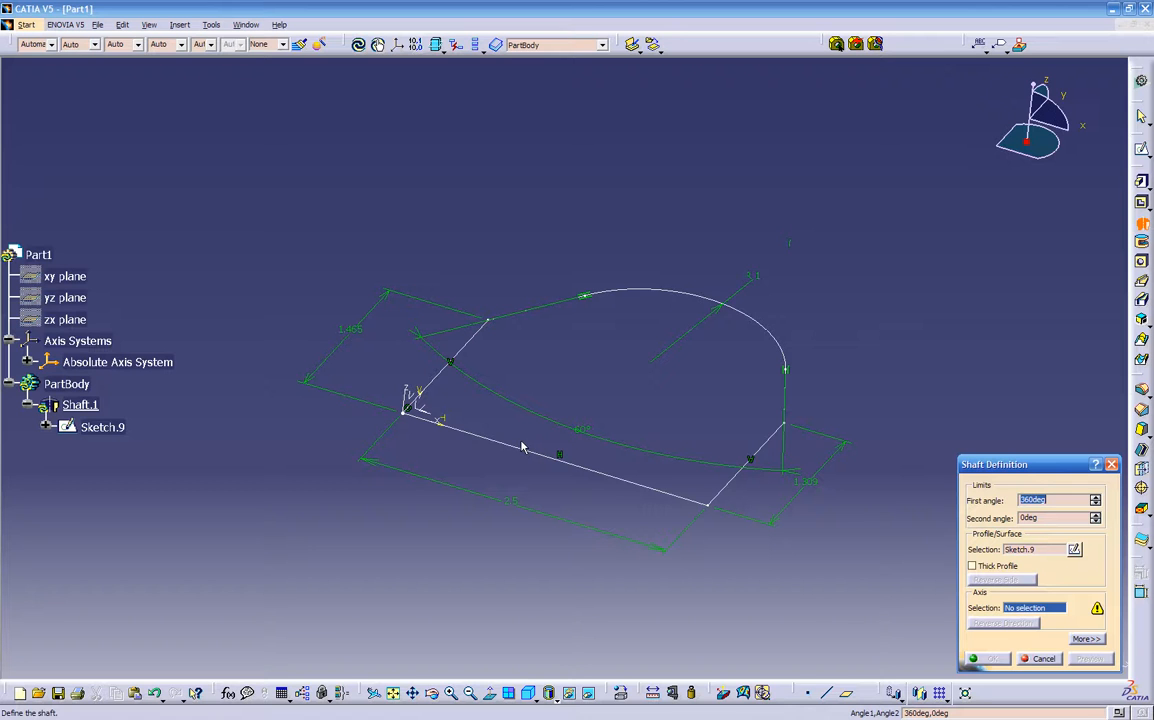
click(583, 467)
middle_drag(510, 445, 729, 381)
click(992, 658)
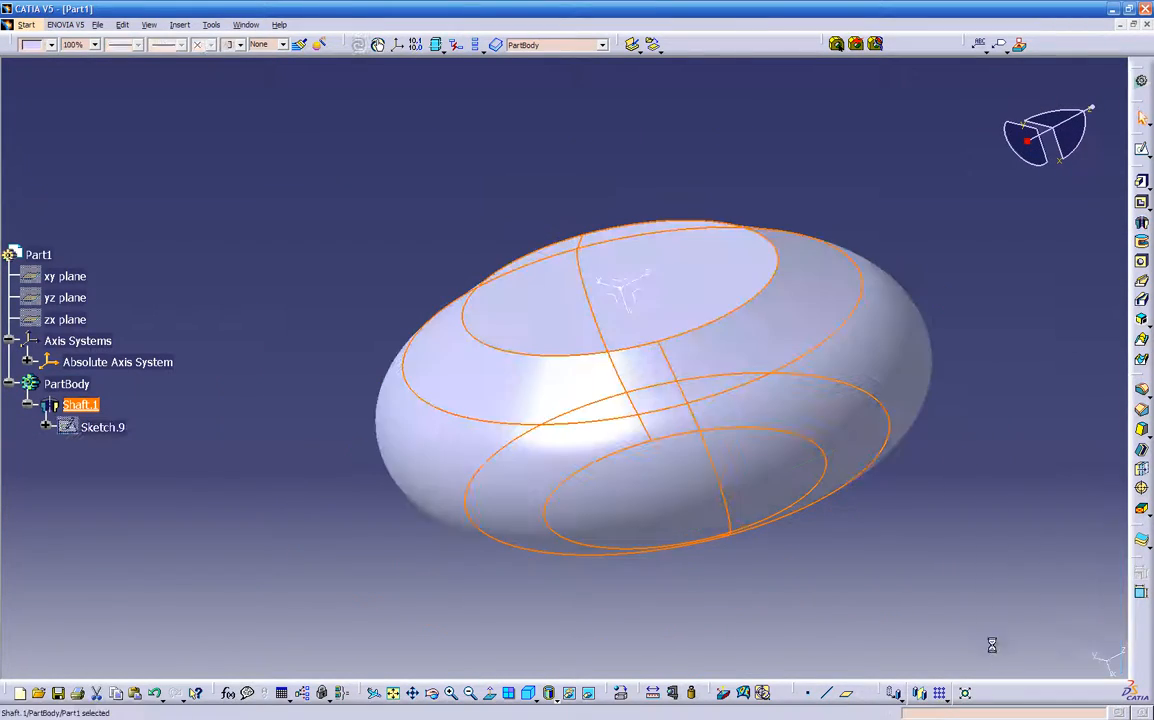
Step: Inspect the revolved solid and delete the shaft without its aggregated elements, keeping Sketch.9
mouse_move(796, 562)
middle_down()
mouse_move(665, 554)
mouse_move(659, 245)
mouse_move(690, 312)
mouse_move(657, 479)
mouse_move(525, 487)
mouse_move(466, 358)
mouse_move(562, 322)
mouse_move(554, 443)
mouse_move(330, 464)
mouse_move(320, 487)
mouse_move(546, 541)
mouse_move(672, 502)
mouse_move(507, 534)
mouse_move(636, 316)
mouse_move(626, 429)
mouse_move(532, 542)
mouse_move(489, 556)
mouse_move(546, 636)
mouse_move(490, 575)
mouse_move(468, 517)
mouse_move(497, 531)
middle_up()
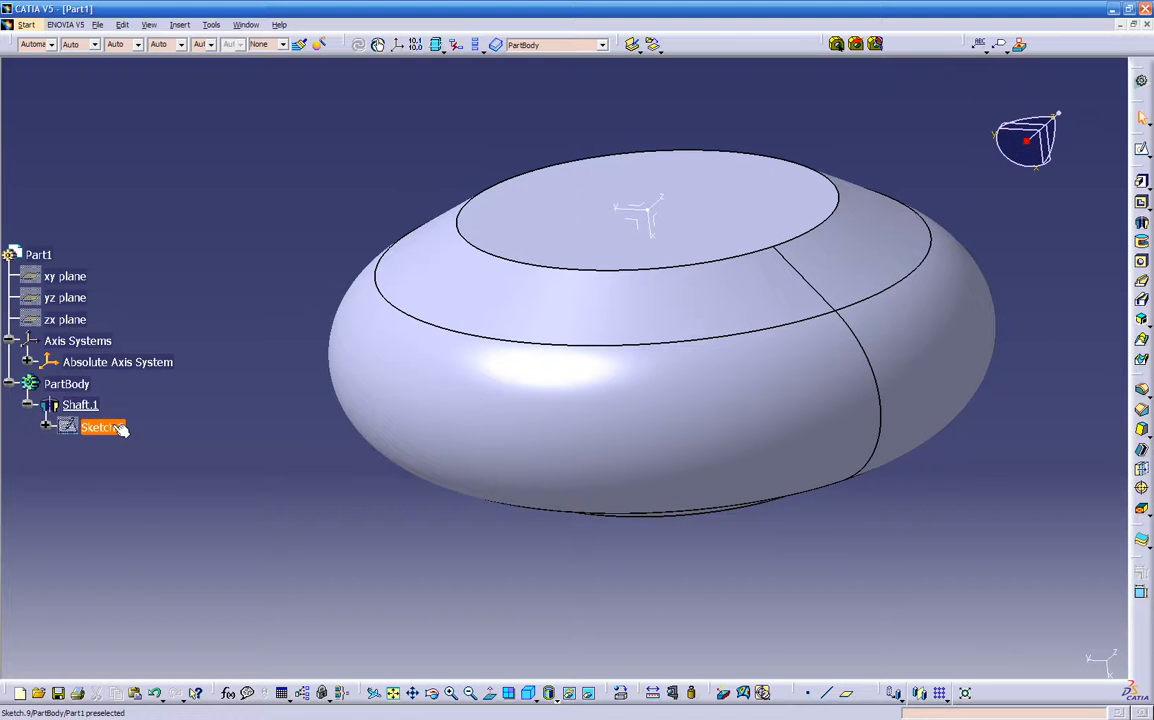
click(82, 405)
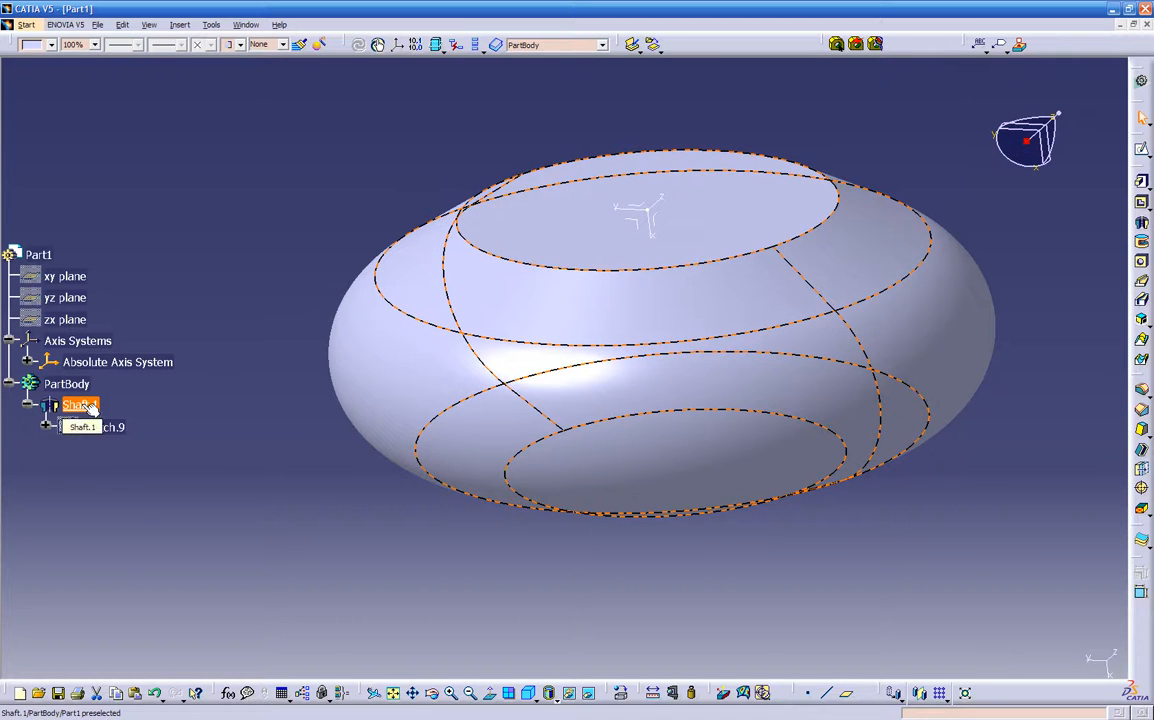
key(Delete)
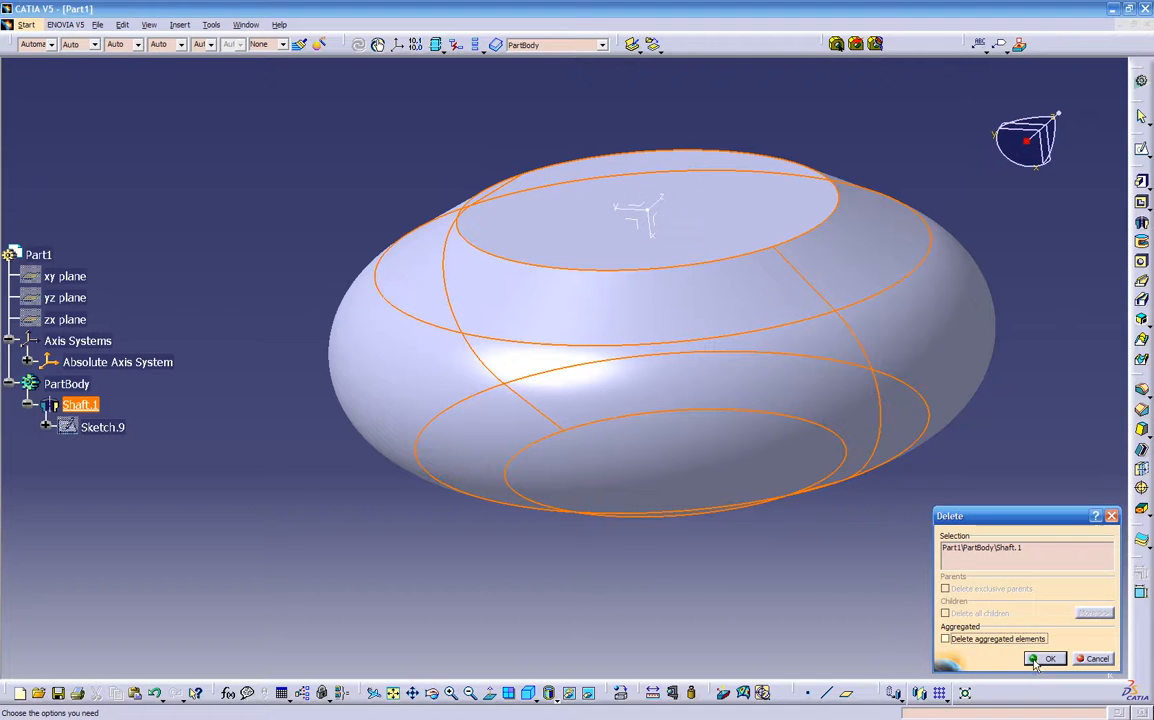
click(1046, 659)
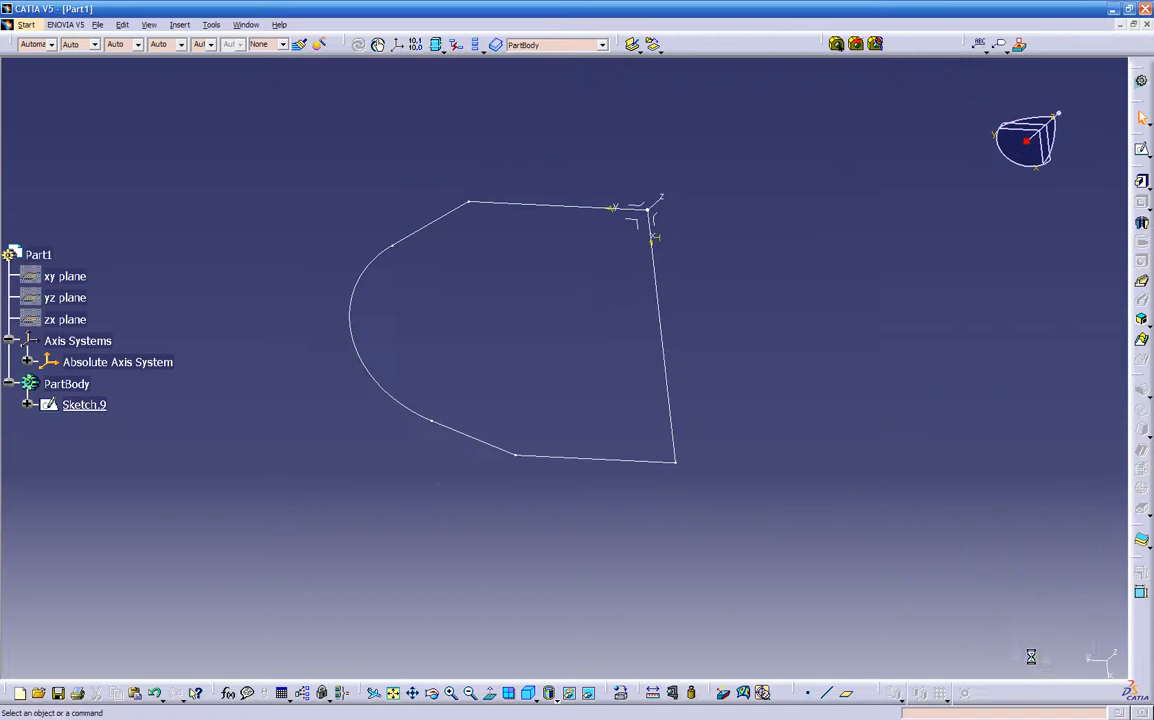
Step: Reopen Sketch.9 and delete all of its geometry and constraints
double_click(471, 432)
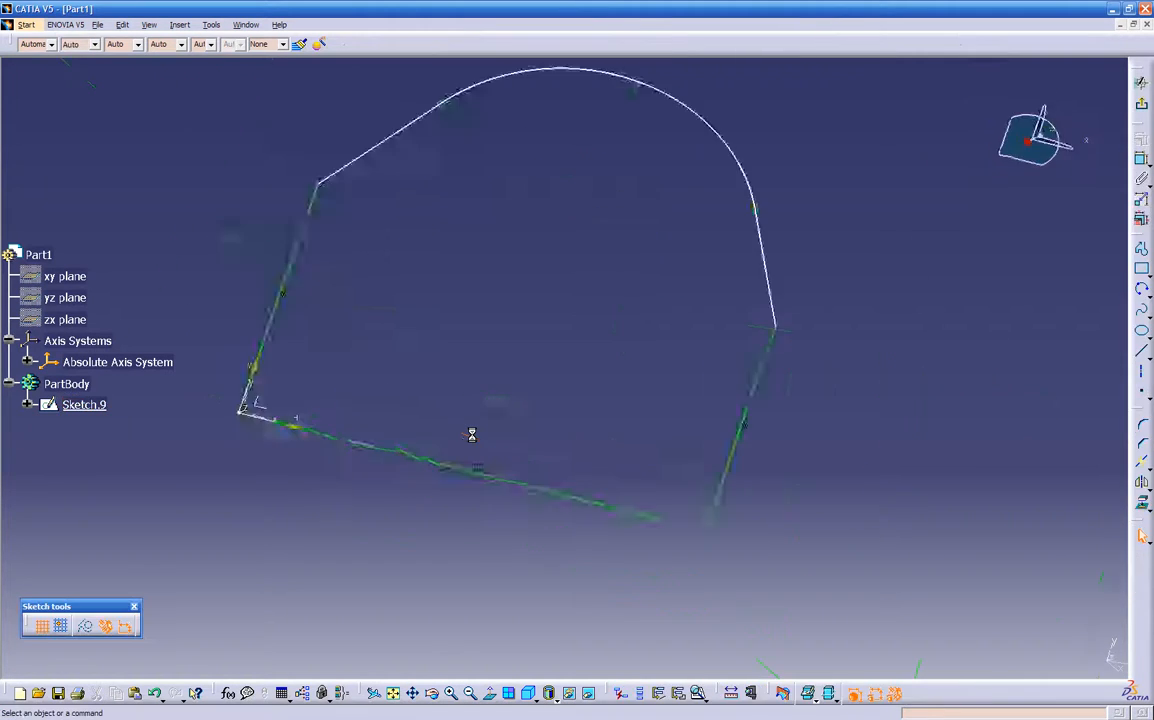
mouse_move(463, 491)
middle_down()
mouse_move(448, 502)
mouse_move(318, 233)
mouse_move(432, 423)
mouse_move(412, 500)
middle_up()
click(456, 493)
mouse_move(223, 139)
mouse_down()
mouse_move(665, 538)
mouse_move(824, 591)
mouse_up()
key(Delete)
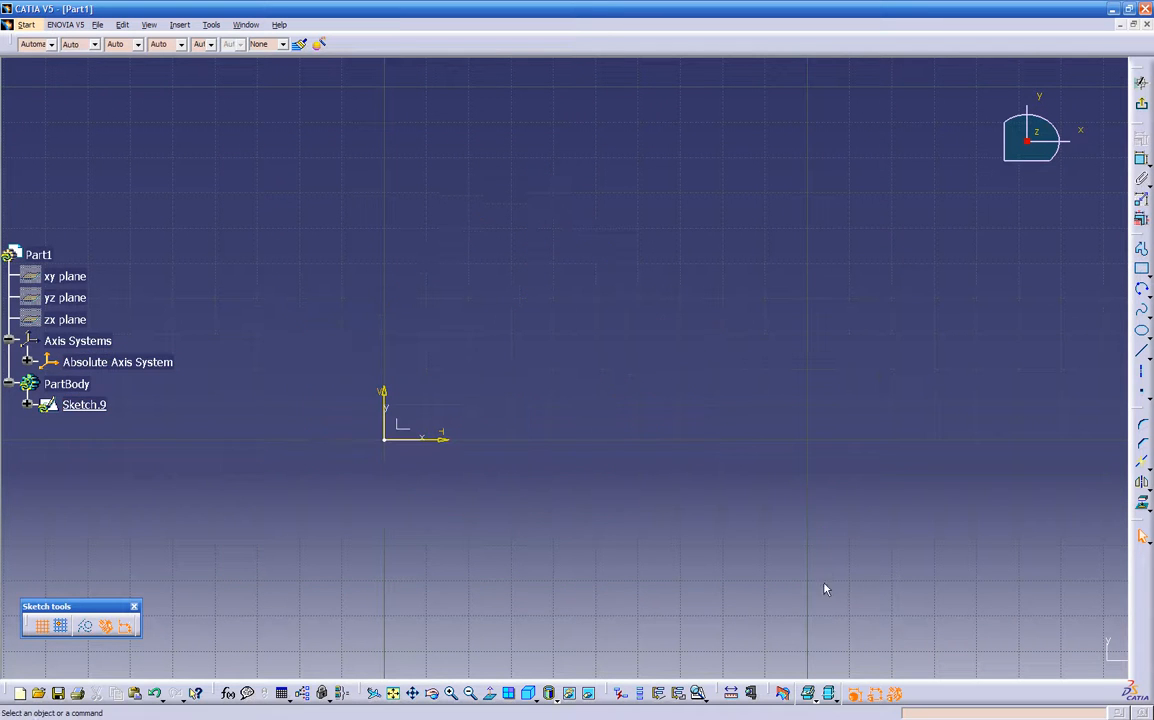
Step: Sketch a vertical axis line about 1.99 in horizontally from the sketch origin
click(1143, 373)
click(598, 117)
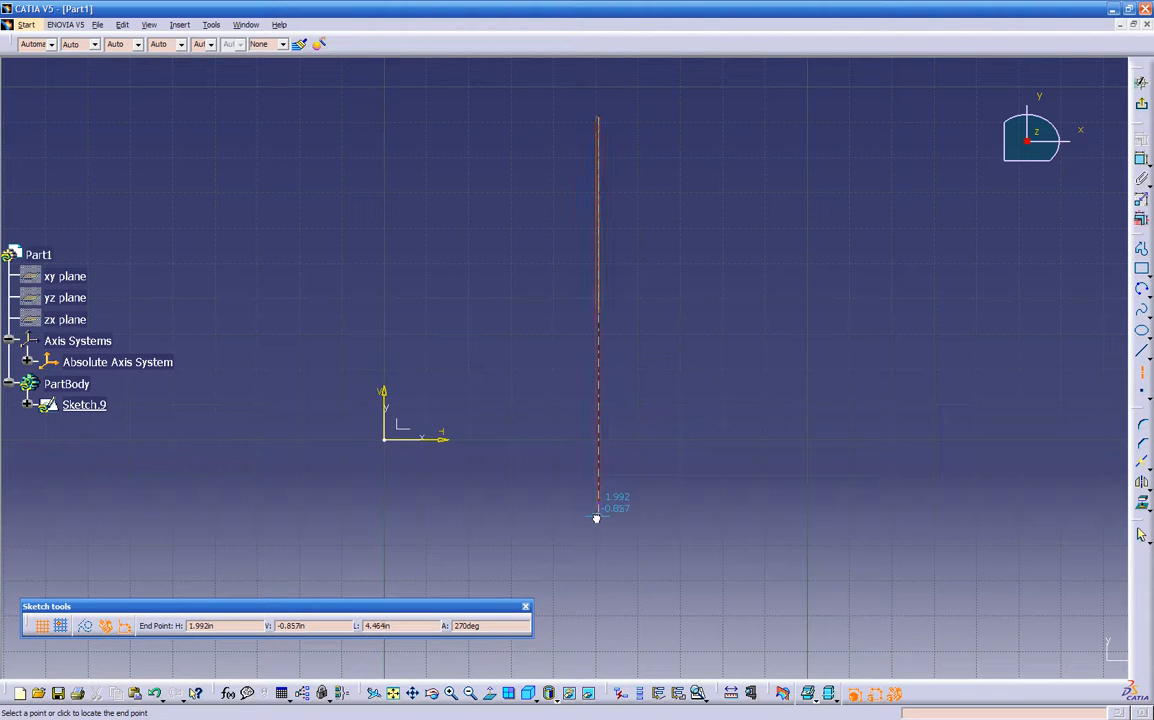
click(598, 373)
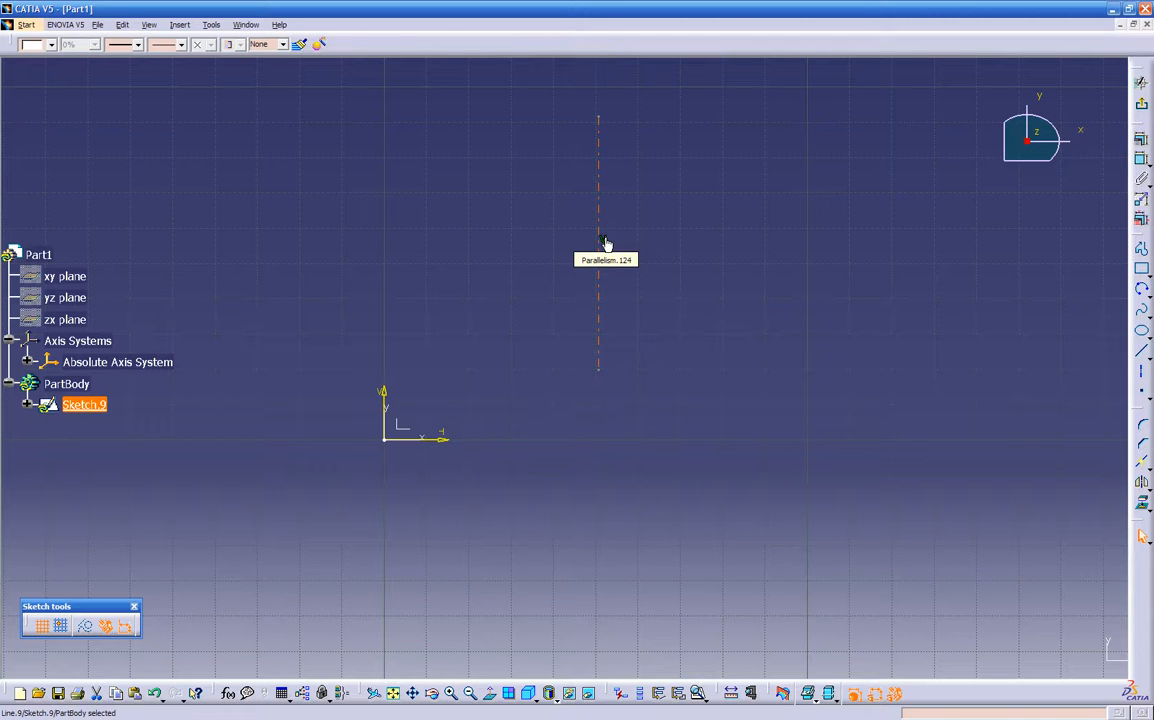
Step: Start a profile at the axis line's lower end with a 1.6 in horizontal line, a short vertical line and a rounding tangent arc, all approximate
mouse_move(528, 303)
middle_down()
mouse_move(520, 291)
mouse_move(488, 371)
middle_up()
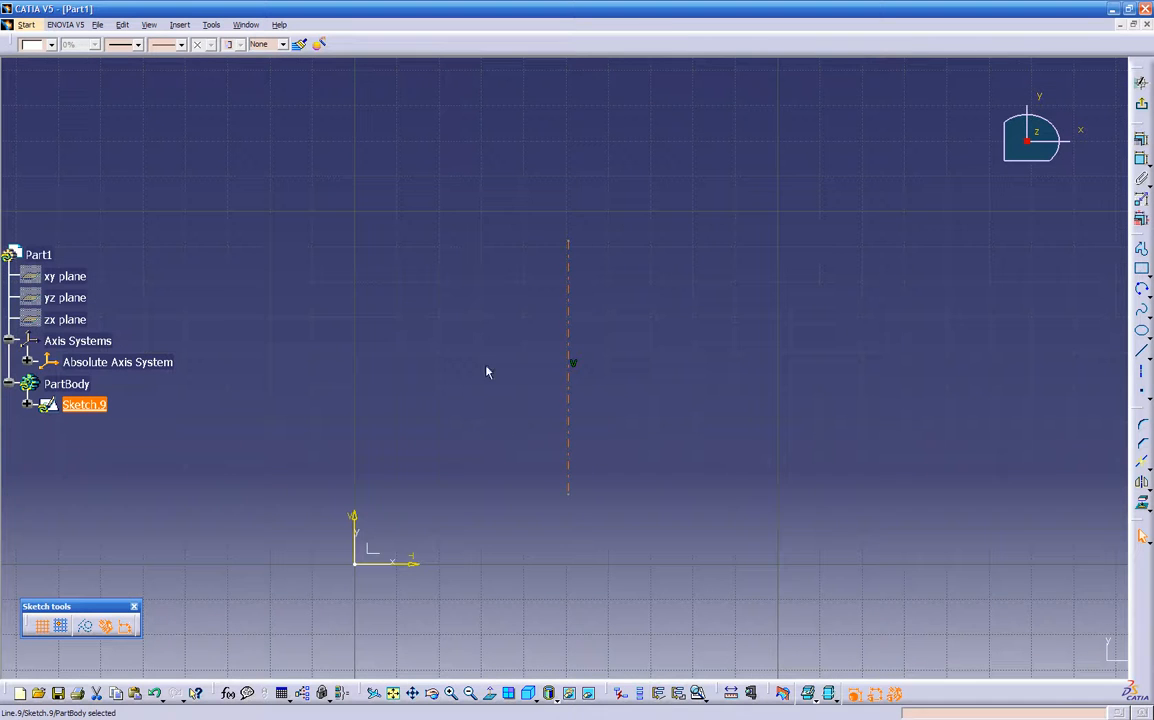
click(1142, 252)
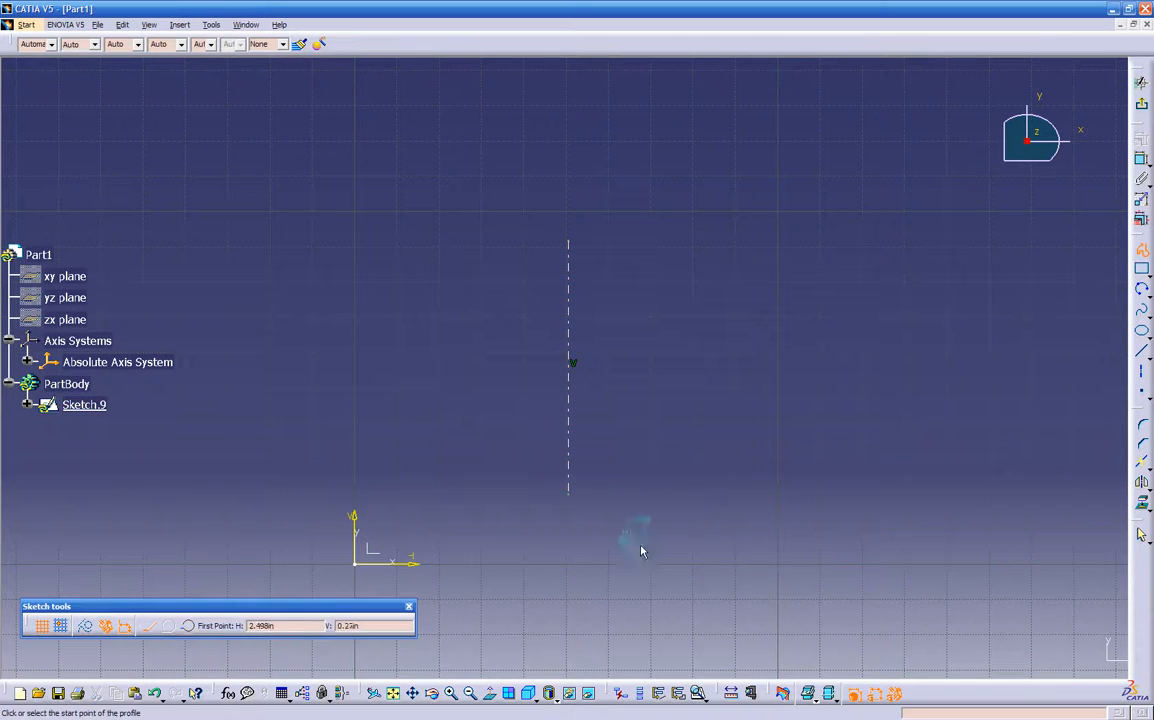
click(574, 494)
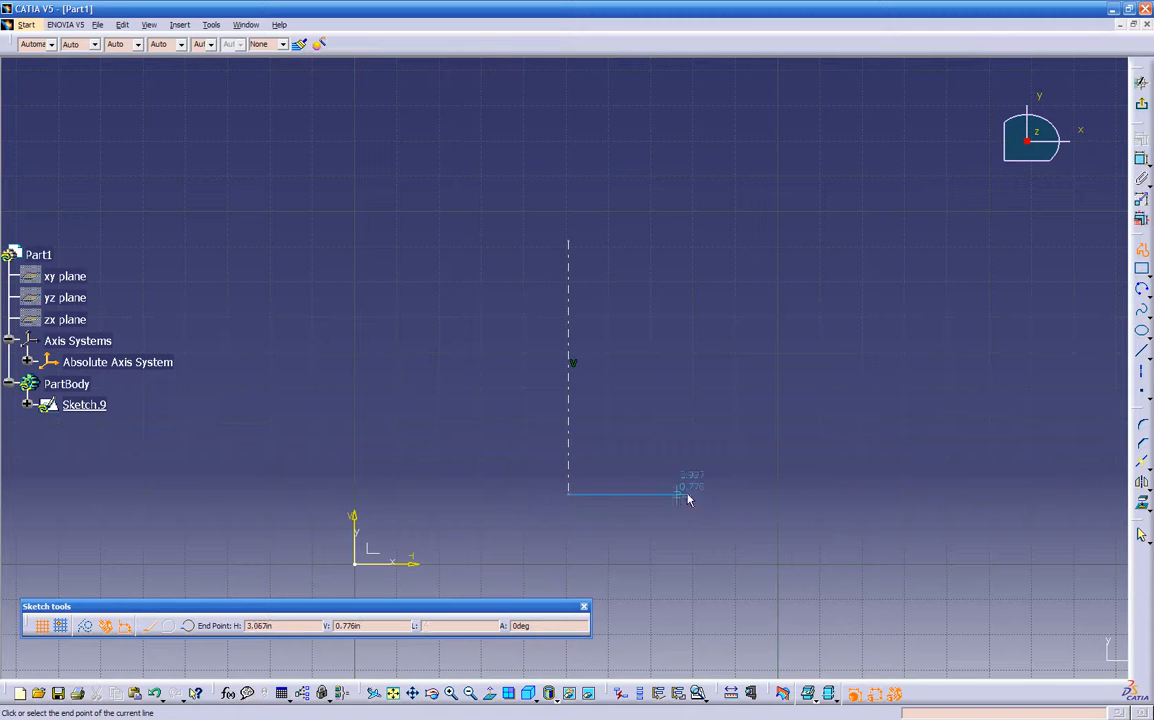
click(740, 497)
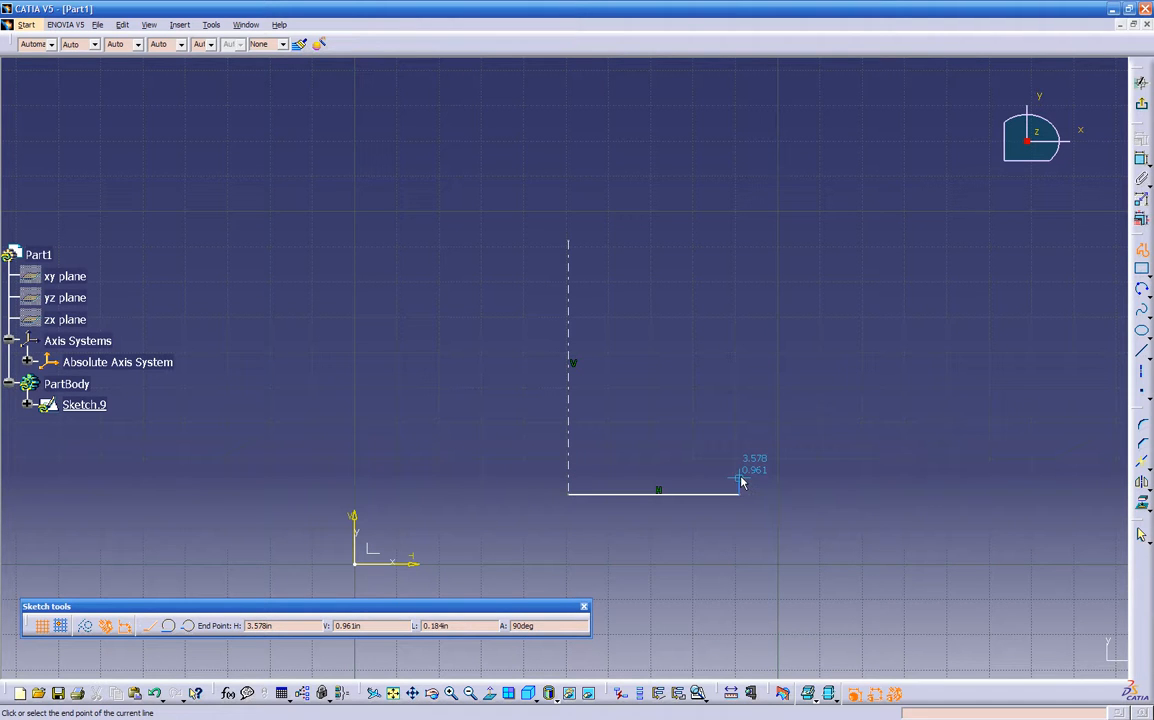
drag(740, 480, 714, 470)
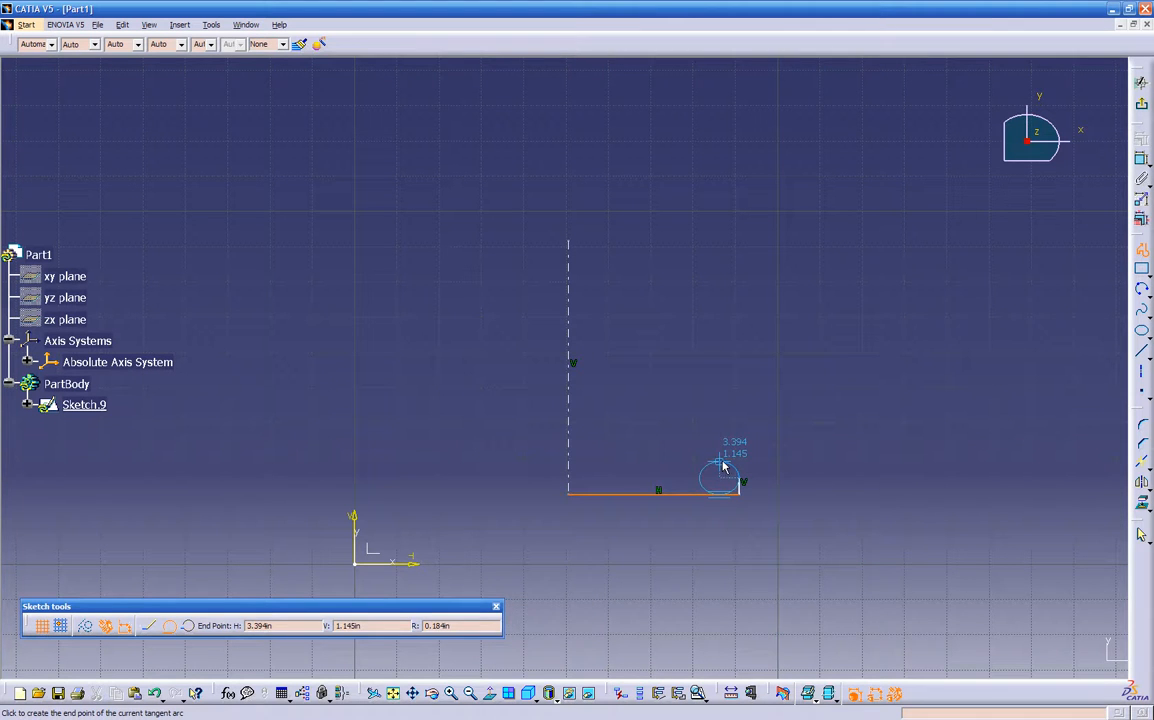
click(721, 463)
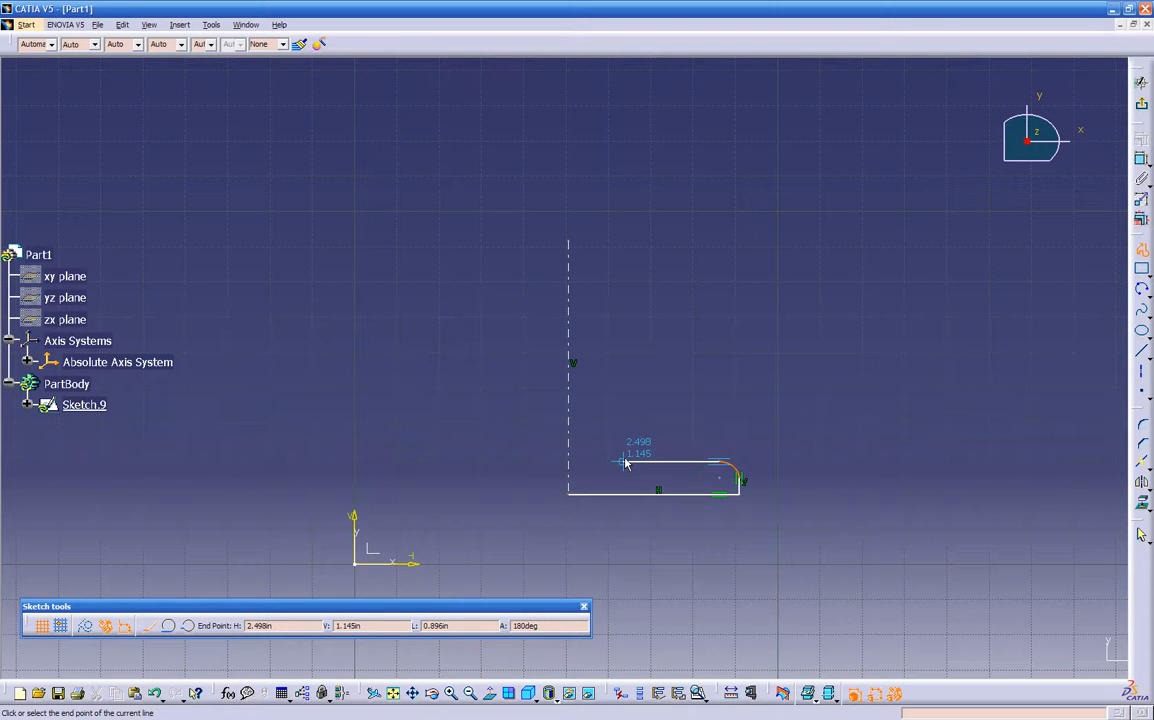
Step: Continue the profile with a line about 0.9 in back towards the axis, a concave tangent arc and a zigzag of angled lines
drag(620, 458, 616, 428)
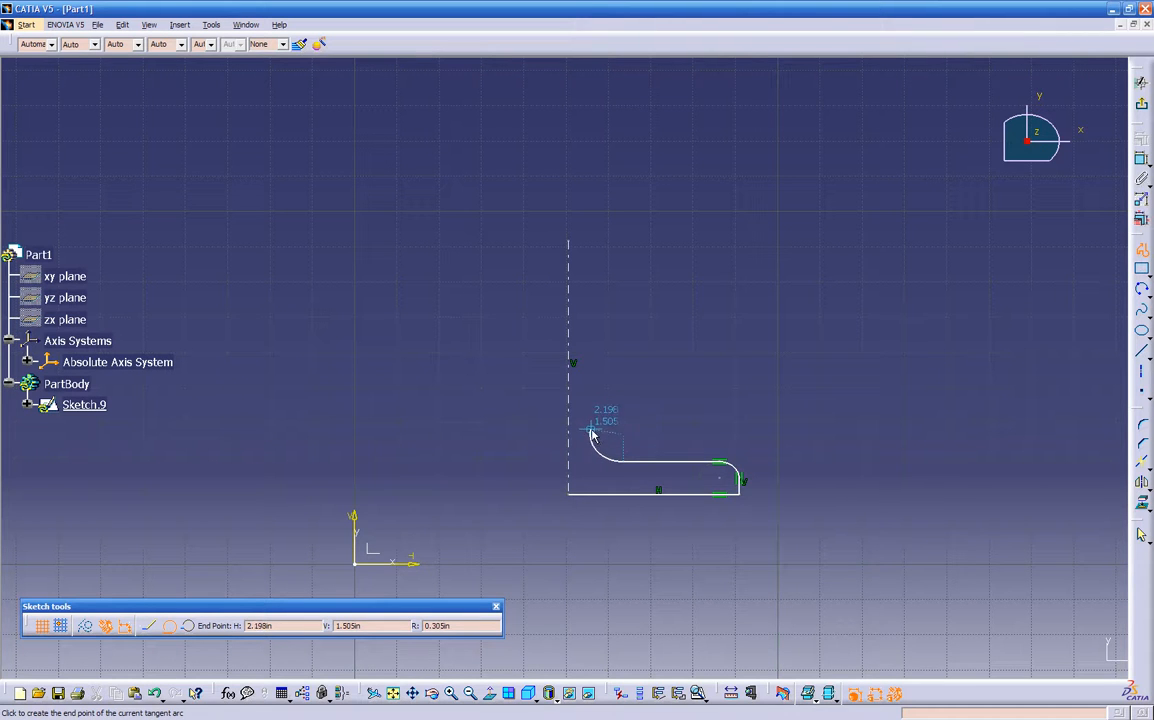
click(606, 421)
click(711, 320)
click(673, 268)
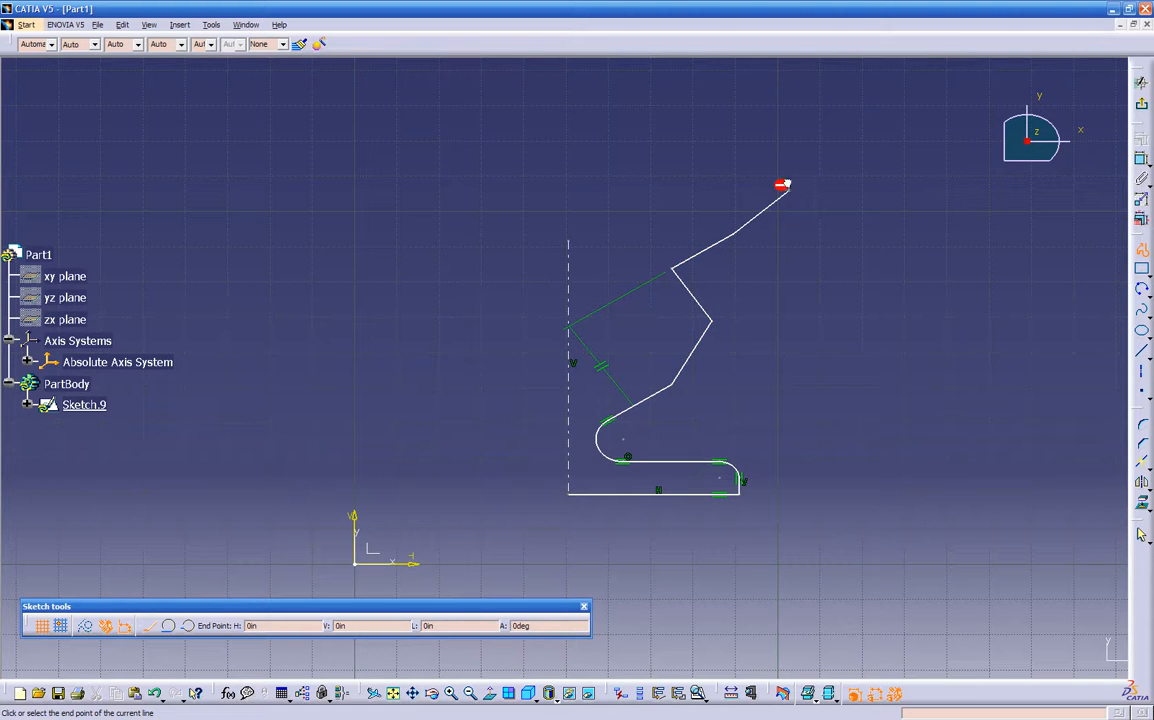
Step: Shape the profile's upper end with two tangent arcs joined by a short line, curving back towards the axis
drag(701, 141, 699, 142)
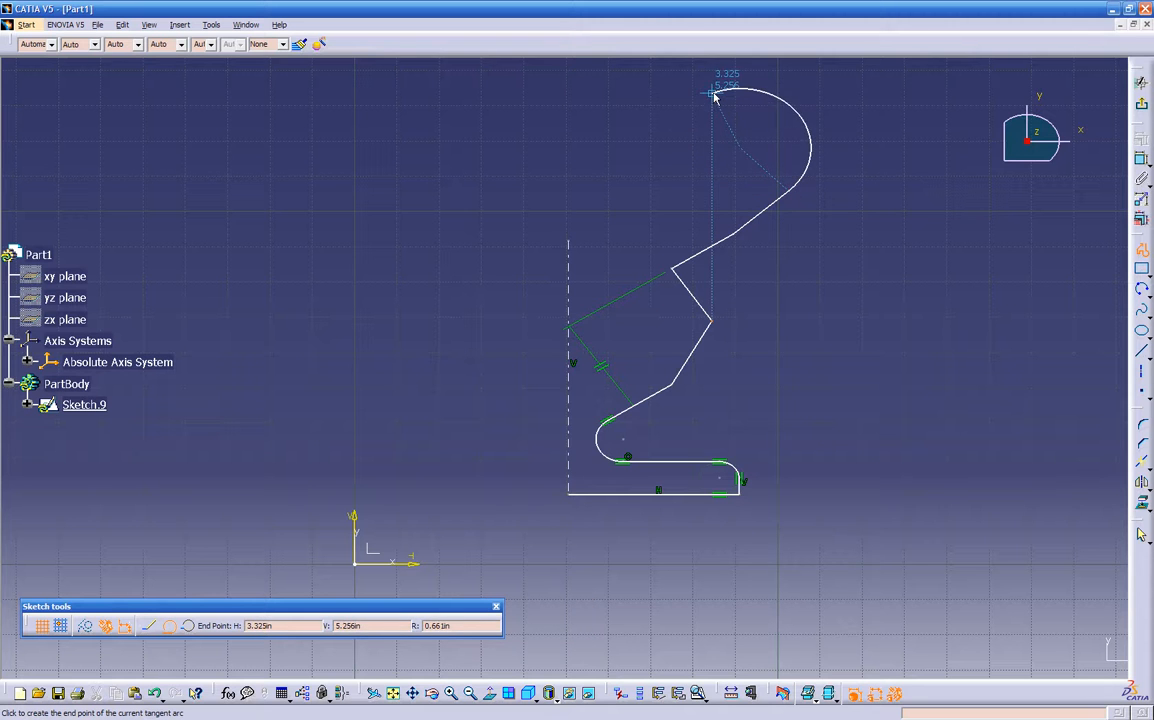
middle_drag(672, 262, 550, 478)
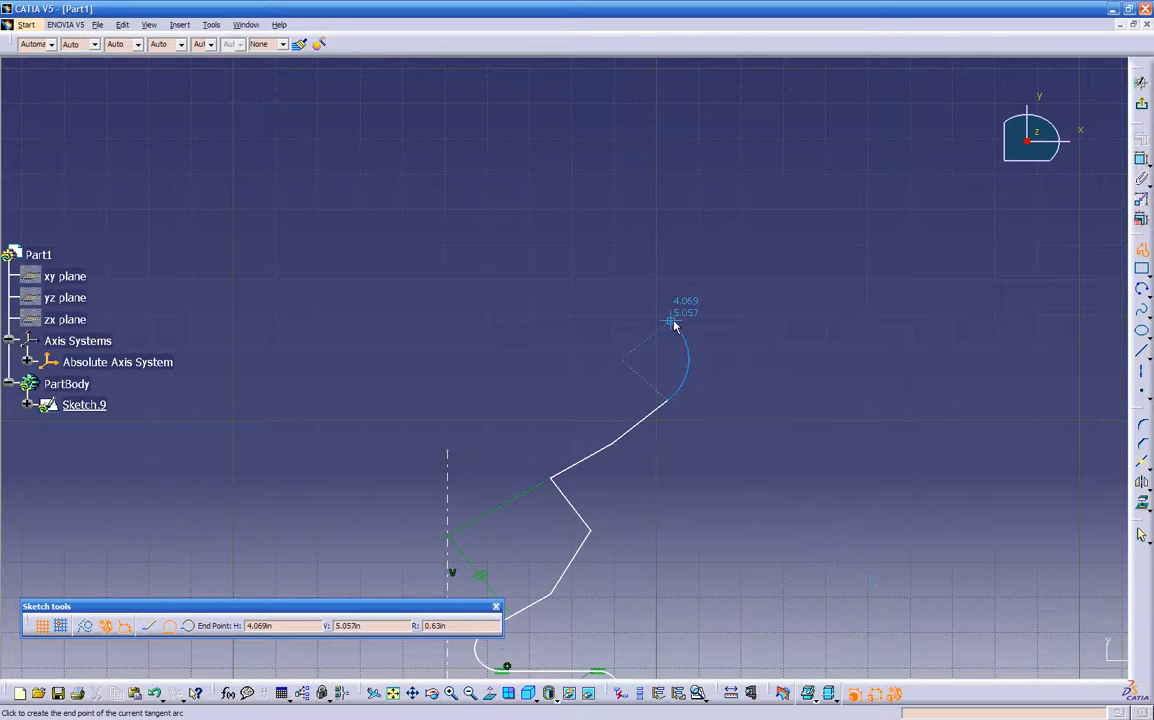
click(648, 333)
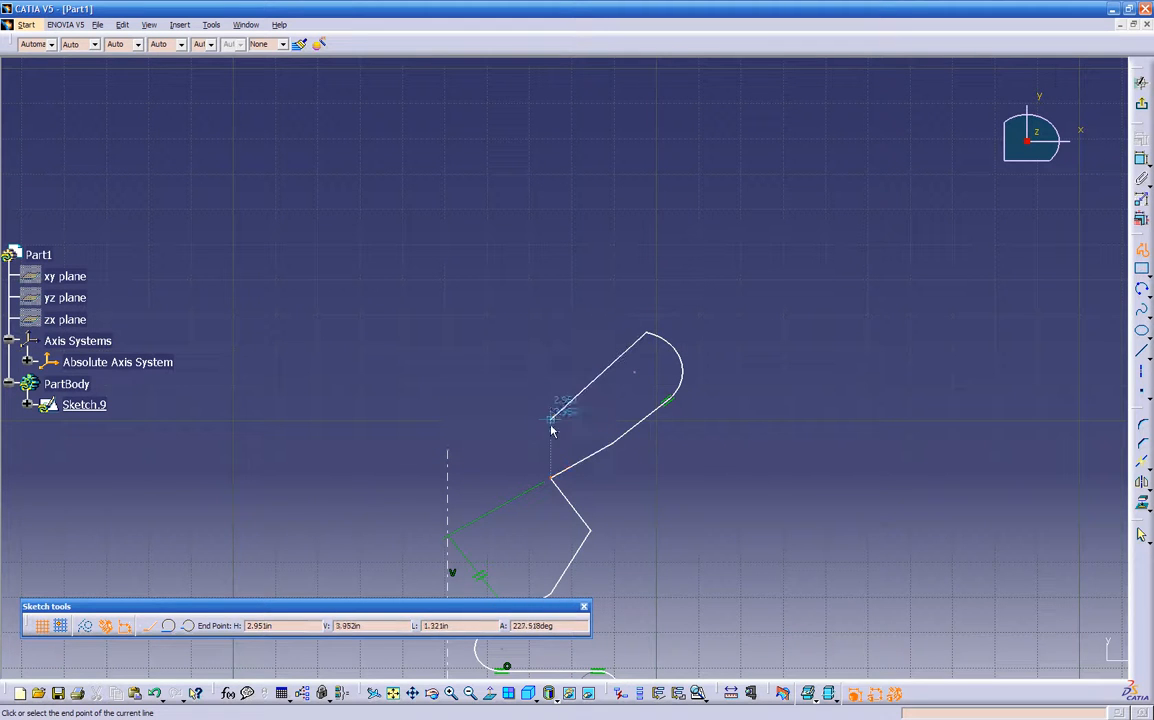
click(582, 320)
drag(585, 349, 583, 362)
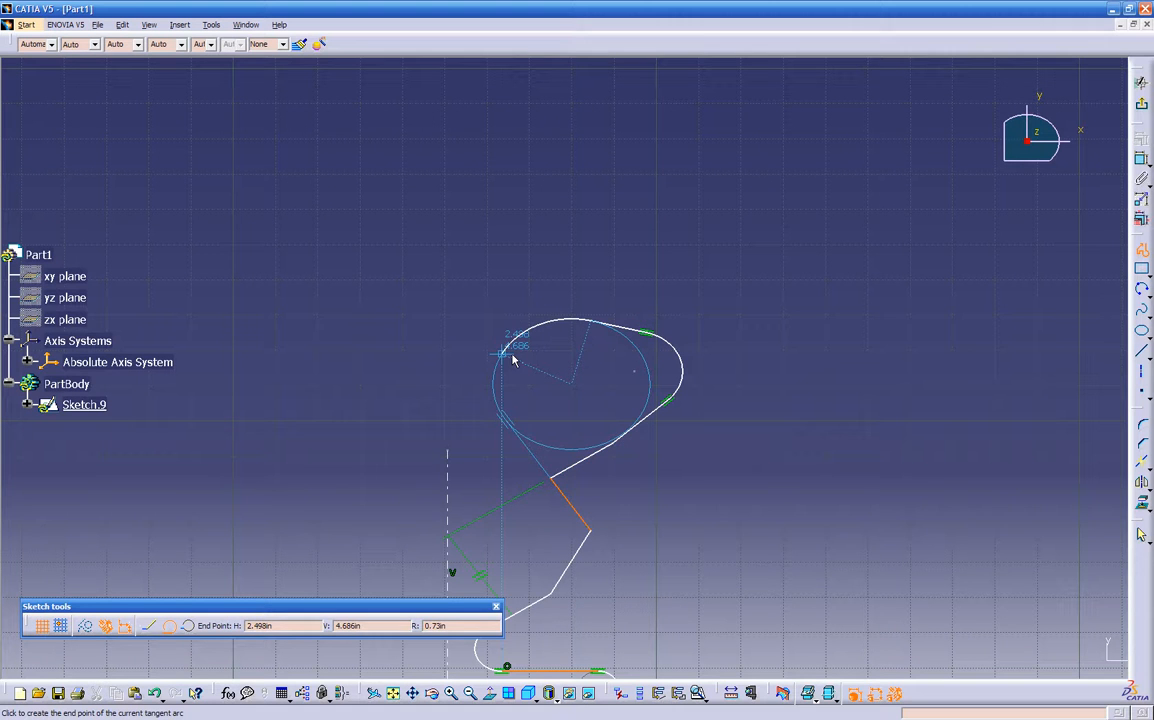
click(509, 357)
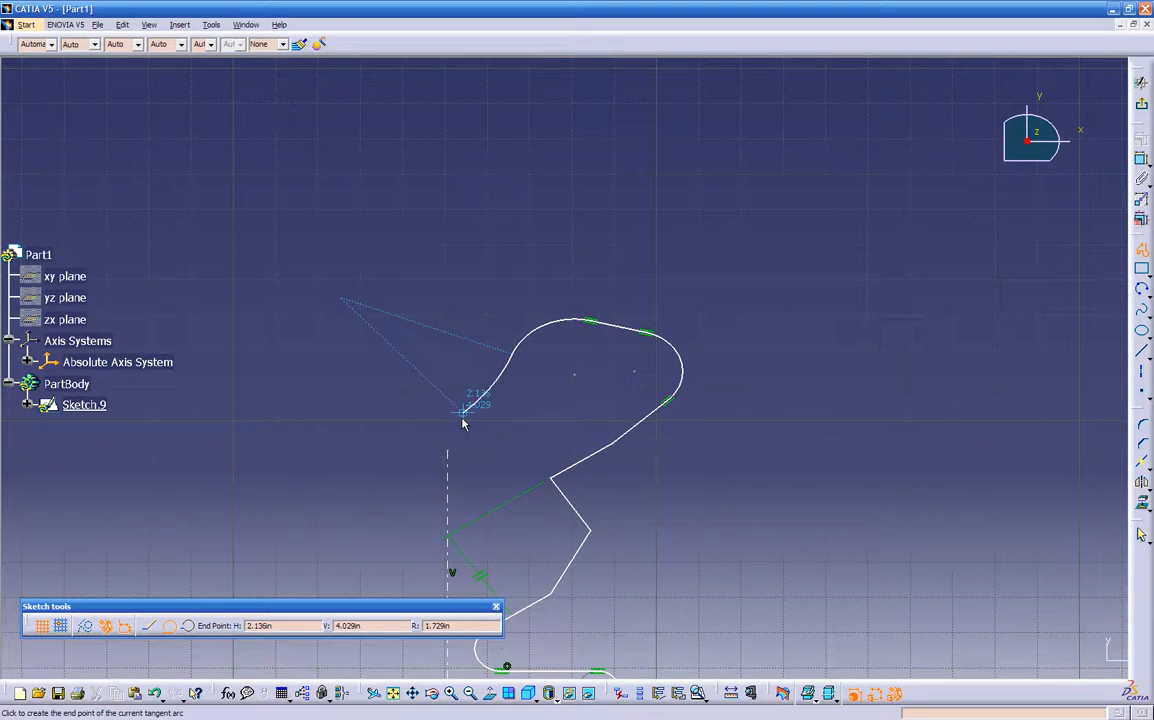
Step: Finish the open profile with a tangent arc ending on the axis line near its upper end
middle_drag(443, 483, 590, 334)
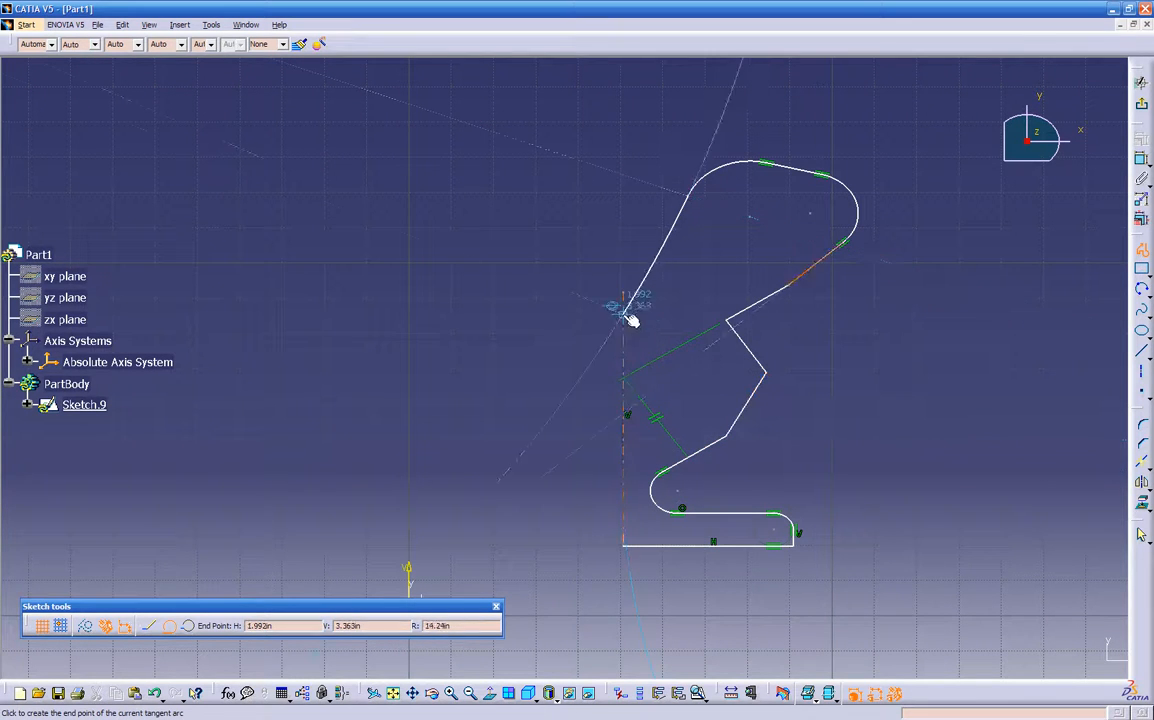
click(625, 311)
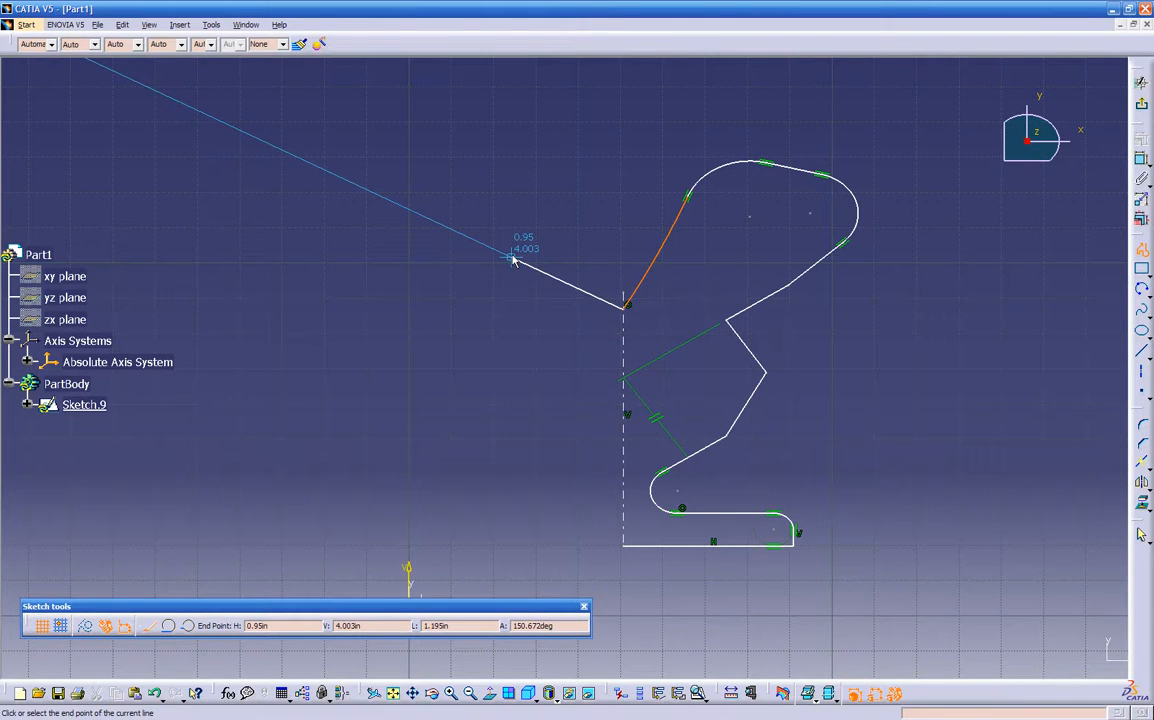
key(Escape)
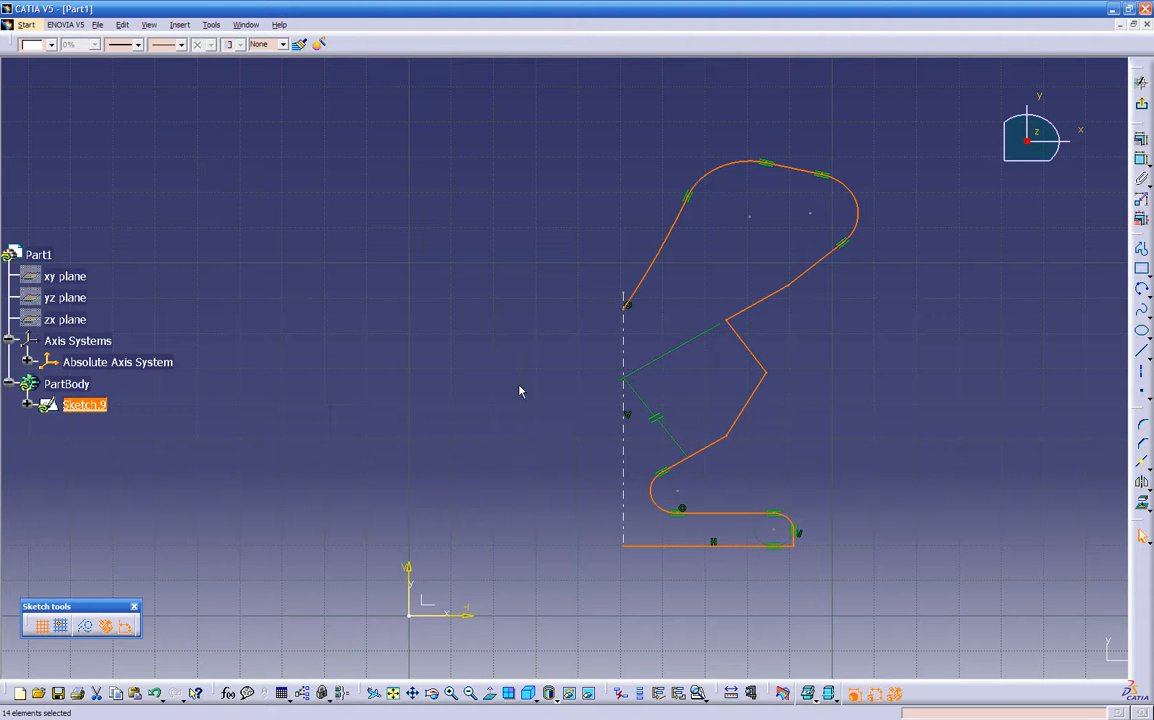
click(491, 390)
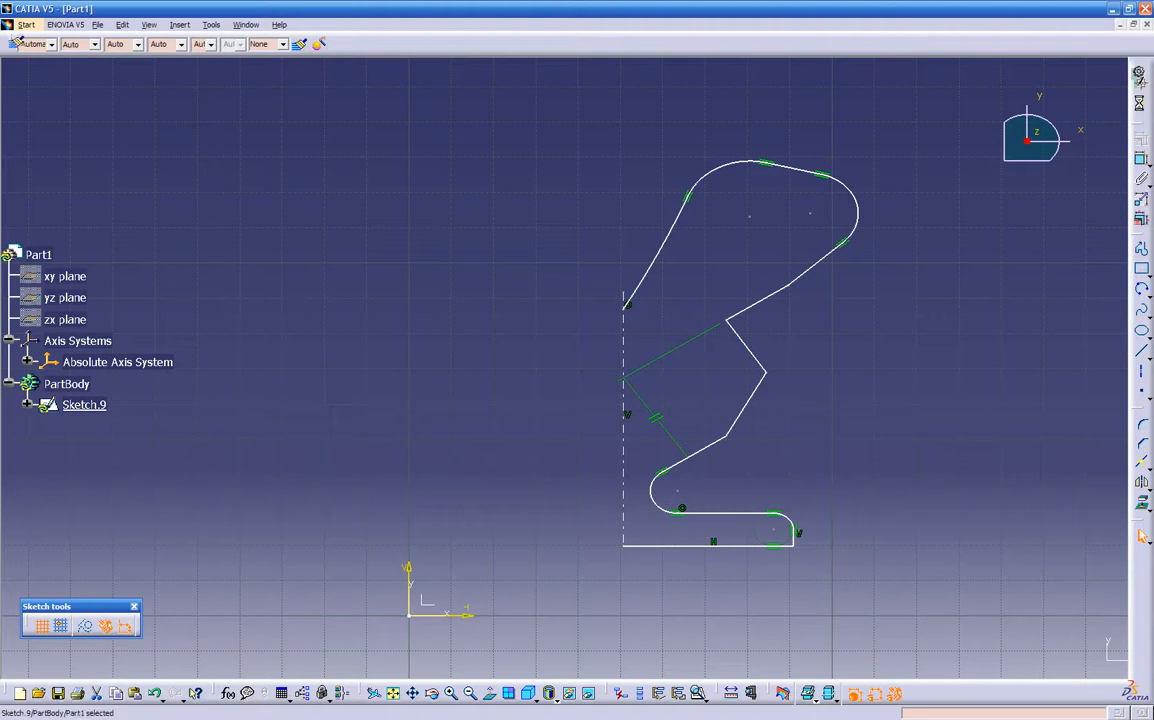
Step: Exit the sketch and create a 360° Shaft from Sketch.9 around its own sketch axis, previewing and inspecting the solid
click(1141, 82)
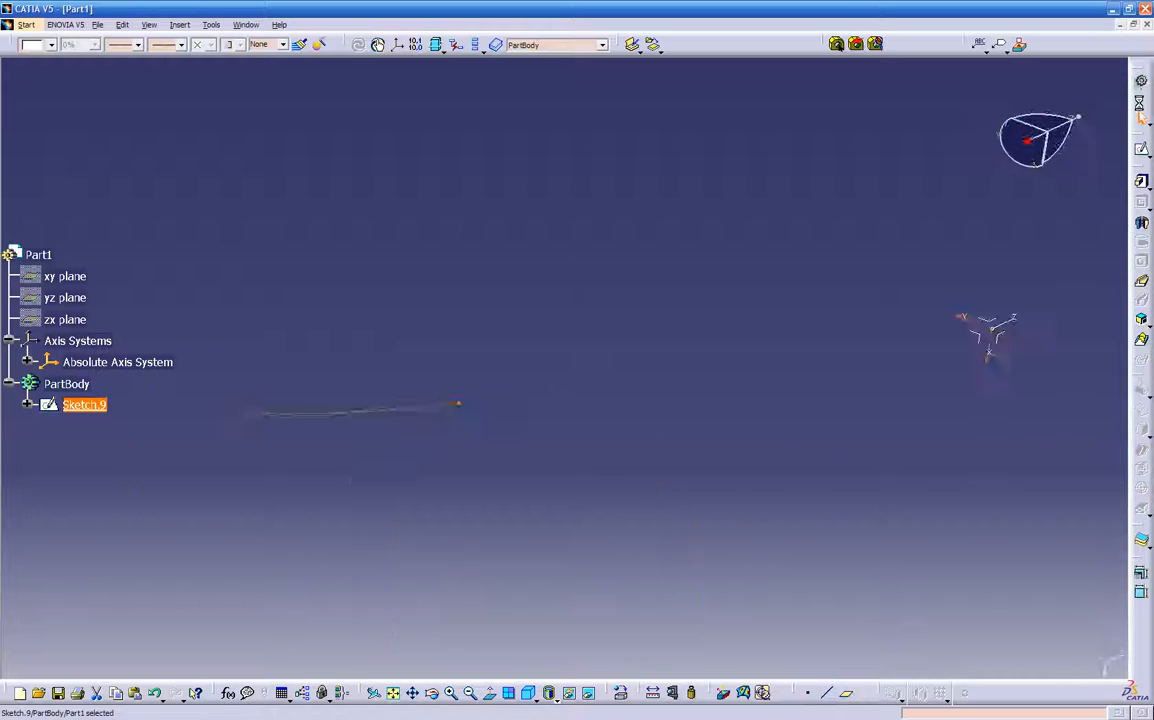
click(1141, 340)
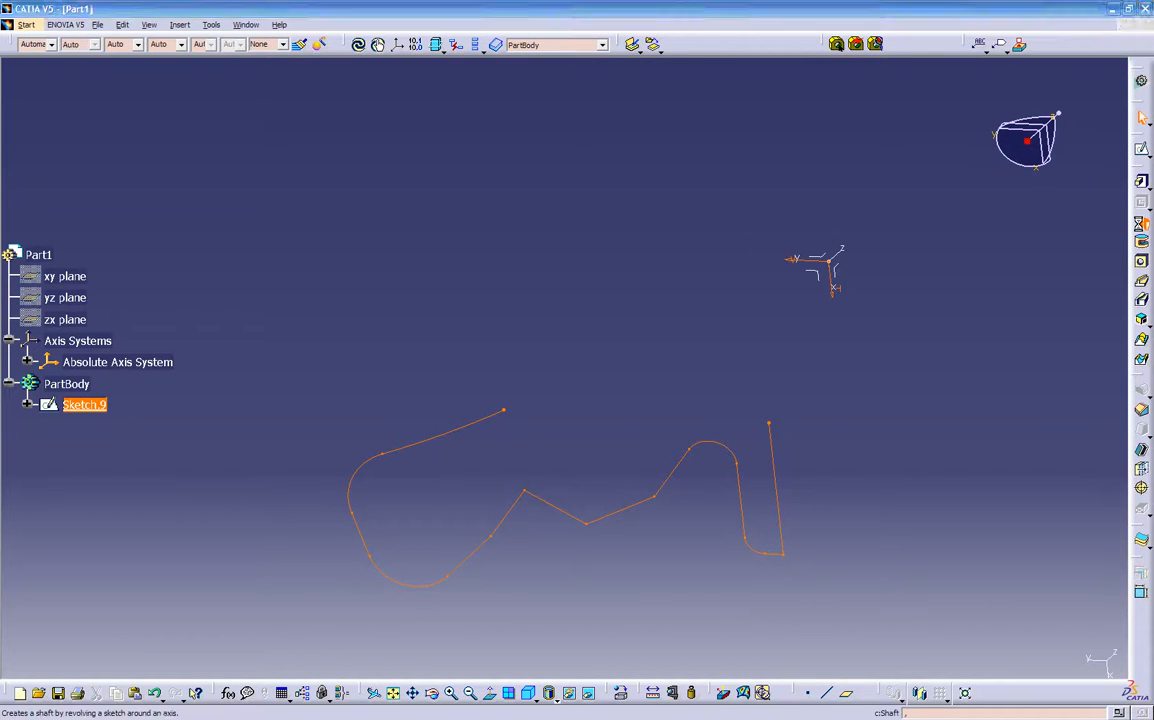
middle_drag(727, 368, 471, 515)
middle_drag(460, 362, 764, 335)
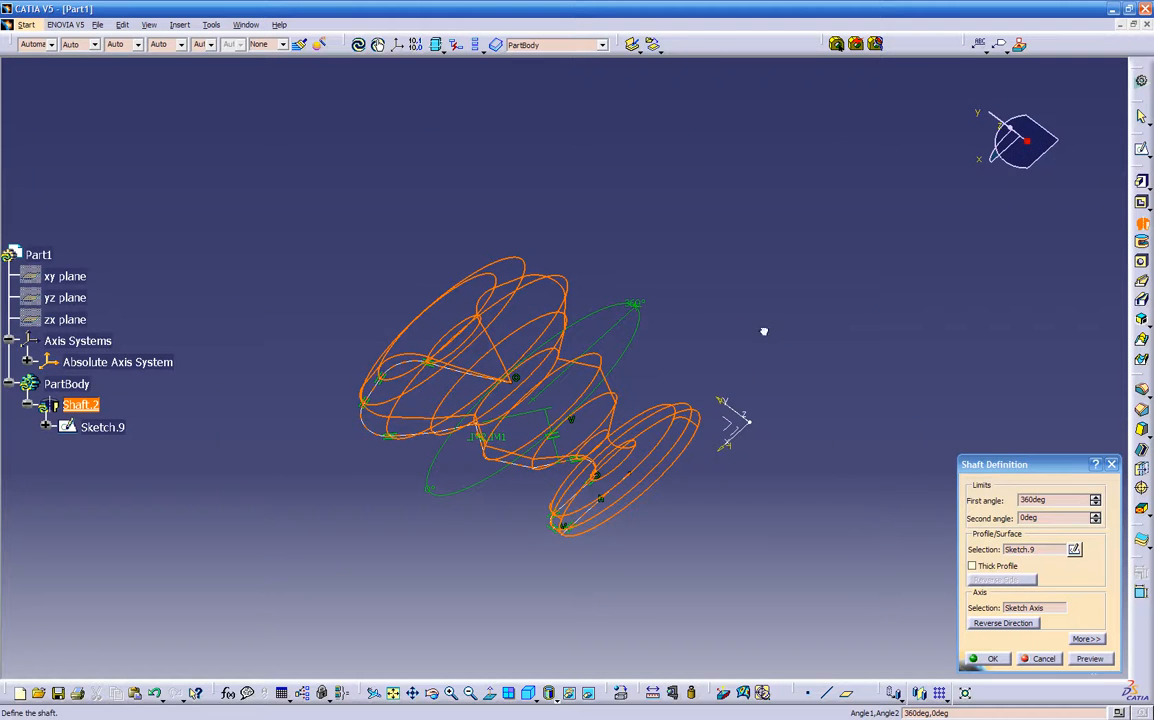
click(1082, 657)
mouse_move(789, 423)
middle_down()
mouse_move(762, 332)
mouse_move(821, 432)
middle_up()
click(991, 659)
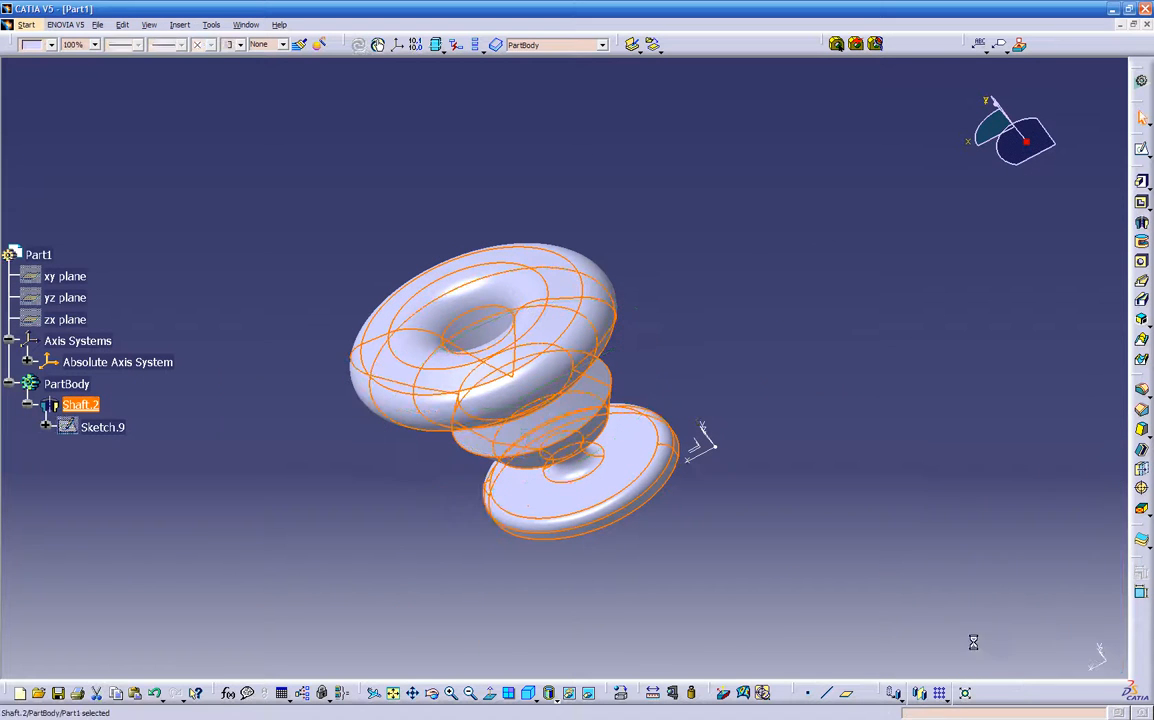
middle_drag(386, 464, 613, 355)
middle_drag(376, 466, 428, 501)
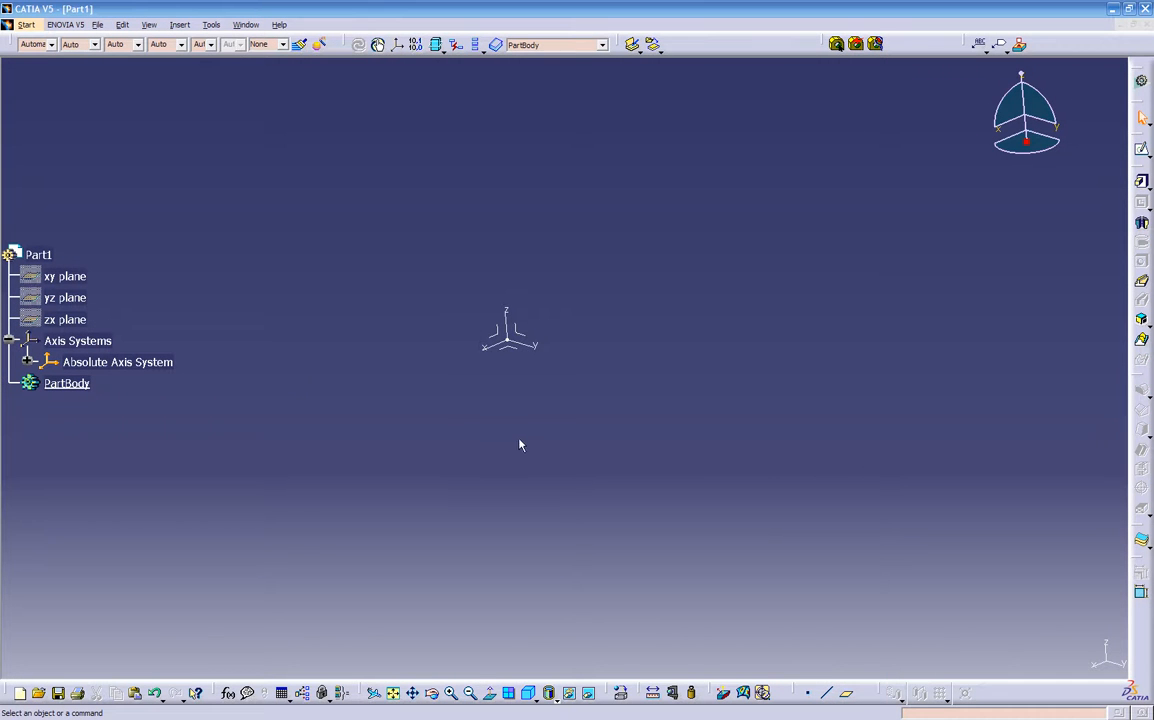
Step: Open a new sketch on the xy plane of the absolute axis system
mouse_move(531, 443)
middle_down()
mouse_move(538, 430)
mouse_move(520, 425)
mouse_move(533, 436)
mouse_move(523, 436)
middle_up()
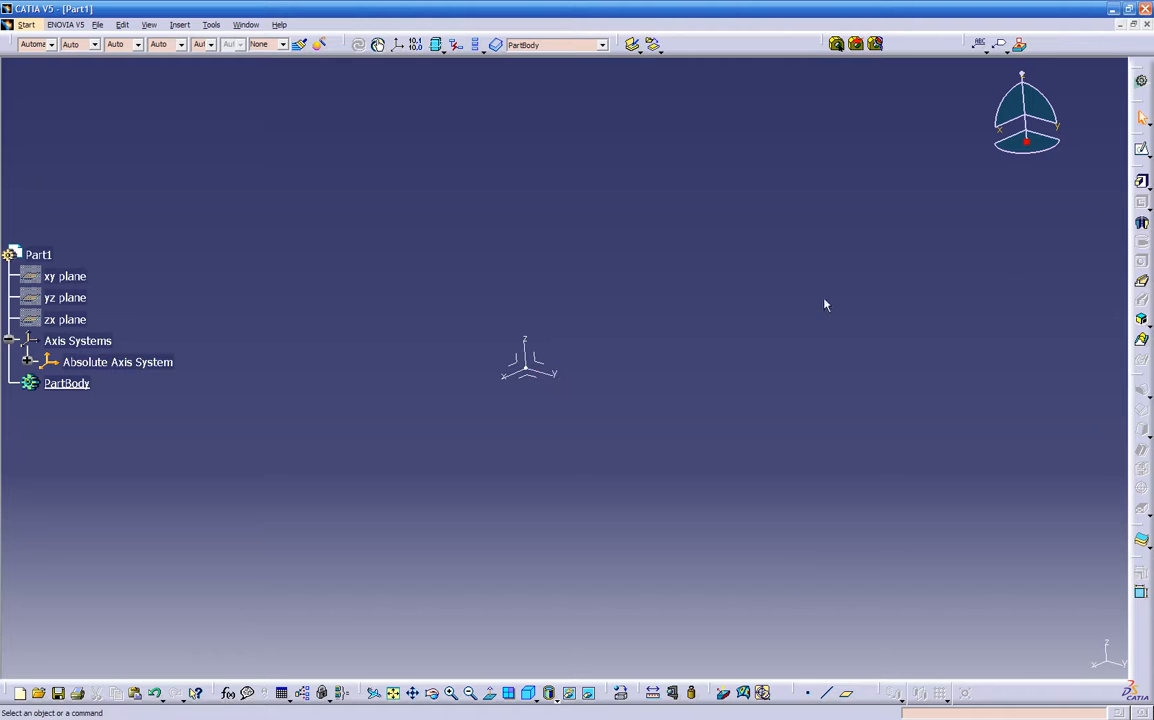
click(1147, 188)
click(1142, 150)
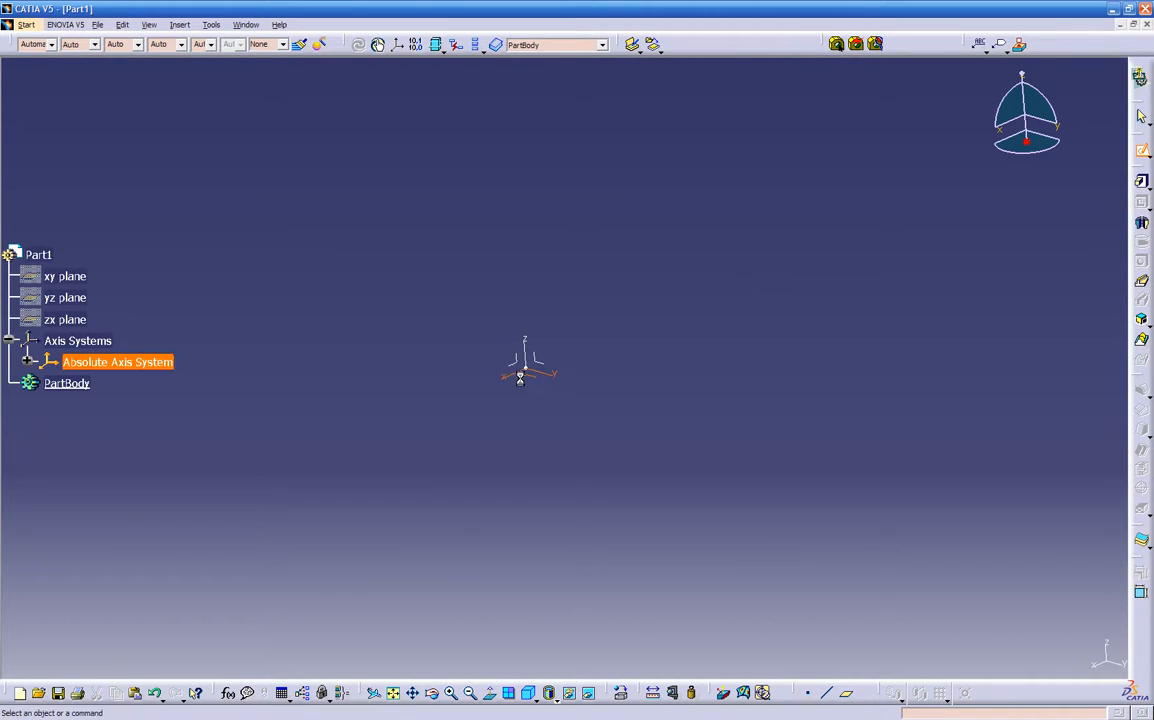
click(520, 376)
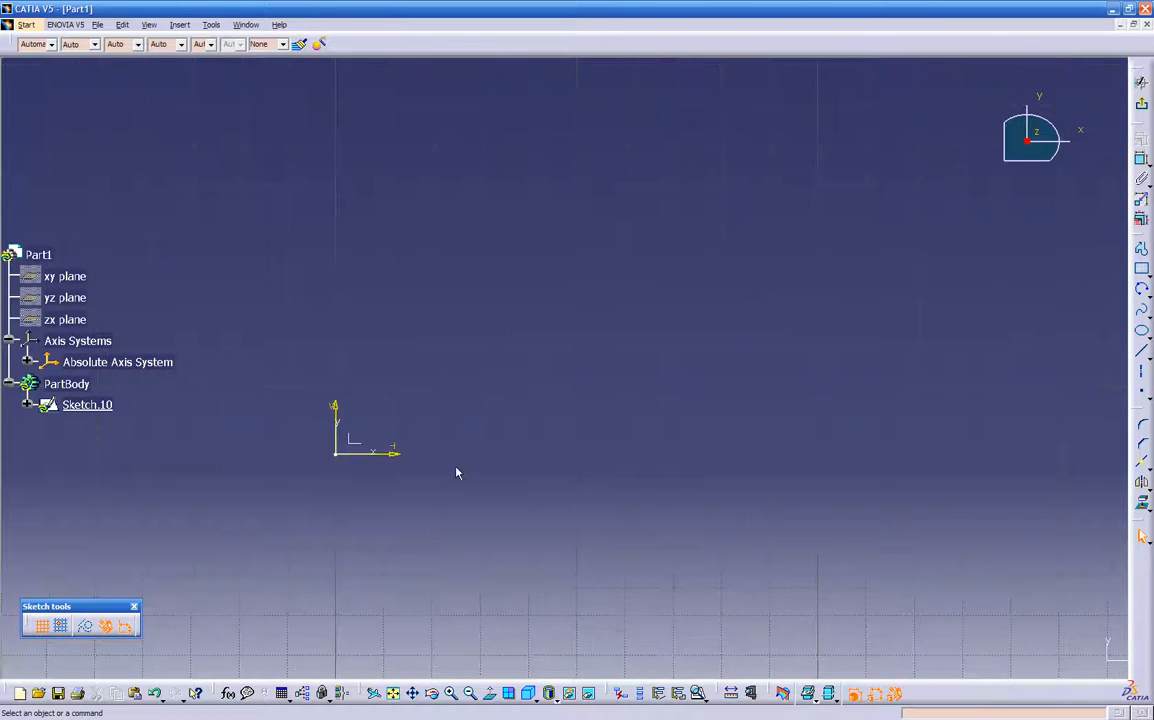
Step: Draw a rectangle 4 in wide and 2 in high above the horizontal sketch axis, entering its width and height numerically
click(1143, 271)
click(447, 284)
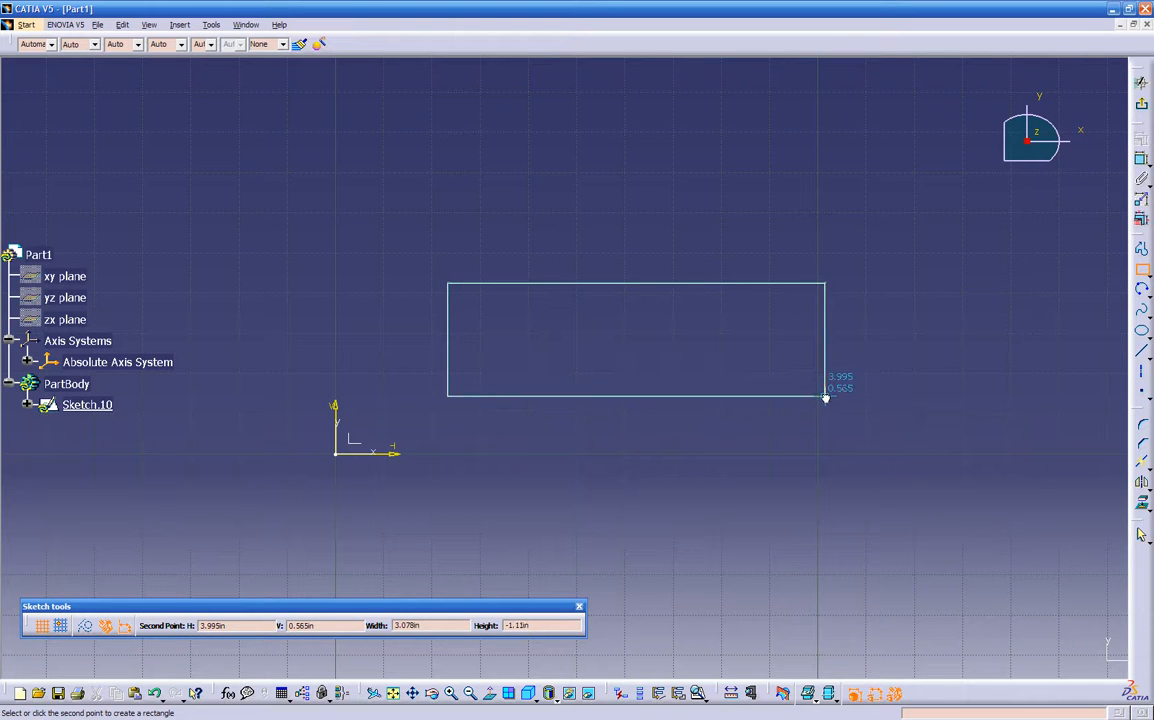
click(860, 424)
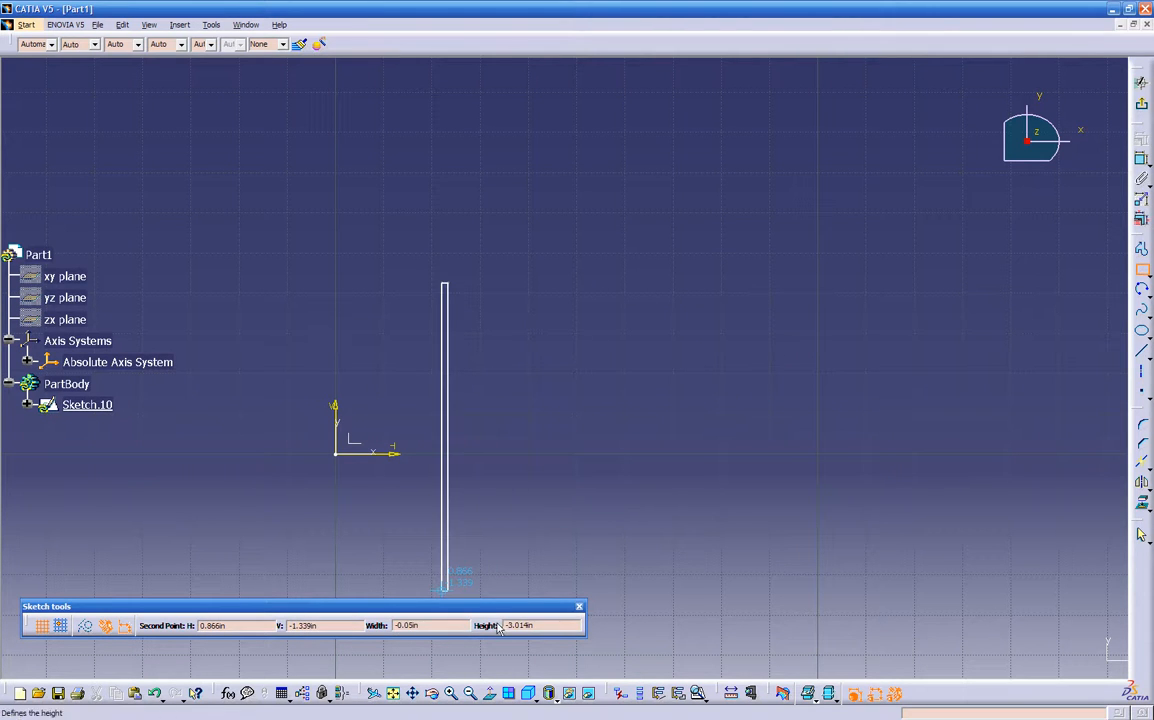
key(Tab)
key(Tab)
key(Tab)
text(4)
key(Tab)
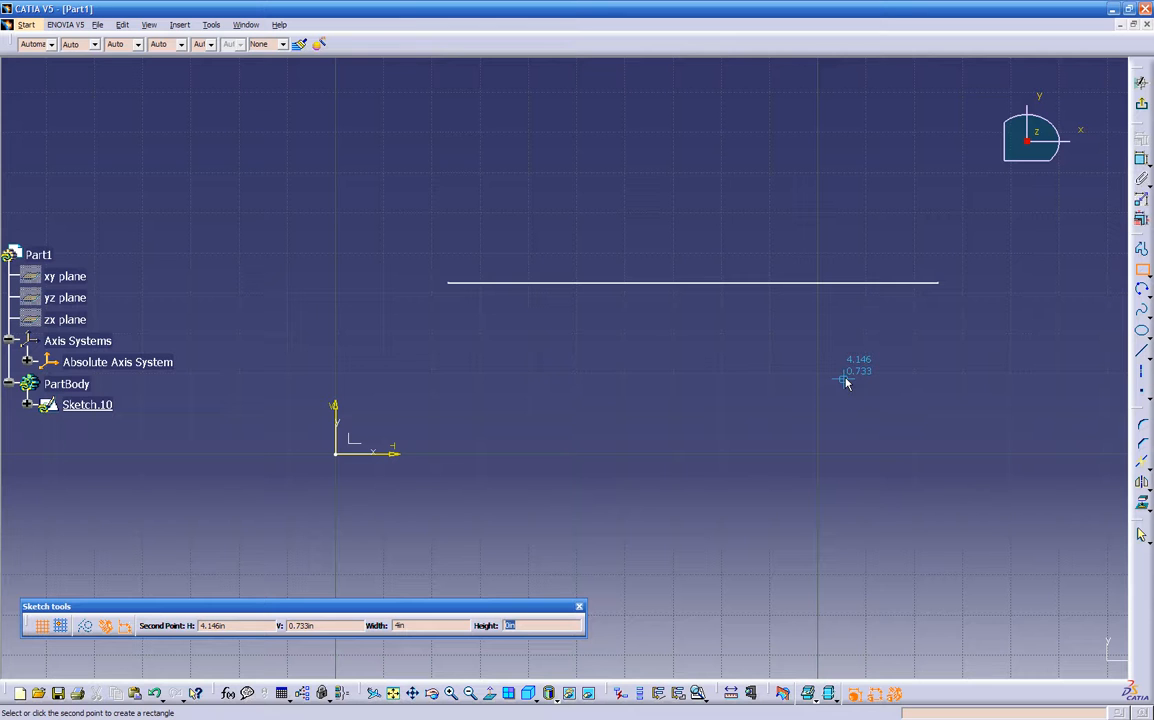
text(2)
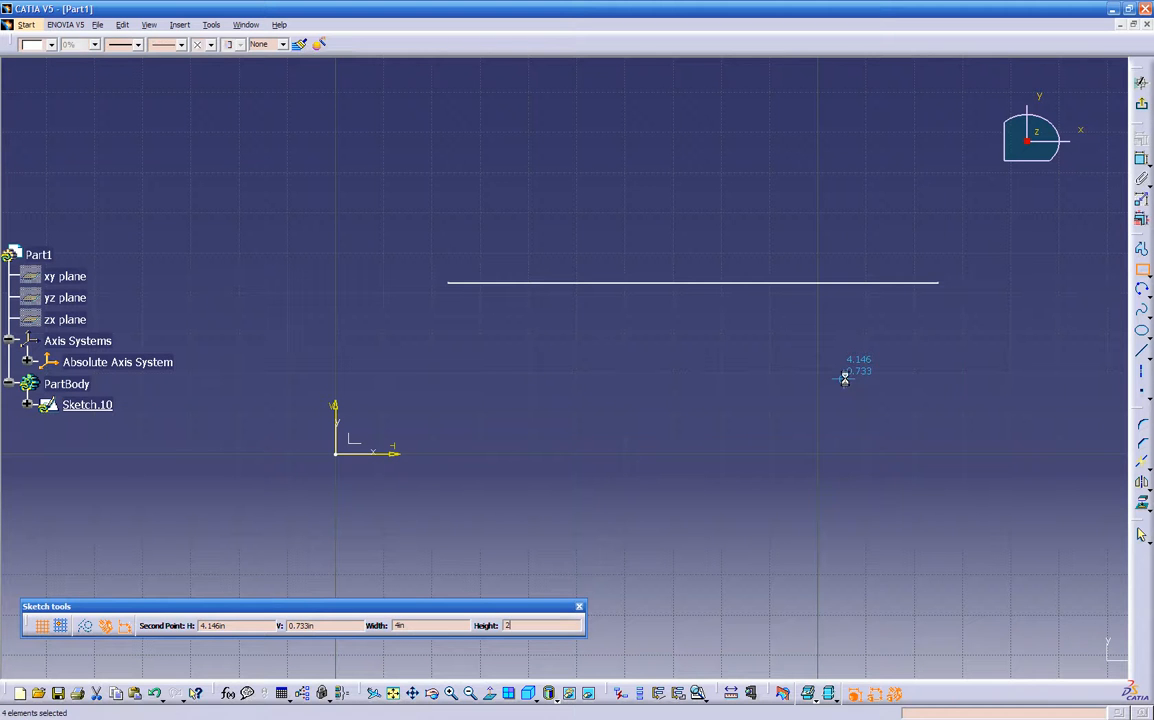
key(Return)
mouse_move(745, 375)
middle_down()
mouse_move(734, 368)
mouse_move(703, 461)
mouse_move(620, 342)
mouse_move(698, 394)
mouse_move(705, 417)
middle_up()
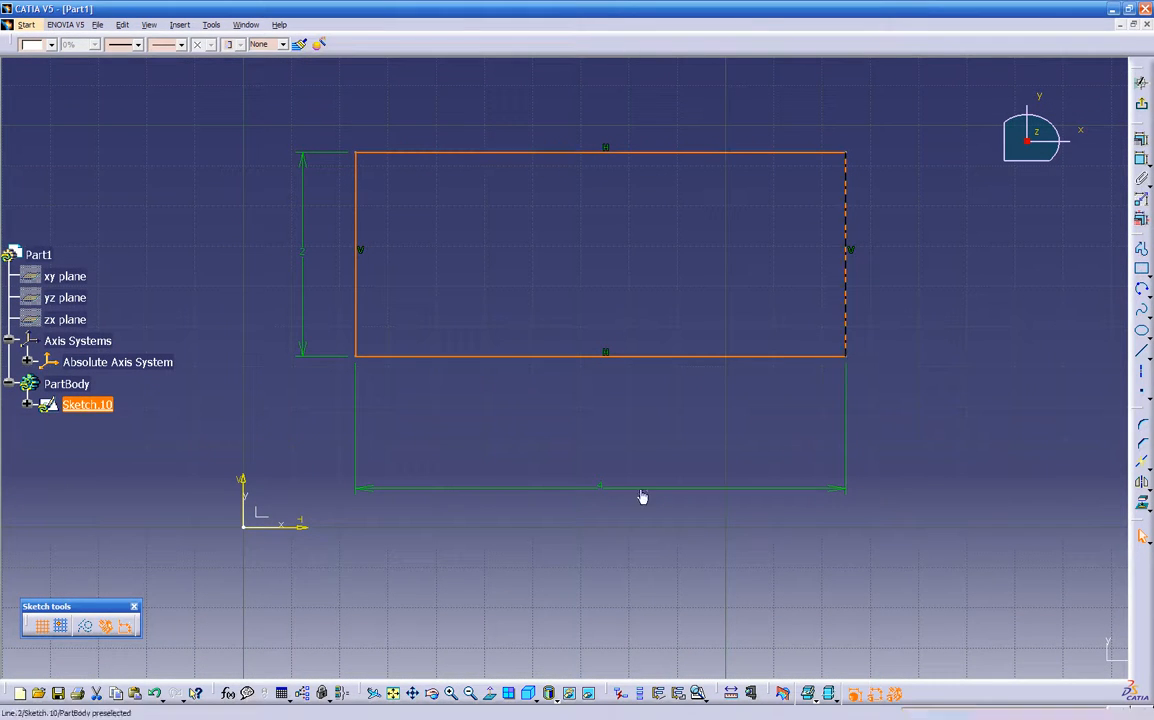
Step: Check the rectangle's height dimension and move the rectangle by its bottom edge farther from the vertical sketch axis
click(543, 402)
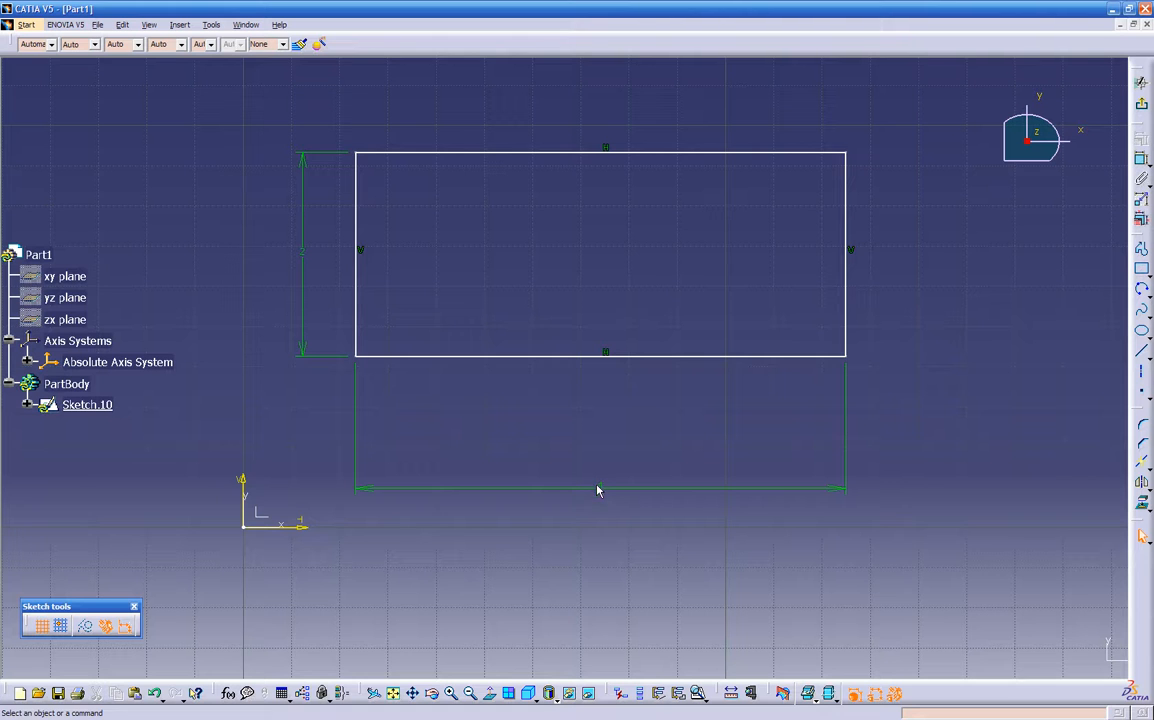
click(306, 258)
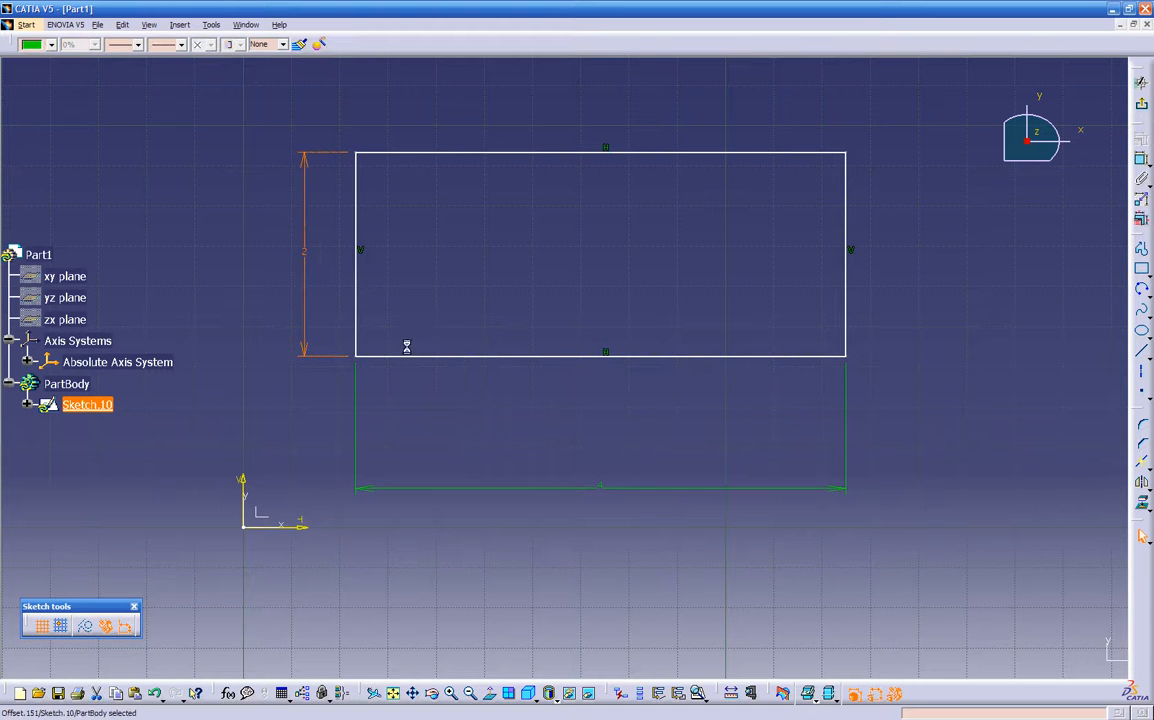
mouse_move(464, 360)
mouse_down()
mouse_move(541, 317)
mouse_move(466, 407)
mouse_move(510, 399)
mouse_move(410, 485)
mouse_move(327, 515)
mouse_move(649, 332)
mouse_up()
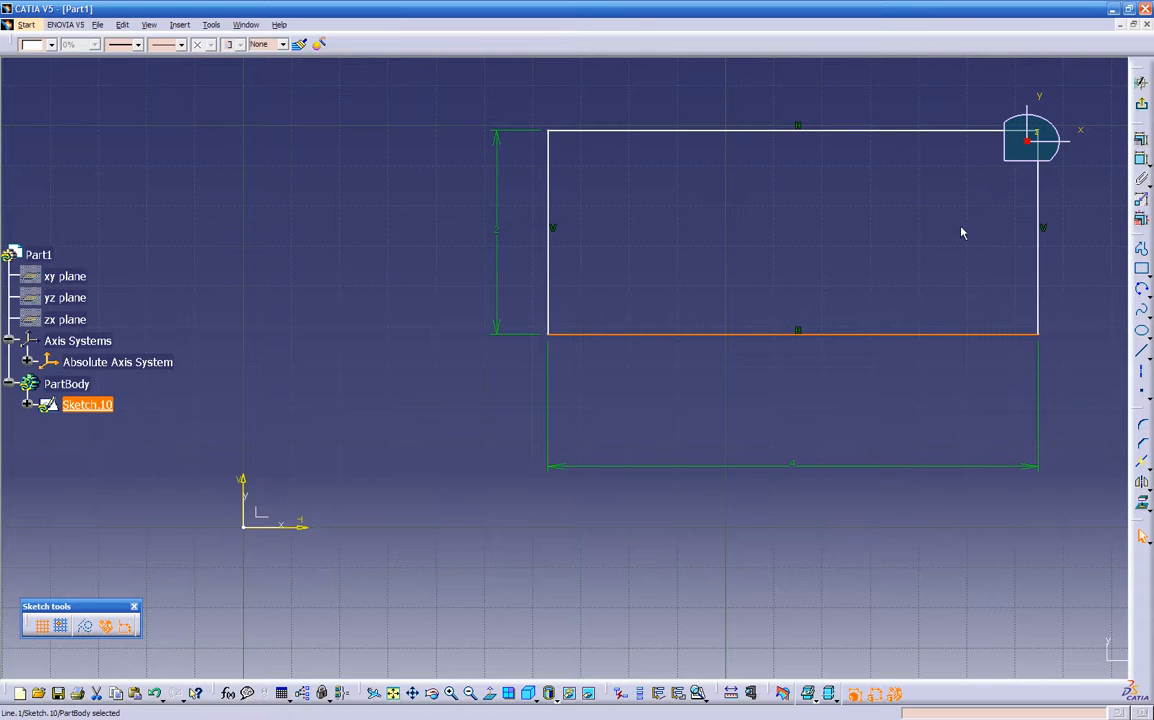
Step: Dimension the vertical distance between the rectangle's bottom edge and the horizontal sketch axis
click(1141, 159)
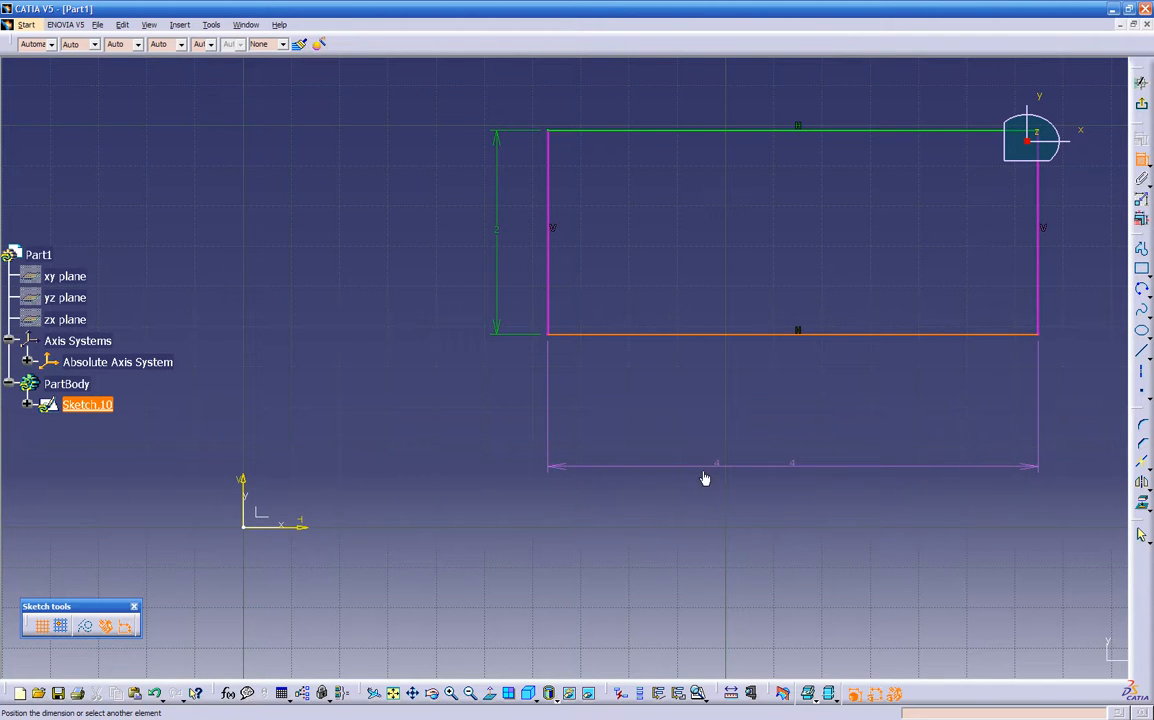
click(302, 529)
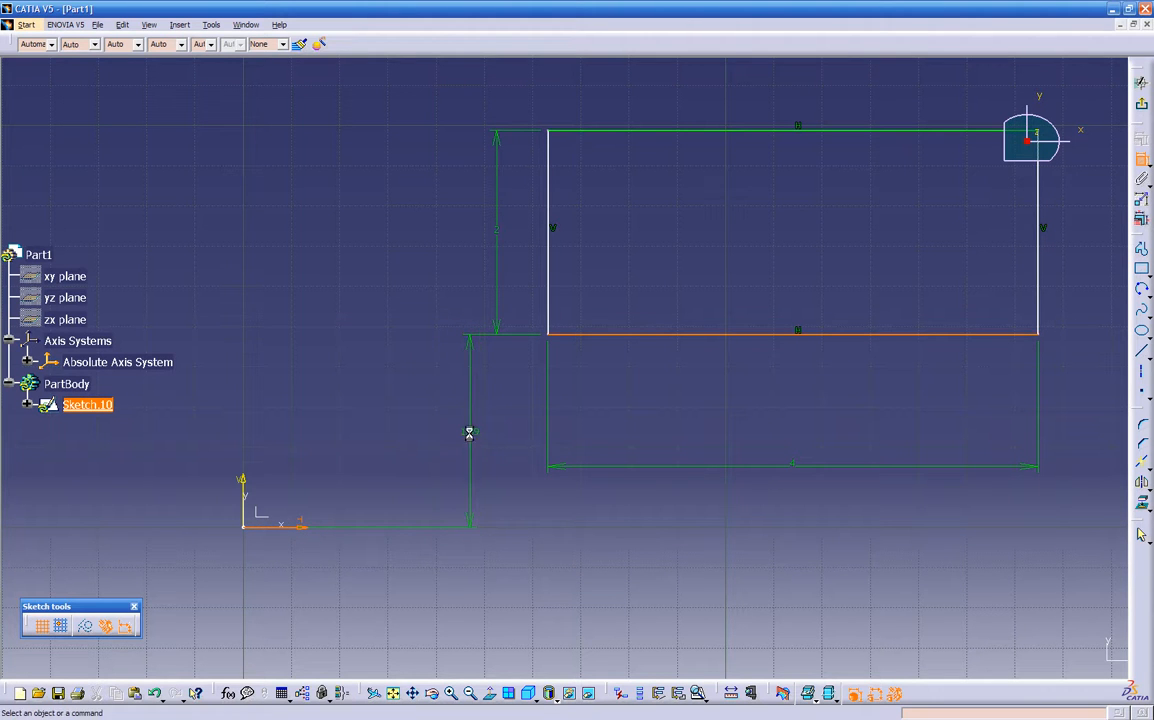
Step: Set the distance between the rectangle's bottom edge and the horizontal sketch axis to 1 in, and shift the rectangle sideways by that edge
click(471, 435)
double_click(471, 433)
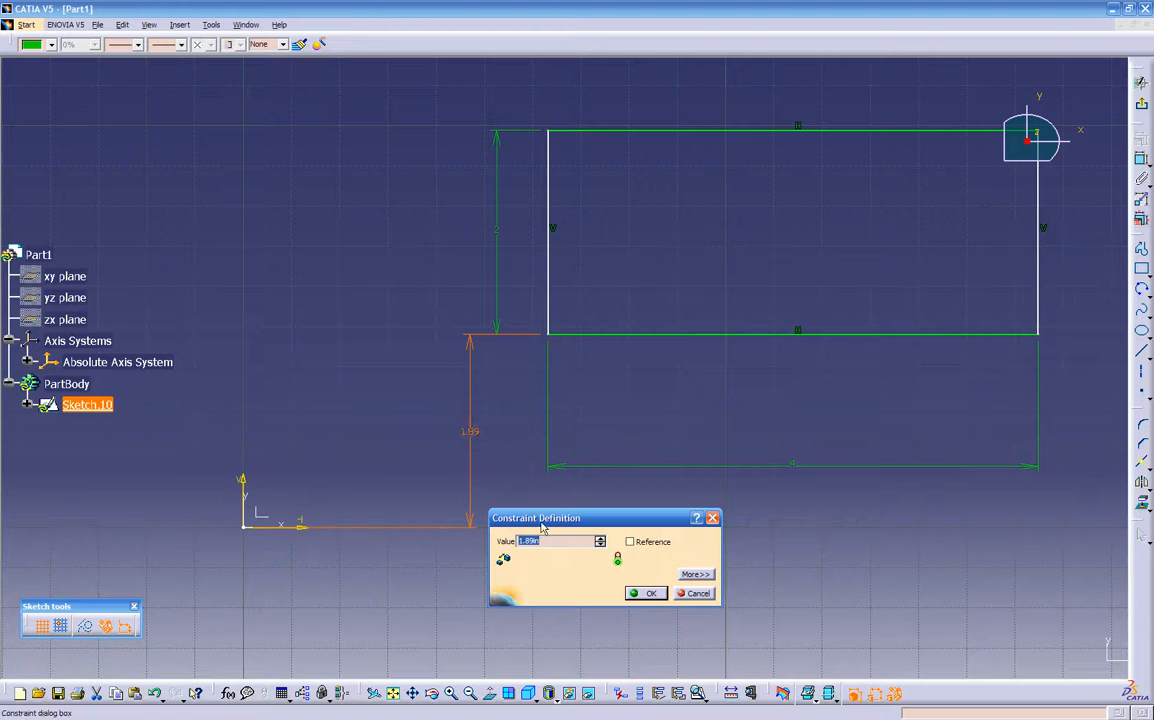
text(1)
key(Return)
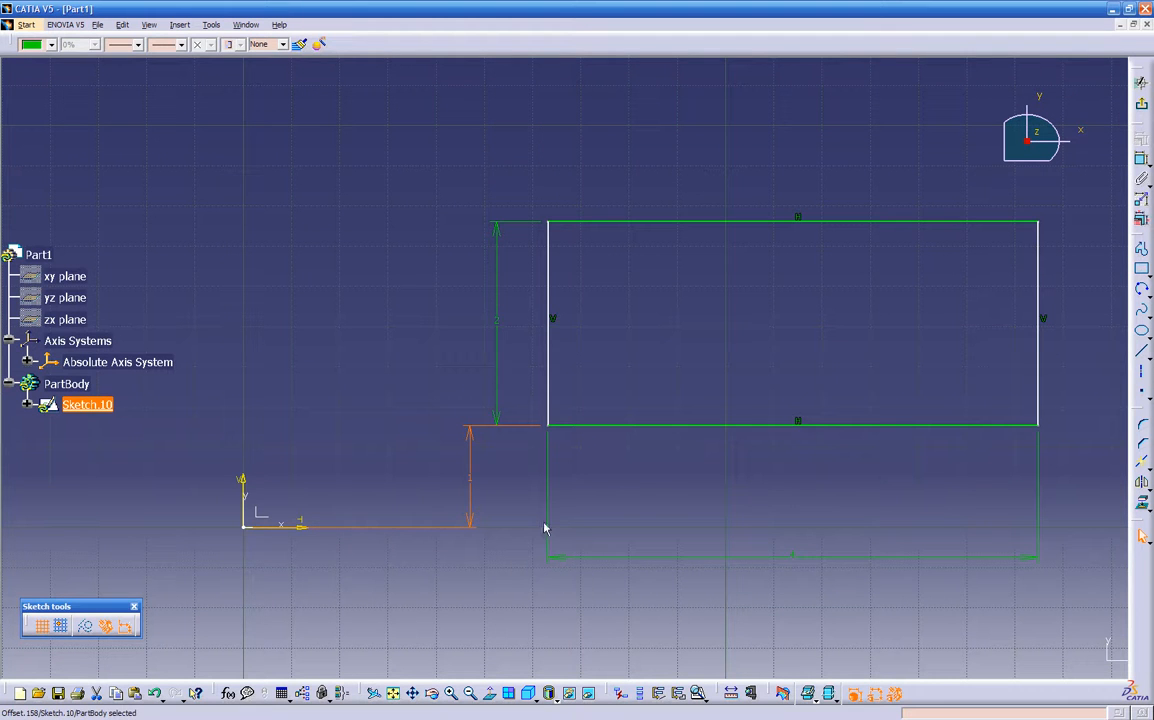
click(607, 515)
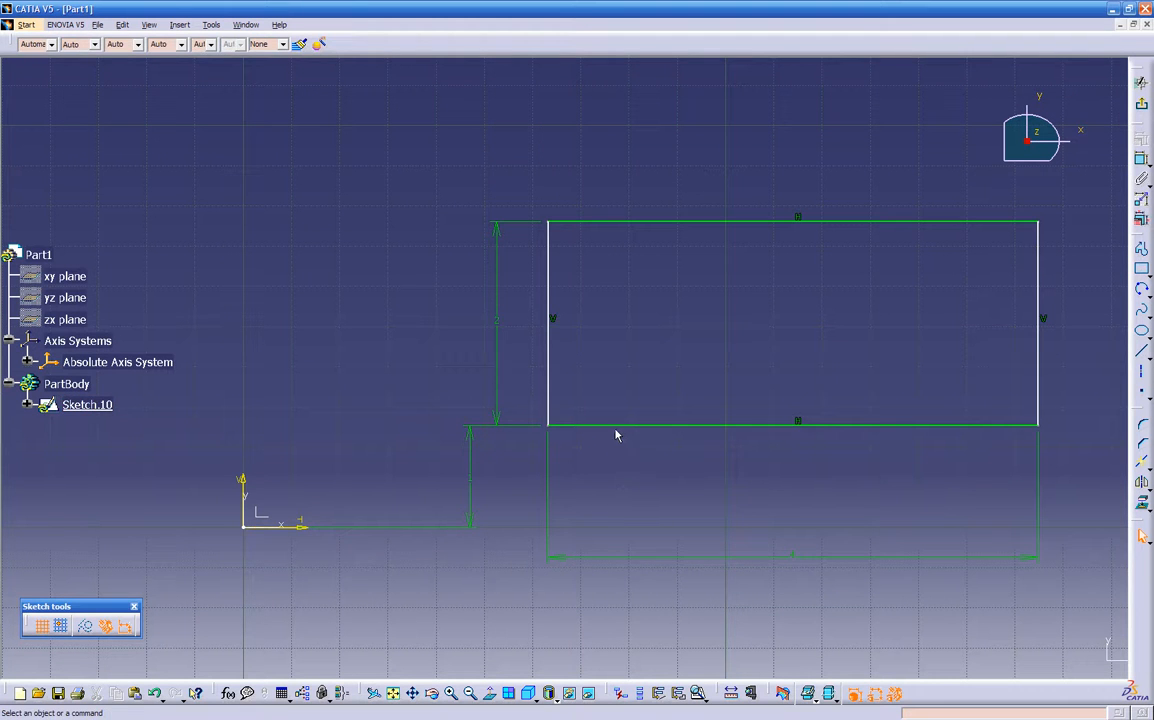
drag(626, 429, 588, 380)
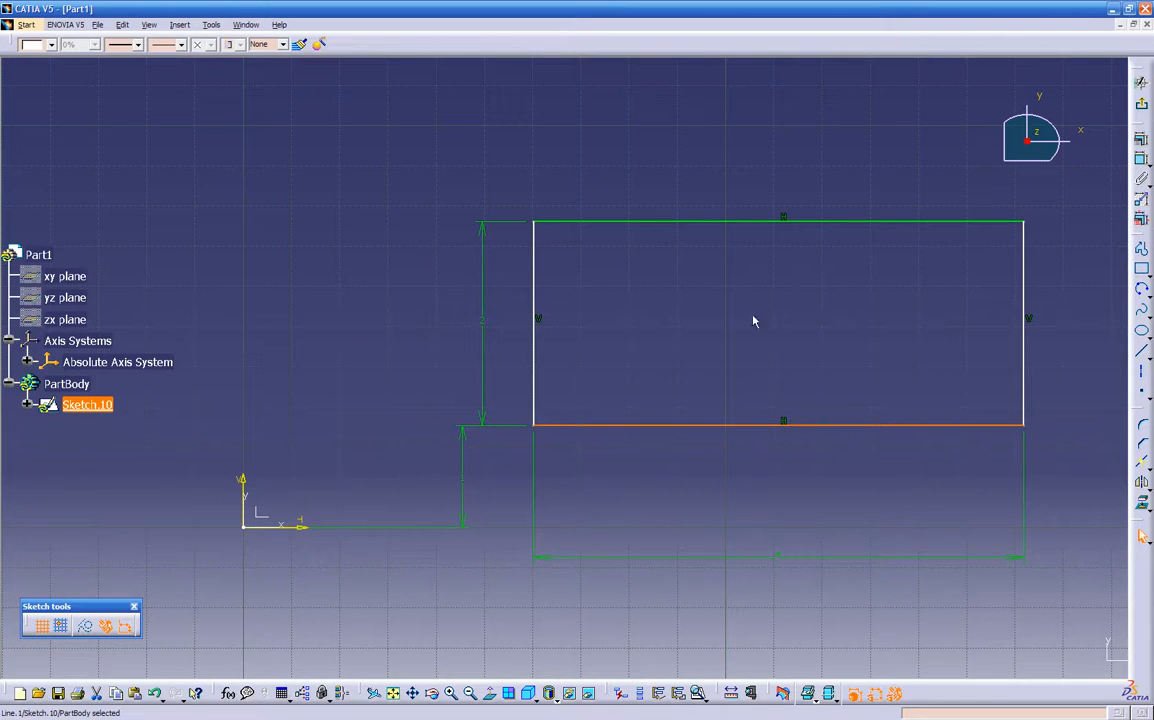
Step: Constrain the rectangle's left edge to be coincident with the vertical sketch axis
click(1141, 158)
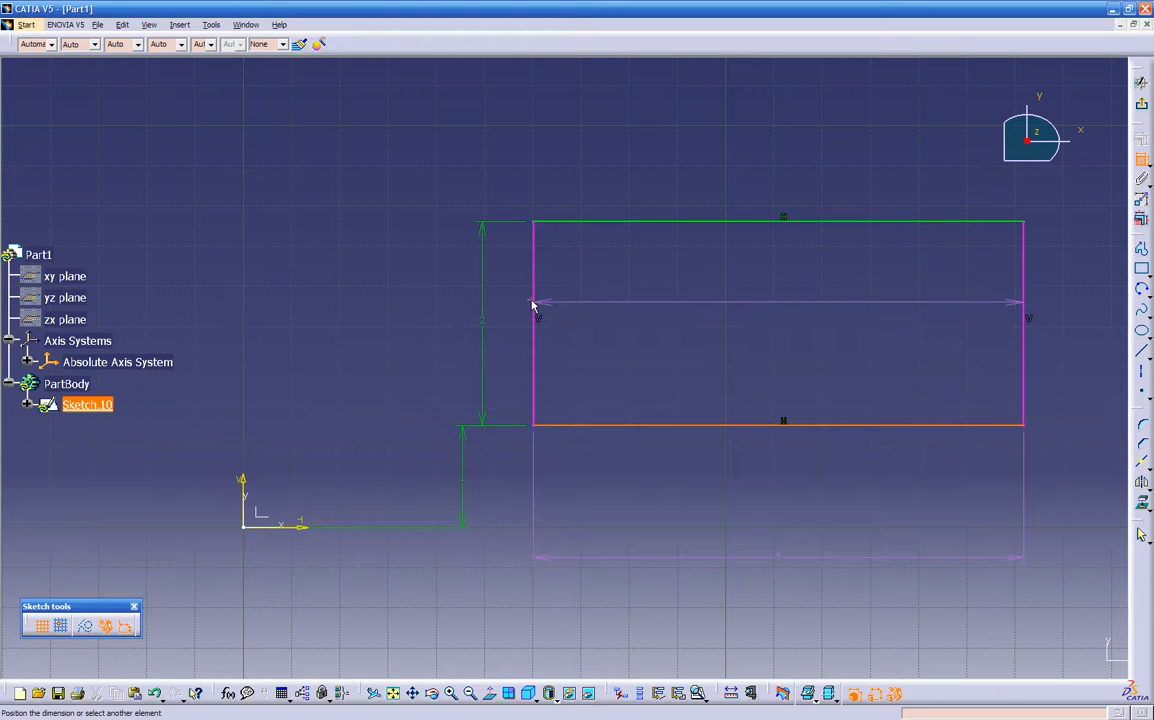
key(Escape)
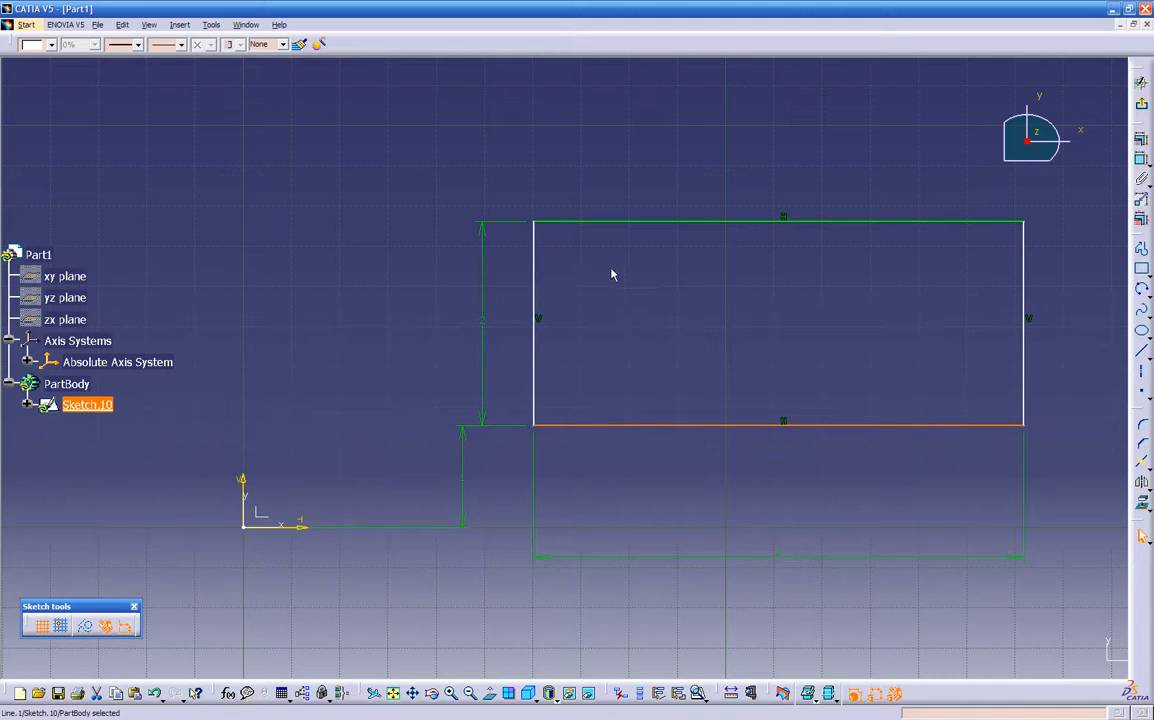
click(541, 294)
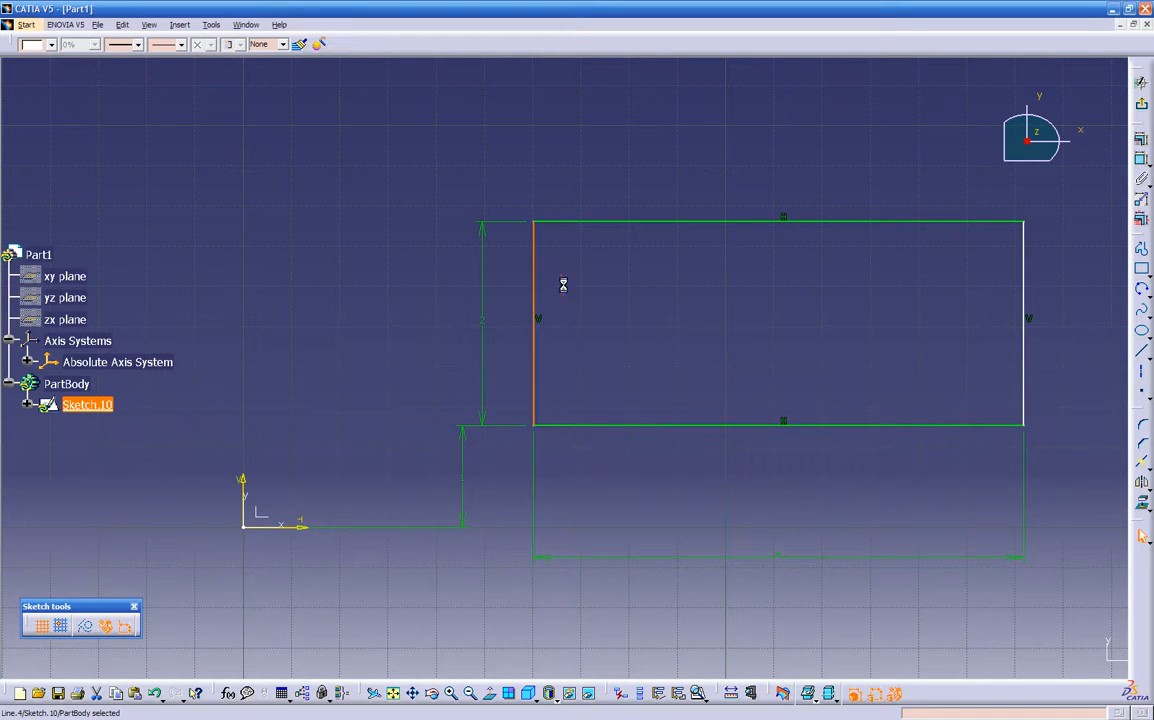
click(1141, 158)
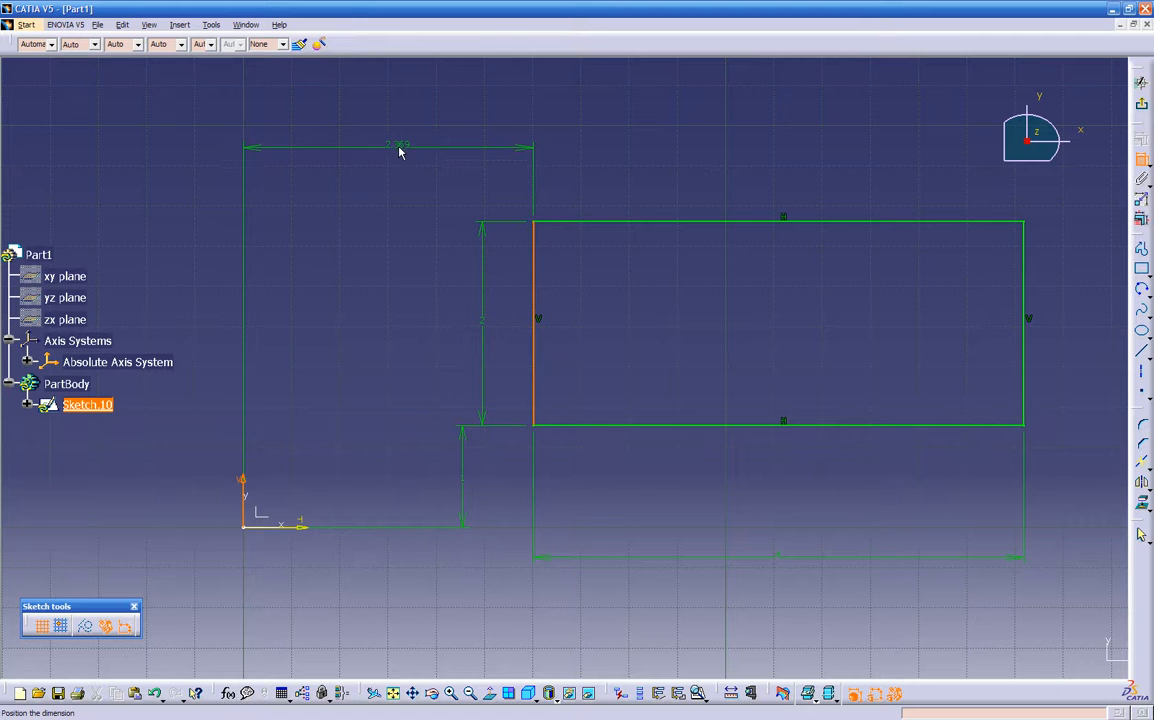
right_click(385, 145)
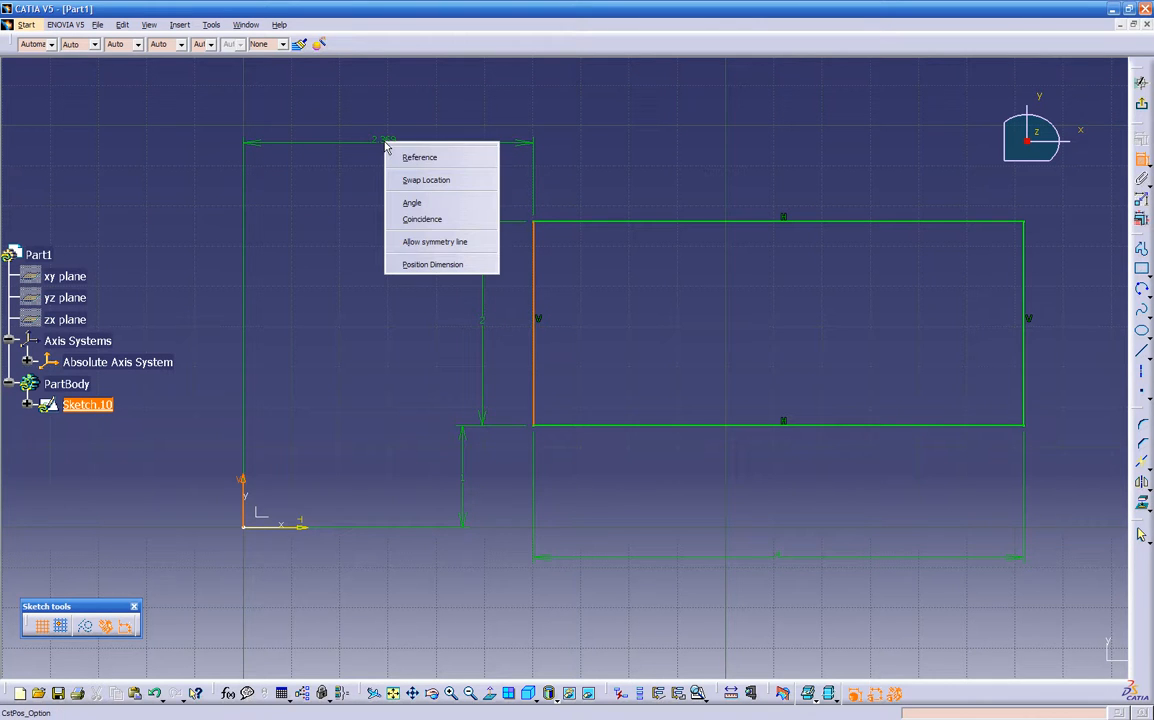
click(410, 215)
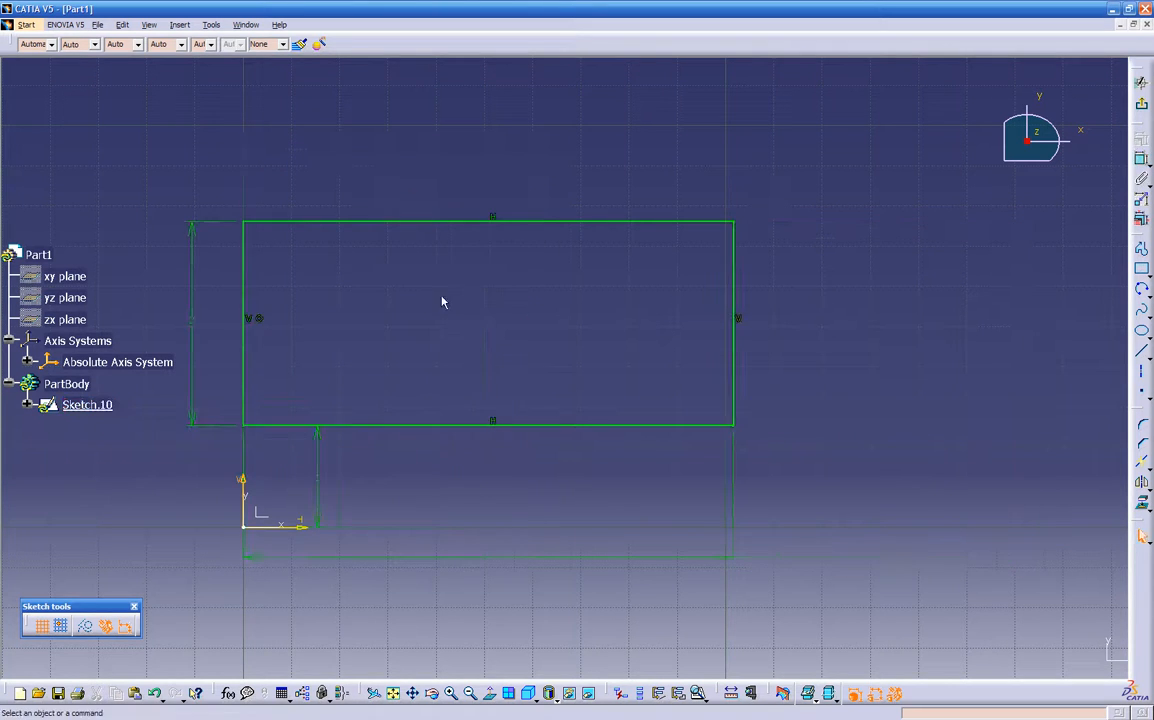
Step: Test the rectangle's constraints by trying to move its bottom, top and left edges
middle_drag(436, 496, 575, 467)
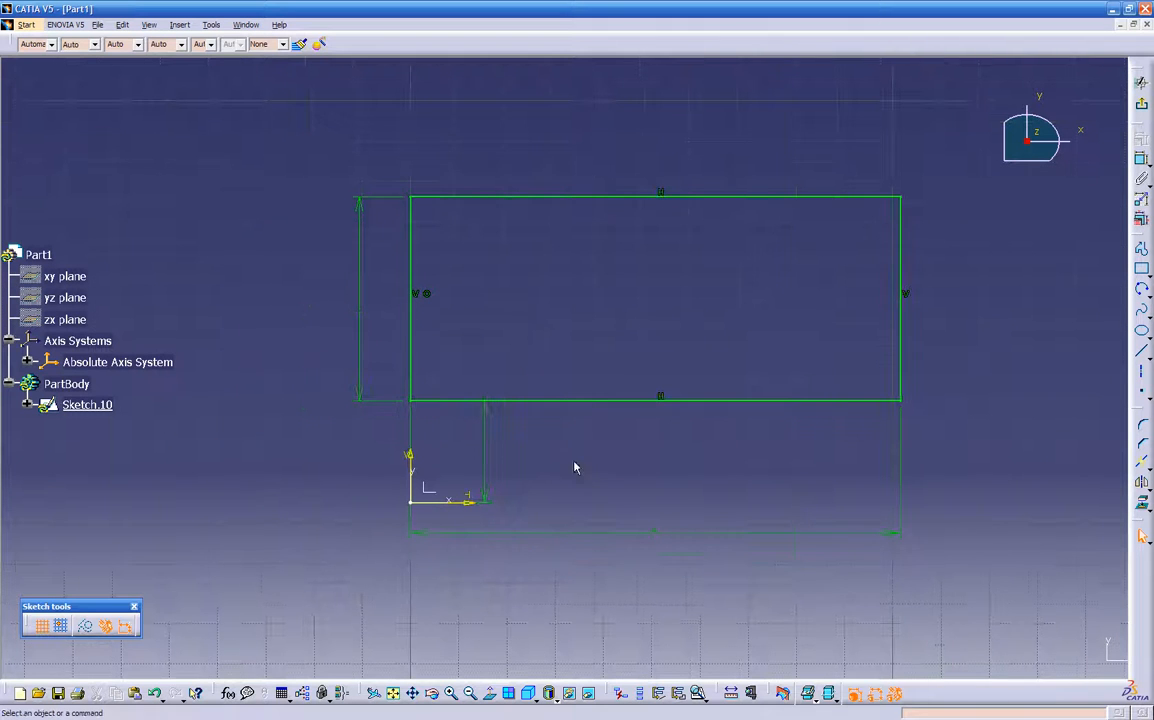
click(588, 401)
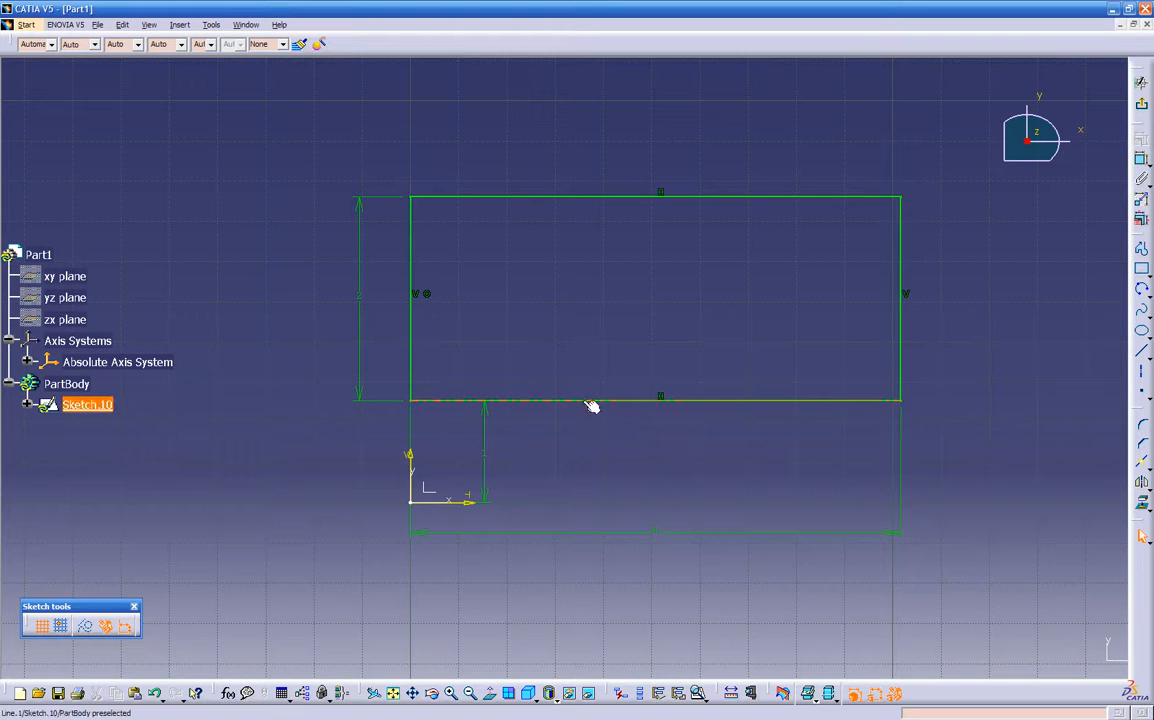
click(571, 197)
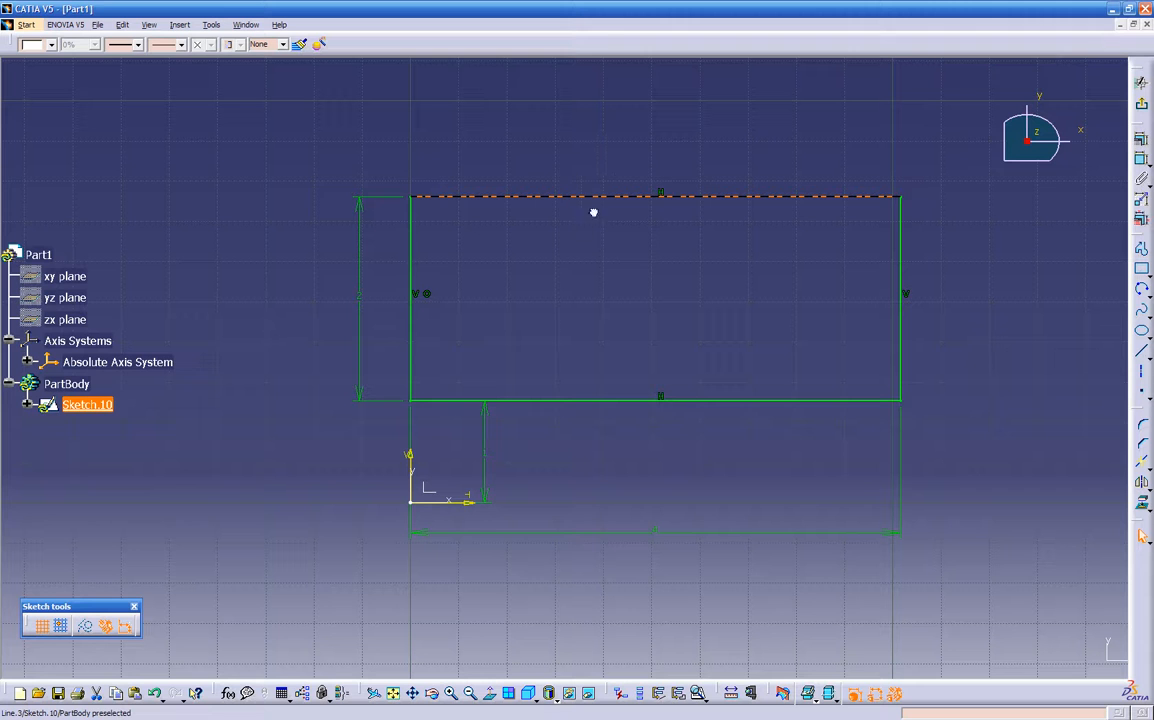
click(472, 197)
click(410, 232)
click(588, 281)
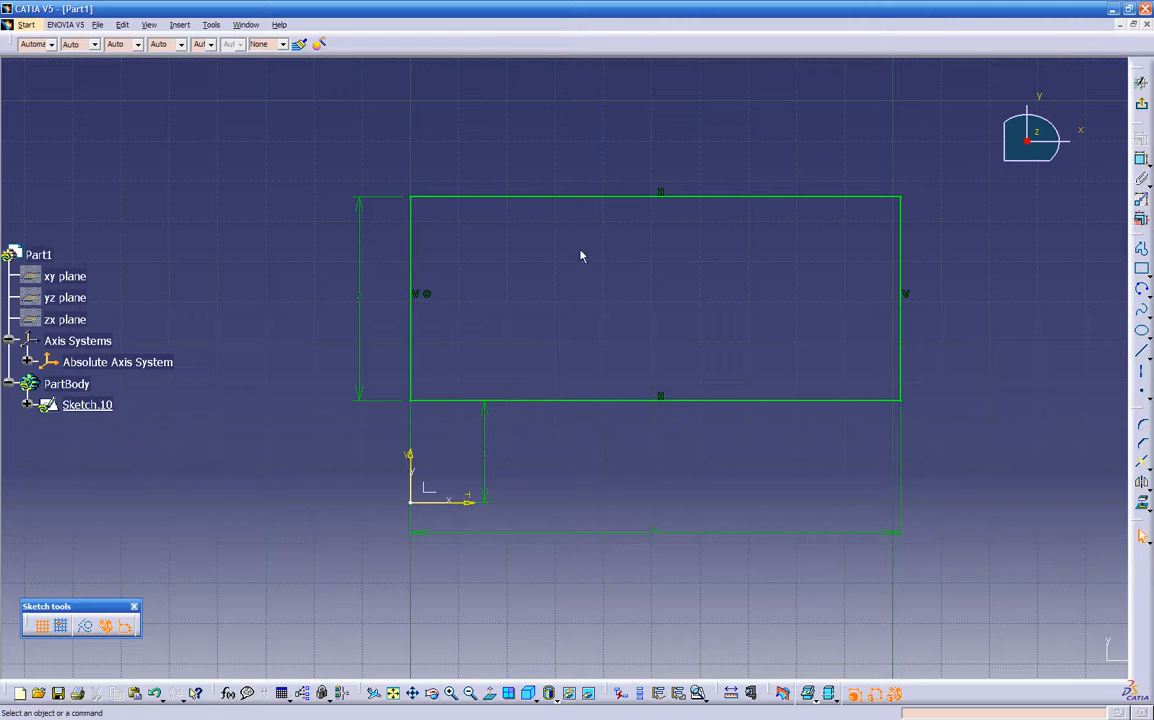
Step: Round the rectangle's upper-right corner with a 0.25 in radius
middle_drag(785, 300, 639, 330)
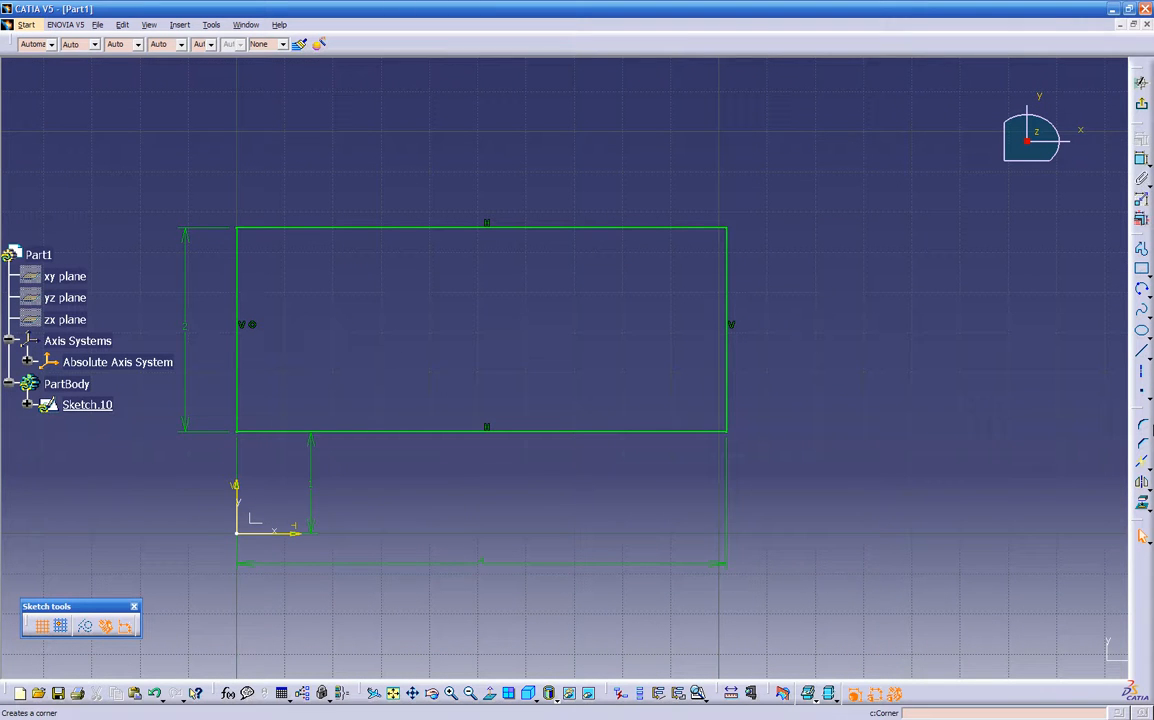
click(1144, 428)
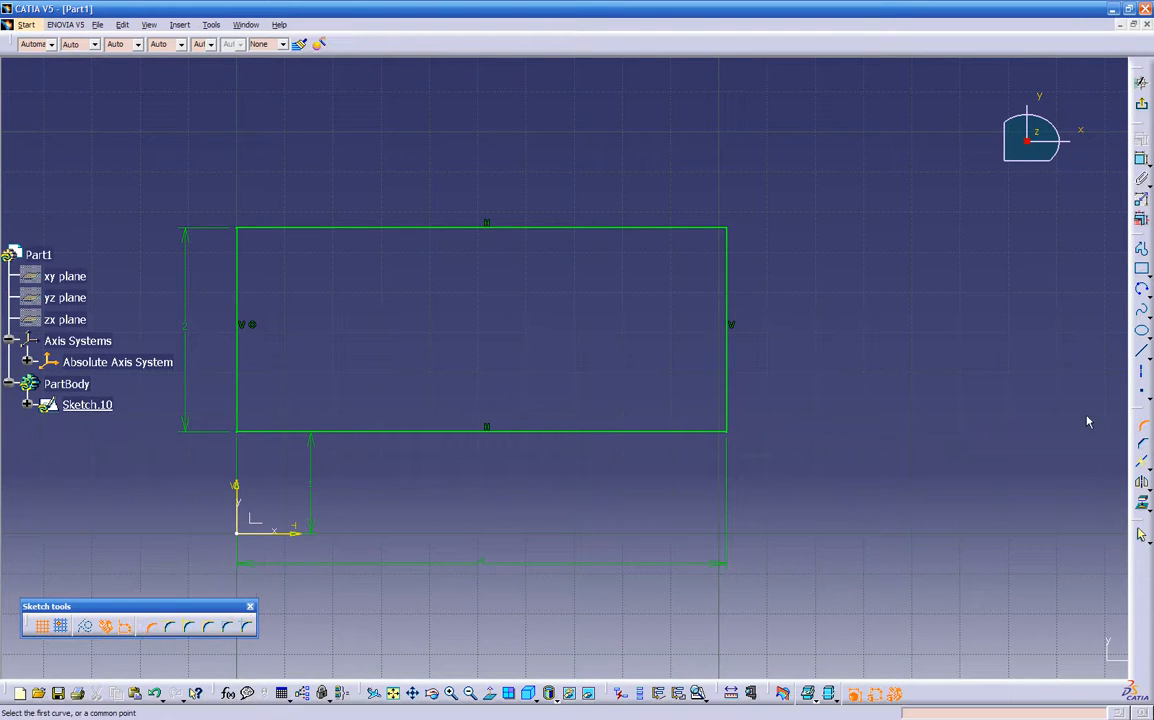
click(727, 256)
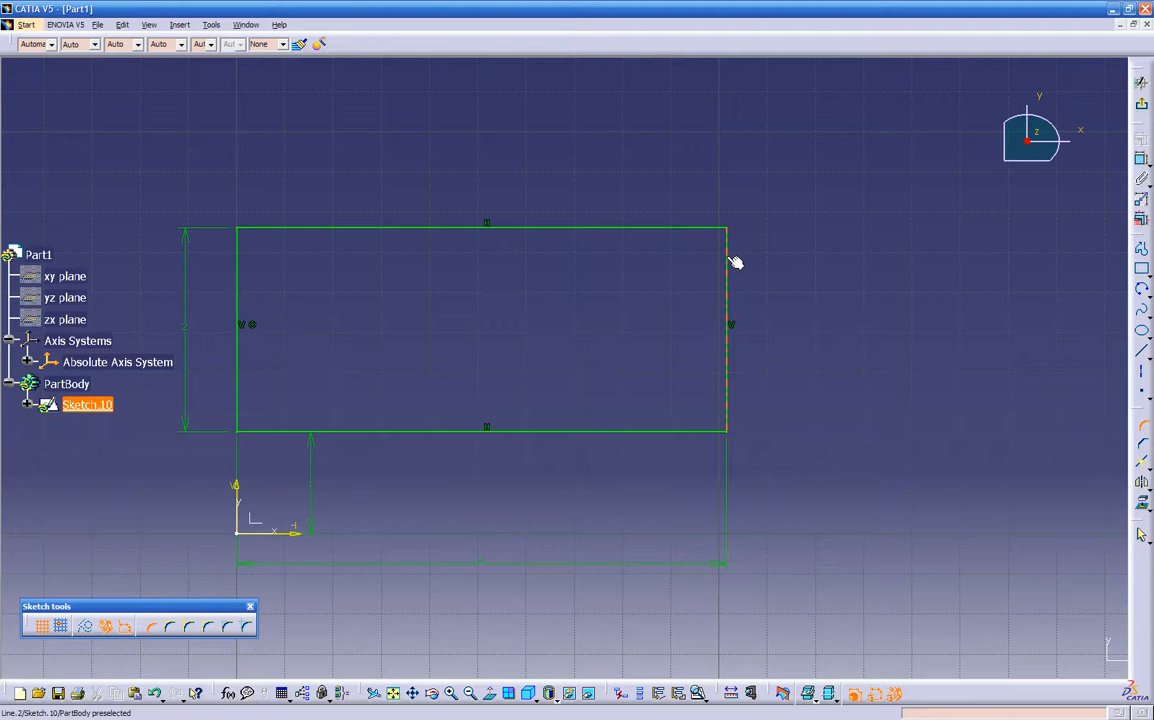
click(690, 229)
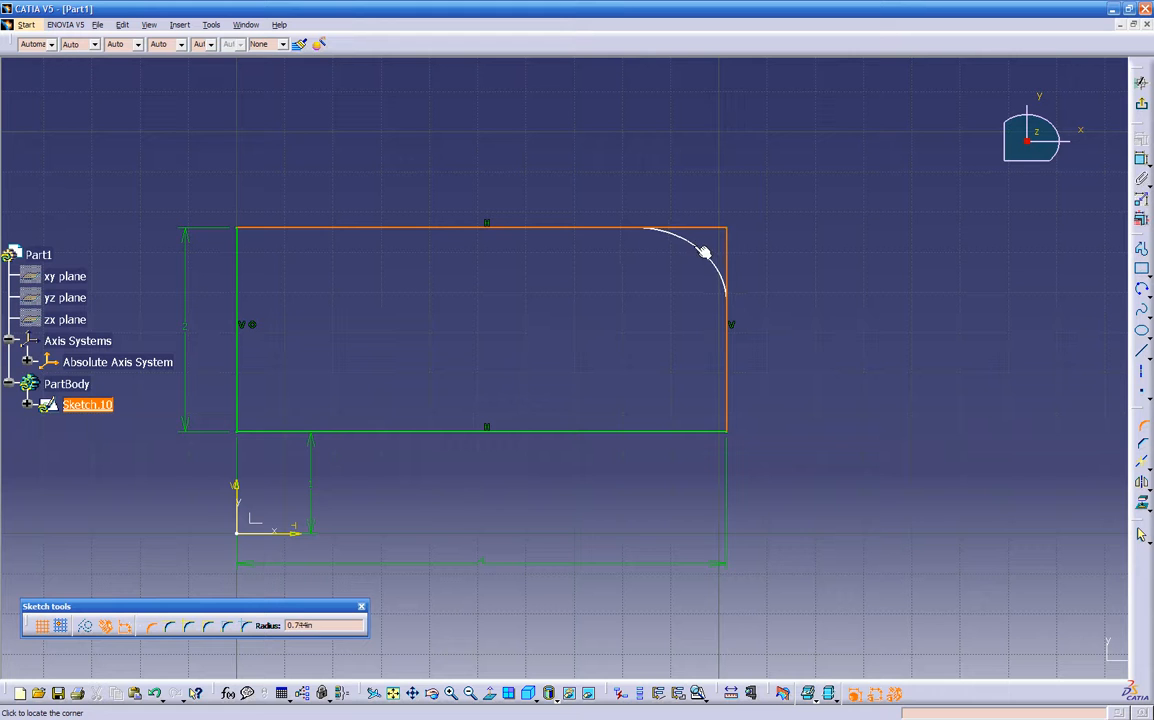
click(312, 628)
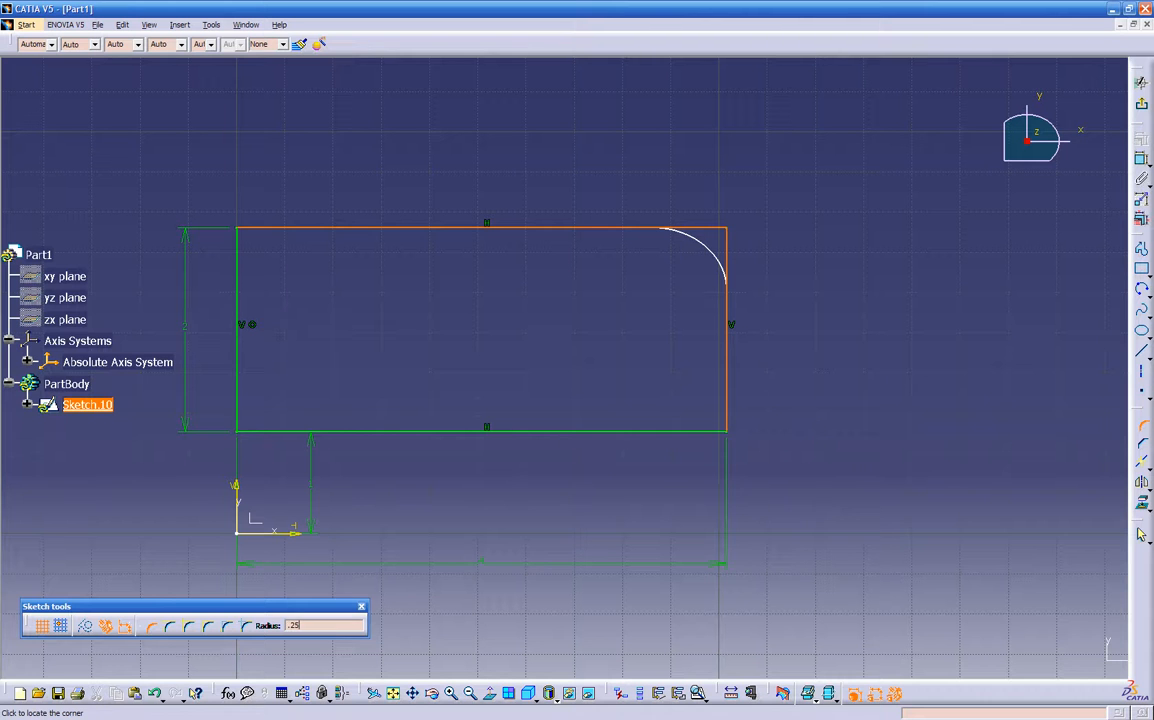
click(700, 242)
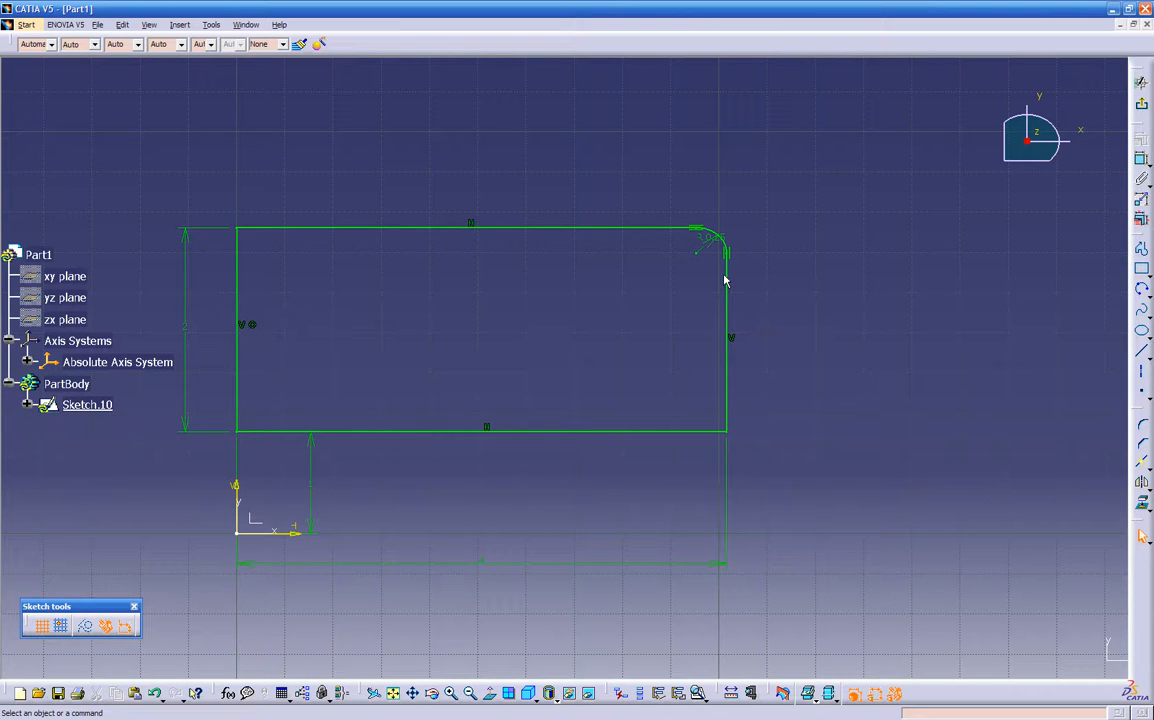
click(730, 387)
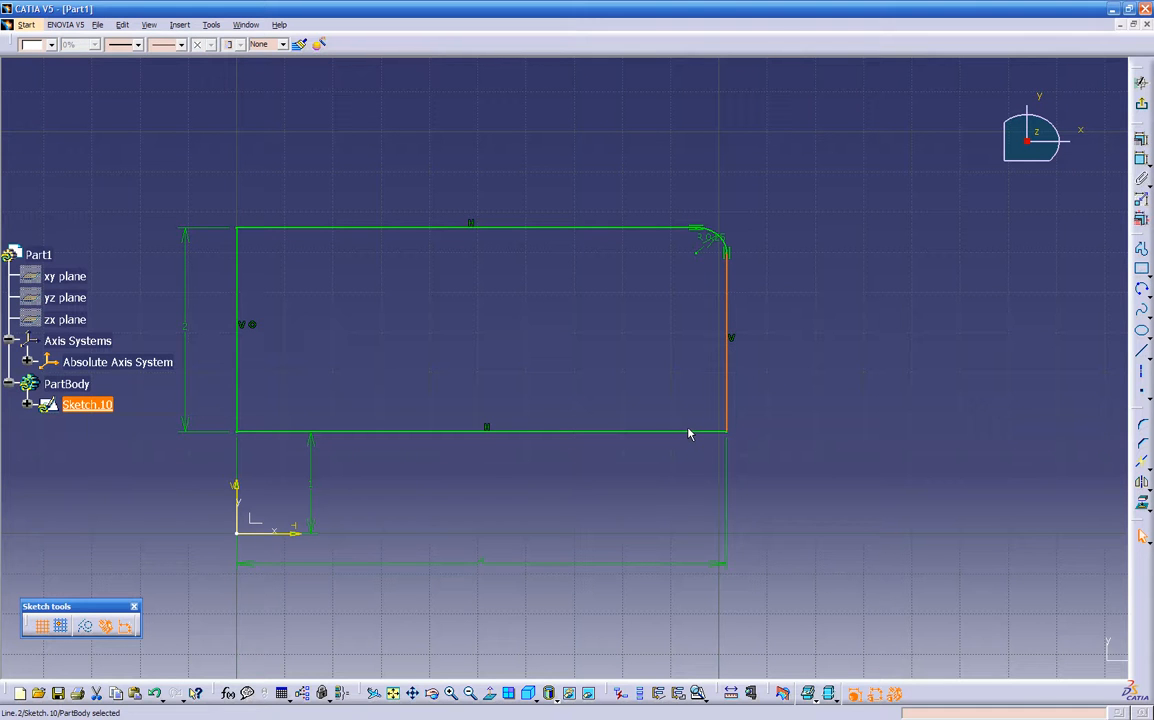
click(680, 431)
ctrl+click(730, 415)
click(1142, 425)
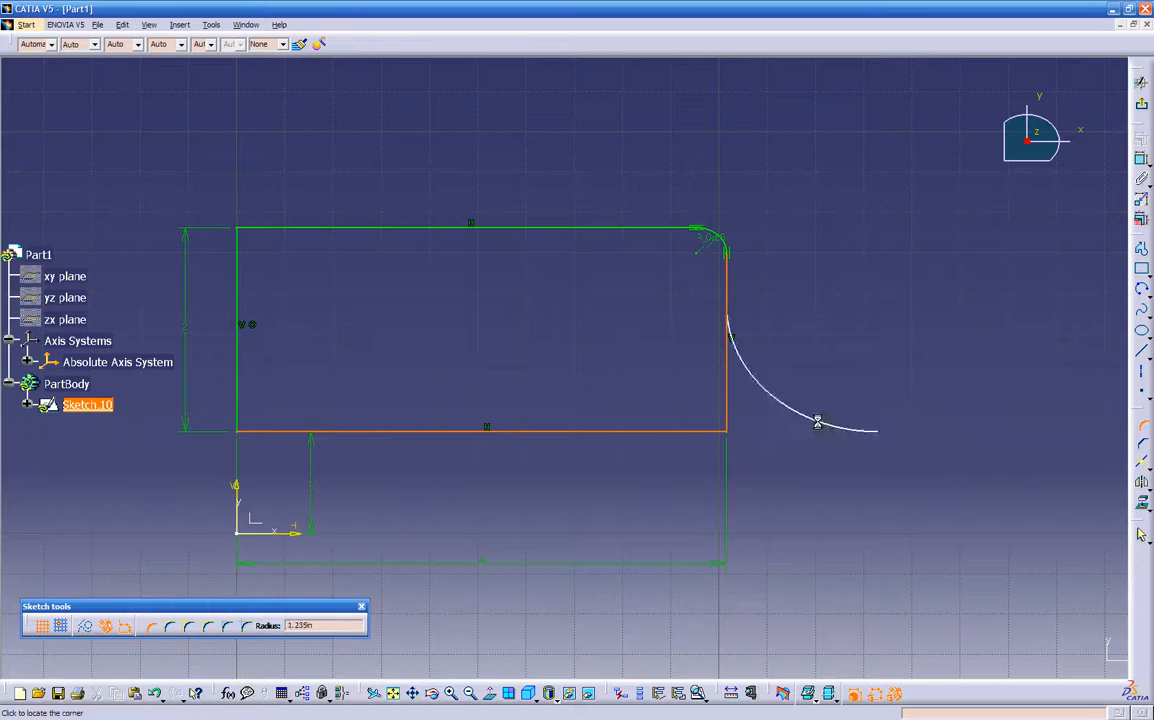
click(710, 408)
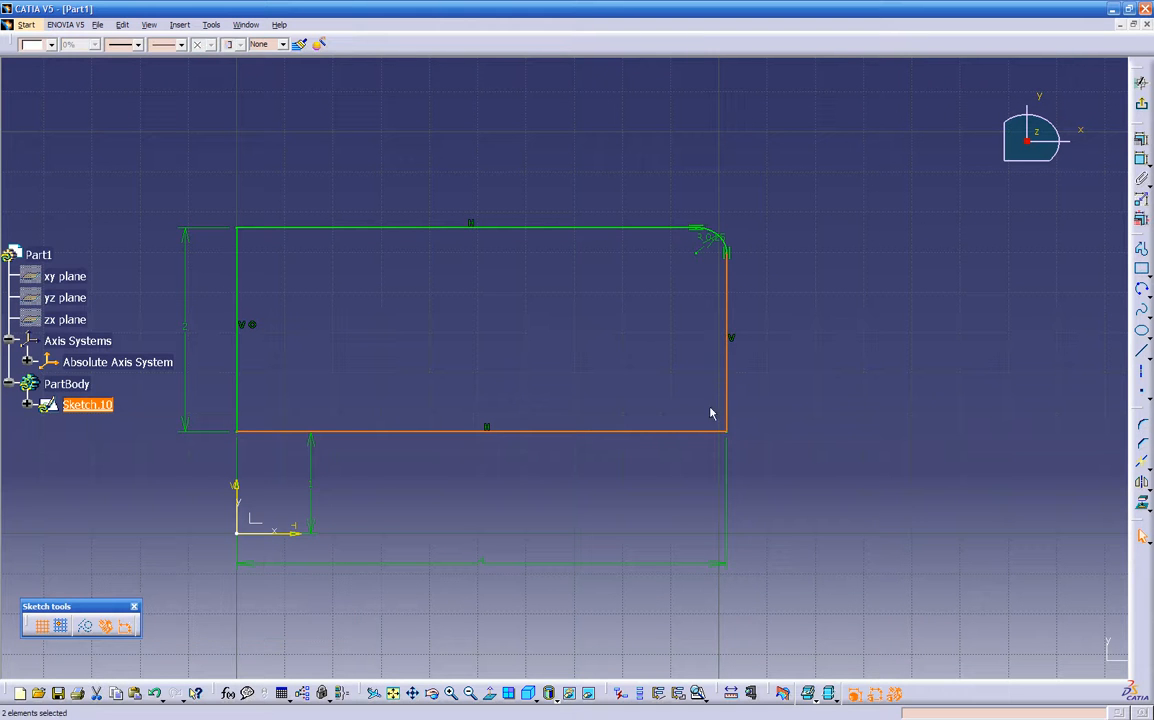
Step: Round the rectangle's lower-right corner from its corner point and set the corner radius to 0.25 in
drag(694, 450, 676, 470)
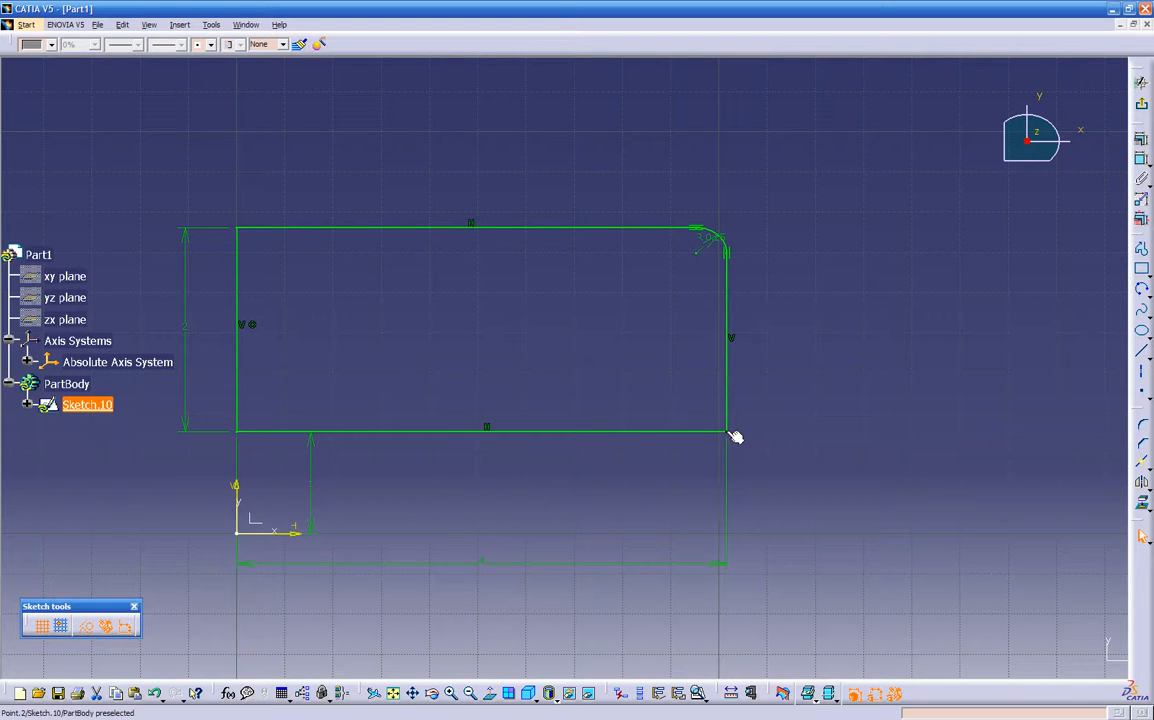
click(1141, 427)
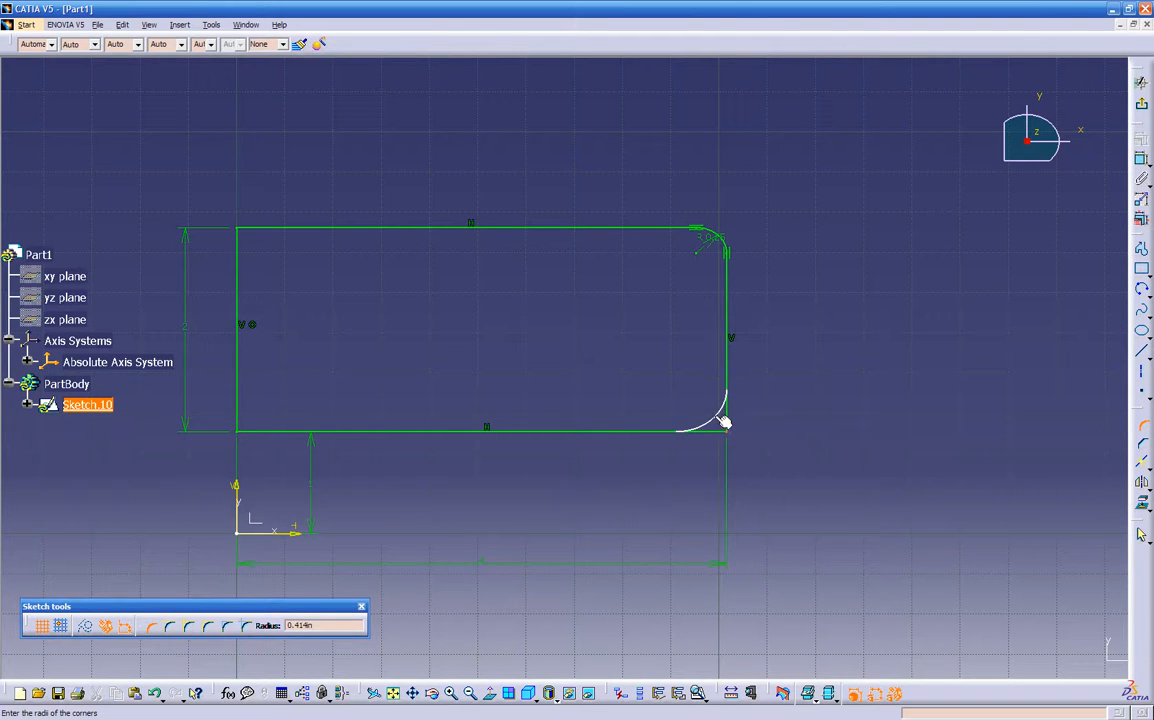
click(721, 421)
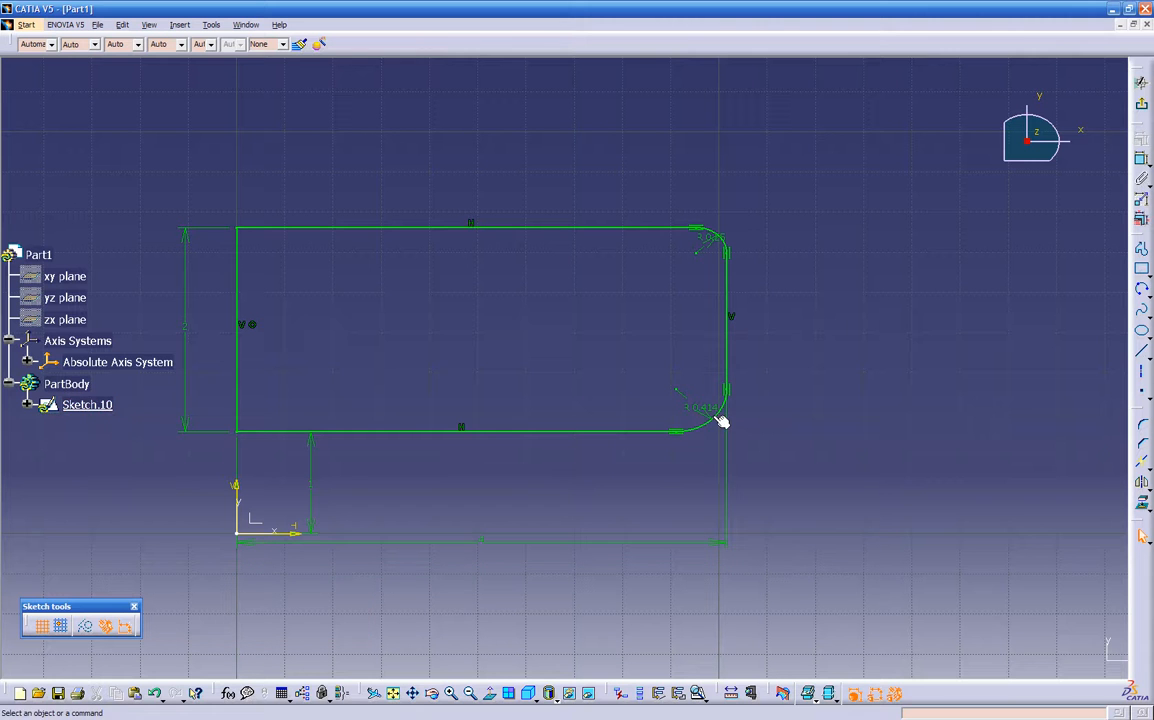
double_click(700, 407)
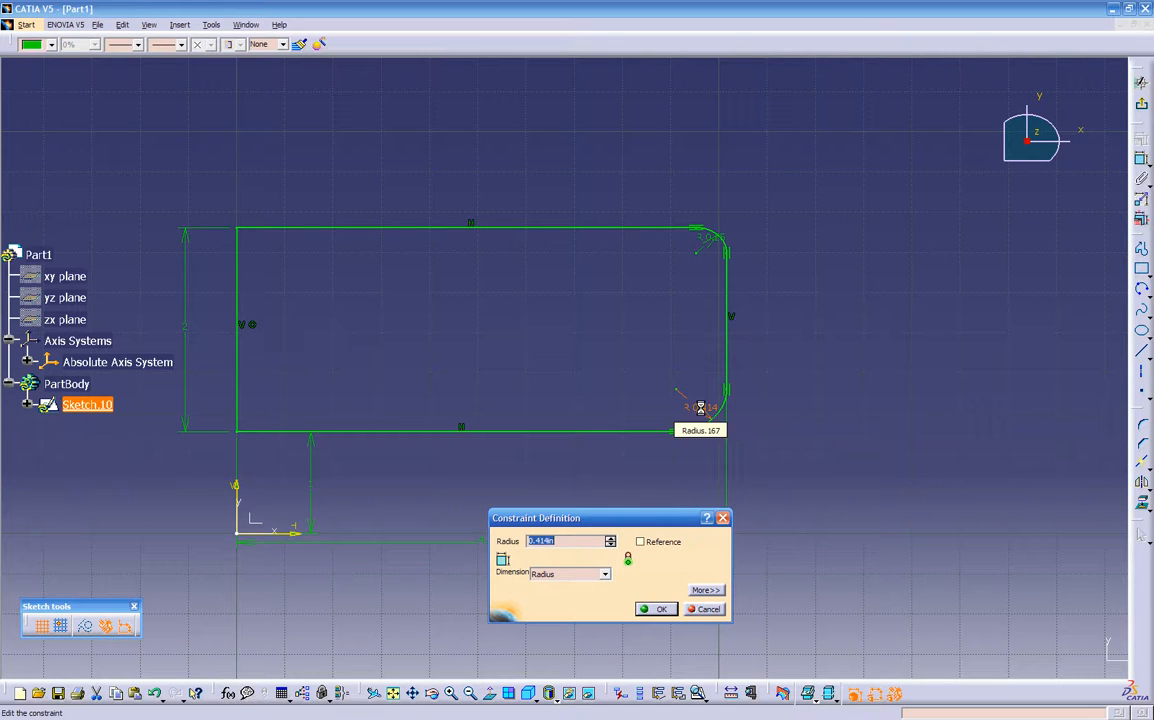
text(.25)
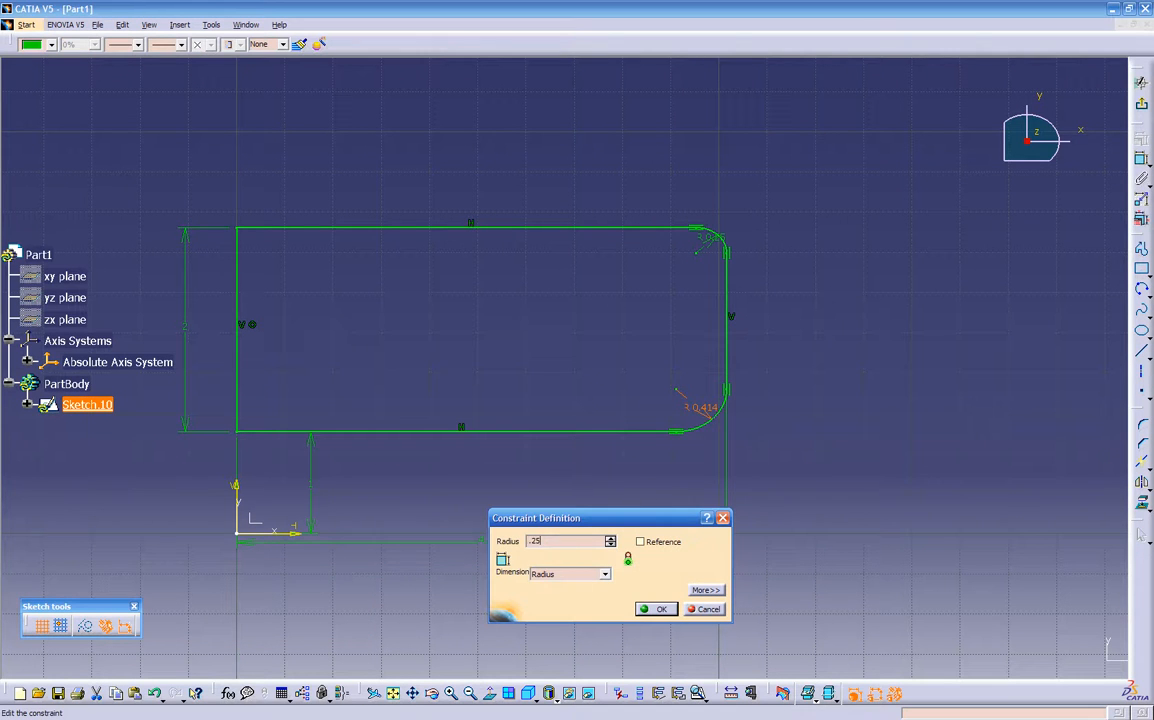
key(Return)
click(520, 497)
Step: Round both left corners of the rectangle in one Corner operation with a 0.25 in radius
mouse_move(520, 497)
middle_down()
mouse_move(626, 507)
mouse_move(461, 261)
mouse_move(593, 484)
mouse_move(672, 505)
mouse_move(641, 503)
middle_up()
mouse_move(364, 181)
mouse_down()
mouse_move(507, 433)
mouse_move(538, 440)
mouse_up()
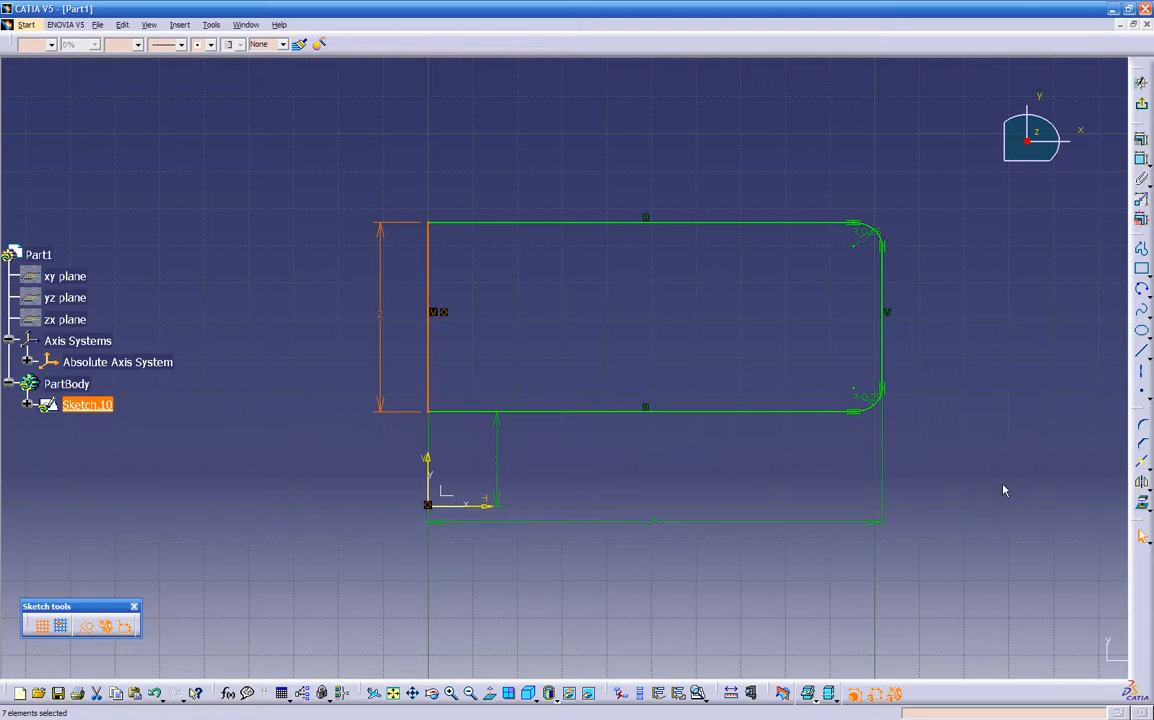
click(1144, 427)
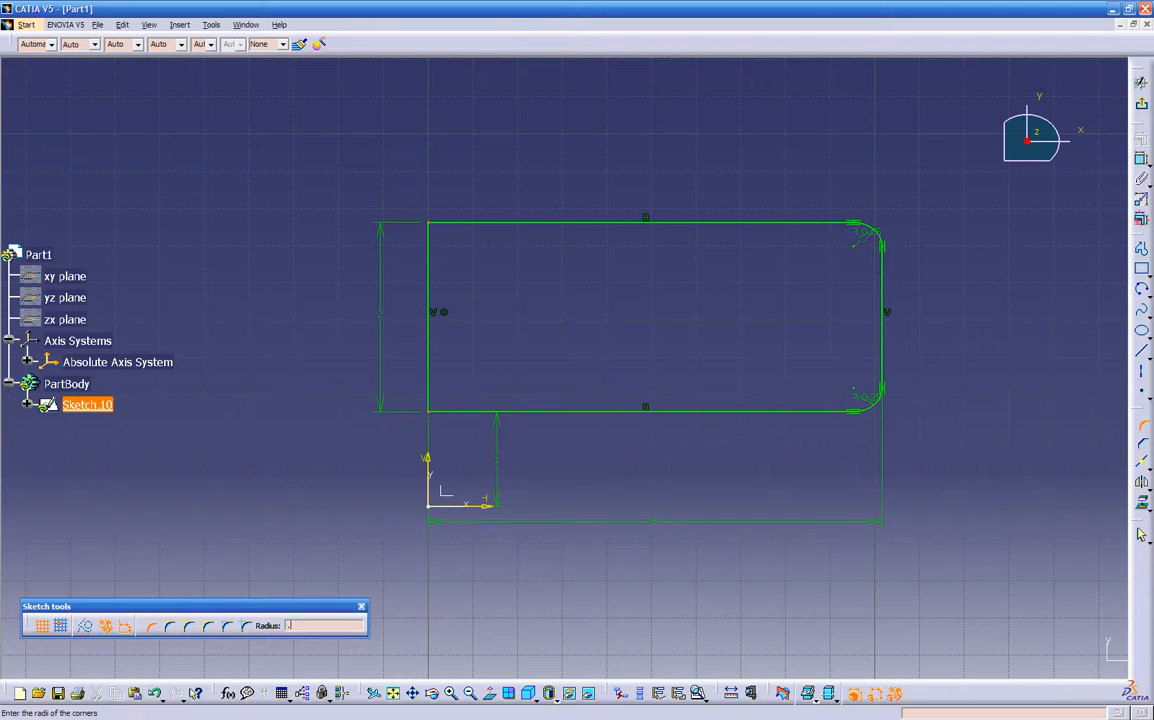
key(Return)
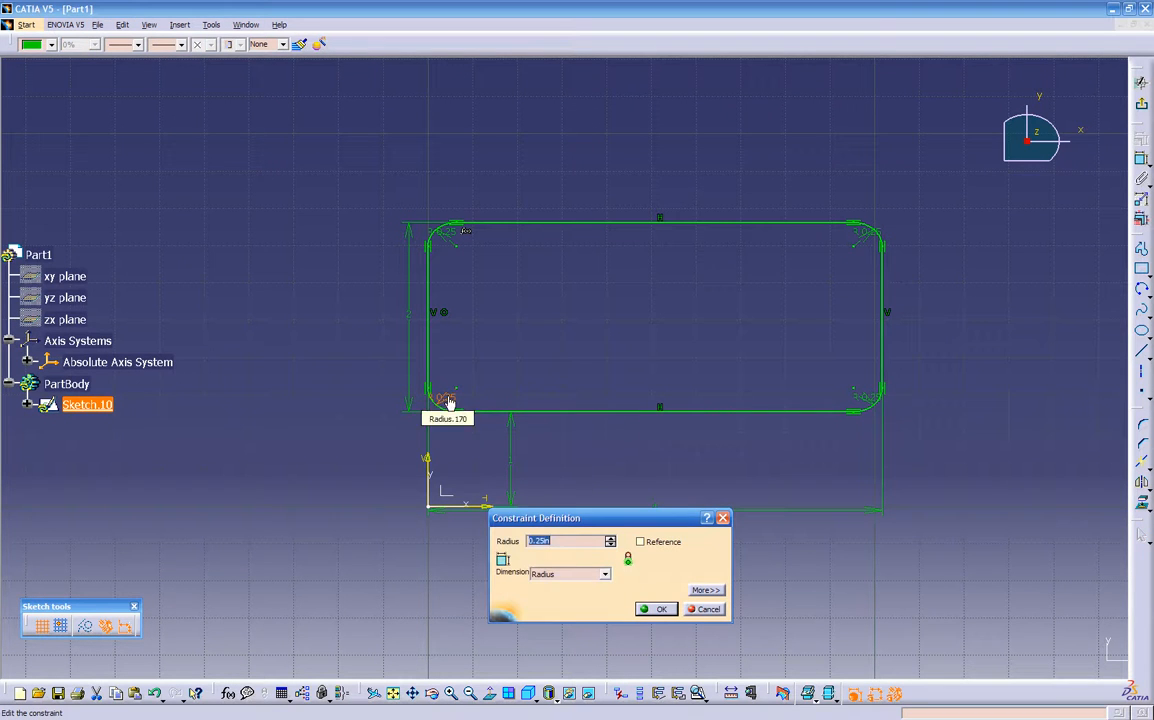
Step: Try a radius of 0.5 in and a radius of 0.3 in on the lower-left corner's radius dimension
text(0.5)
key(Return)
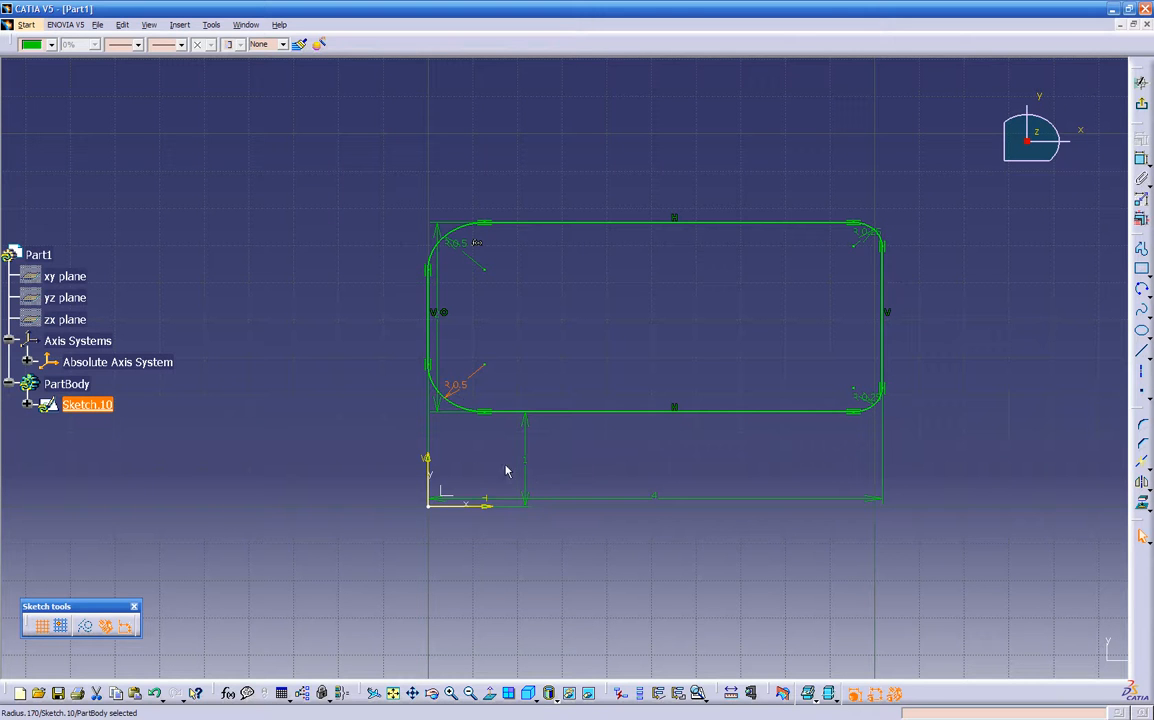
double_click(455, 384)
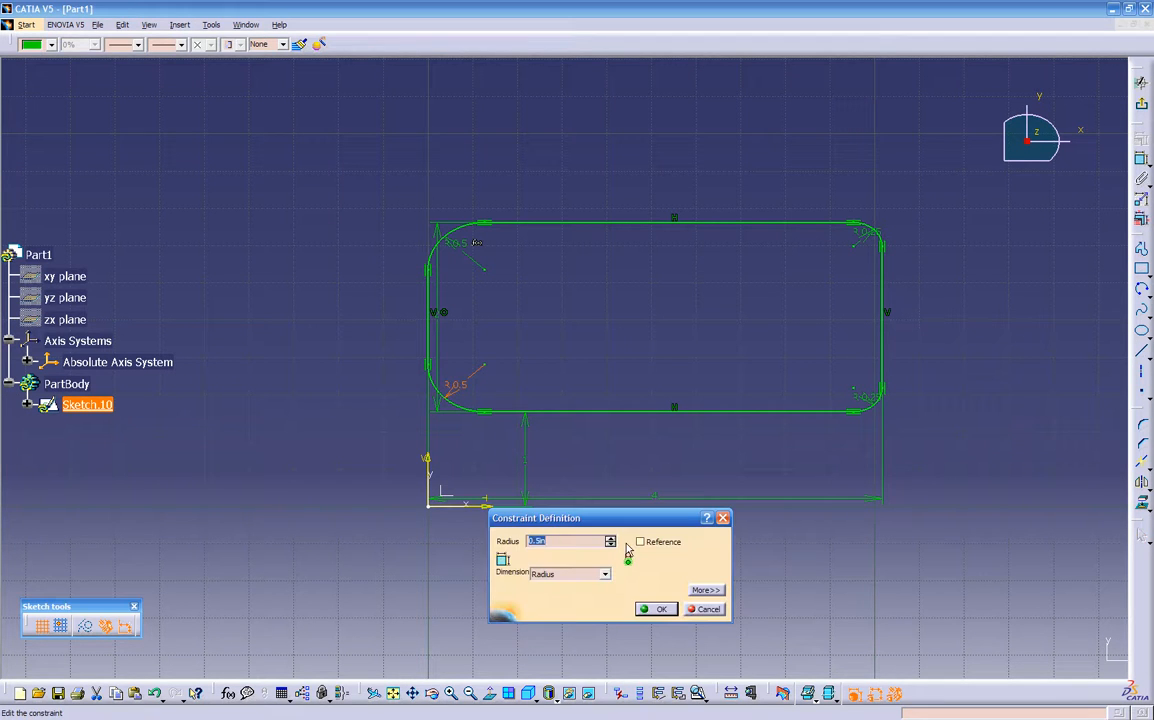
text(0.3)
key(Return)
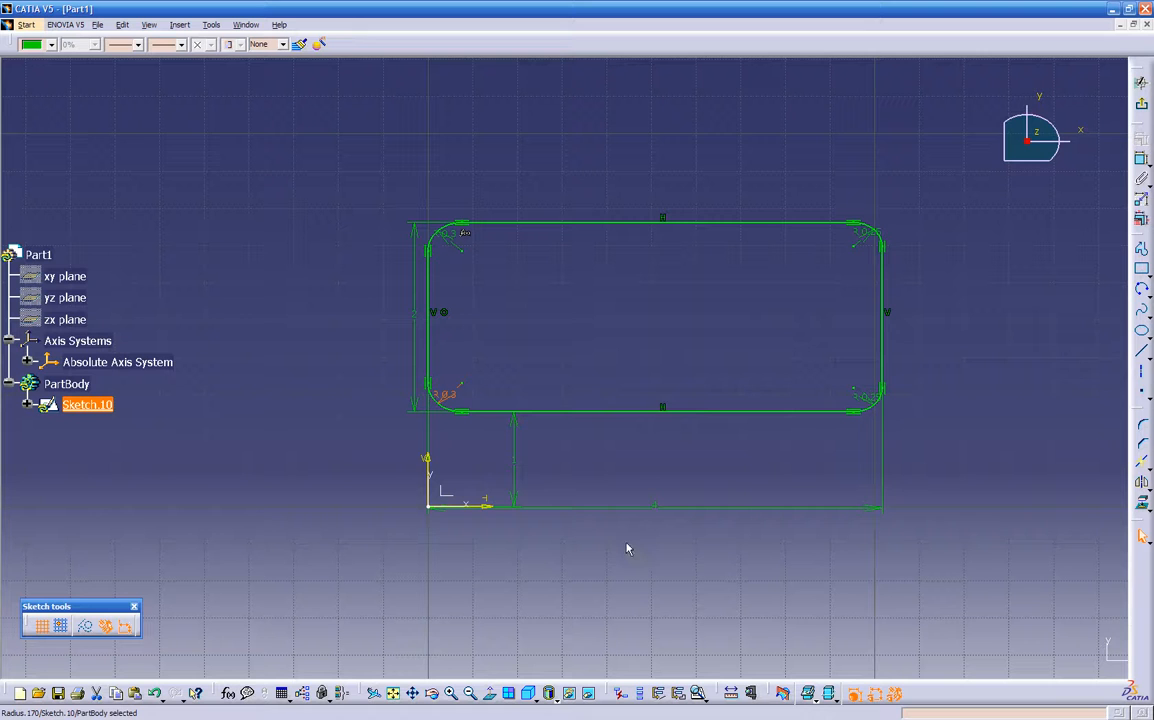
Step: Set the lower-left corner's radius dimension to 0.25 in
double_click(446, 393)
text(.25)
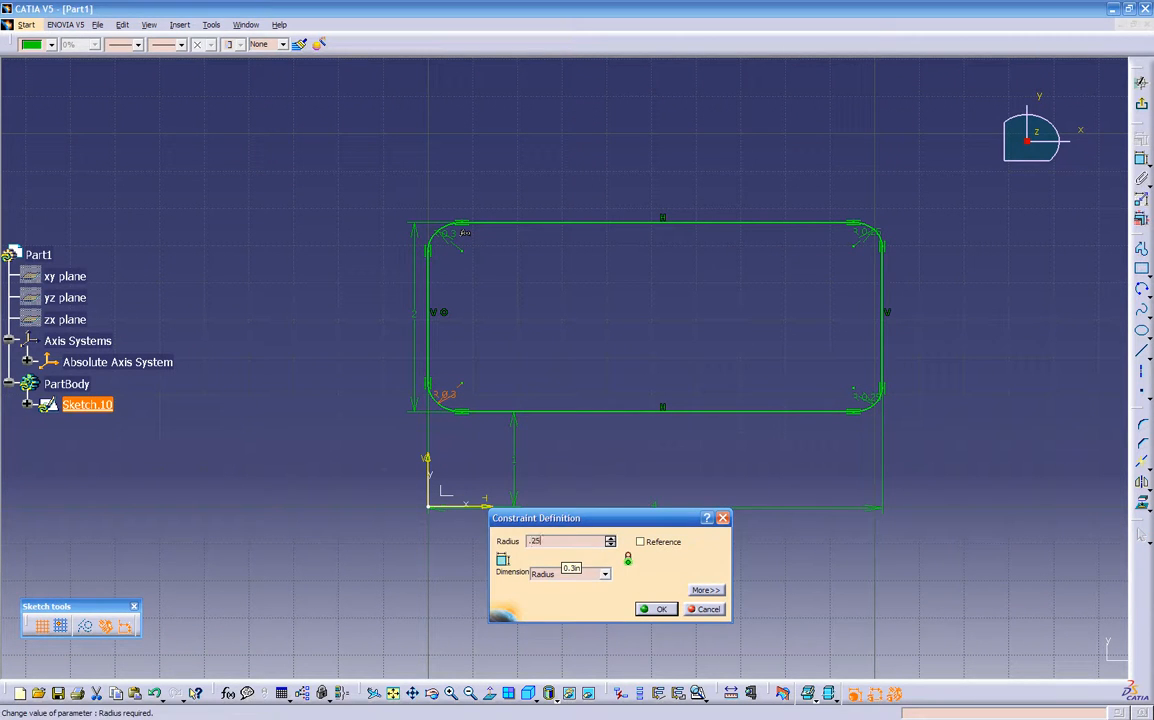
key(Return)
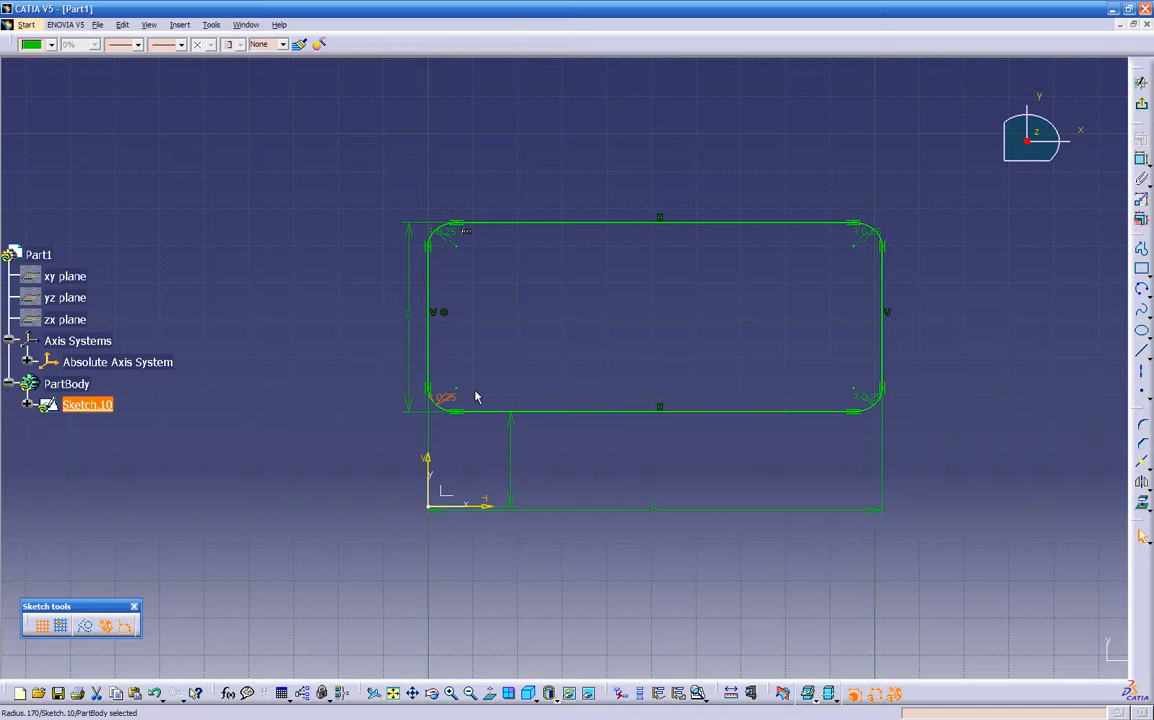
Step: Exit the rounded rectangle's sketch and return to the 3D part
click(429, 290)
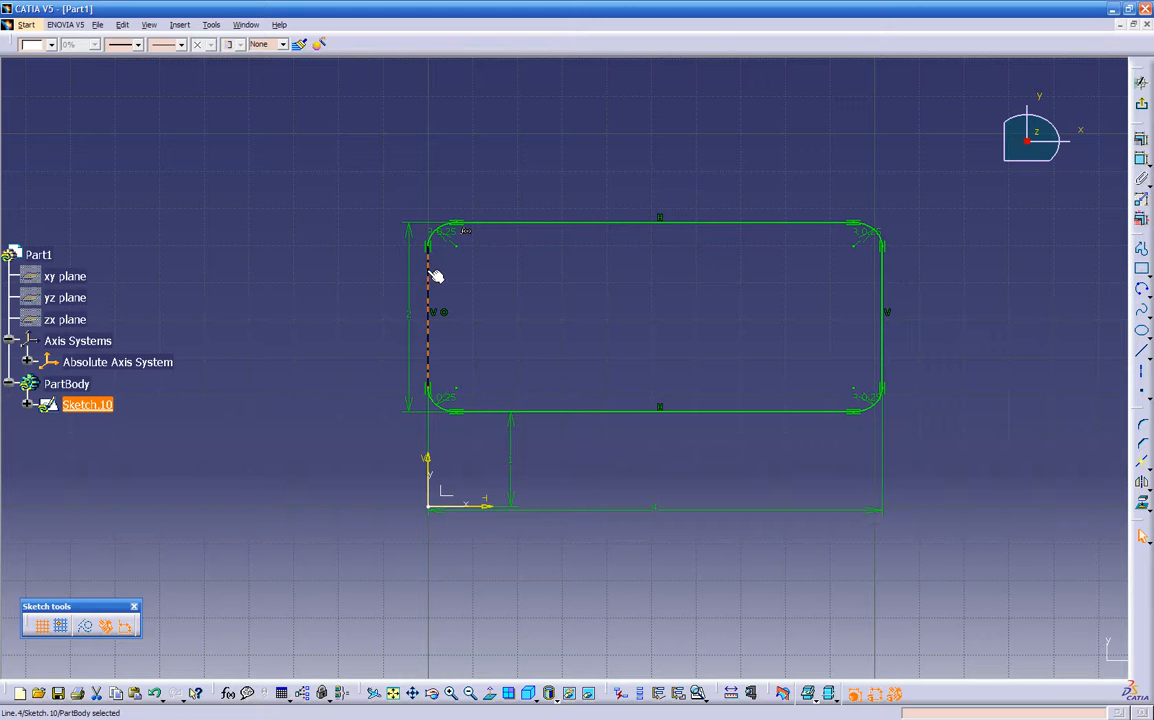
click(391, 196)
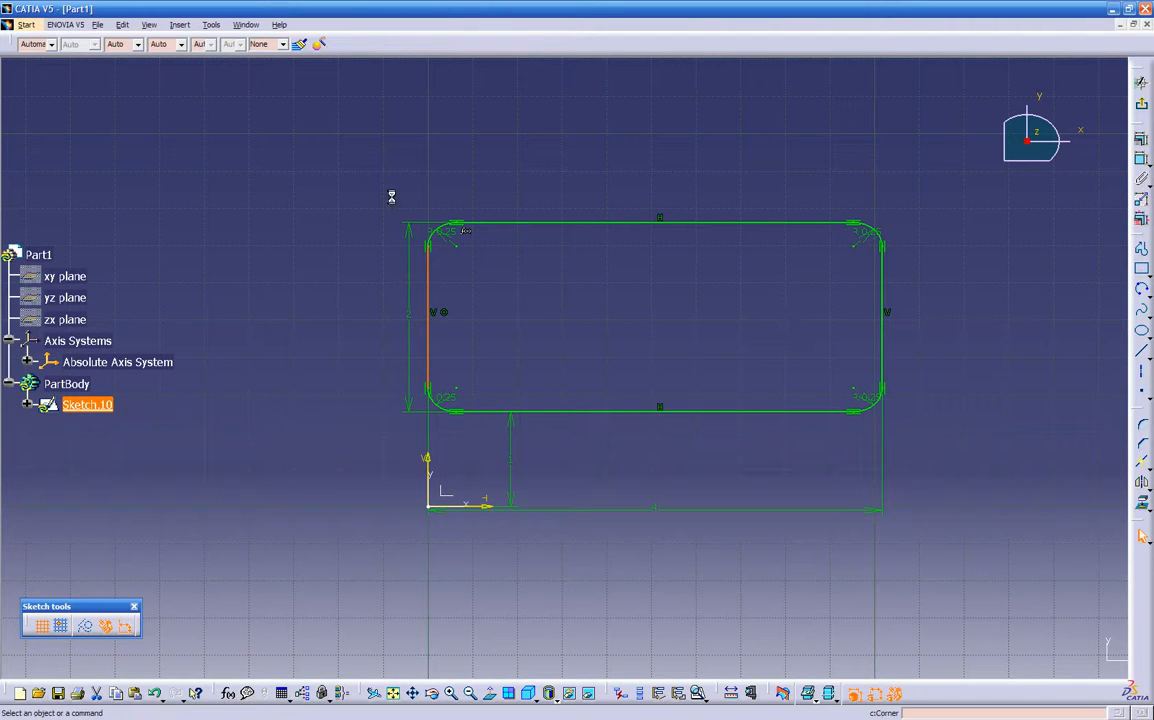
drag(391, 196, 1033, 482)
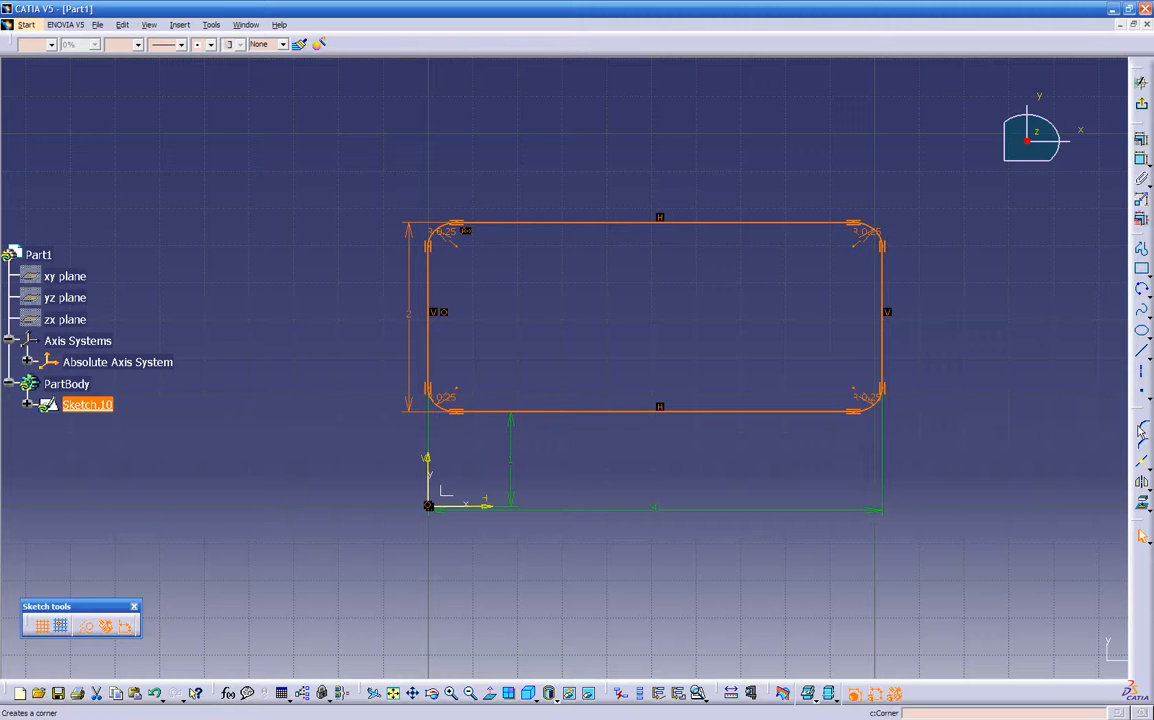
click(983, 372)
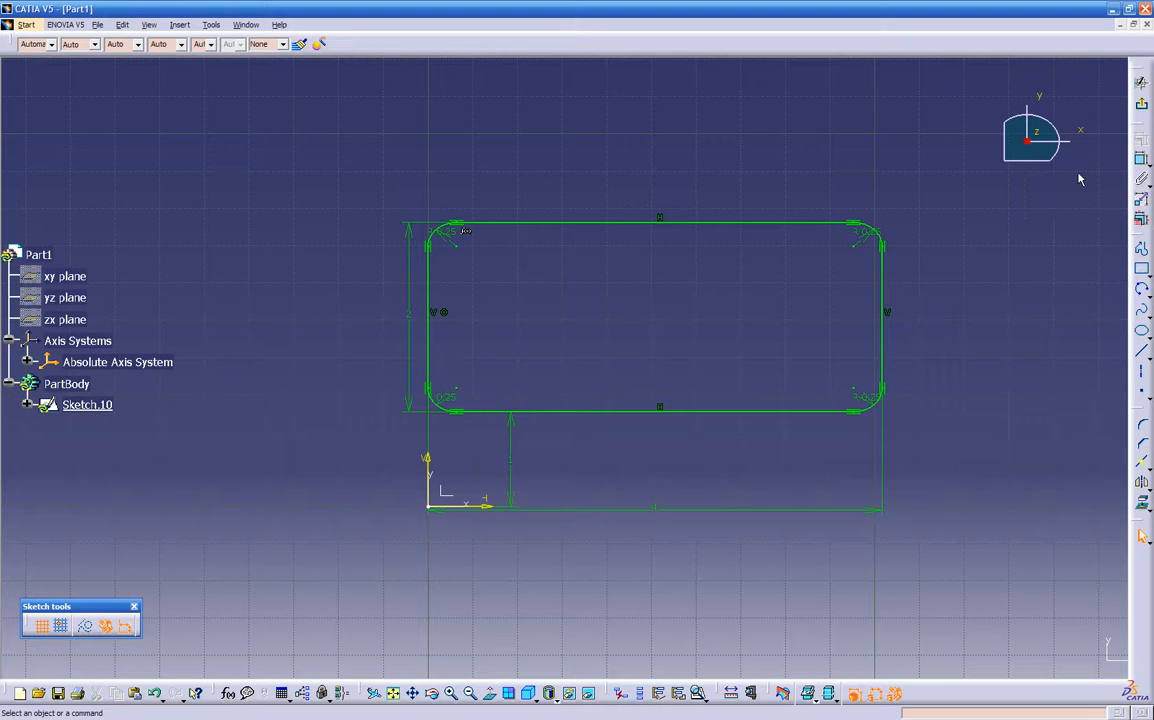
click(1143, 106)
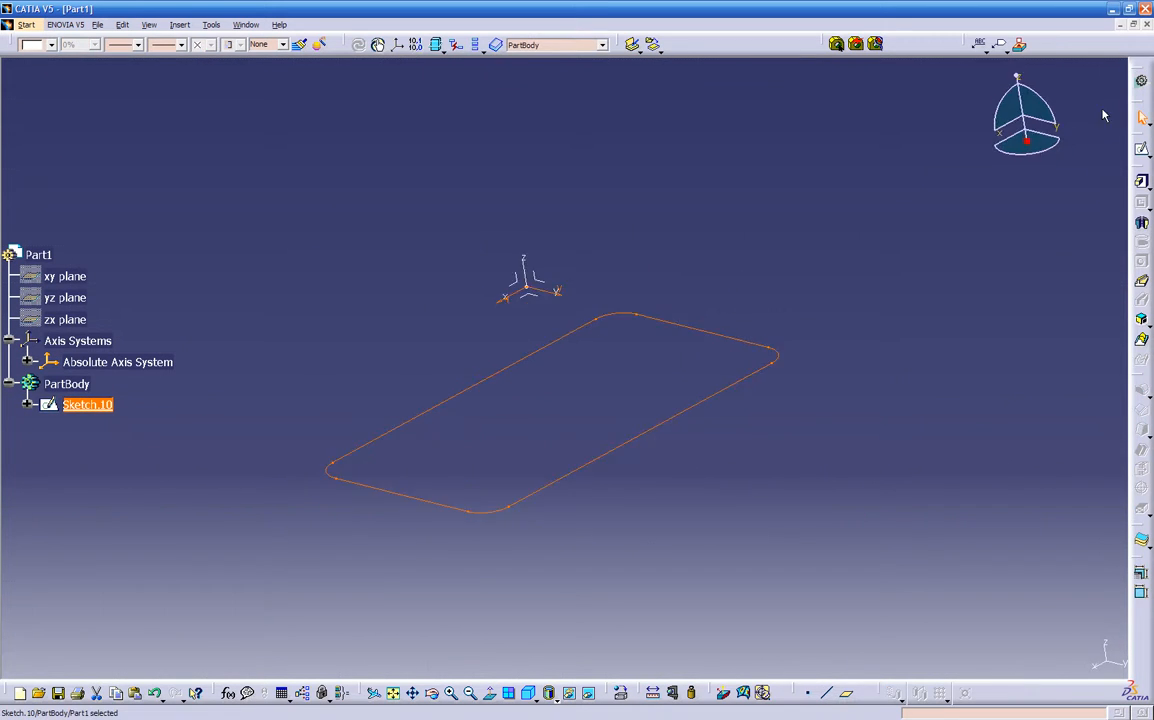
click(1141, 181)
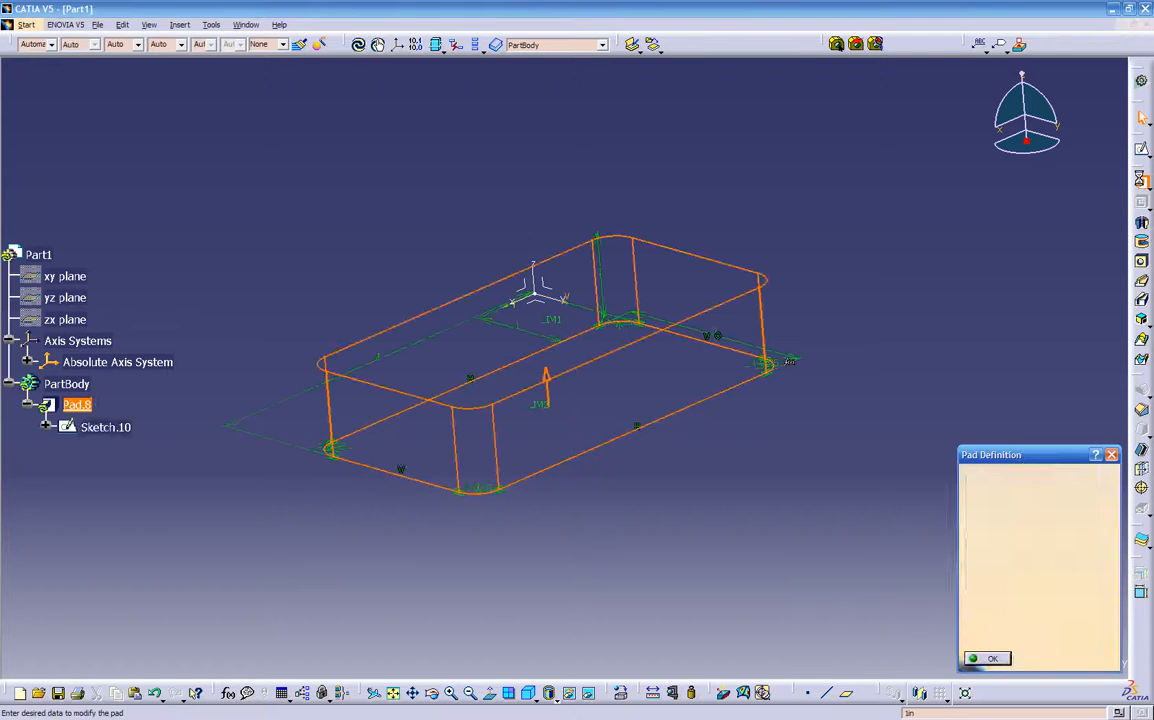
click(1041, 660)
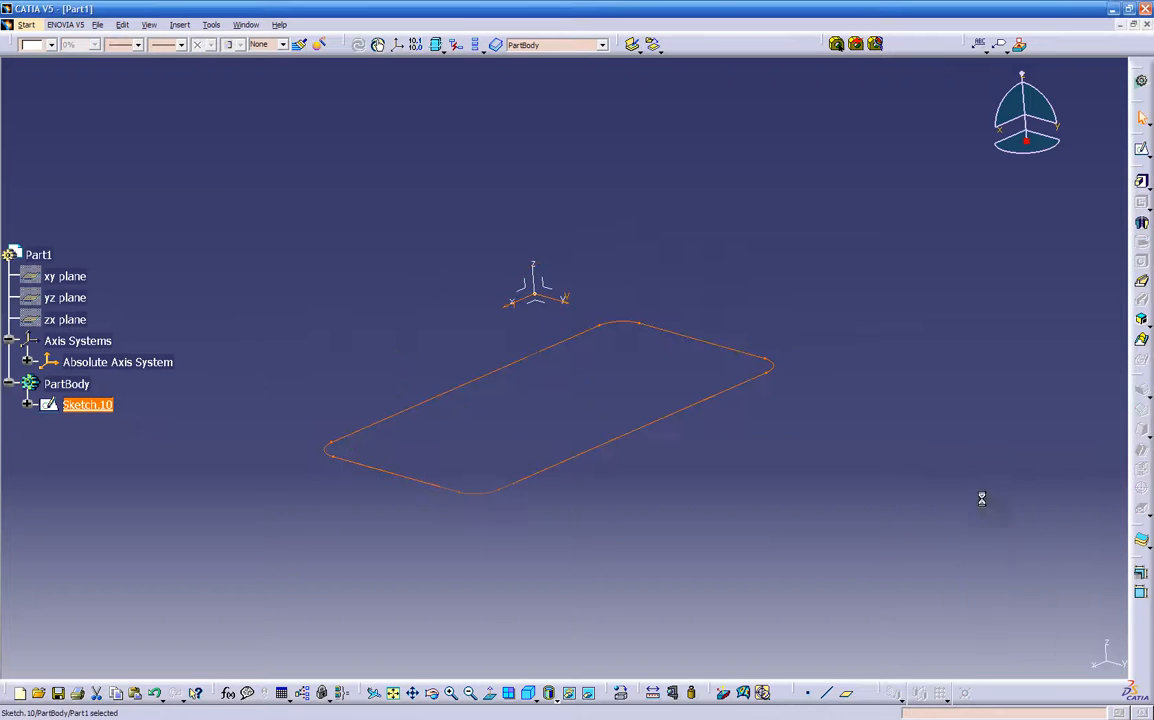
click(975, 453)
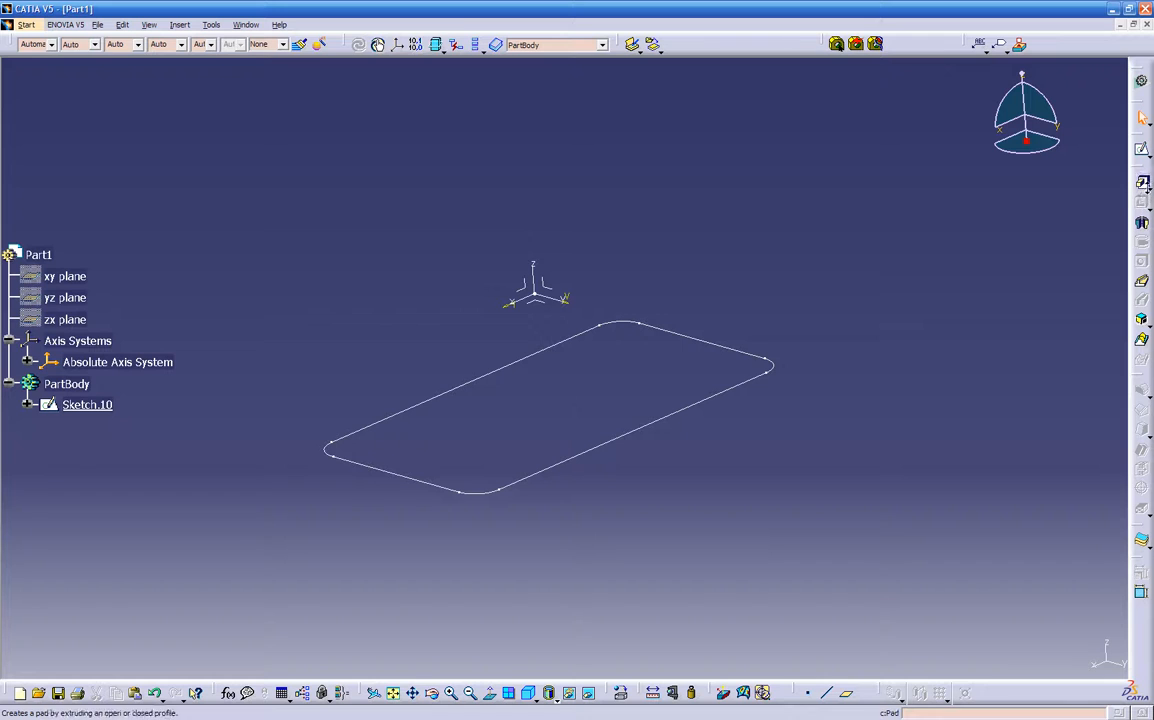
Step: Extrude the rounded rectangle sketch with a Pad 1 in long
click(1148, 187)
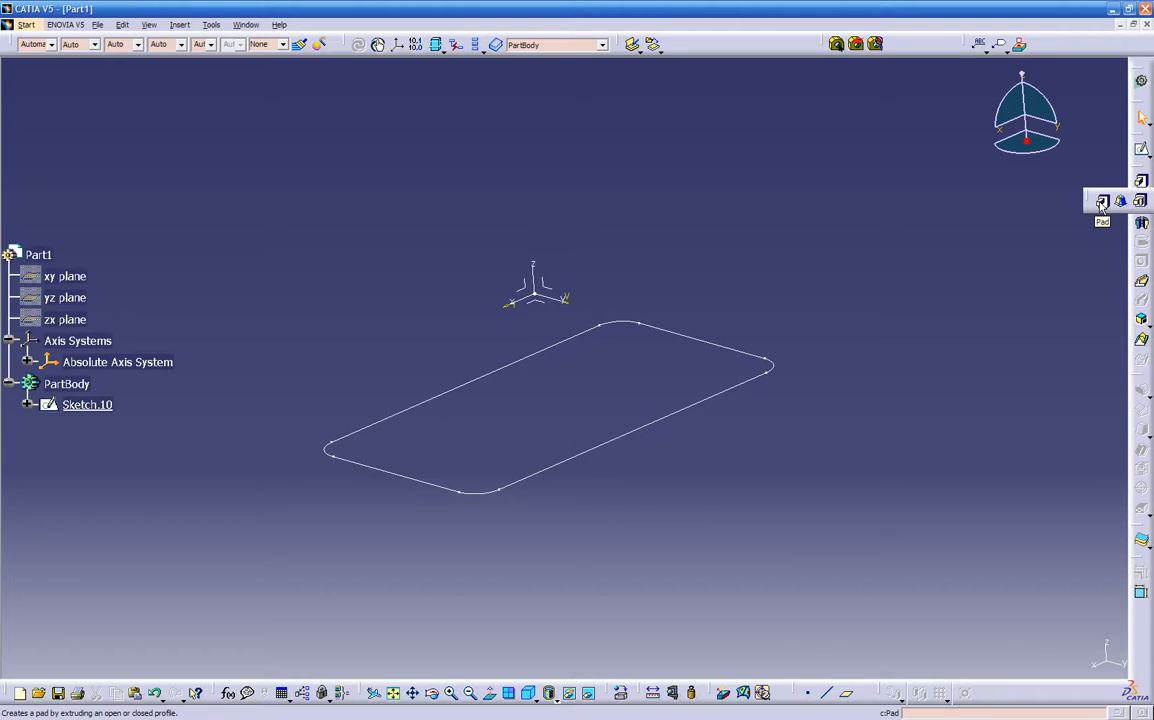
click(1102, 201)
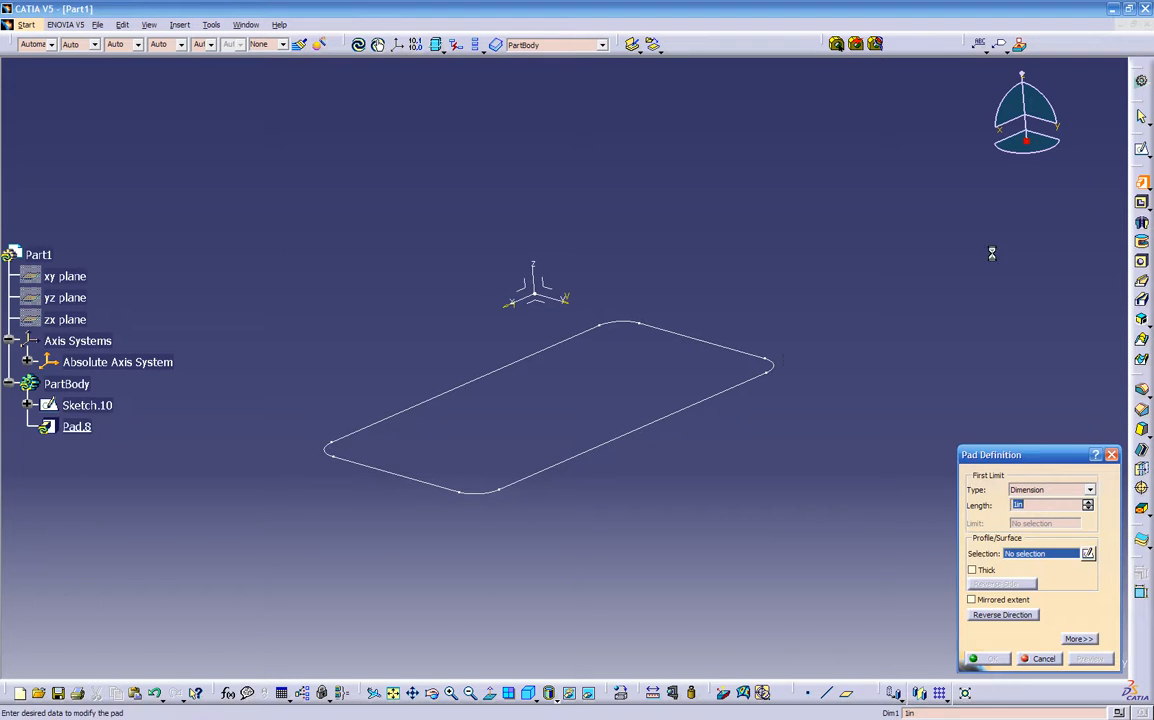
click(693, 414)
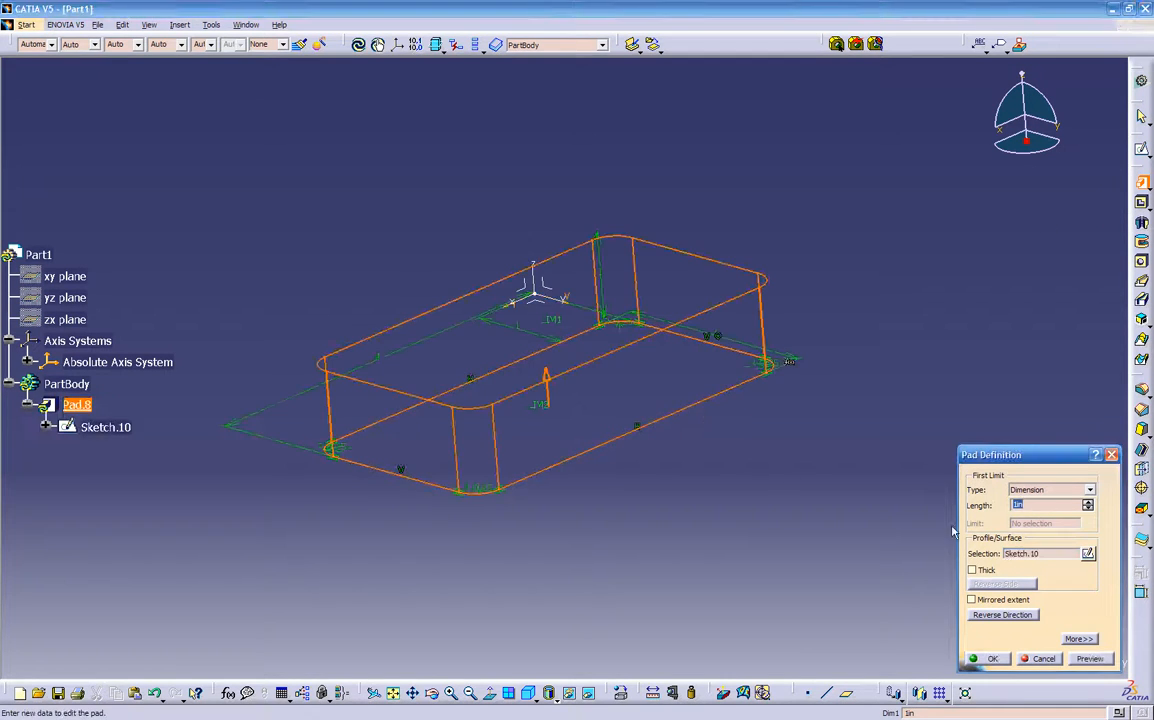
click(991, 661)
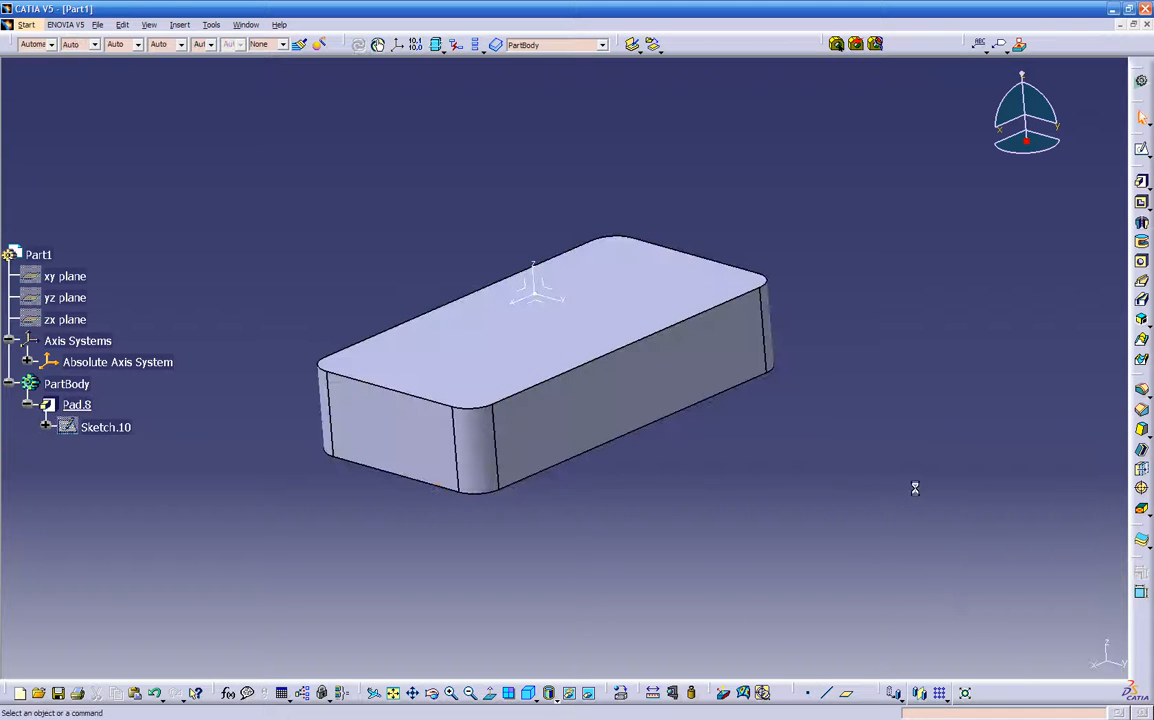
Step: Start a Drafted Filleted Pad from the existing pad's sketch and set its first limit length to 0.5 in
click(1143, 183)
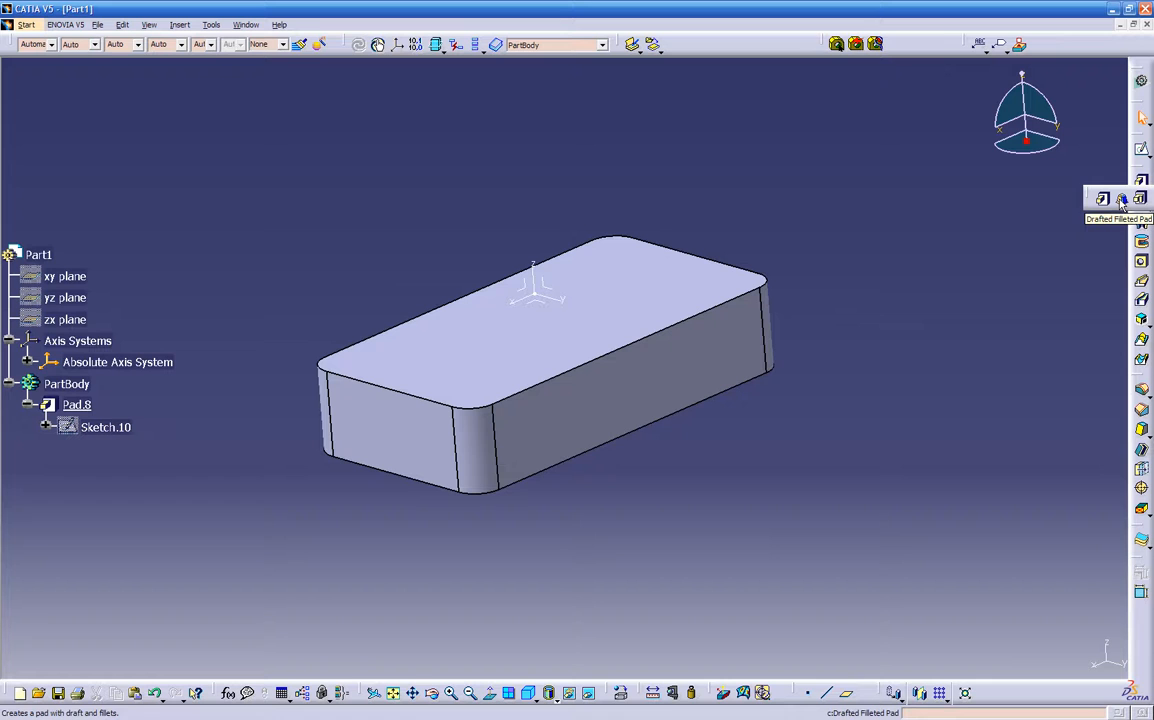
click(1122, 199)
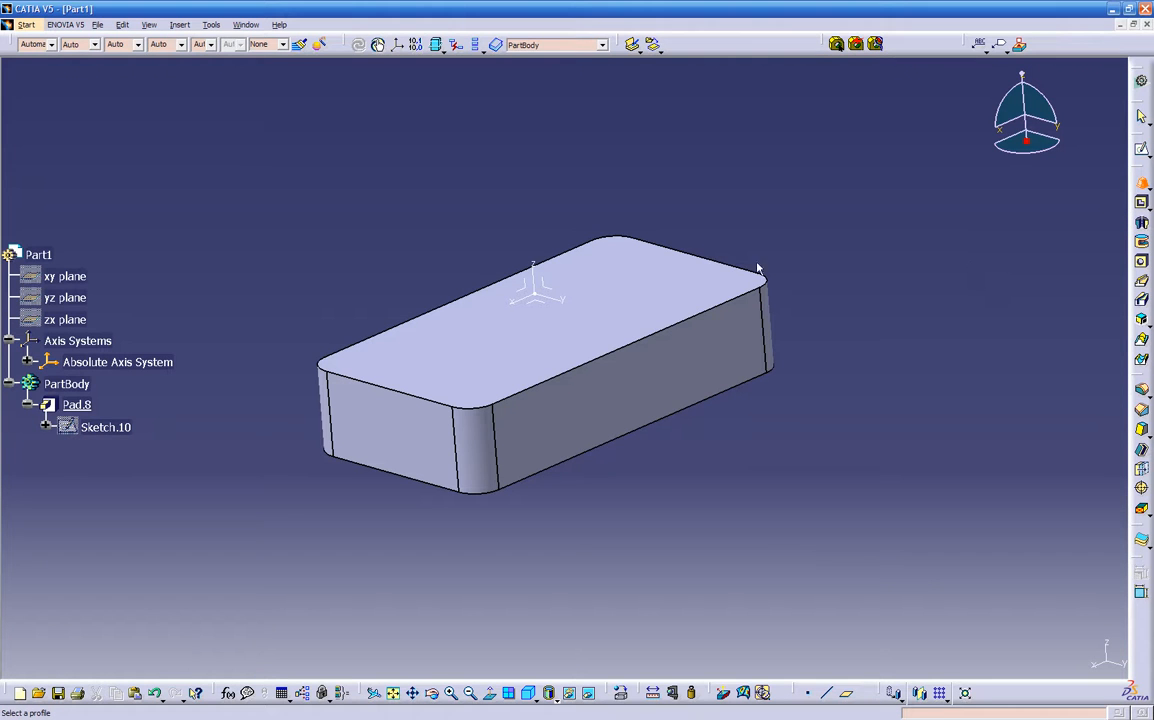
click(95, 427)
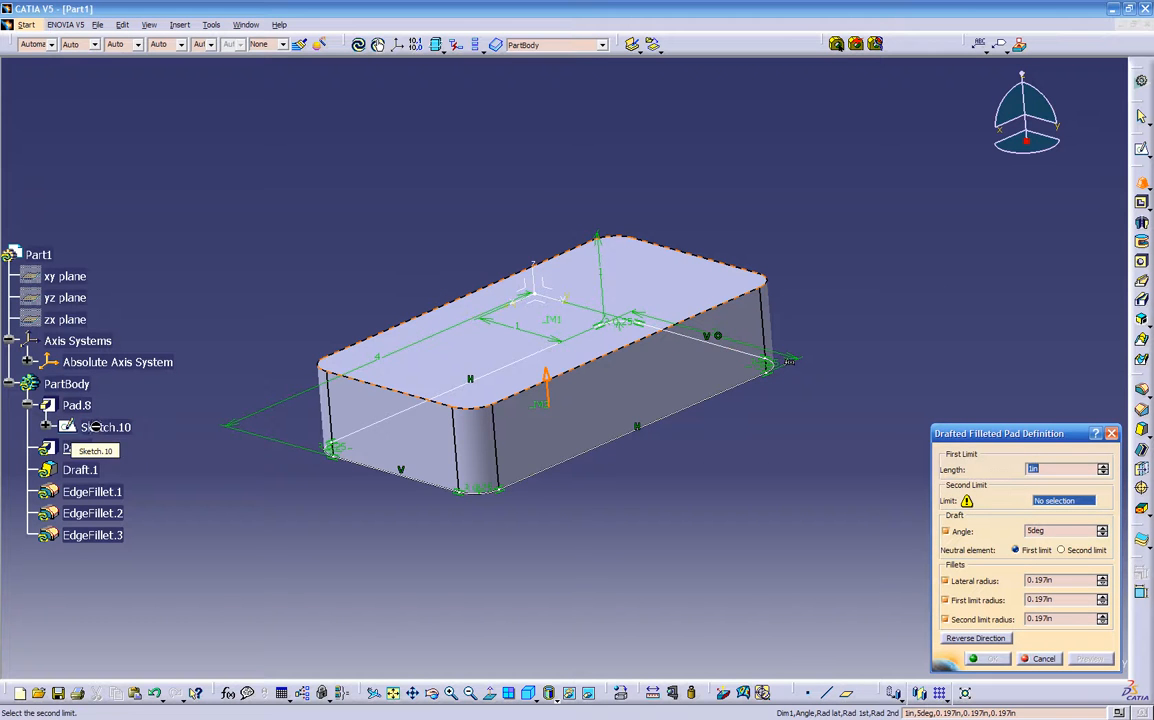
middle_drag(485, 481, 793, 459)
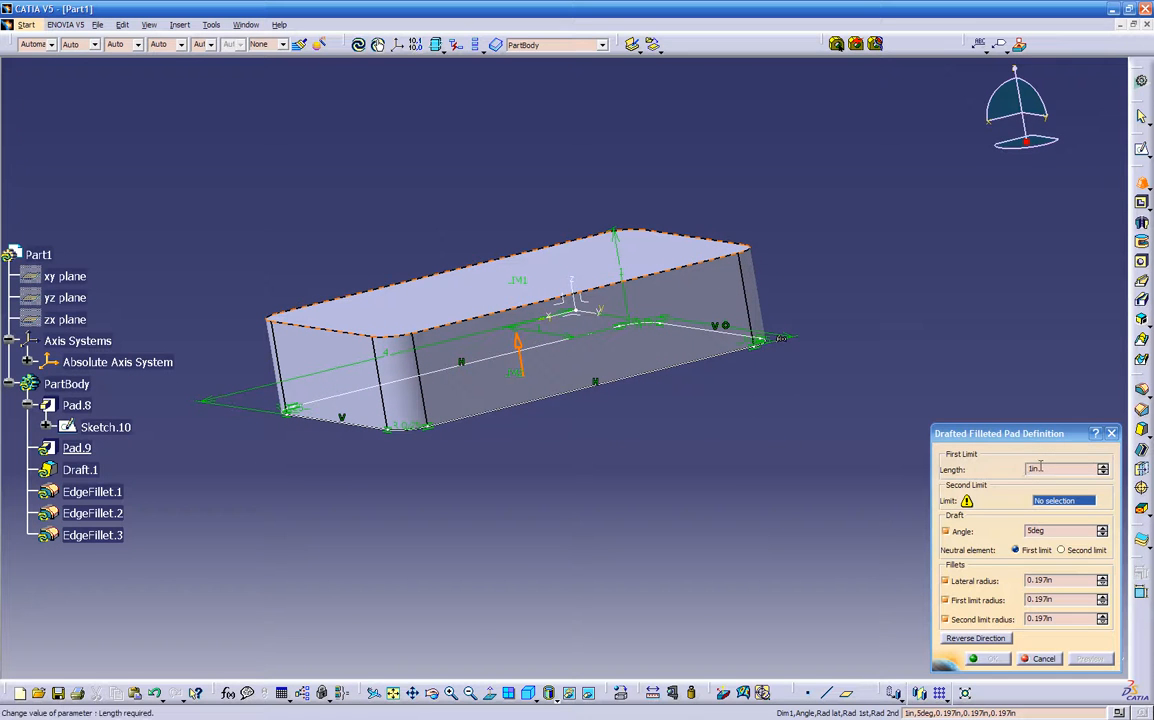
drag(1040, 467, 907, 466)
text(.5)
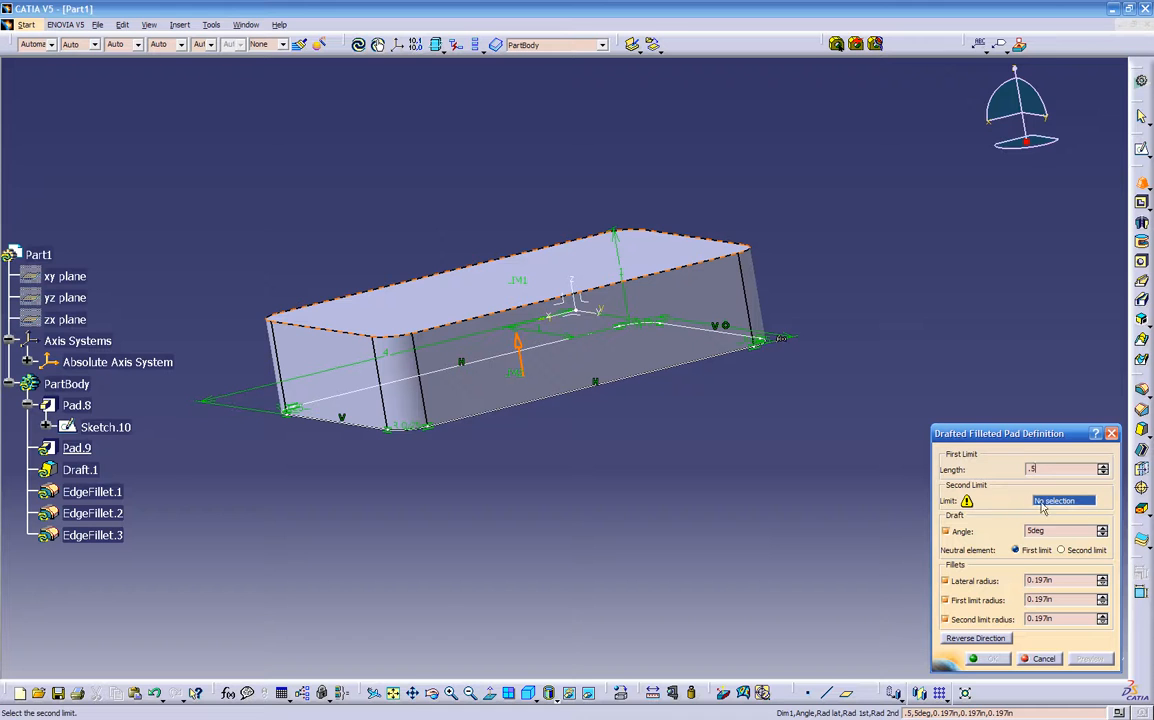
Step: Use the block's top face as the second limit and reverse the drafted pad's direction to point downward
middle_drag(755, 467, 675, 460)
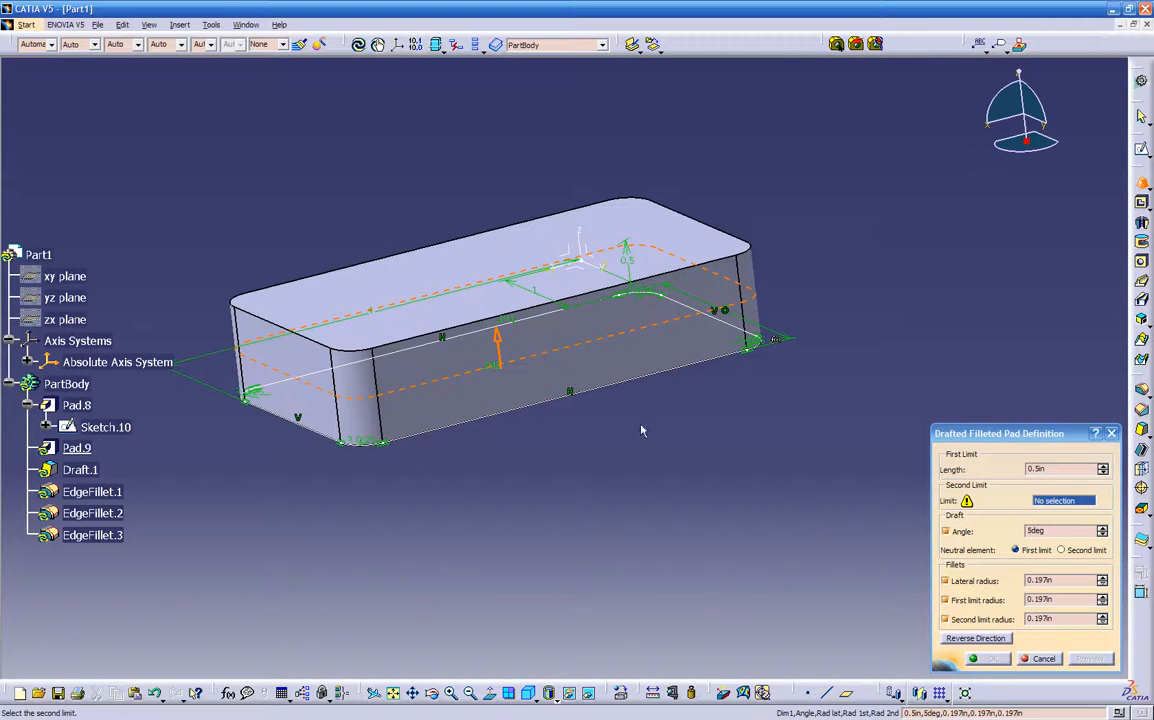
click(649, 227)
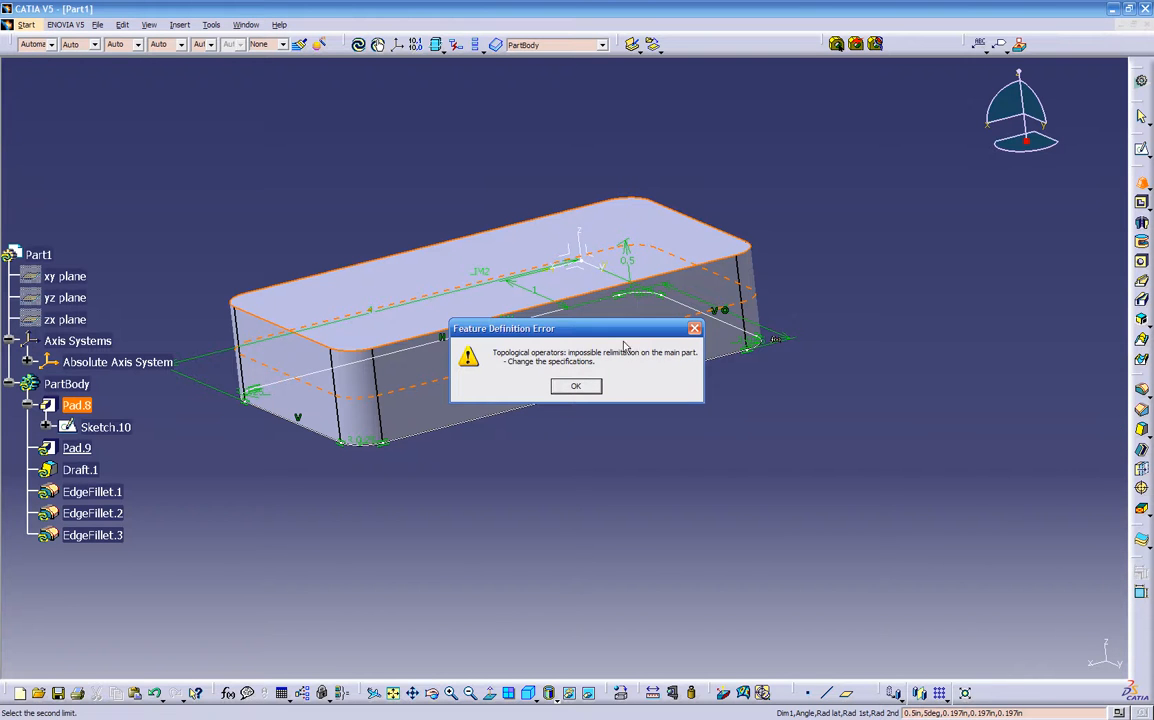
key(Return)
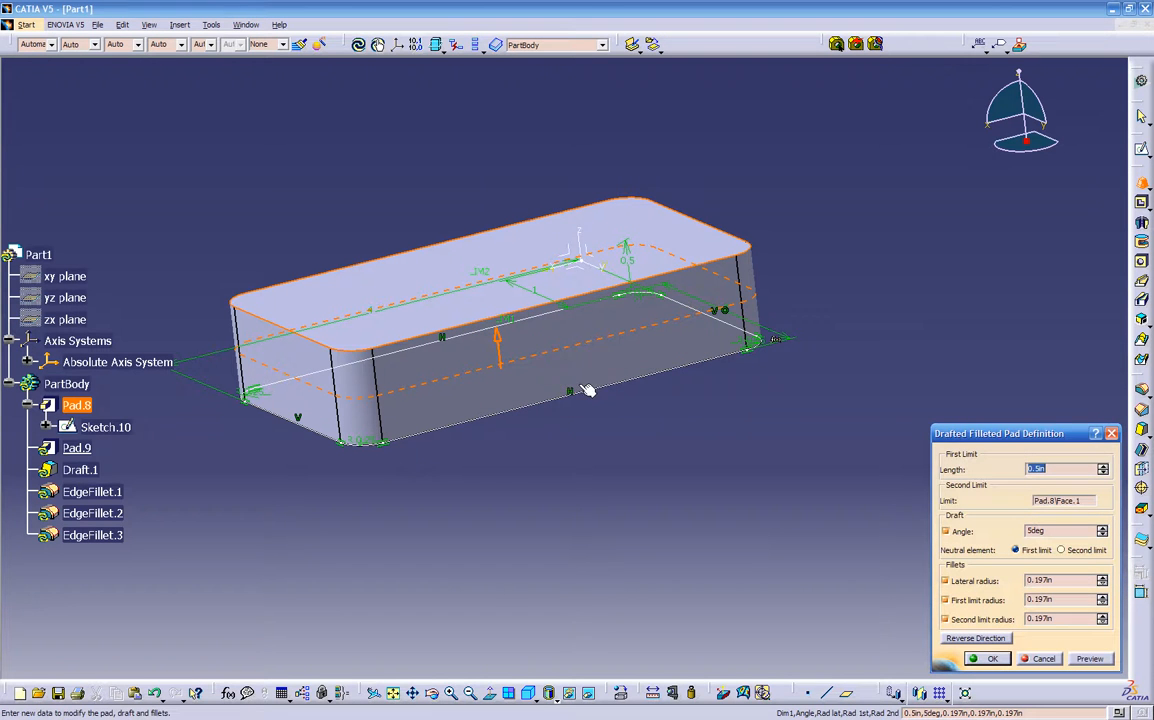
click(499, 347)
mouse_move(598, 483)
middle_down()
mouse_move(601, 459)
mouse_move(600, 497)
middle_up()
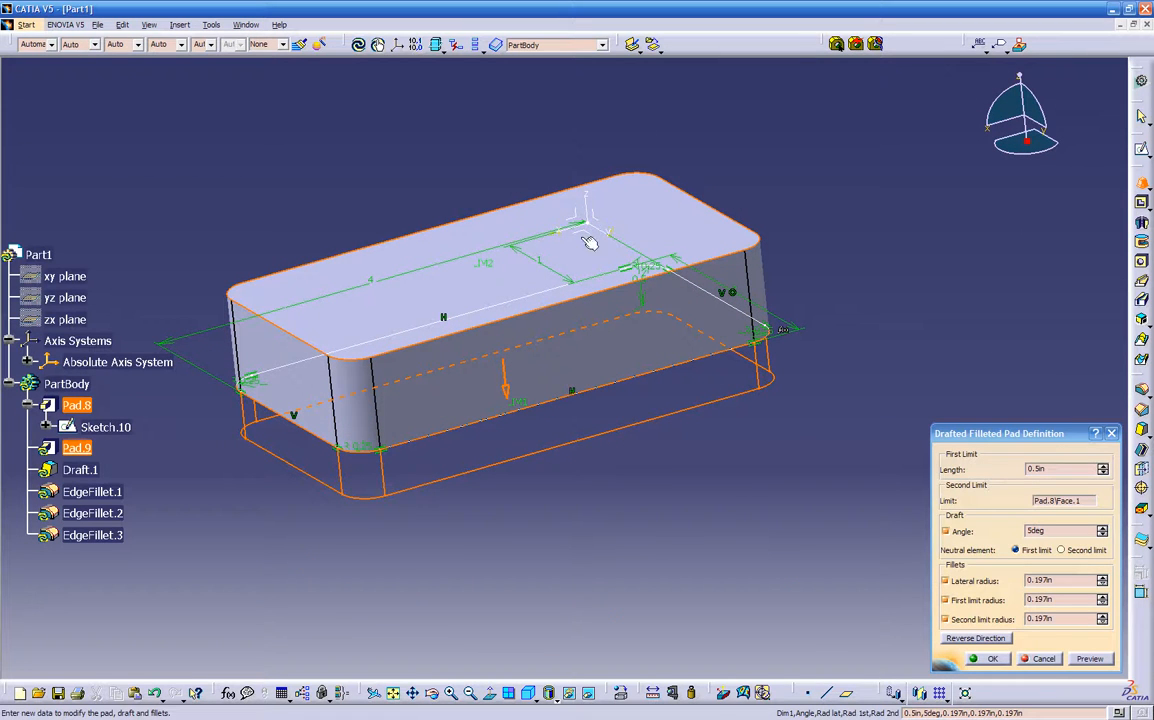
middle_drag(603, 296, 665, 392)
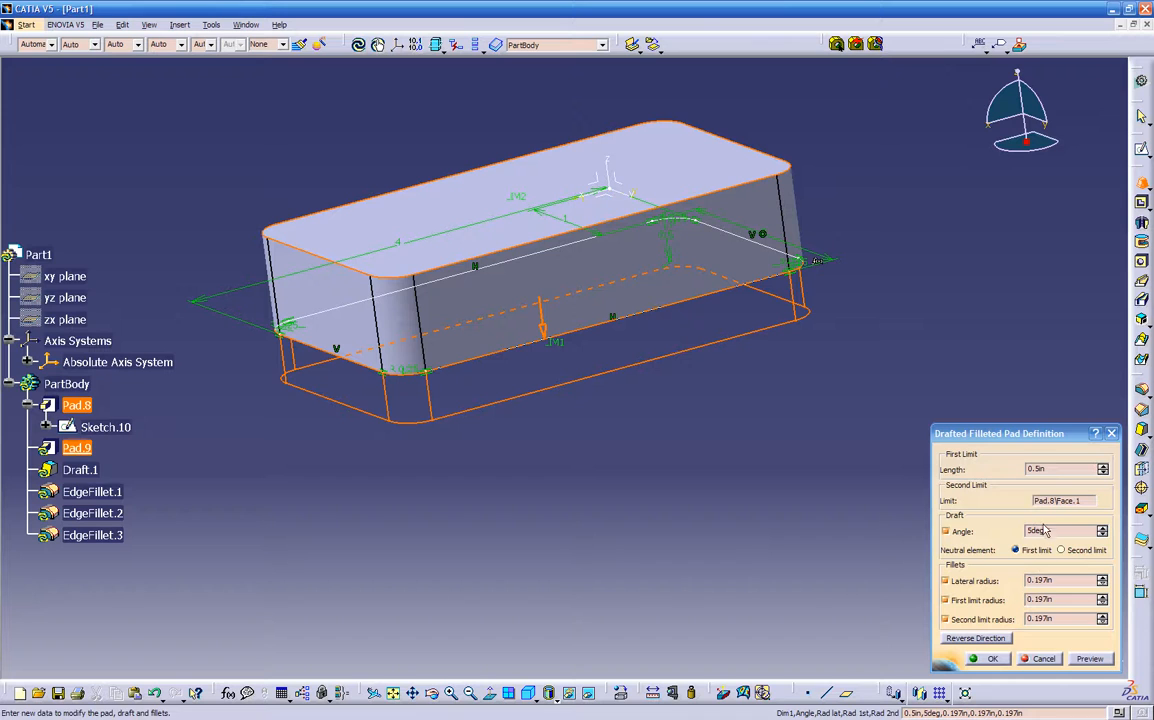
Step: Set the draft angle to 7 degrees and preview the drafted filleted pad
drag(1047, 531, 955, 532)
text(7)
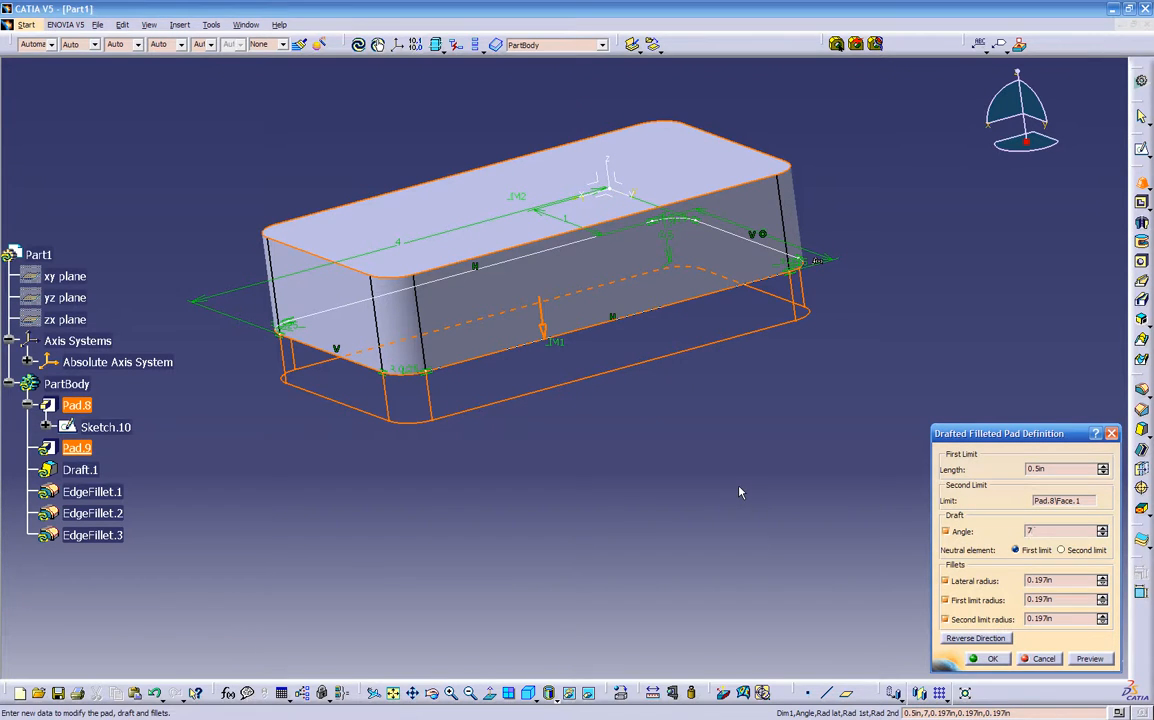
key(Return)
click(1088, 658)
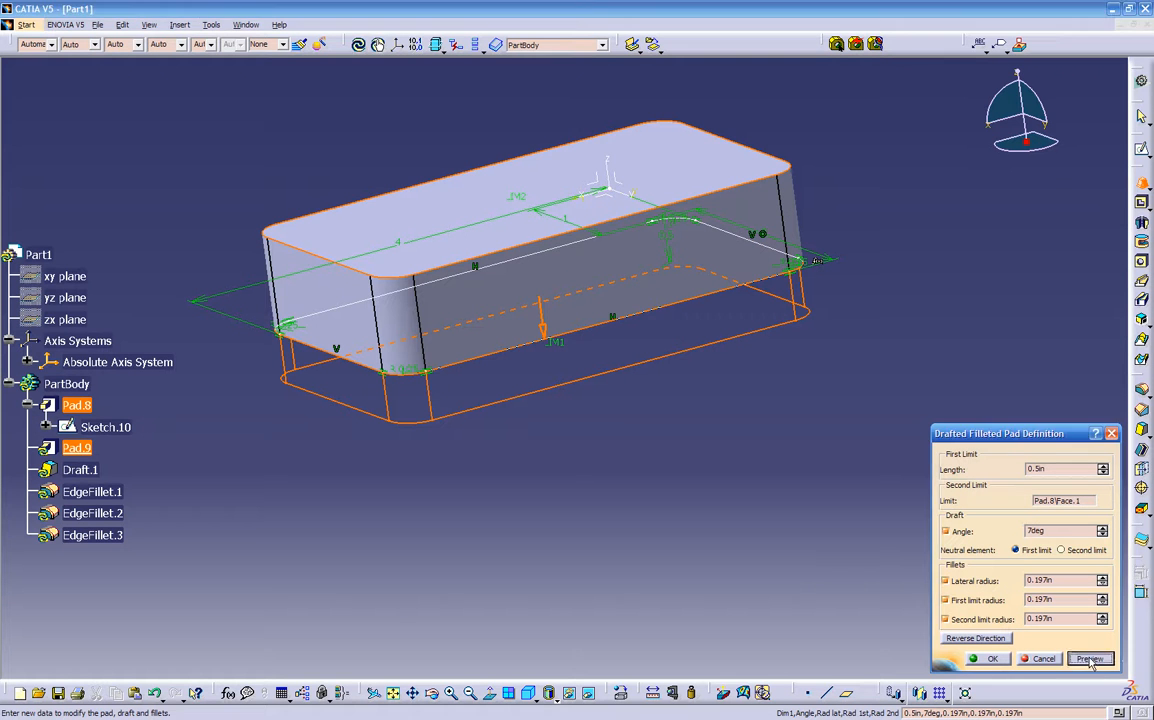
middle_drag(567, 453, 641, 388)
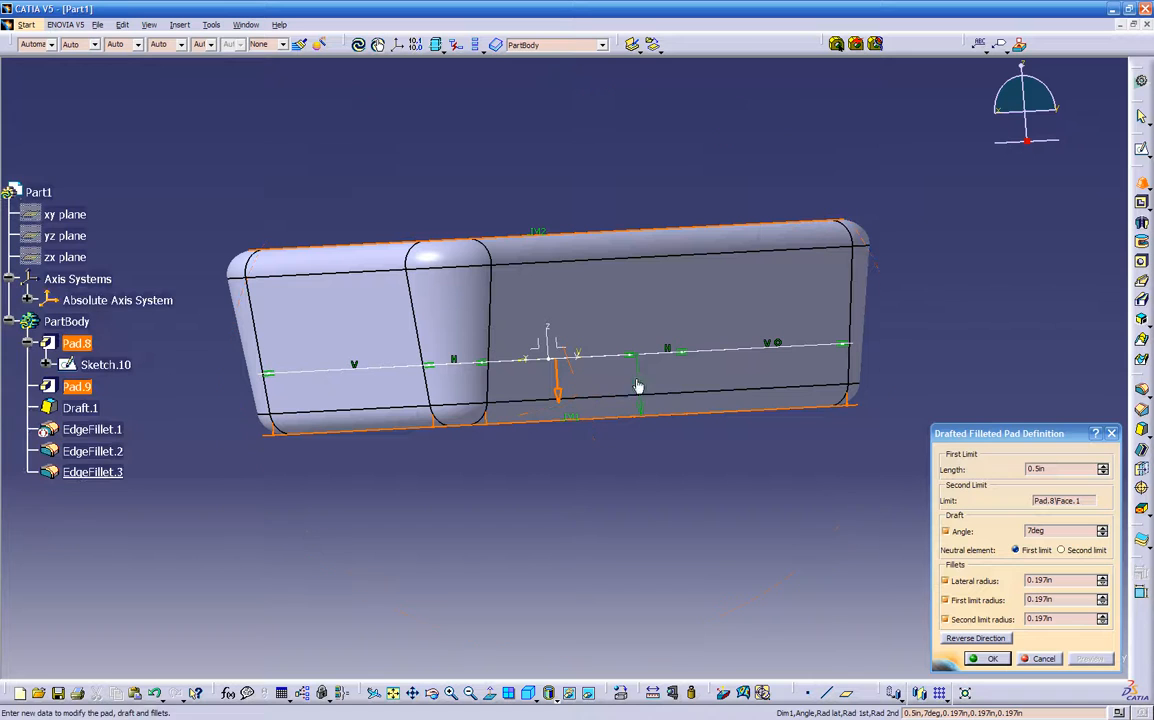
Step: Set the drafted pad's first limit length to 0.8 in and preview it
double_click(640, 380)
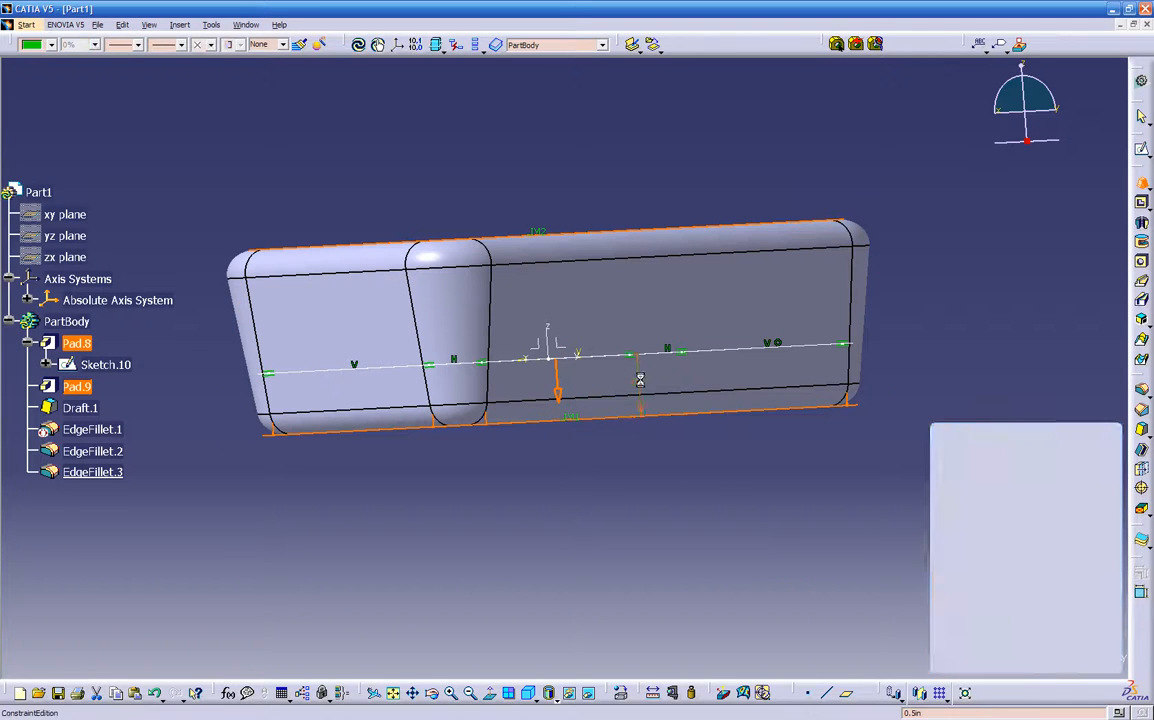
text(.8in)
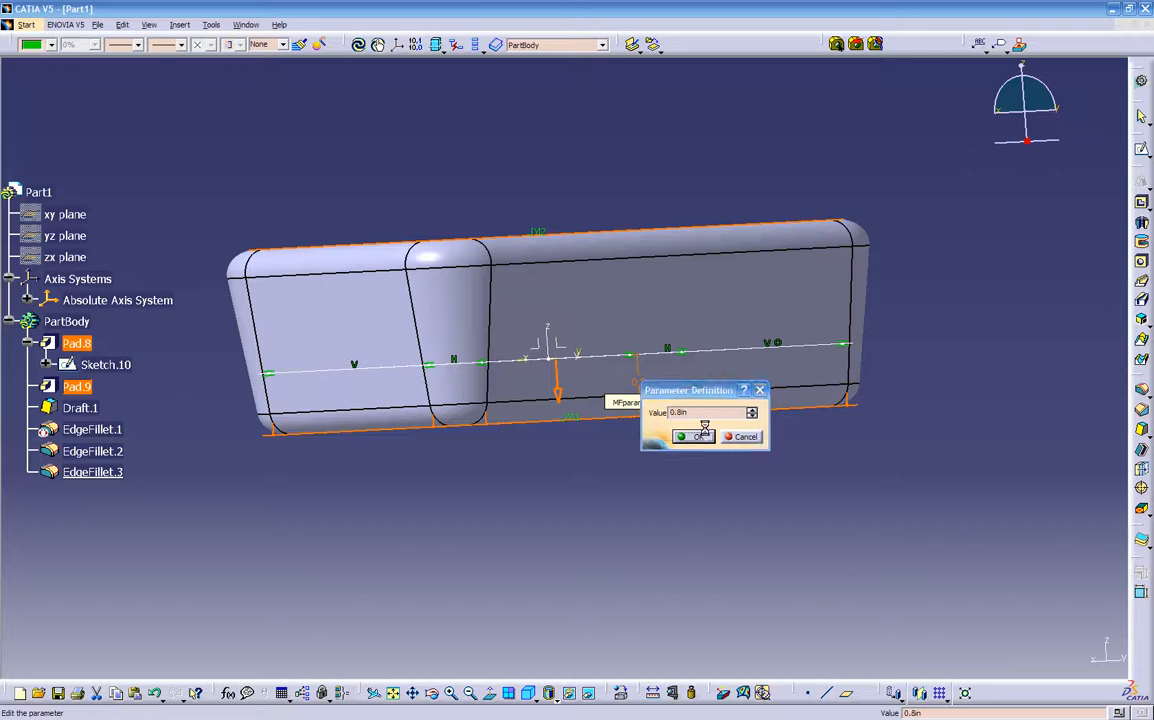
click(694, 436)
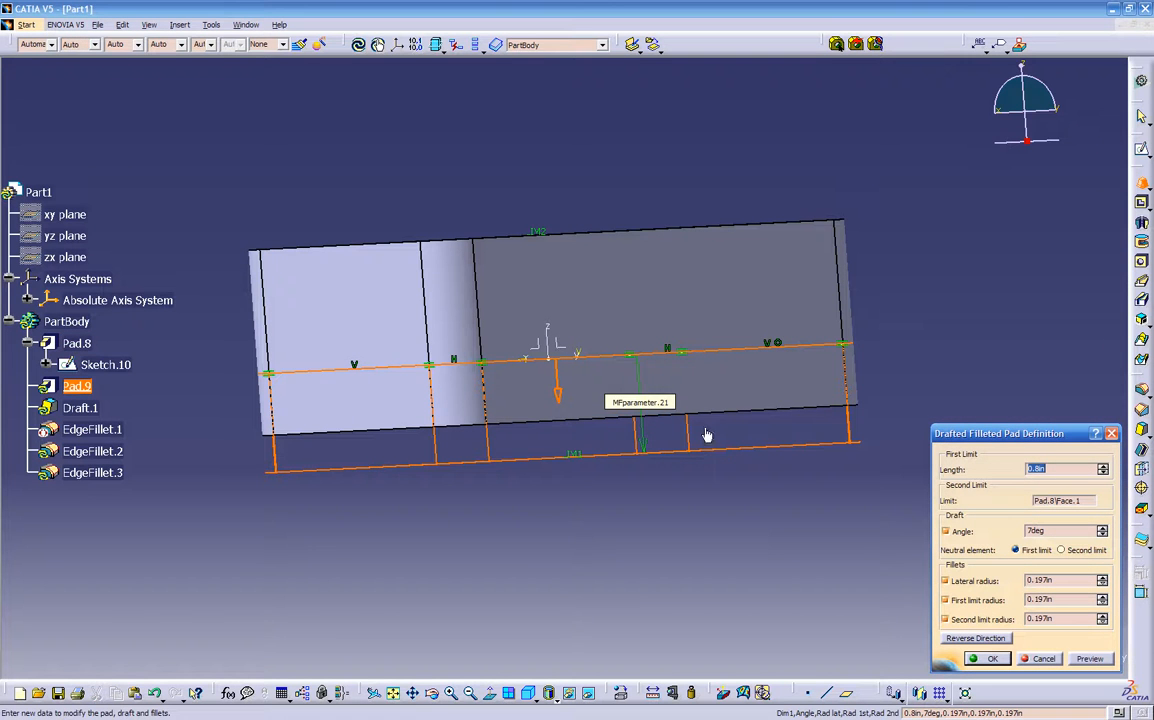
click(1104, 657)
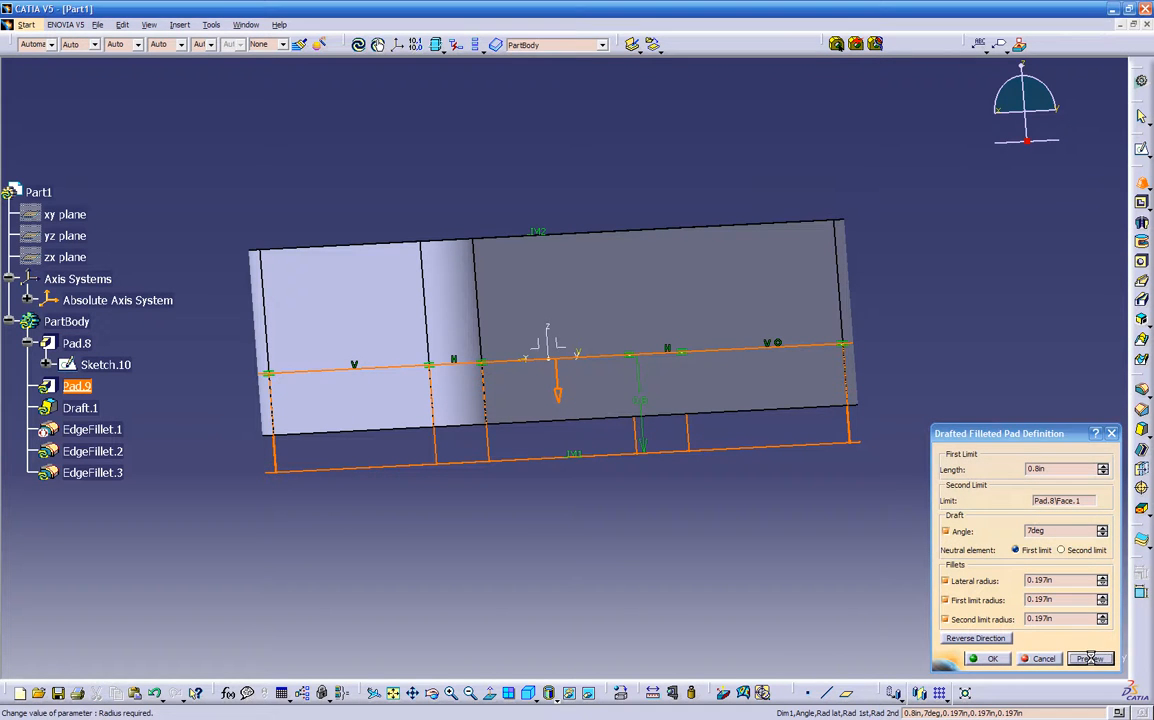
middle_drag(670, 545, 698, 561)
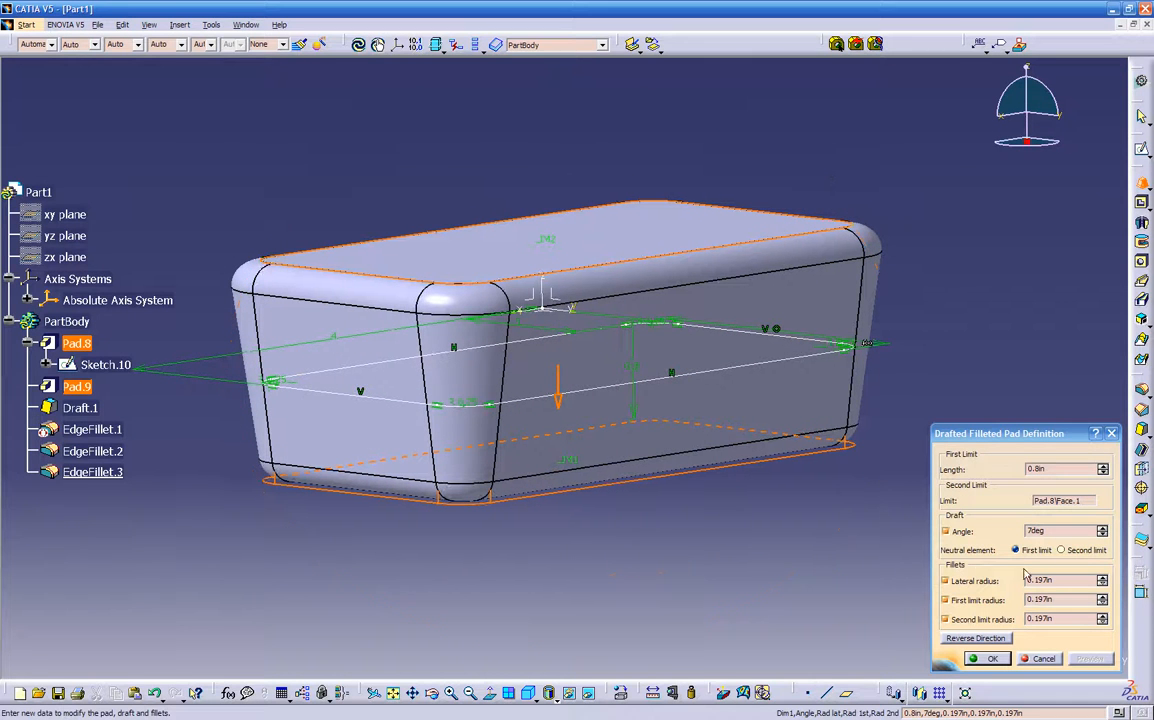
Step: Set the fillets' lateral radius to 0.2 in, first limit radius to 0.3 in and second limit radius to 0.05 in
drag(1057, 580, 976, 580)
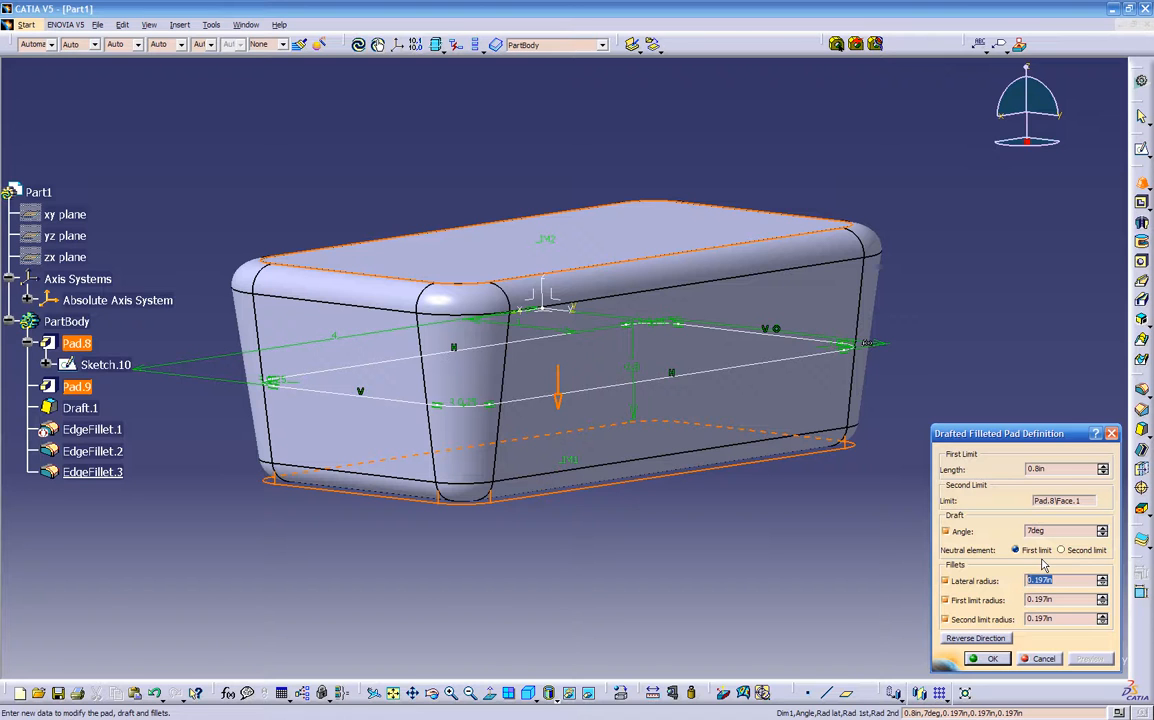
text(0.2)
key(Tab)
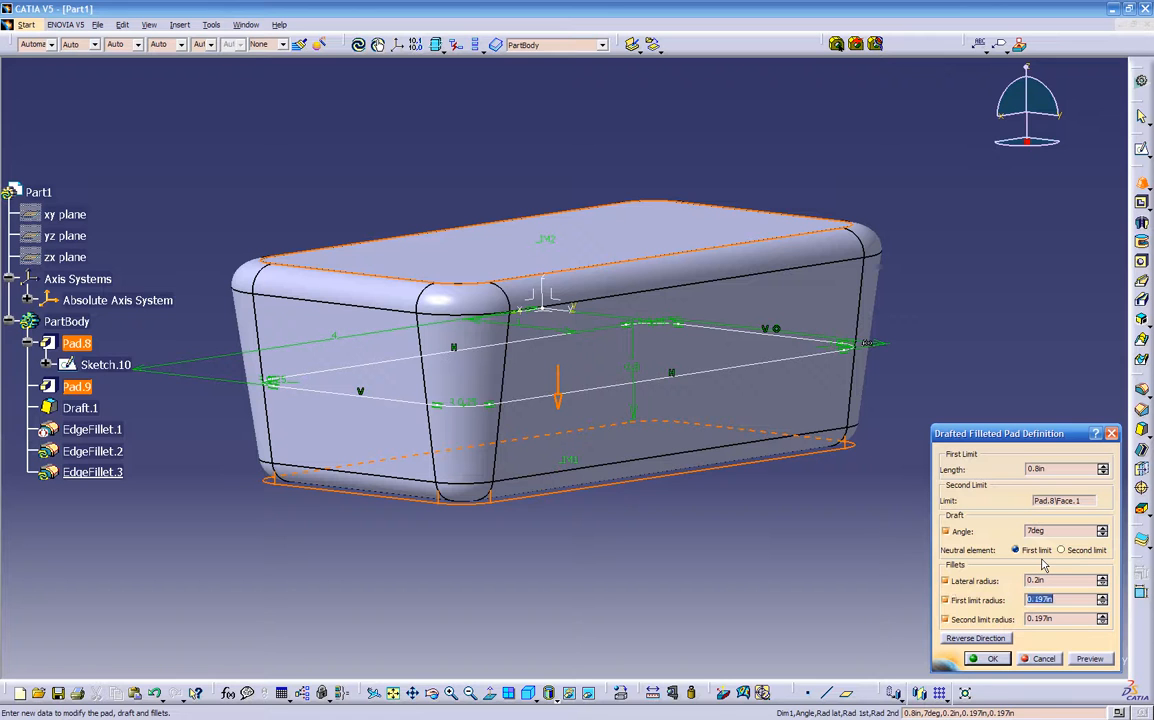
text(0.3)
key(Tab)
text(.05)
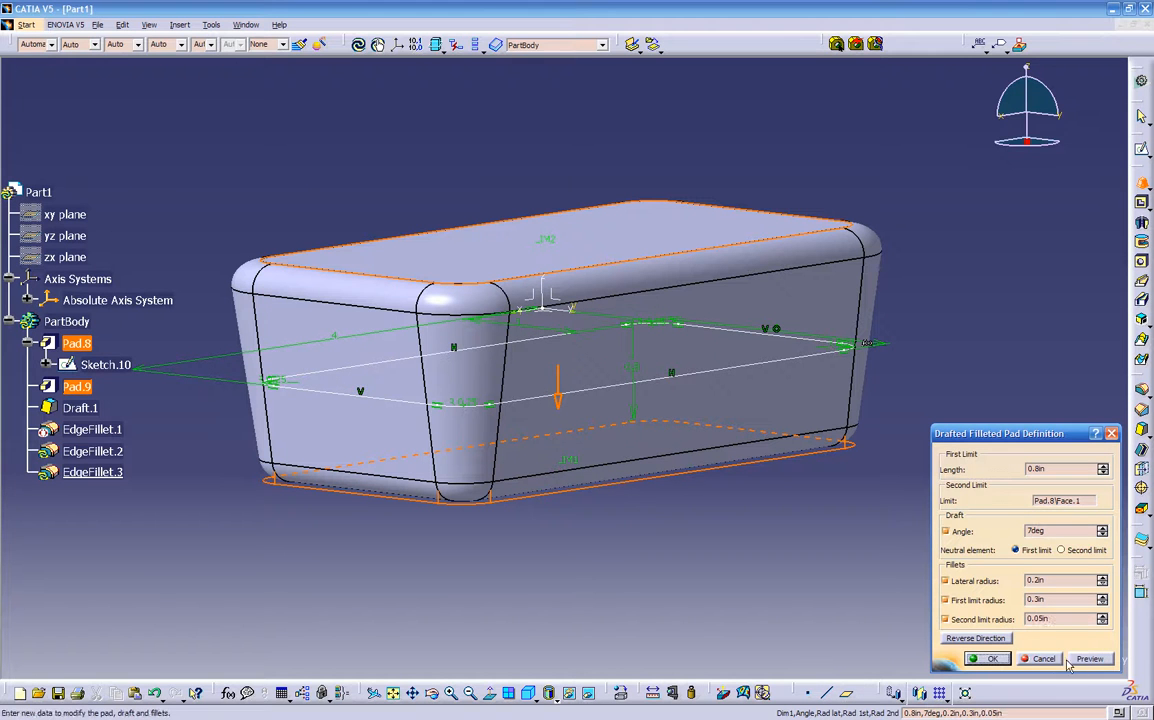
Step: Accept the drafted filleted pad definition to create the feature from its current draft and fillet settings
click(999, 658)
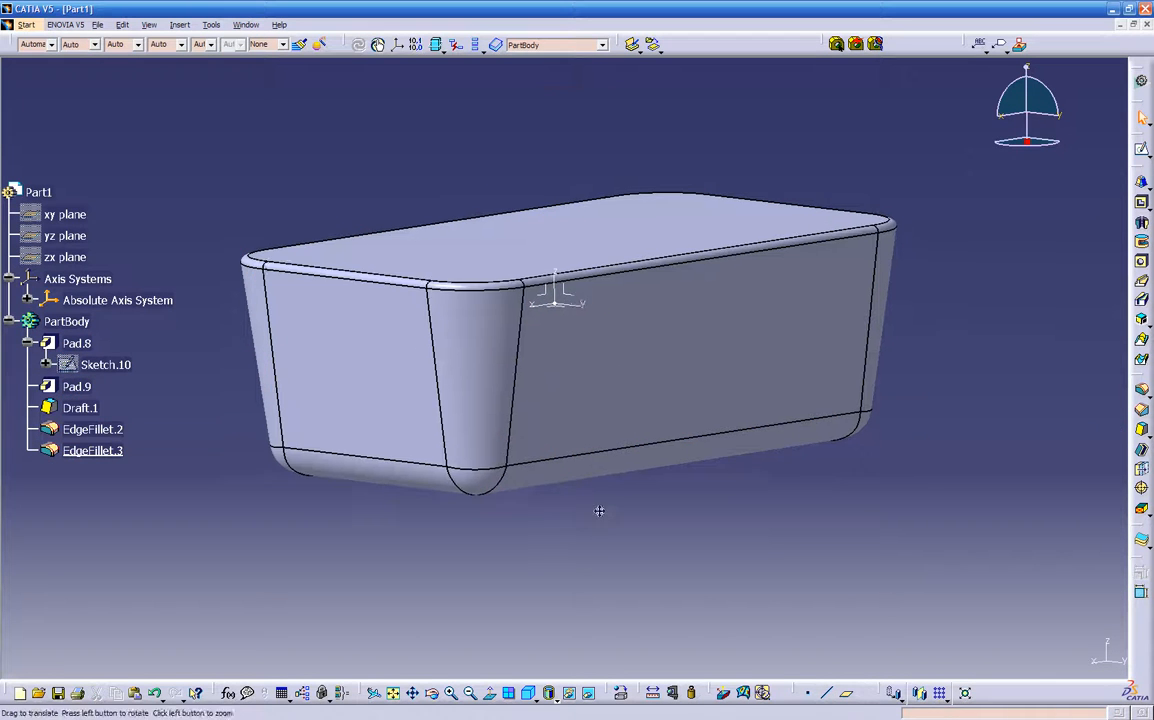
middle_drag(485, 396, 651, 238)
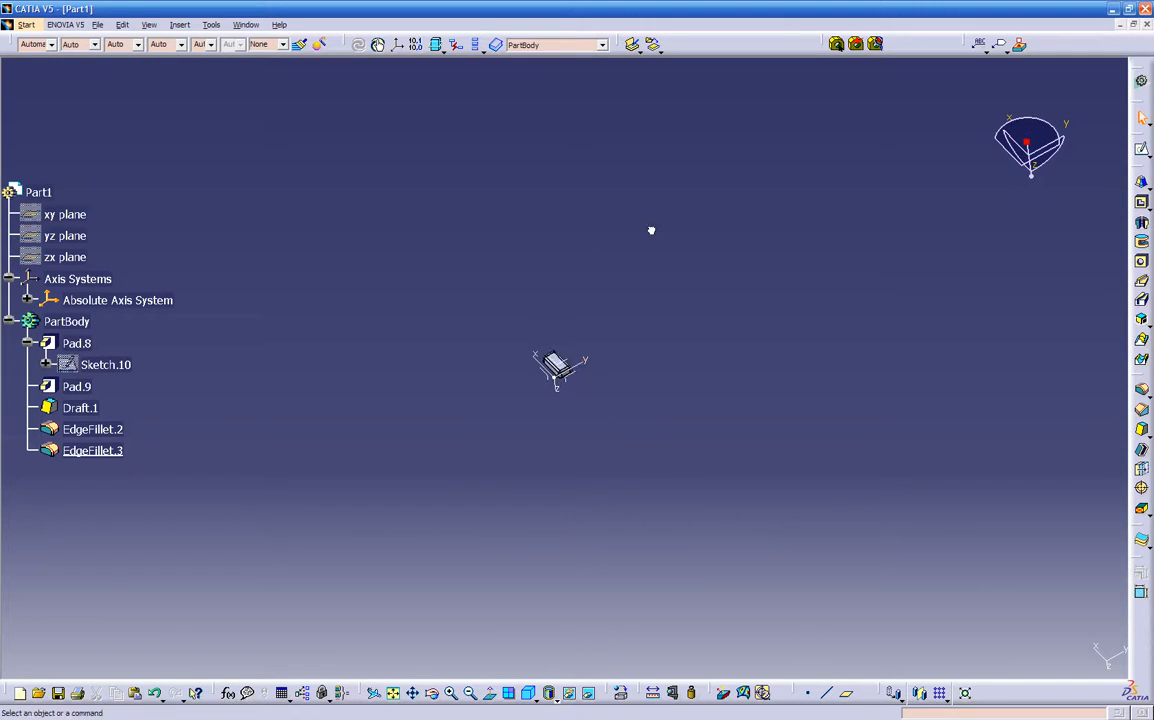
middle_drag(624, 406, 466, 475)
middle_drag(454, 303, 811, 467)
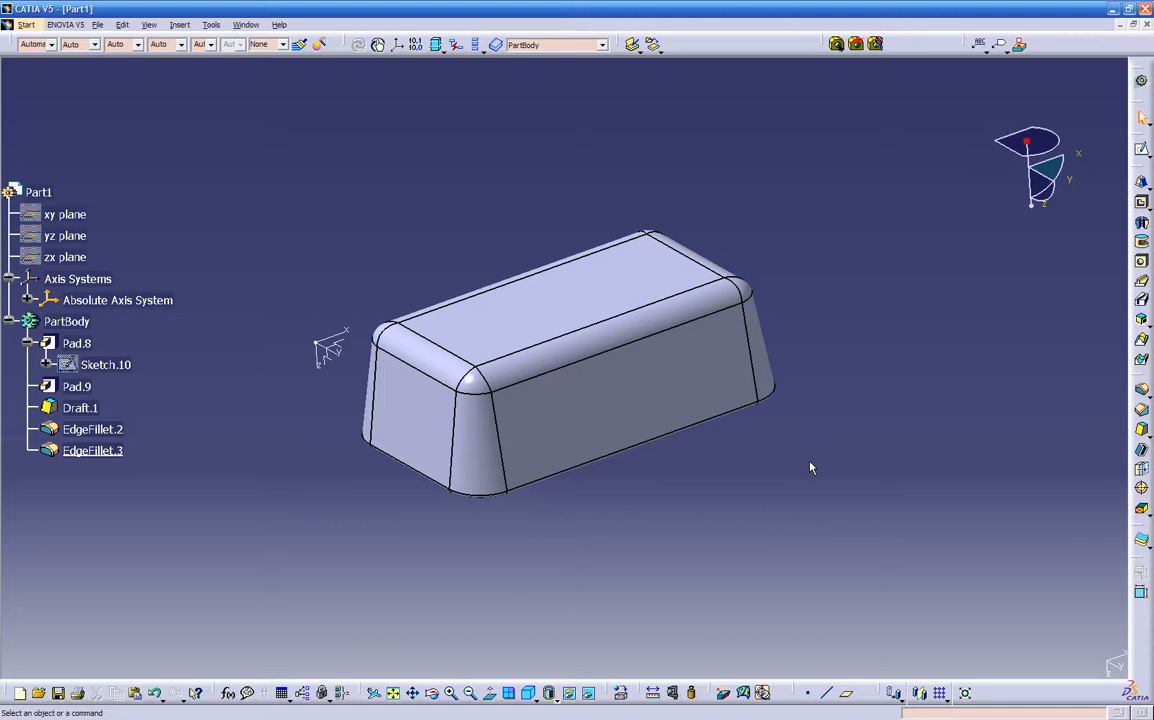
Step: Edit the draft on the pad's side faces, set its angle to 15 degrees, preview it and apply it
double_click(627, 400)
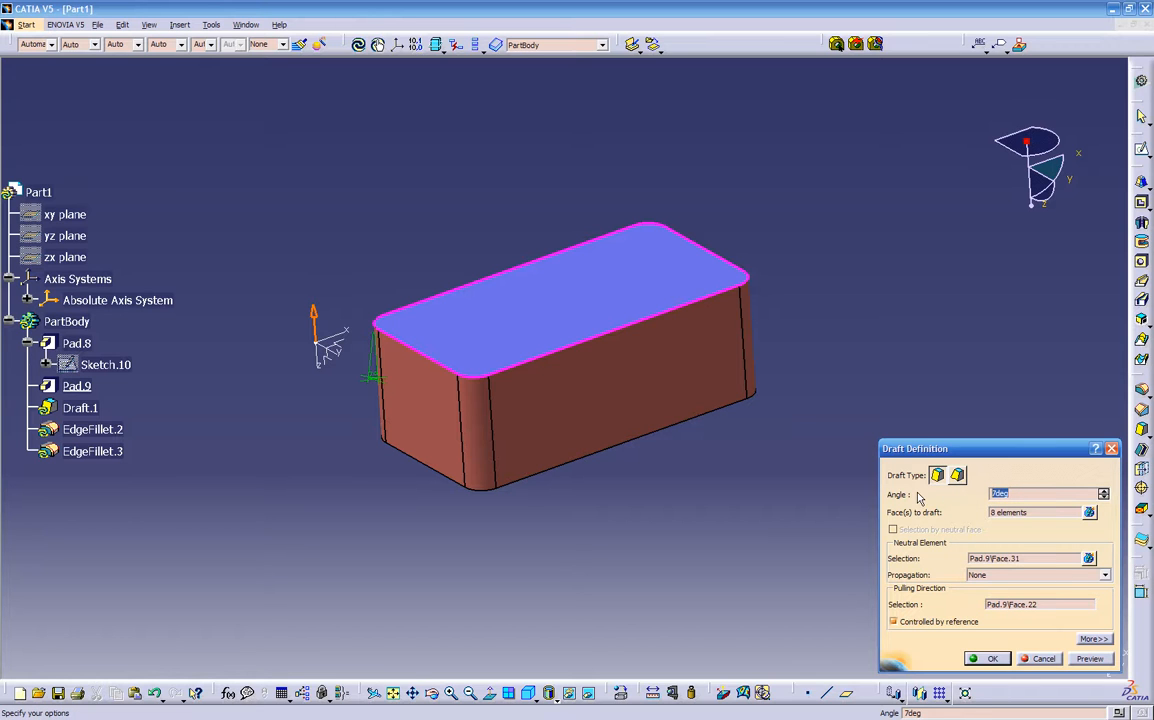
text(15)
click(1088, 659)
click(995, 659)
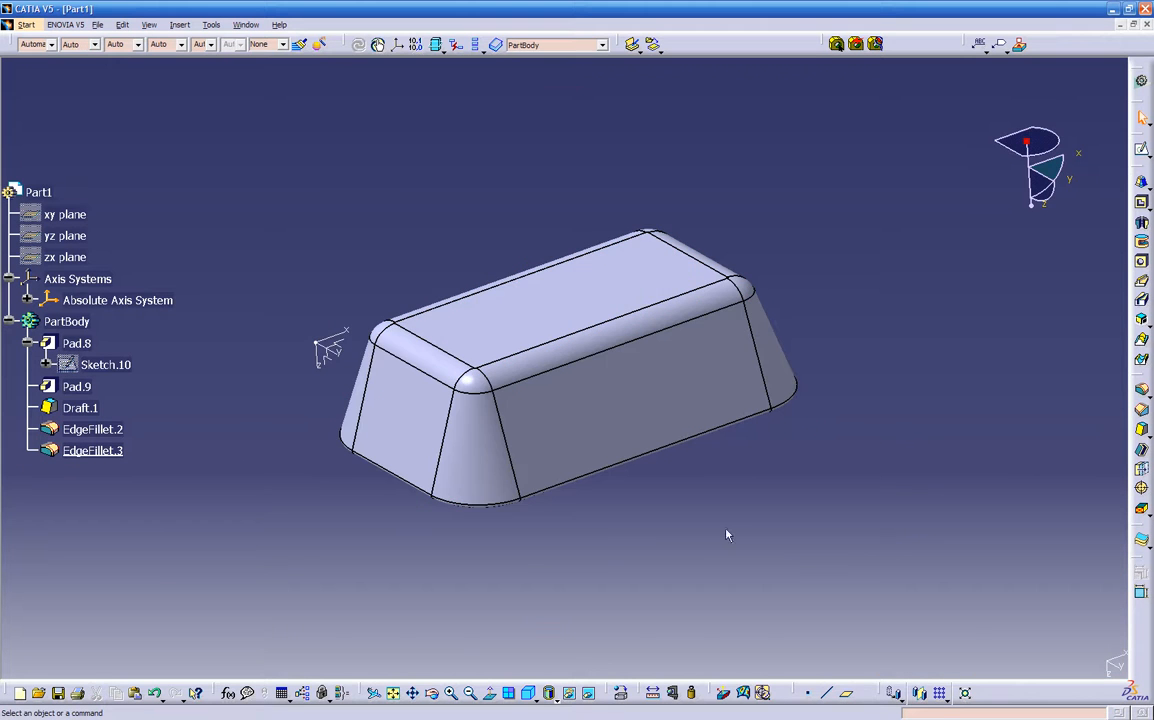
Step: Edit EdgeFillet.2 around the pad's narrow end face and try a radius of 0.5 in with a preview
middle_drag(644, 528, 639, 447)
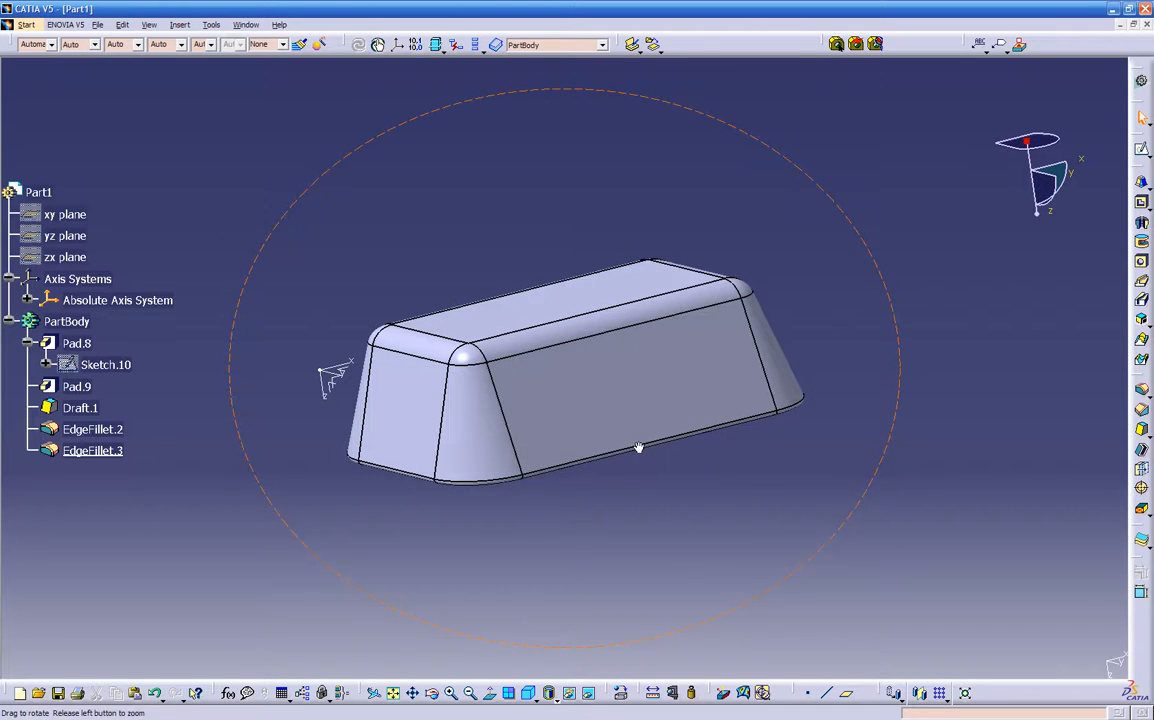
double_click(104, 432)
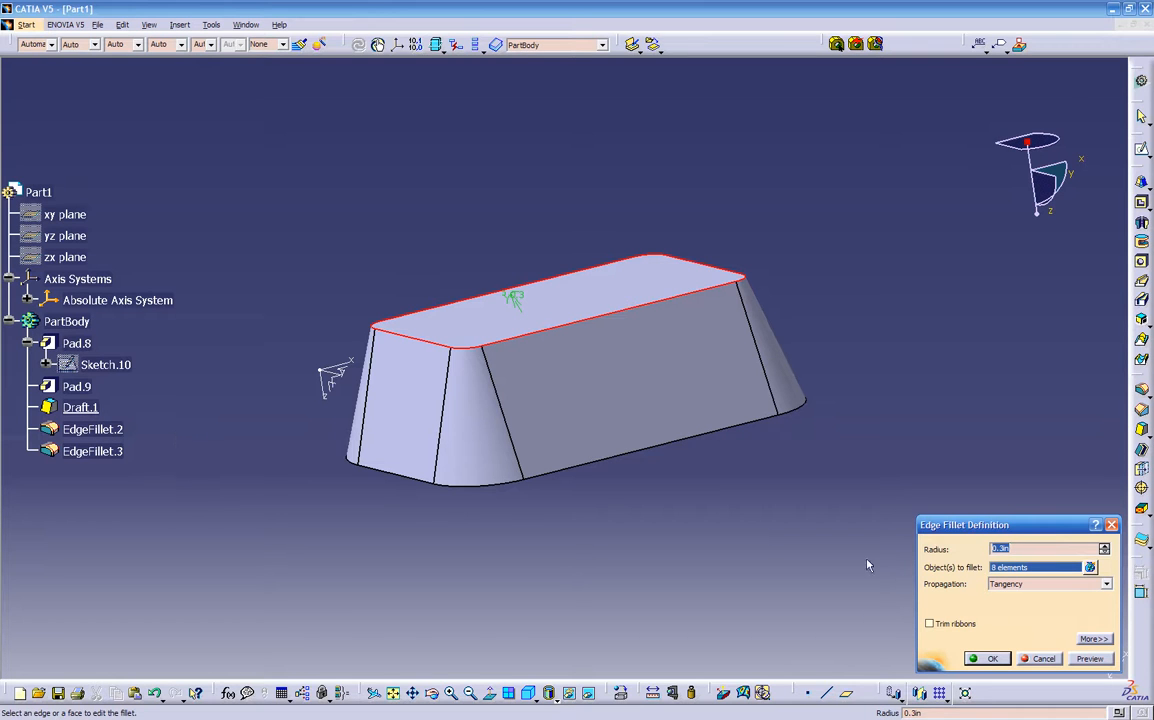
text(.5)
click(1084, 662)
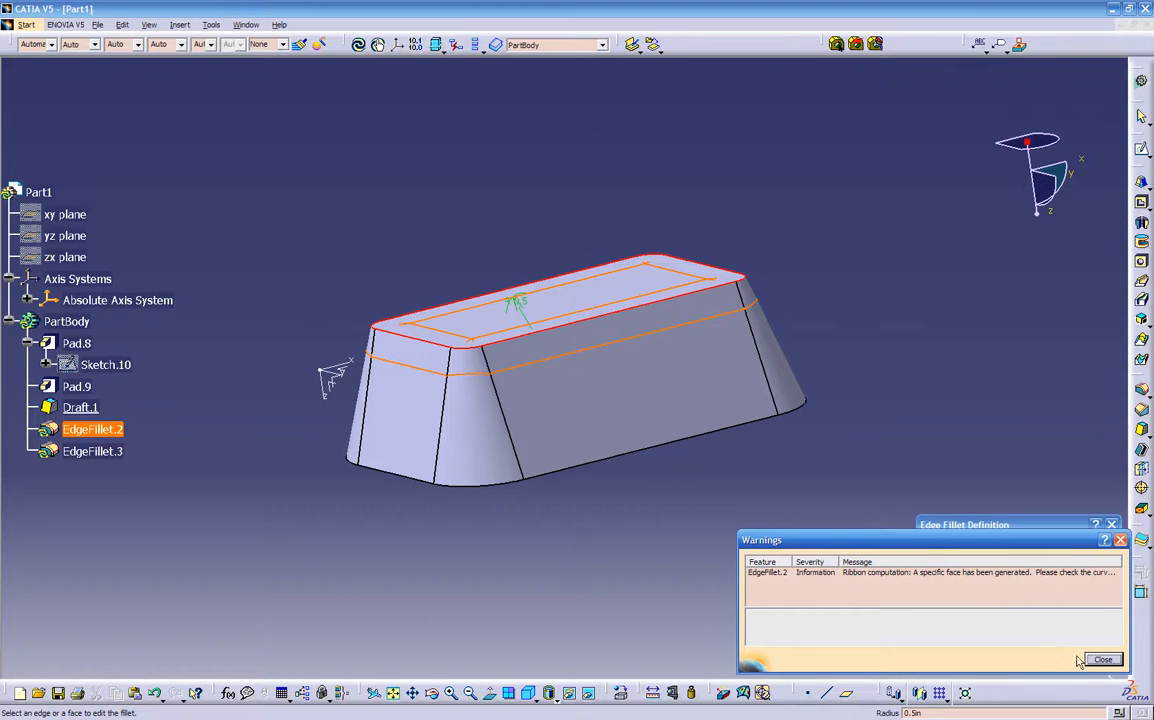
click(1089, 660)
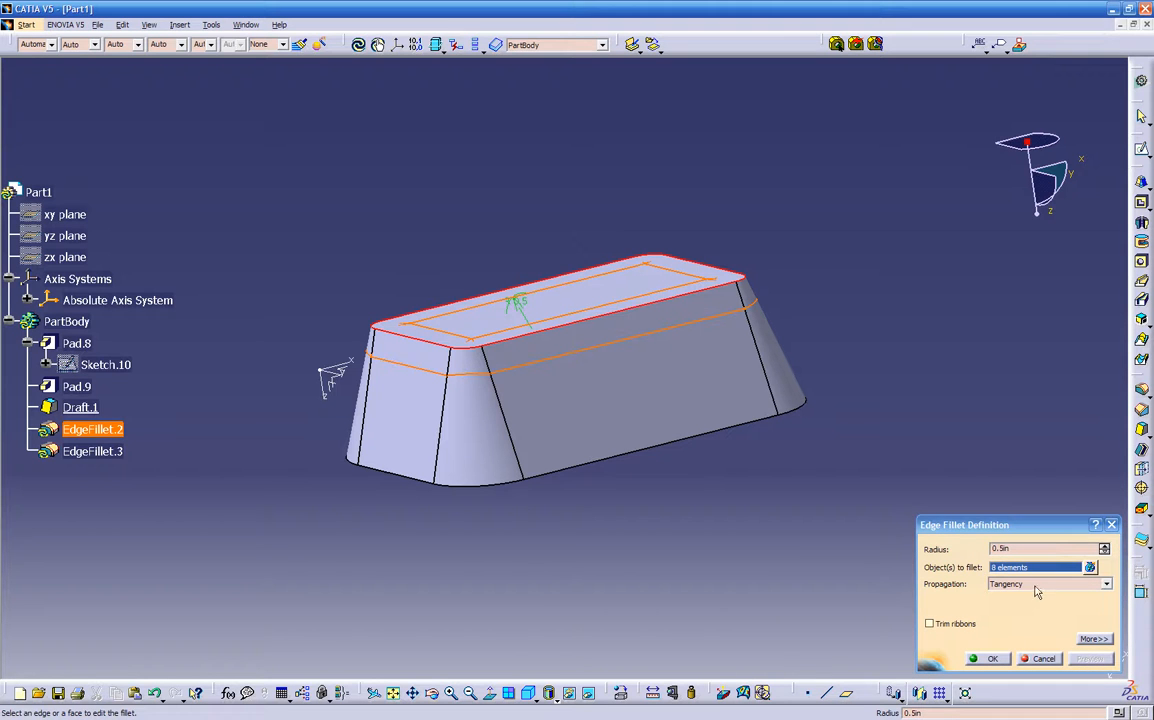
Step: Set the EdgeFillet.2 radius to 0.35 in, apply it and dismiss the warning
text(.)
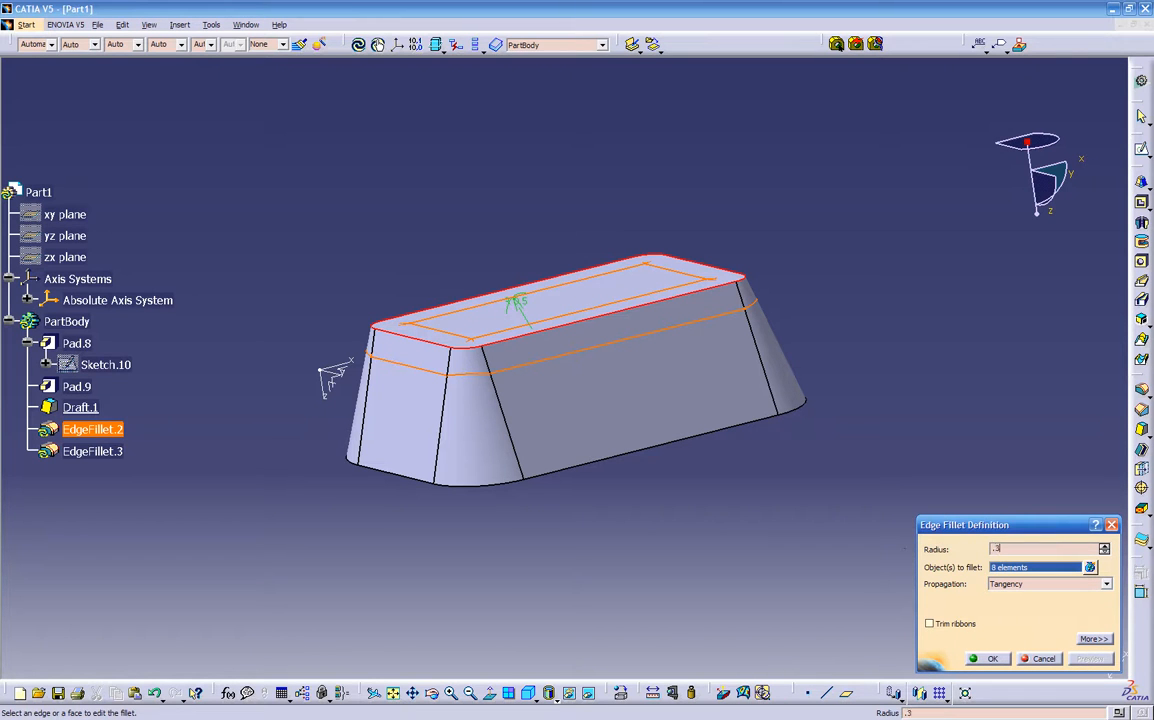
text(35)
key(Return)
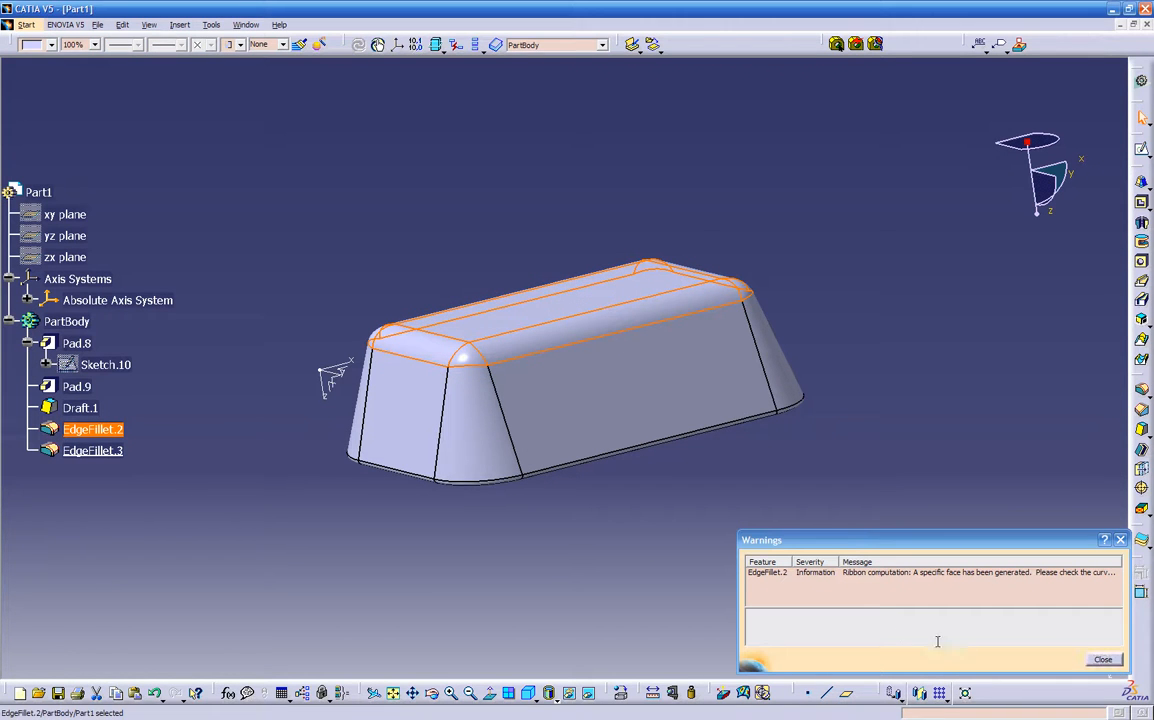
click(1099, 659)
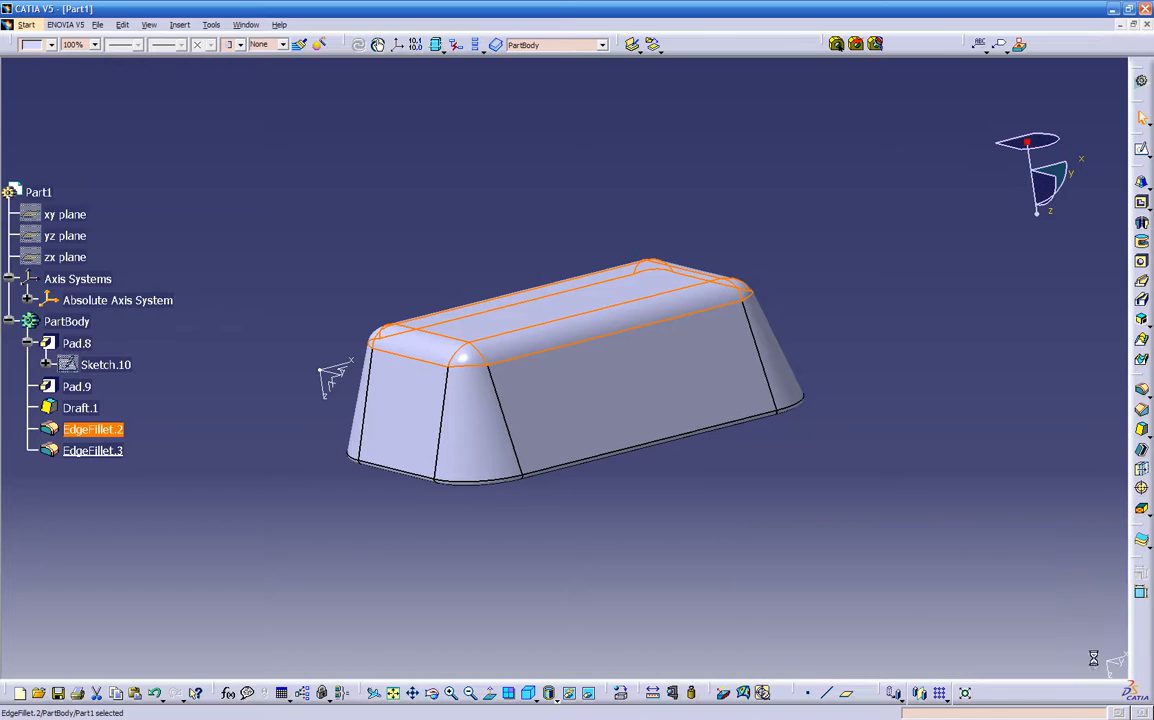
Step: Reopen the fillet around the pad's narrow end face, set its radius to 0.25 in, preview it and apply it
double_click(526, 343)
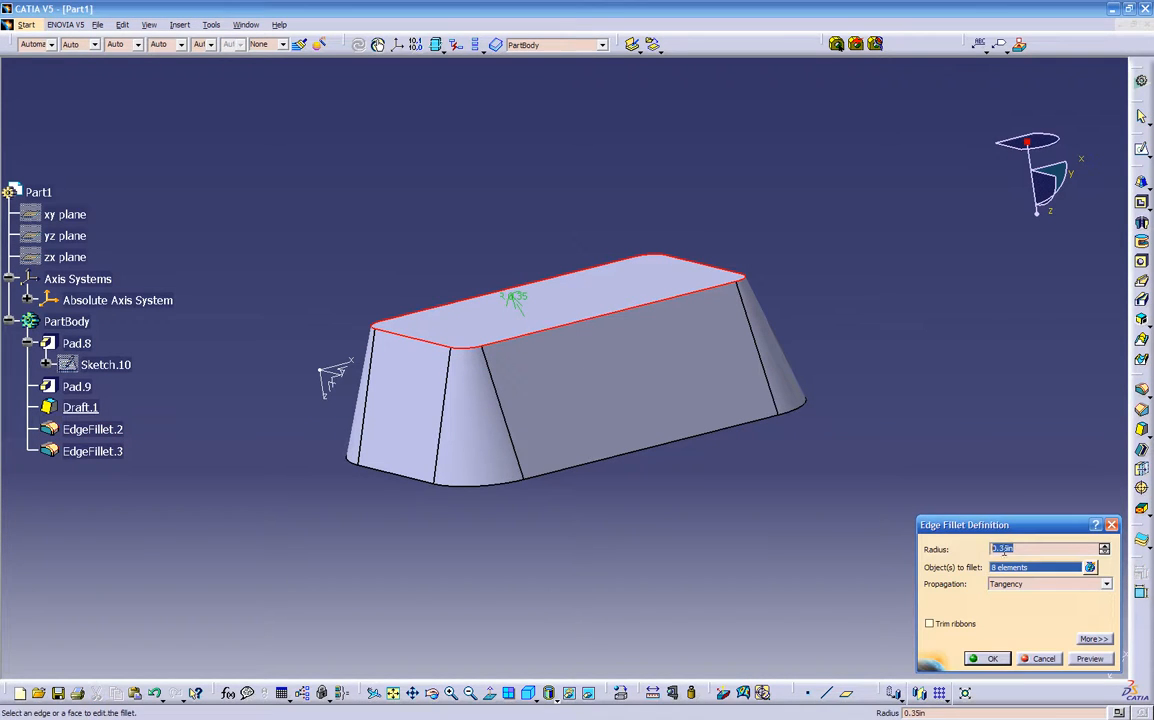
text(.3)
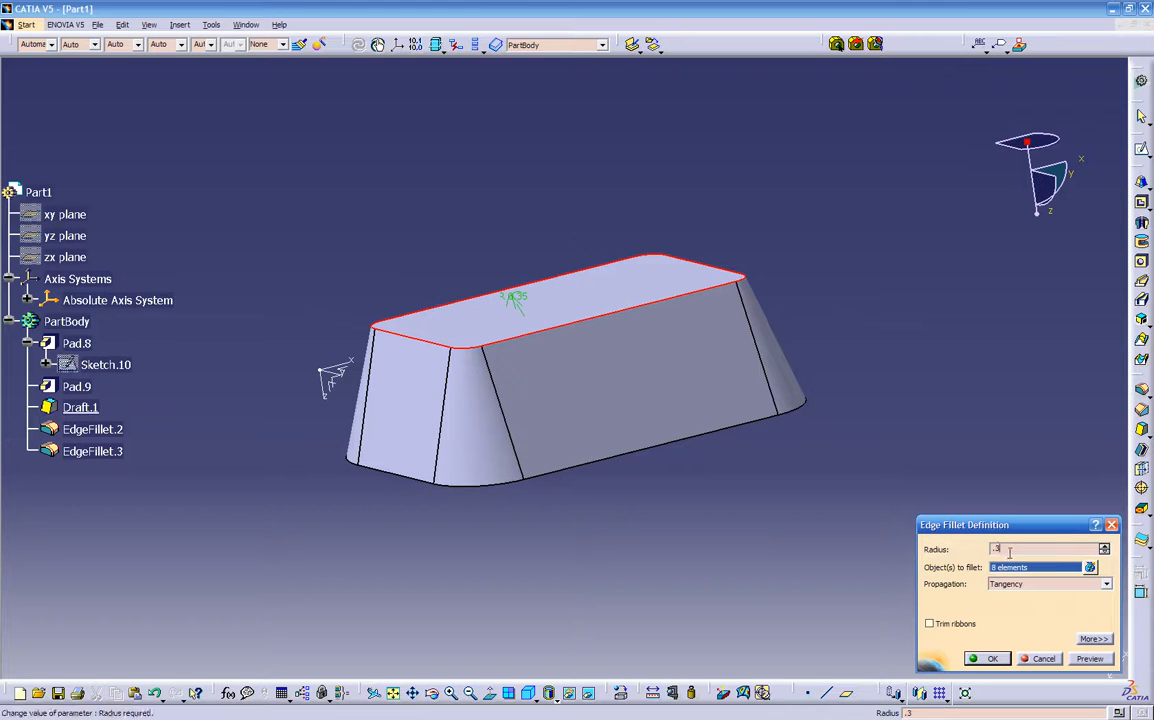
click(1088, 659)
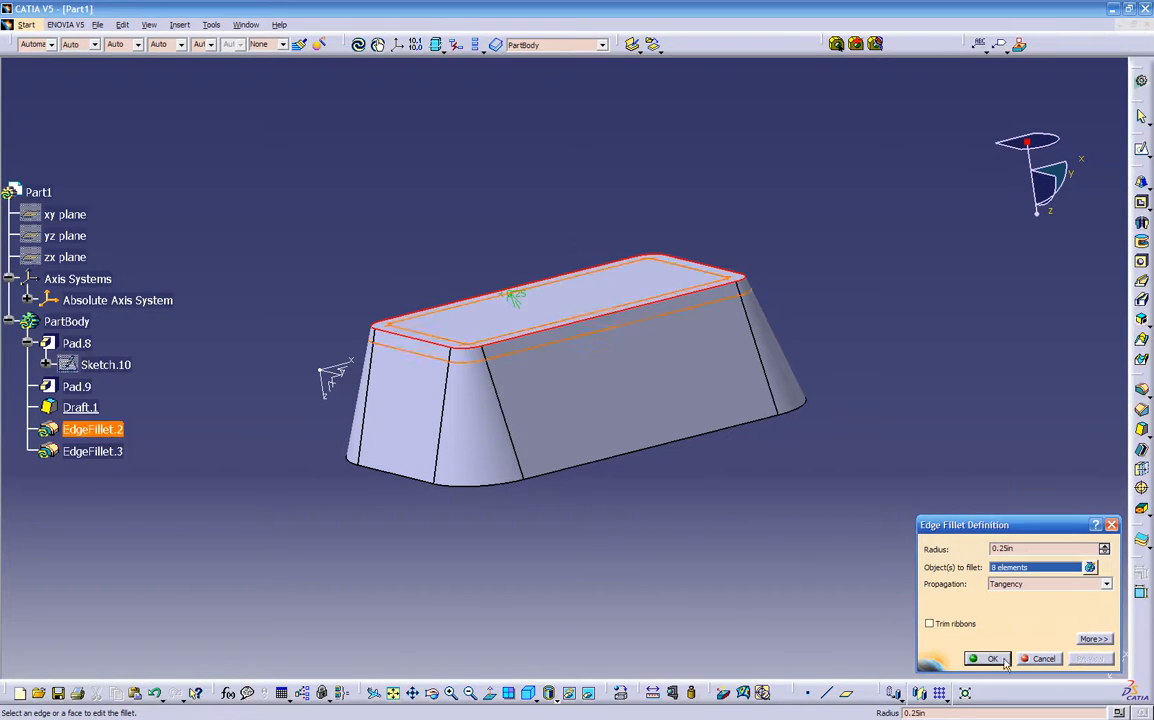
click(988, 659)
click(765, 549)
middle_drag(734, 514, 760, 435)
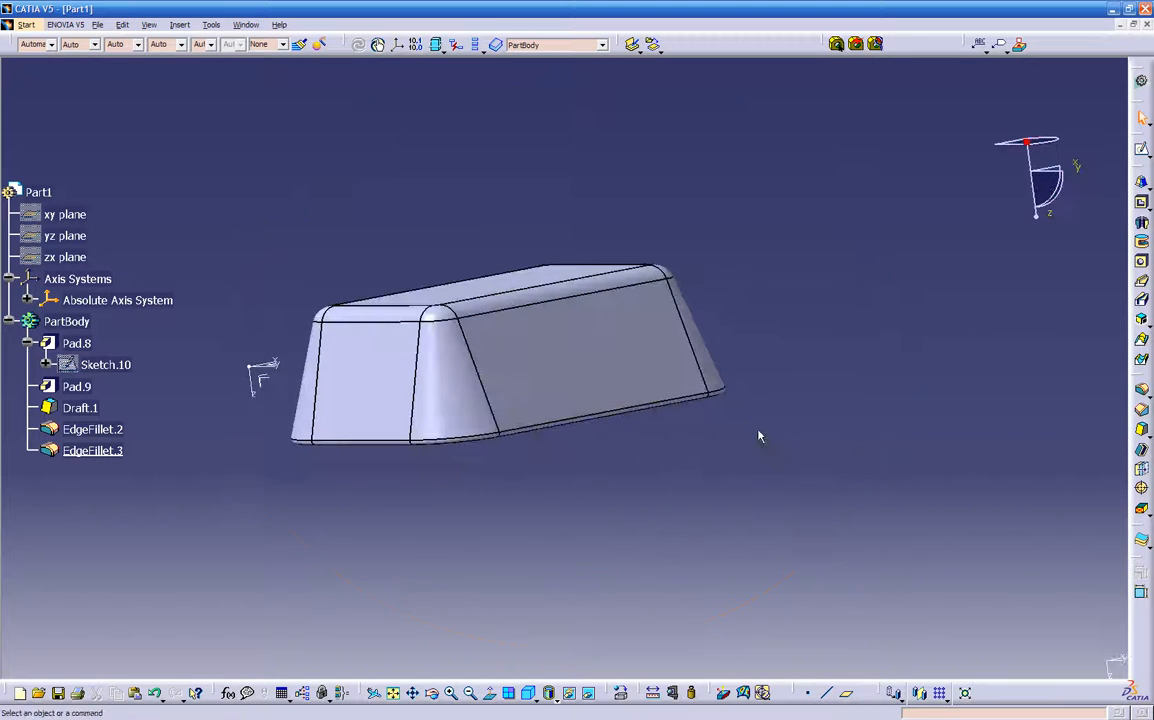
mouse_move(528, 433)
middle_down()
mouse_move(577, 484)
mouse_move(613, 322)
mouse_move(438, 375)
middle_up()
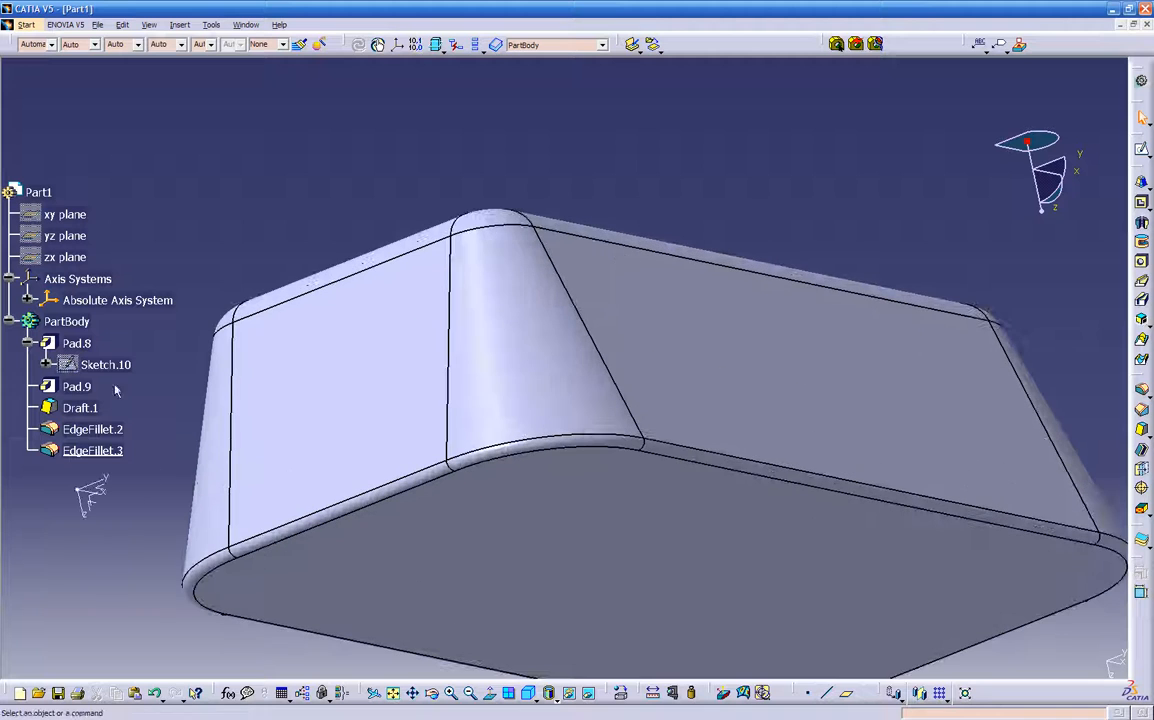
Step: Set the radius of the edge fillet around the solid's bottom face to 0.5 in and apply it
double_click(472, 460)
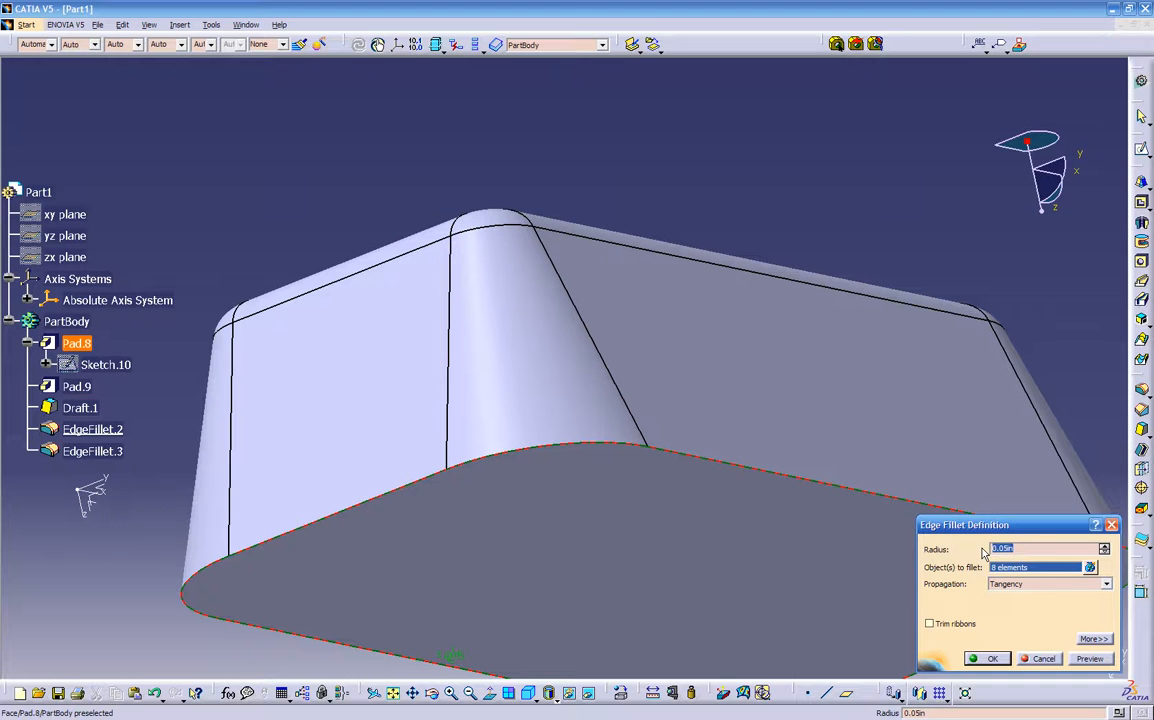
text(.5)
click(1089, 660)
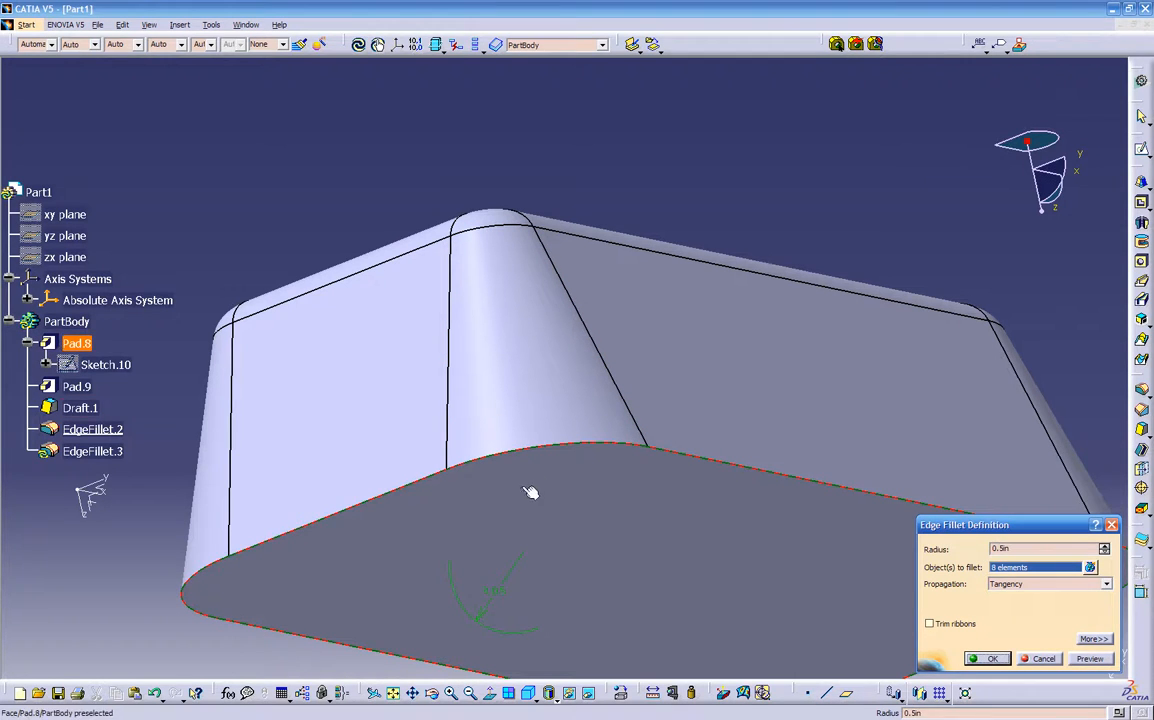
click(990, 659)
middle_drag(639, 301, 638, 542)
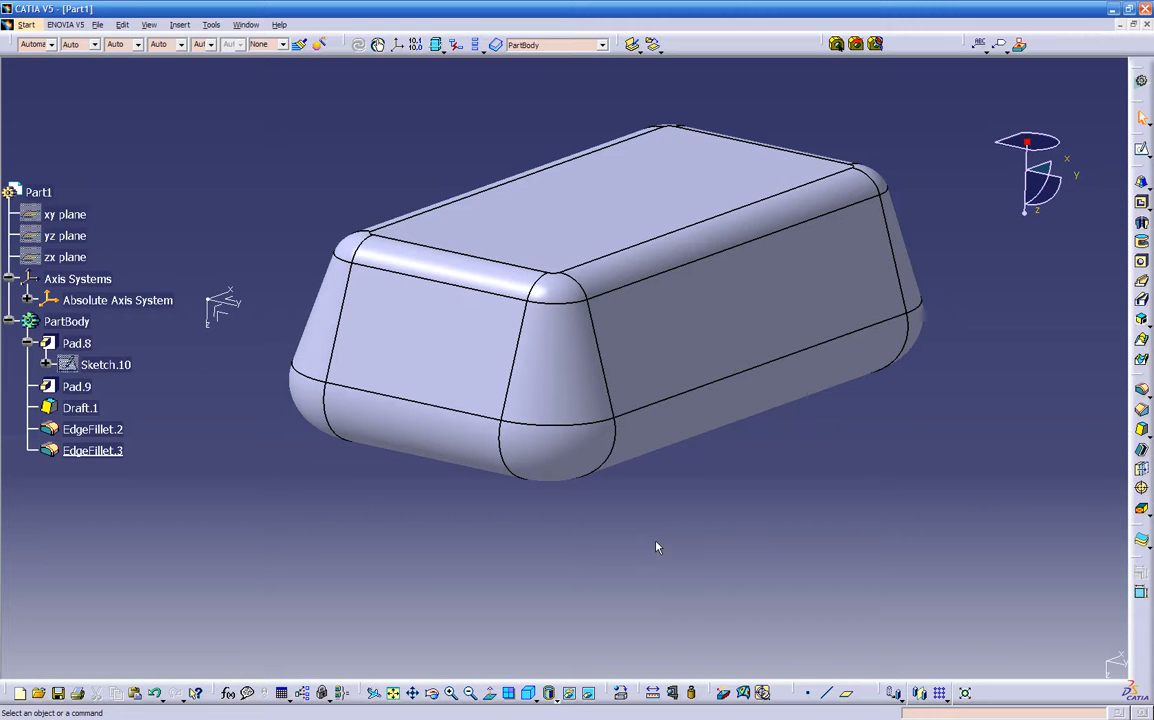
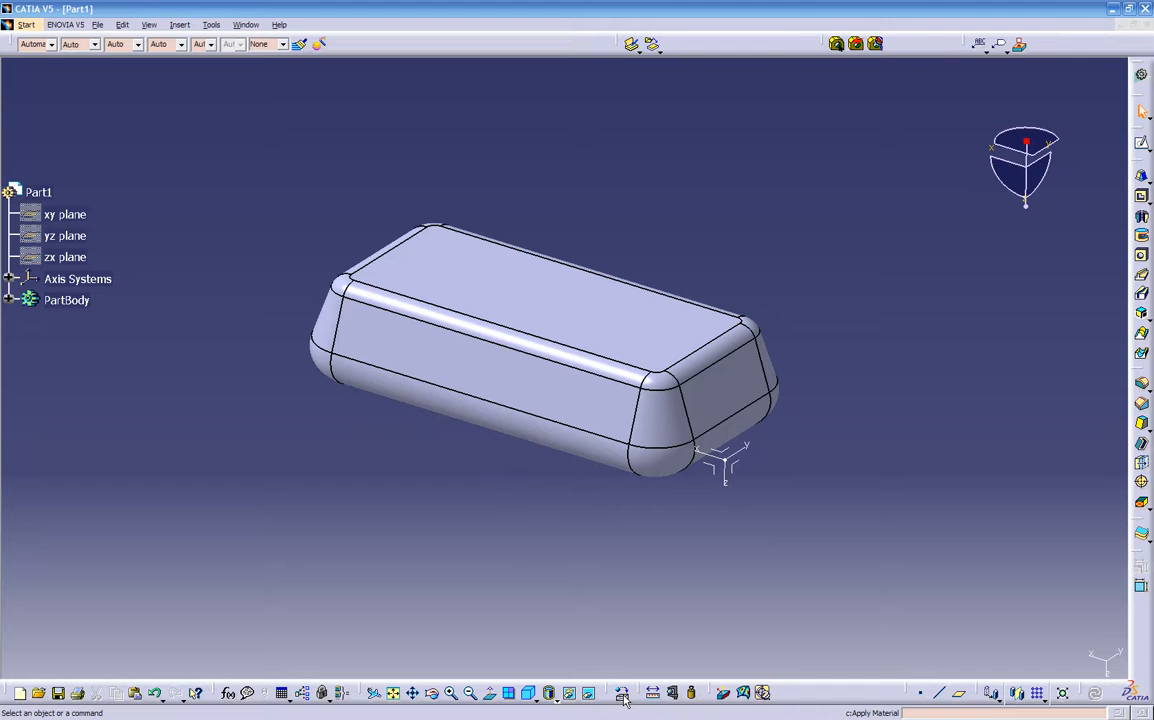
Step: Undock and close the Apply Material toolbar, restore it, and dock it after the other toolbars in its row
drag(609, 694, 606, 642)
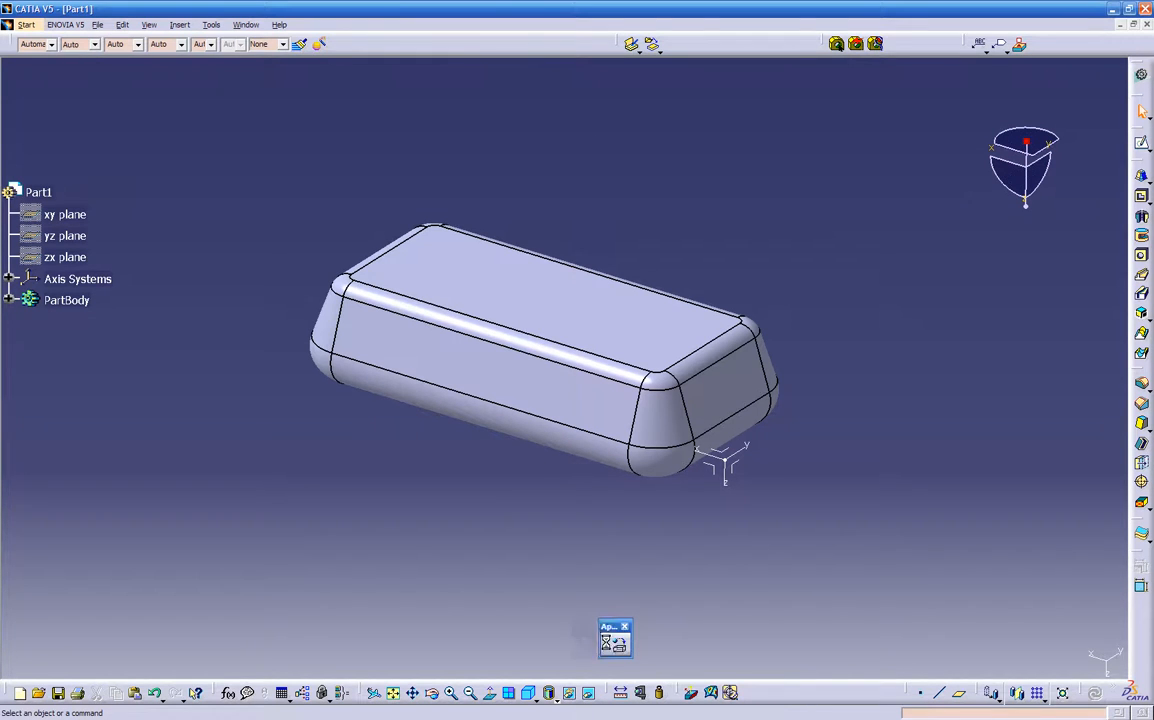
click(625, 628)
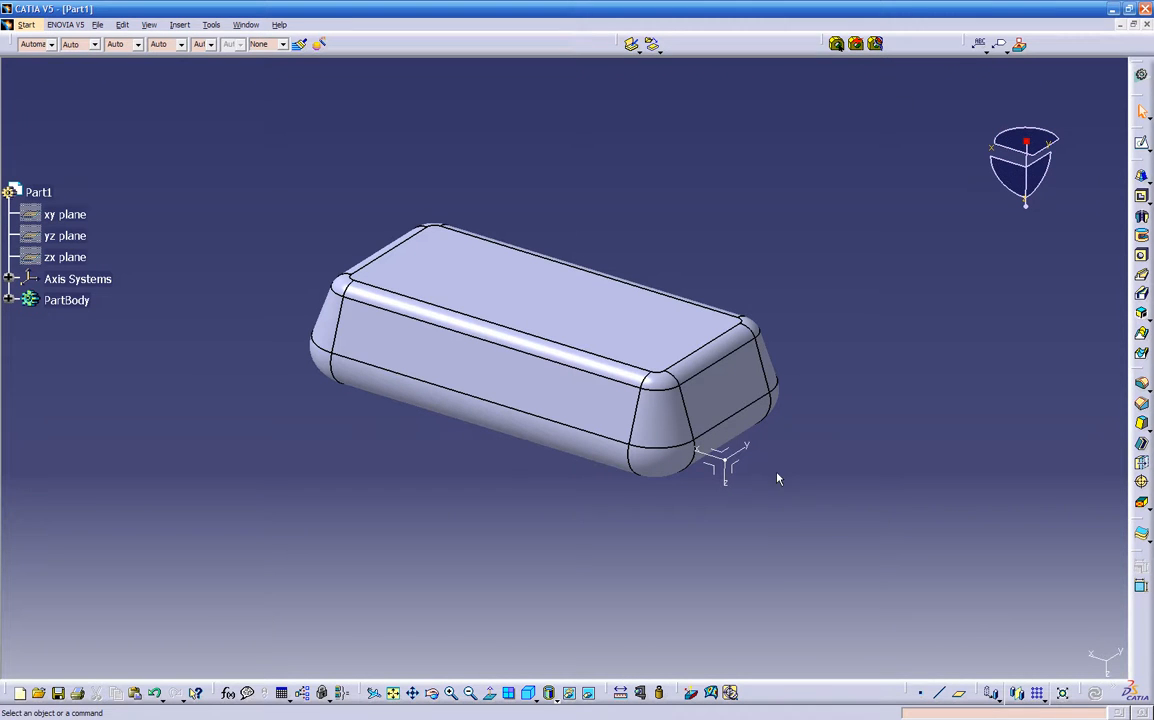
right_click(785, 695)
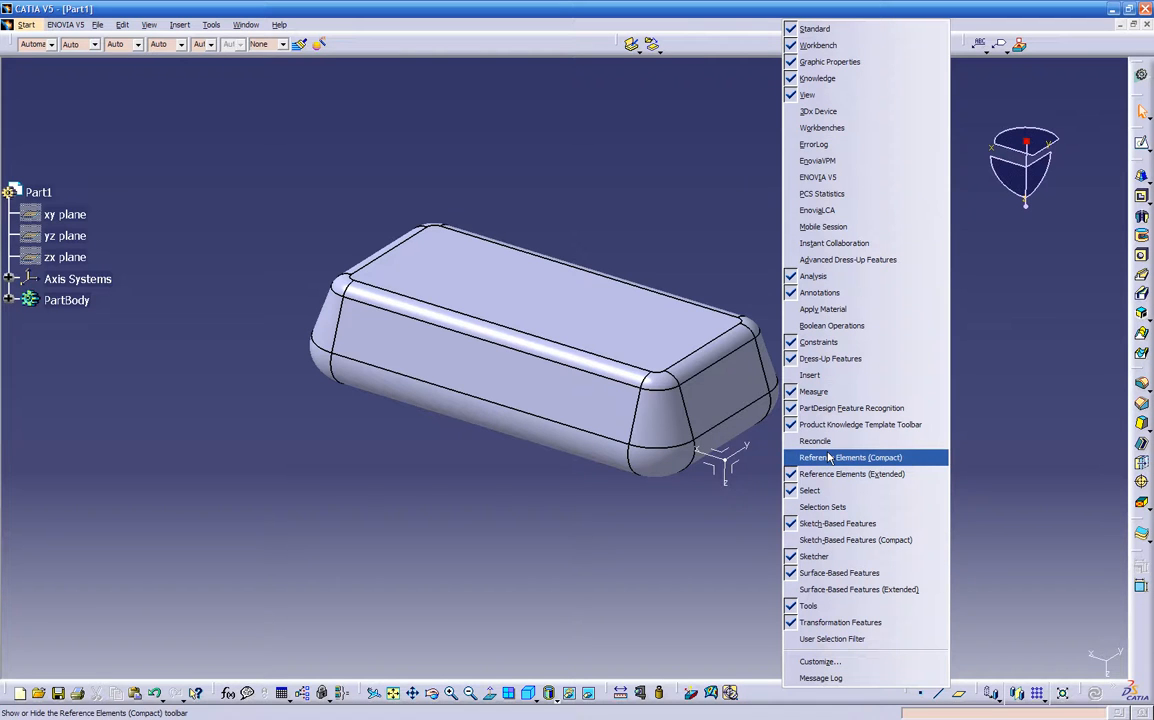
click(803, 312)
drag(614, 625, 768, 688)
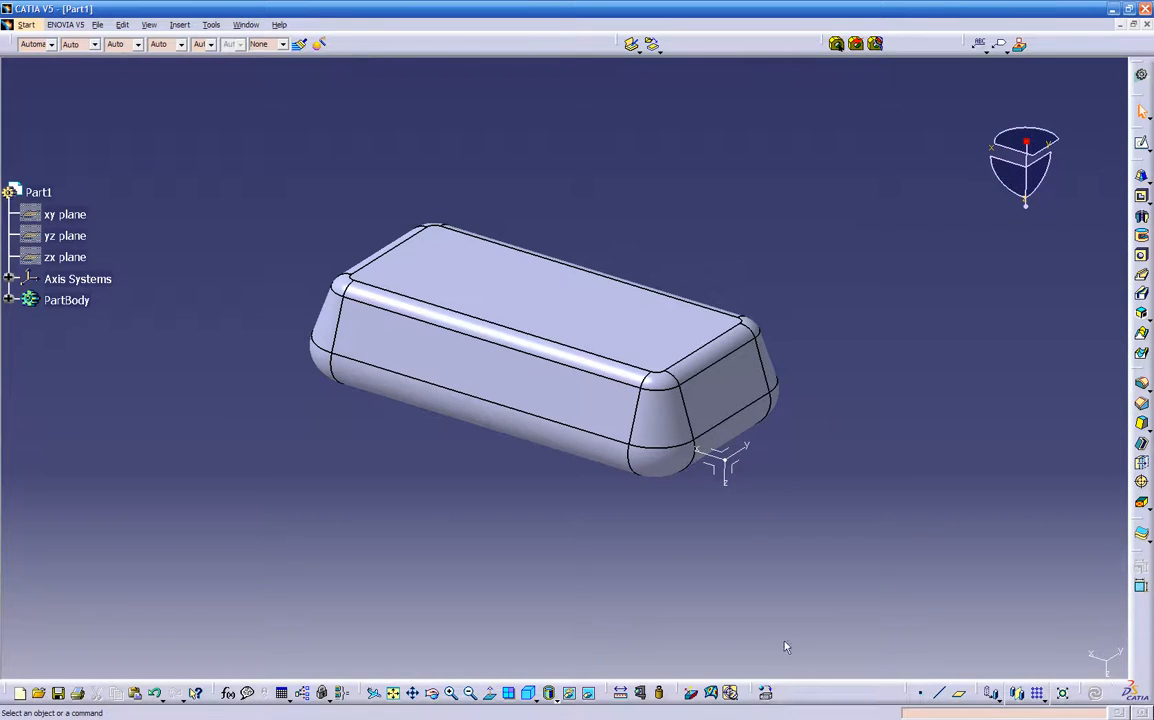
Step: Open the material library clear of the part and display the model in Shading with Material mode
click(767, 694)
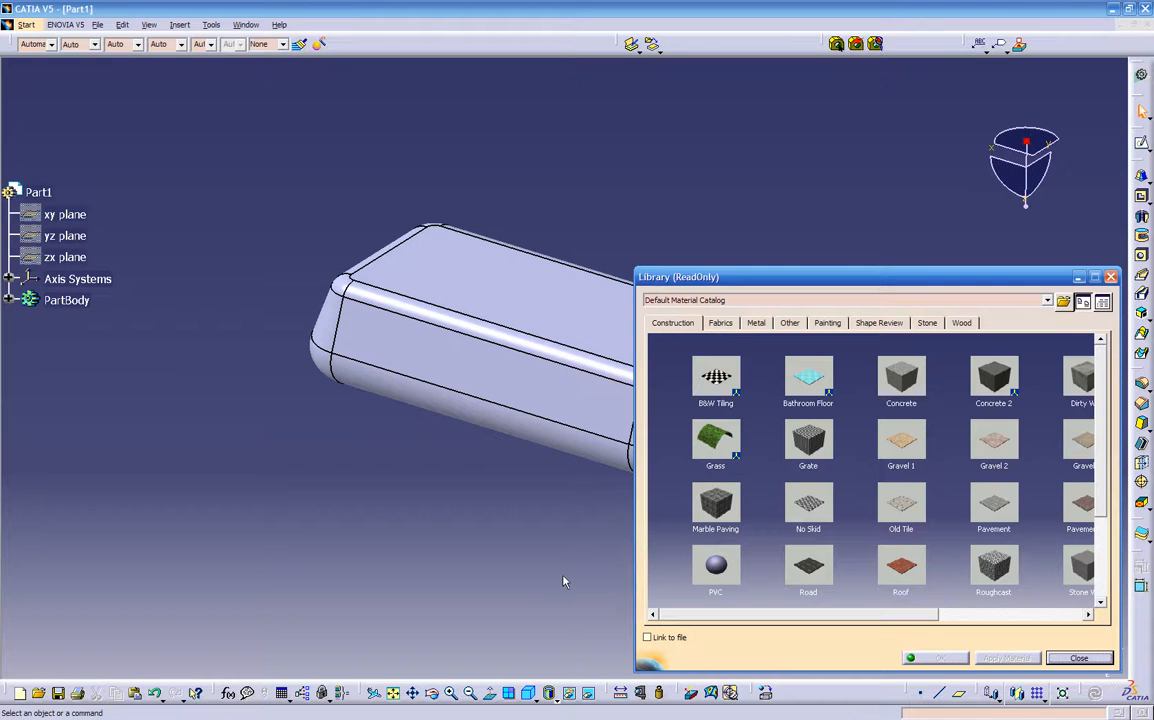
middle_drag(549, 564, 461, 530)
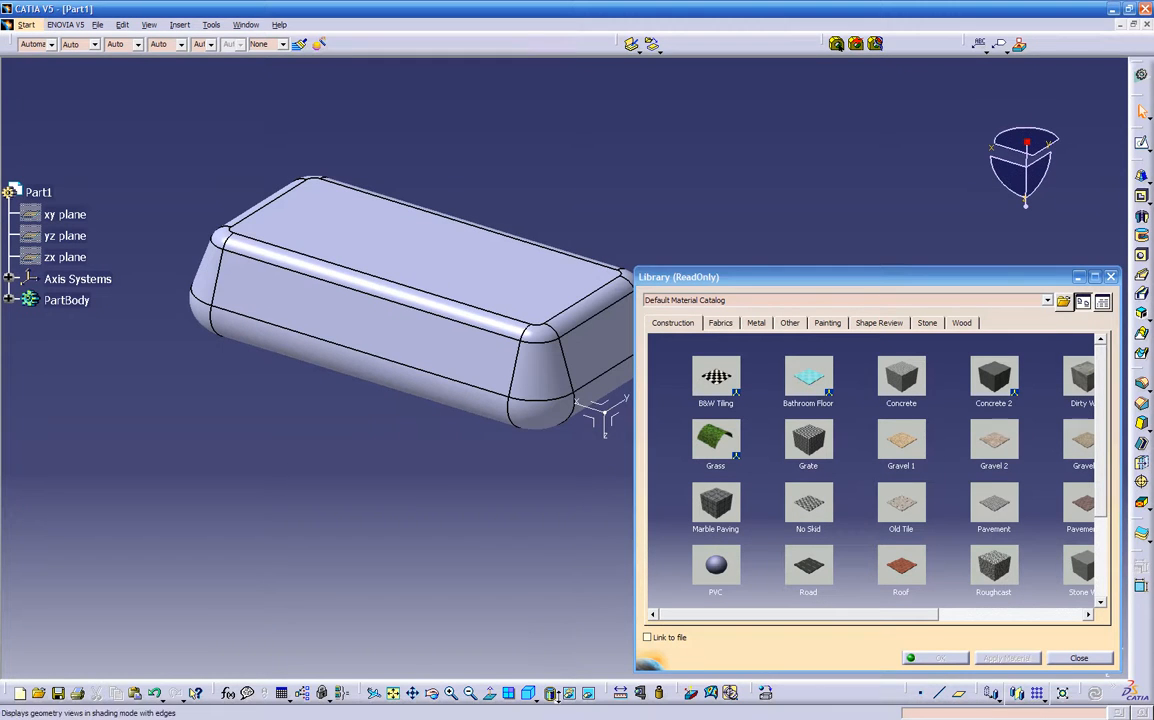
click(557, 700)
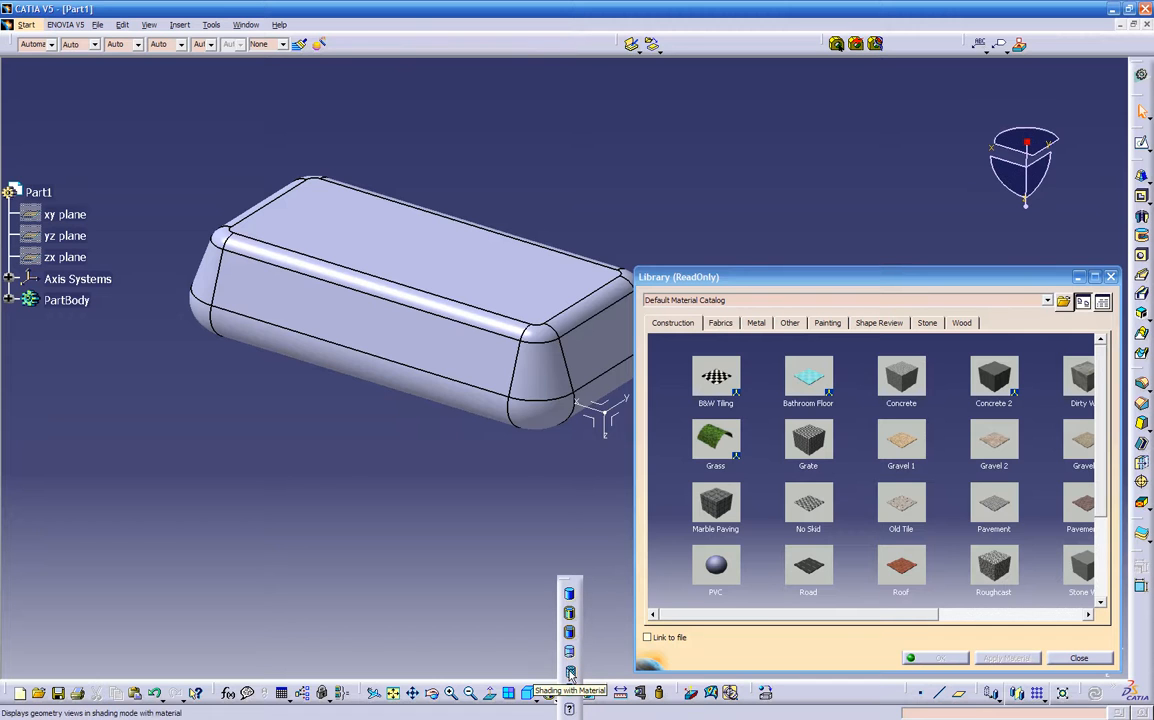
click(570, 672)
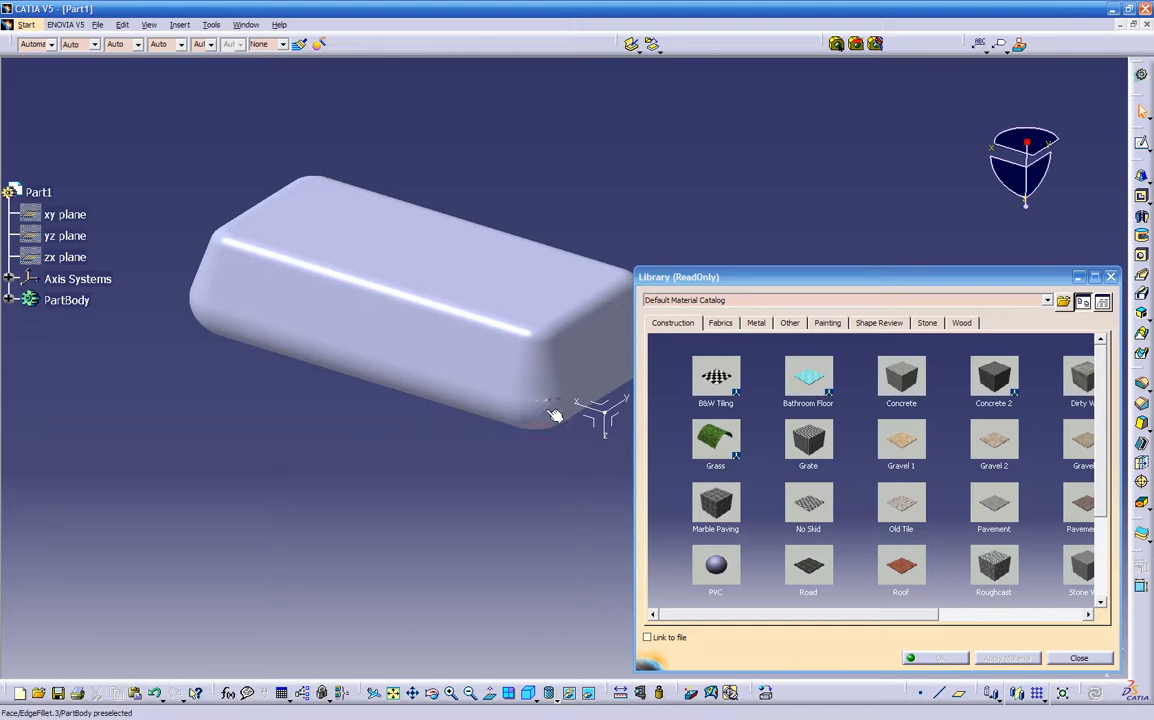
drag(764, 275, 672, 163)
Step: Browse the Metal, Other, Painting, Shape Review, Stone and Wood categories of the default material catalog
click(745, 292)
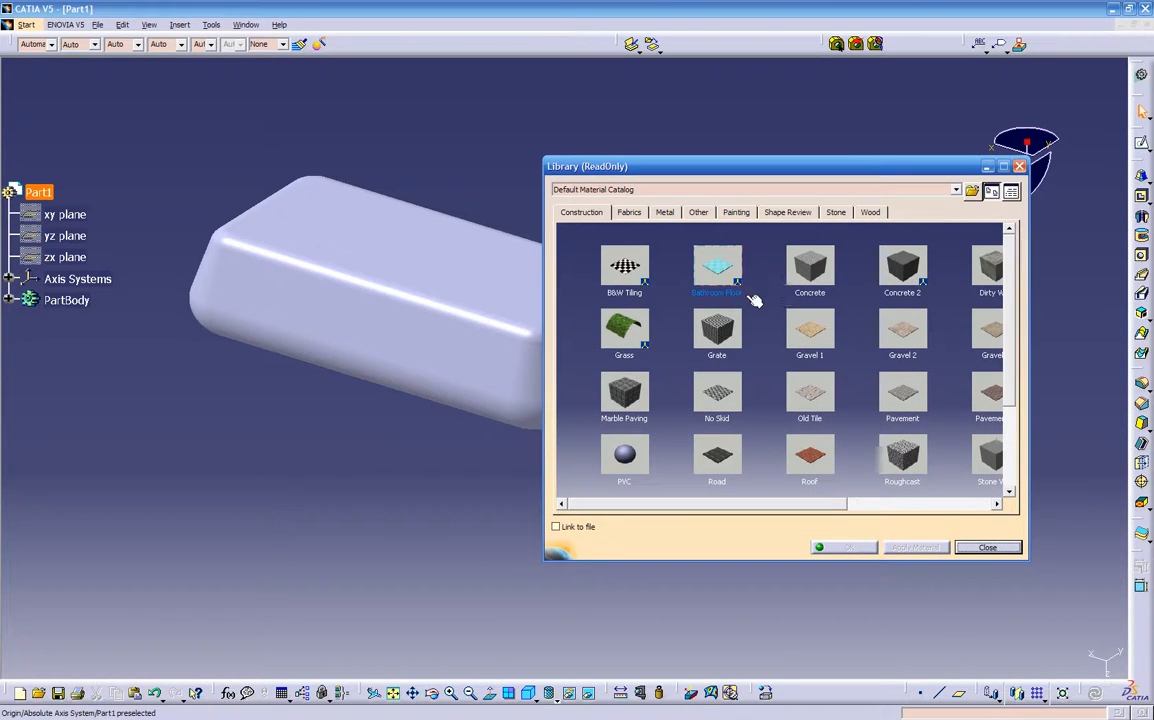
click(668, 212)
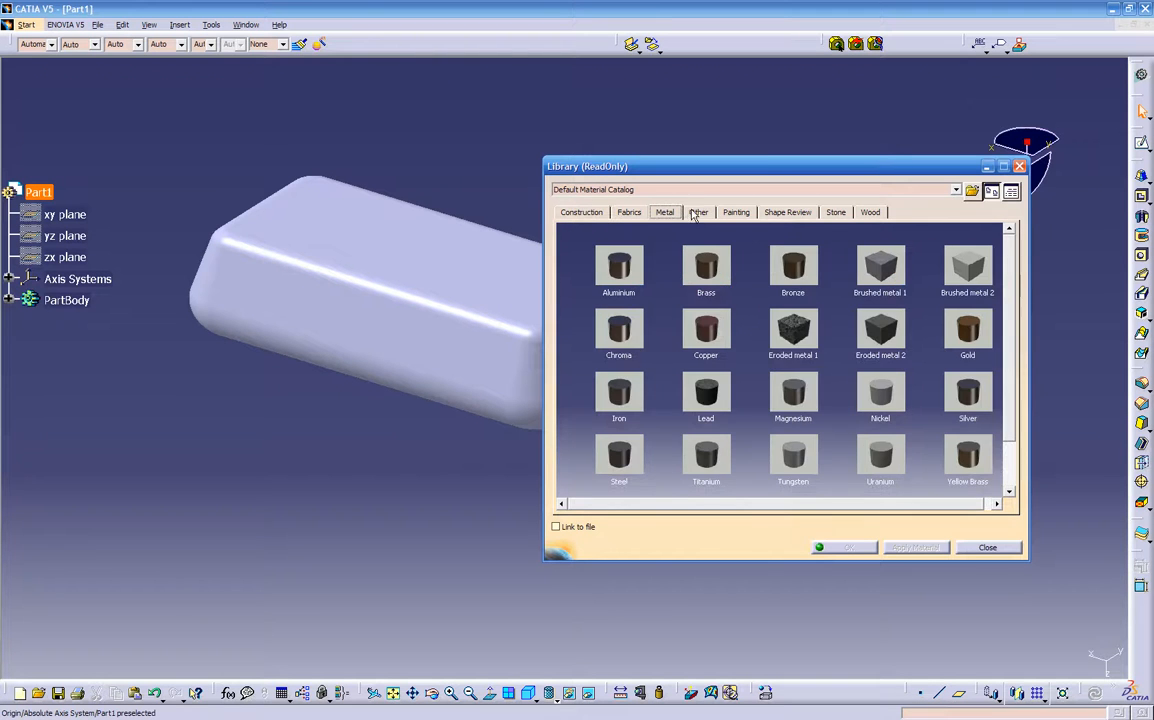
click(700, 212)
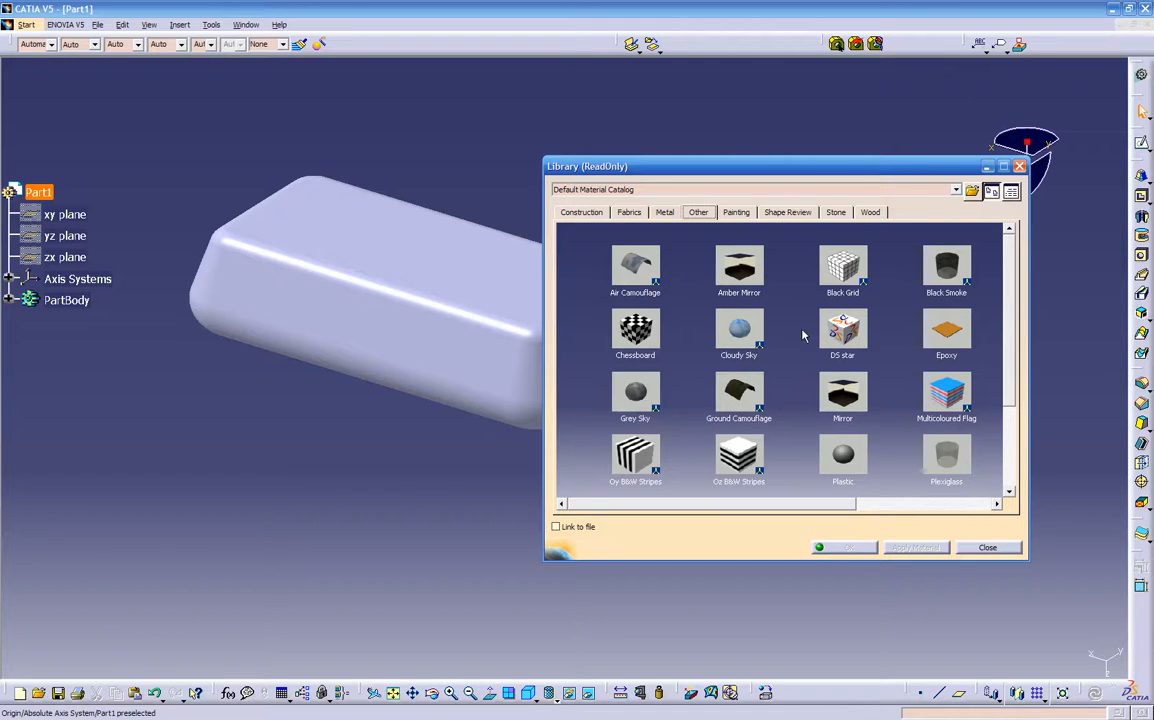
click(735, 213)
click(788, 213)
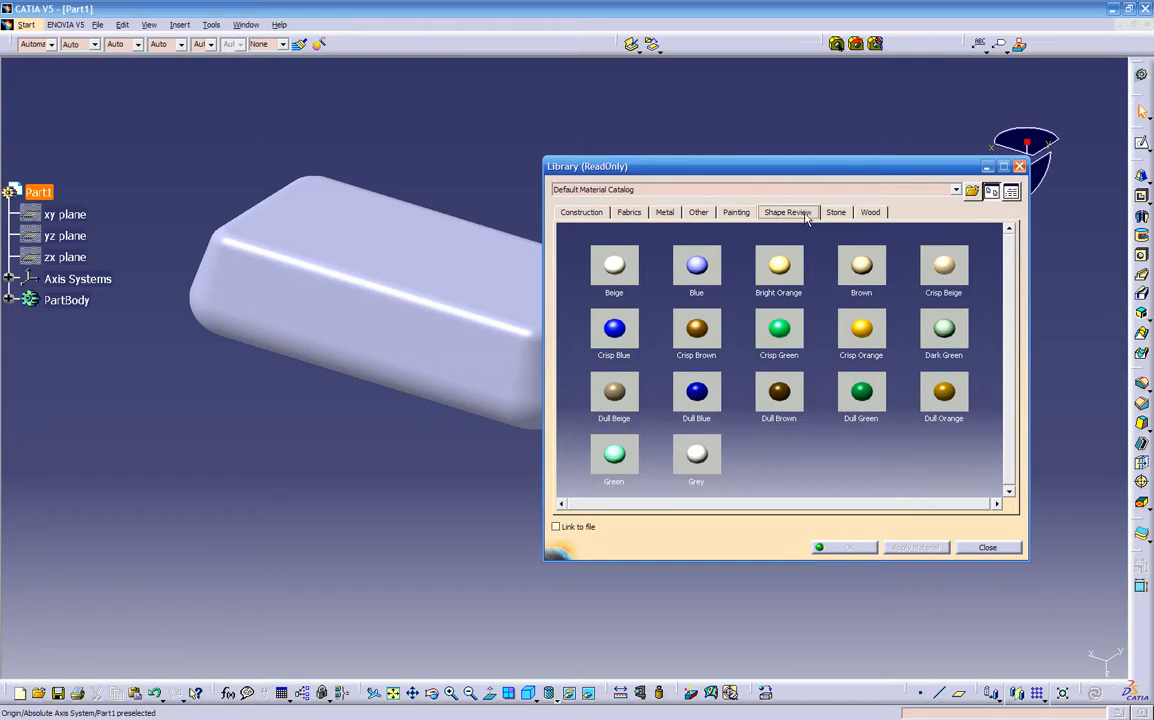
click(838, 213)
click(866, 213)
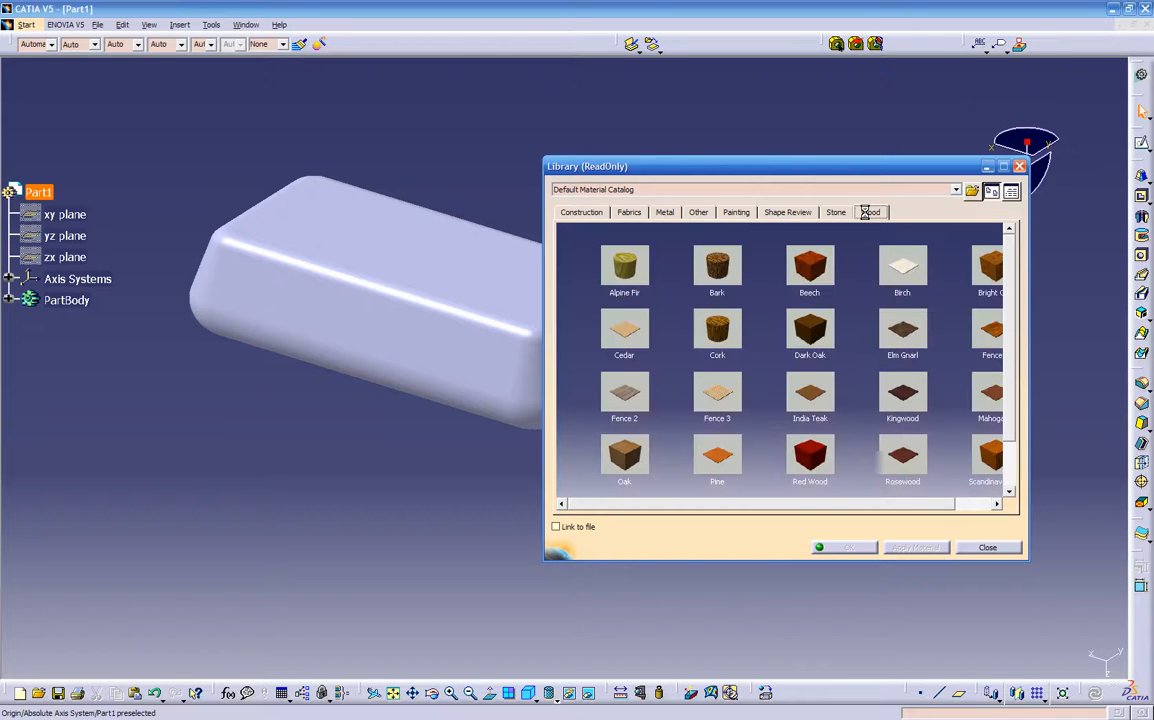
Step: Look through the Metal and Fabrics materials and the full range of Construction materials in the catalog
click(664, 214)
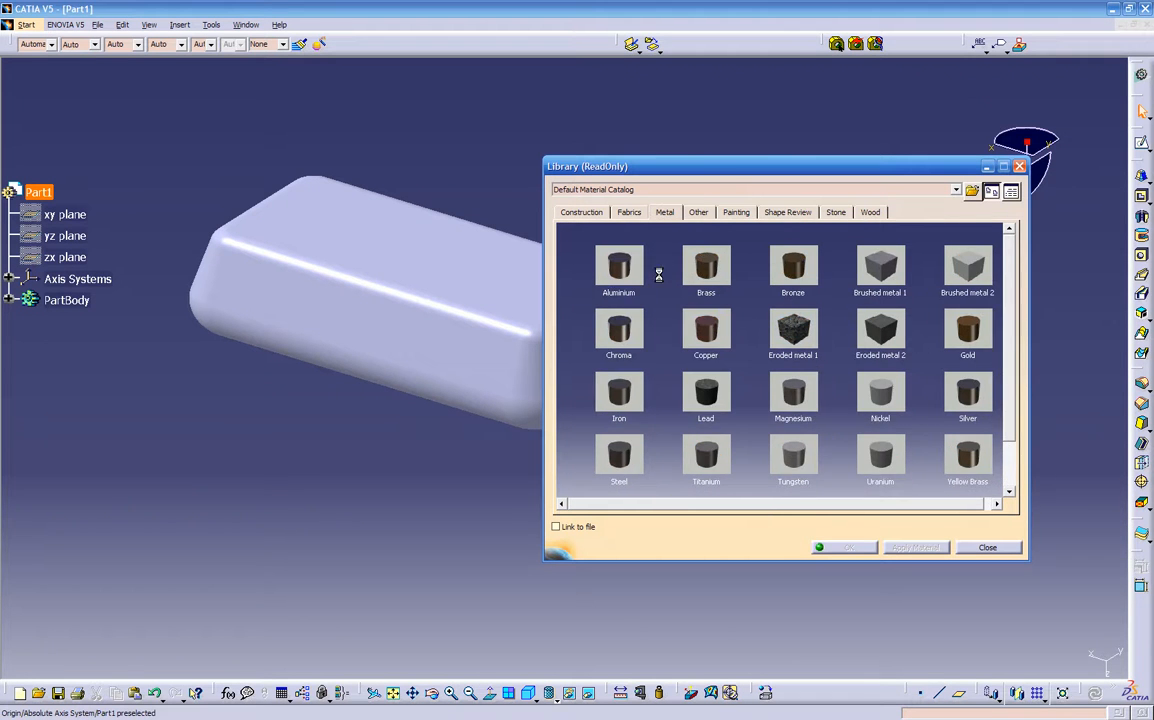
scroll(660, 280, down, 1)
scroll(650, 260, up, 1)
click(630, 213)
click(600, 213)
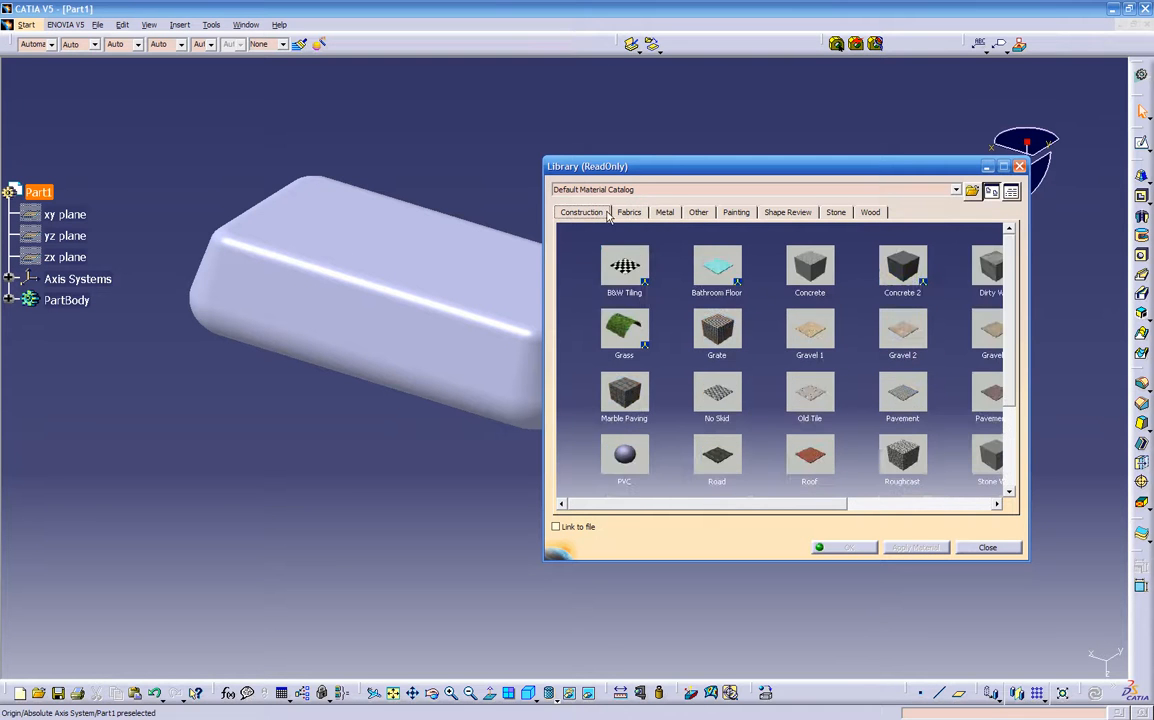
scroll(667, 270, down, 3)
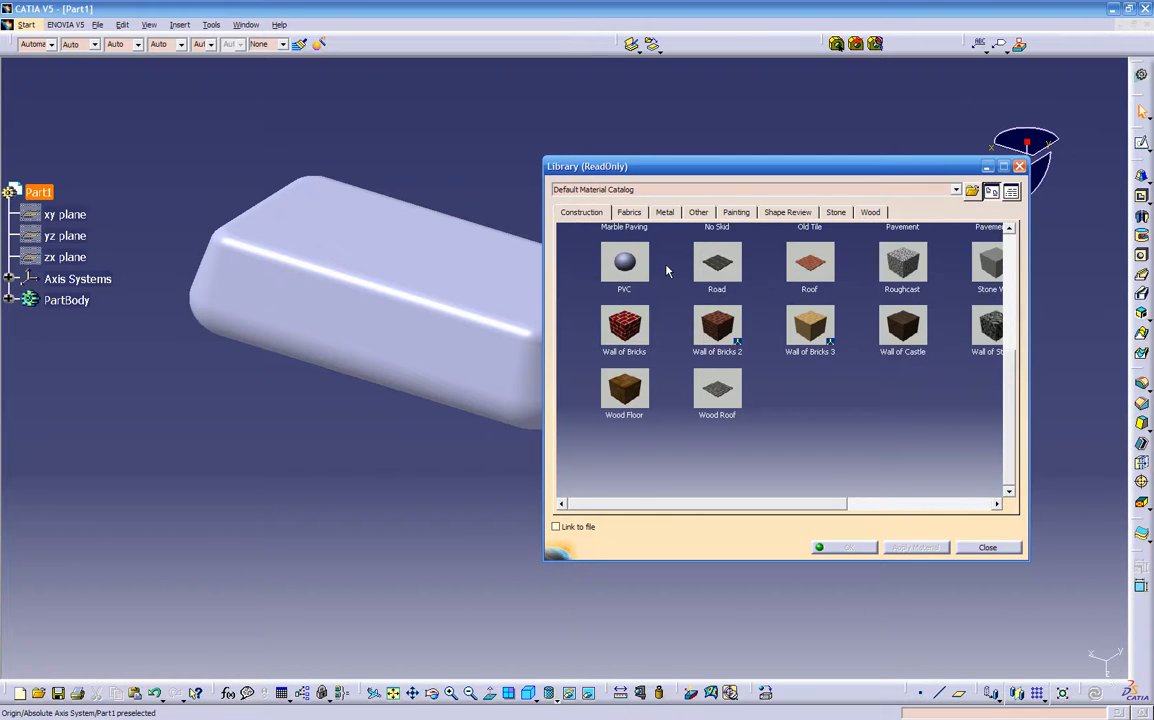
scroll(667, 270, up, 3)
drag(816, 514, 935, 491)
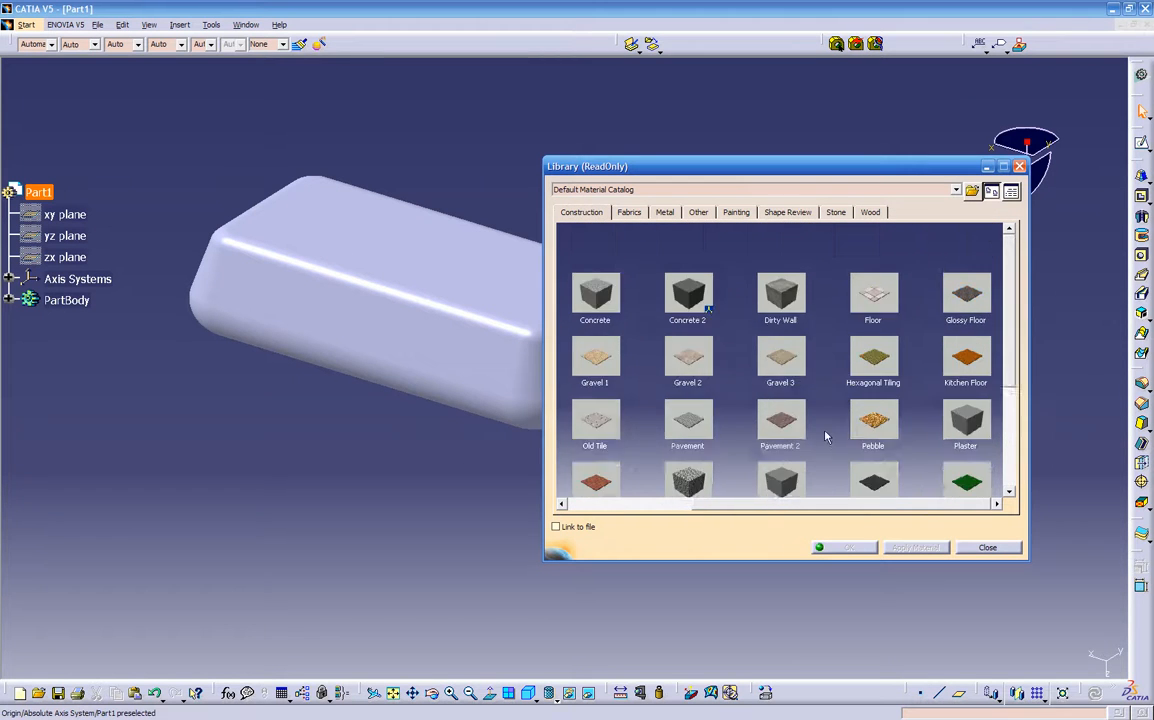
scroll(763, 298, up, 2)
Step: Examine the full range of Fabrics materials in the catalog
click(665, 214)
click(628, 213)
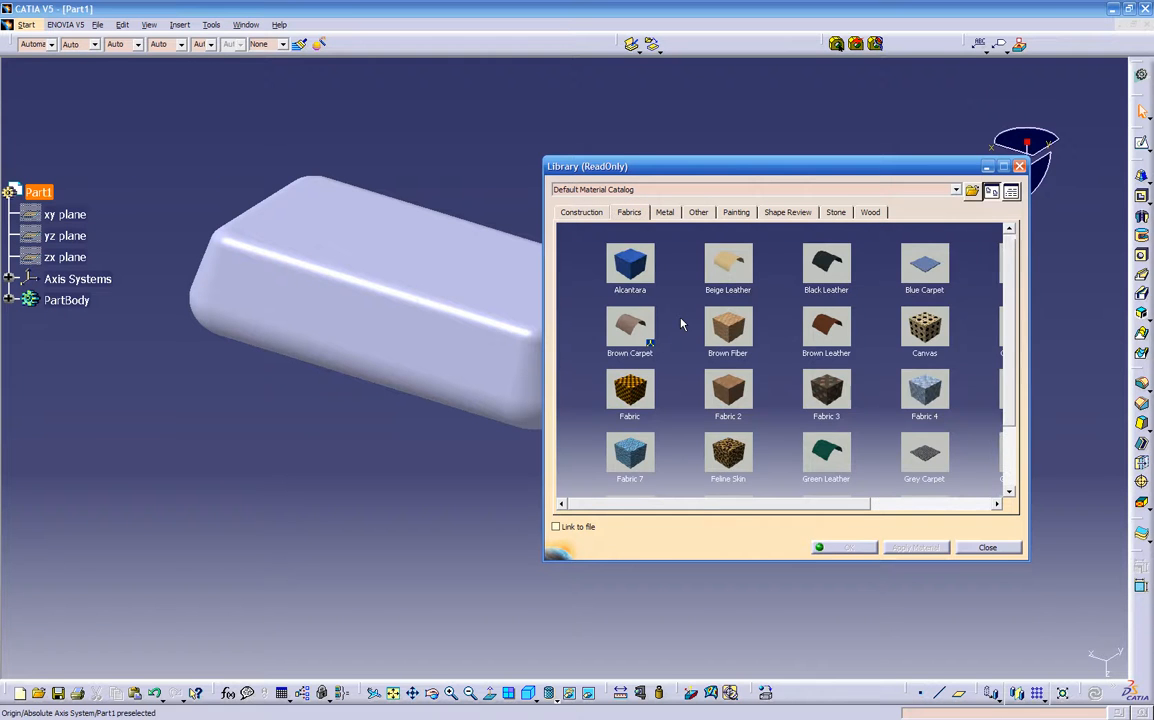
scroll(683, 327, down, 3)
scroll(679, 325, up, 2)
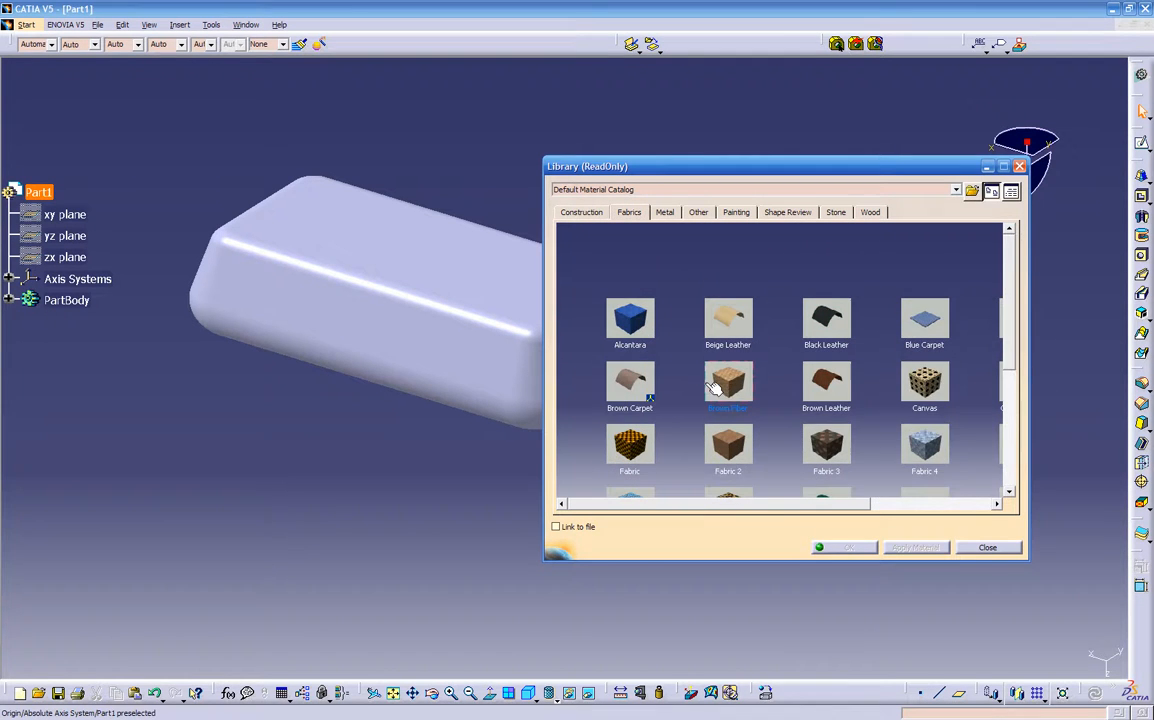
drag(773, 503, 863, 502)
scroll(843, 457, down, 4)
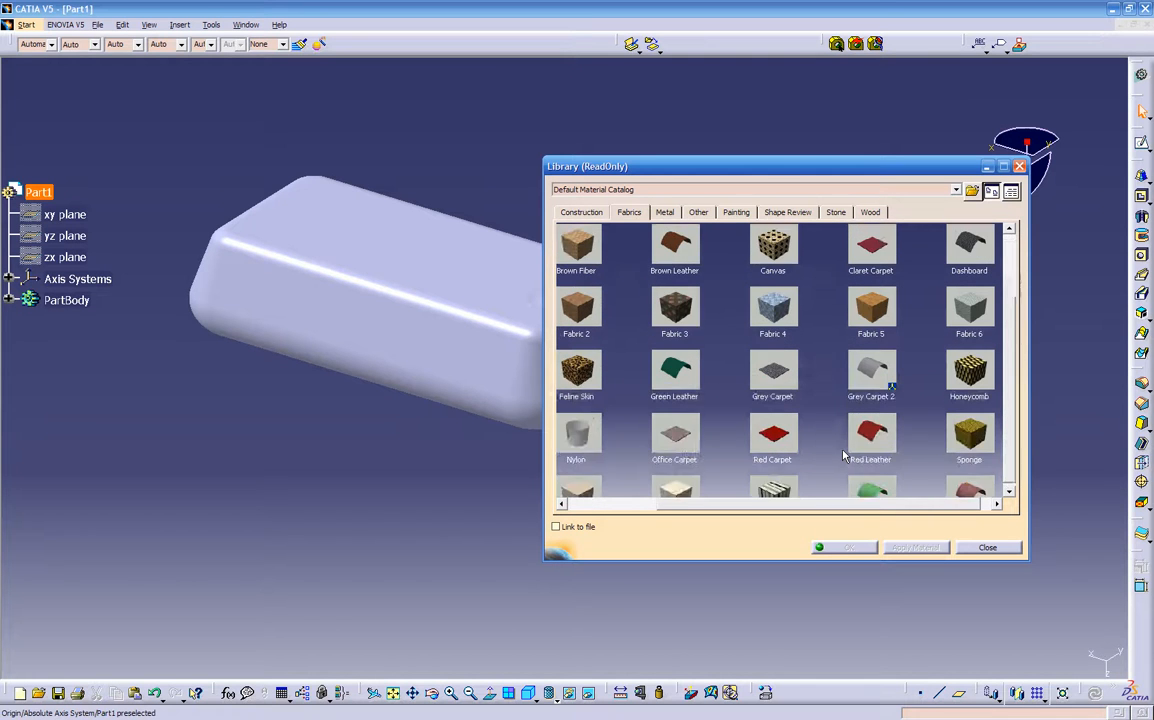
scroll(843, 457, down, 3)
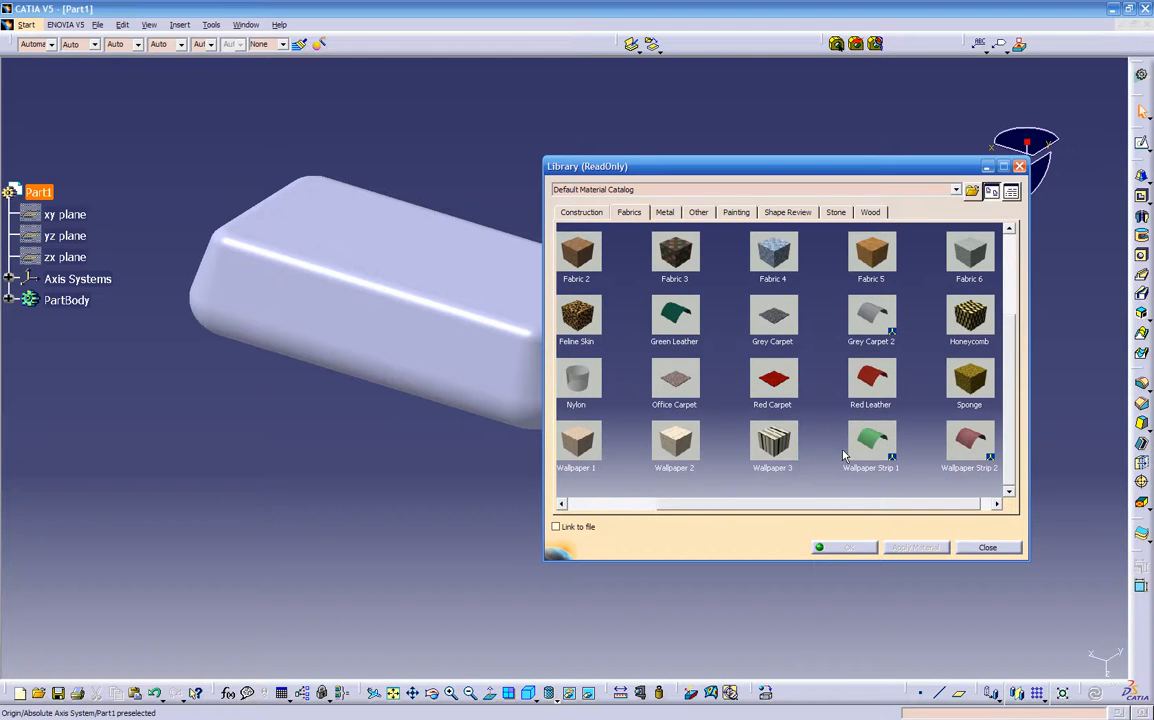
Step: Apply the Amber Mirror material from the Other category to PartBody and expand PartBody in the tree
click(666, 212)
click(699, 213)
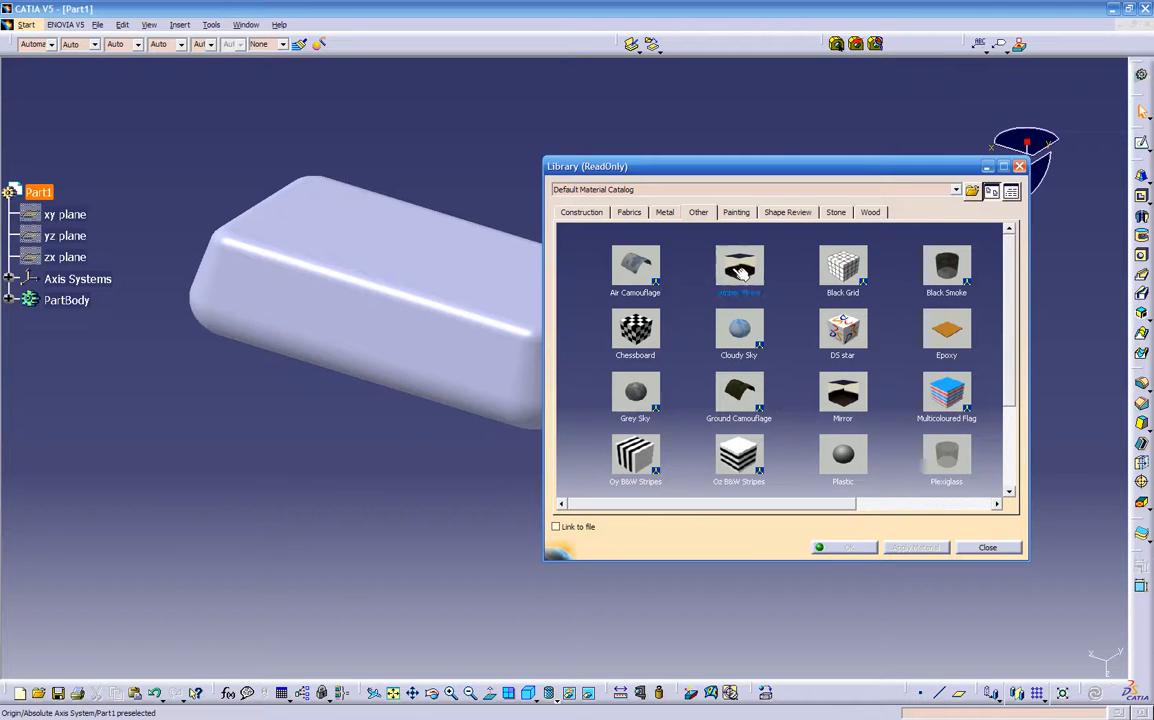
drag(741, 267, 470, 277)
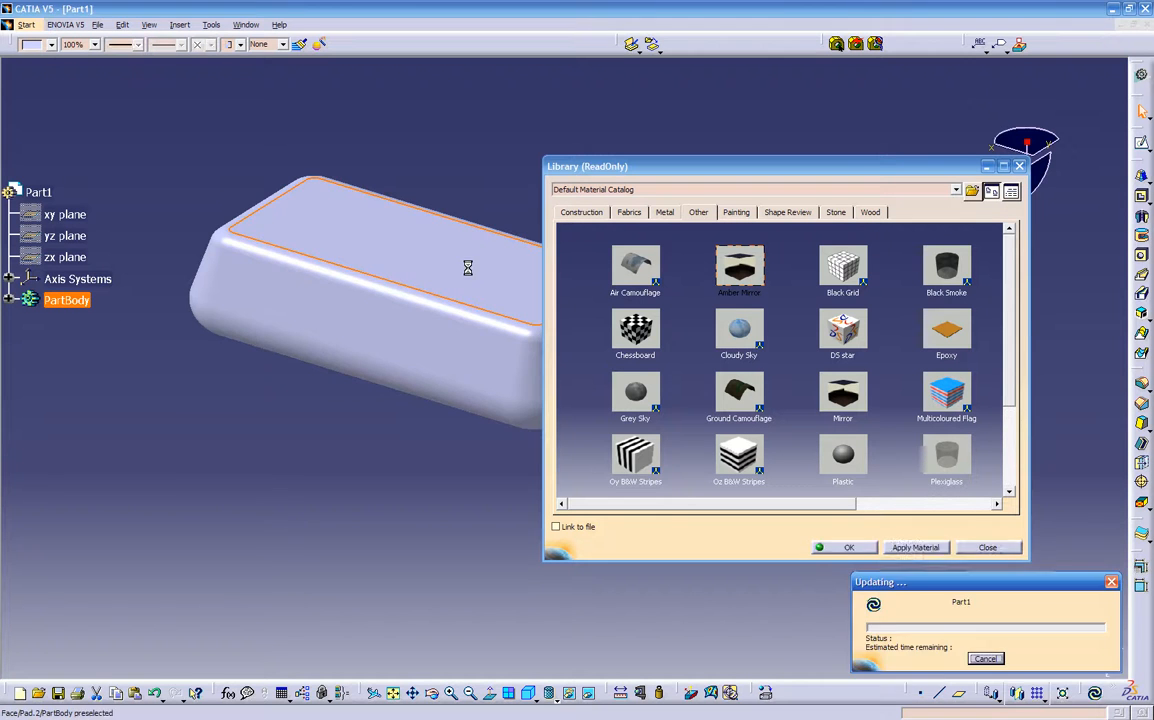
click(8, 300)
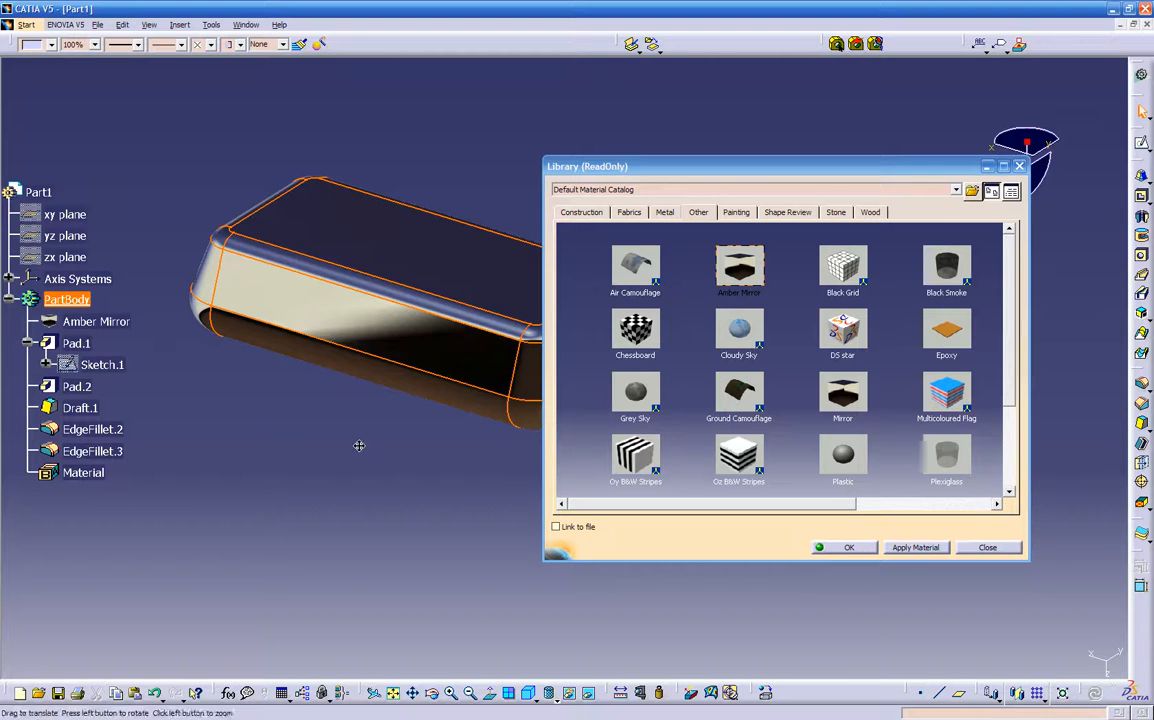
middle_drag(361, 453, 366, 441)
click(845, 549)
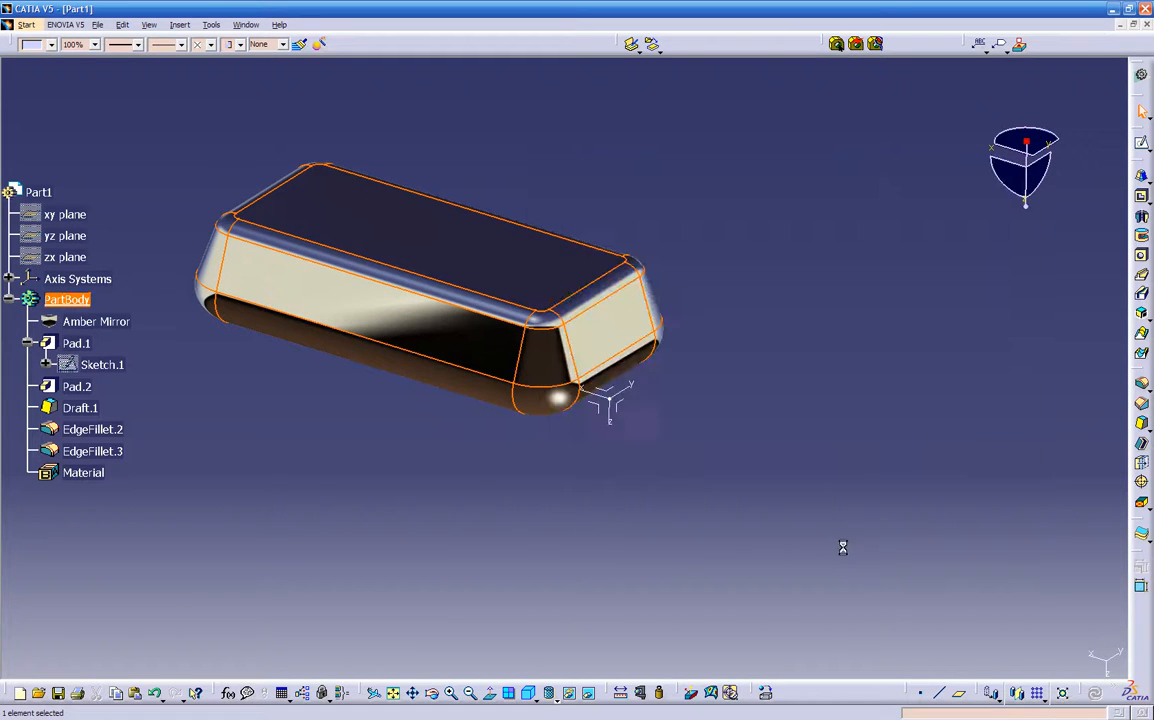
Step: Delete the Amber Mirror material from PartBody
middle_drag(477, 545, 314, 443)
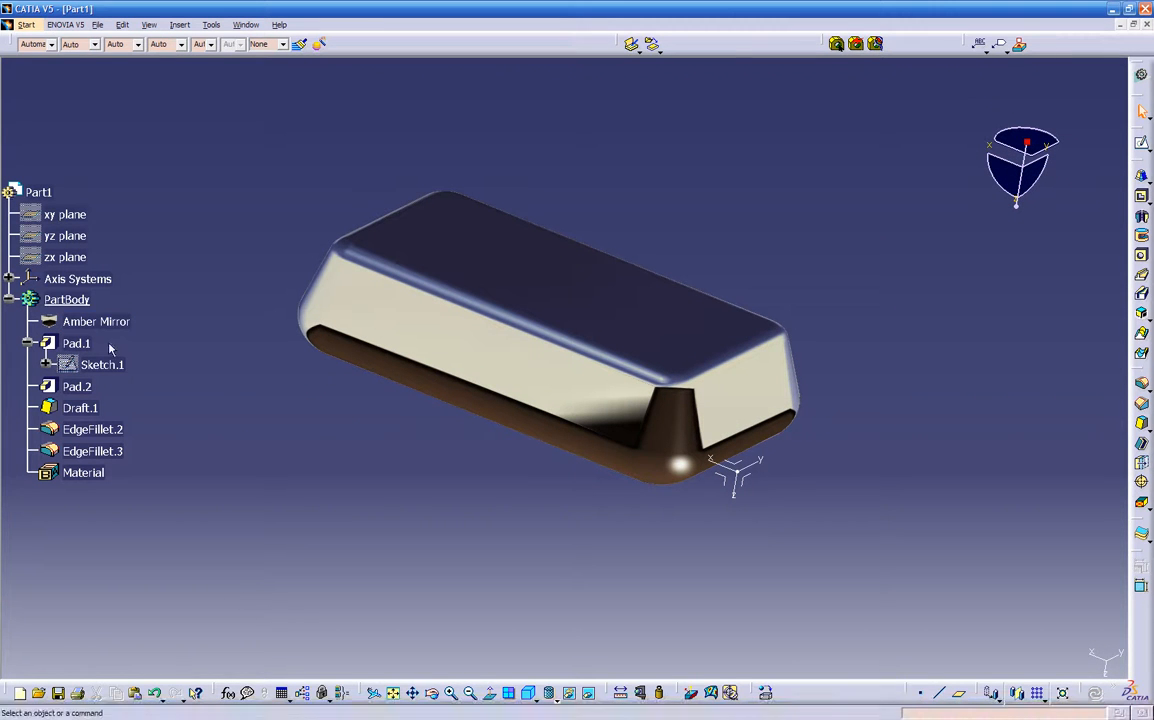
click(104, 325)
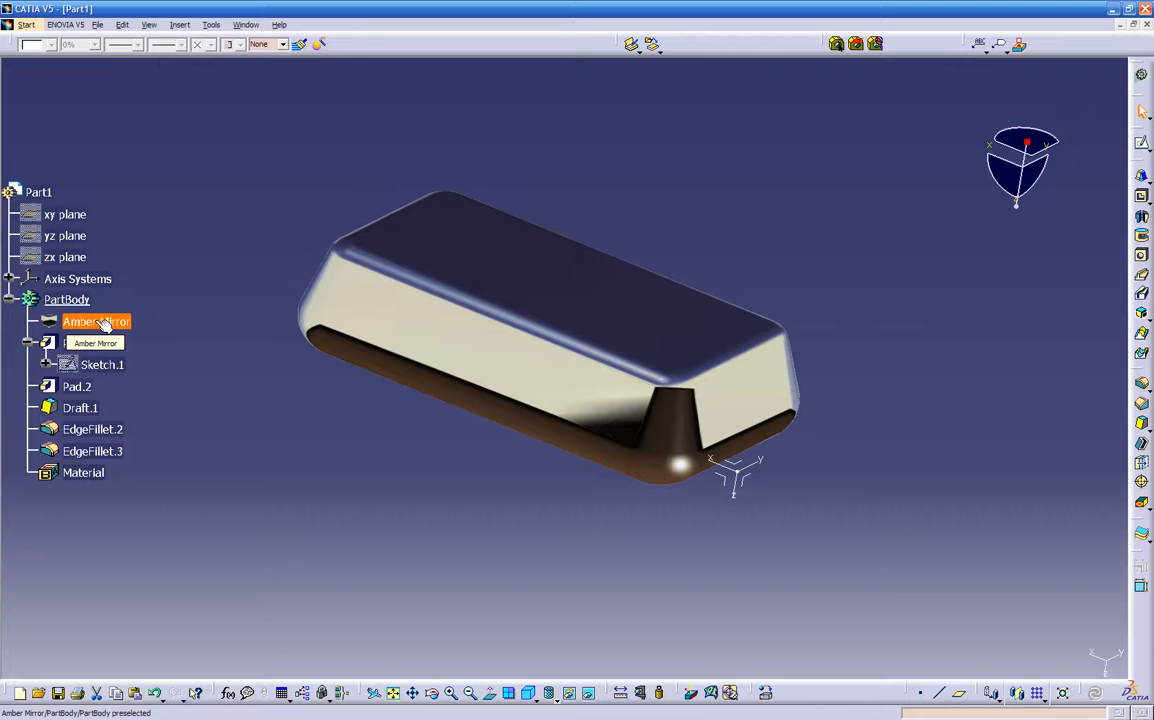
key(Delete)
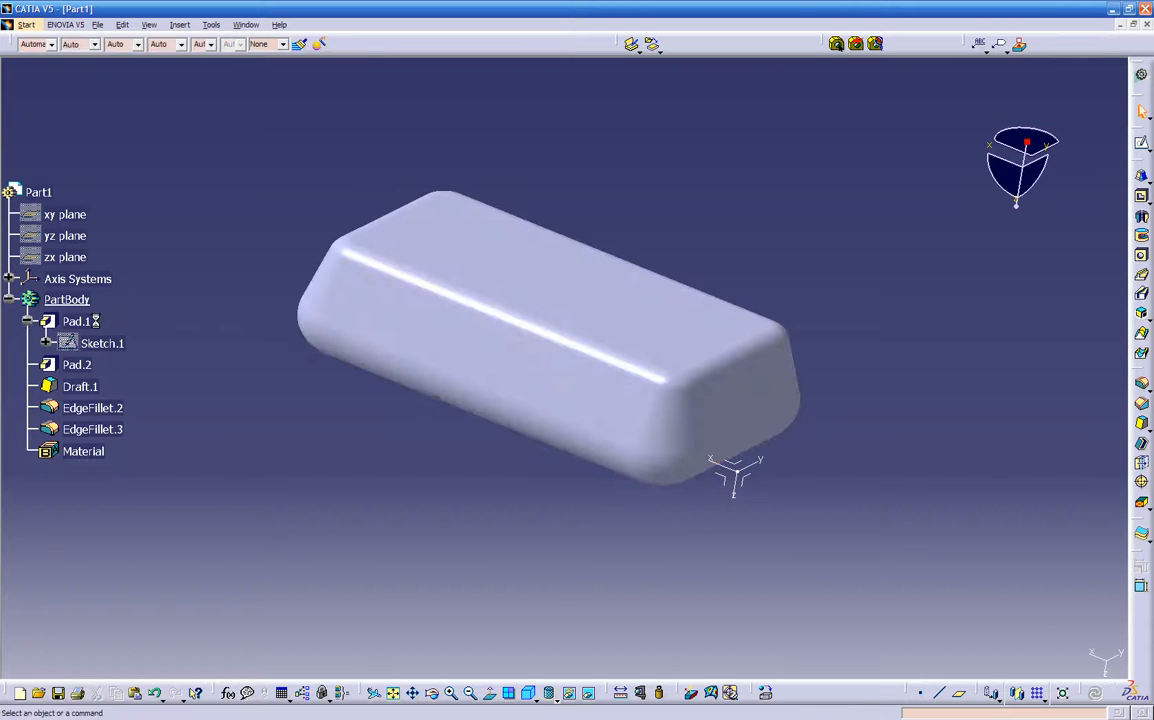
Step: Display the part in wireframe and change the view mode to shading with edges and hidden edges
click(556, 699)
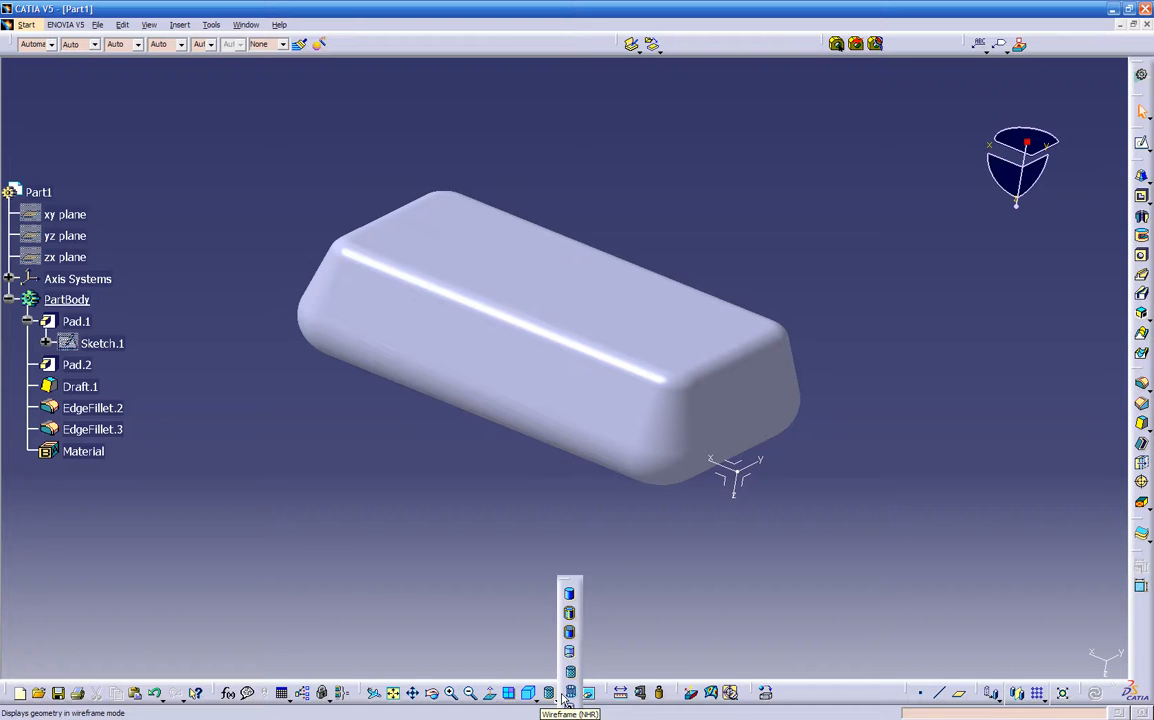
click(568, 692)
click(572, 700)
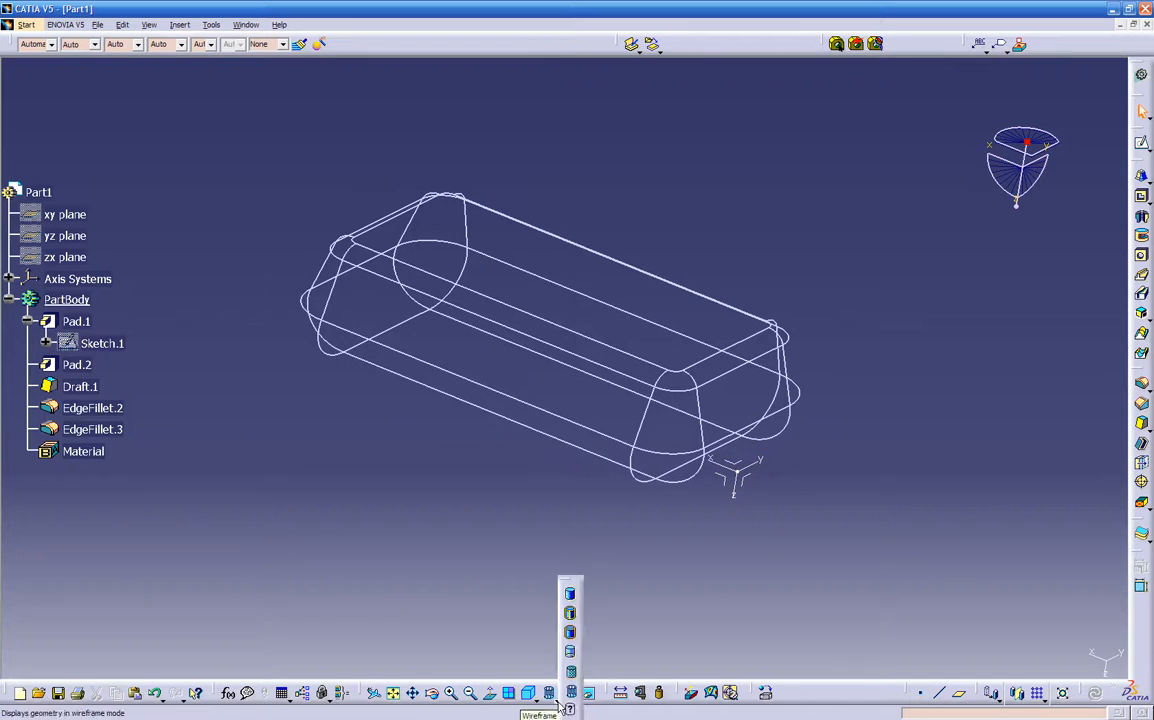
click(571, 653)
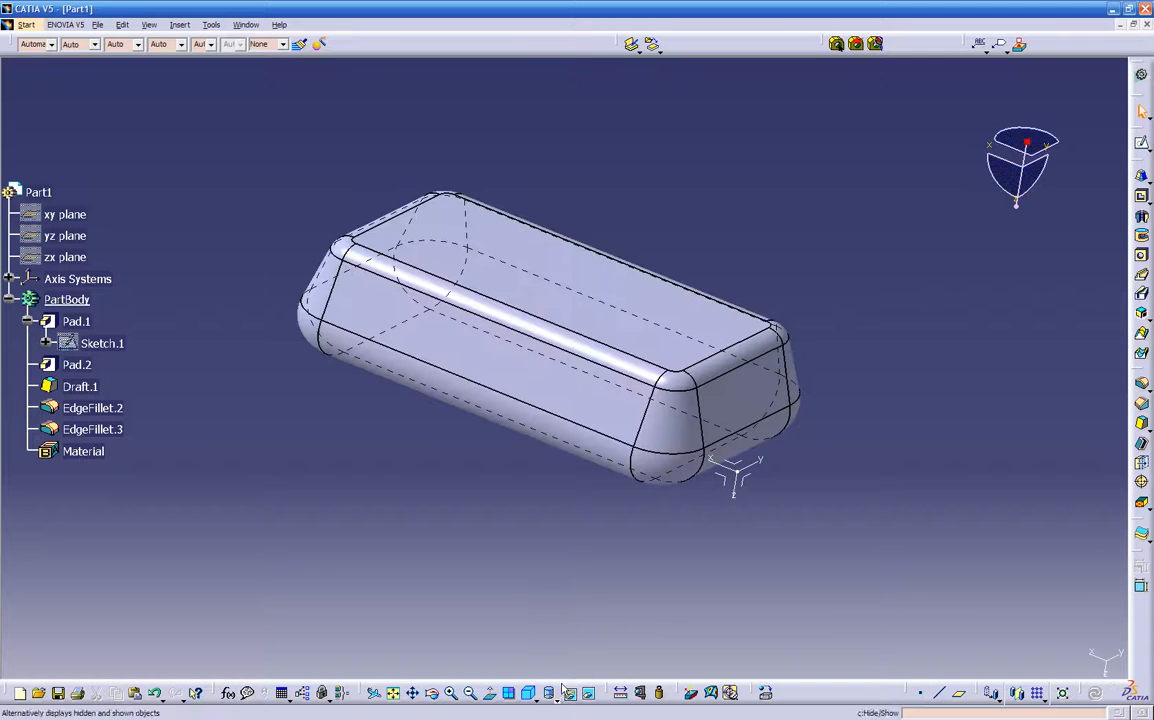
Step: Display the part in shading with edges and change the view mode to shading with material
click(556, 699)
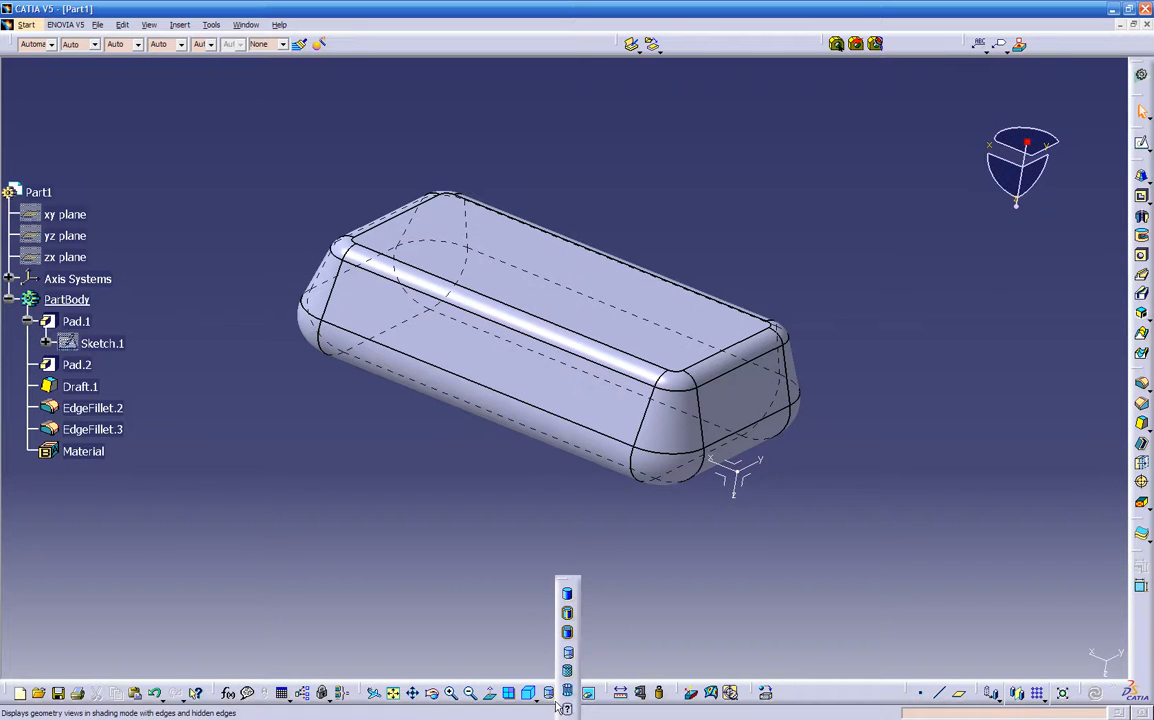
click(567, 617)
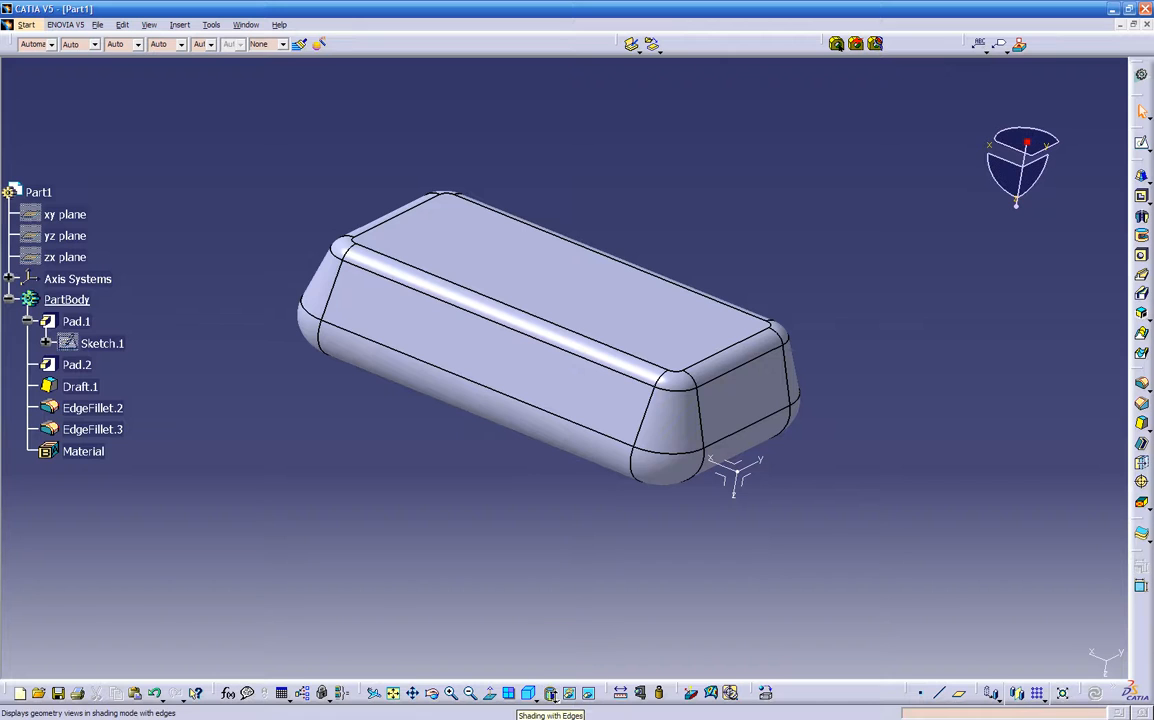
click(556, 699)
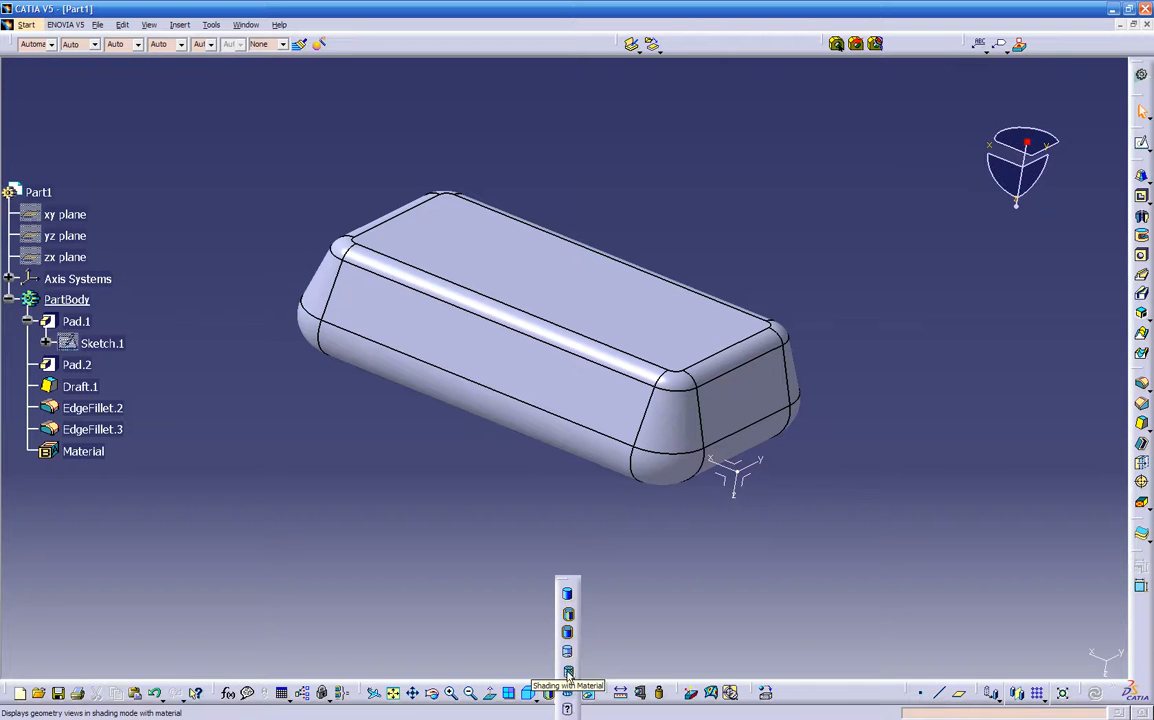
click(567, 673)
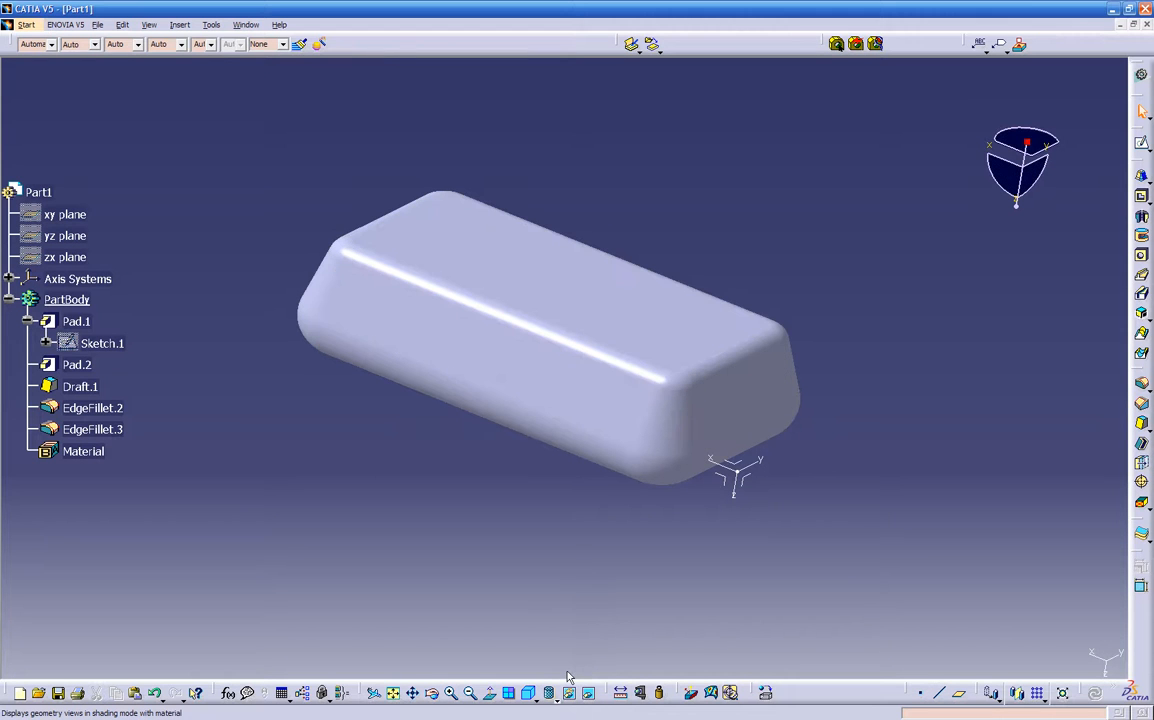
Step: Apply the Chessboard material from the Other category of the material library to PartBody
click(766, 693)
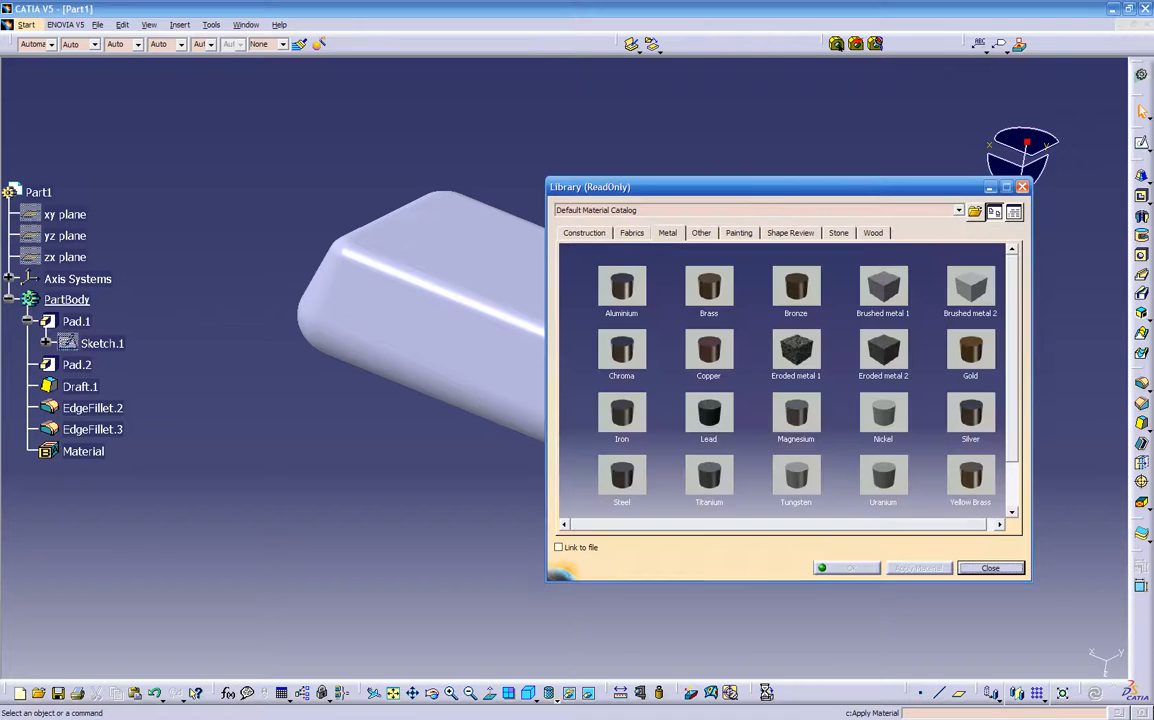
click(701, 233)
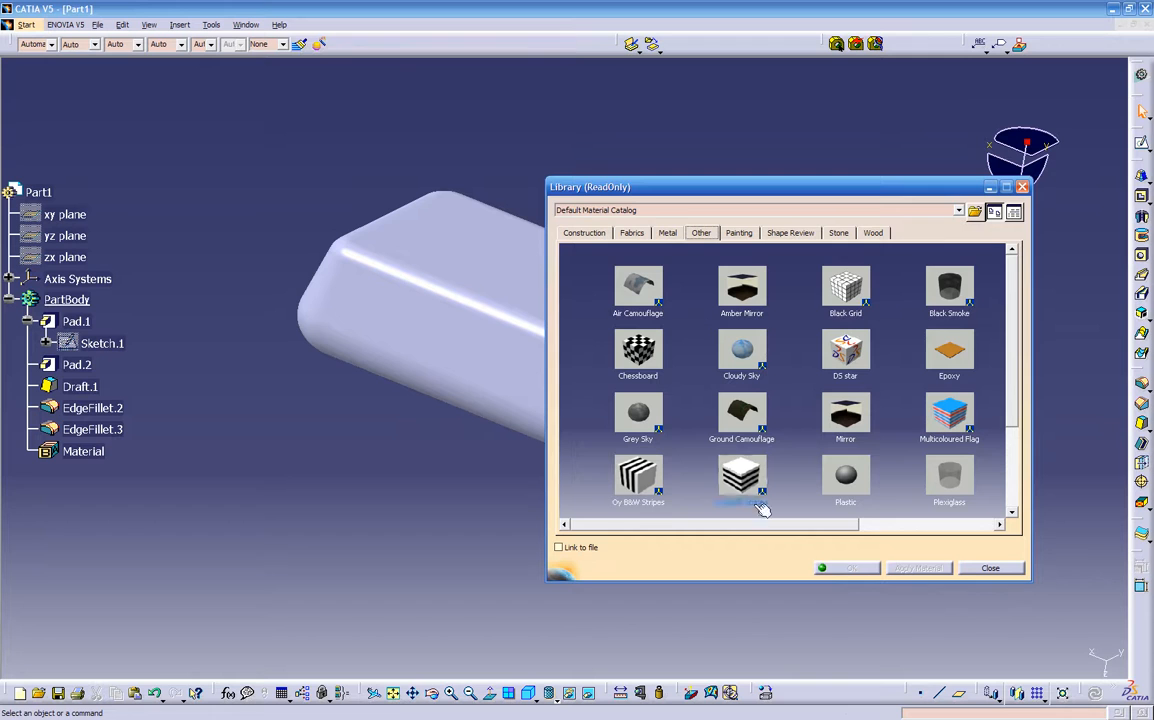
drag(758, 526, 897, 527)
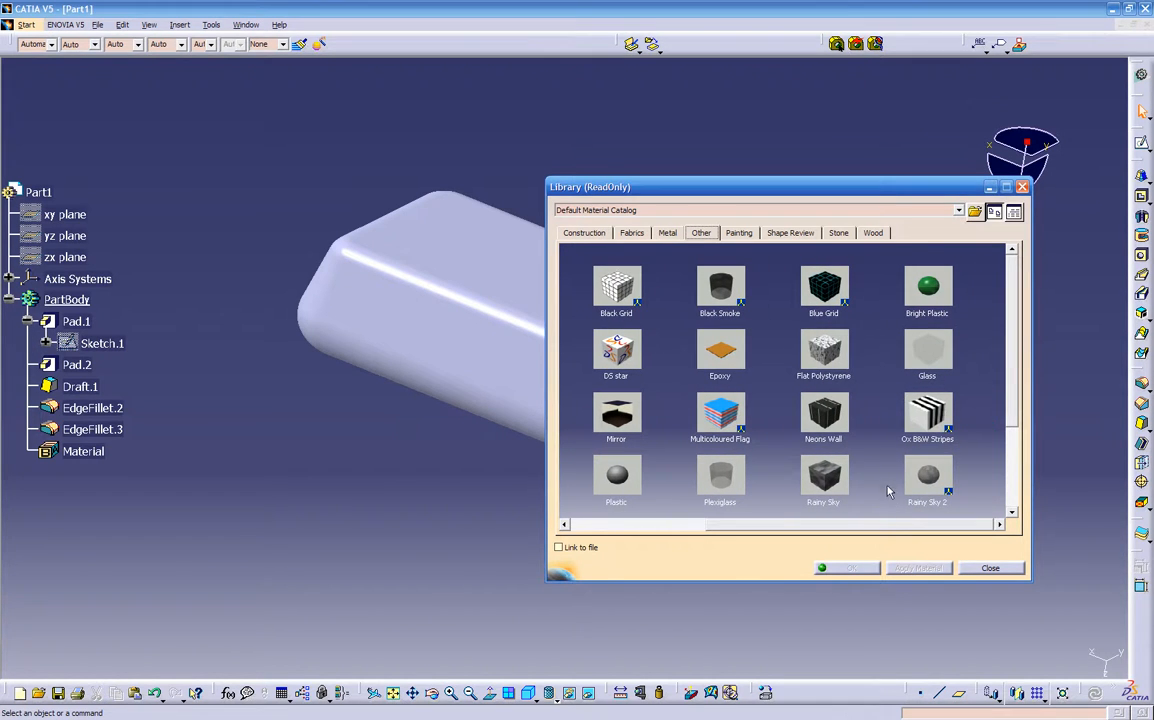
drag(1010, 413, 1010, 490)
drag(1010, 492, 1010, 343)
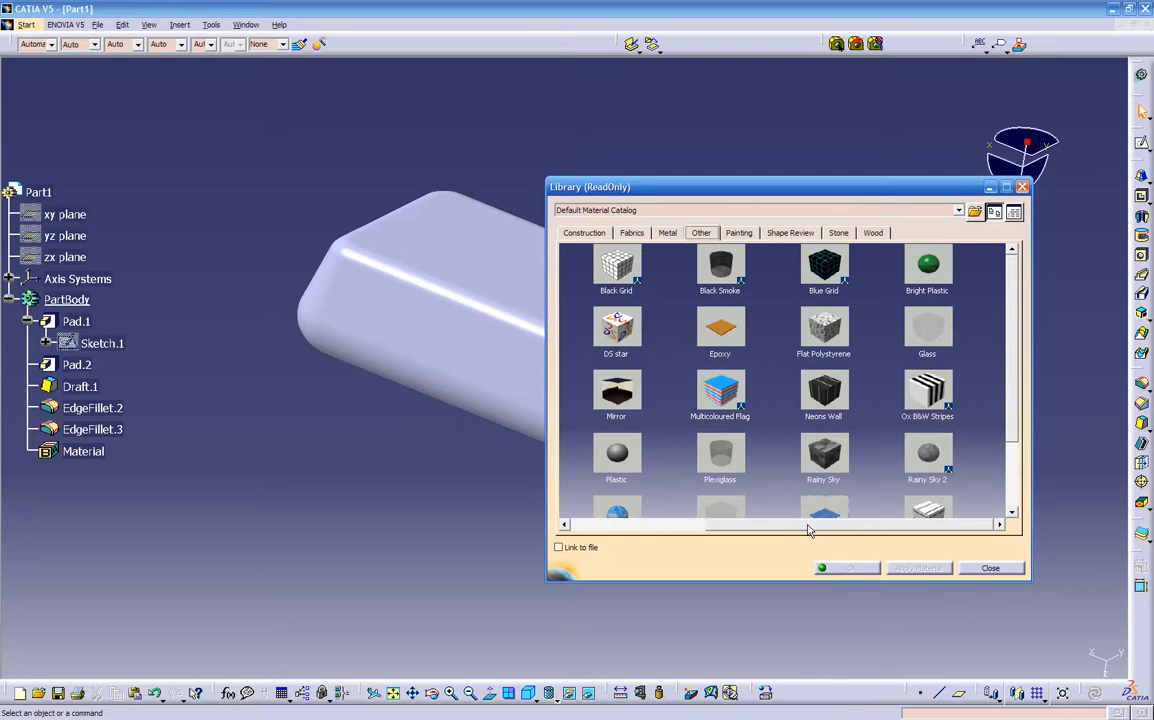
drag(808, 530, 592, 525)
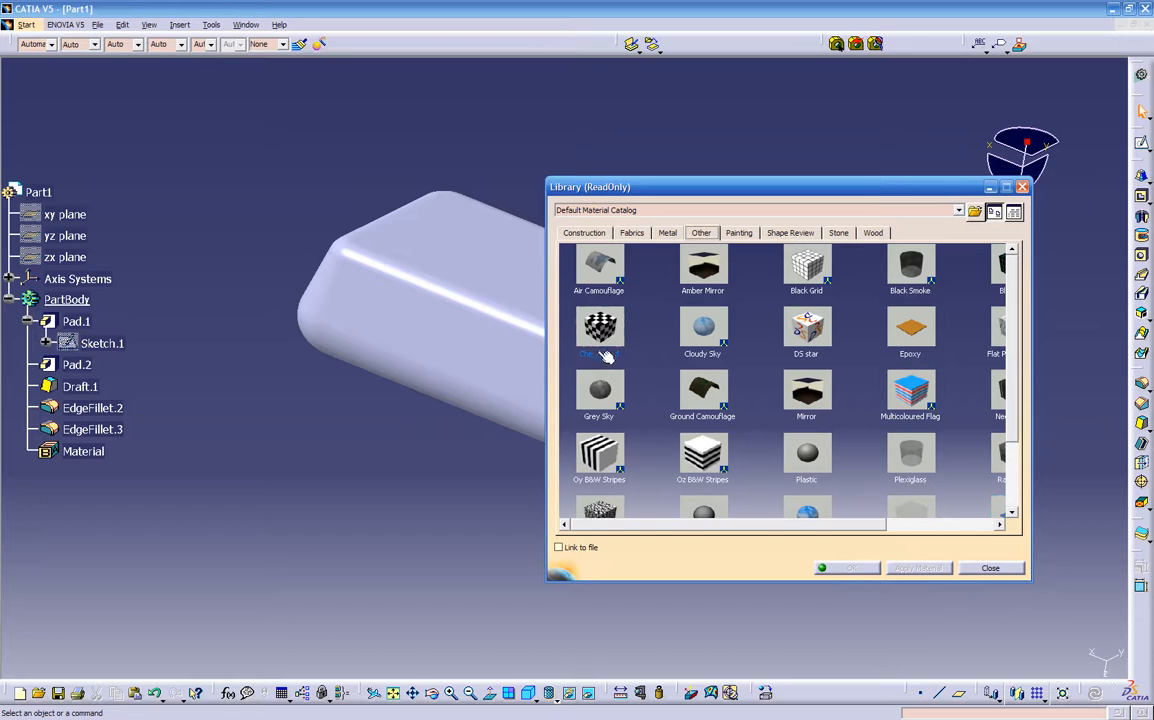
drag(595, 325, 506, 300)
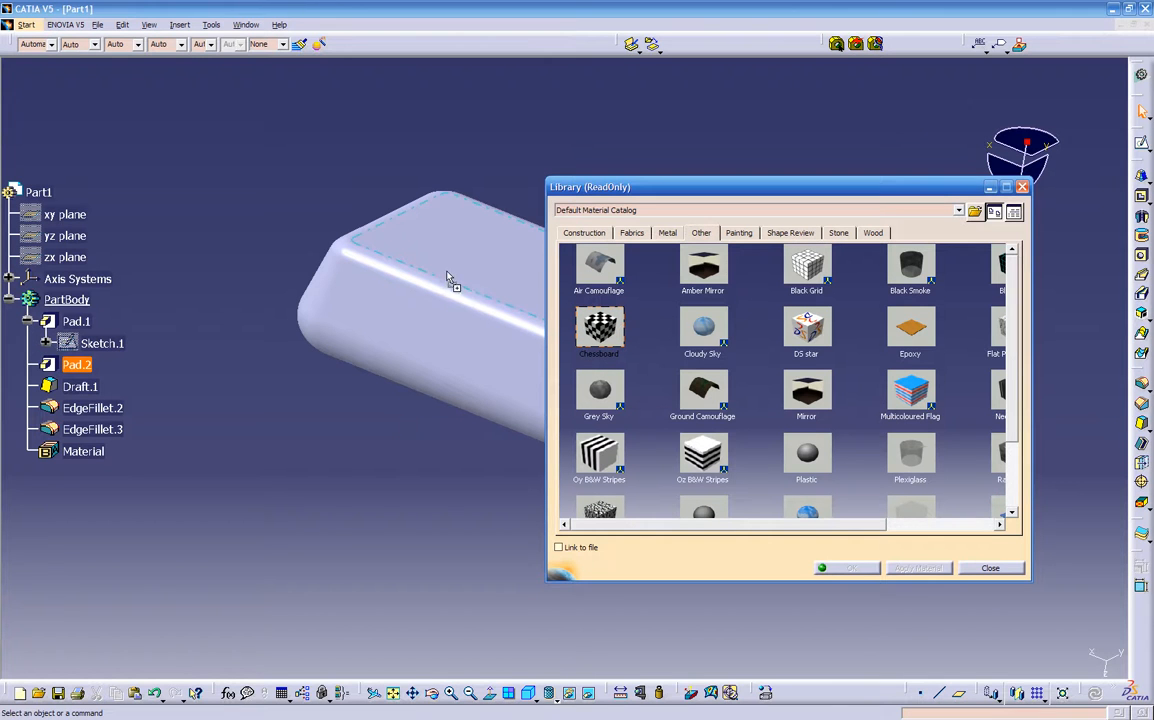
drag(444, 272, 443, 262)
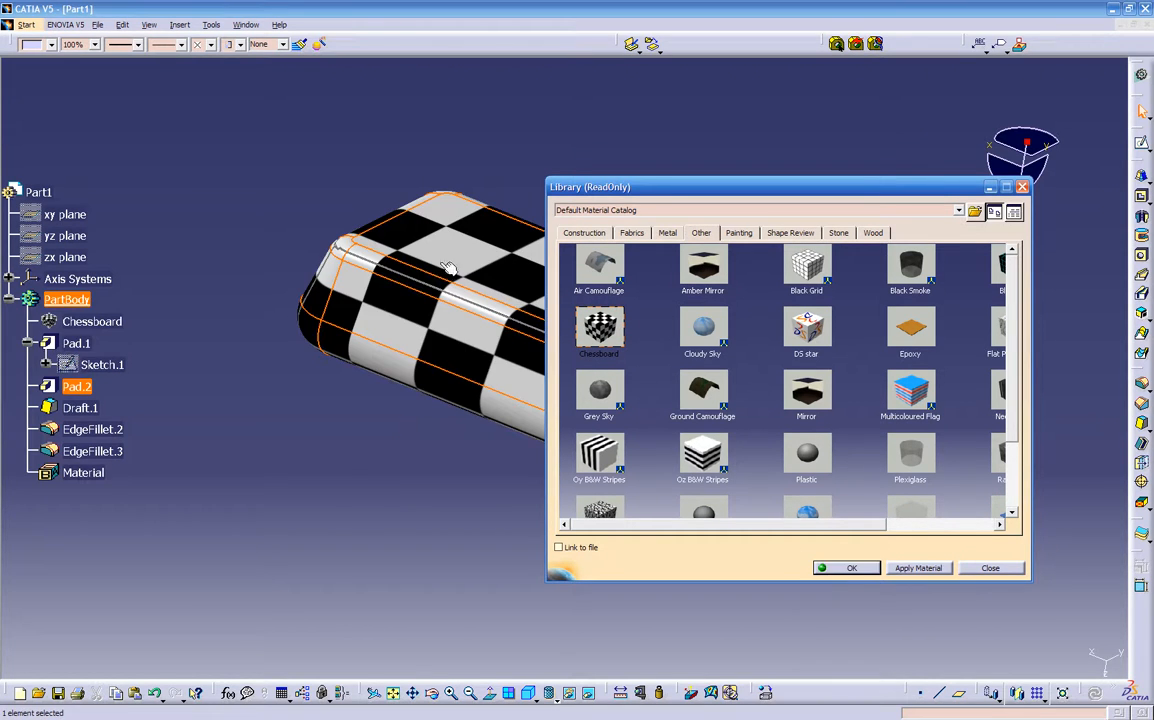
click(848, 569)
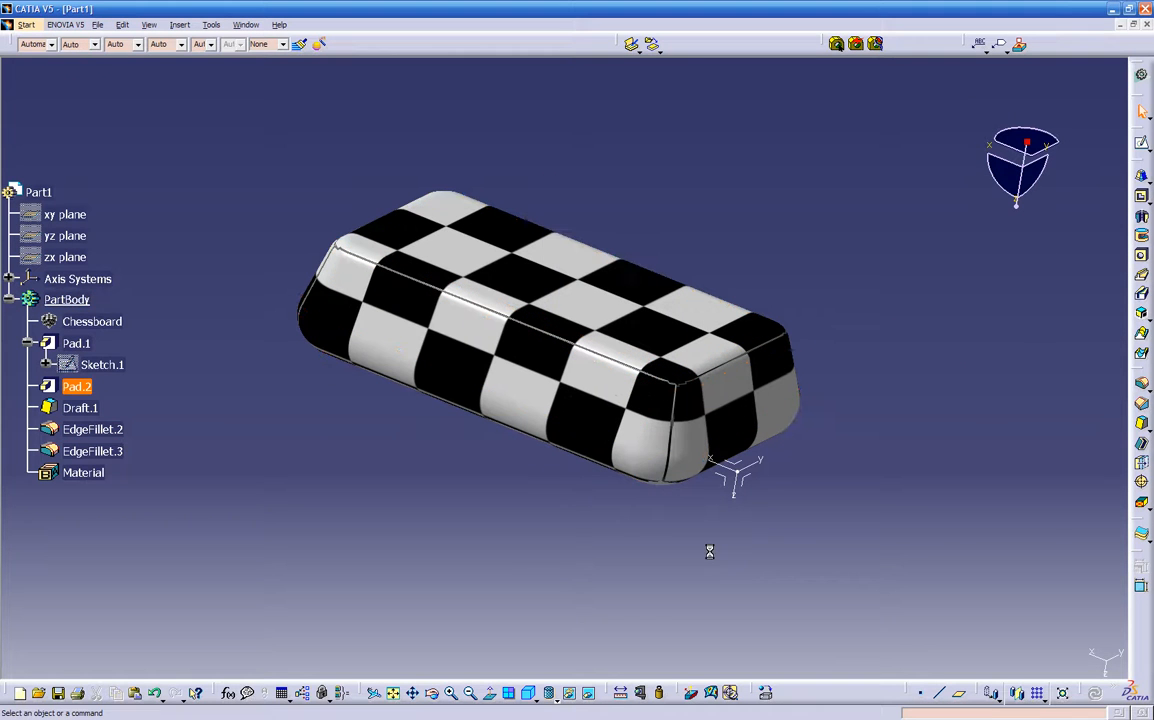
Step: Open the Chessboard material's properties and shrink its mapping cube to a material size of about 1.59 in
double_click(92, 321)
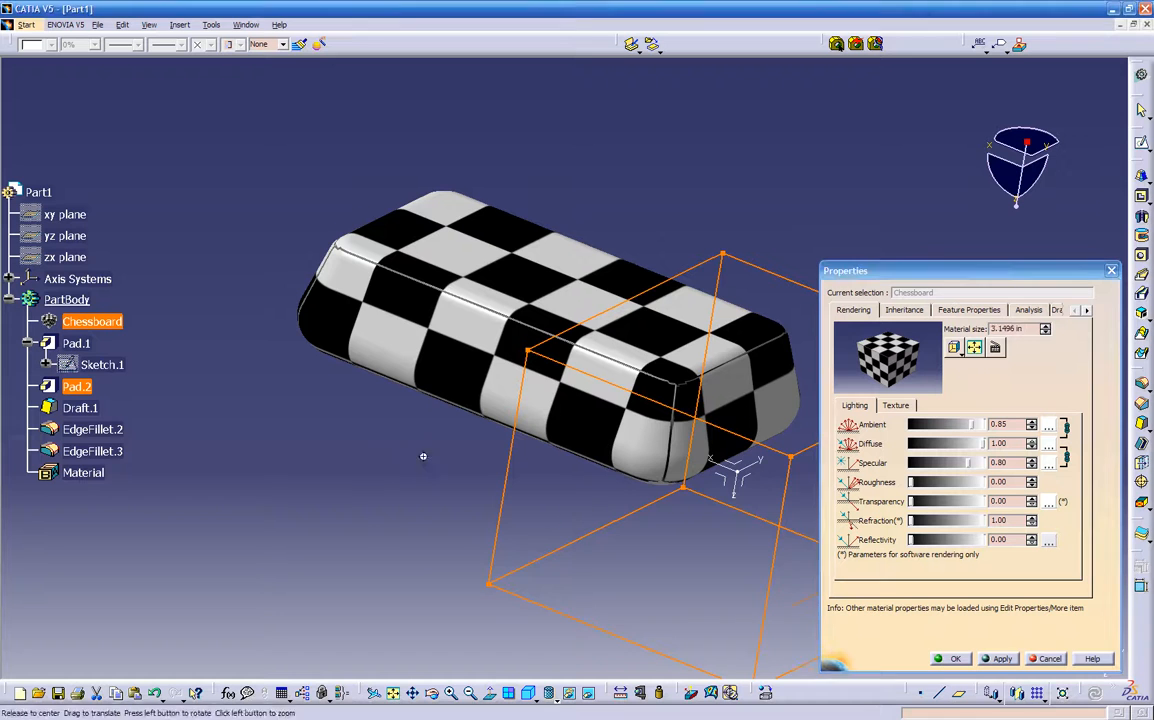
middle_drag(427, 463, 320, 417)
middle_drag(640, 445, 625, 424)
drag(644, 411, 632, 439)
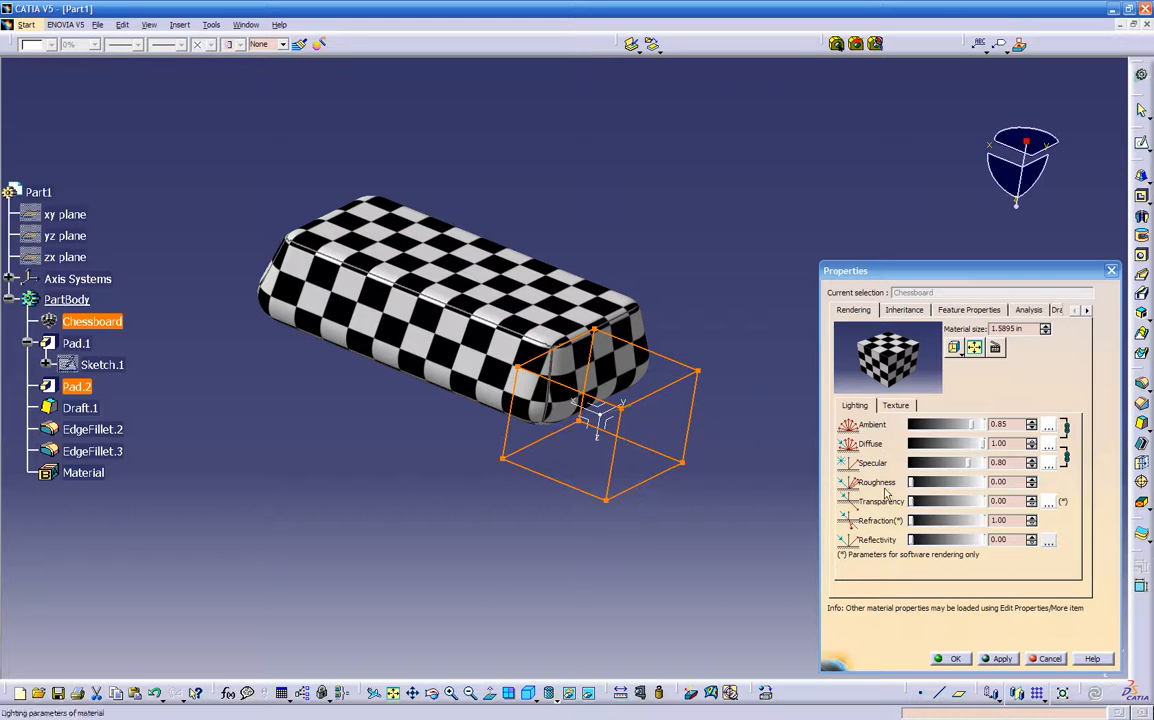
Step: Set the Chessboard material's refraction to 2.00 and its texture orientation to about 5.3 deg
drag(913, 522, 946, 521)
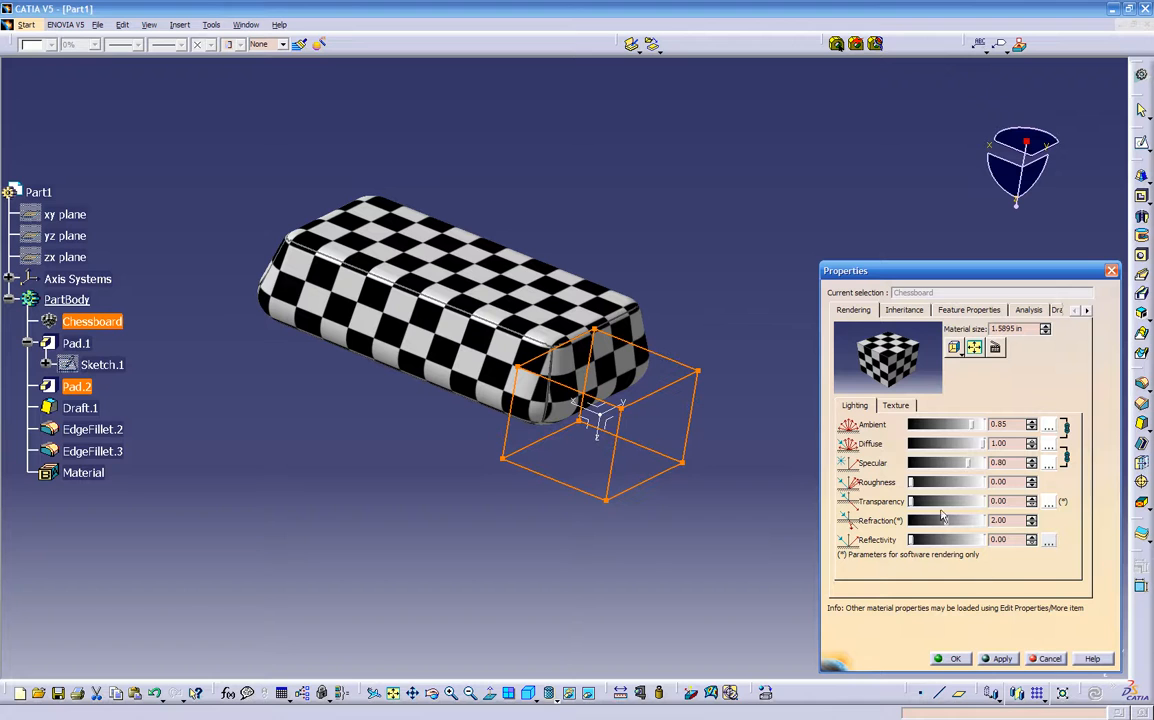
click(895, 405)
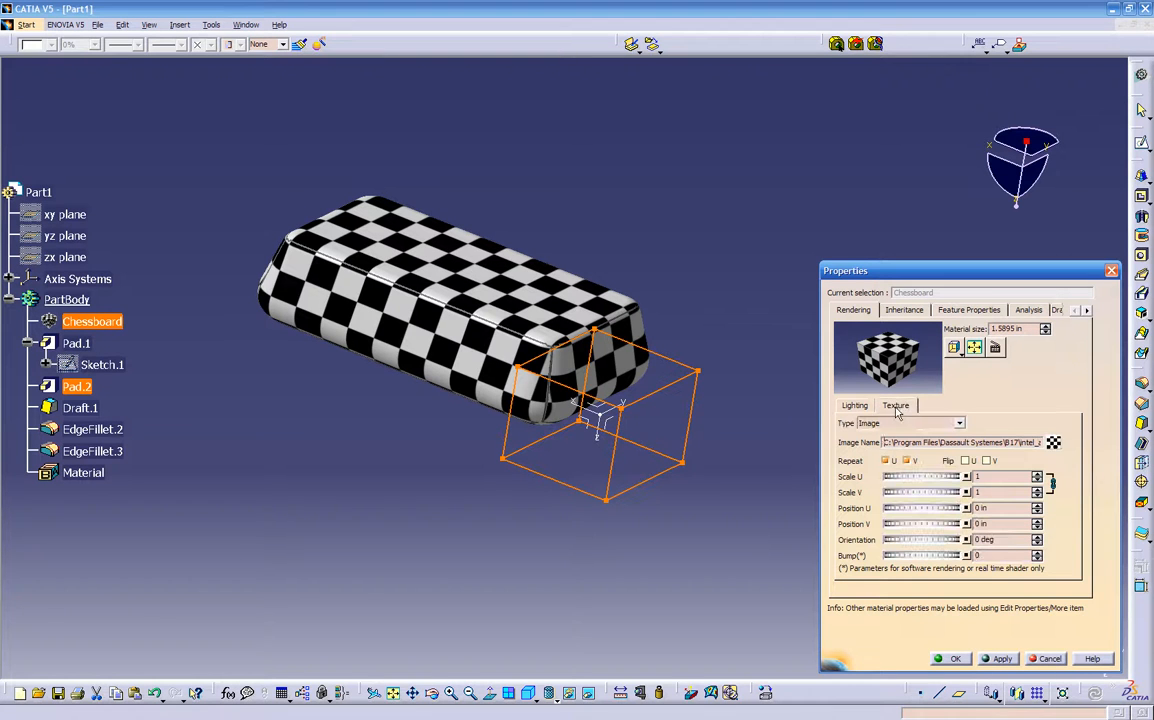
mouse_move(901, 543)
mouse_down()
mouse_move(948, 540)
mouse_move(887, 540)
mouse_move(919, 540)
mouse_up()
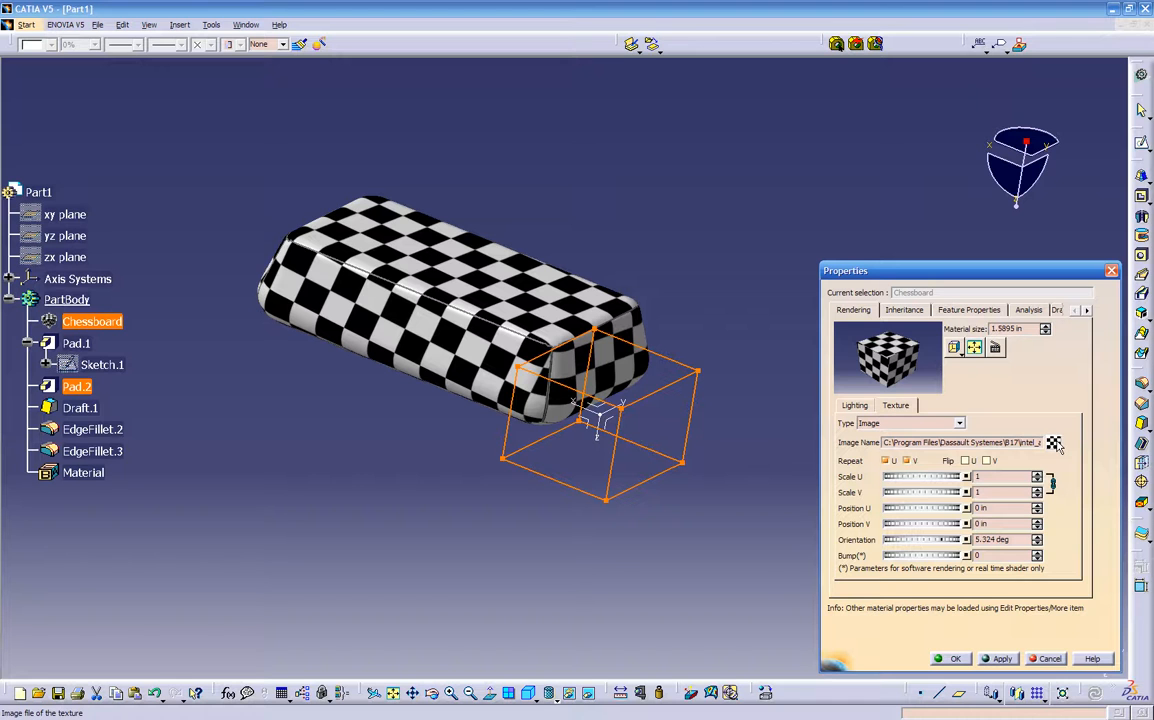
click(1055, 443)
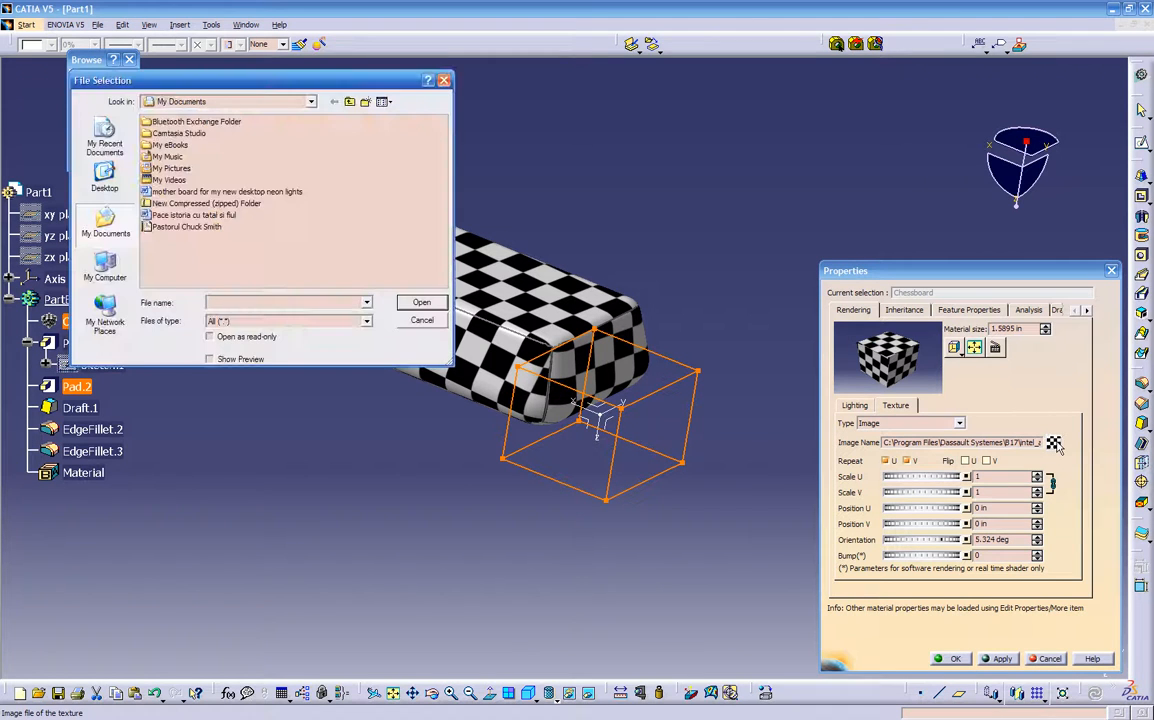
double_click(165, 168)
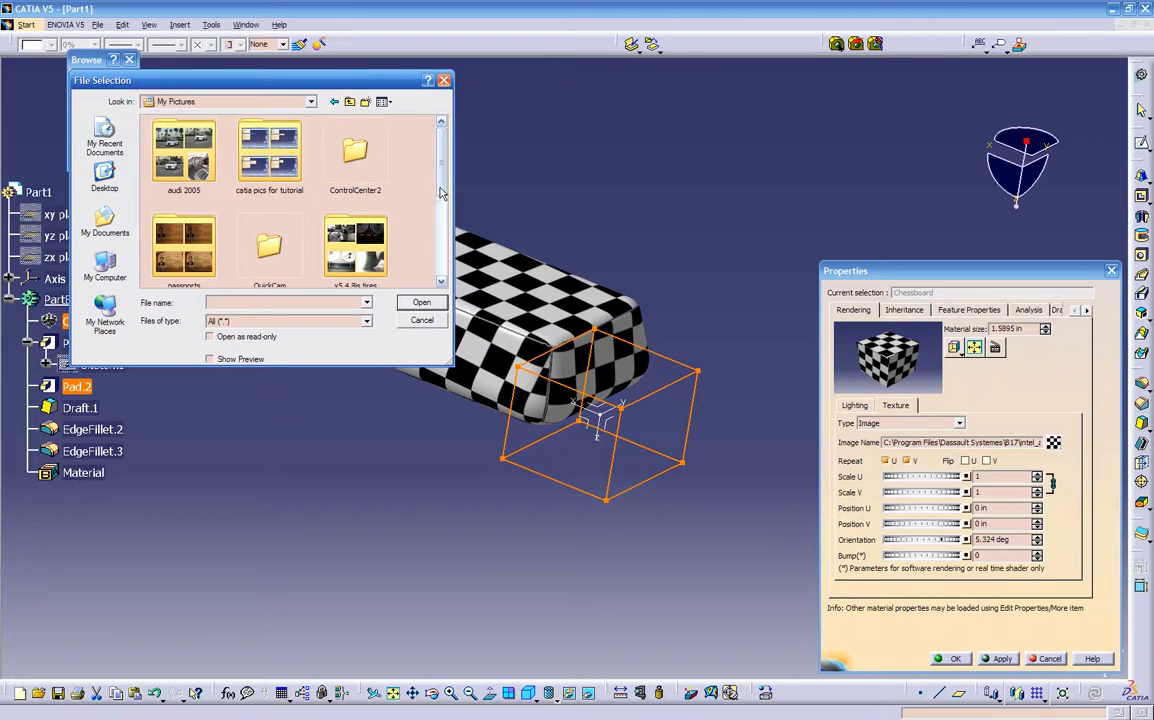
scroll(400, 180, down, 5)
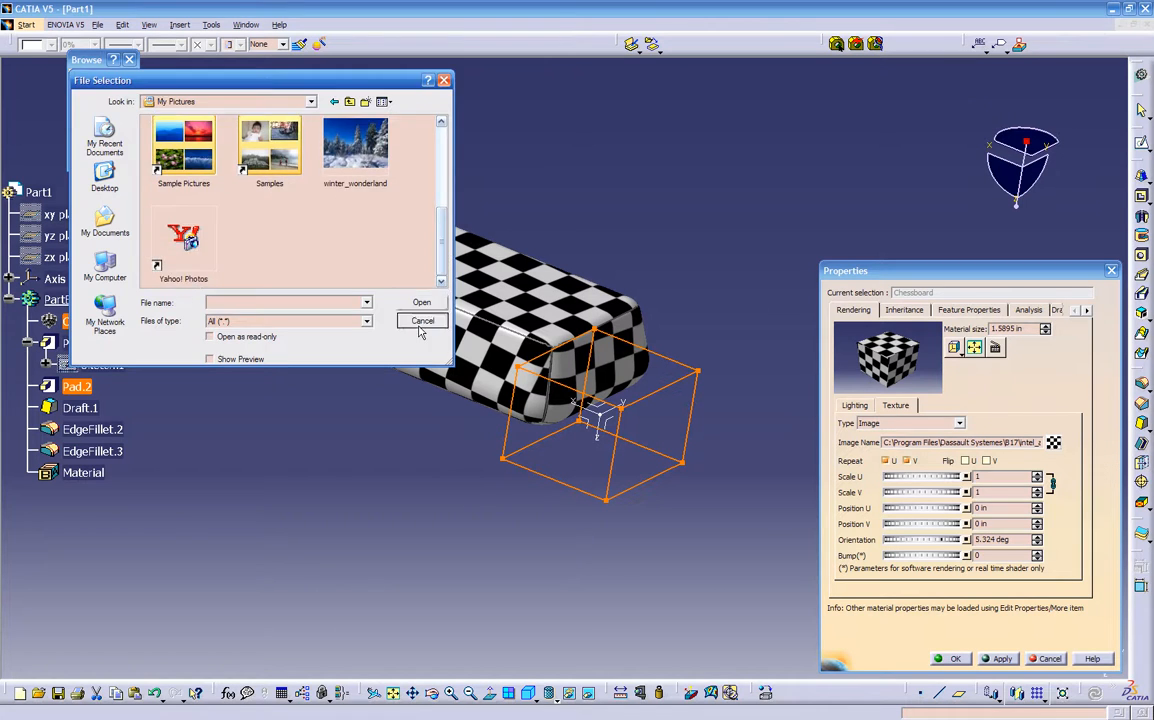
click(421, 320)
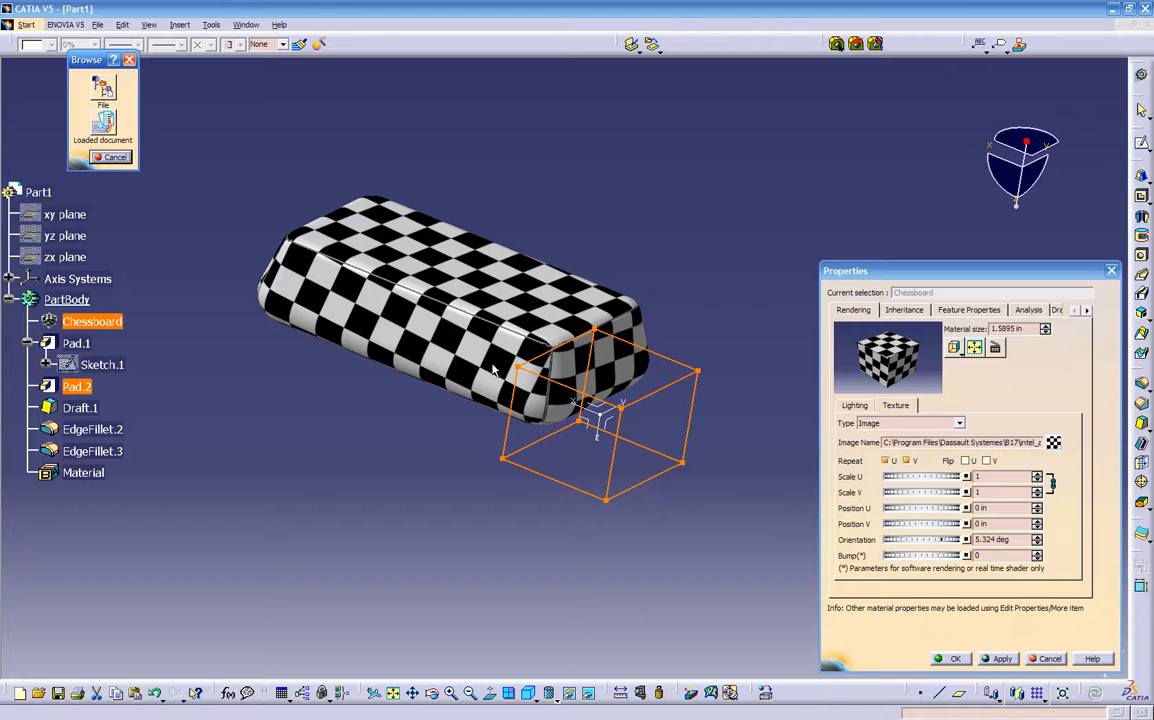
click(112, 157)
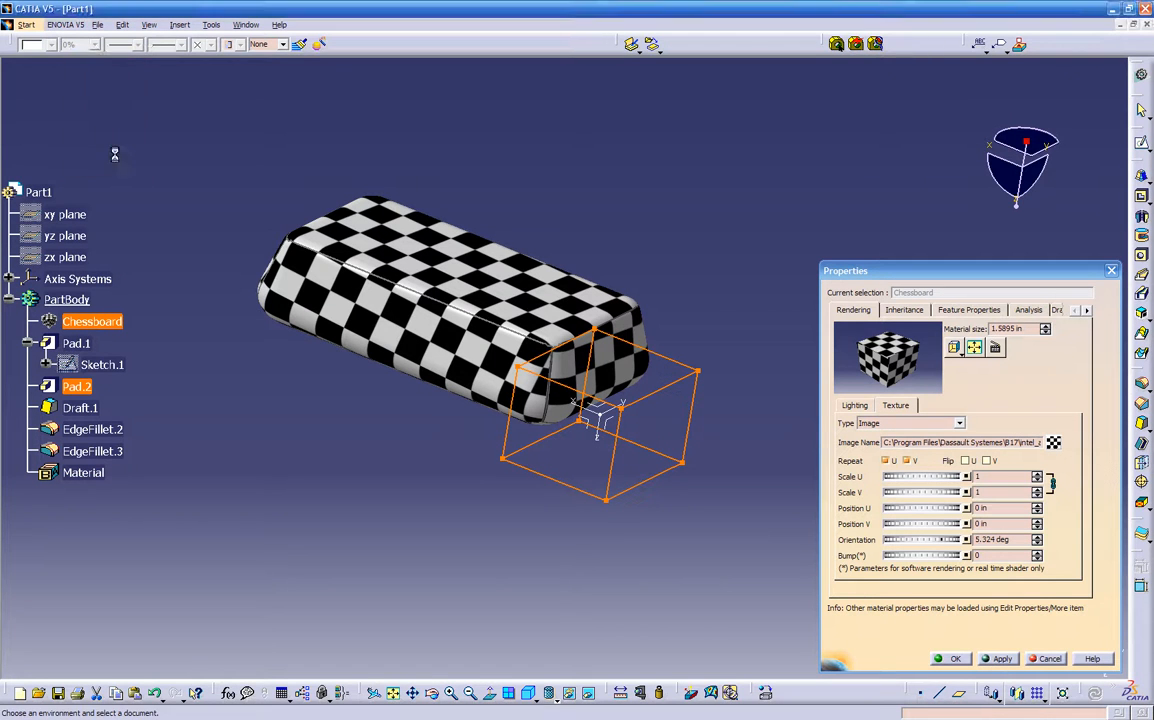
Step: Accept the Chessboard material's property changes and display the part in shading with edges
click(953, 658)
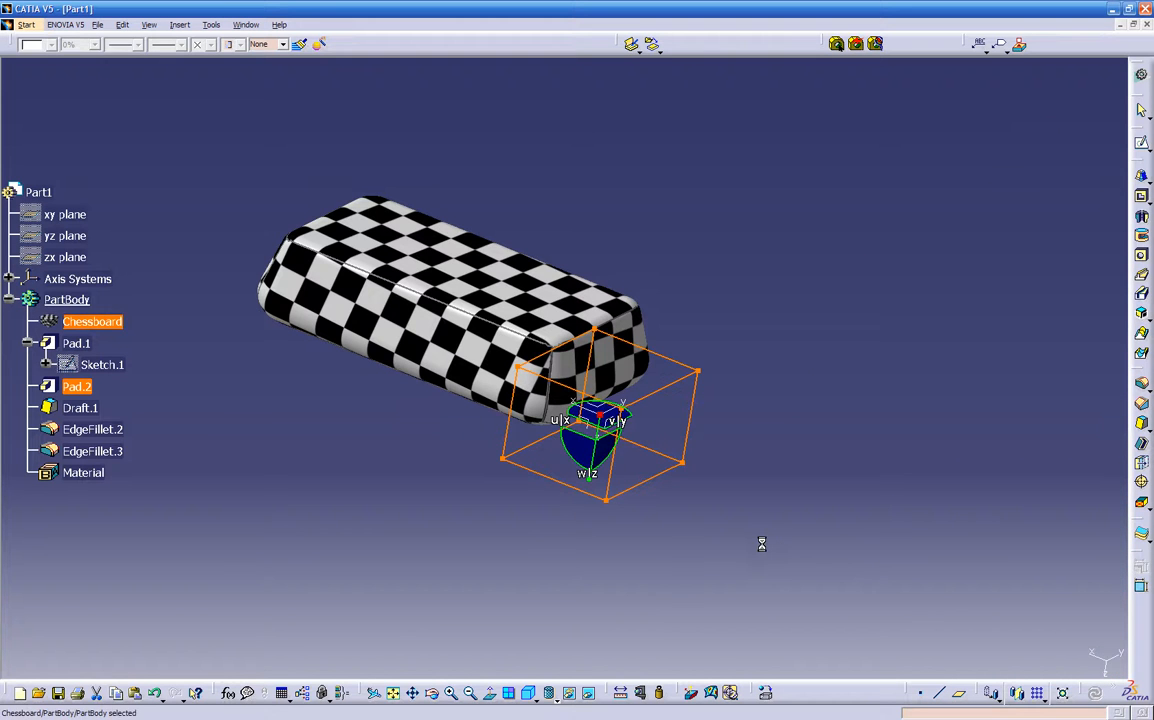
middle_drag(724, 528, 628, 538)
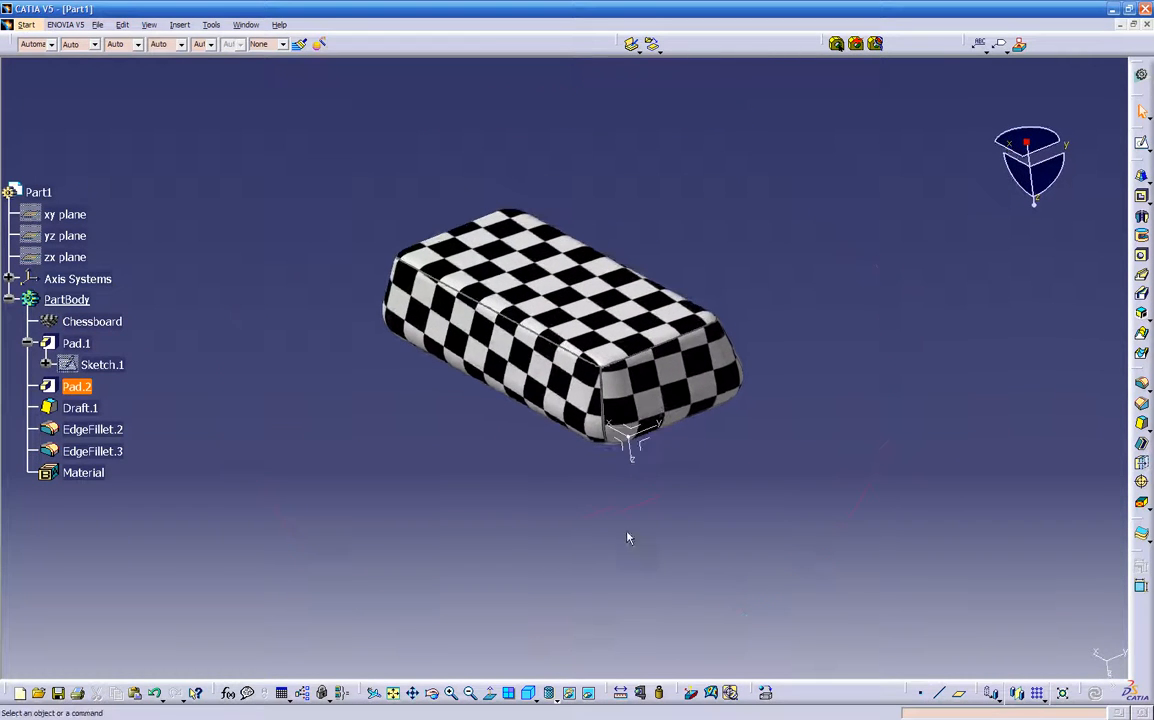
click(567, 693)
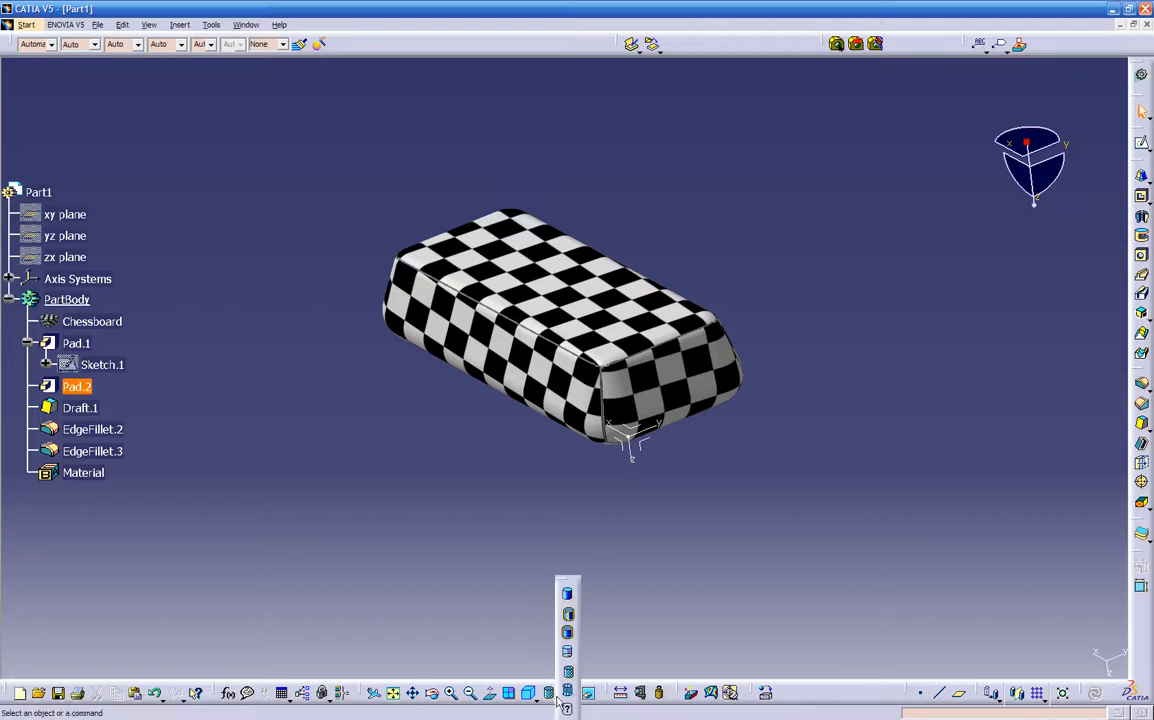
click(568, 614)
mouse_move(554, 572)
middle_down()
mouse_move(518, 549)
mouse_move(585, 386)
mouse_move(572, 432)
middle_up()
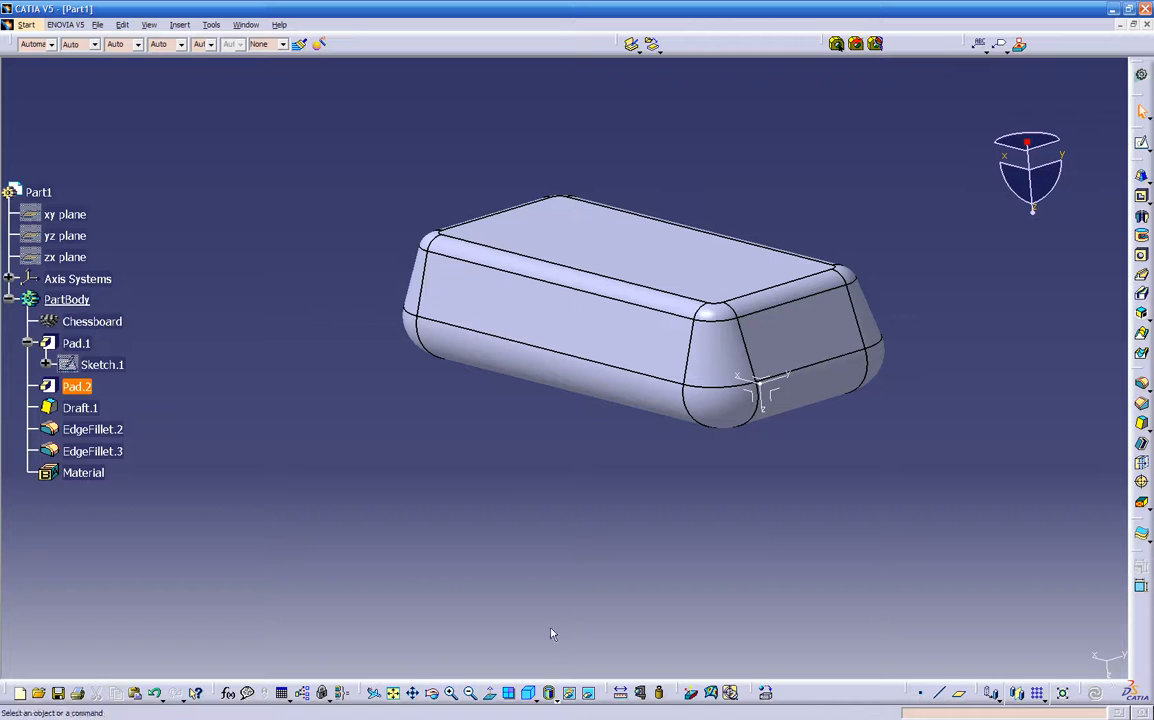
Step: Compare the part in shading with material and return the view mode to shading with edges
click(556, 701)
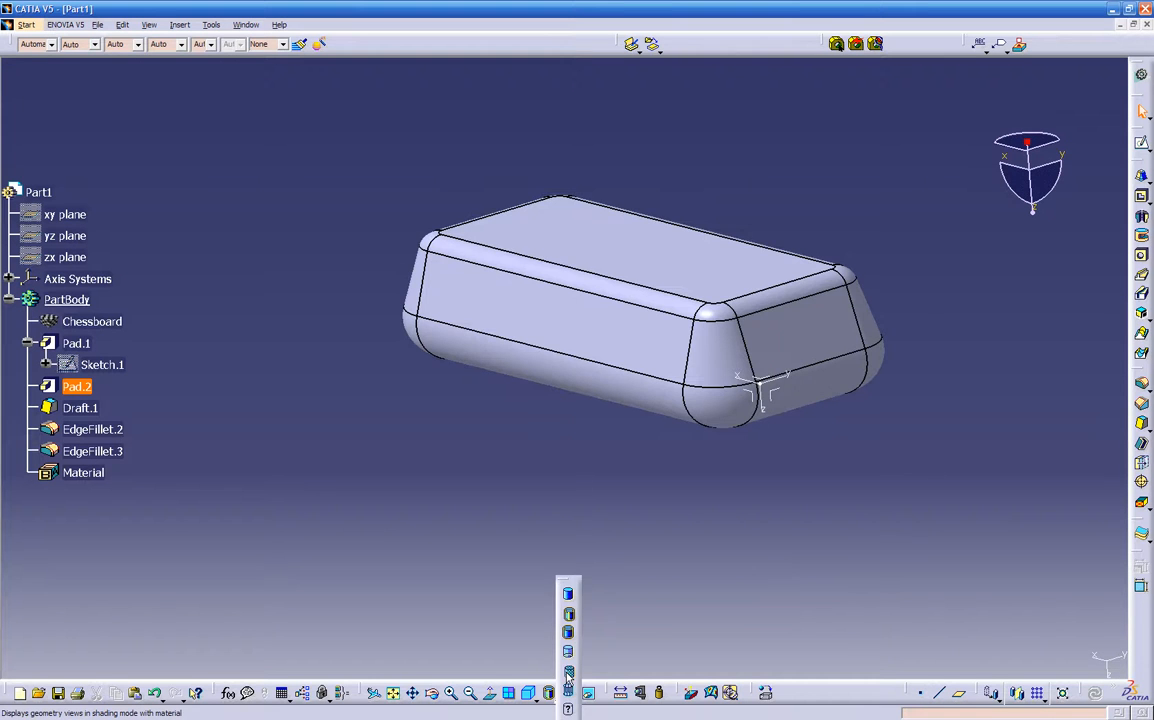
click(568, 674)
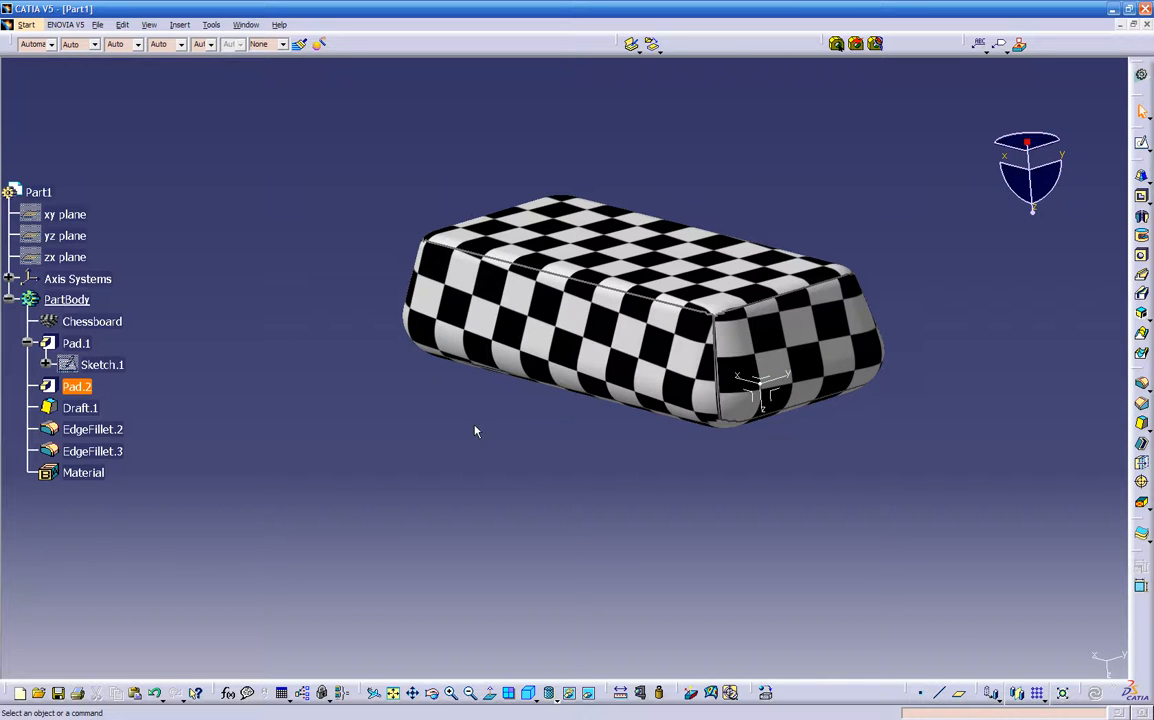
click(556, 700)
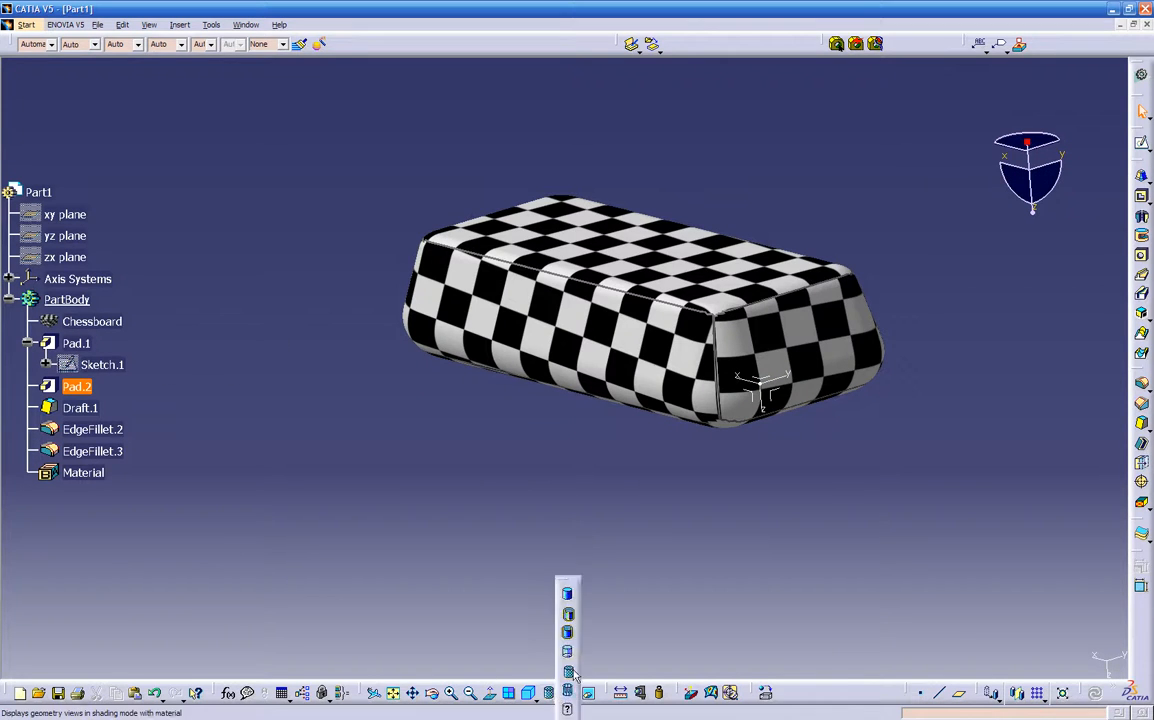
click(571, 615)
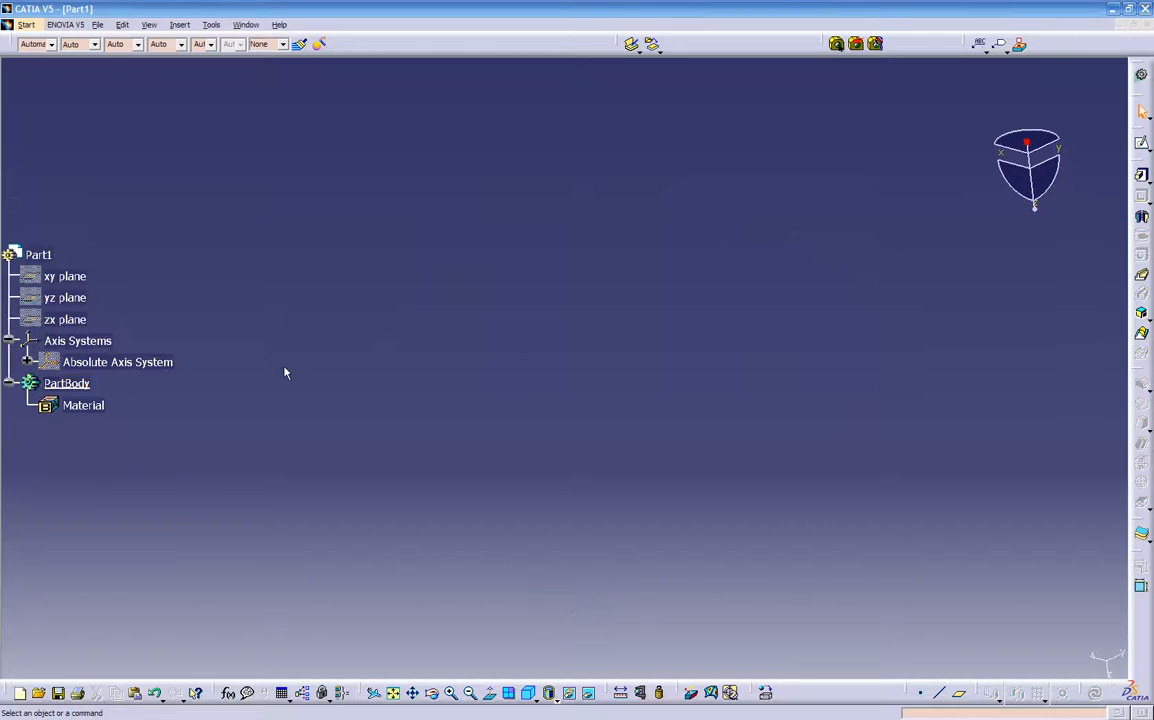
Step: Close the Part1 document without saving it
click(1146, 25)
click(576, 387)
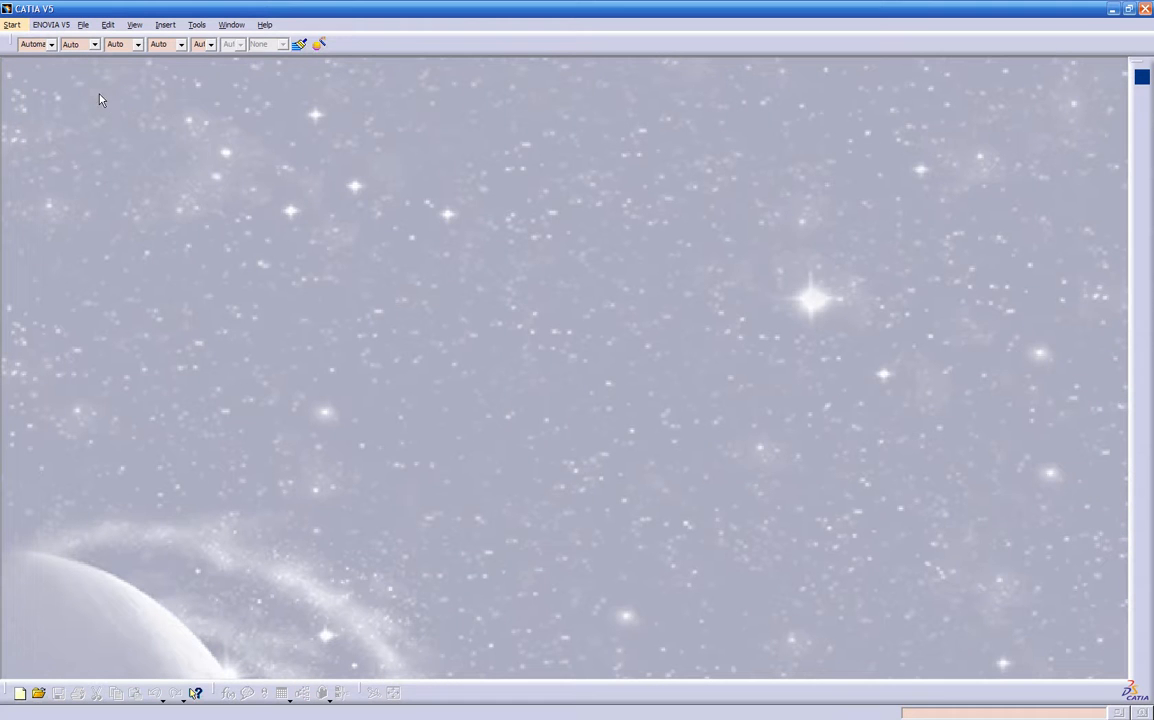
Step: Create a new document of the Part type
click(83, 26)
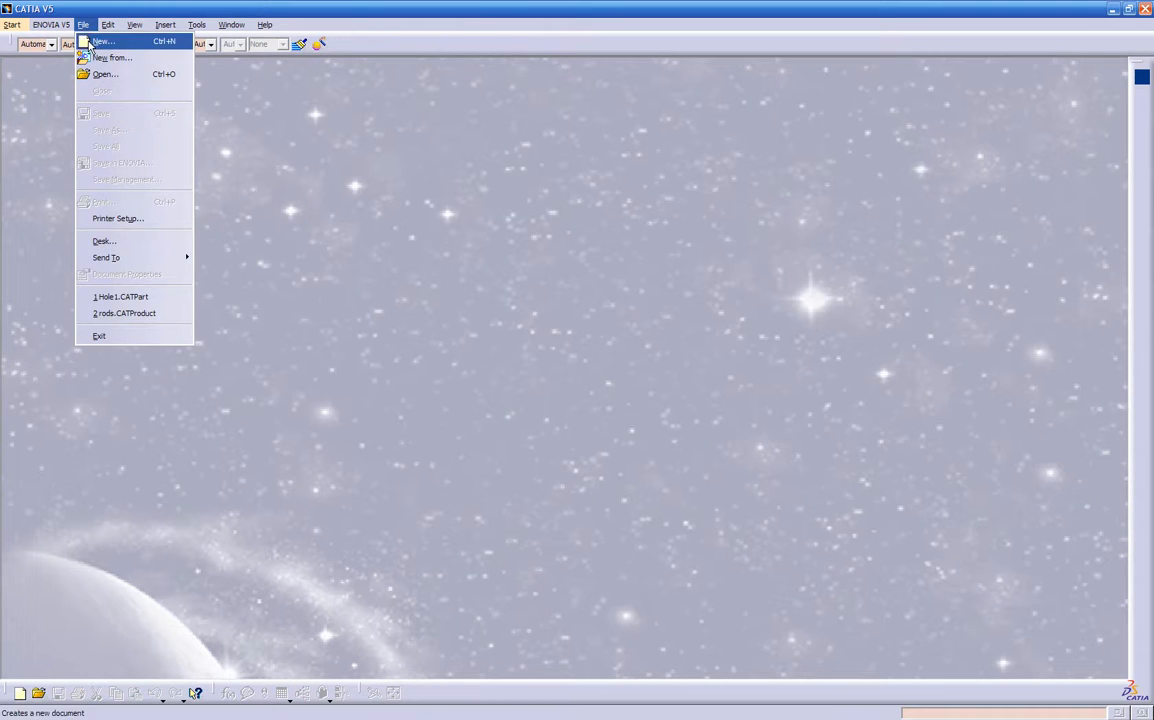
click(92, 43)
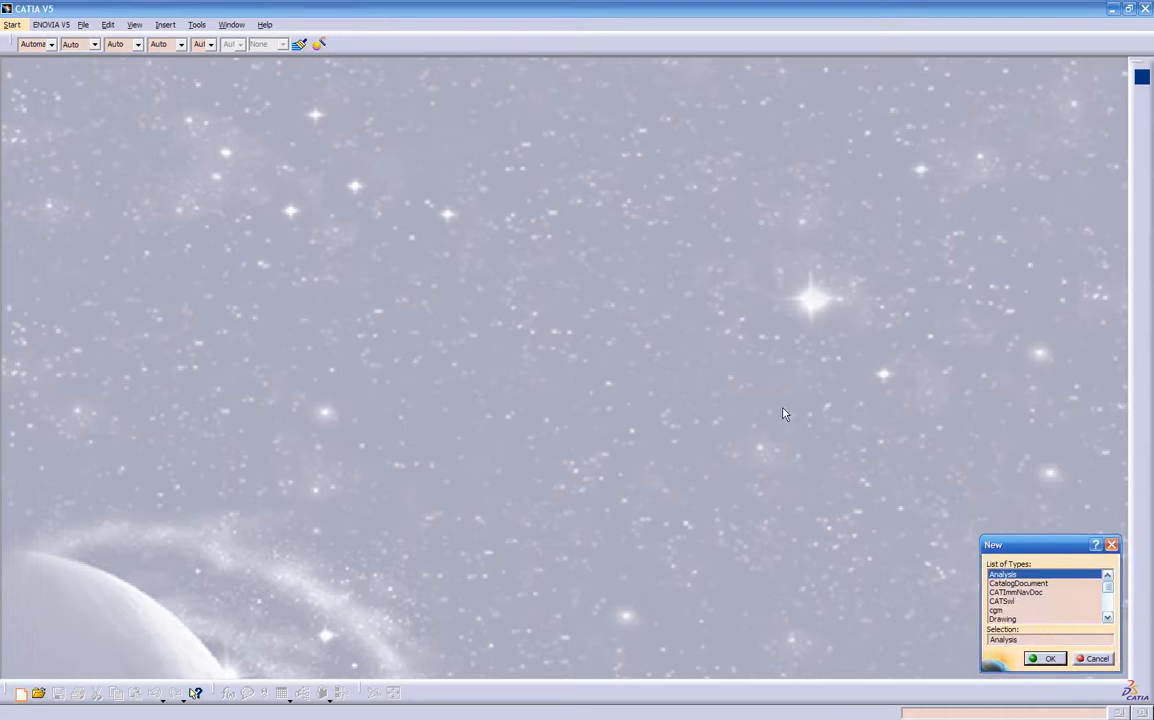
drag(1030, 639, 934, 645)
text(p)
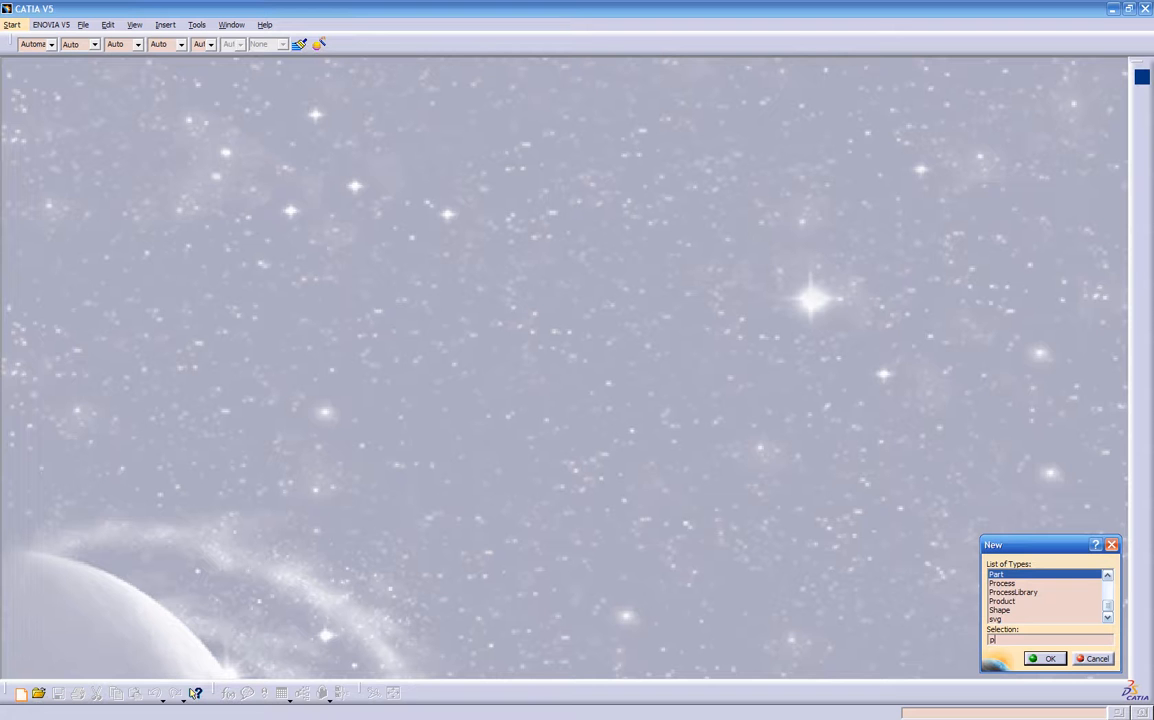
click(1009, 582)
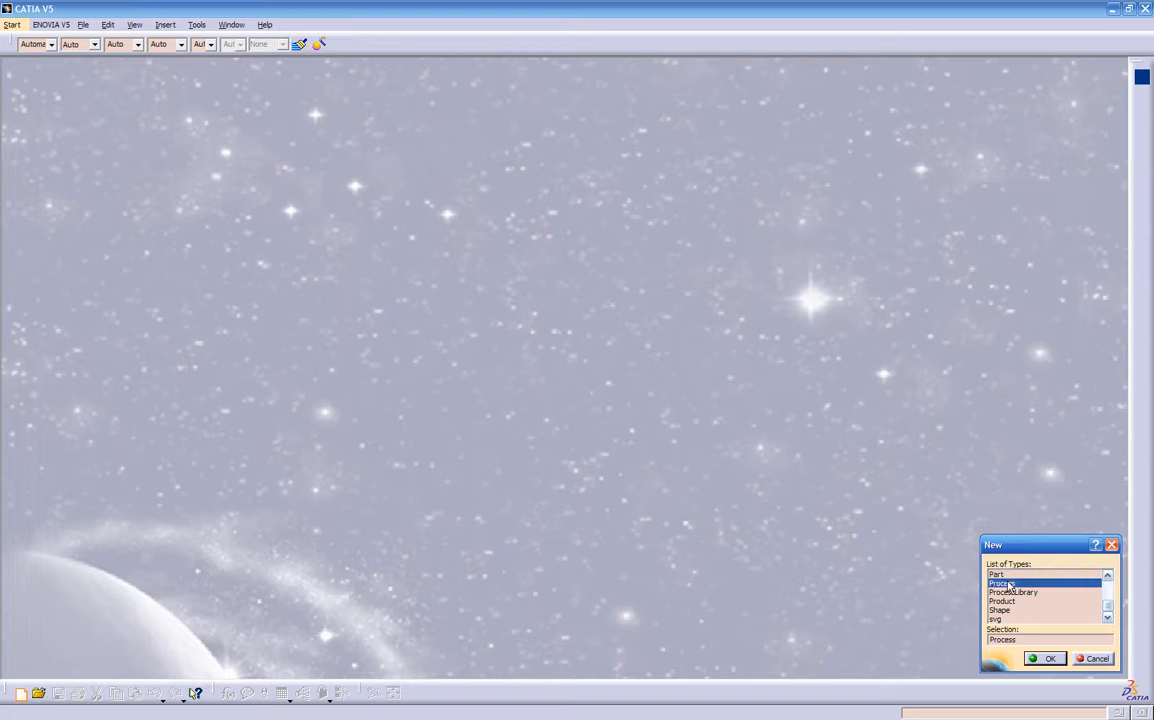
click(1010, 575)
click(1040, 659)
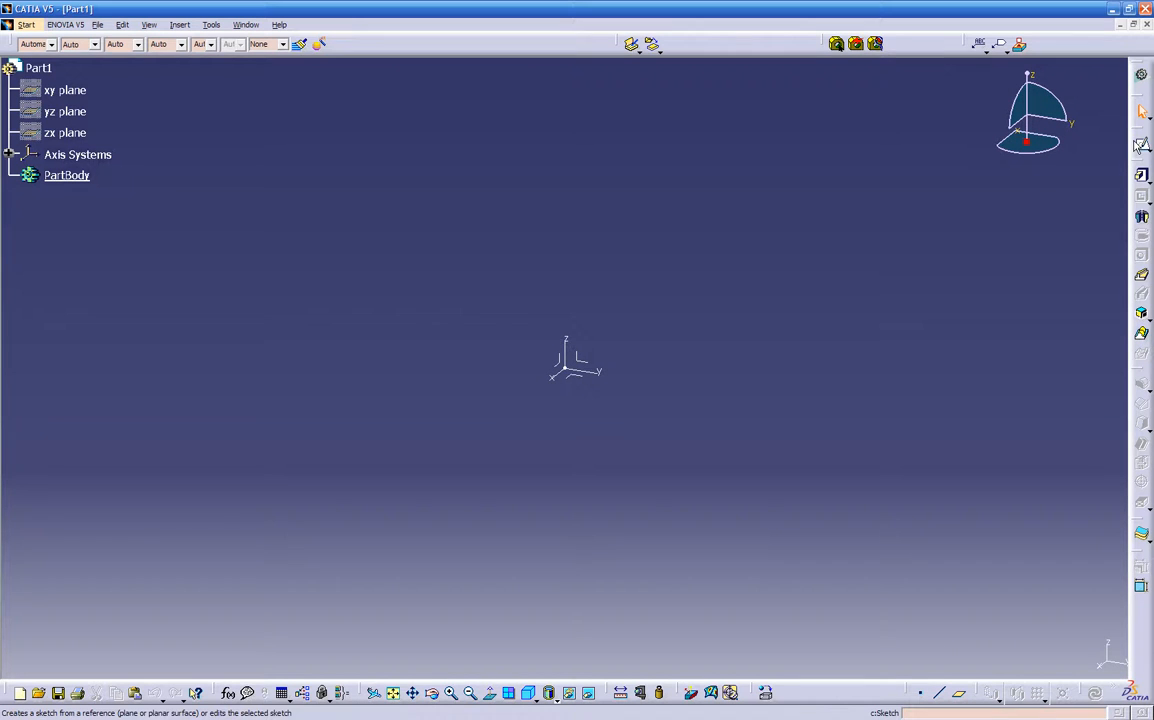
Step: Start a sketch on the xy plane and draw a wide rectangle above and to the right of the origin
click(1143, 145)
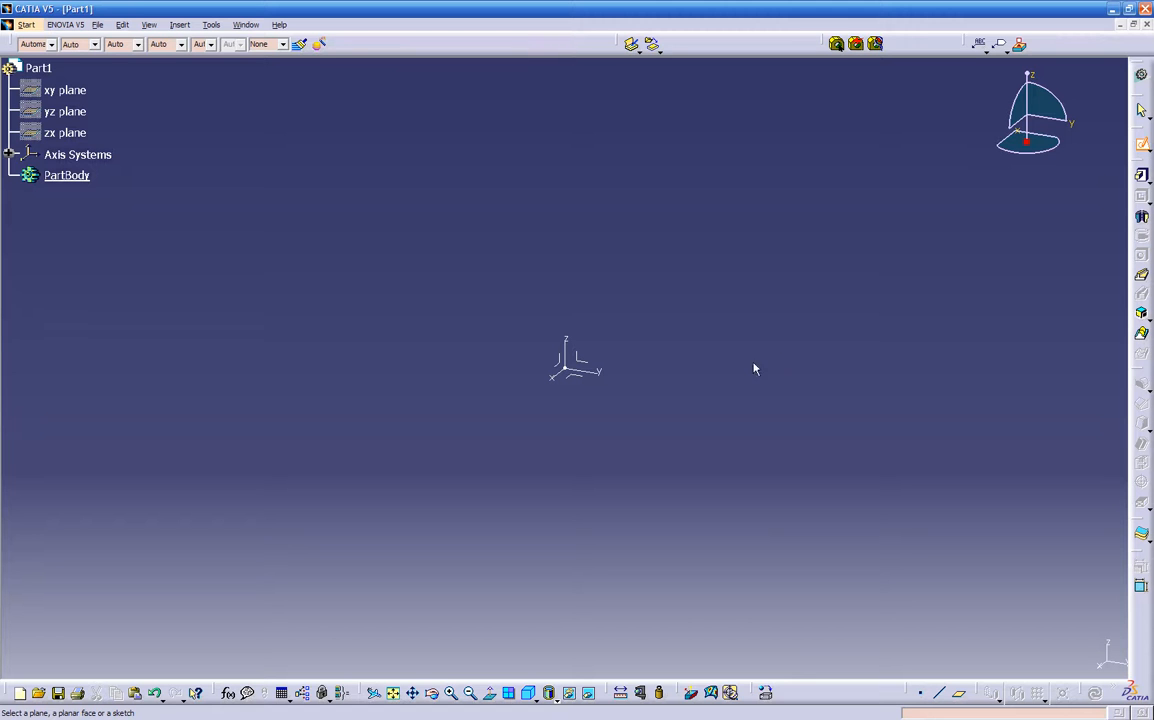
click(572, 377)
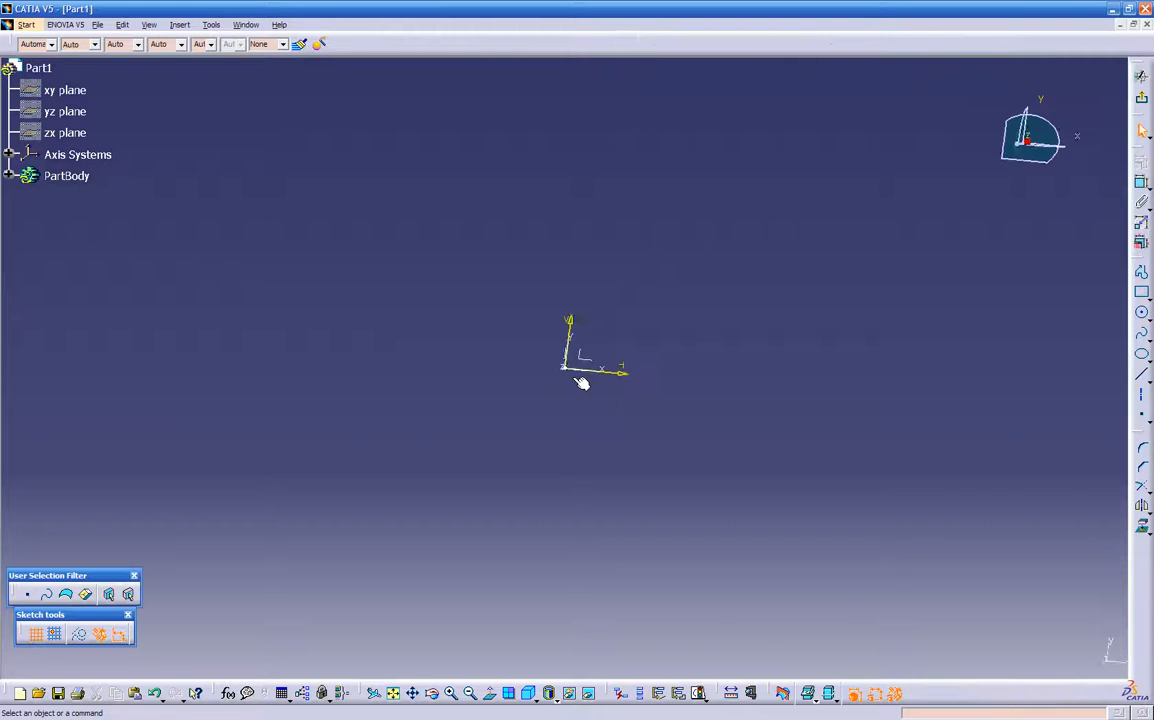
mouse_move(610, 393)
middle_down()
mouse_move(533, 417)
mouse_move(443, 468)
middle_up()
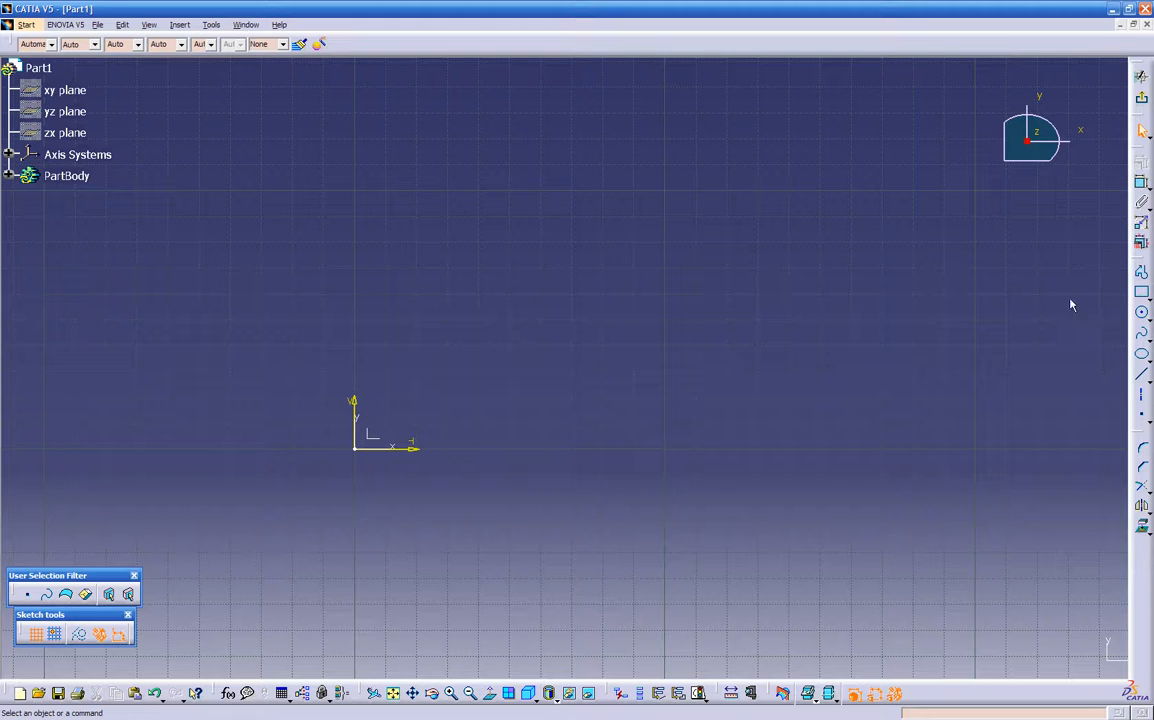
click(1141, 292)
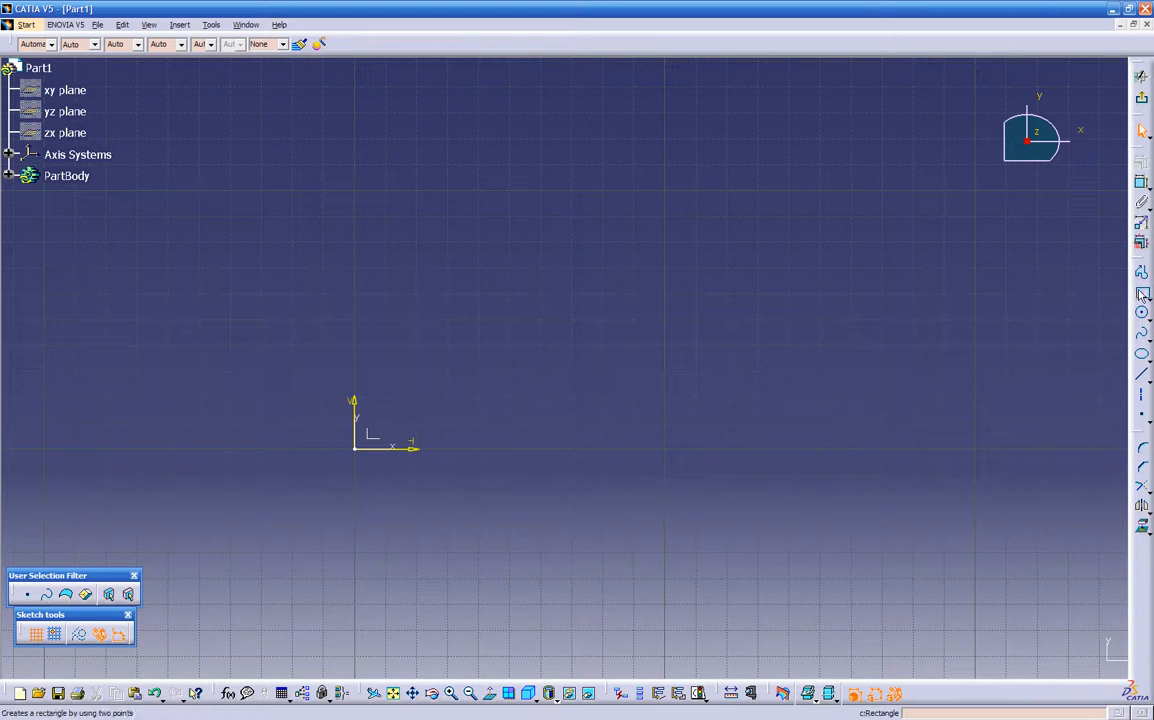
click(483, 253)
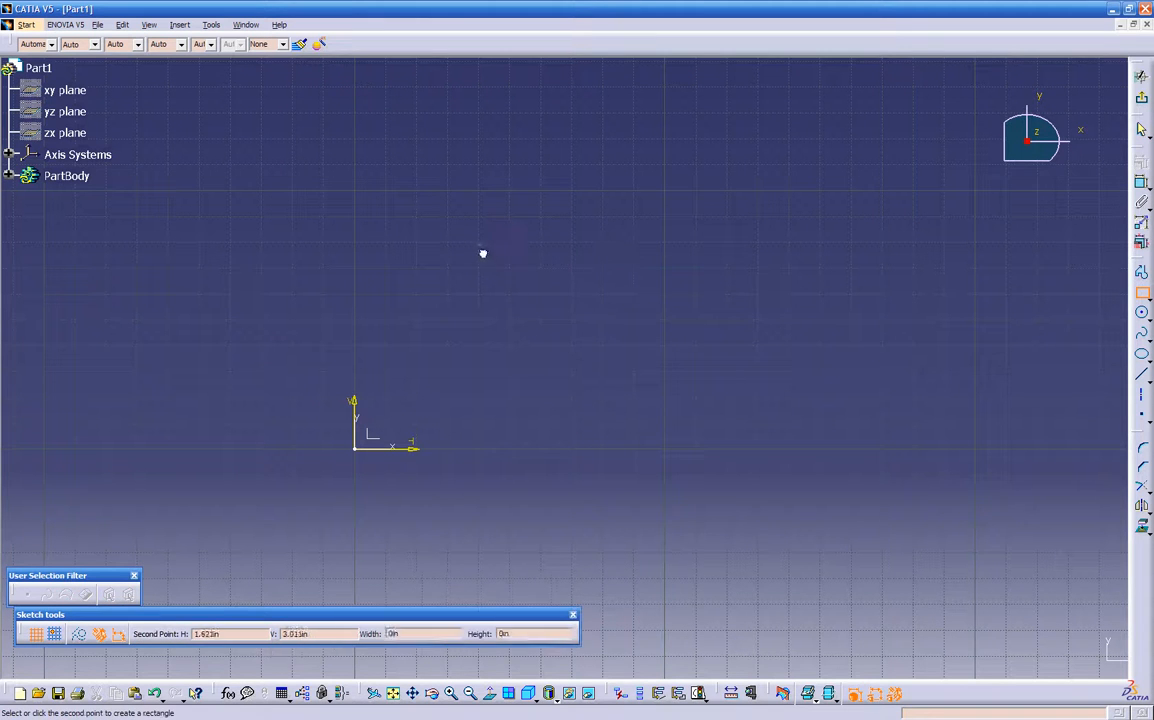
click(927, 394)
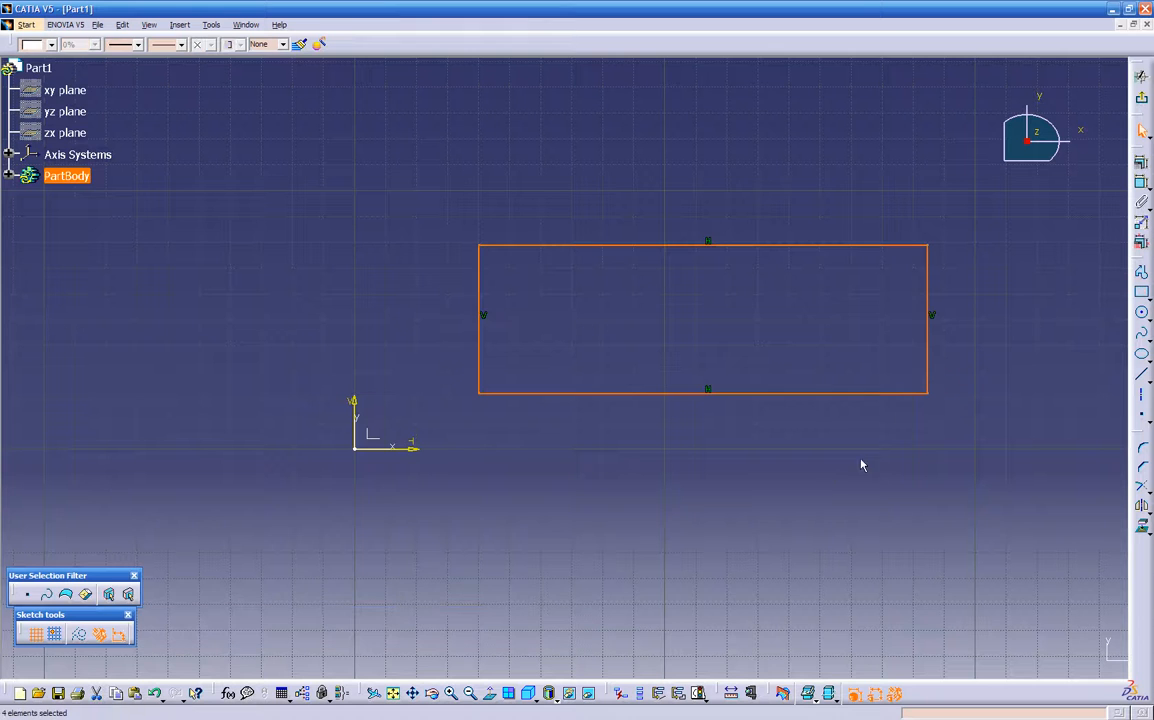
click(818, 485)
middle_drag(790, 485, 663, 517)
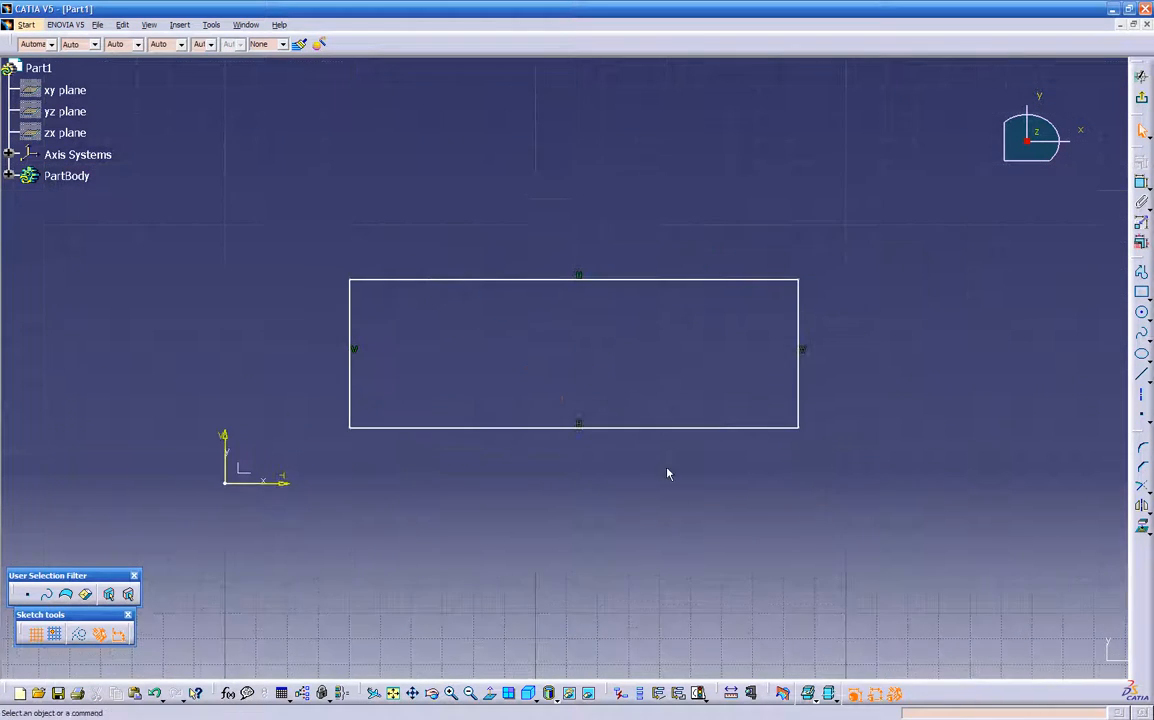
Step: Round the rectangle's upper-left corner using its two adjoining edges with a 0.25 in radius, and undo the rounding
click(386, 281)
ctrl+click(356, 317)
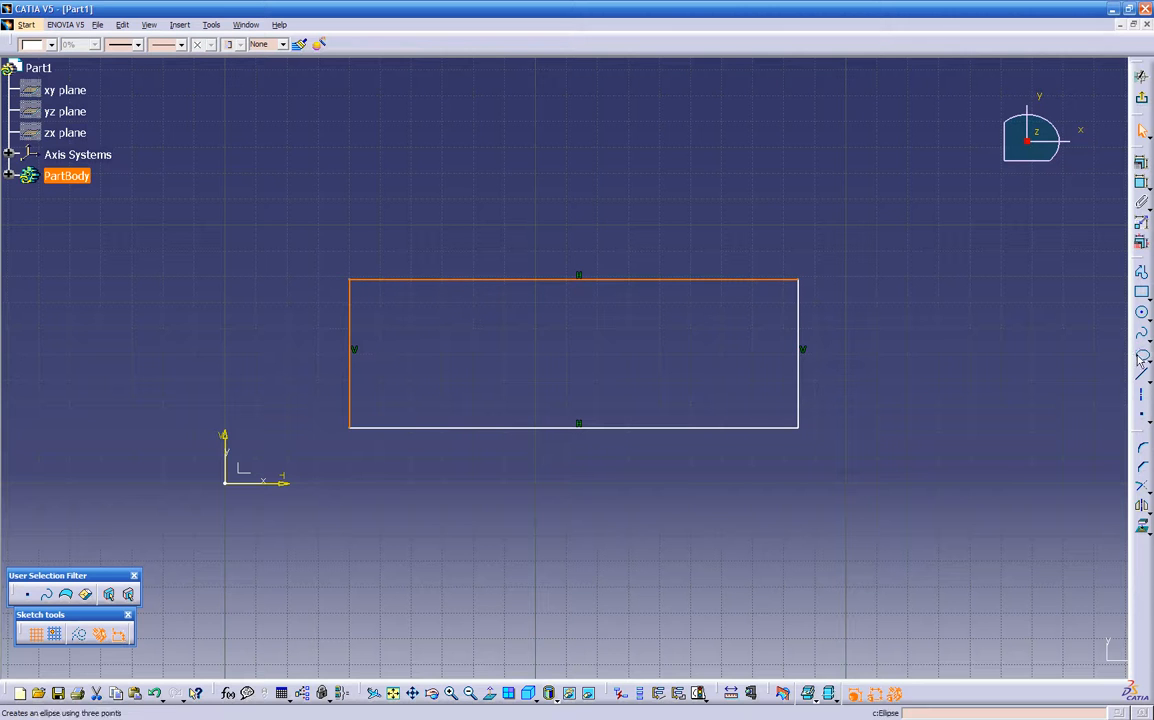
click(1141, 447)
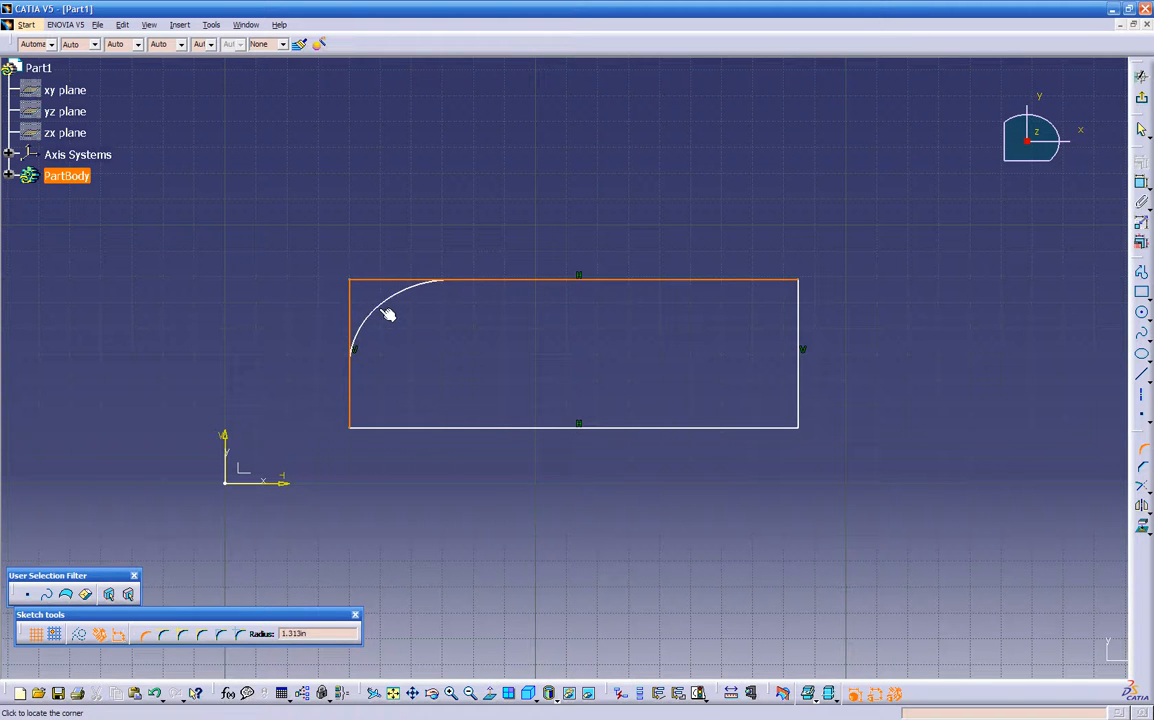
click(380, 300)
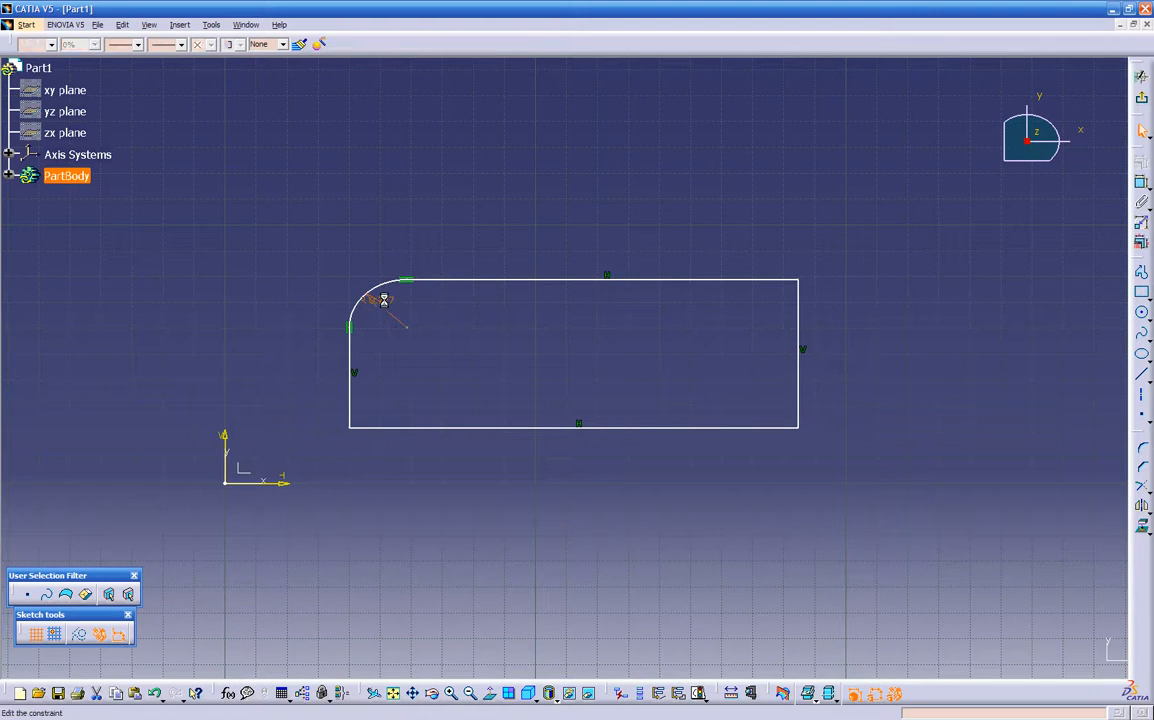
double_click(386, 306)
text(.25)
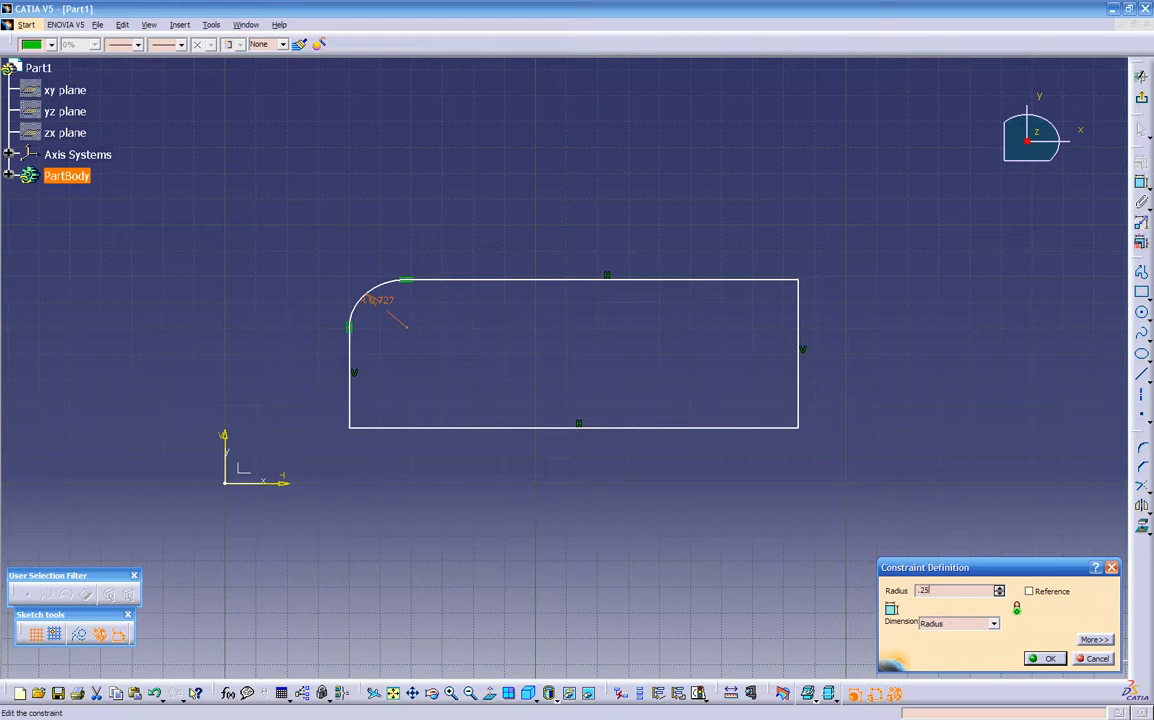
key(Return)
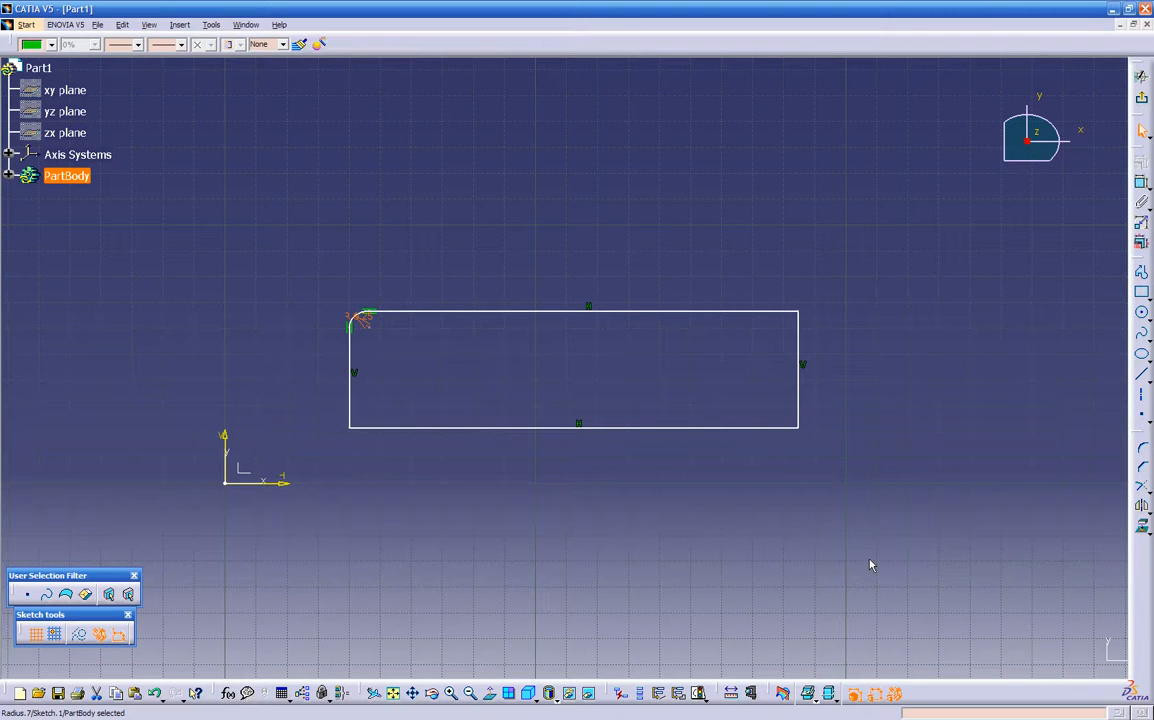
key(ctrl+z)
key(ctrl+z)
click(631, 388)
Step: Round the rectangle's upper-left corner using its corner point and set the corner radius to 0.25 in
drag(312, 242, 395, 320)
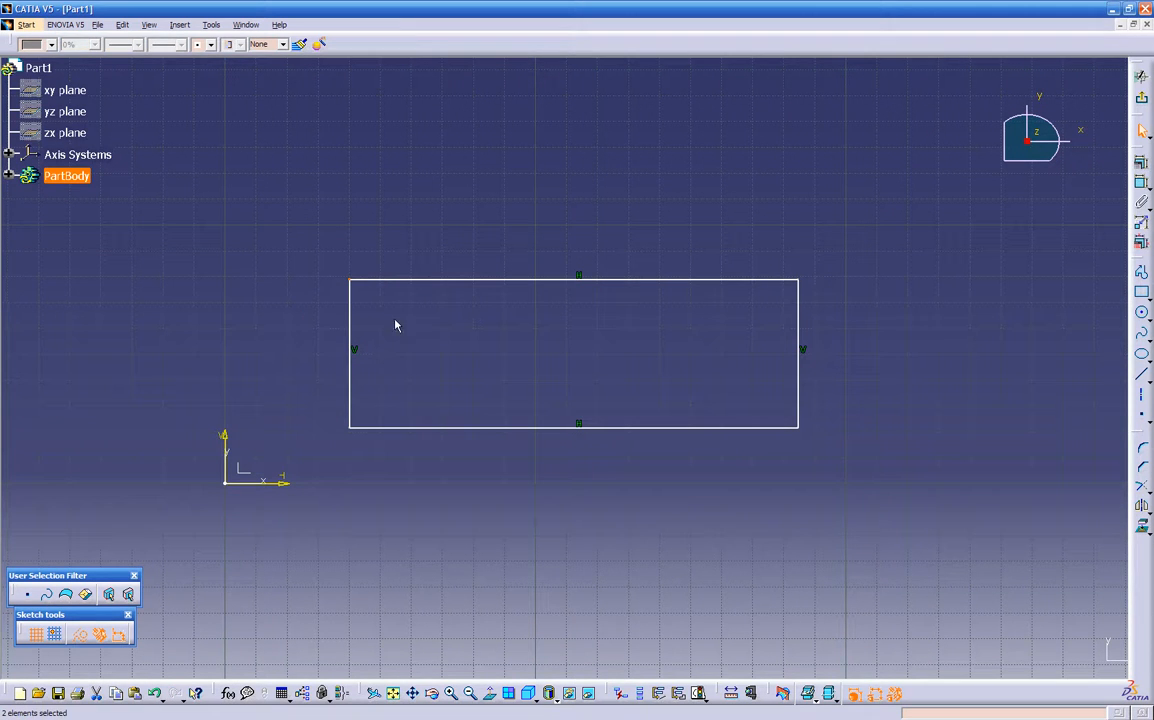
click(1143, 452)
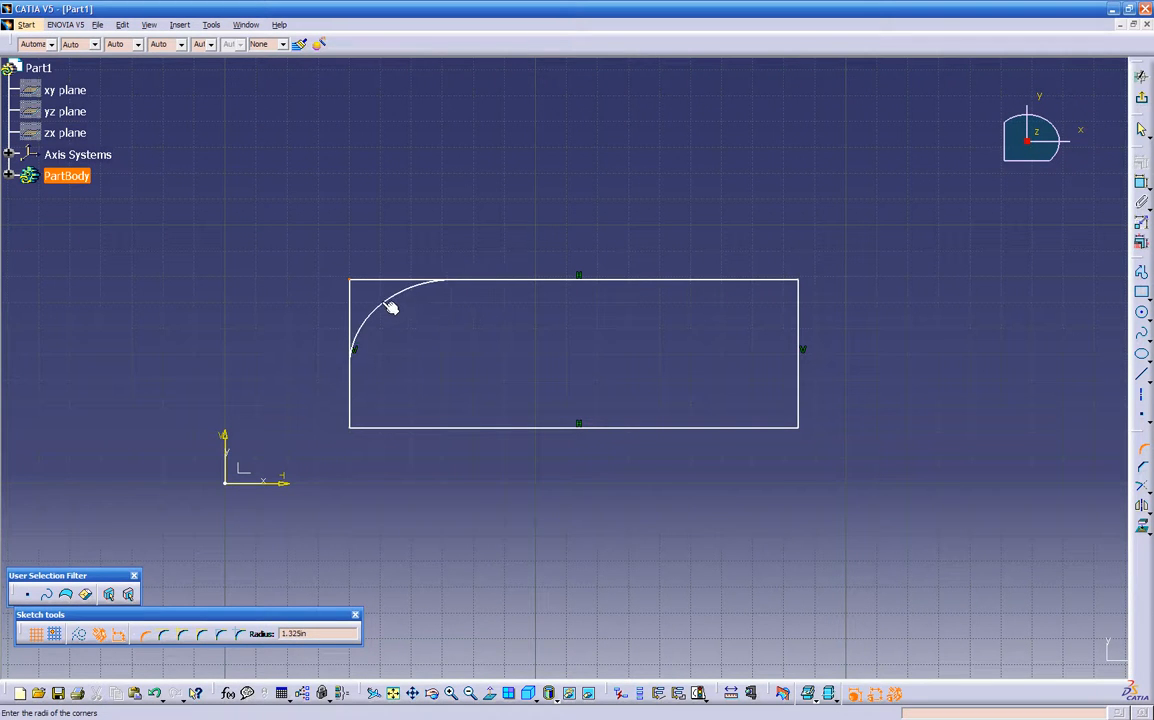
click(391, 308)
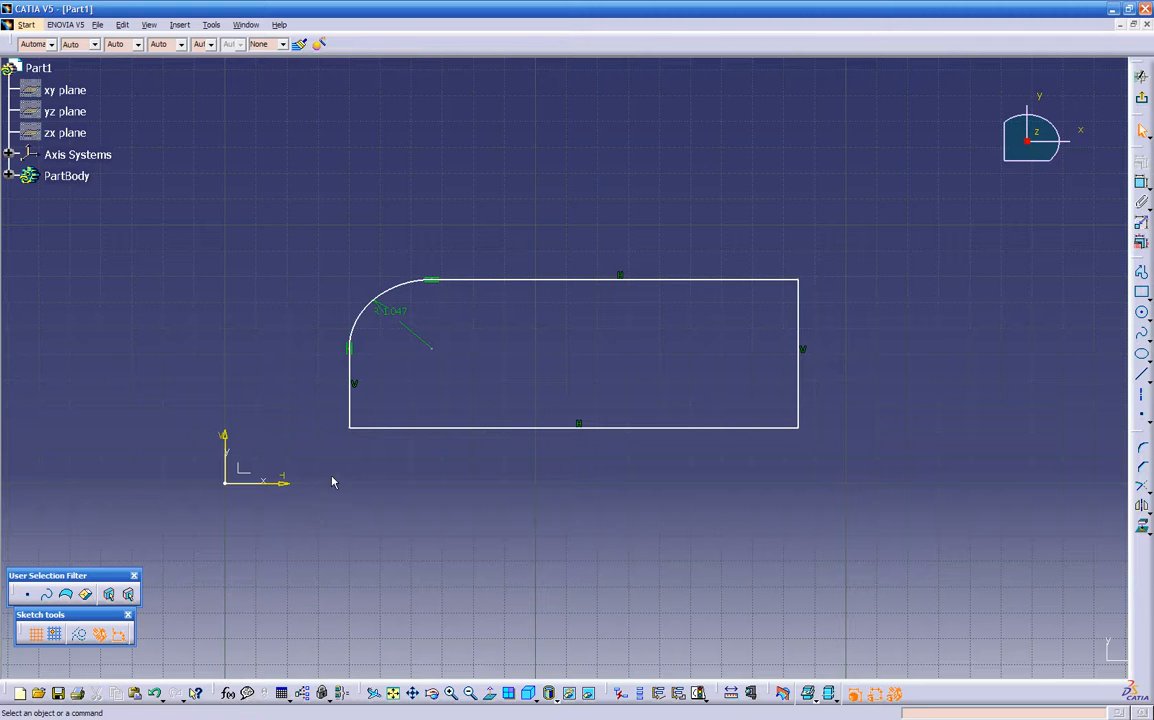
double_click(391, 309)
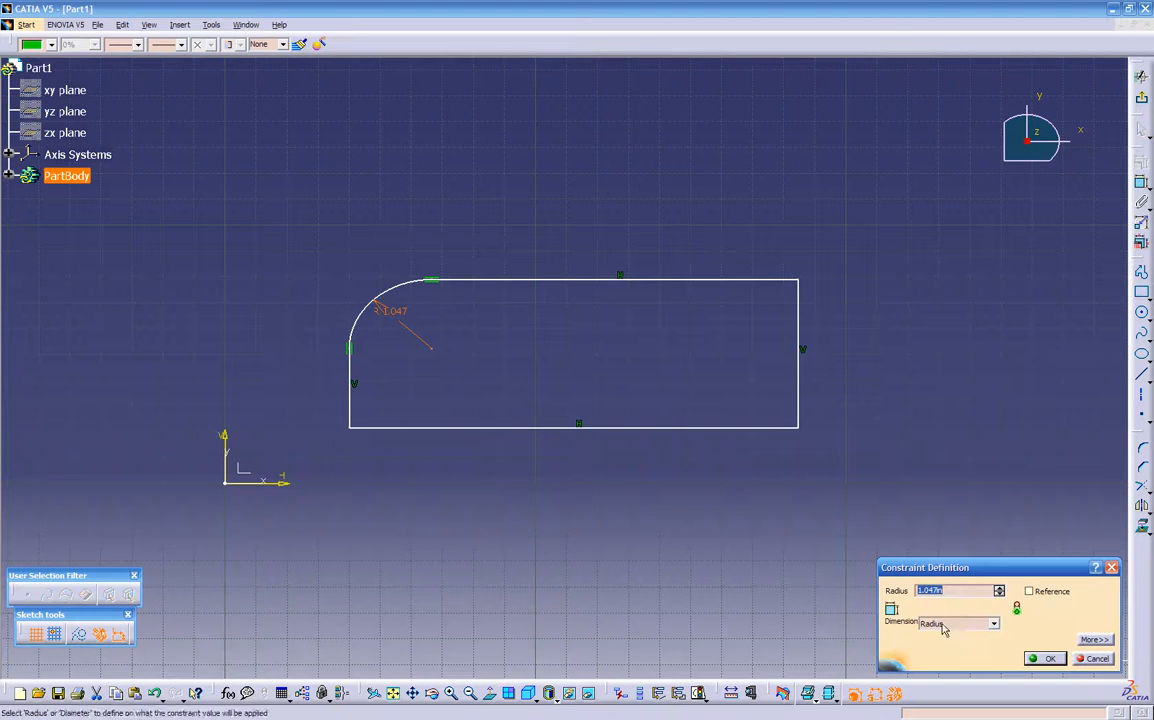
text(.25)
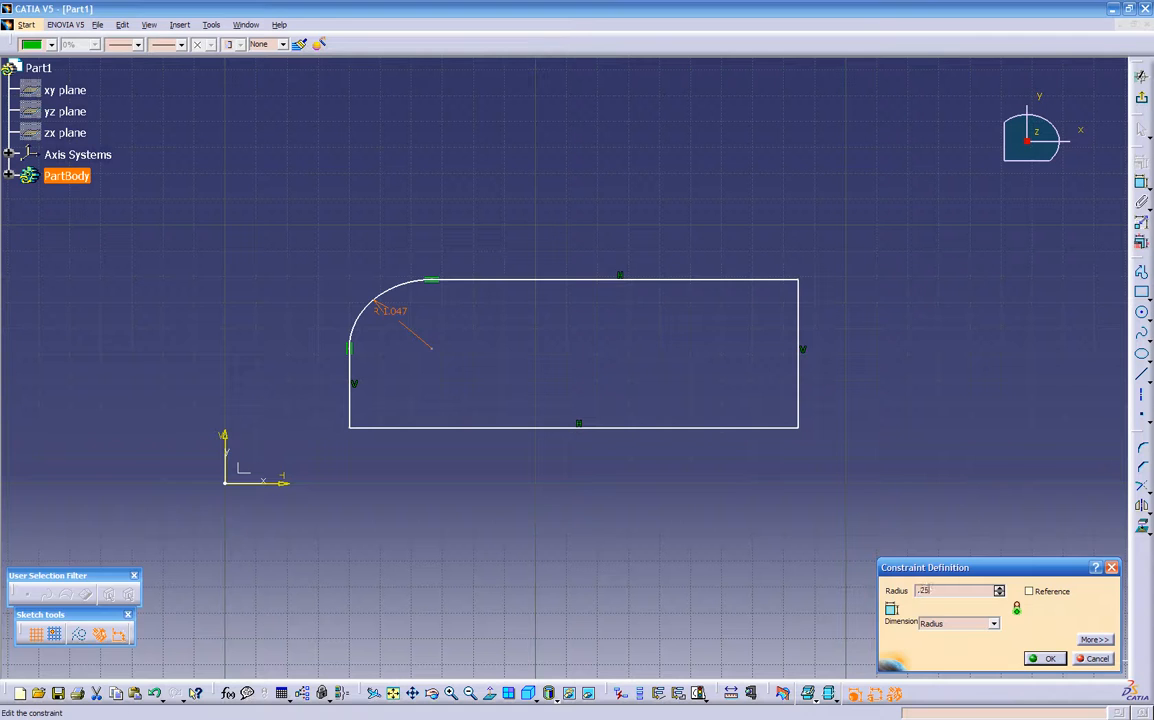
key(Return)
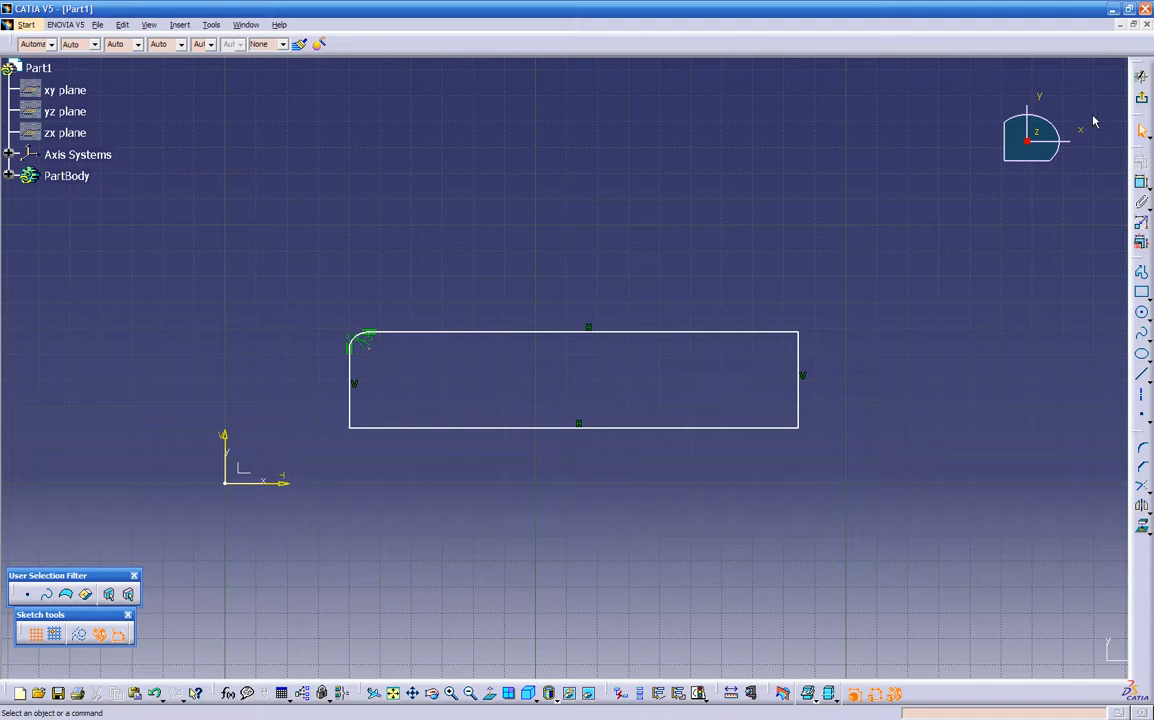
Step: Exit the sketch and extrude the rounded rectangle upward as a Pad about 1.79 in long
click(1142, 100)
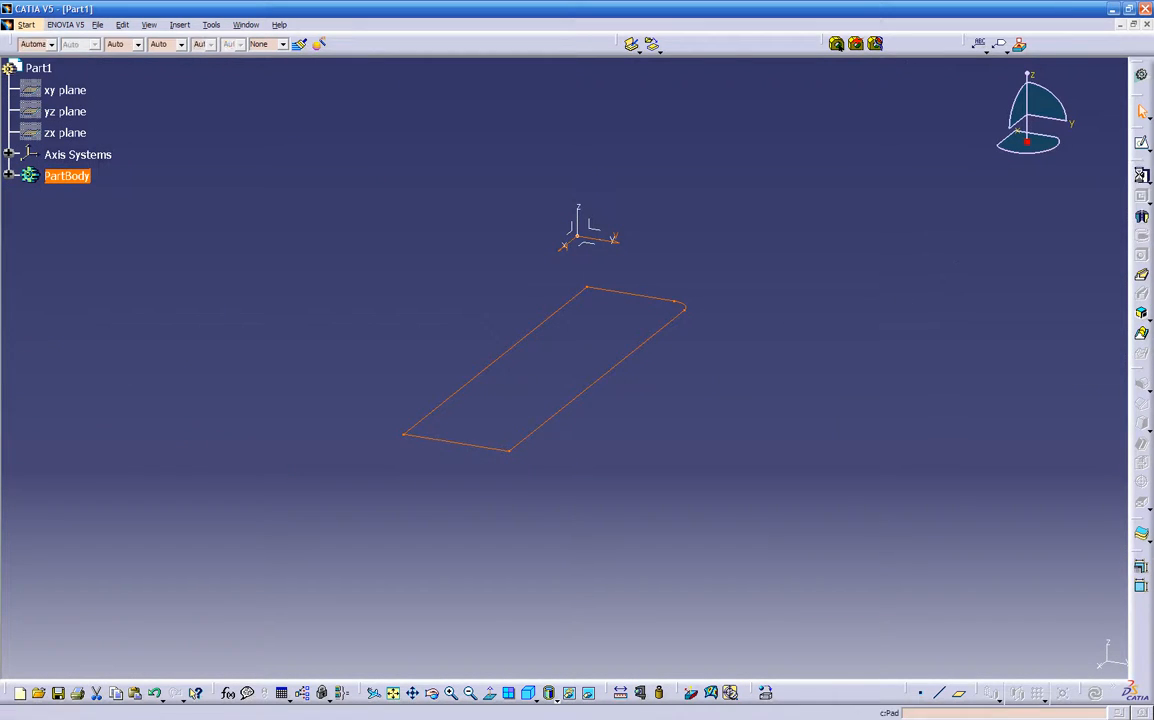
click(1141, 176)
middle_drag(605, 494, 543, 489)
drag(523, 342, 523, 208)
drag(514, 288, 524, 196)
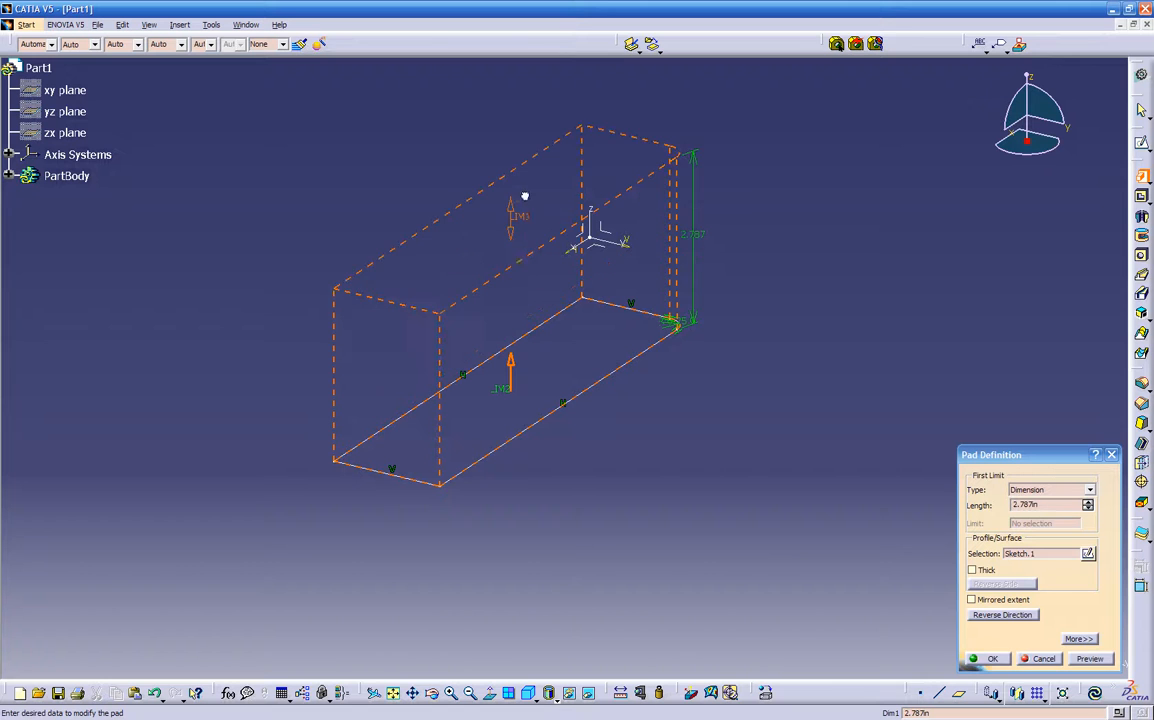
drag(521, 255, 520, 265)
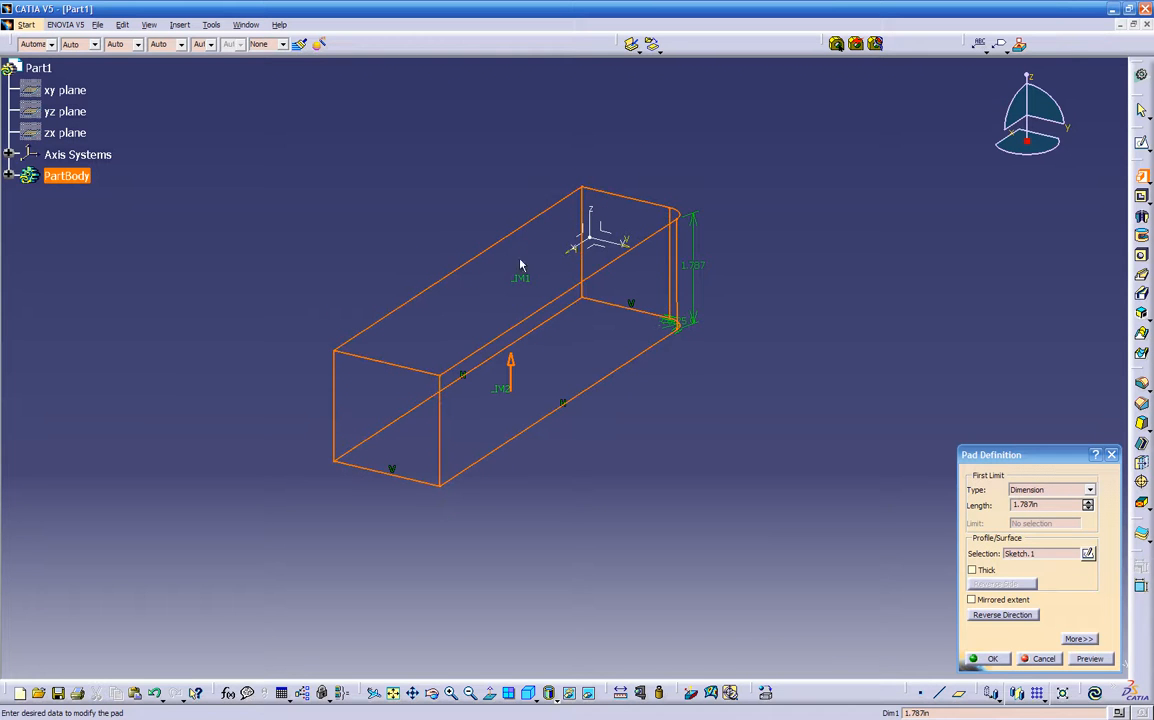
click(987, 659)
Step: Expand PartBody in the tree and show and hide Sketch.1 under the pad twice
mouse_move(699, 390)
middle_down()
mouse_move(676, 406)
mouse_move(420, 438)
mouse_move(394, 417)
mouse_move(665, 461)
mouse_move(444, 481)
mouse_move(458, 402)
mouse_move(474, 389)
mouse_move(415, 474)
mouse_move(295, 459)
mouse_move(827, 348)
mouse_move(631, 518)
mouse_move(587, 404)
middle_up()
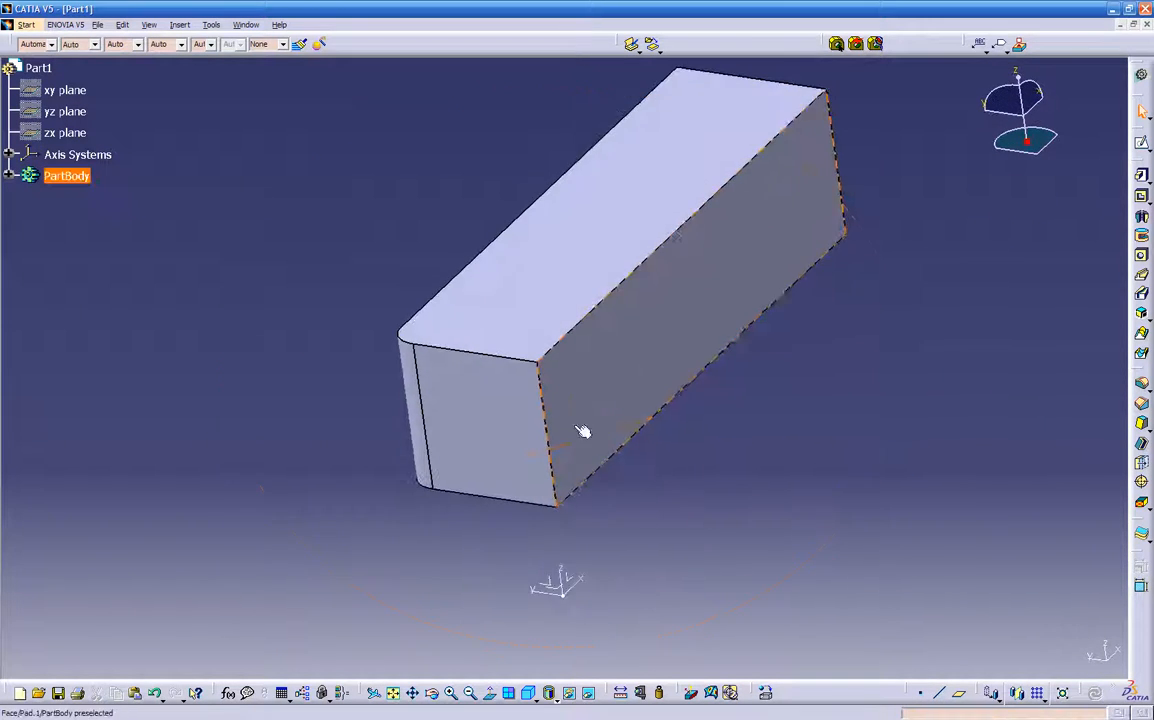
click(8, 176)
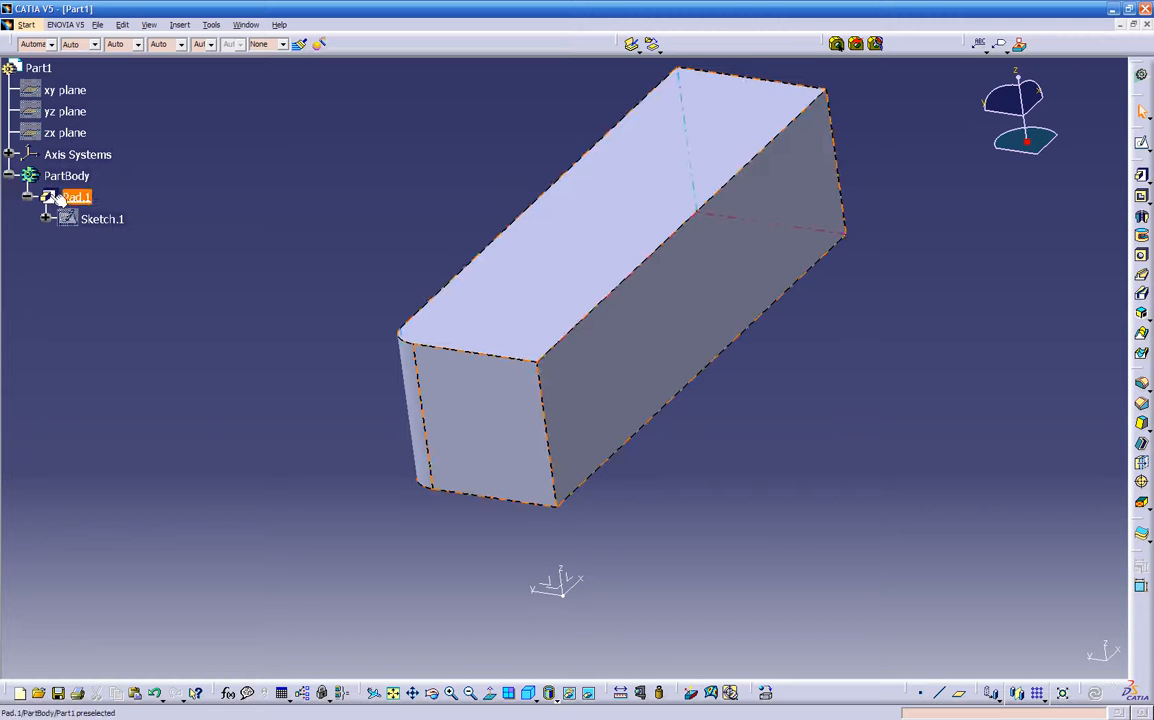
right_click(83, 220)
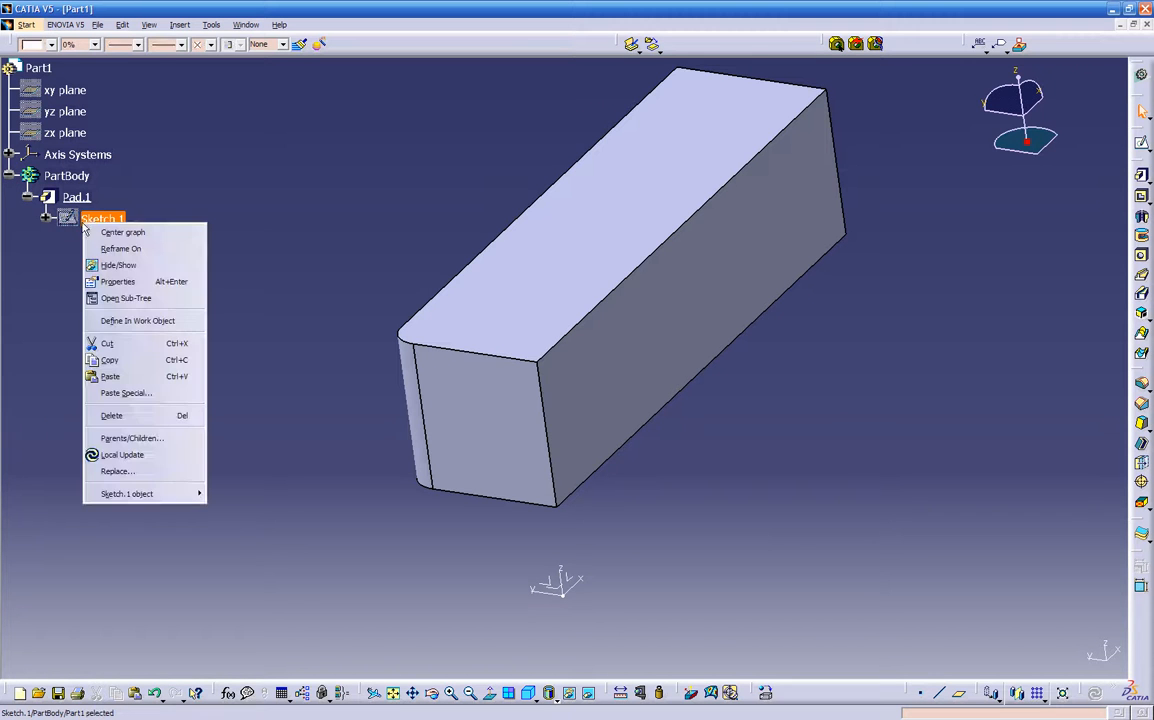
click(105, 265)
right_click(101, 219)
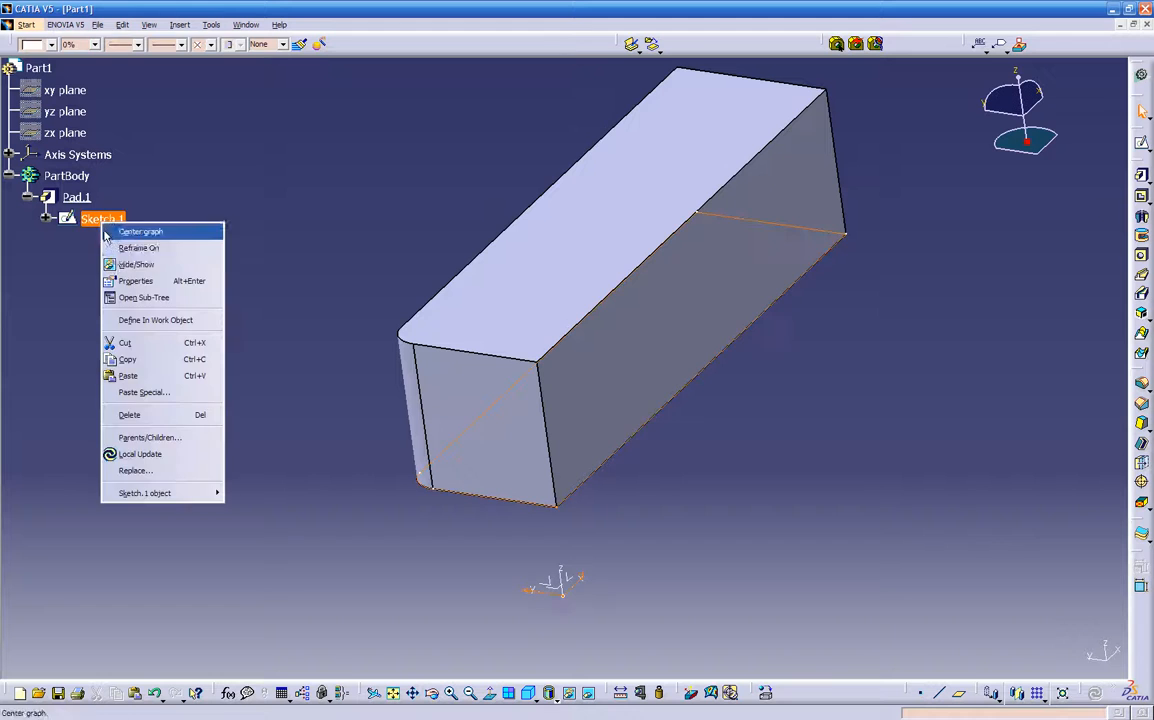
click(117, 264)
right_click(103, 220)
click(117, 264)
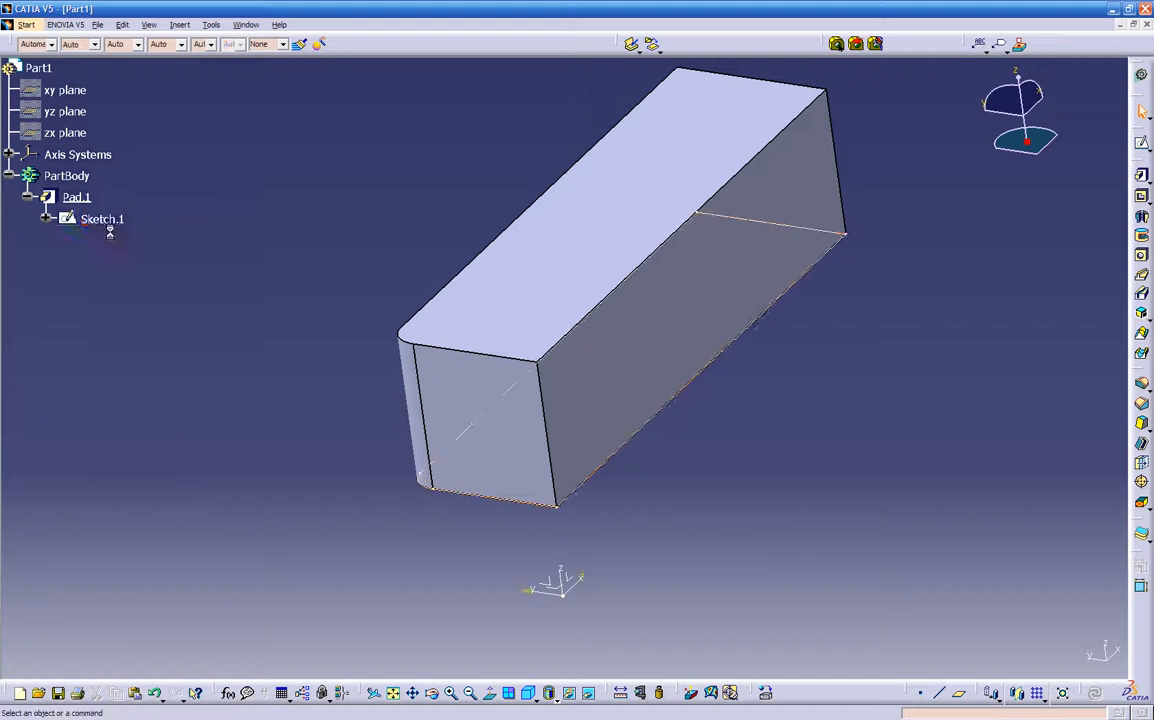
right_click(107, 224)
click(121, 262)
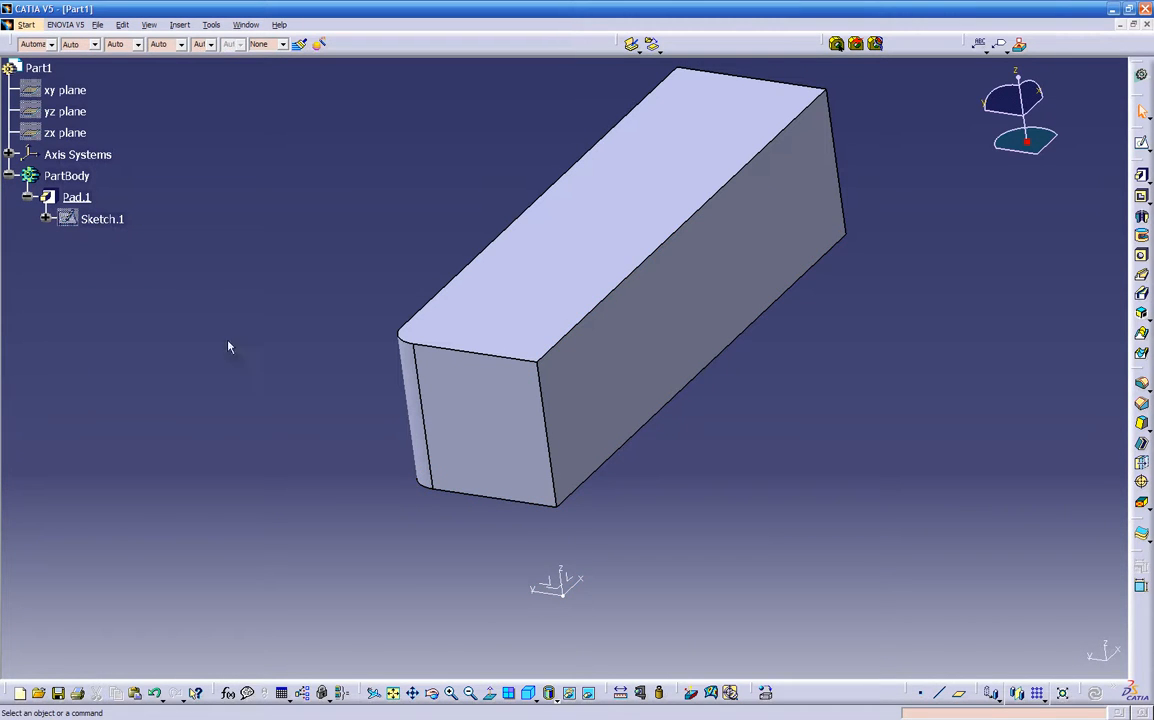
Step: View the hidden space holding Sketch.1, return to the visible space and show the sketch with the pad
click(589, 697)
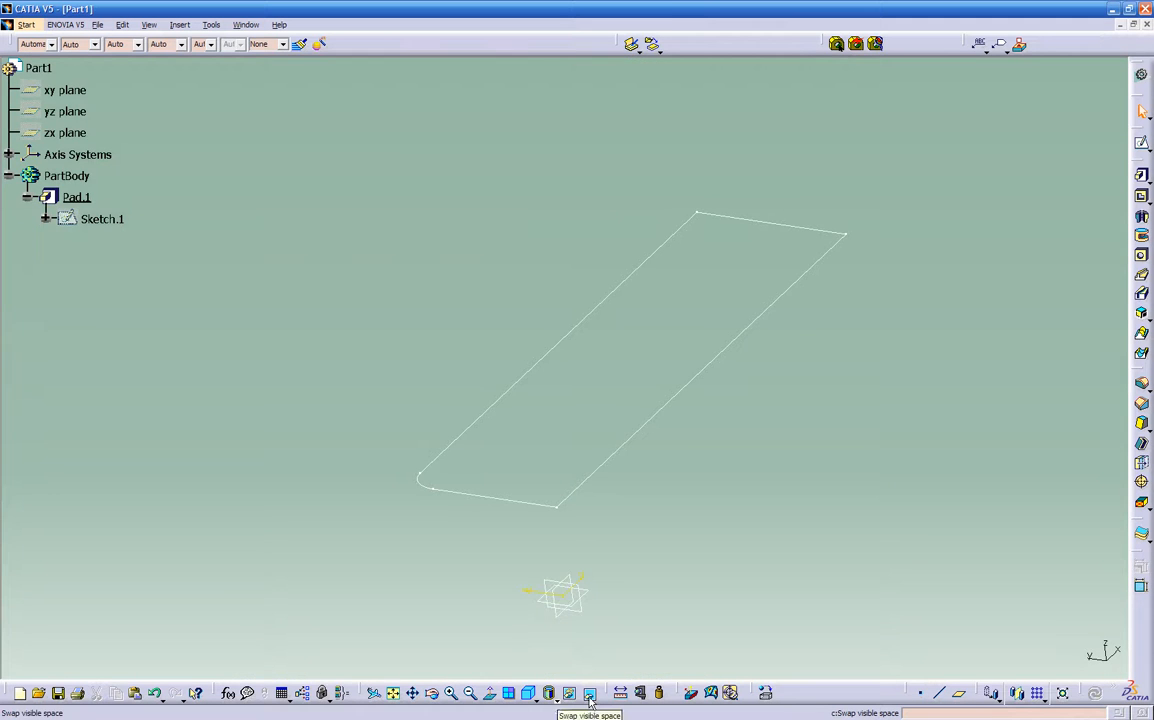
click(589, 697)
right_click(72, 220)
click(105, 262)
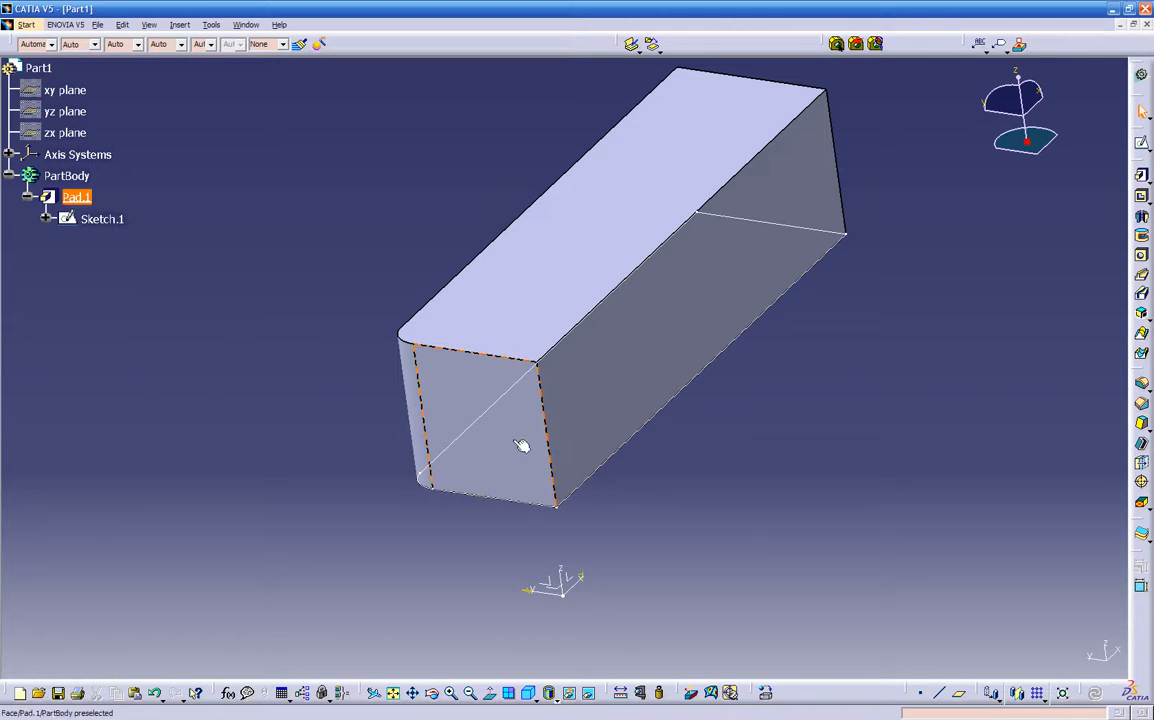
middle_drag(480, 483, 512, 467)
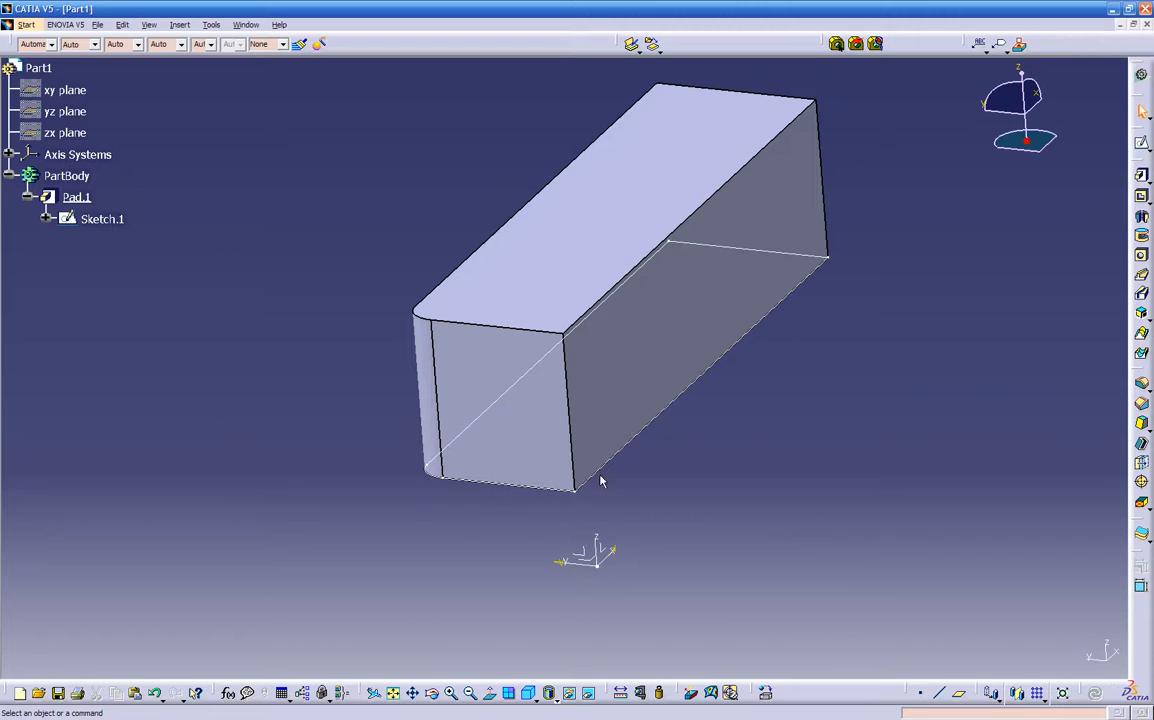
Step: Fillet the vertical edge at the near sharp corner of the pad with a 0.25 in radius
middle_drag(626, 494, 688, 392)
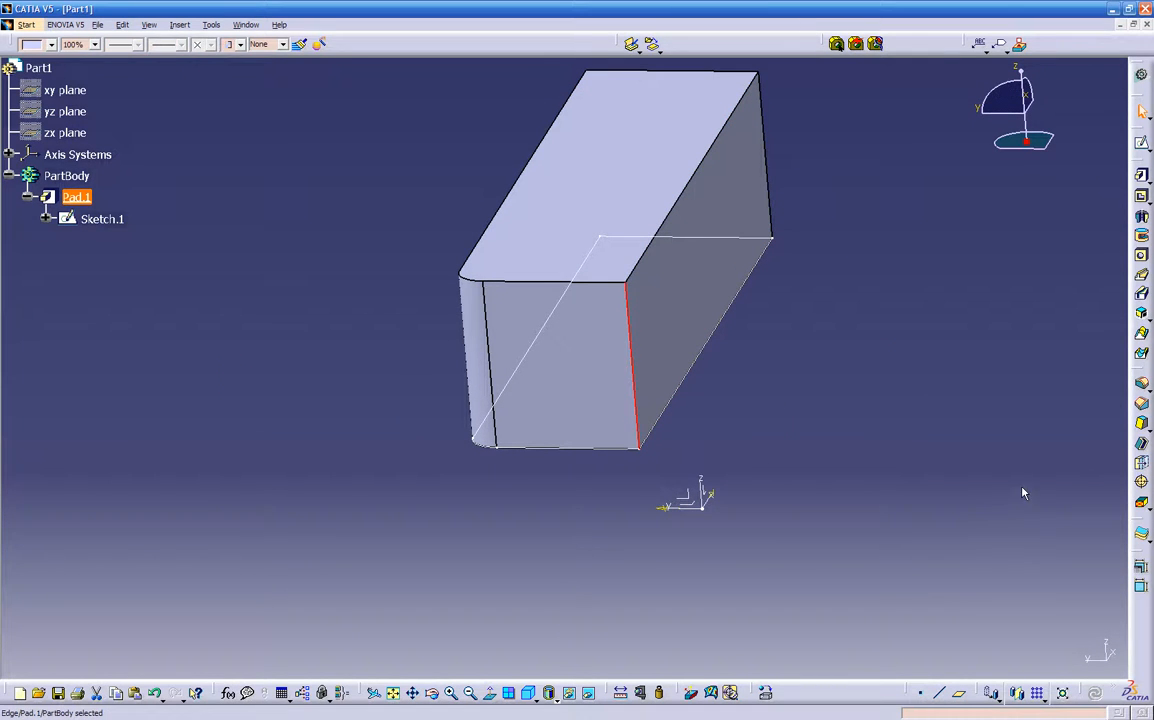
click(1143, 386)
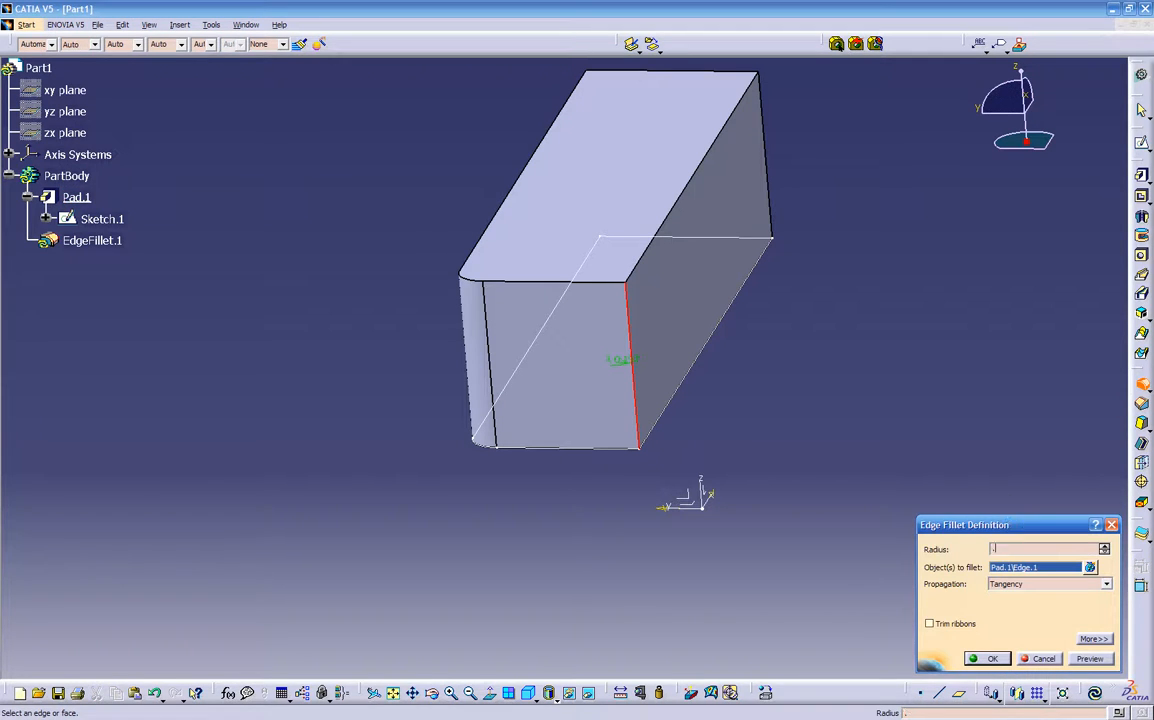
click(985, 658)
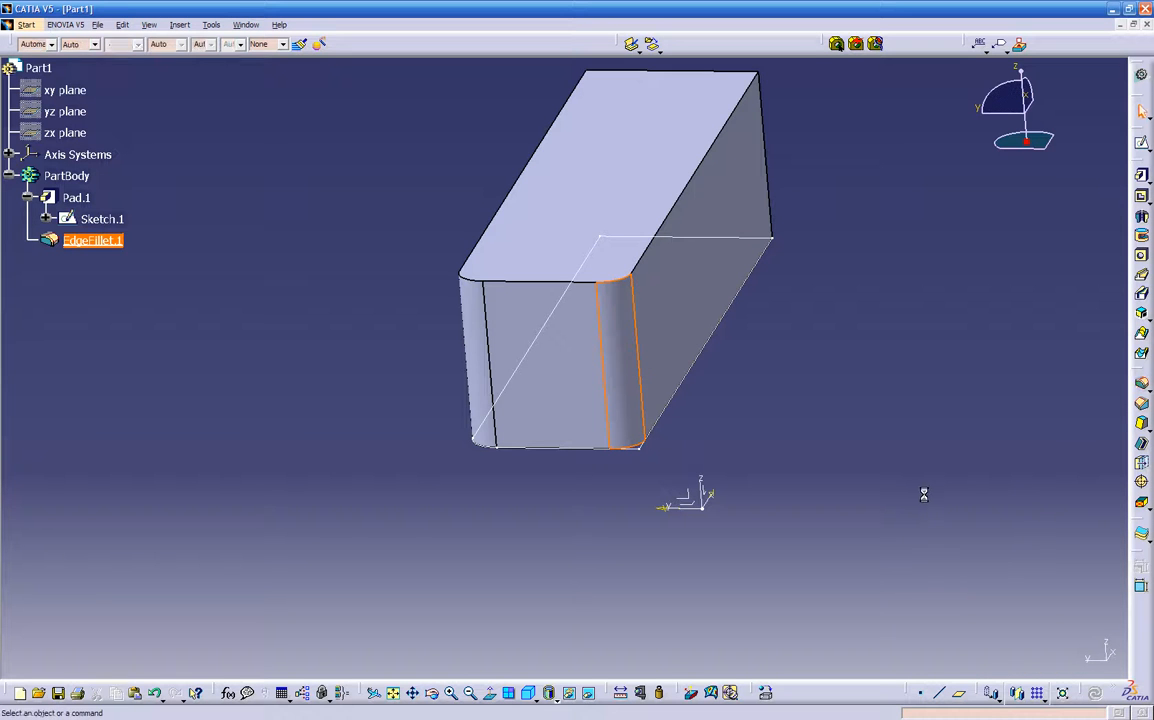
Step: Edit the edge fillet and add the pad's two remaining sharp vertical edges at the same 0.25 in radius
middle_drag(817, 481, 560, 405)
click(577, 387)
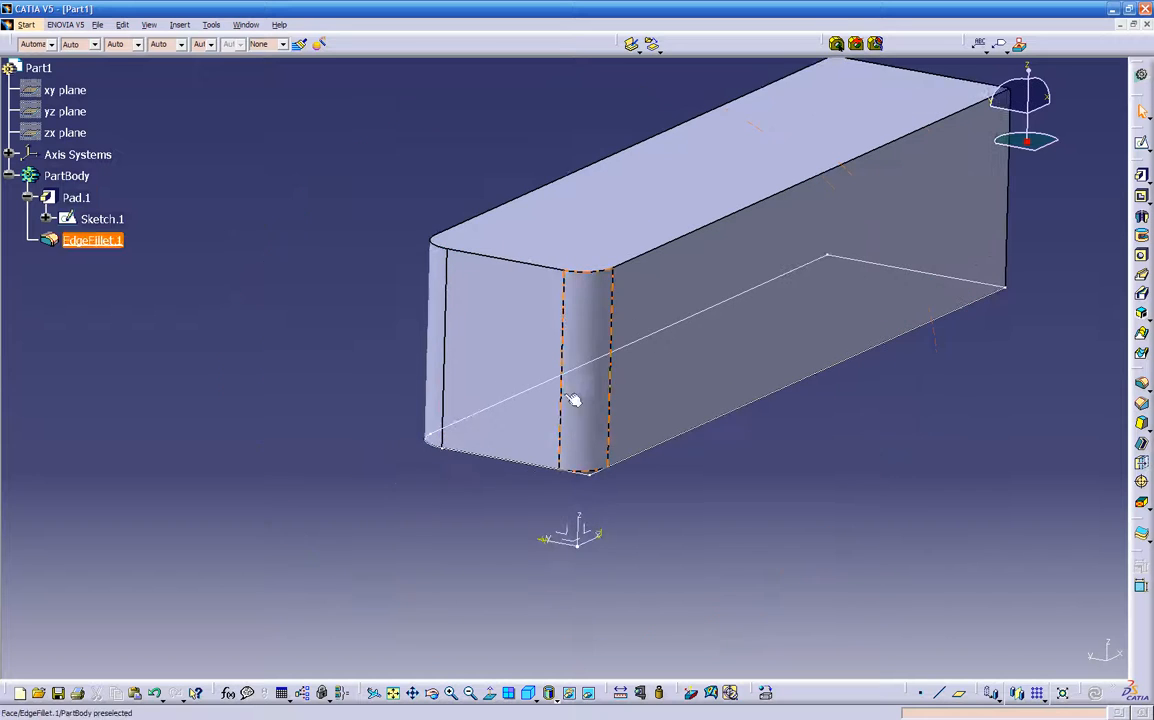
double_click(577, 387)
middle_drag(785, 560, 590, 489)
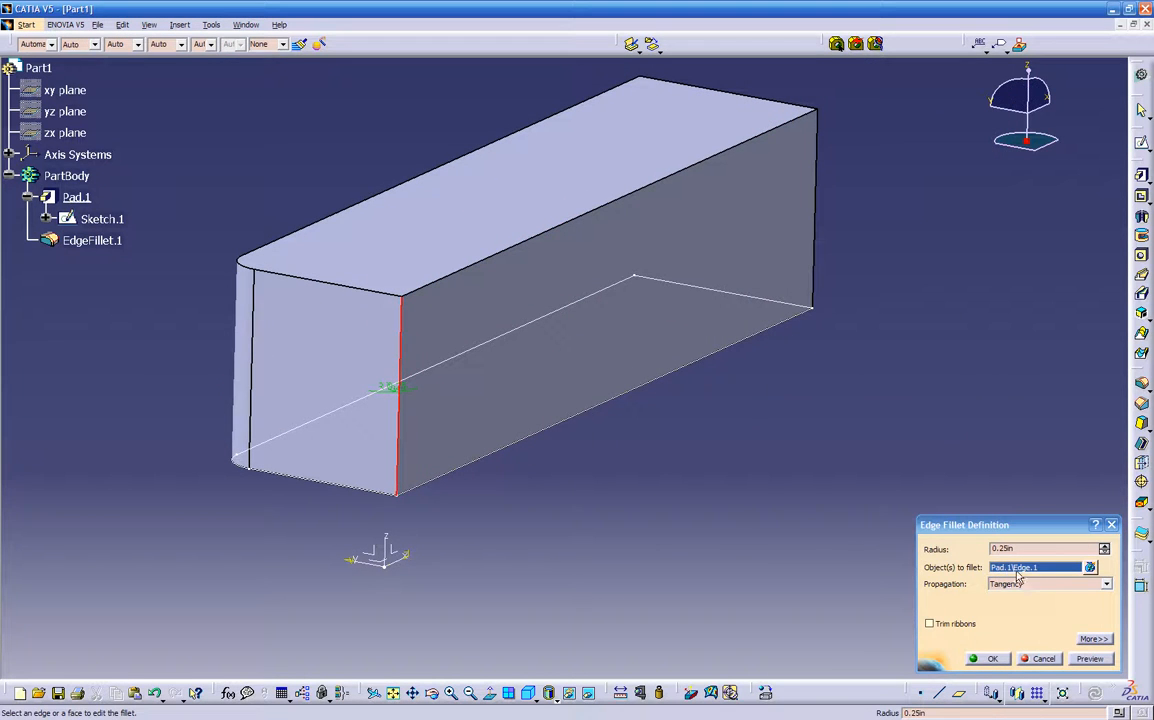
middle_drag(878, 402, 714, 443)
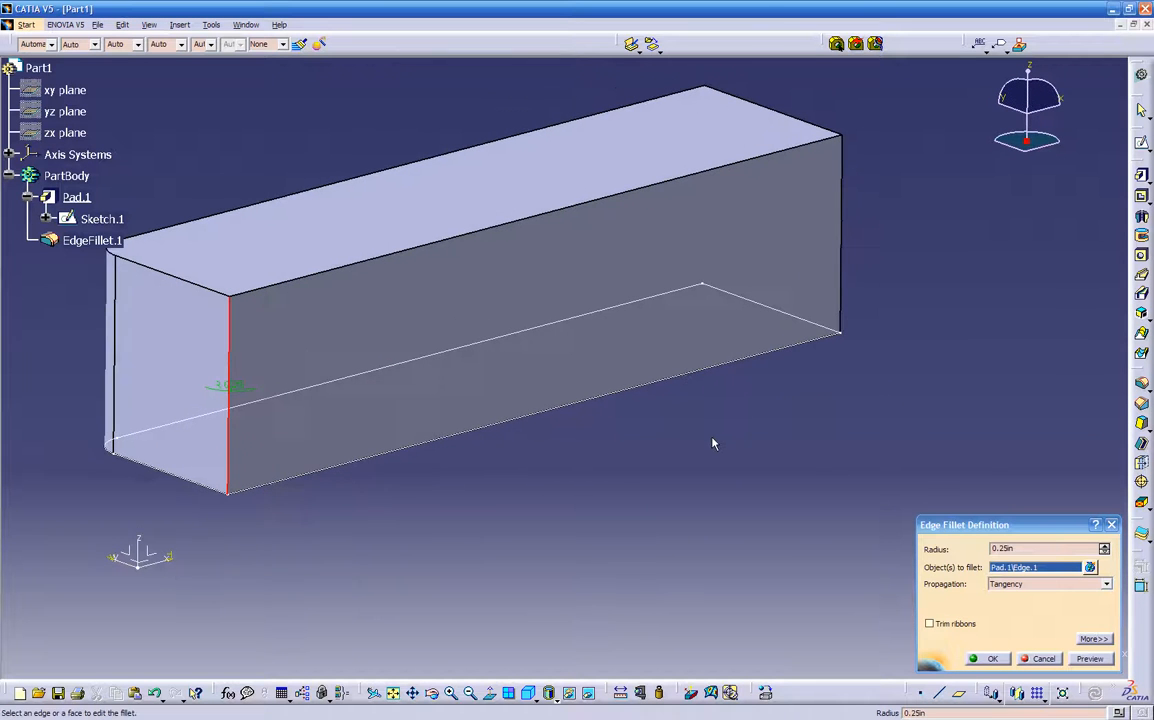
click(849, 266)
middle_drag(862, 292, 750, 294)
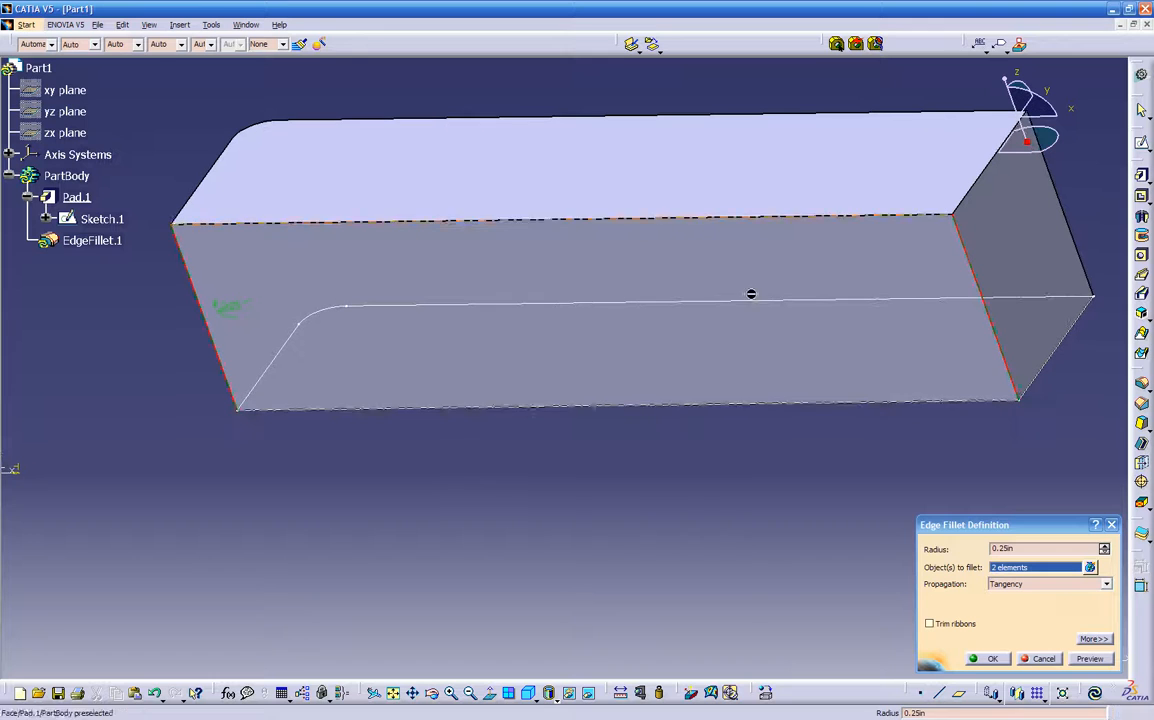
click(1070, 215)
click(991, 659)
middle_drag(585, 543, 351, 431)
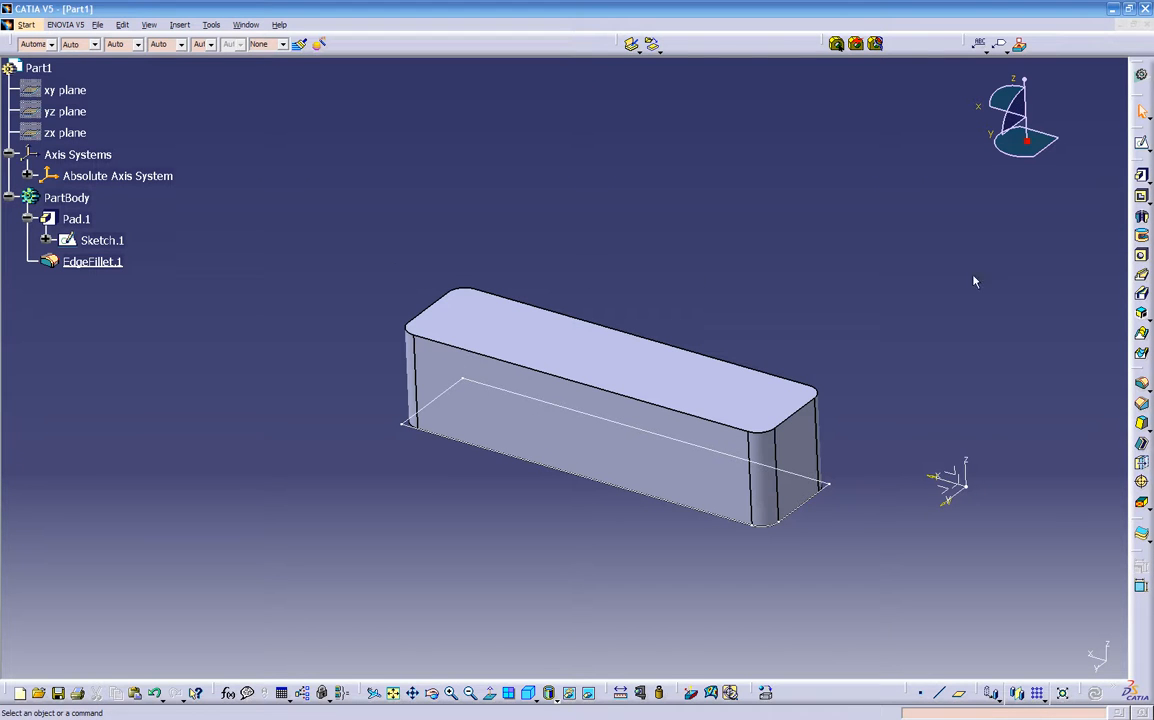
Step: Start a Hole on the pad's upper face and move it lengthwise away from the face's center
click(1141, 256)
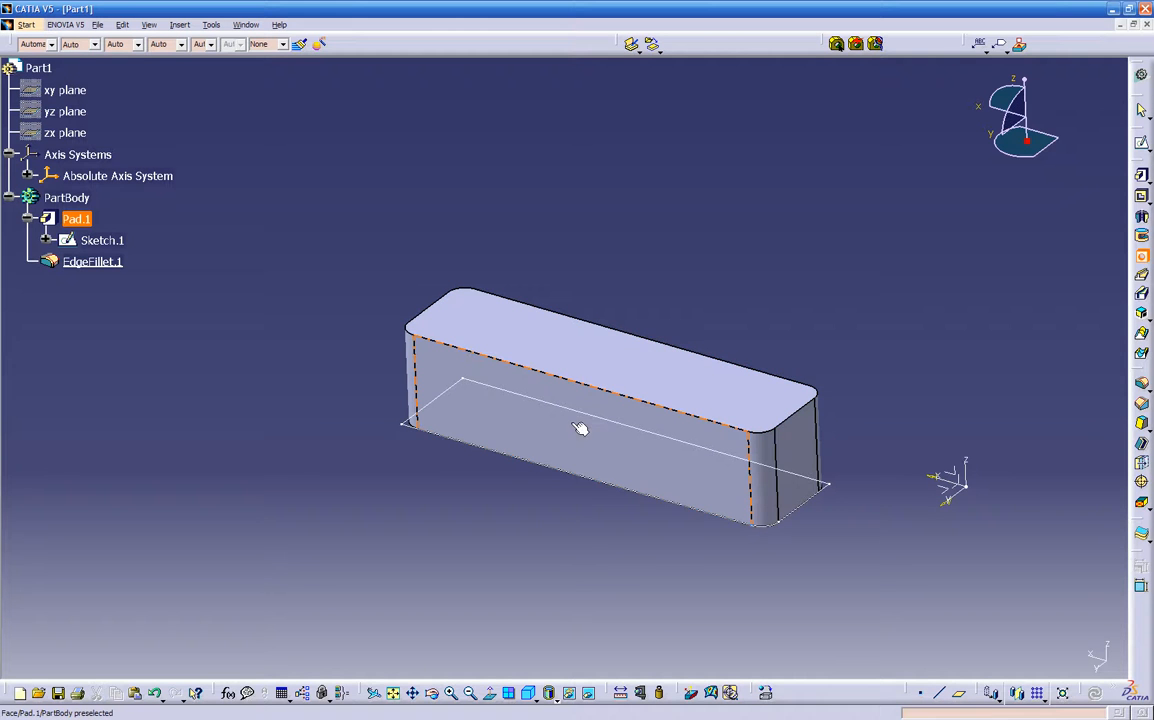
click(601, 361)
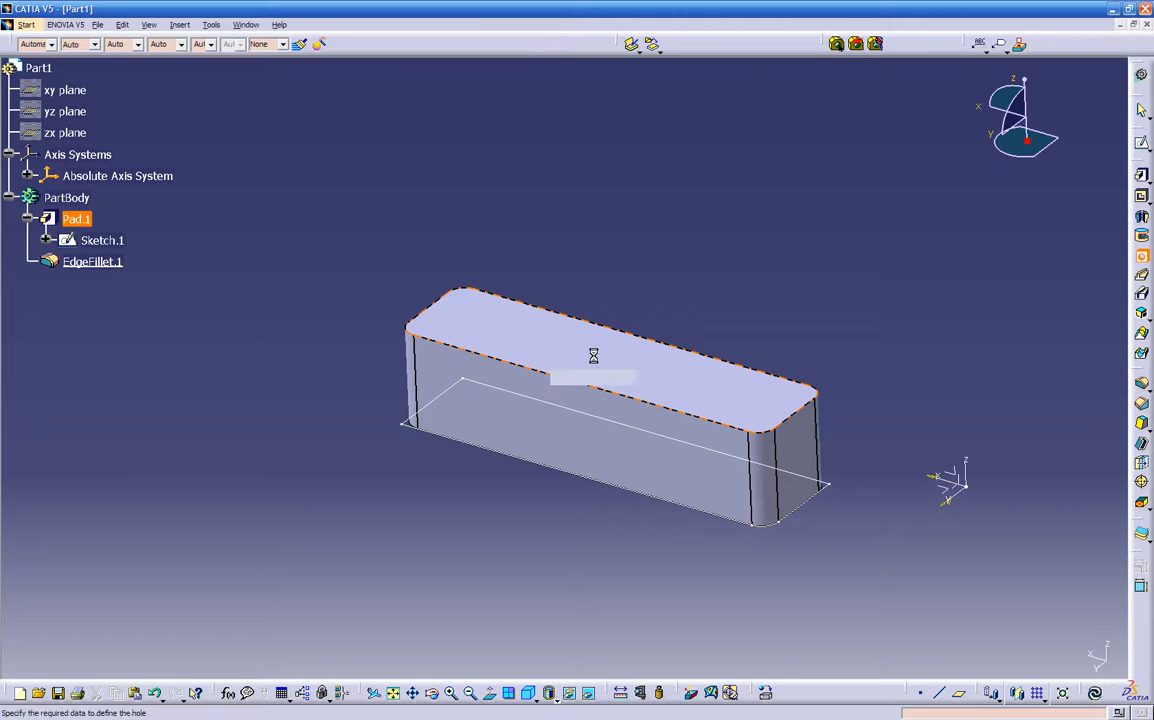
middle_drag(601, 361, 557, 333)
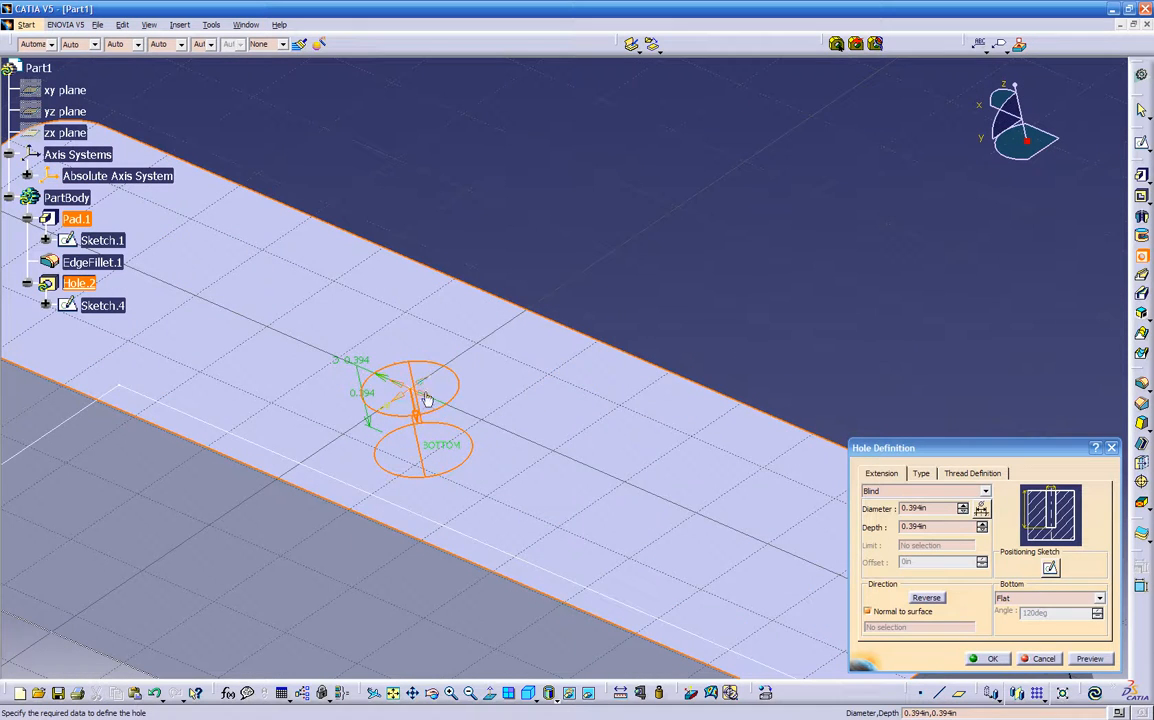
drag(426, 387, 288, 294)
middle_drag(505, 412, 488, 480)
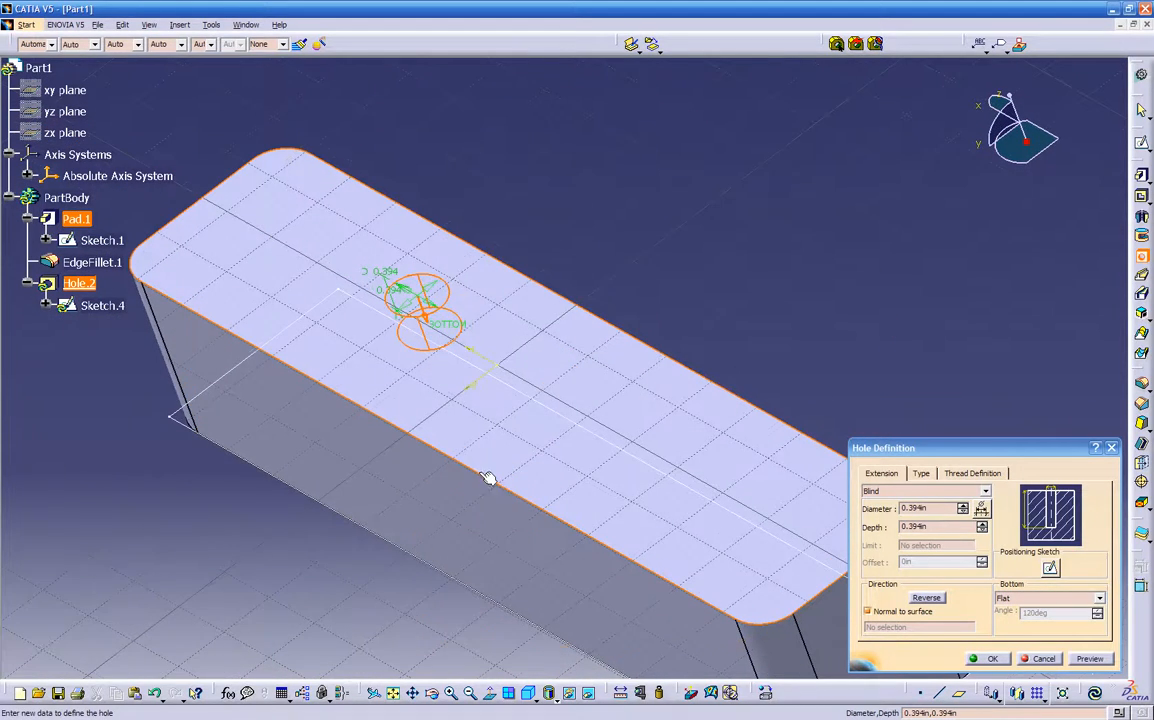
Step: Try to place the hole outside the upper face and bring it back onto the block
drag(431, 292, 578, 193)
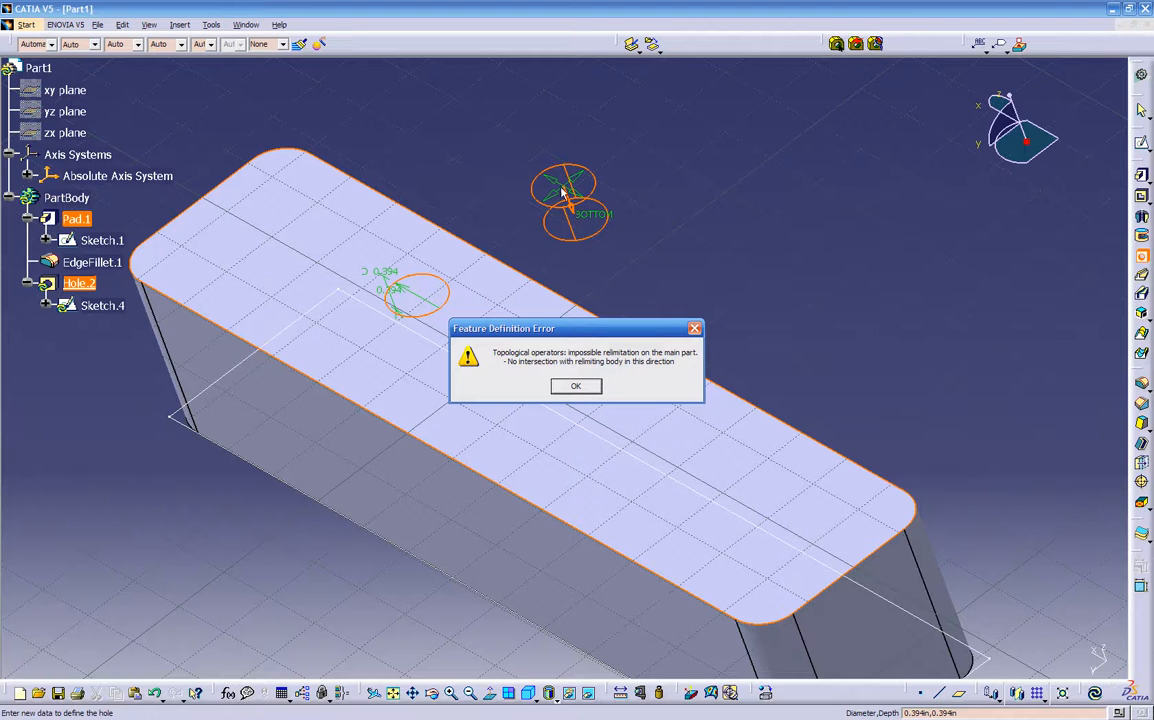
click(576, 388)
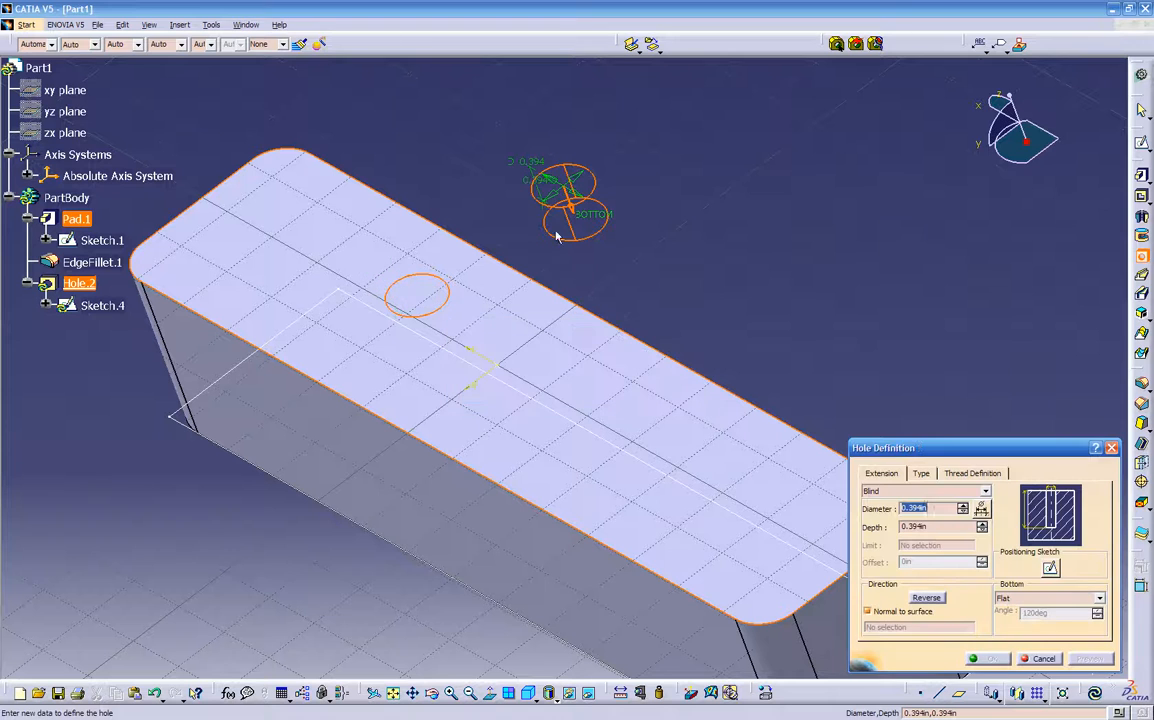
mouse_move(549, 206)
mouse_down()
mouse_move(545, 222)
mouse_move(425, 268)
mouse_move(316, 268)
mouse_move(581, 411)
mouse_move(338, 285)
mouse_move(355, 319)
mouse_up()
Step: Stretch the hole to a 1 in depth and preview it with the Up To Next extension
mouse_move(531, 443)
middle_down()
mouse_move(477, 276)
mouse_move(443, 333)
middle_up()
drag(401, 327, 400, 340)
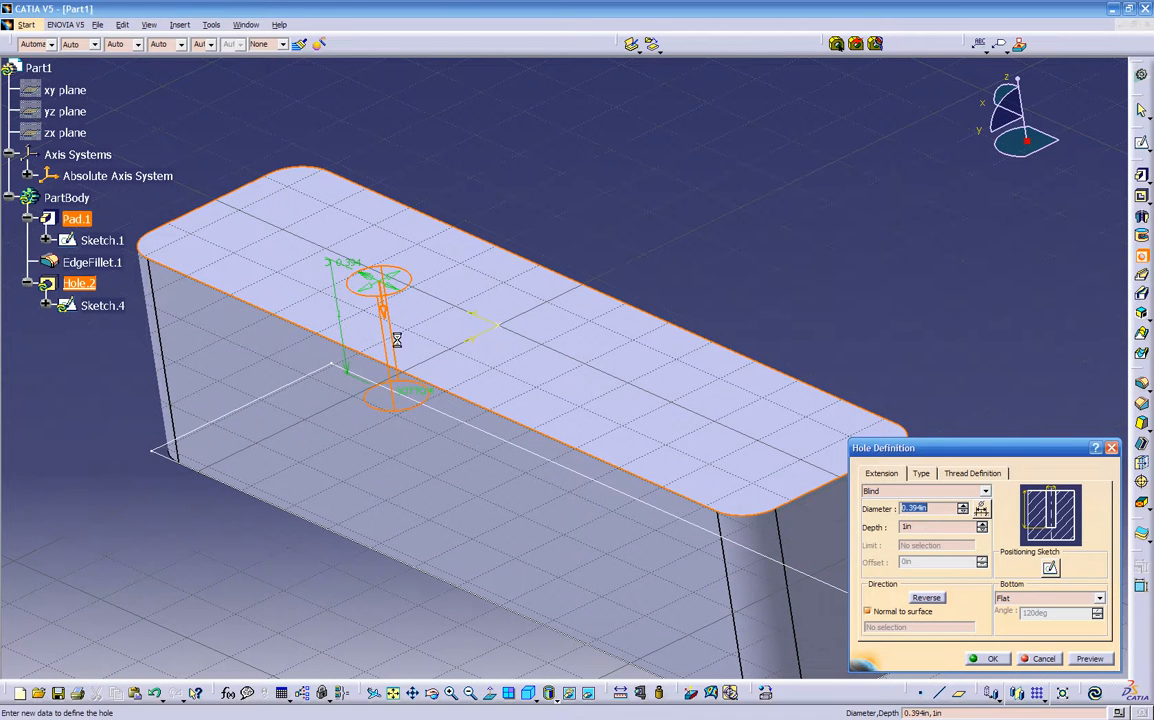
click(964, 492)
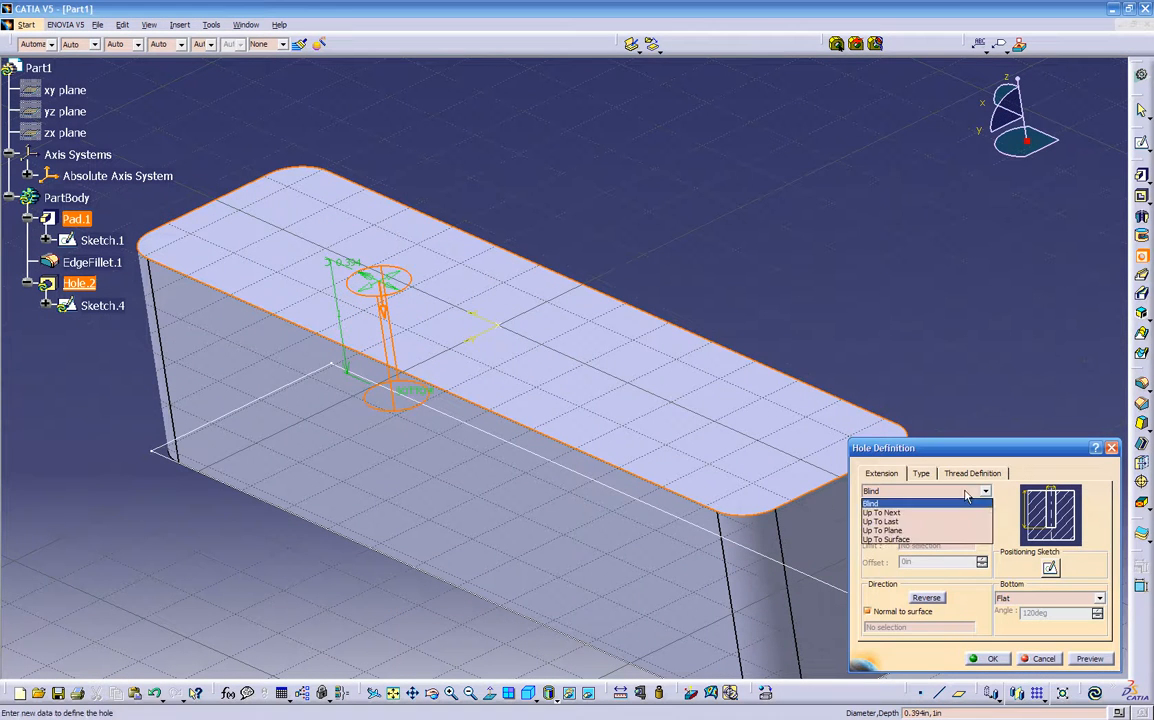
click(919, 514)
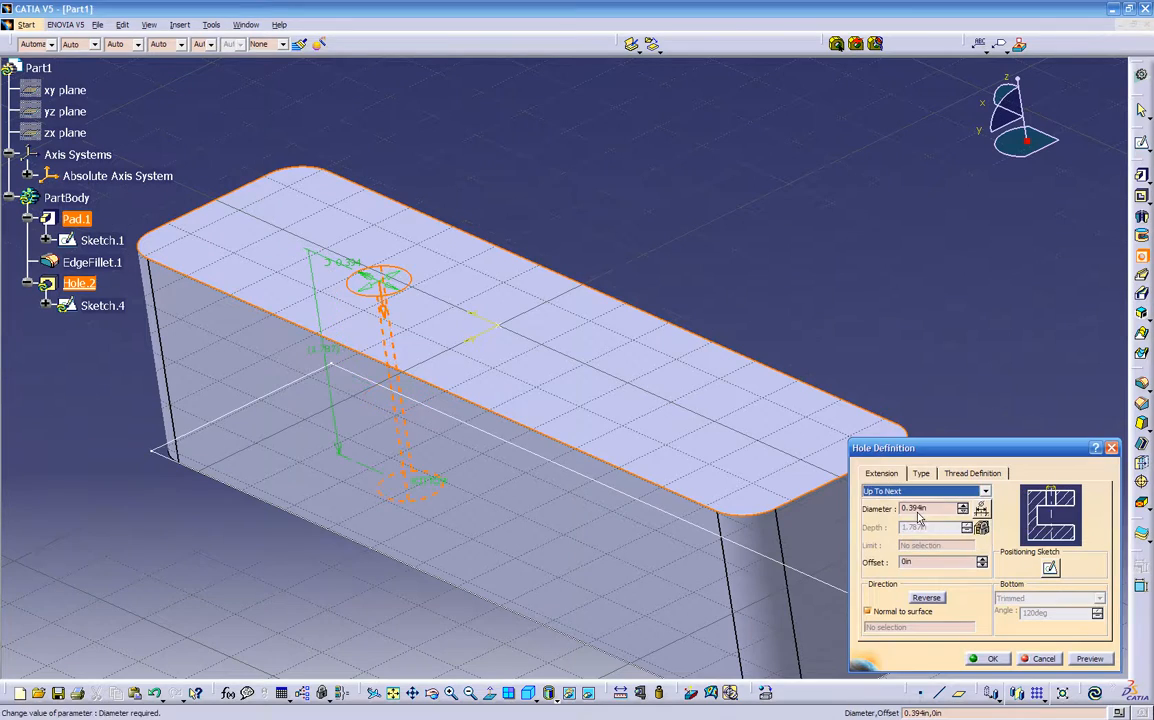
middle_drag(388, 450, 738, 546)
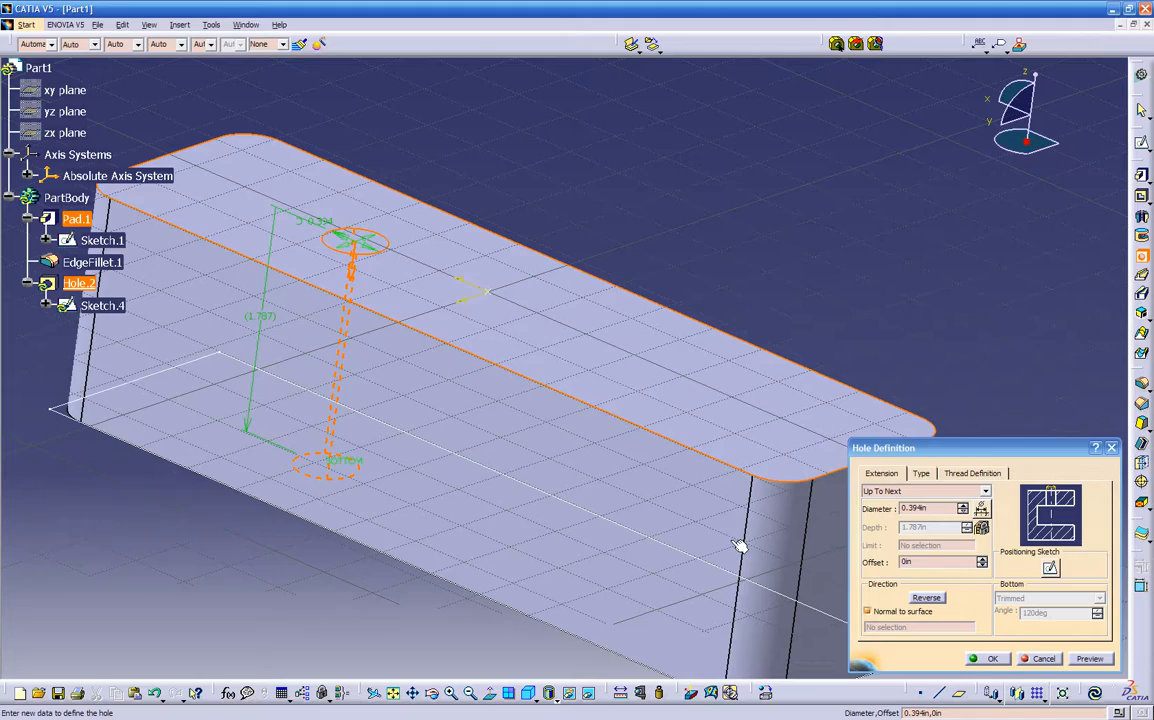
click(1080, 658)
middle_drag(443, 334, 843, 512)
Step: Create the hole as Blind with a 0.5 in diameter and 0.5 in depth
click(905, 491)
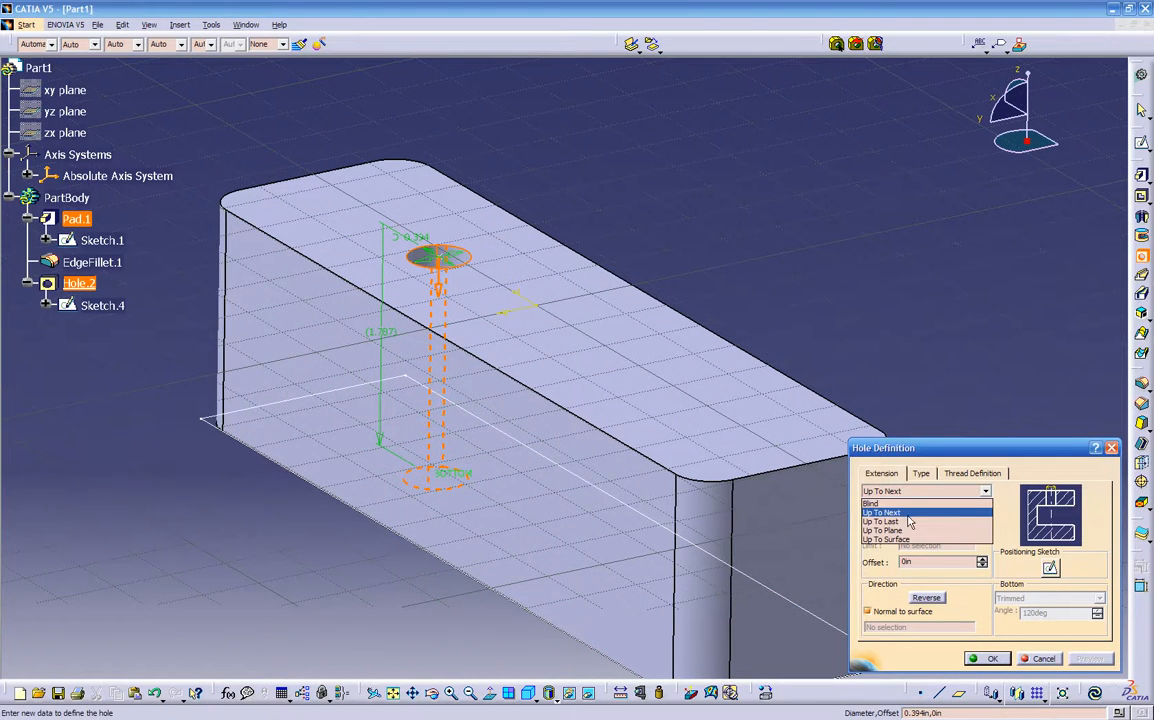
click(906, 503)
double_click(934, 508)
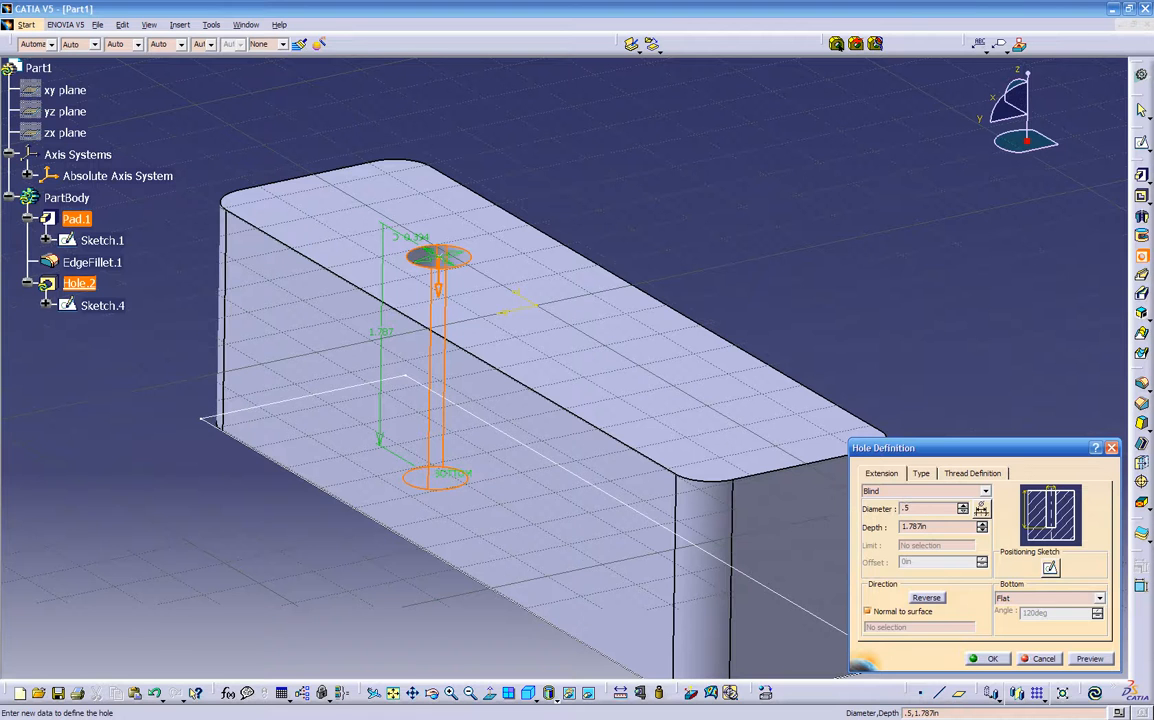
key(Return)
key(Tab)
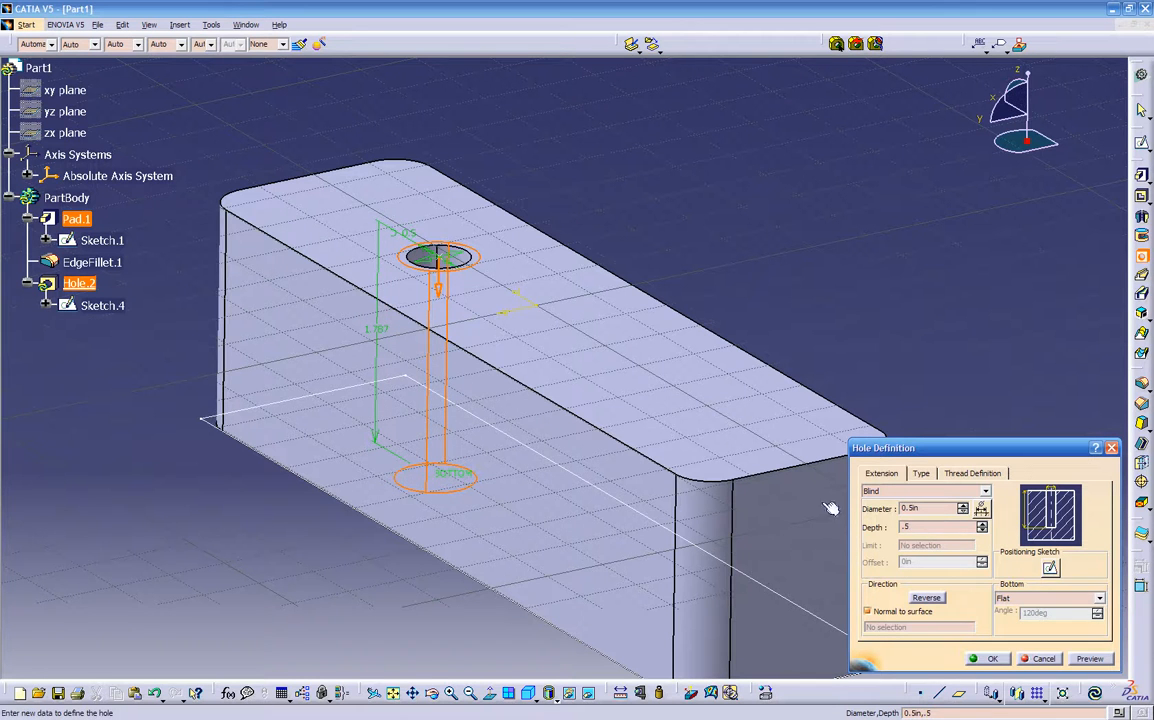
key(Tab)
middle_drag(479, 289, 762, 531)
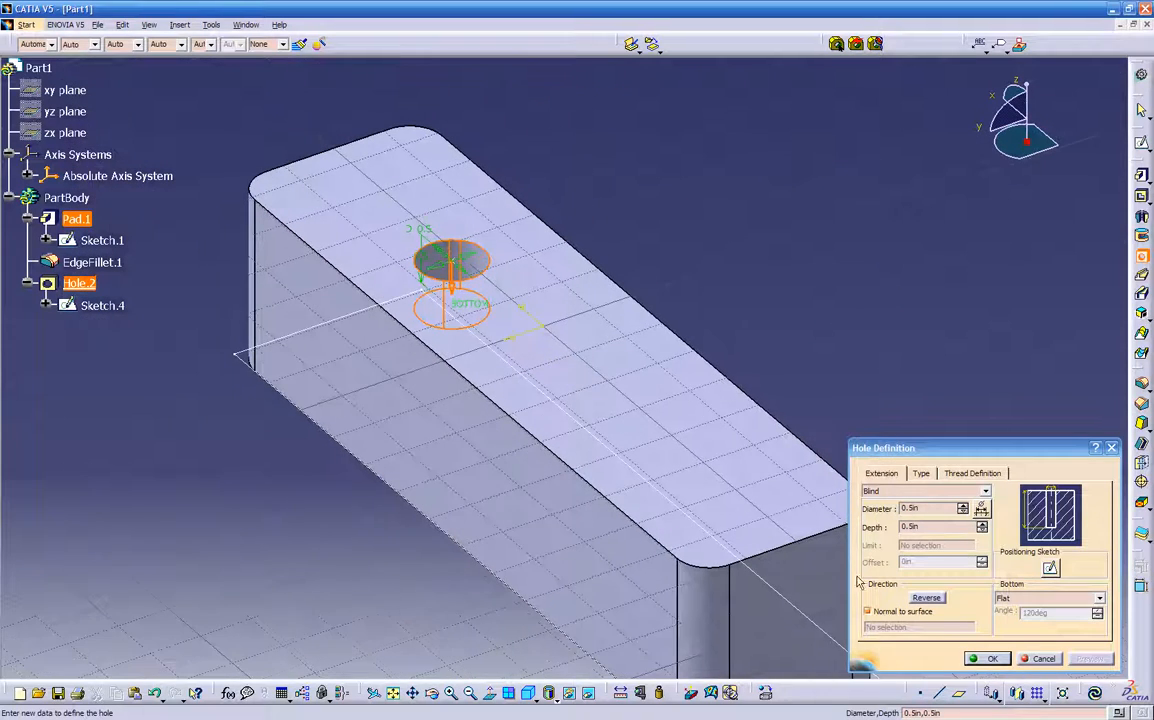
click(985, 657)
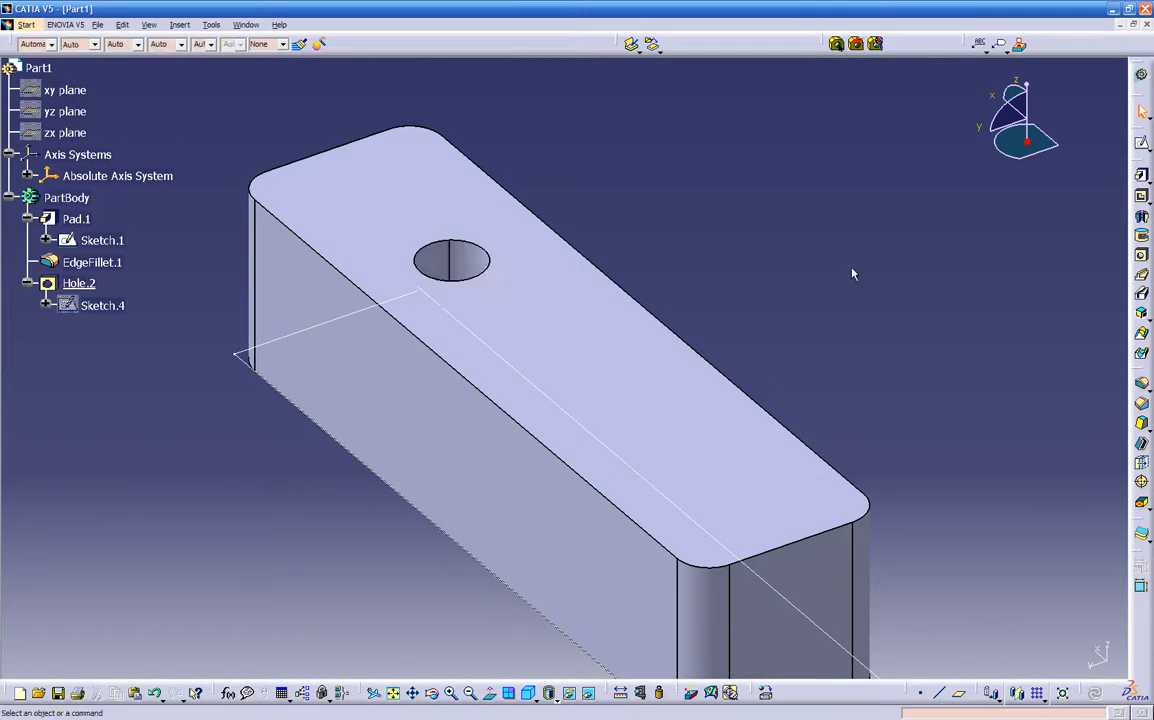
Step: Open the hole's positioning sketch and constrain its center point 6 in from the axis system's vertical axis
middle_drag(803, 299, 700, 390)
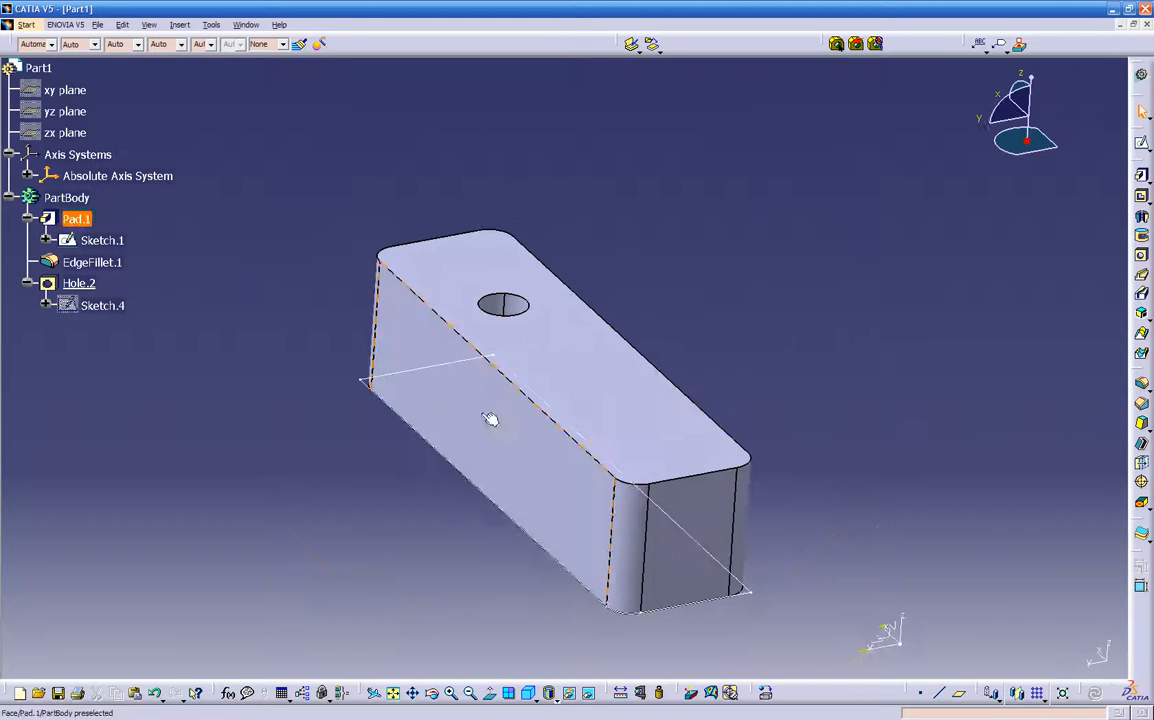
double_click(92, 308)
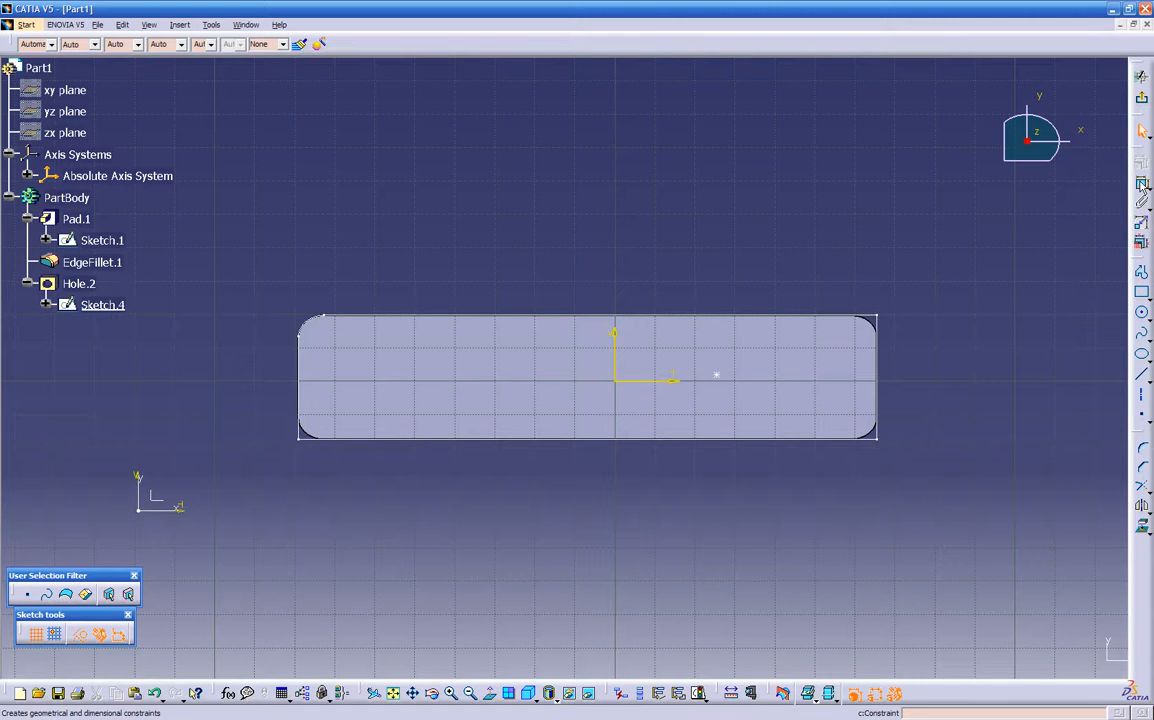
click(717, 376)
click(143, 485)
click(428, 228)
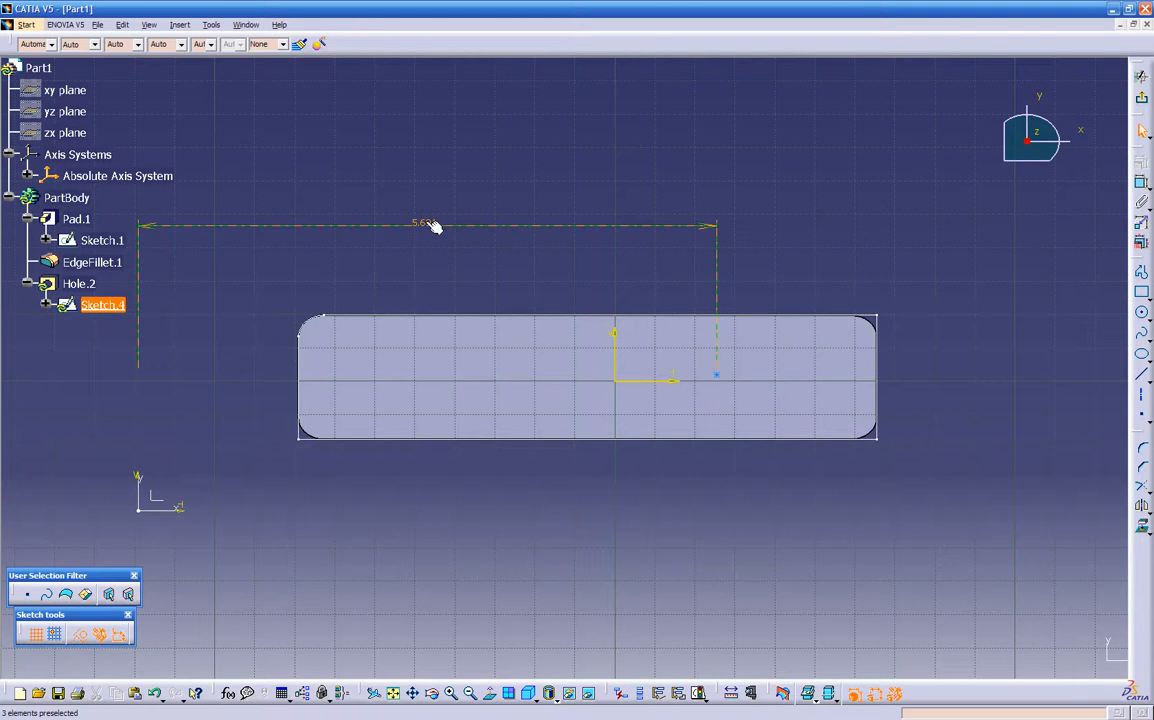
double_click(430, 225)
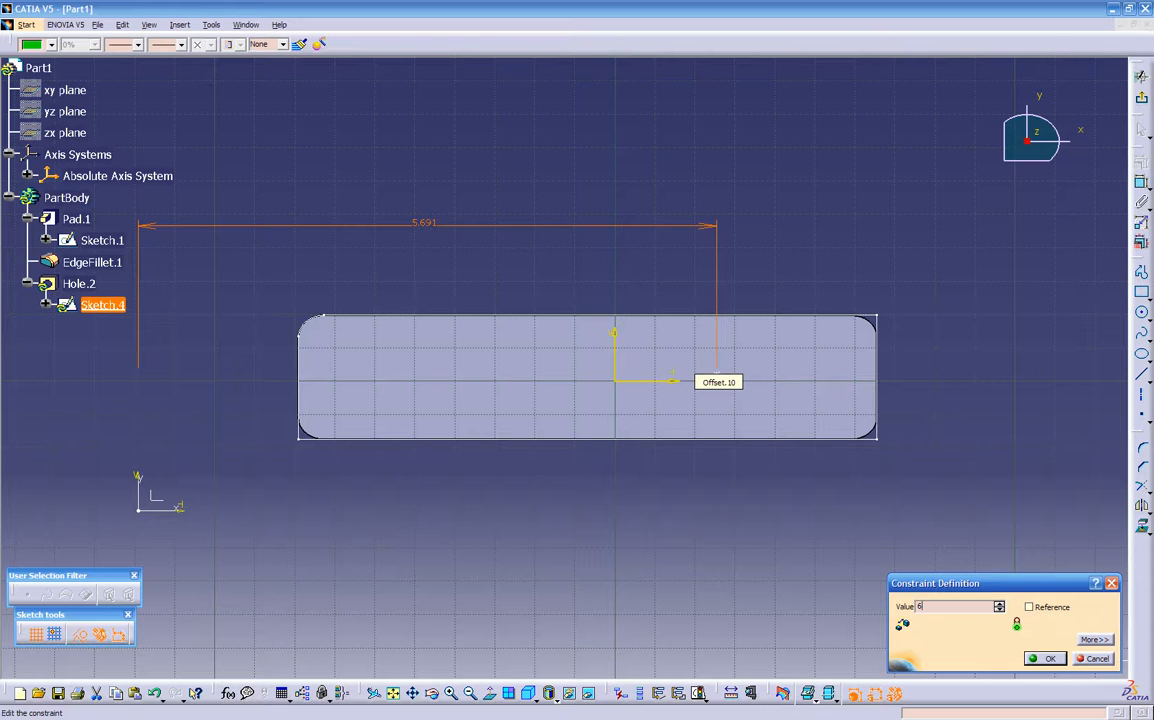
key(Return)
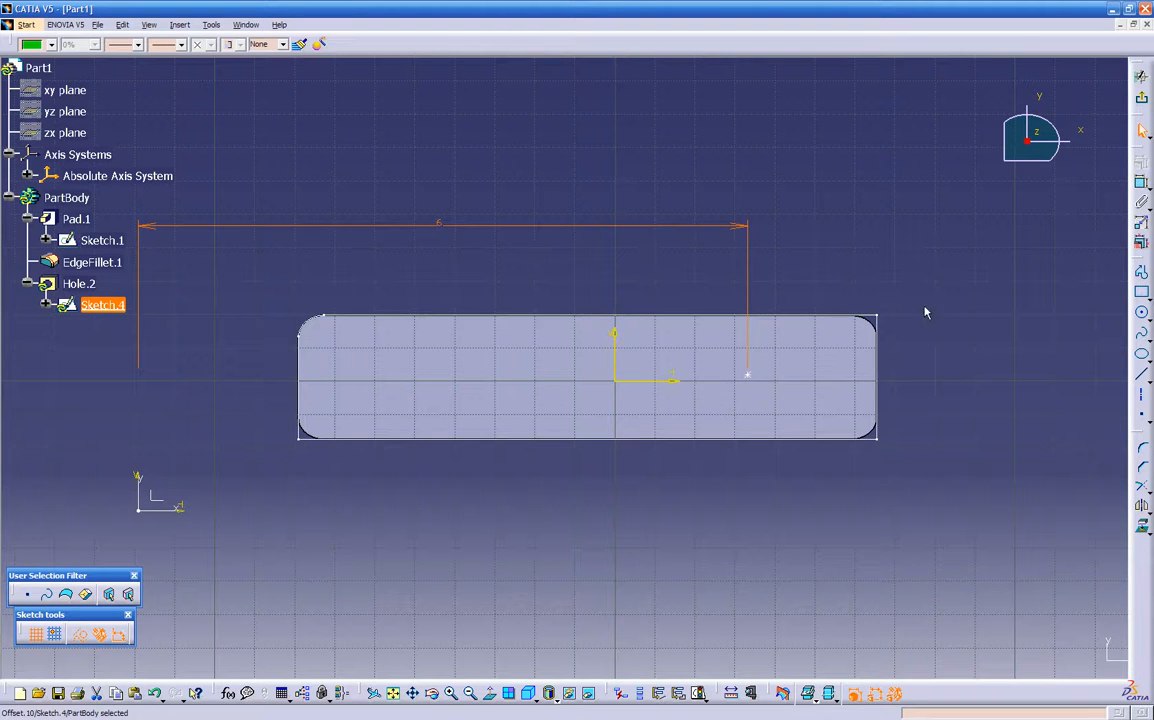
Step: Constrain the hole's center point 1.5 in above the axis system's horizontal axis and exit the sketch
click(1141, 184)
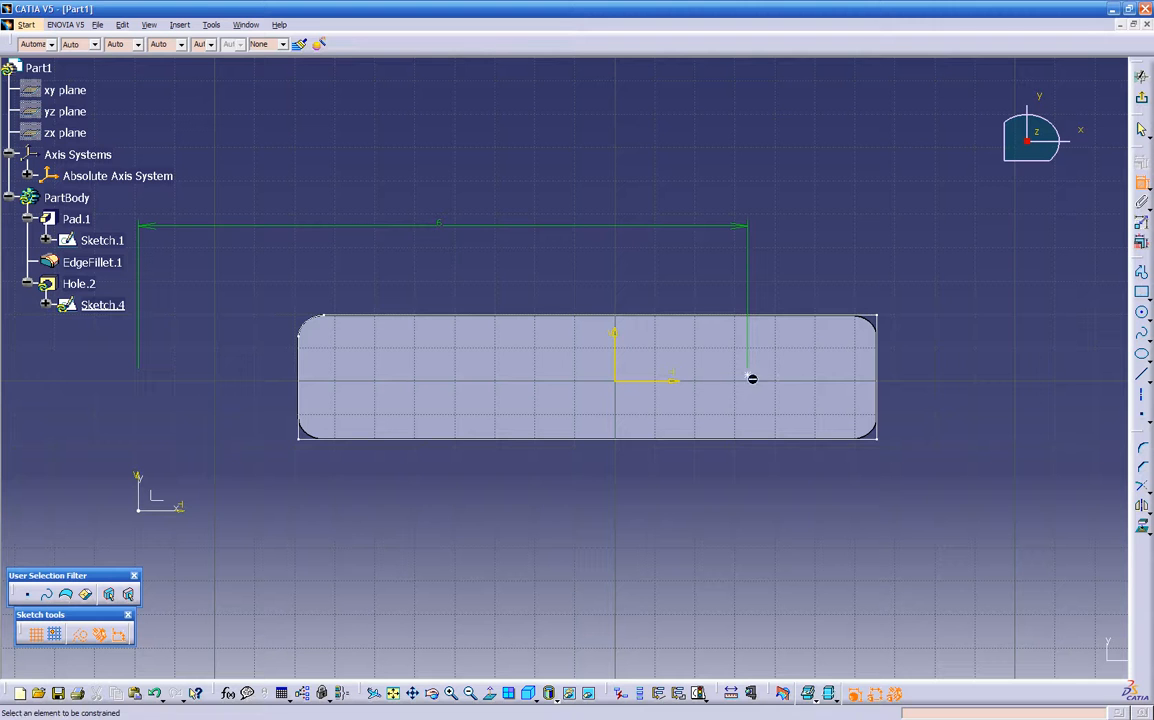
click(750, 376)
click(174, 511)
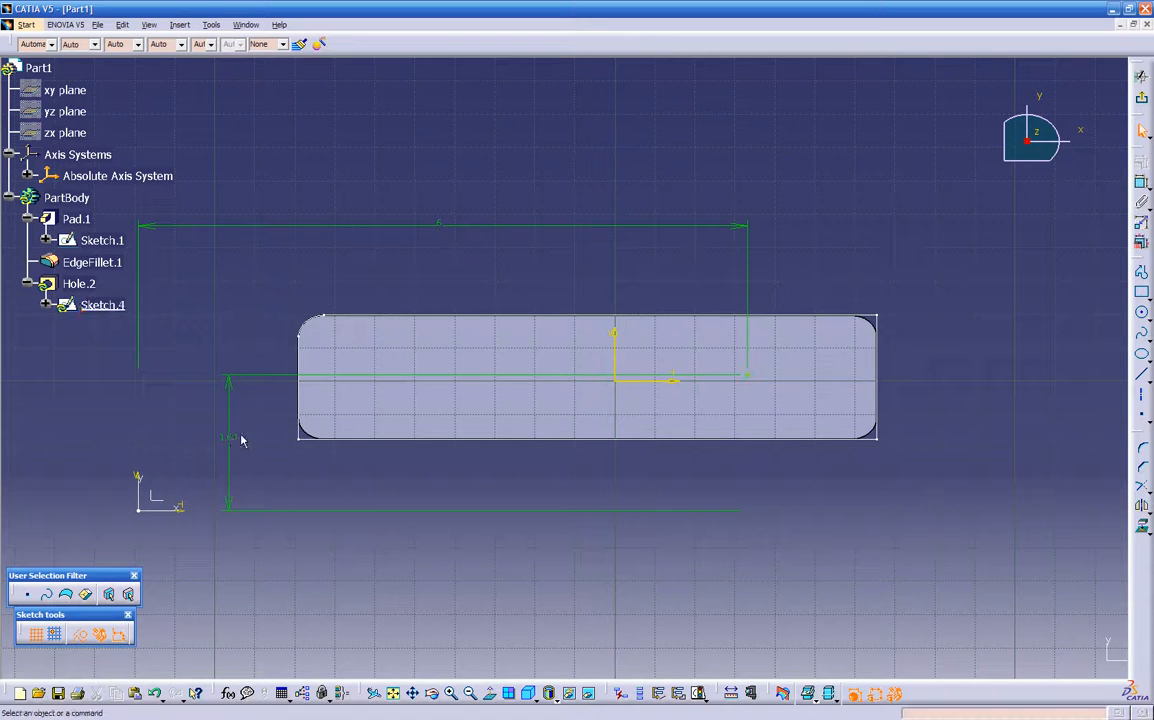
click(234, 435)
double_click(233, 437)
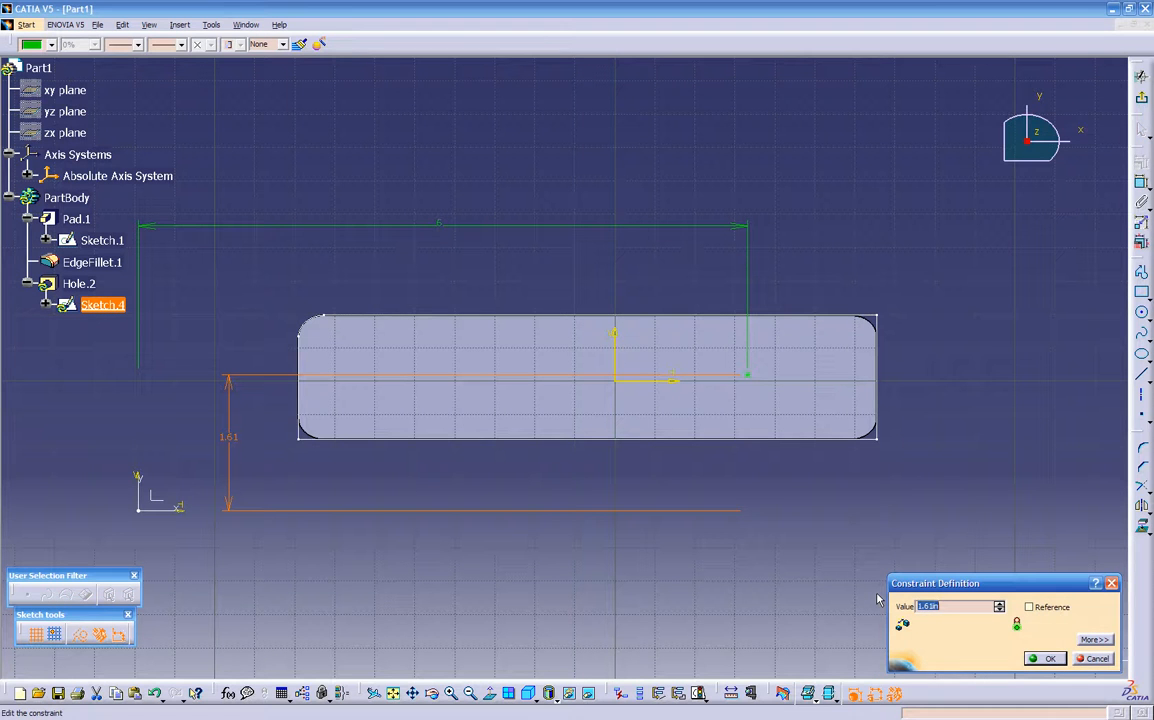
key(Return)
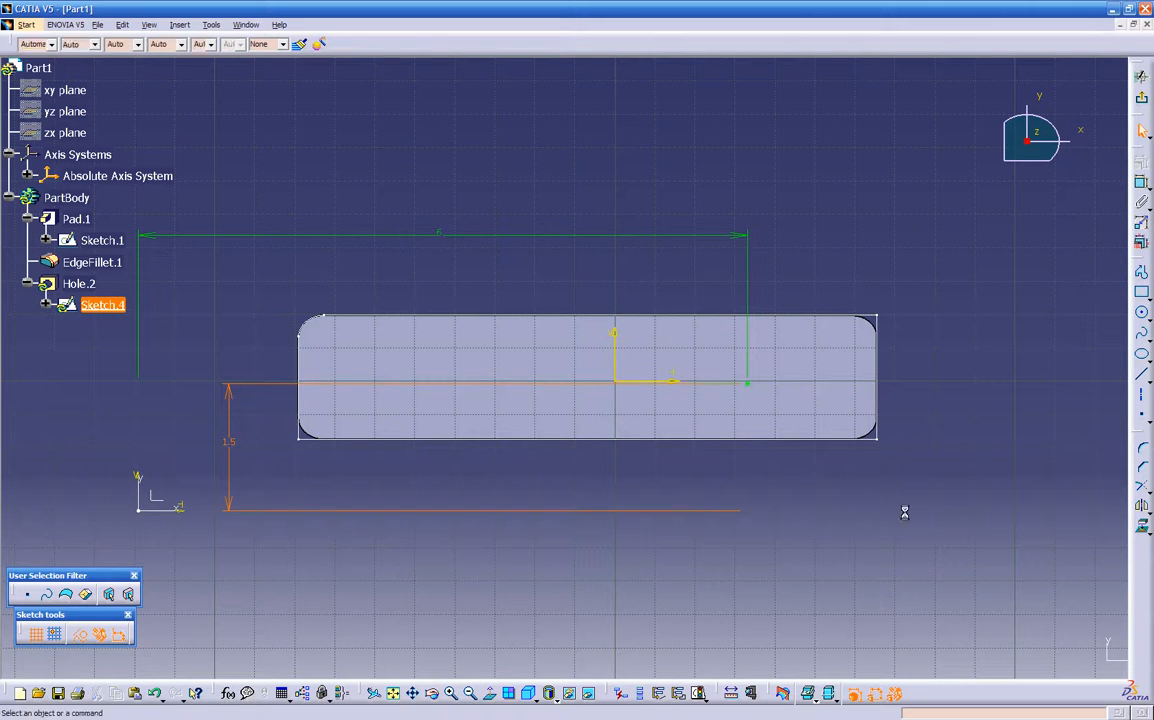
click(1143, 104)
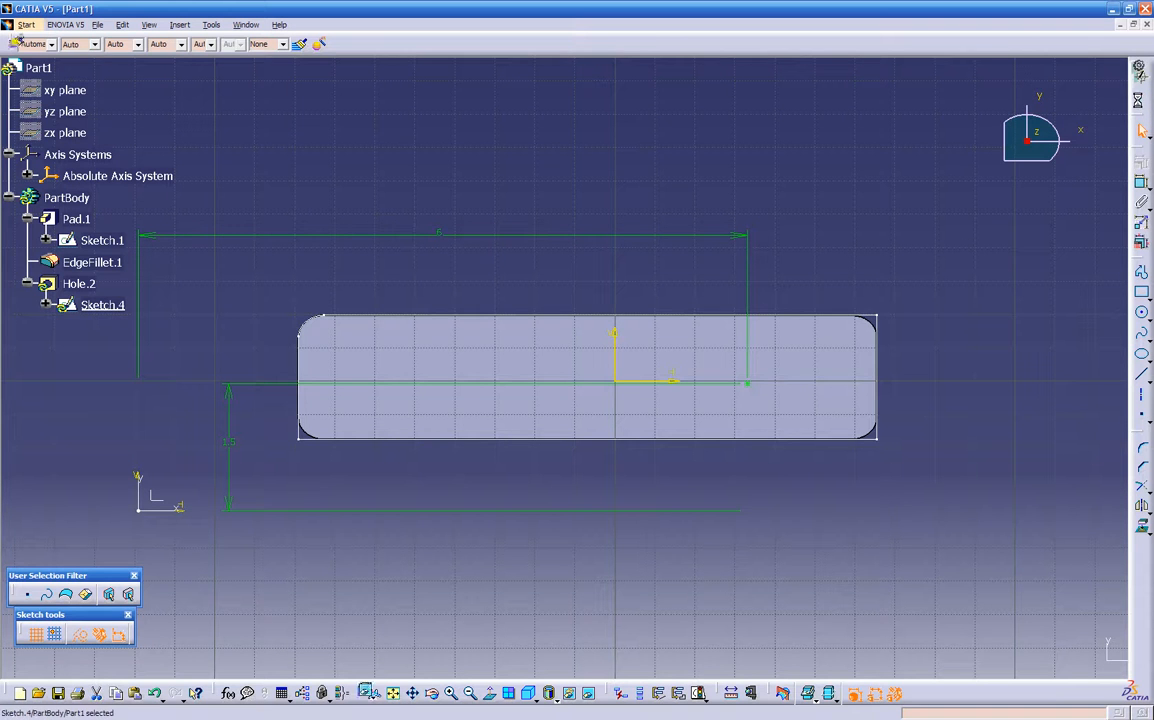
Step: Shell the block with a 0.15 in inside thickness, removing its bottom face
middle_drag(540, 389, 480, 408)
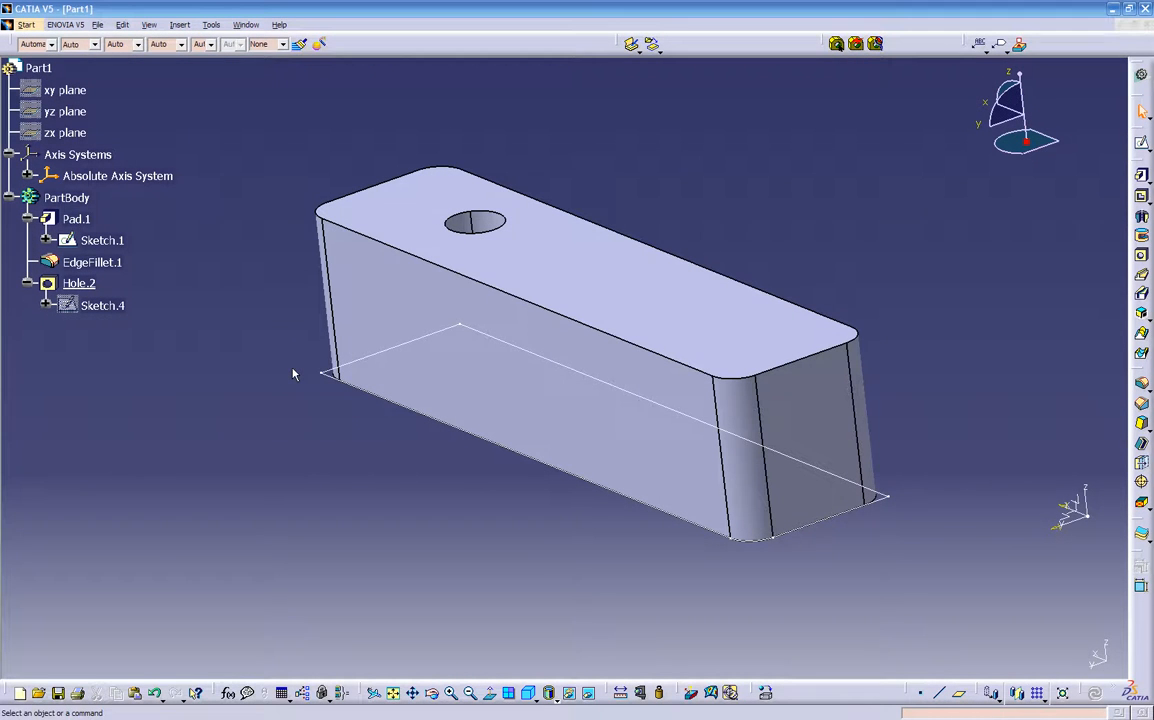
click(1143, 446)
middle_drag(510, 563, 851, 545)
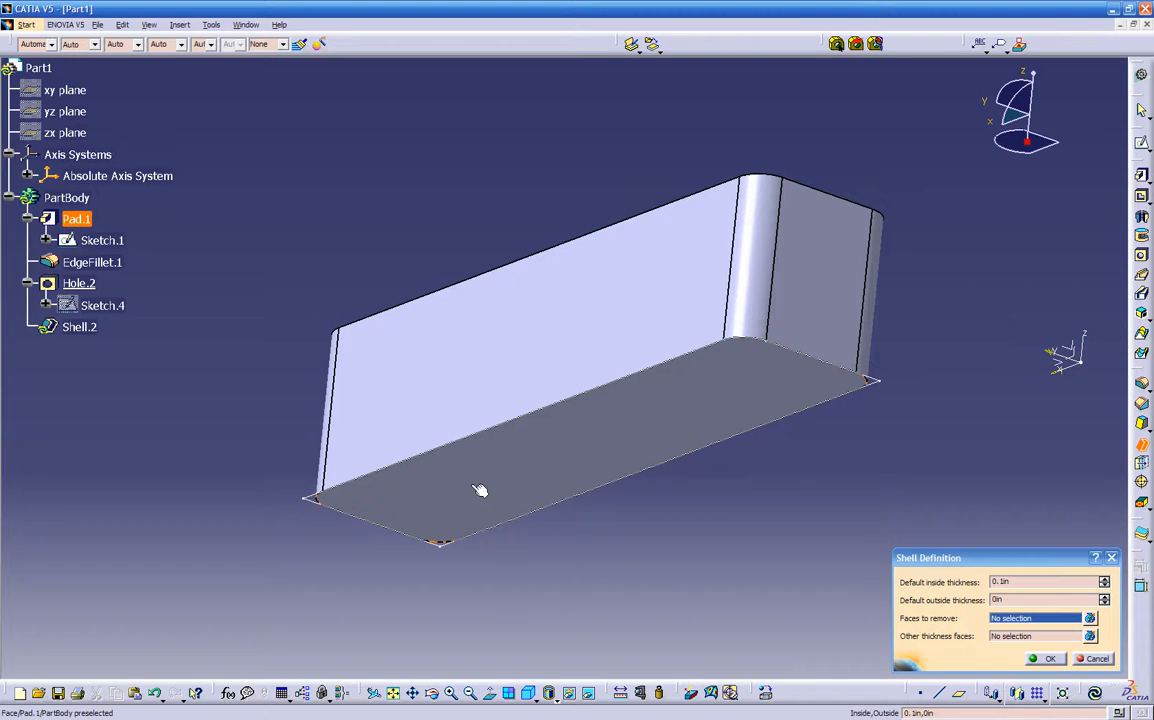
click(537, 472)
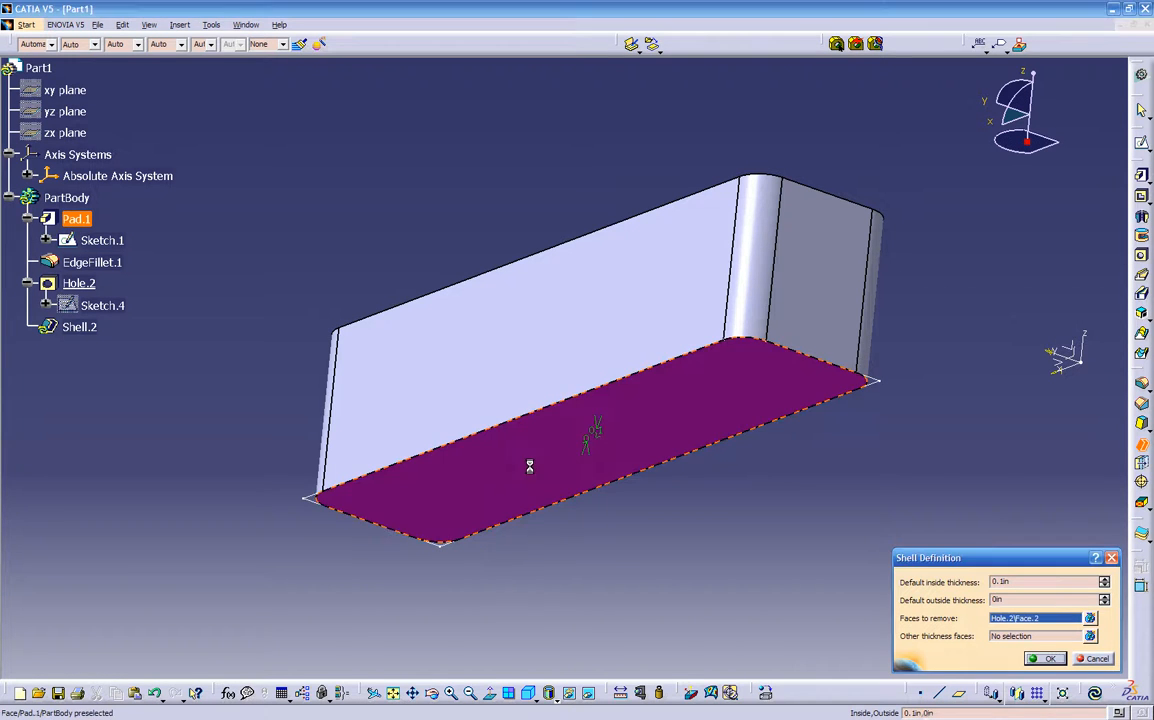
click(1027, 584)
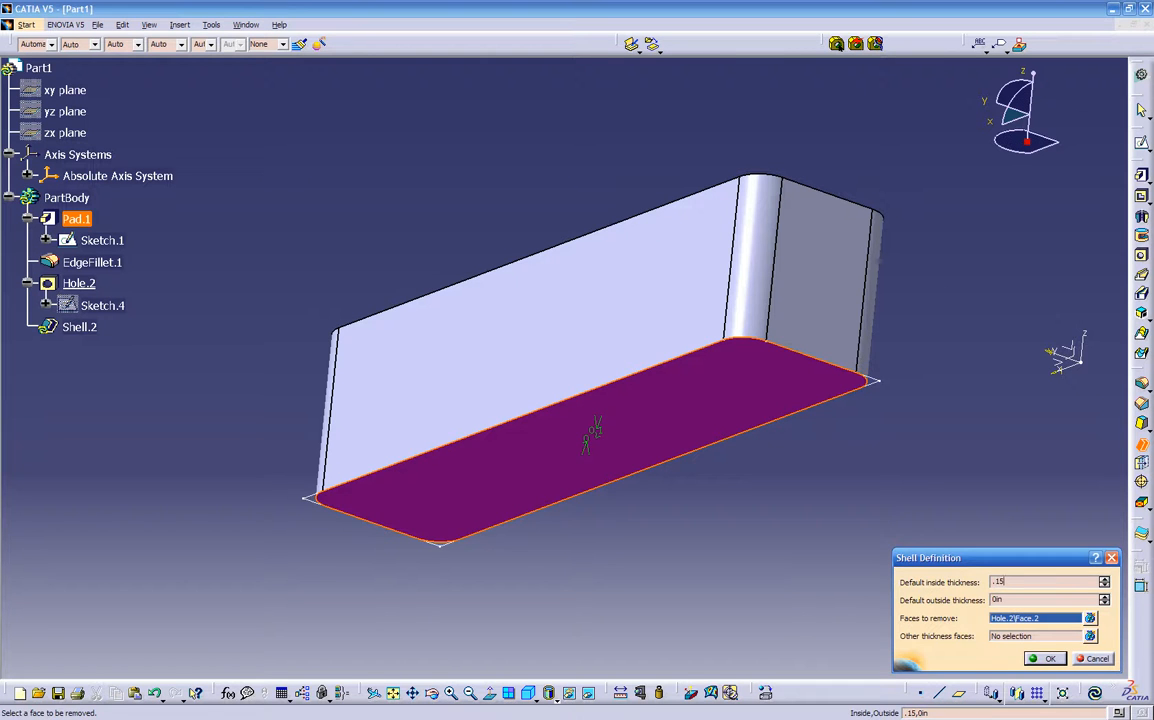
key(Return)
click(803, 513)
mouse_move(803, 513)
middle_down()
mouse_move(685, 514)
mouse_move(644, 333)
mouse_move(569, 368)
mouse_move(510, 433)
mouse_move(670, 597)
mouse_move(401, 368)
mouse_move(438, 502)
mouse_move(443, 489)
mouse_move(520, 469)
mouse_move(525, 507)
middle_up()
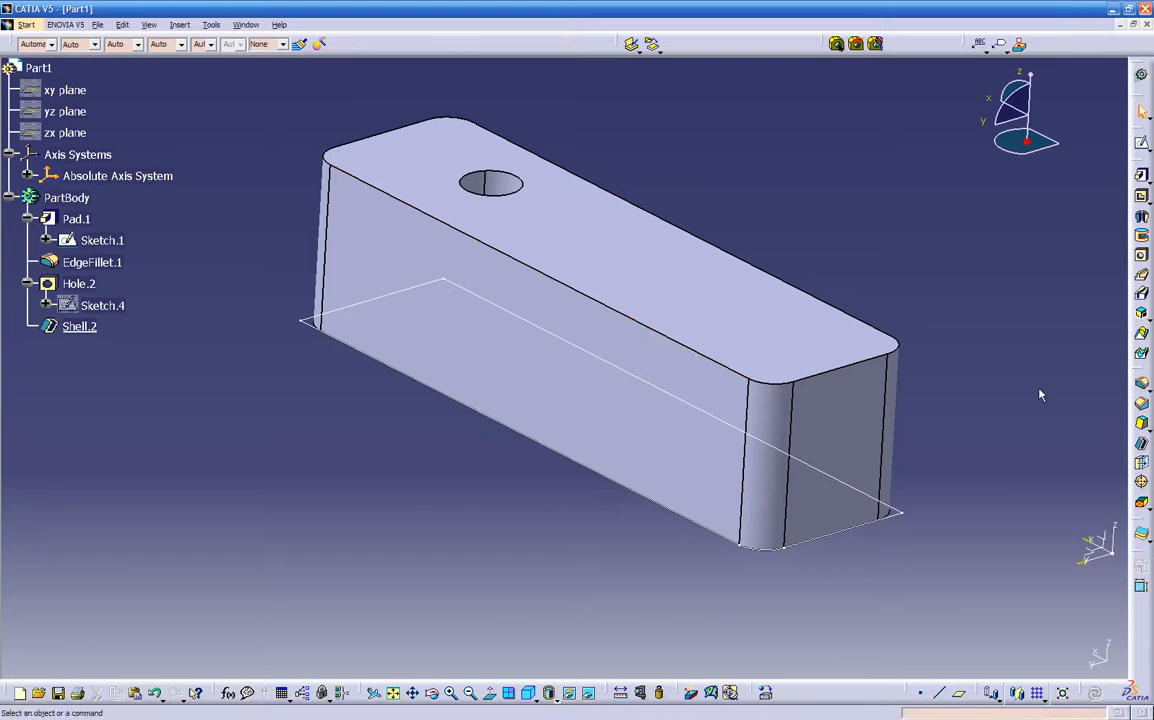
Step: Set up a 0.3 in edge fillet on the block's top perimeter edge and preview it
click(1142, 385)
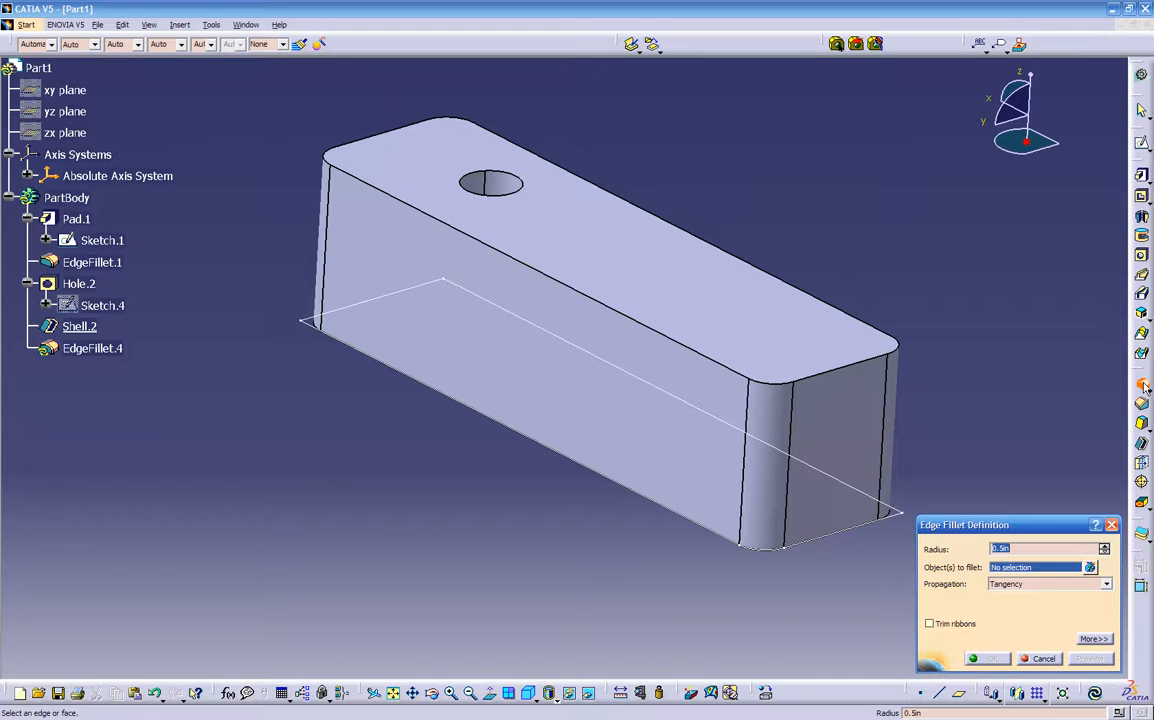
click(677, 343)
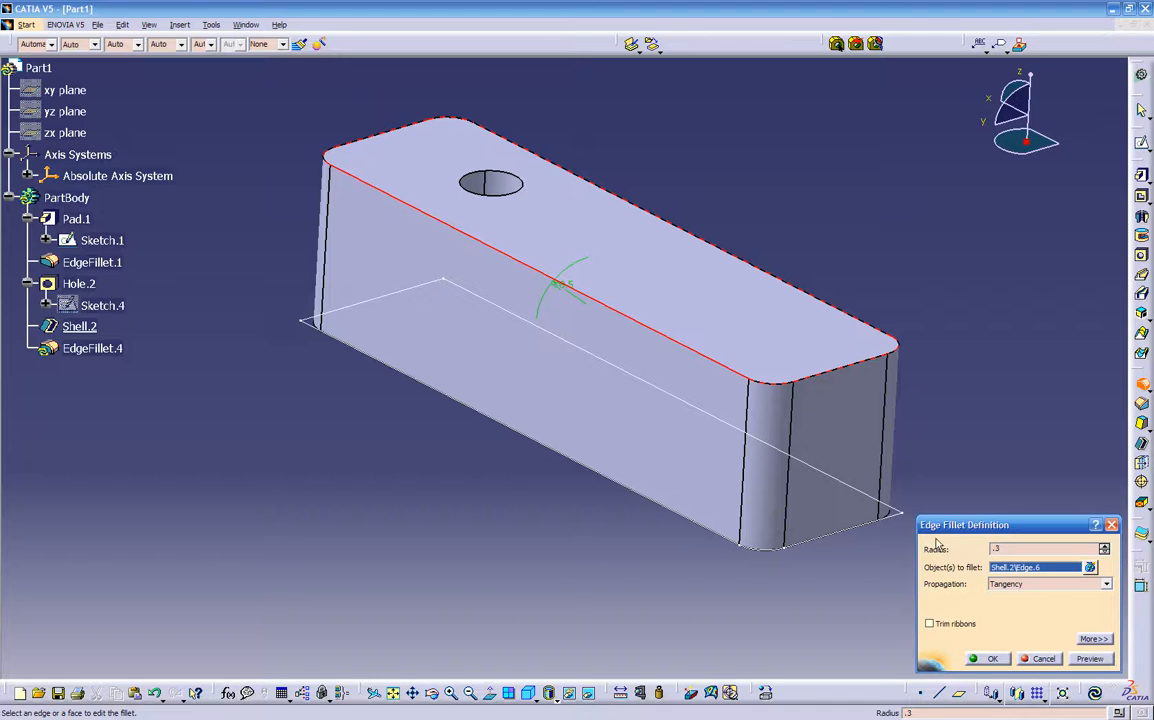
click(1090, 659)
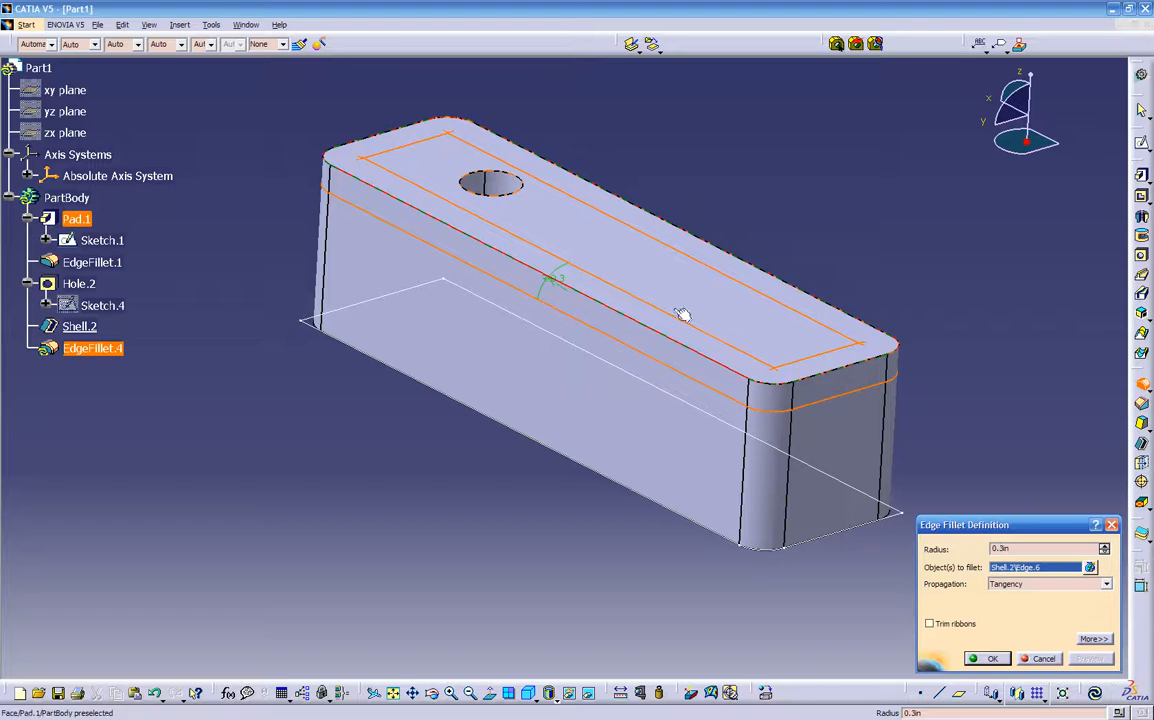
Step: Preview the top edge fillet with Minimal propagation
click(1056, 585)
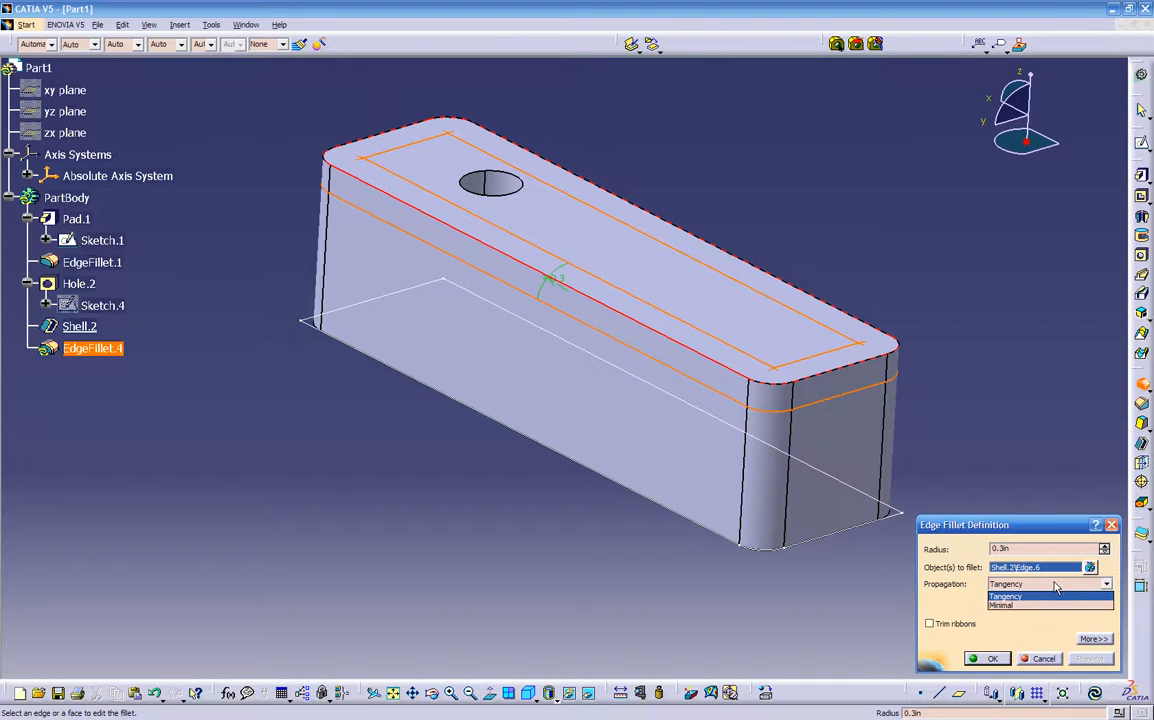
click(1005, 604)
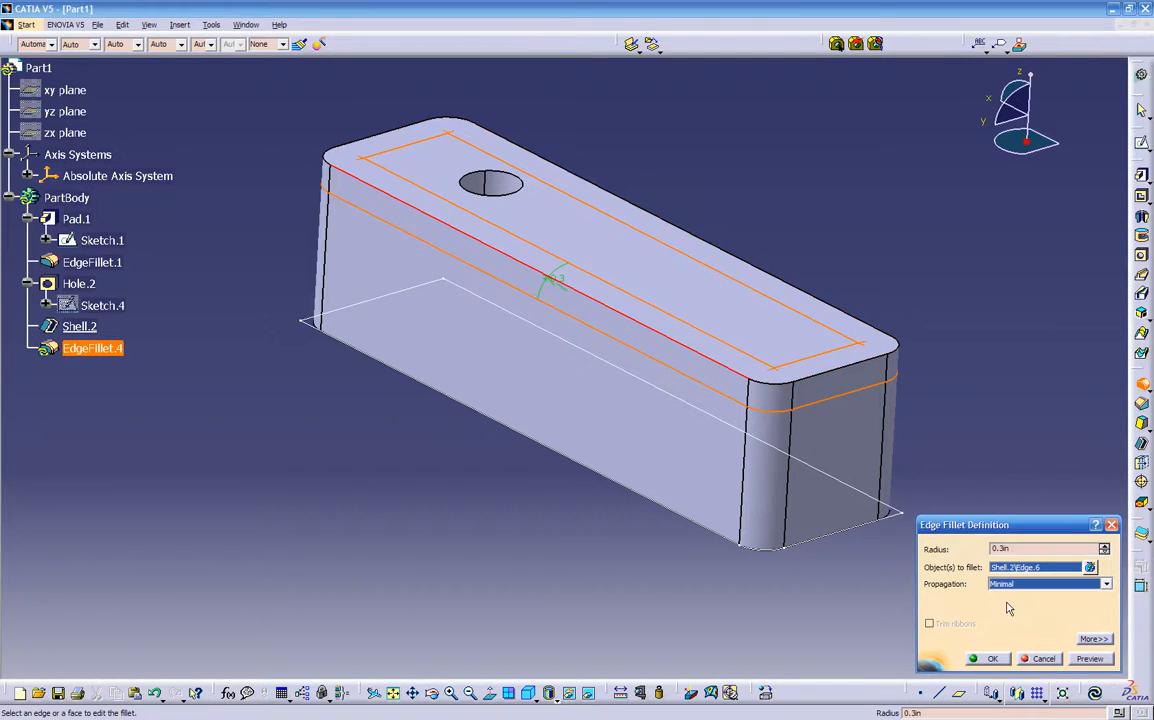
click(1088, 659)
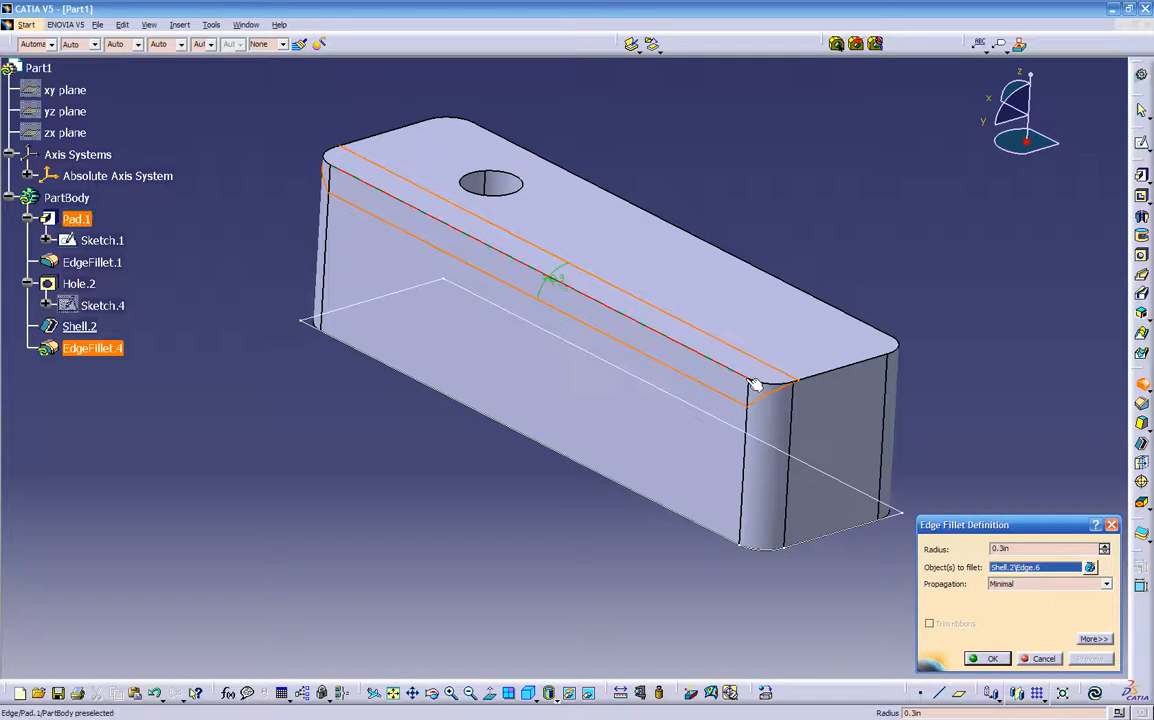
Step: Use Tangency propagation for the top edge fillet, preview it and create the fillet
click(1002, 585)
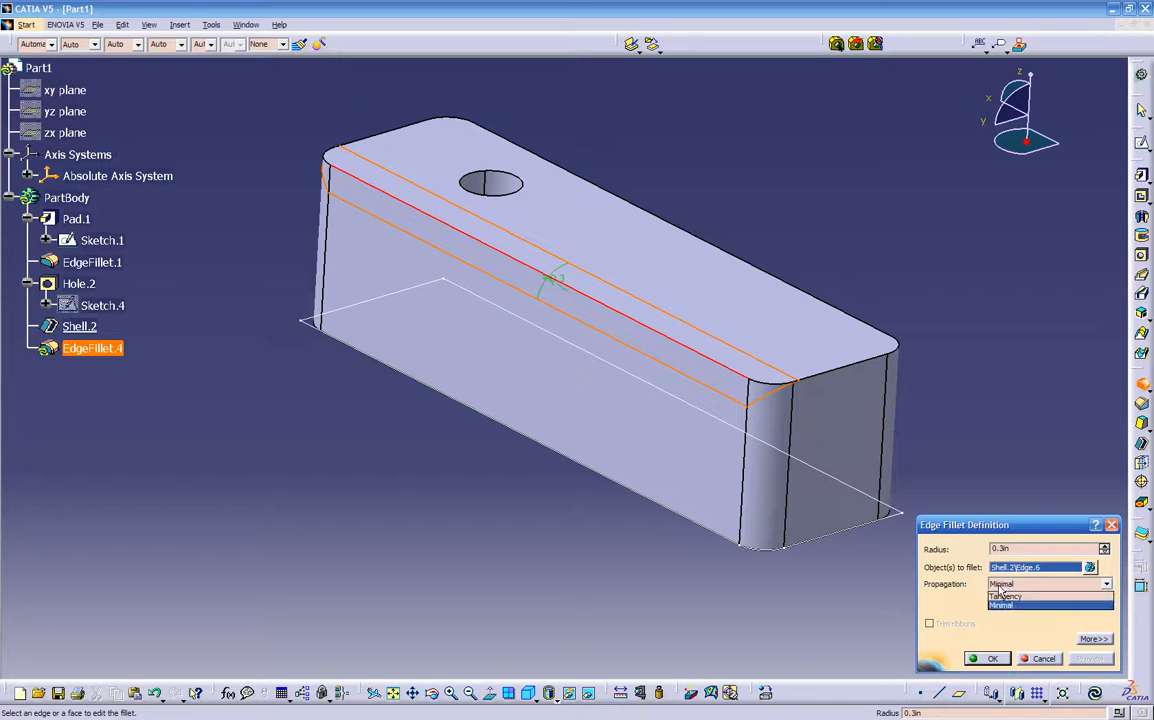
click(1004, 597)
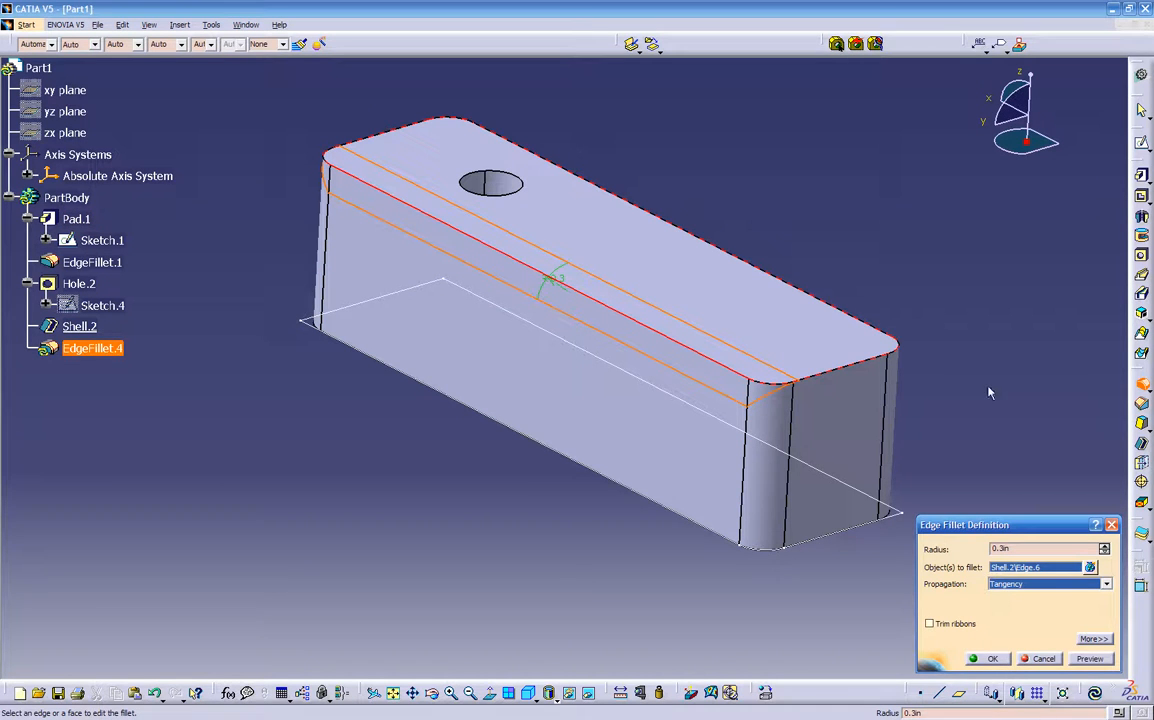
click(1068, 663)
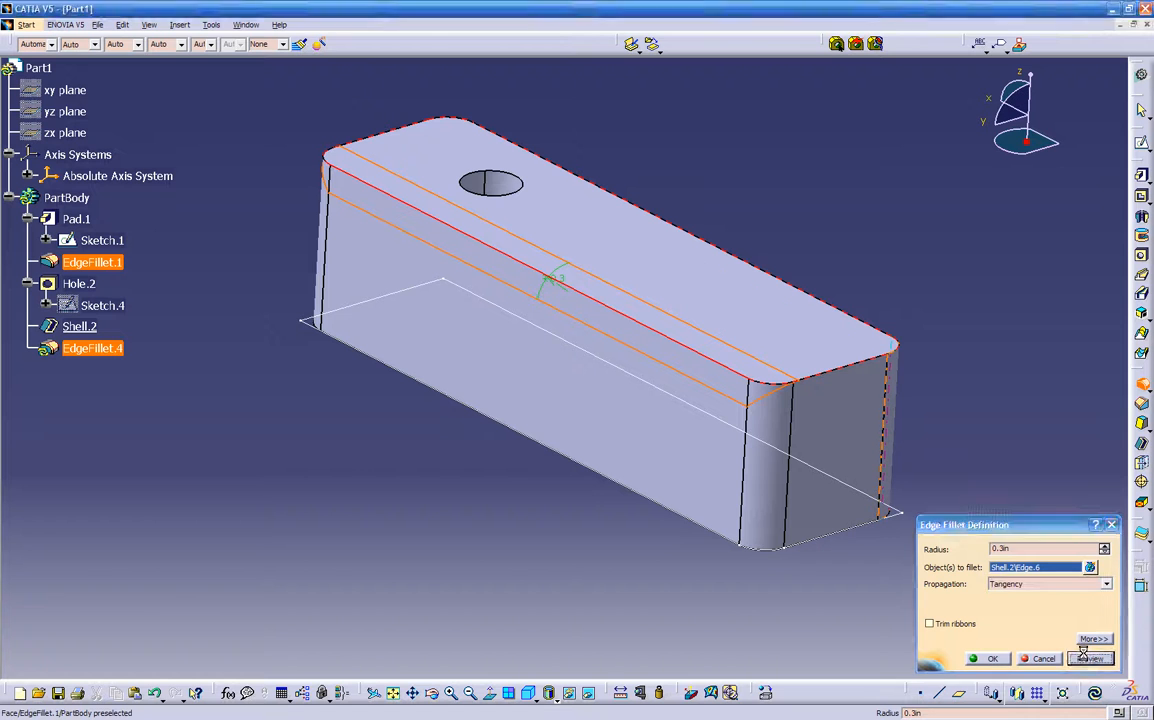
click(1006, 664)
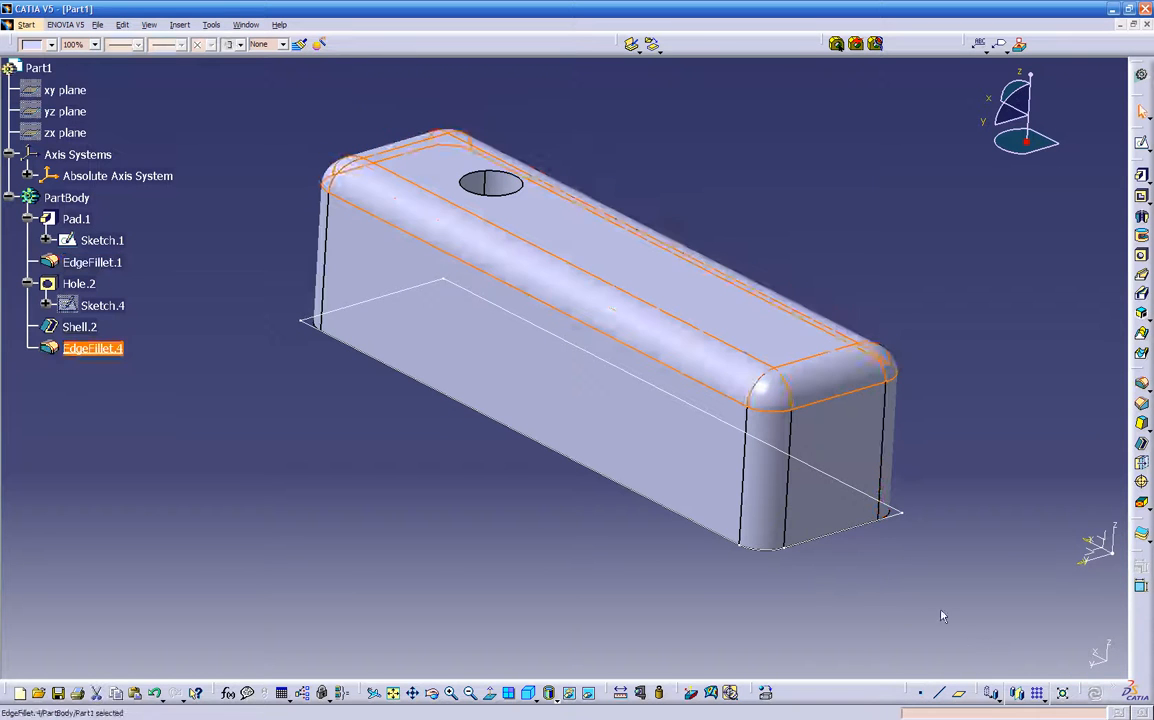
Step: Chamfer the hole's upper circular edge with a 0.05 in length at 45 degrees
middle_drag(310, 445, 412, 512)
middle_drag(487, 243, 631, 128)
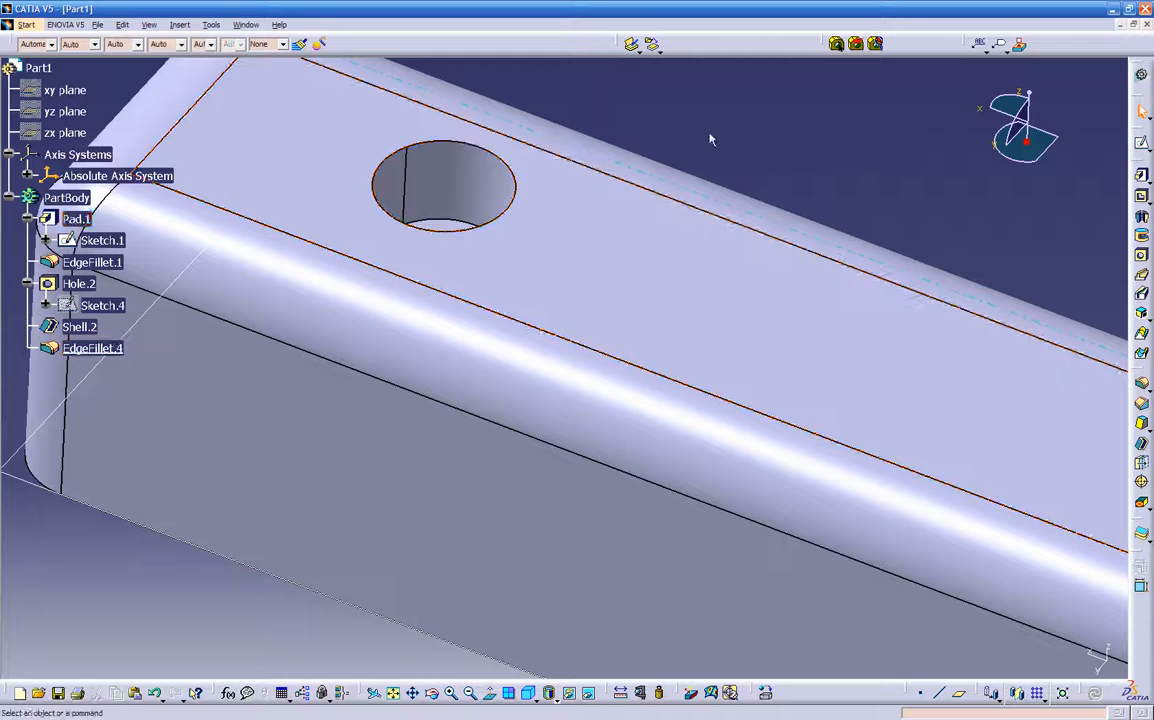
click(466, 146)
middle_drag(604, 236, 572, 293)
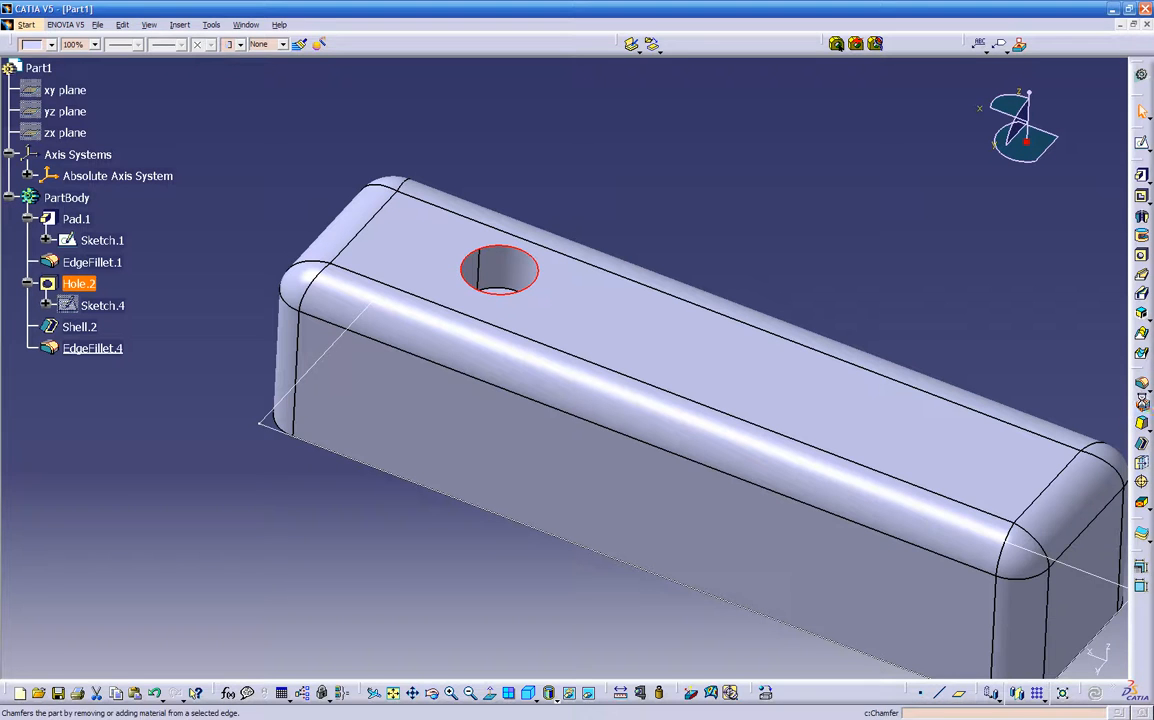
click(1142, 405)
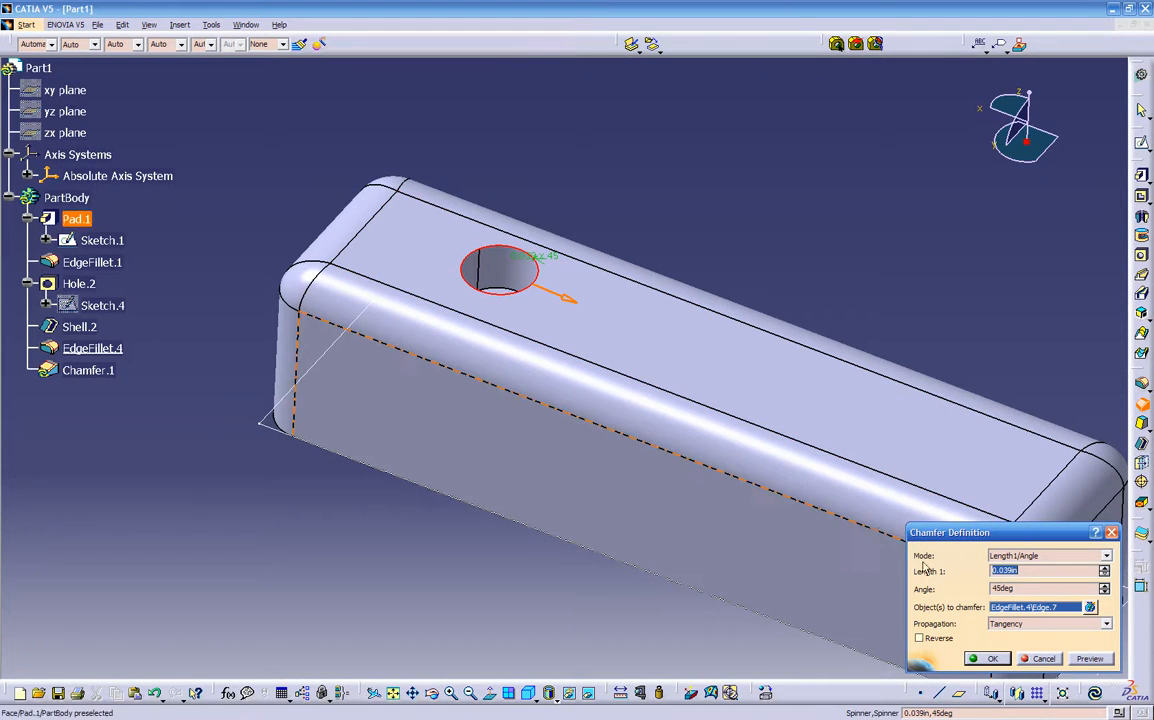
text(.05)
click(1077, 662)
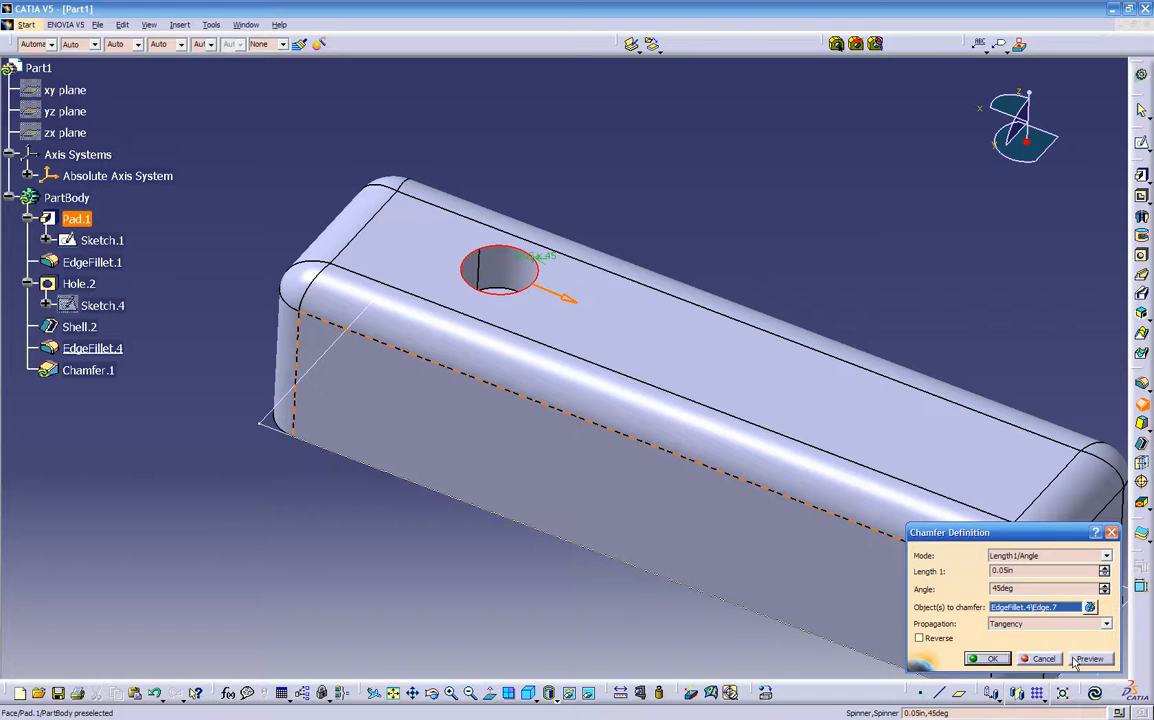
click(988, 660)
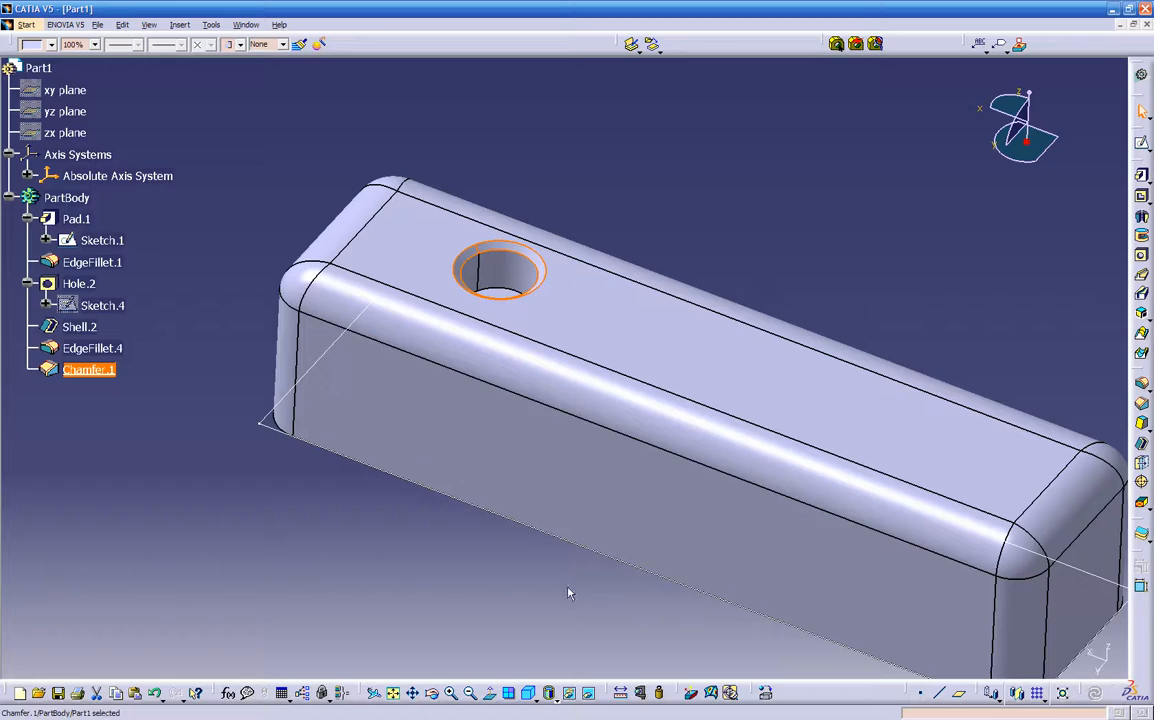
Step: Start scanning the part's construction history by structure and go to its first feature
middle_drag(494, 391, 496, 314)
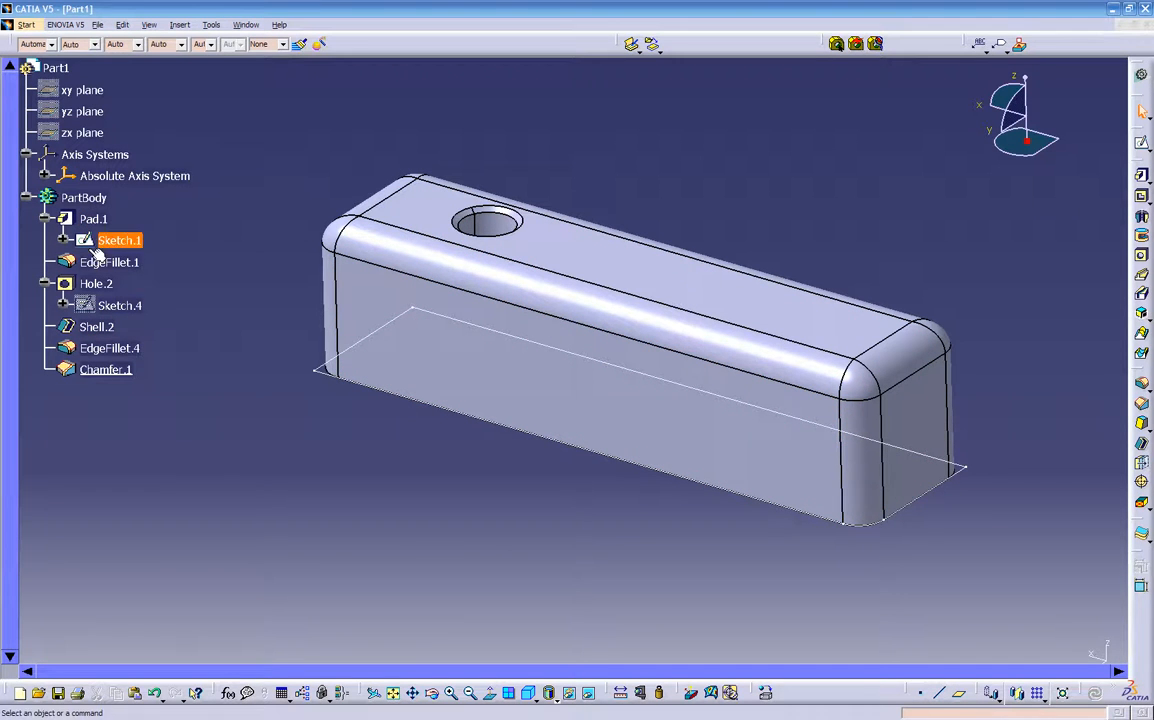
click(211, 25)
mouse_move(243, 161)
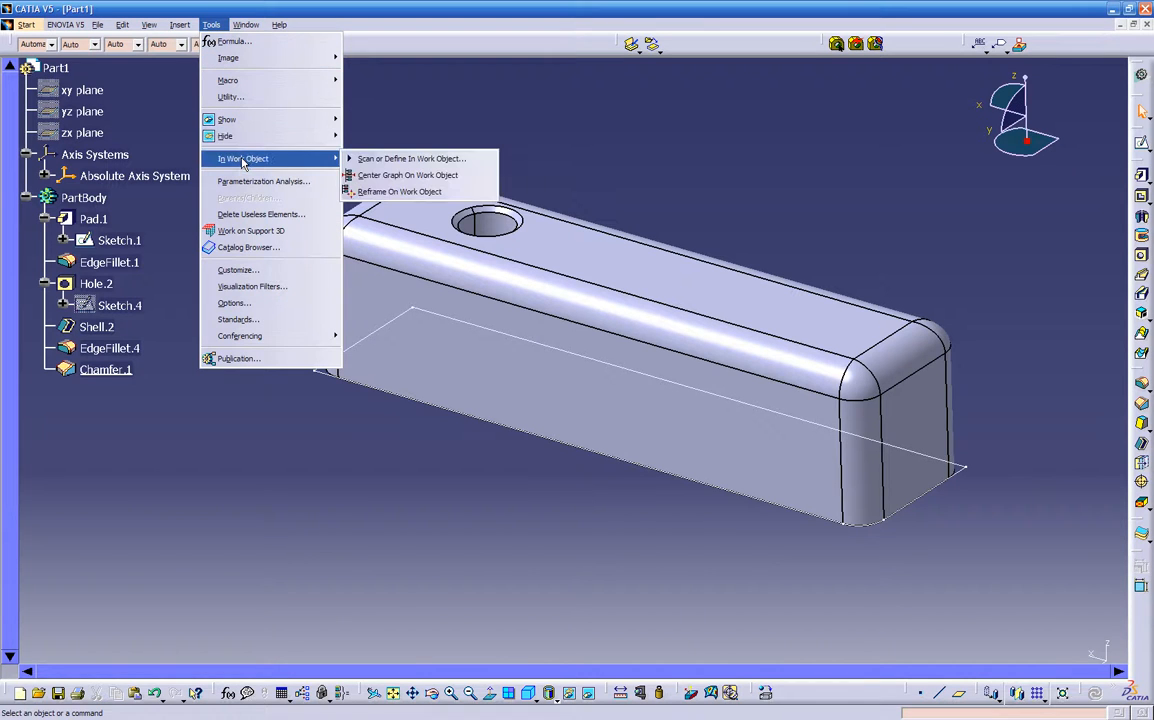
click(387, 161)
mouse_move(298, 511)
mouse_down()
mouse_move(324, 568)
mouse_move(318, 506)
mouse_up()
click(324, 521)
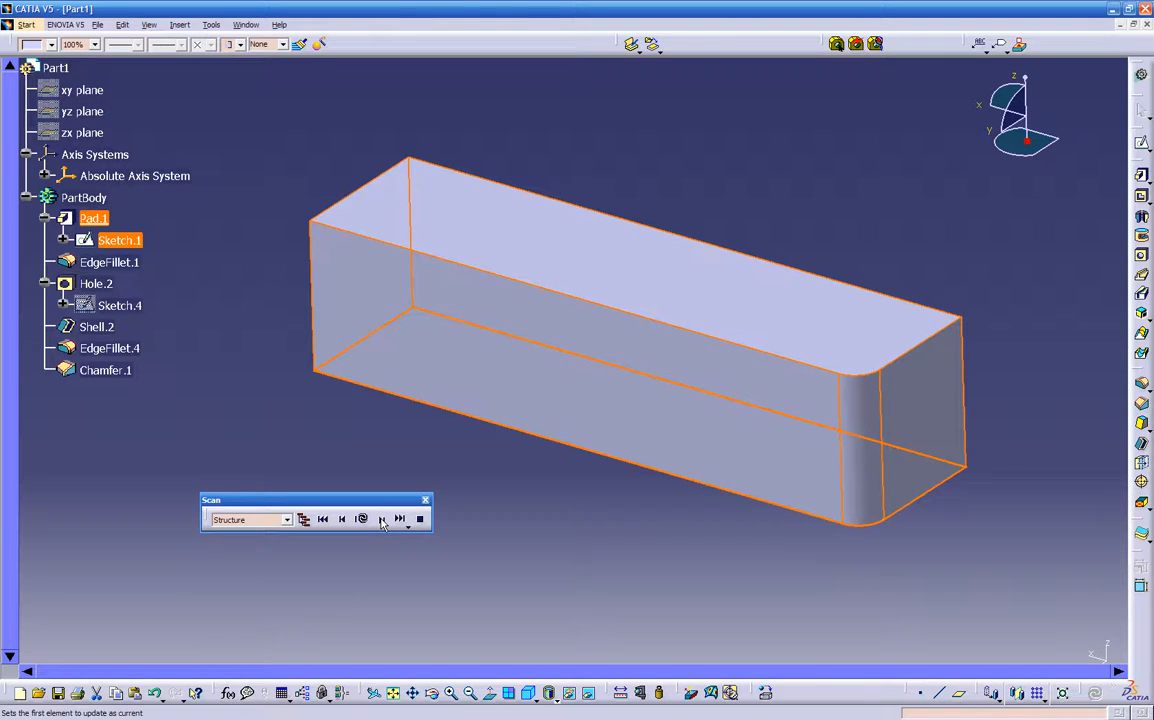
Step: Step the scan forward to the hole, back to the vertical edge fillet and forward to the hole again
click(380, 518)
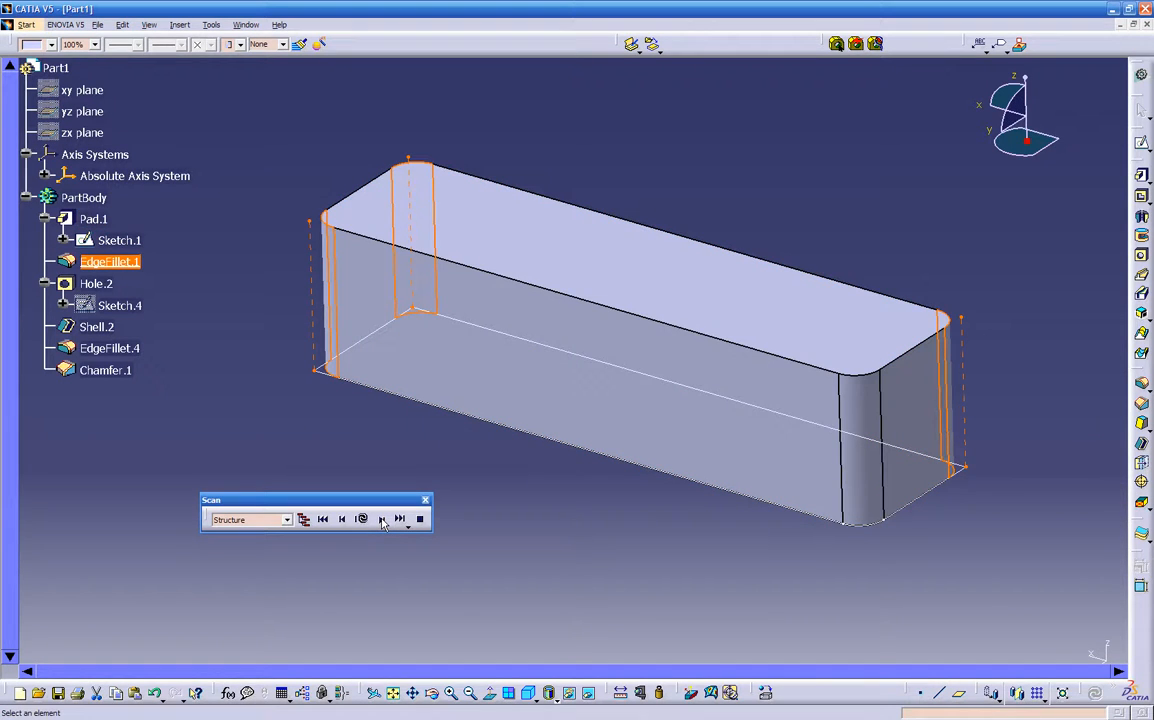
click(382, 519)
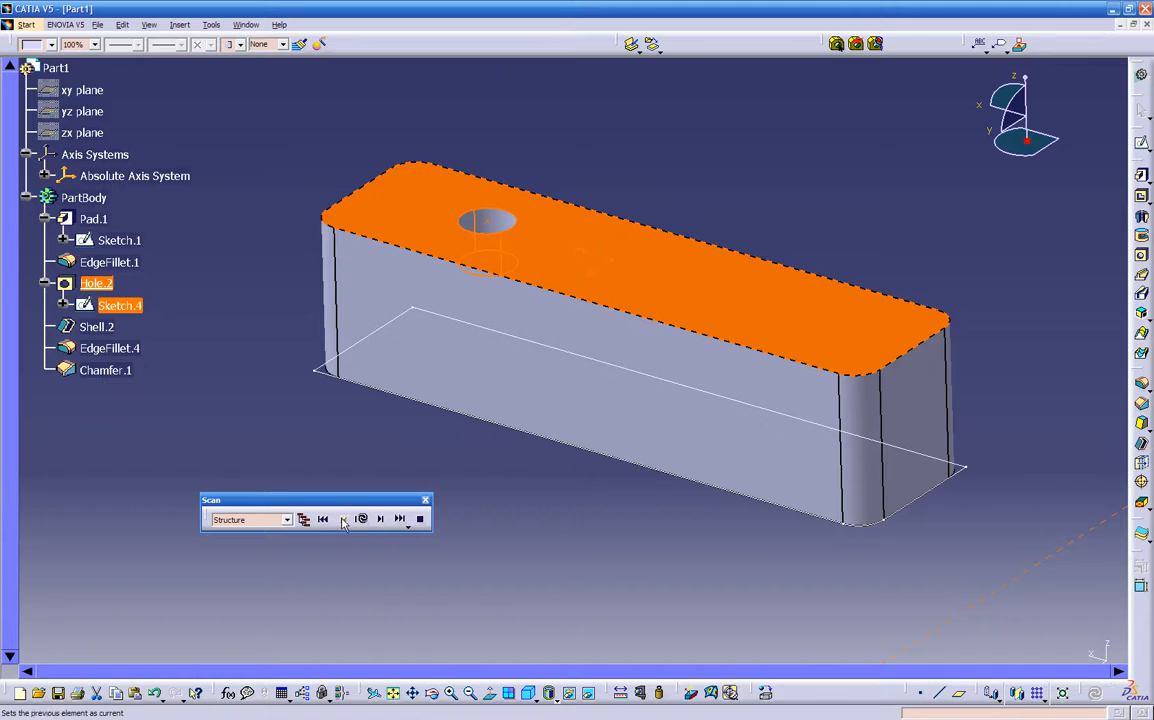
click(342, 519)
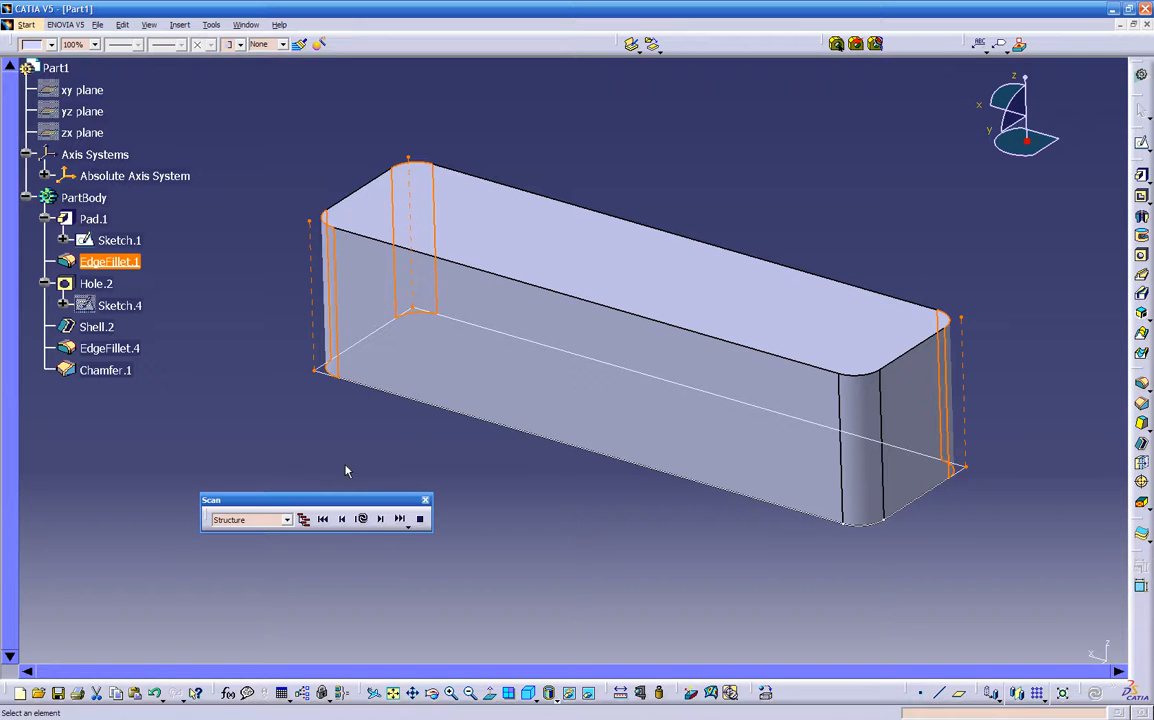
click(383, 519)
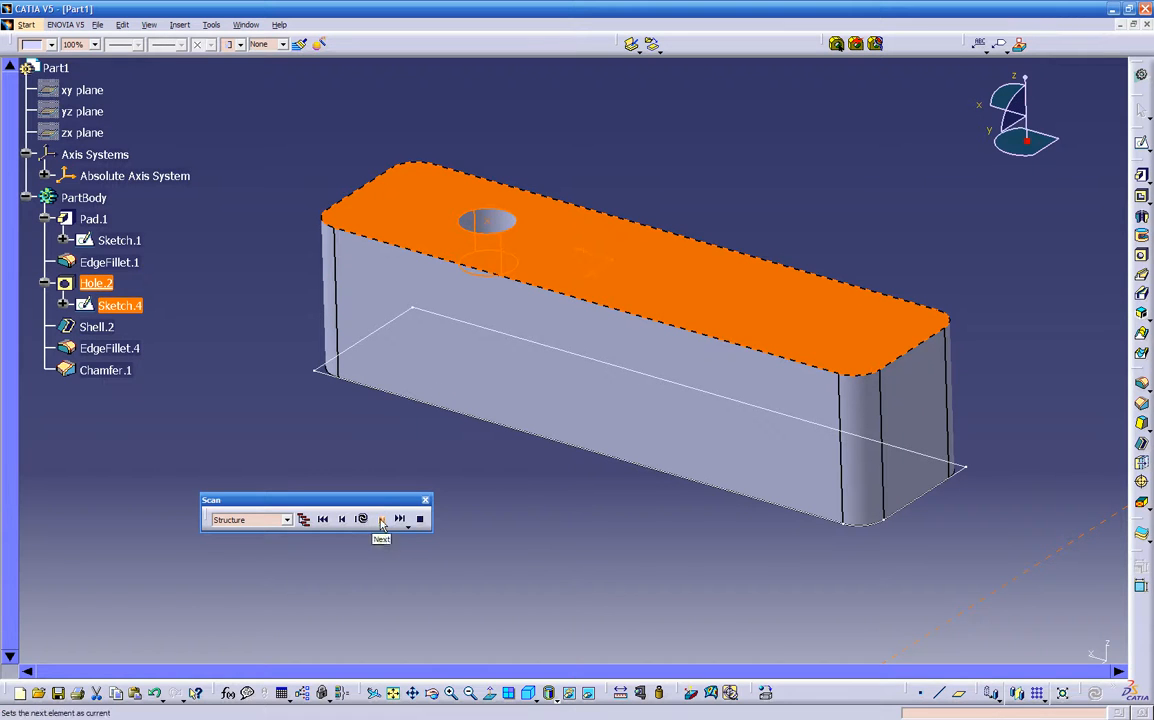
Step: Step the scan onward through the shell and top edge fillet to the chamfer, inspecting the part
click(383, 519)
middle_drag(379, 427, 478, 514)
middle_drag(418, 358, 357, 412)
click(381, 520)
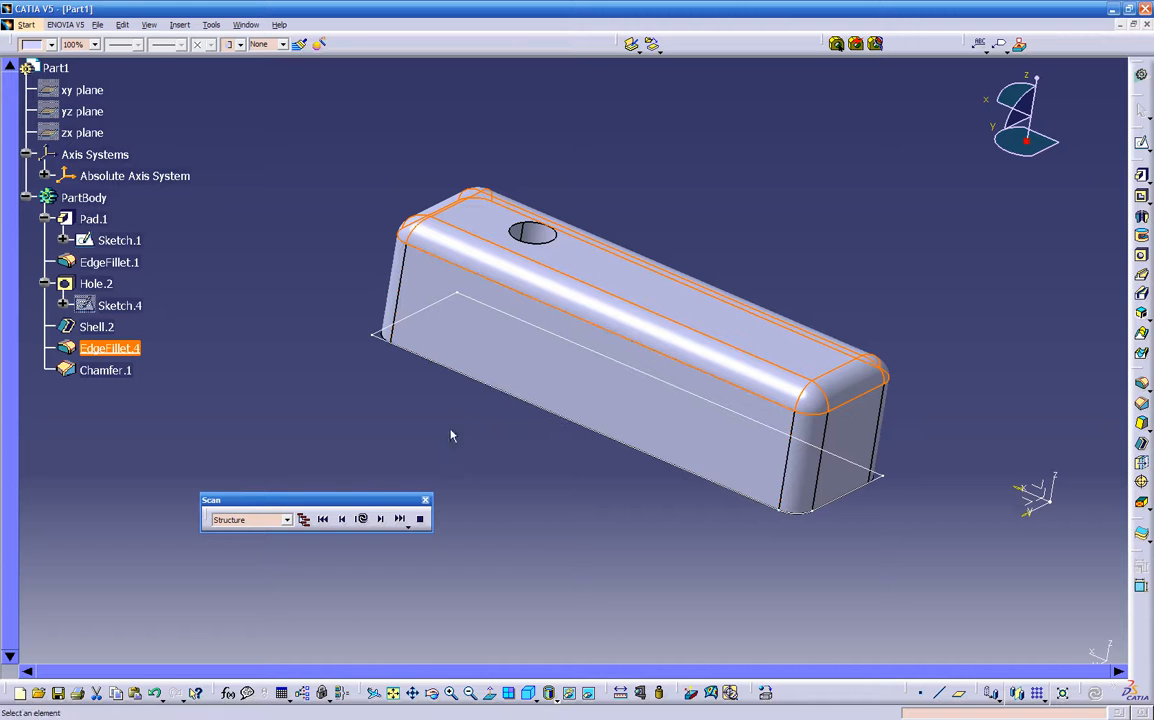
click(380, 519)
middle_drag(369, 451, 470, 192)
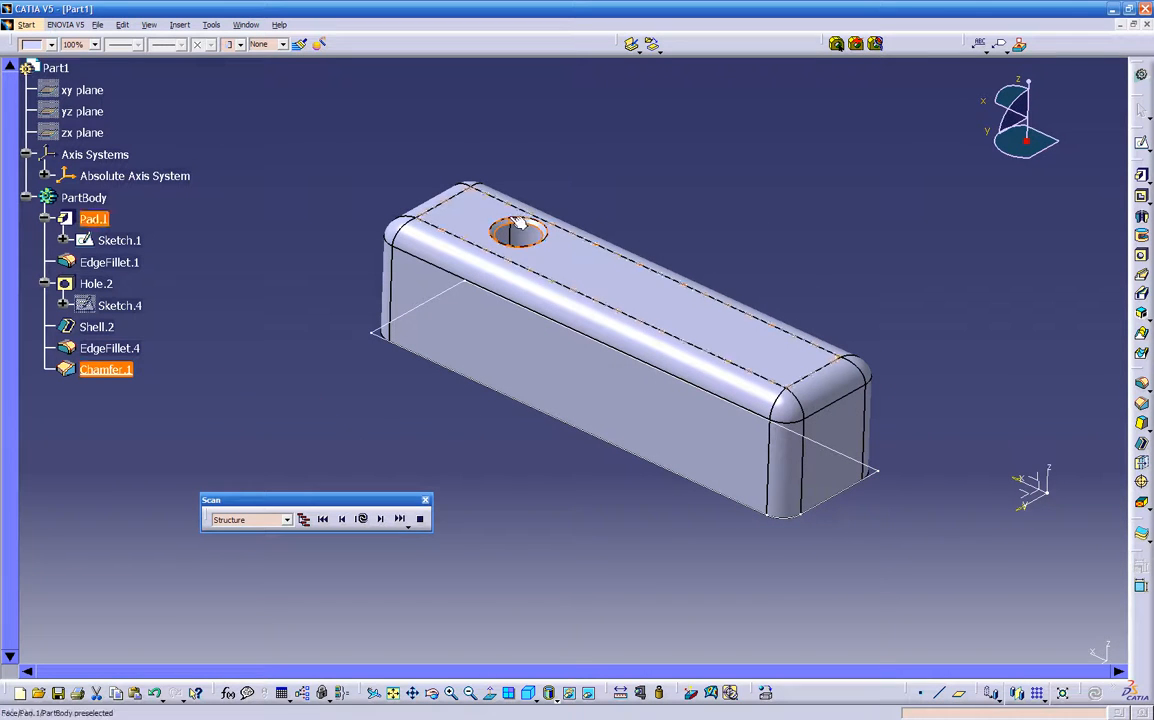
Step: Scan back to the vertical edge fillet, step forward to the top edge fillet and exit the scan
click(341, 520)
click(341, 520)
click(341, 520)
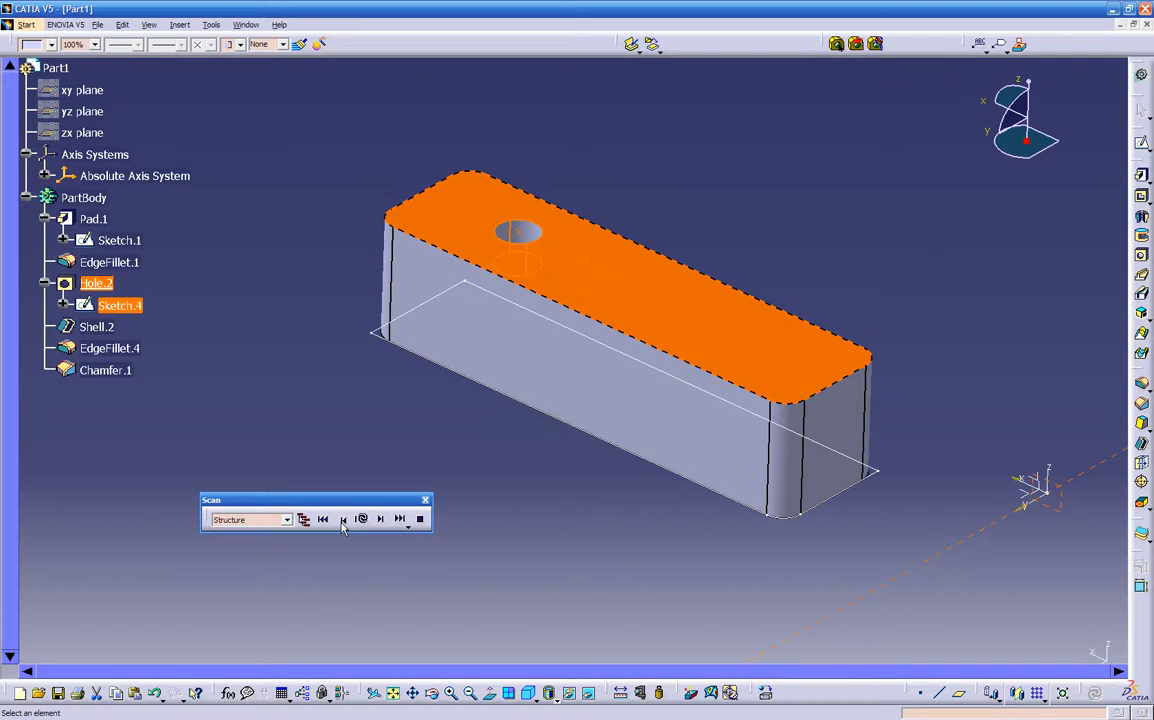
click(341, 520)
click(380, 520)
click(380, 520)
click(380, 520)
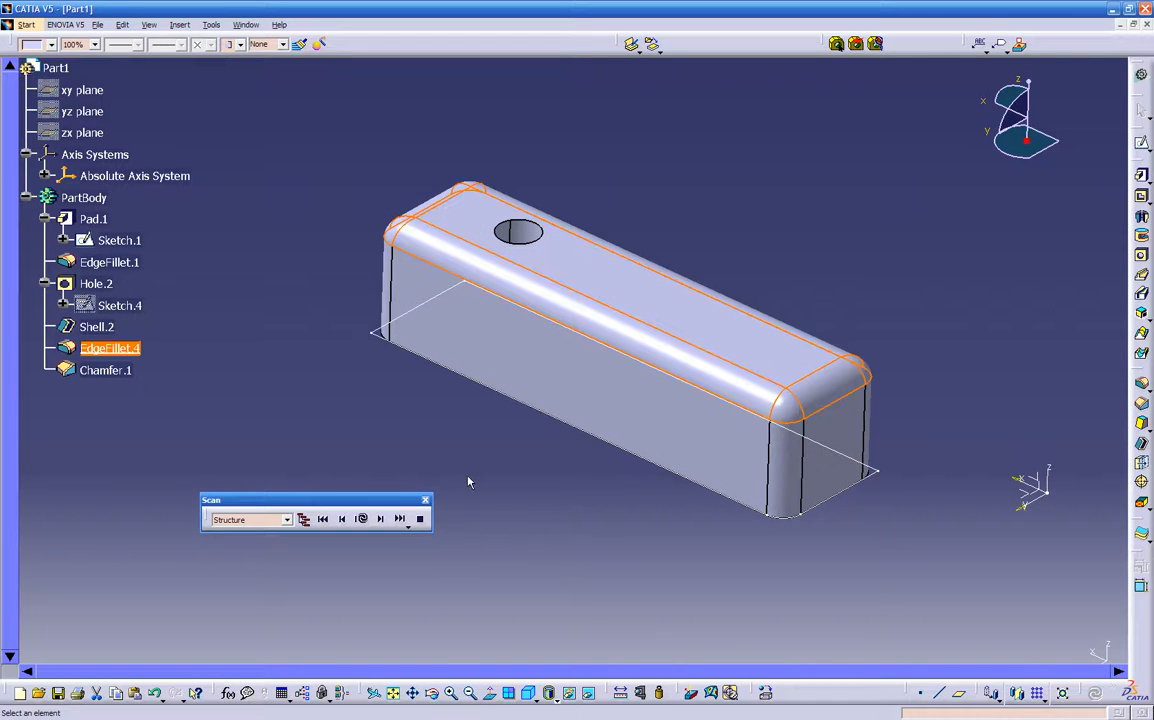
click(421, 519)
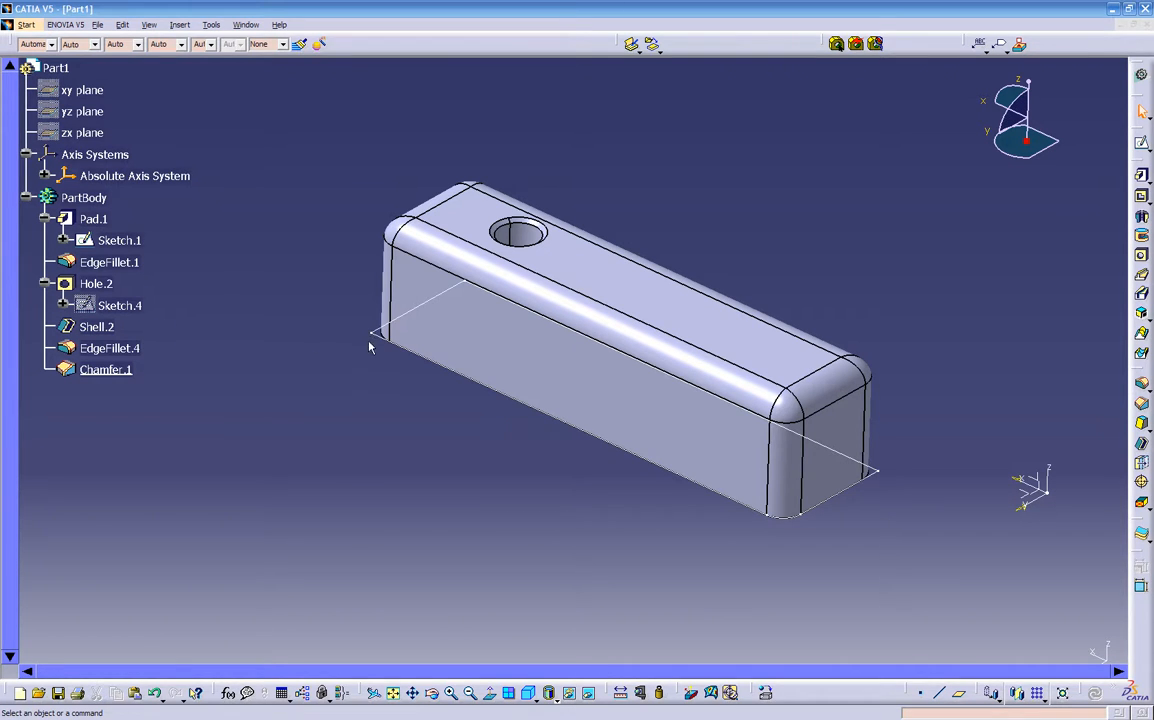
Step: Hide the pad's profile sketch and inspect the finished block from several angles
right_click(119, 240)
click(155, 275)
middle_drag(545, 569, 668, 420)
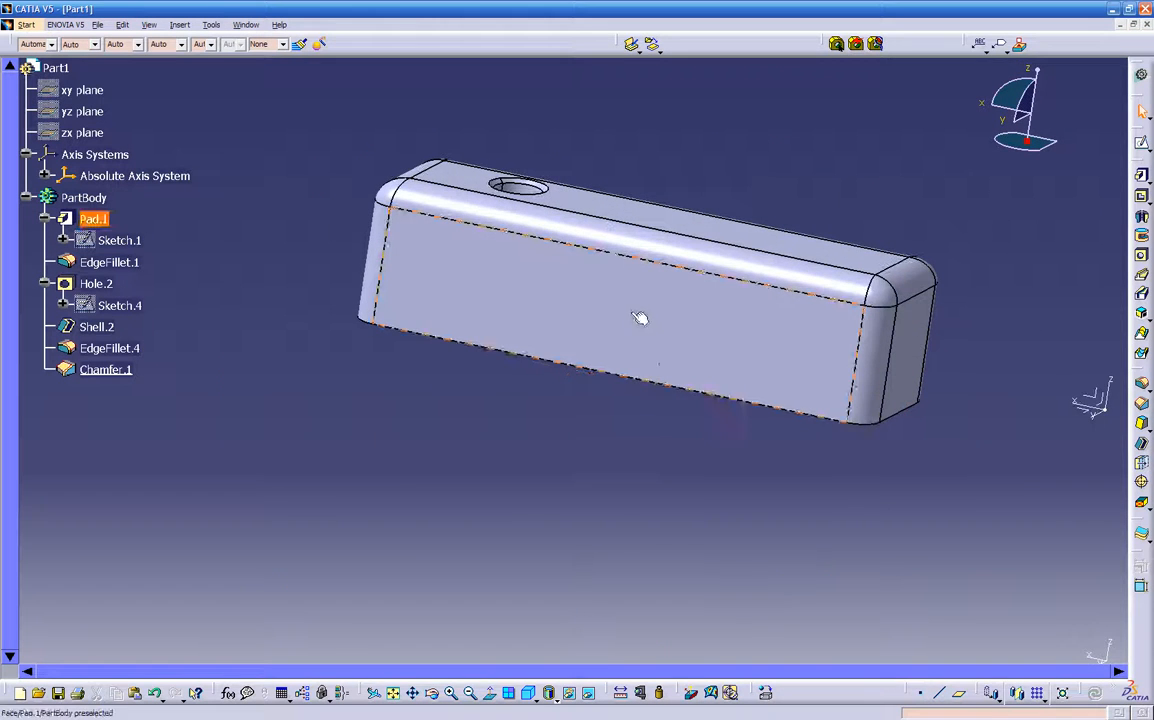
middle_drag(500, 395, 621, 461)
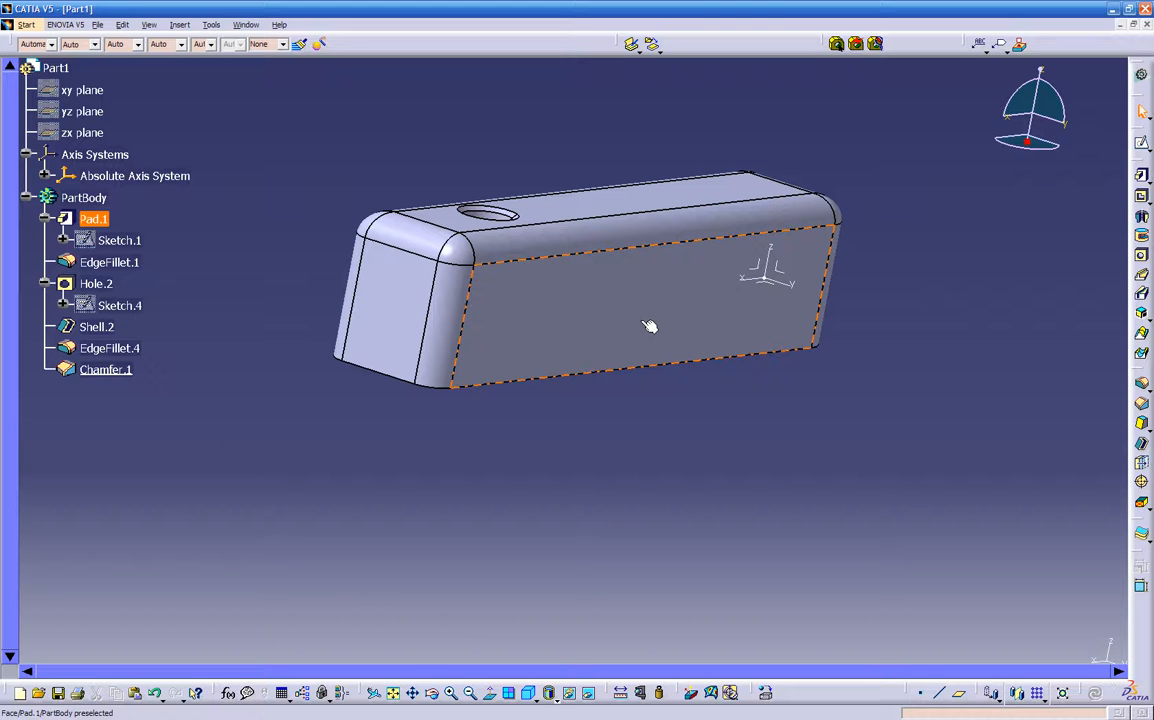
middle_drag(688, 401, 698, 525)
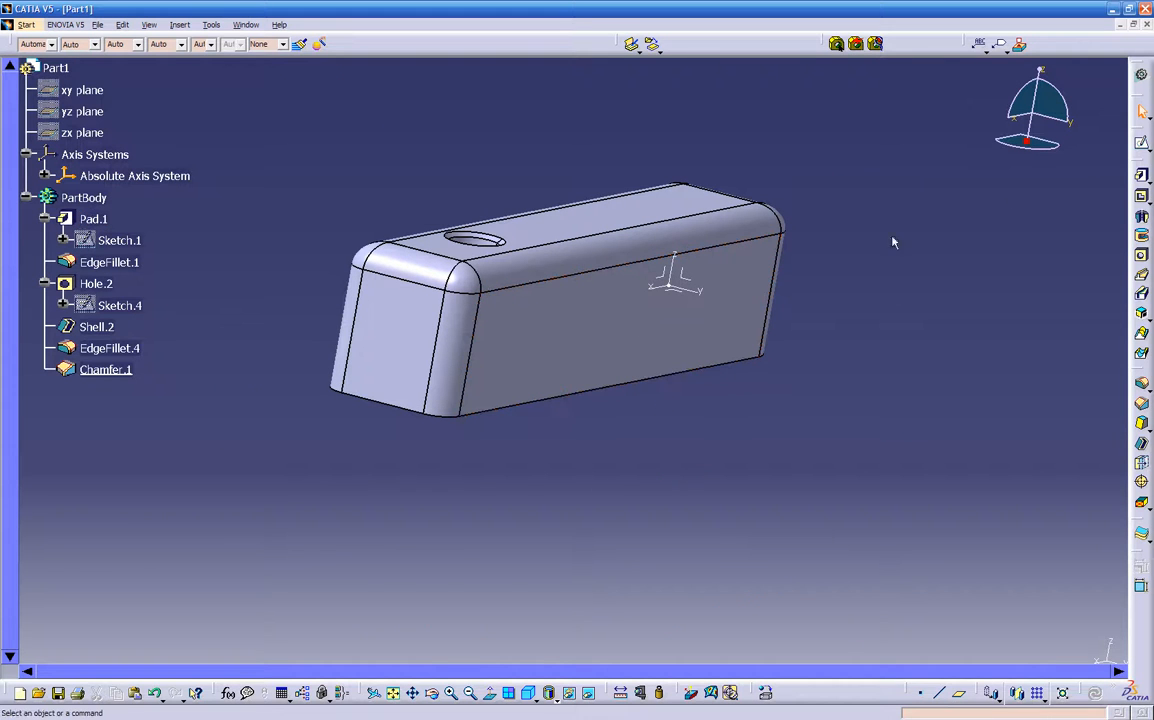
Step: Start a sketch on the block's long side face and draw a rectangle about 0.85 in wide and 1 in high, crossing the bottom edge
click(1140, 144)
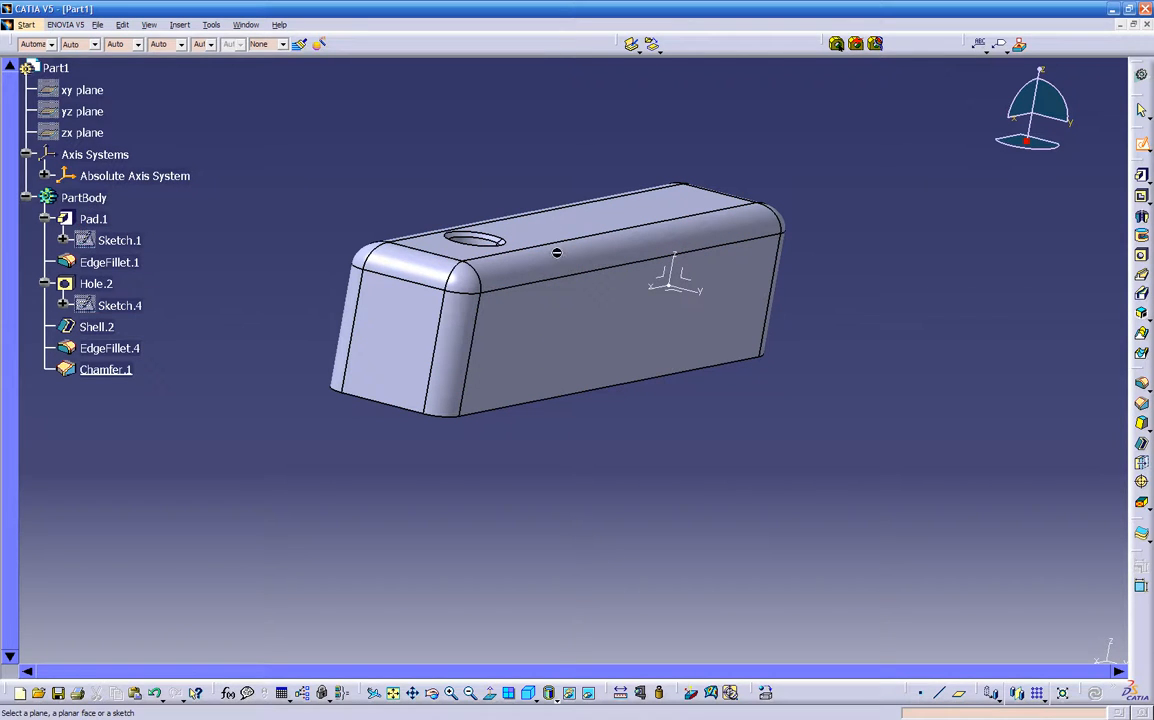
click(546, 329)
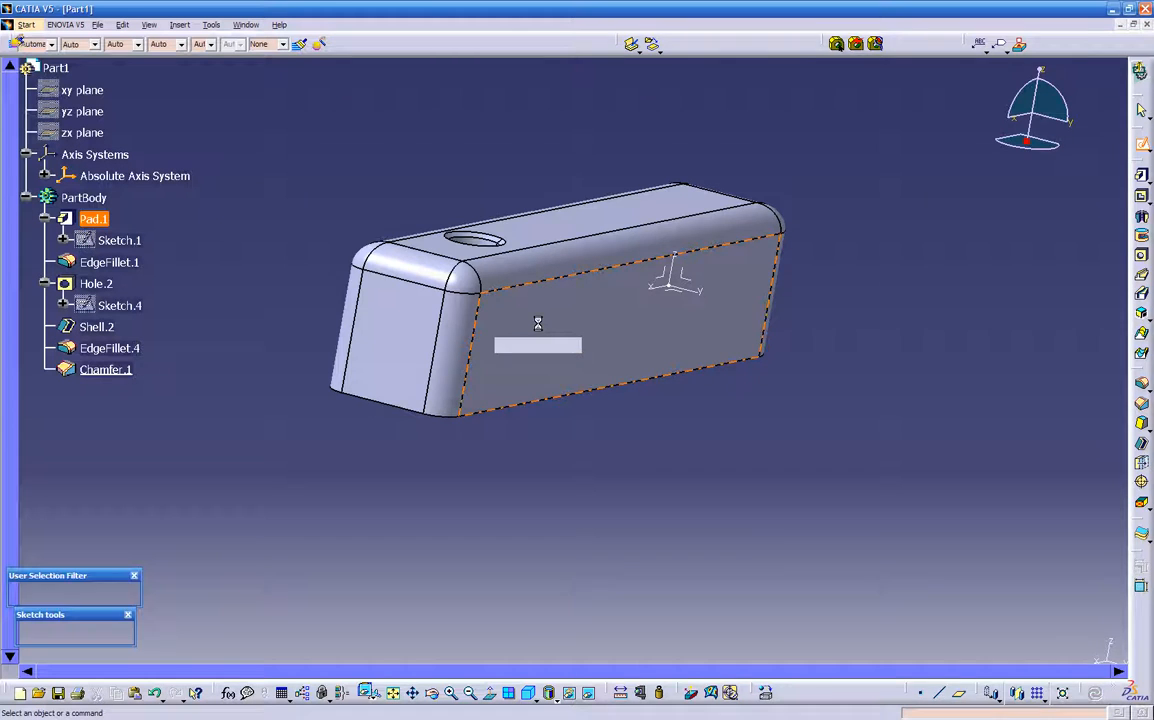
mouse_move(644, 461)
middle_down()
mouse_move(652, 448)
mouse_move(667, 454)
mouse_move(648, 436)
middle_up()
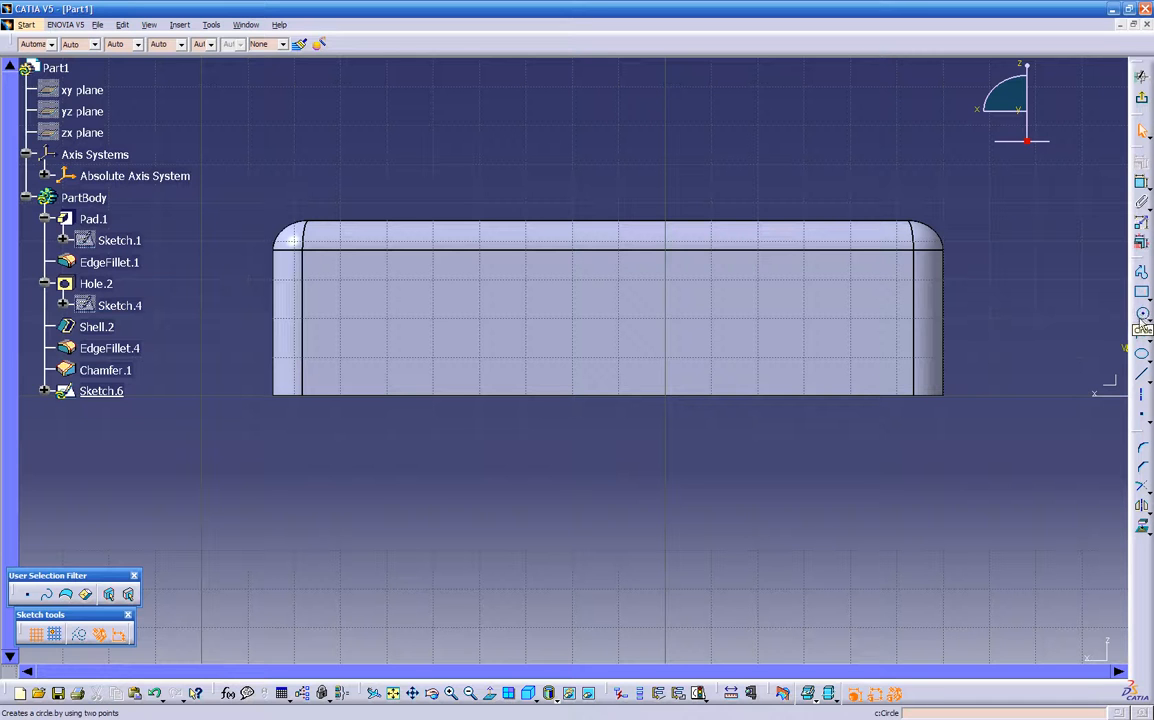
click(1143, 295)
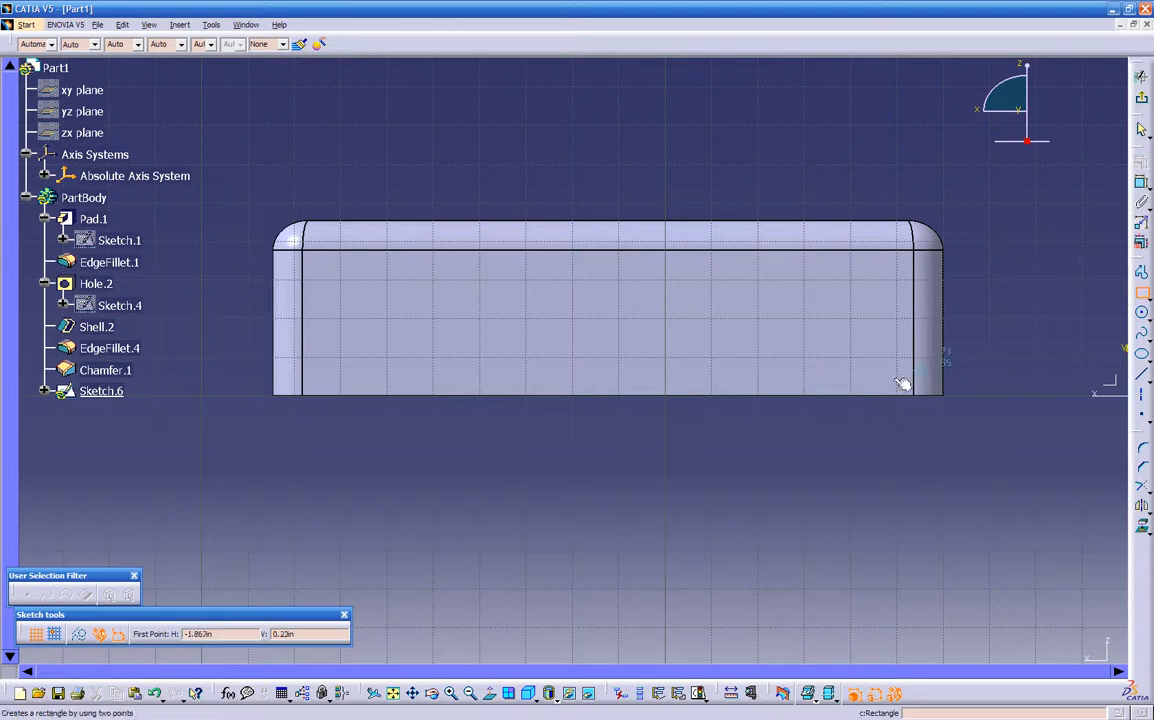
click(459, 436)
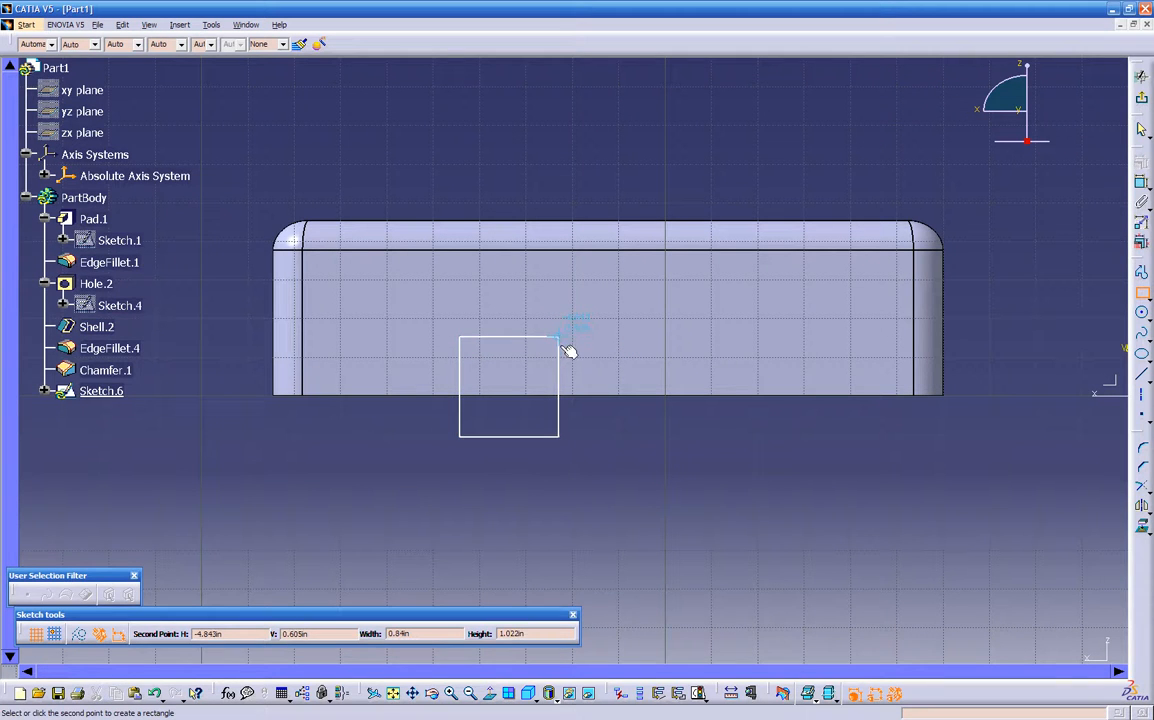
click(560, 343)
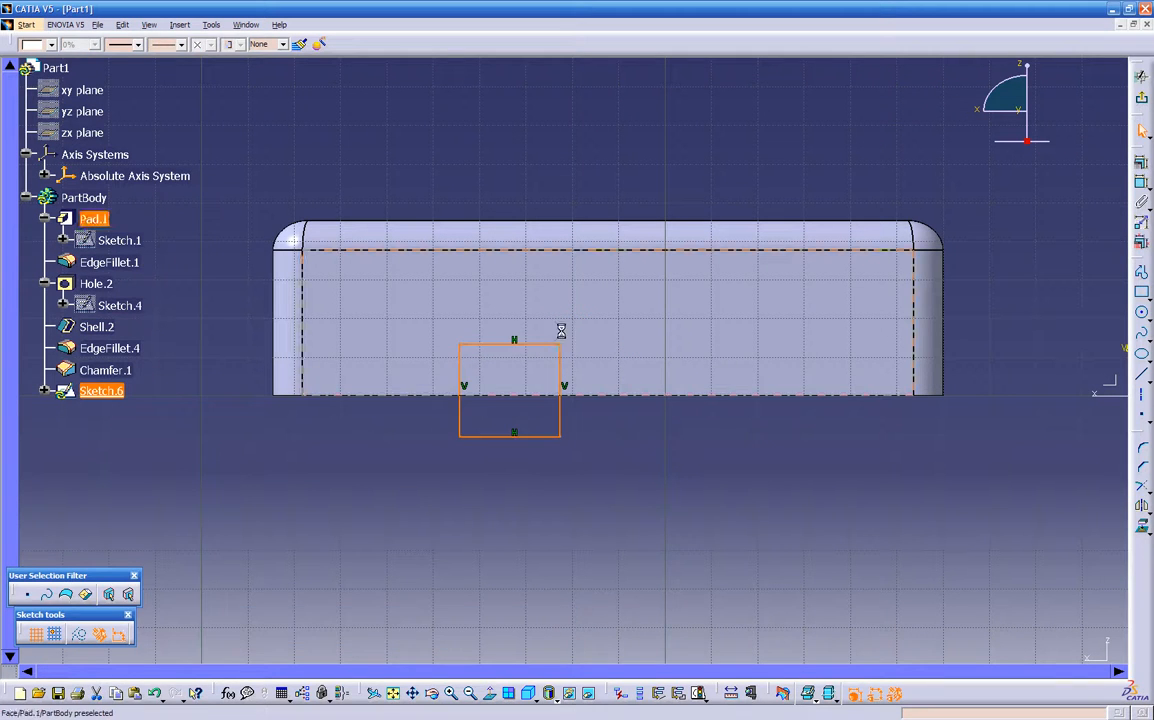
click(734, 445)
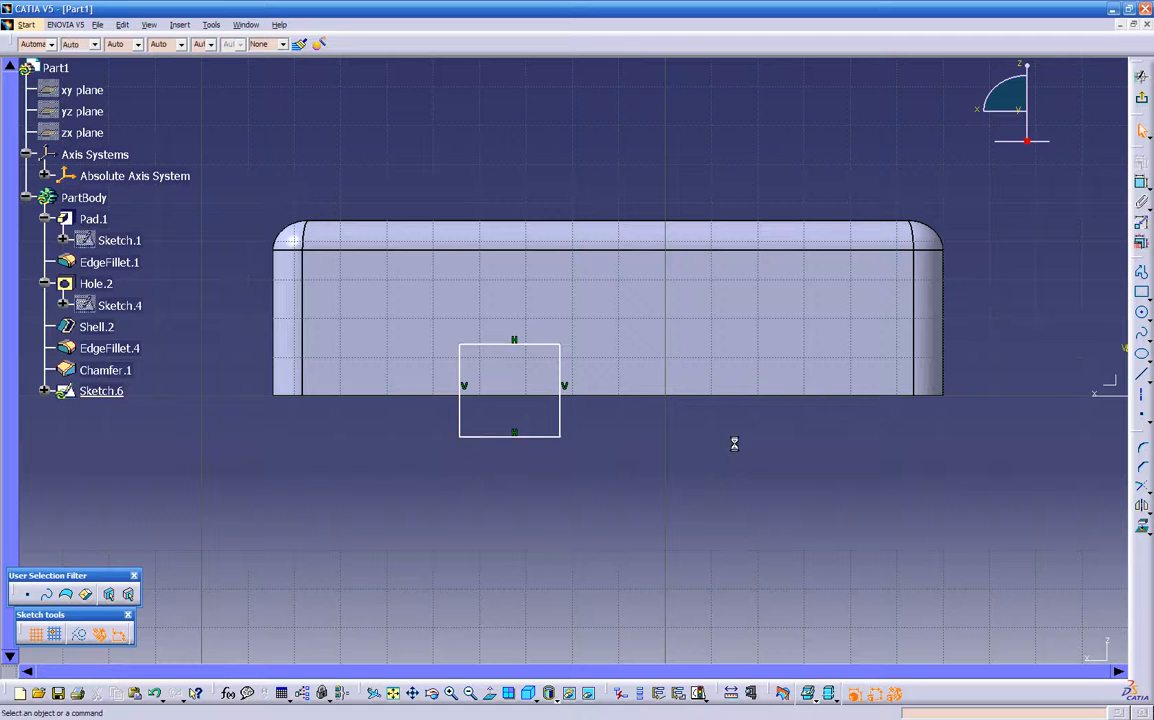
Step: Switch to wireframe display and cap the rectangle with a semicircular arc about 0.43 in in radius, centred on its top line and ending at its upper corners
click(1149, 321)
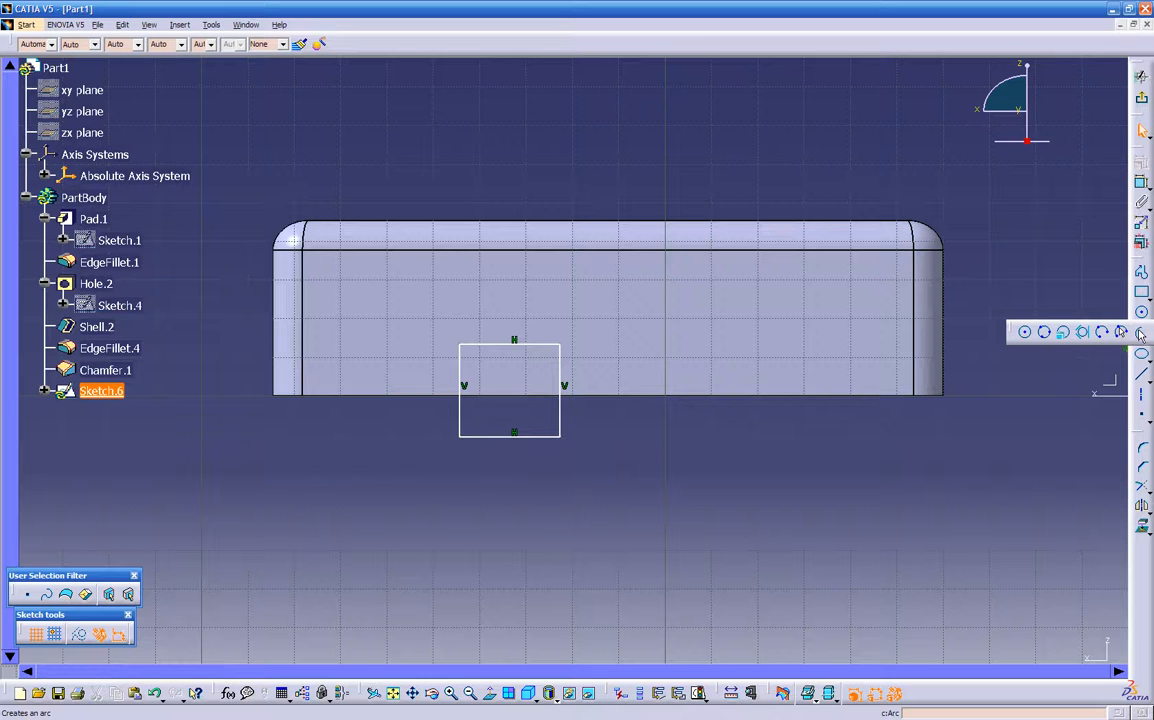
click(1141, 333)
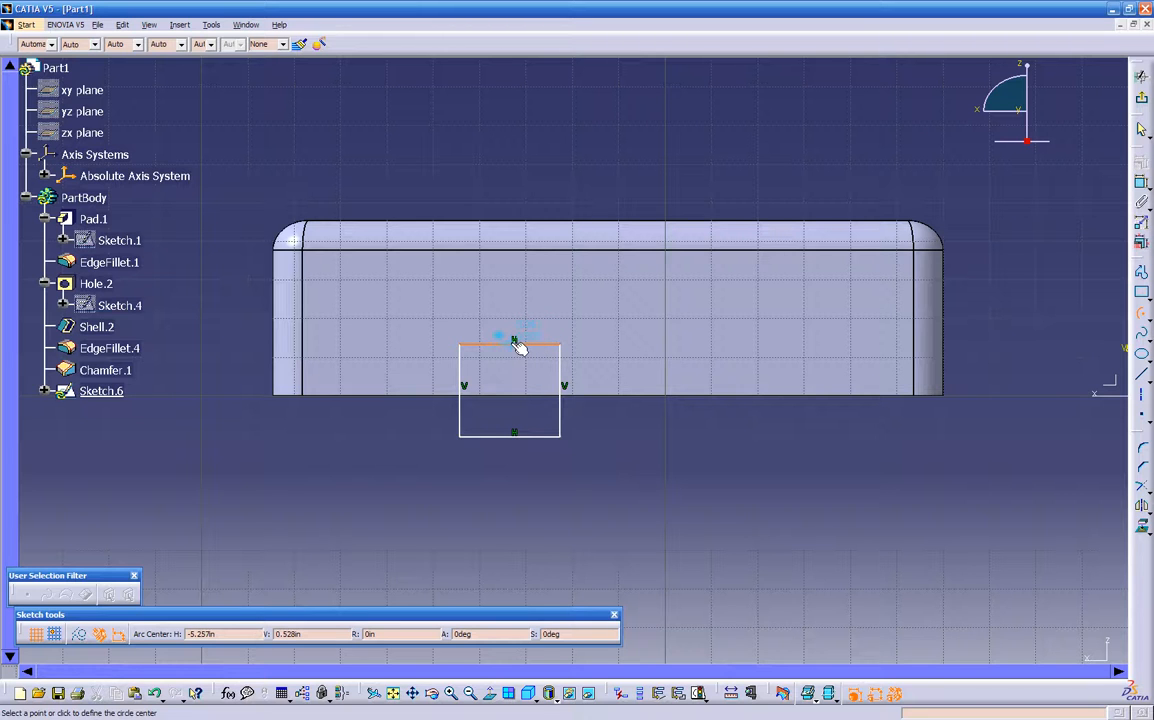
click(514, 343)
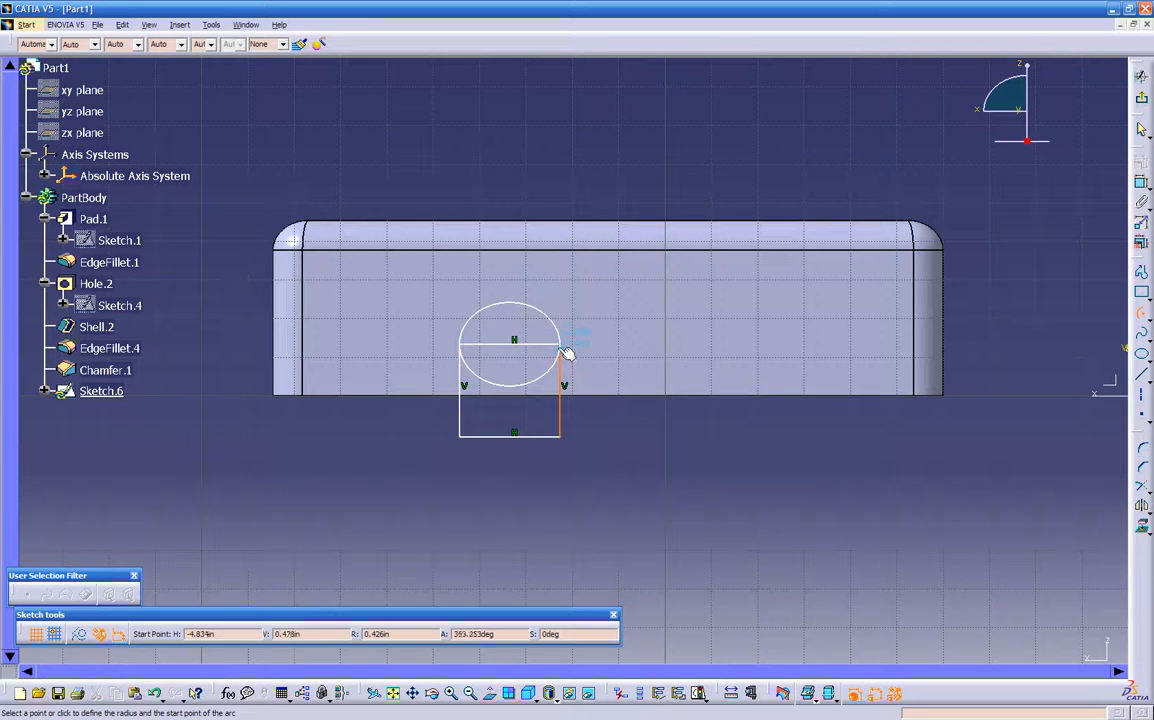
scroll(567, 351, up, 5)
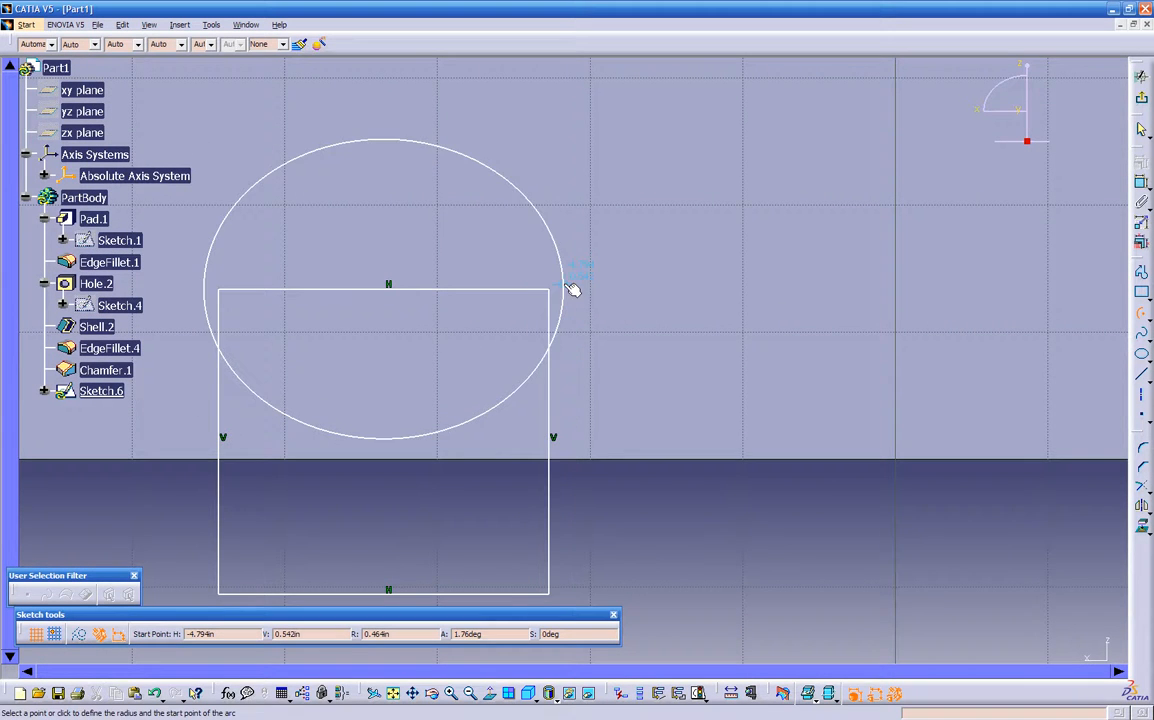
scroll(540, 368, down, 4)
scroll(538, 371, down, 1)
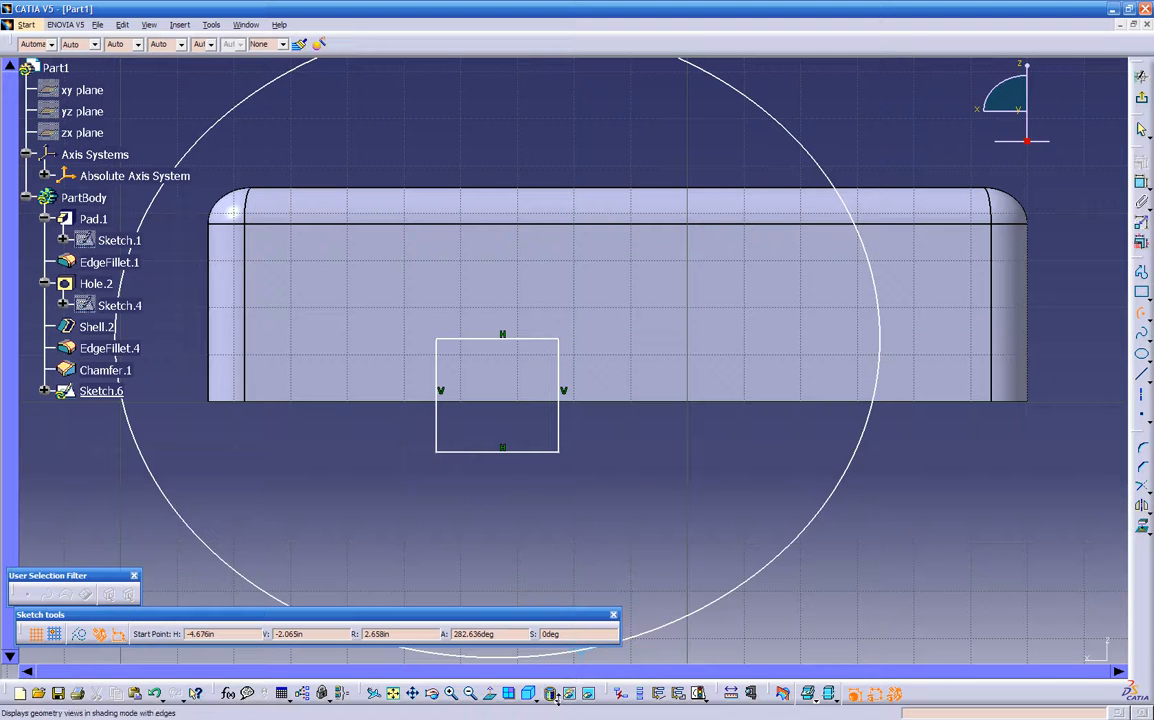
click(568, 699)
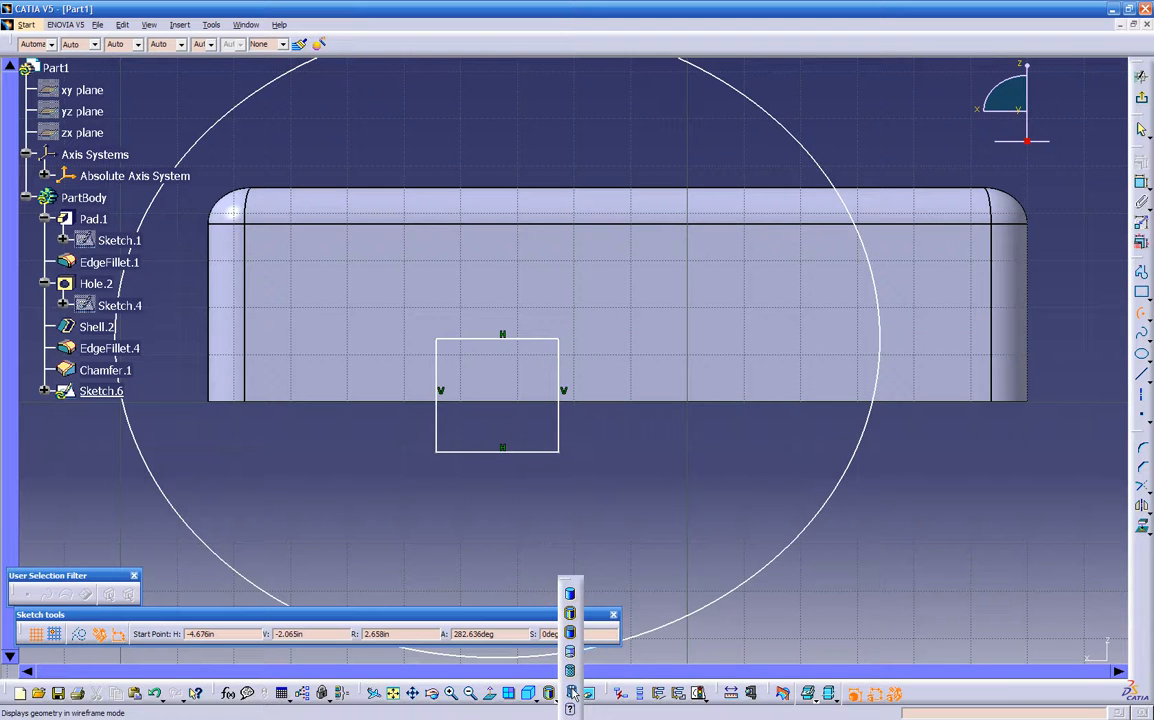
click(571, 692)
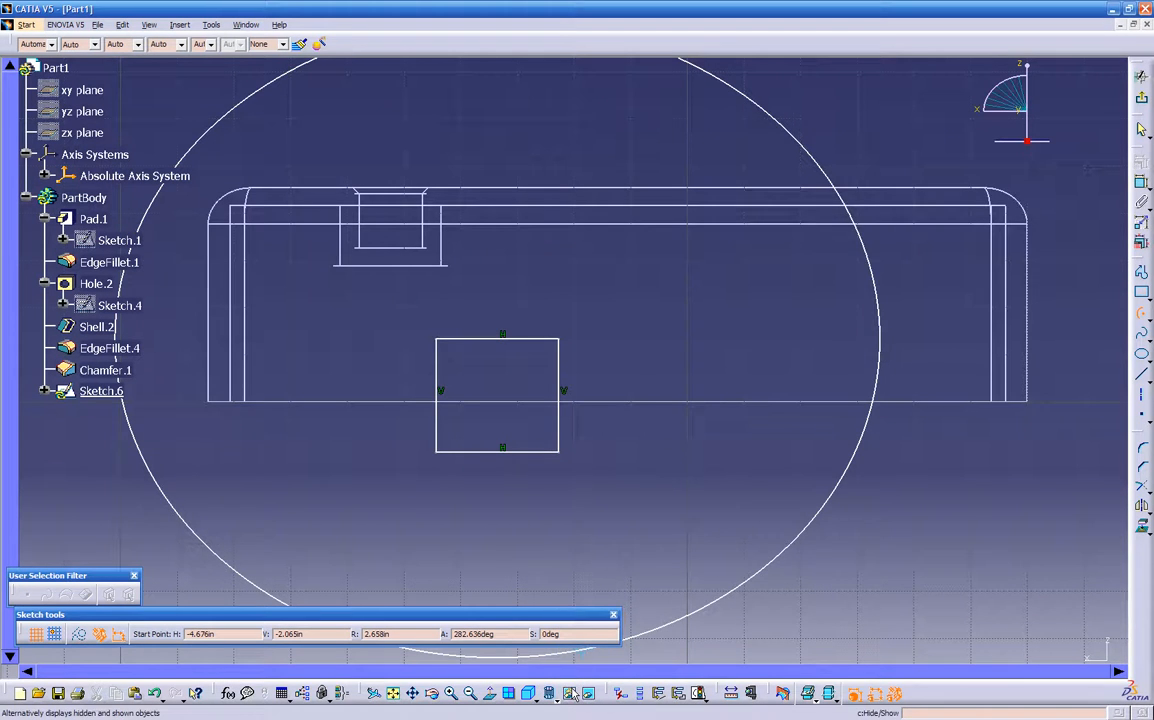
click(559, 338)
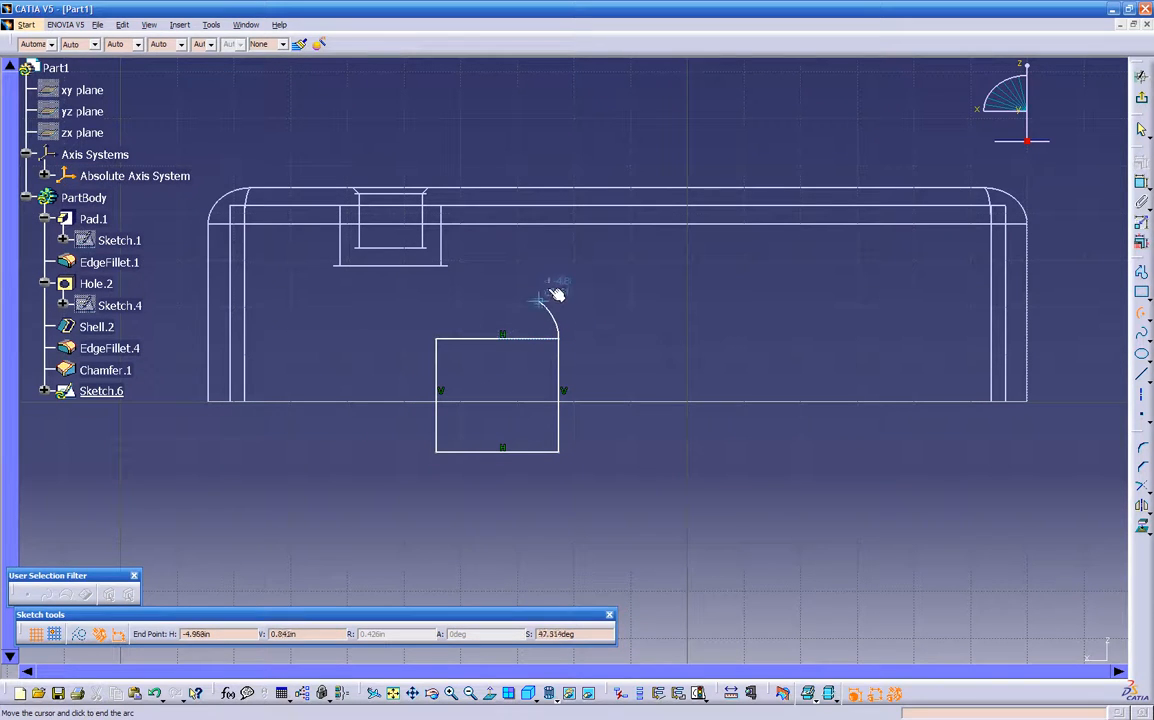
click(437, 340)
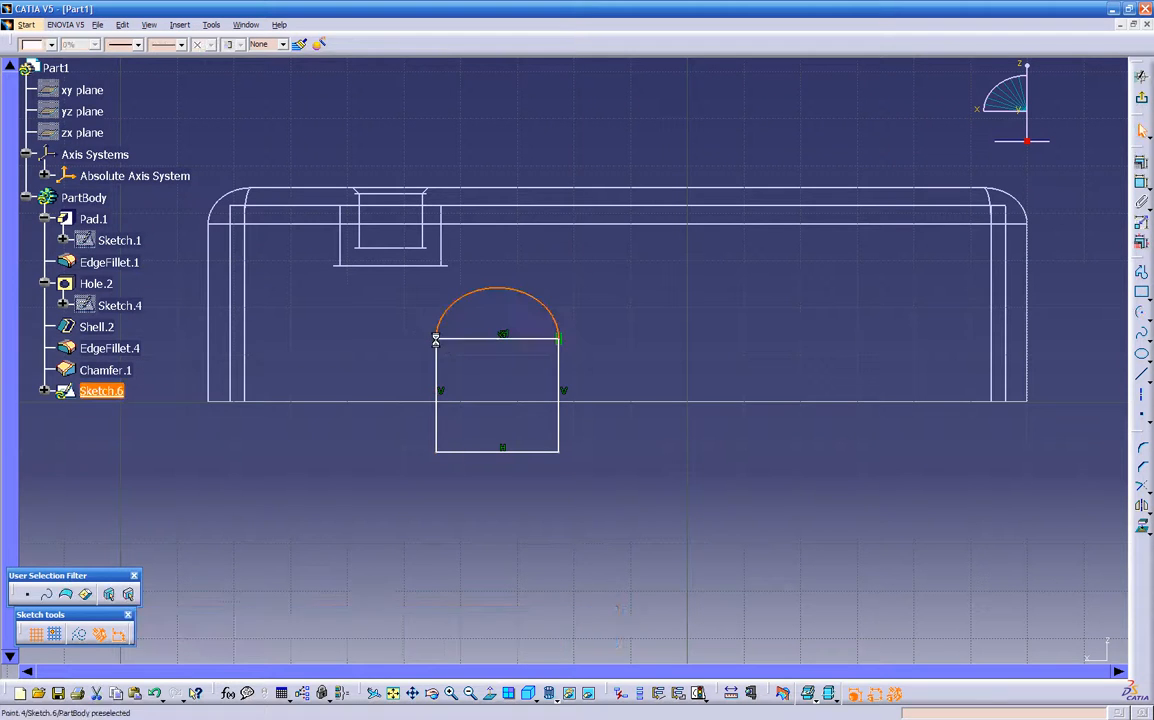
Step: Convert the rectangle's top line beneath the arc into a construction element
middle_drag(480, 367, 545, 393)
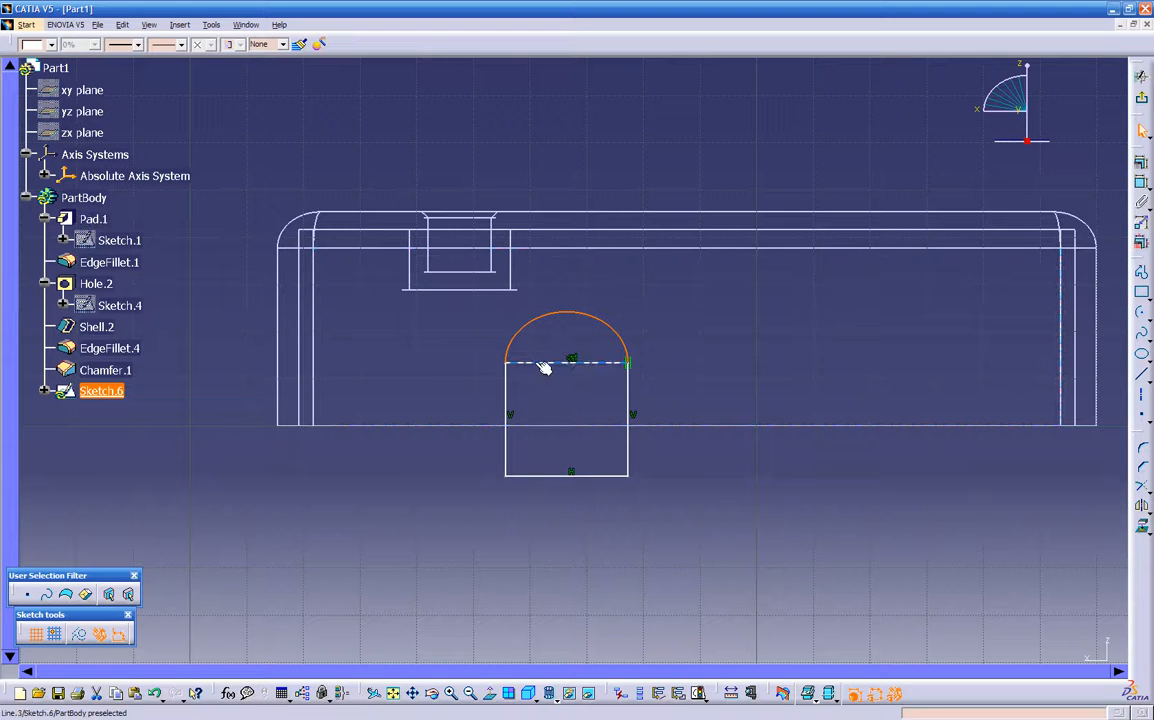
click(541, 364)
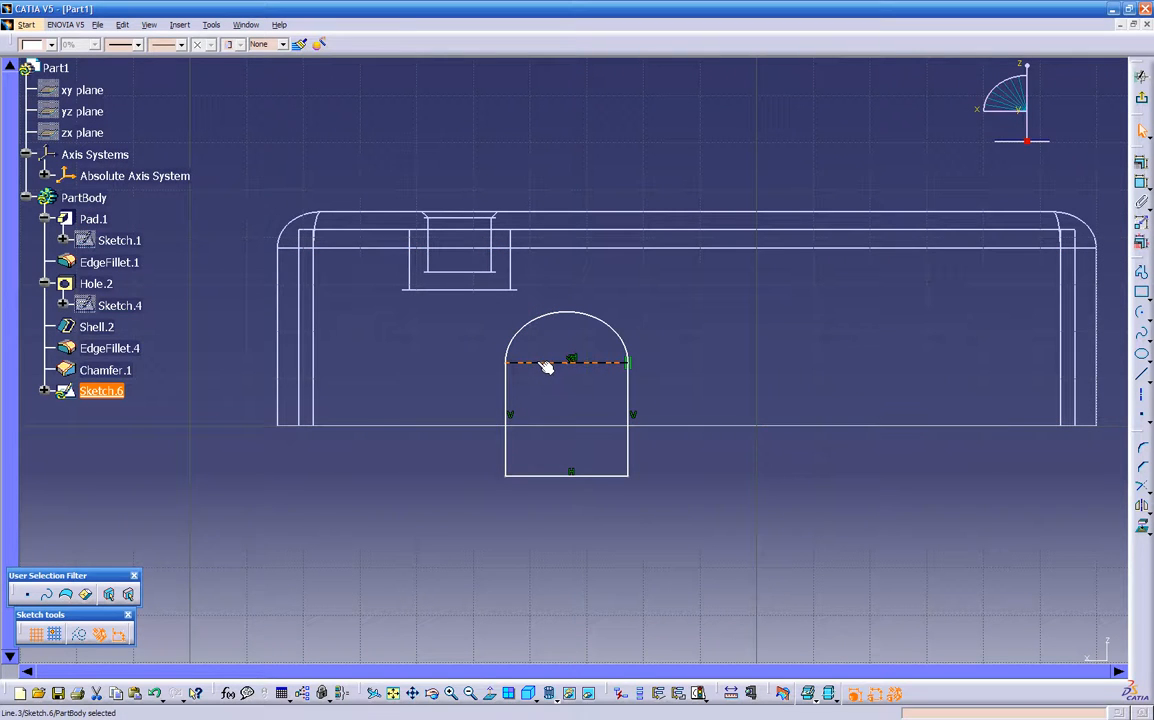
click(80, 635)
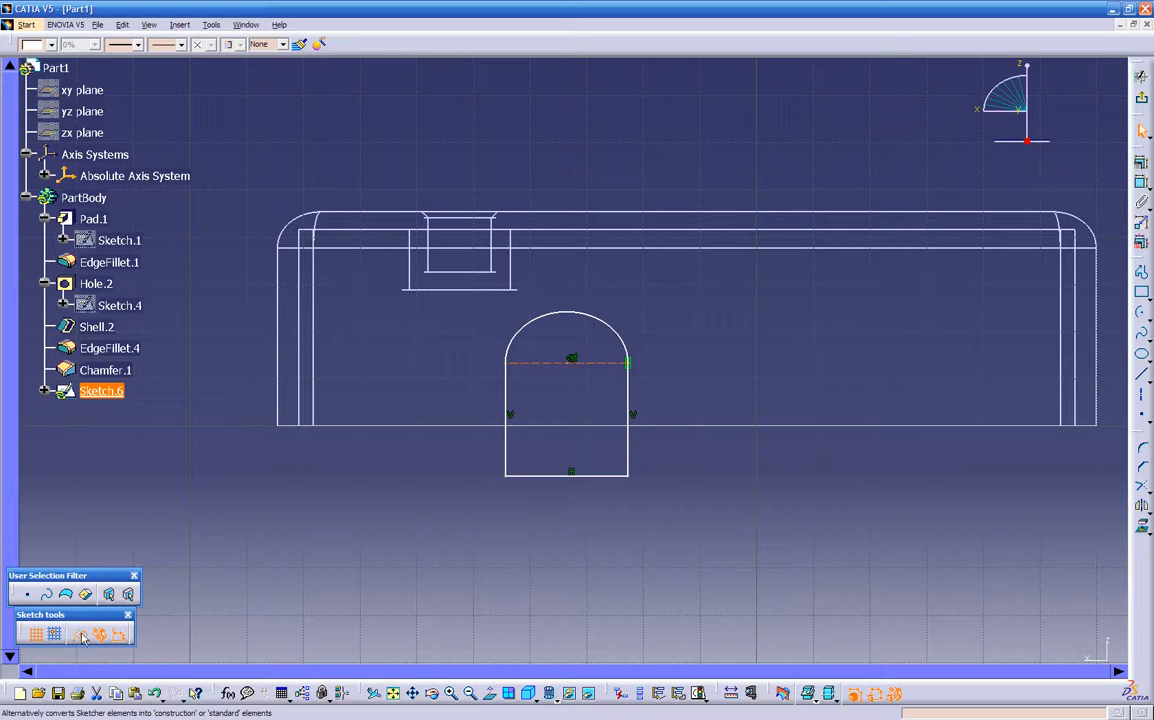
click(336, 531)
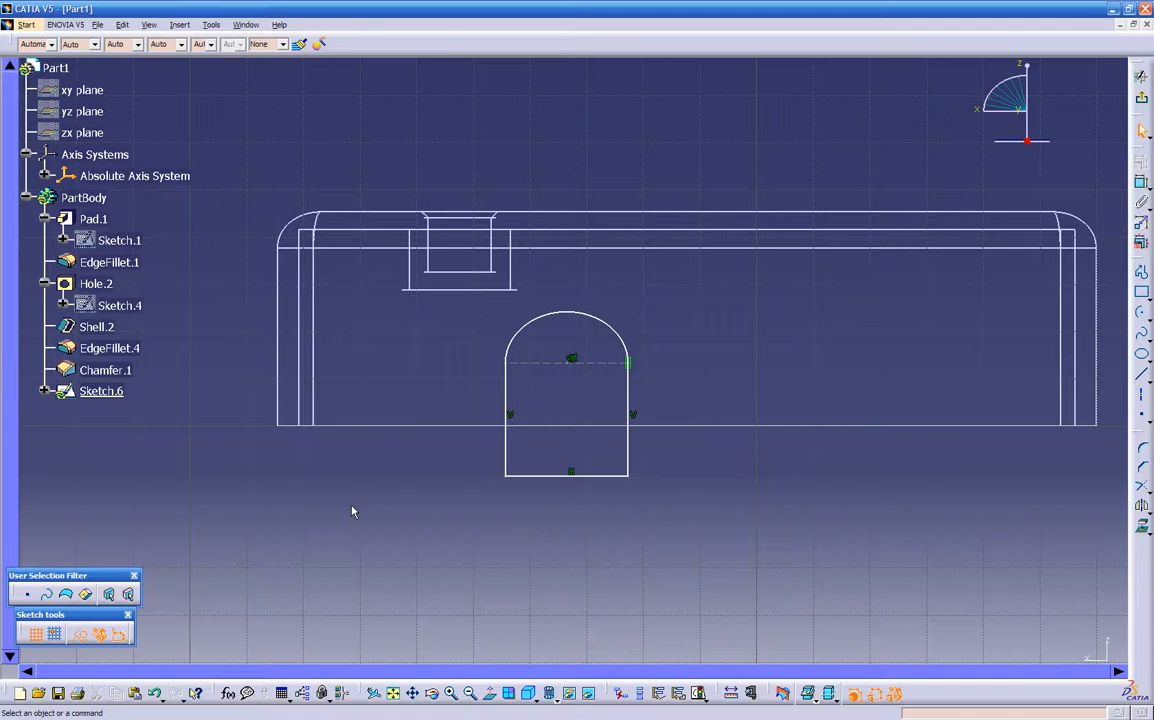
Step: Exit the arch-shaped sketch and restore the shaded display with edges
middle_drag(444, 480, 866, 405)
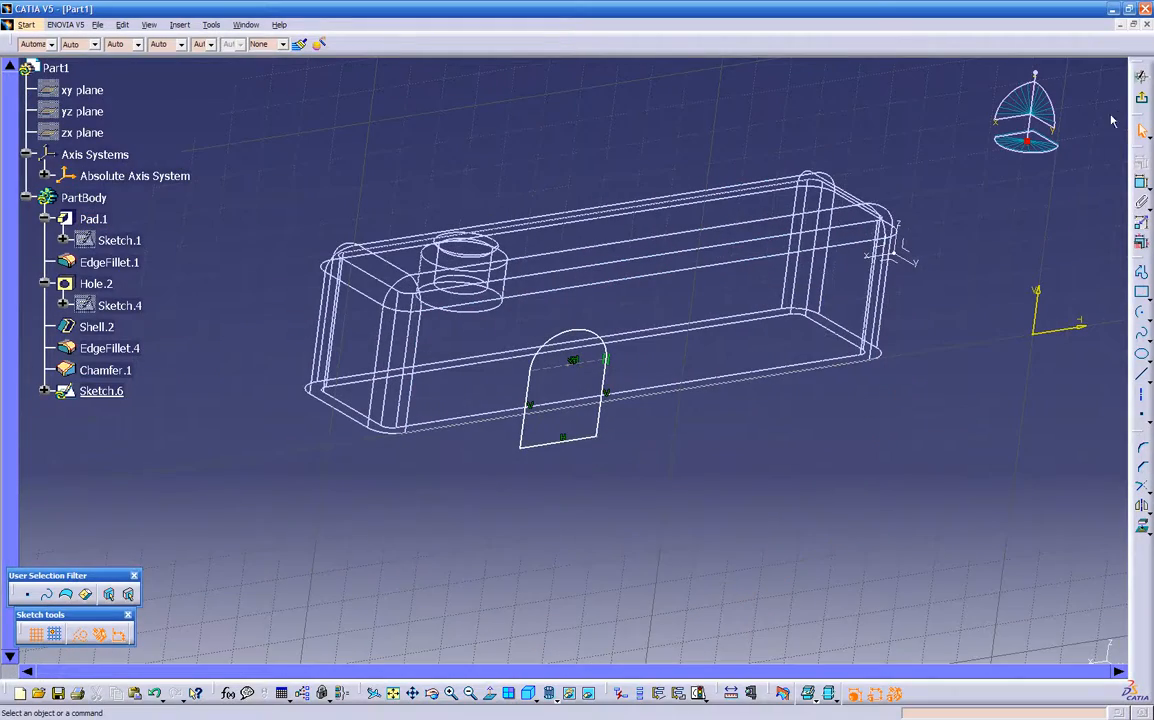
click(1141, 76)
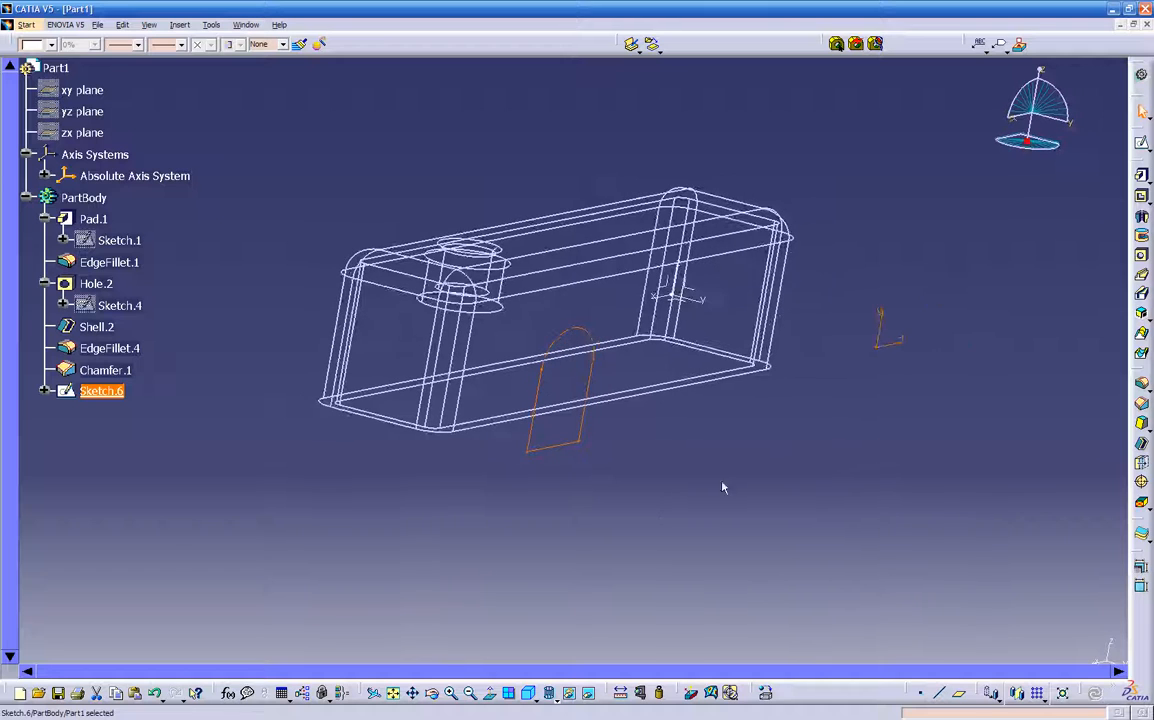
click(568, 692)
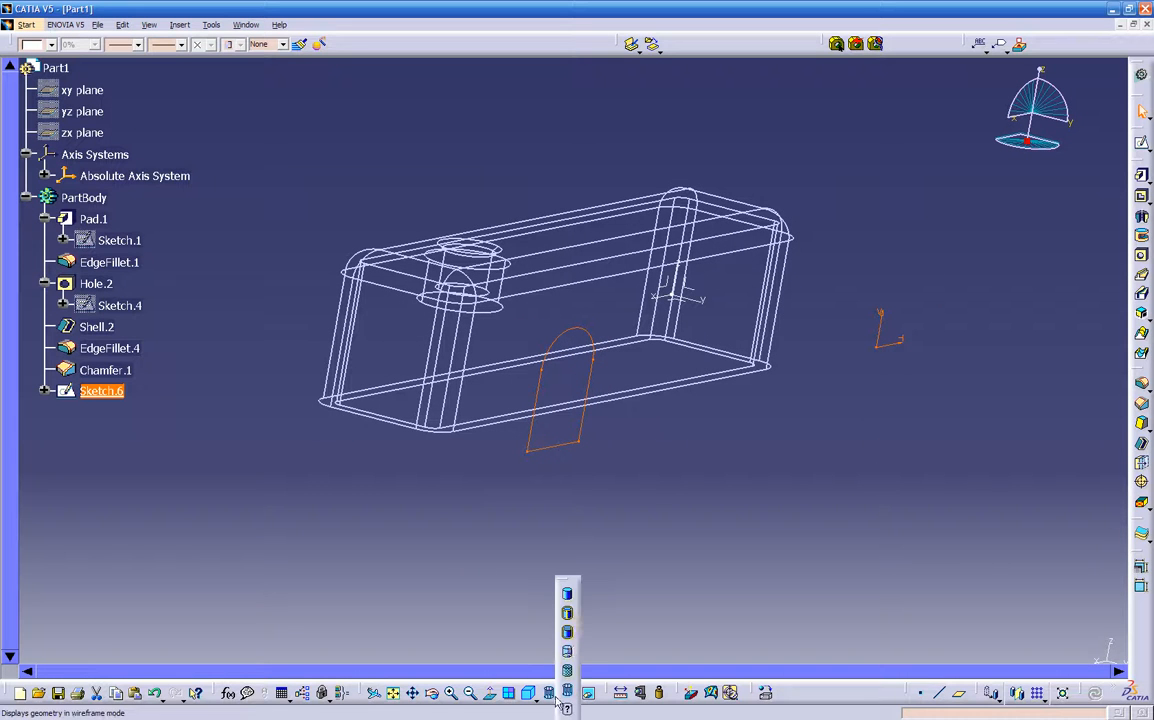
click(568, 615)
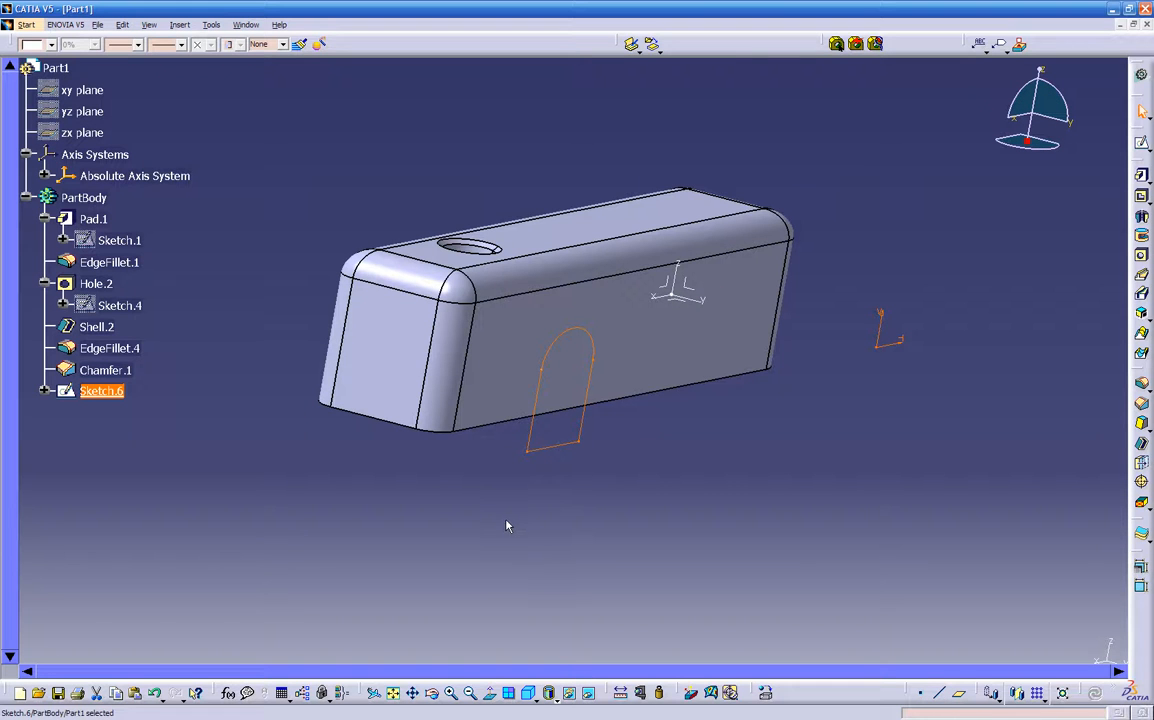
Step: Cut a pocket from the arch-shaped sketch with its limit type set to Up to next, and inspect the opening
click(1141, 199)
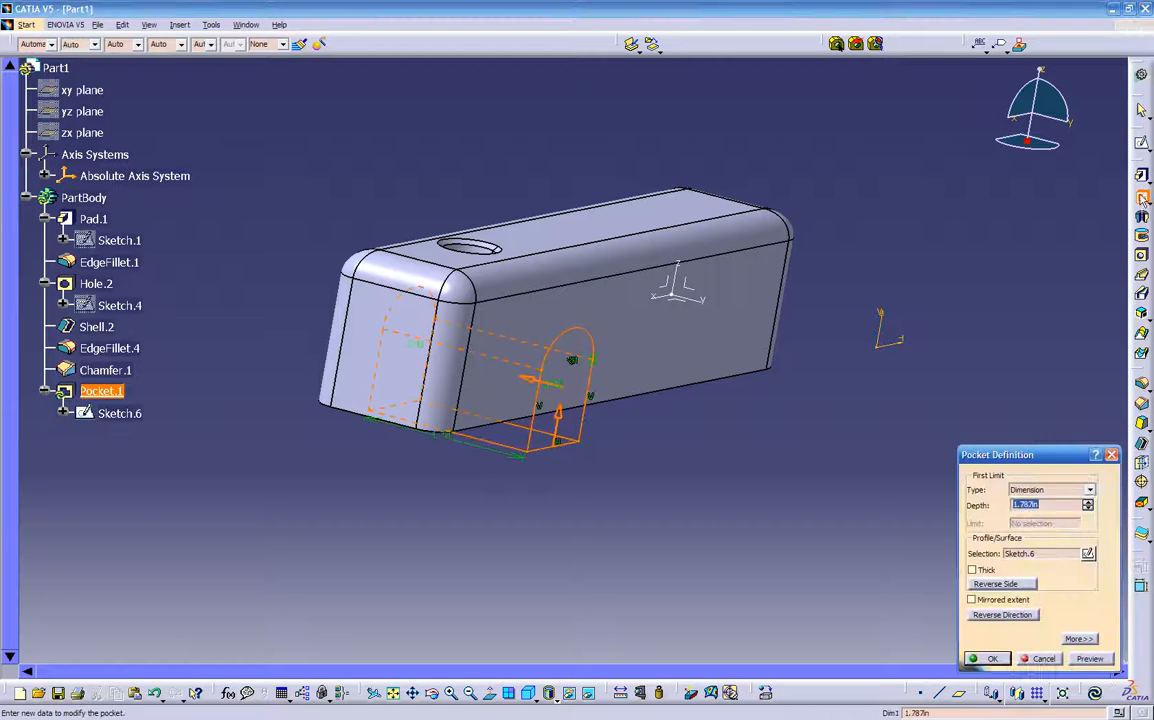
middle_drag(704, 452, 1075, 270)
middle_drag(612, 428, 774, 475)
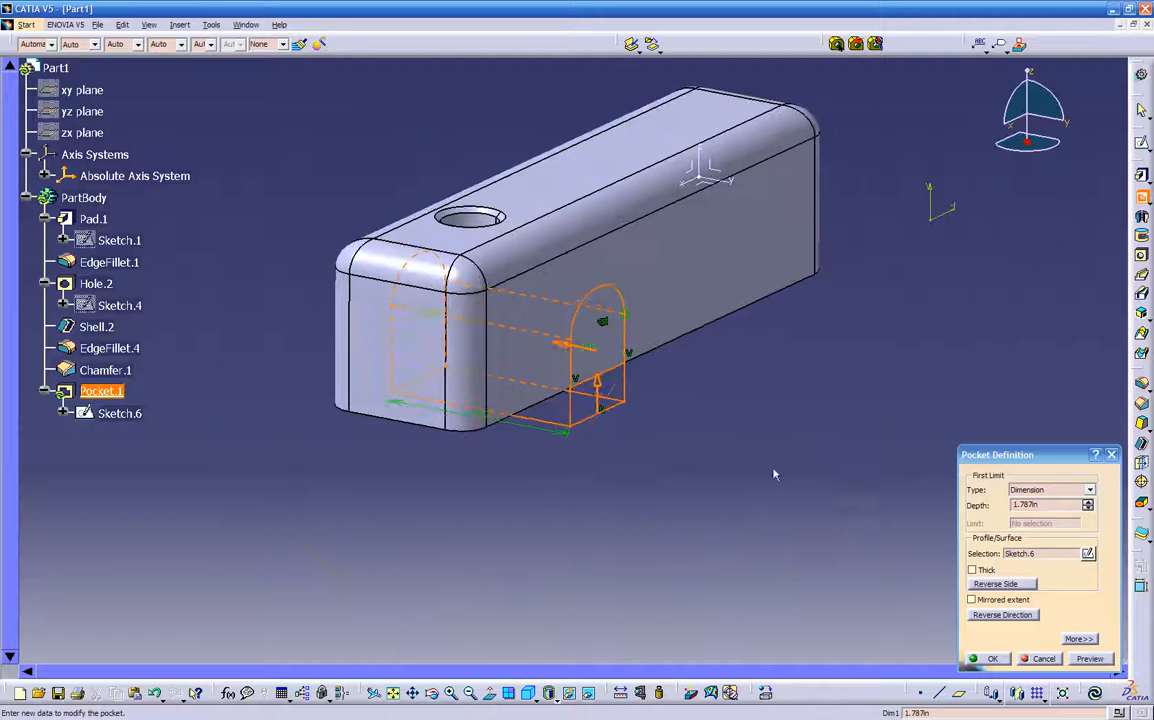
click(1049, 492)
click(1049, 512)
middle_drag(599, 450, 652, 322)
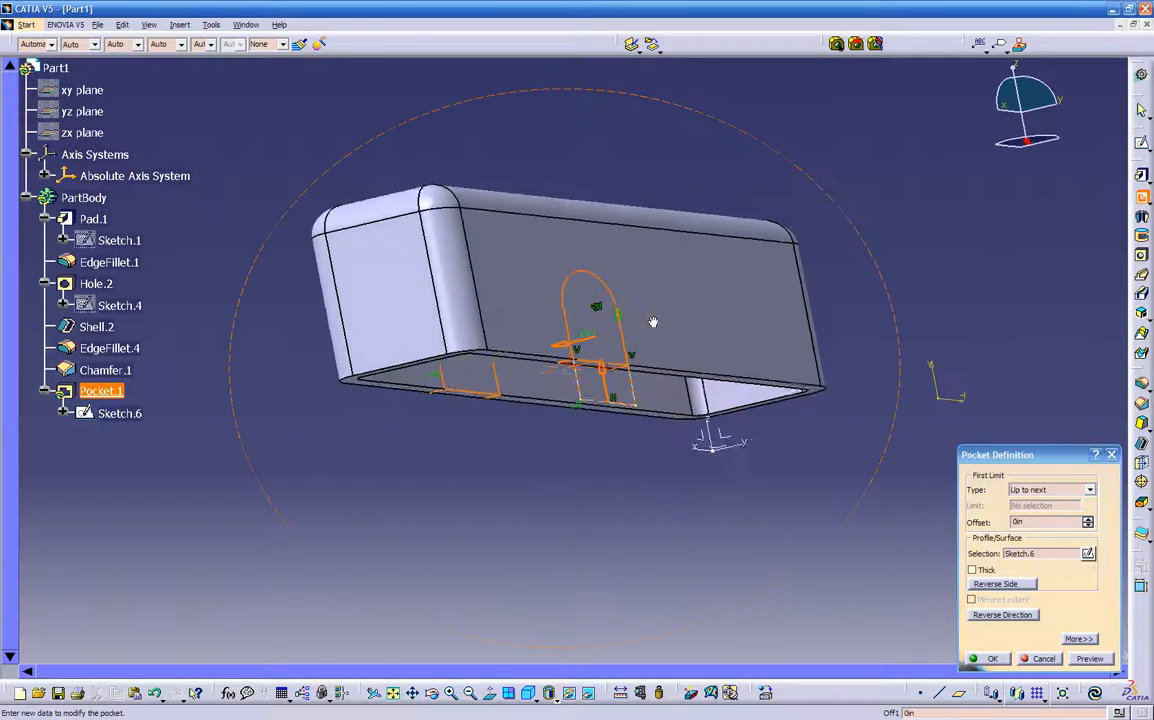
click(1076, 658)
middle_drag(714, 537, 755, 527)
click(993, 659)
middle_drag(700, 476, 507, 543)
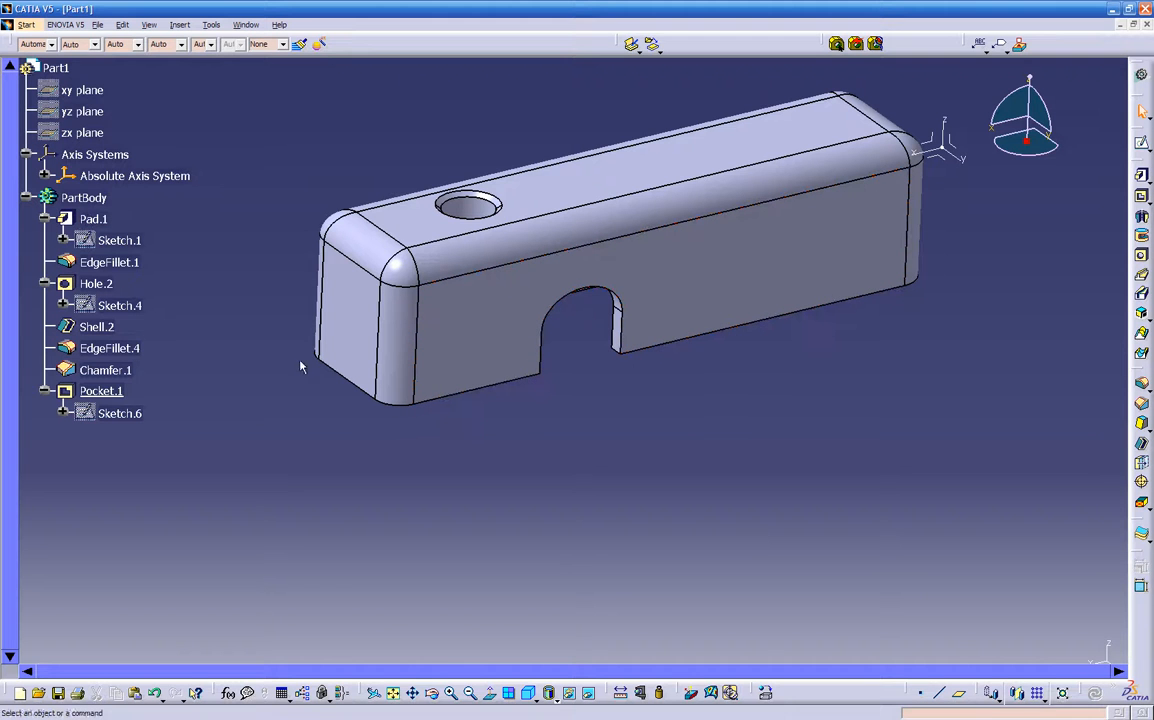
Step: Reopen the pocket's profile sketch and project the block's end face near the hole onto the sketch plane as a construction line
double_click(127, 418)
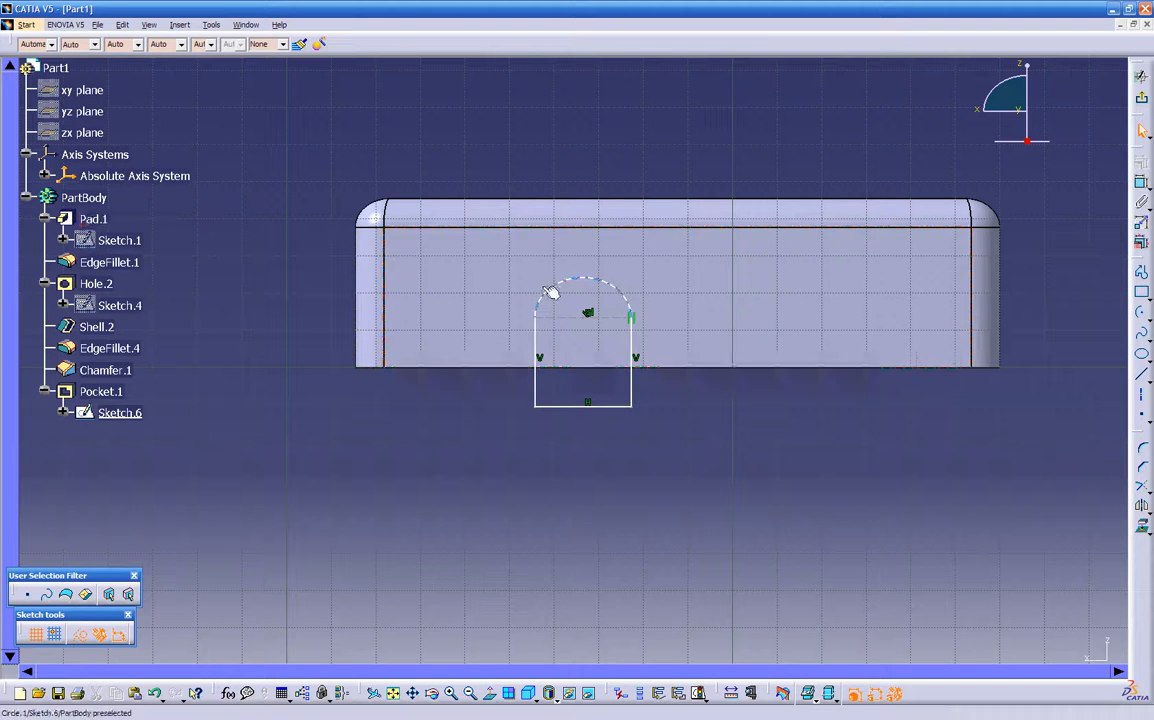
middle_drag(330, 295, 385, 278)
click(383, 276)
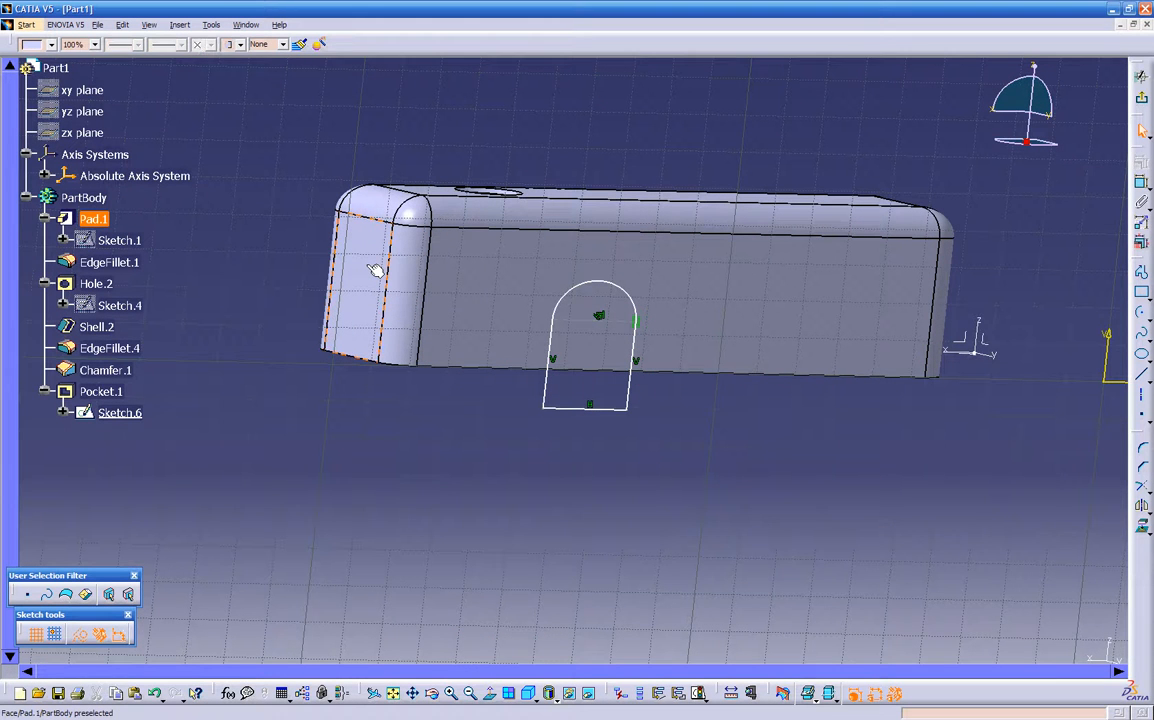
click(367, 440)
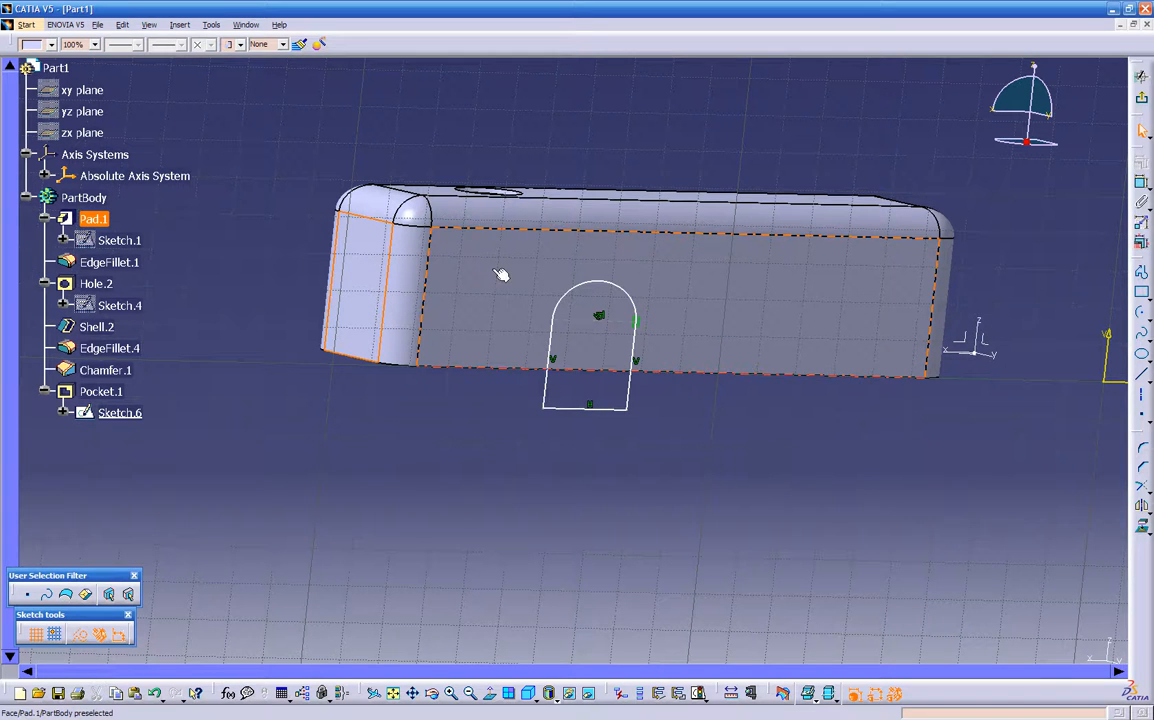
click(1143, 530)
click(407, 400)
middle_drag(407, 400, 695, 419)
mouse_move(549, 358)
middle_down()
mouse_move(353, 443)
mouse_move(330, 208)
middle_up()
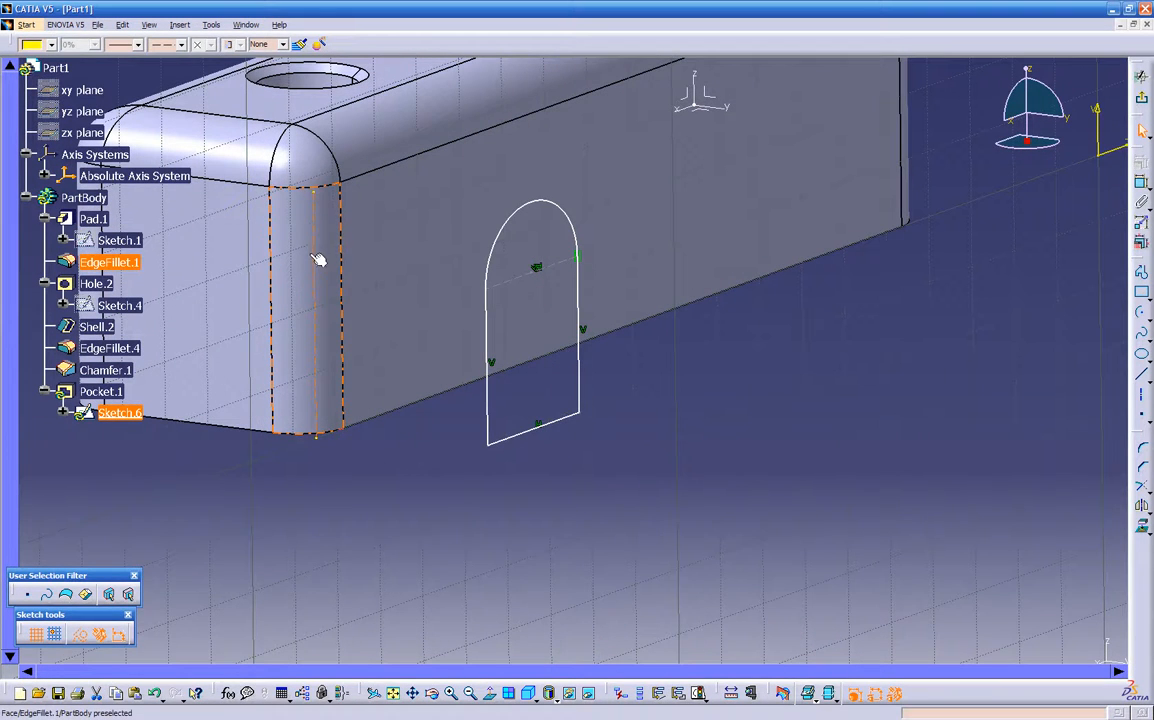
middle_drag(328, 272, 446, 440)
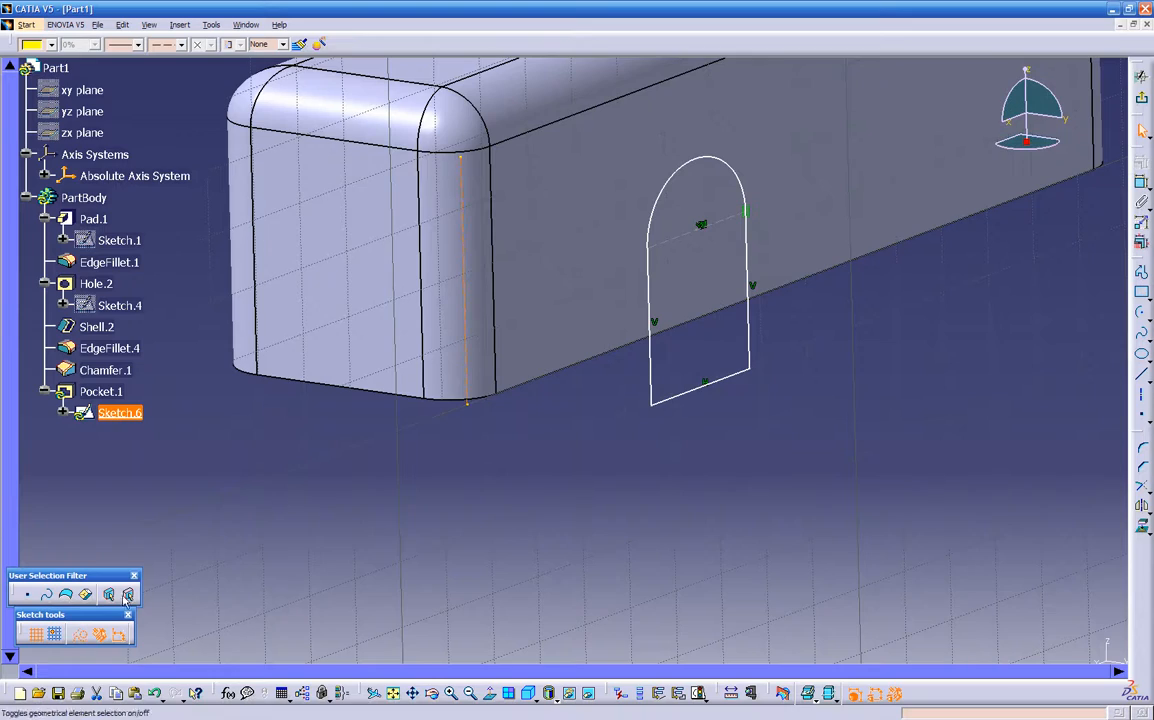
Step: Project the block's end face farthest from the hole onto the pocket sketch plane as a construction line
middle_drag(356, 450, 873, 417)
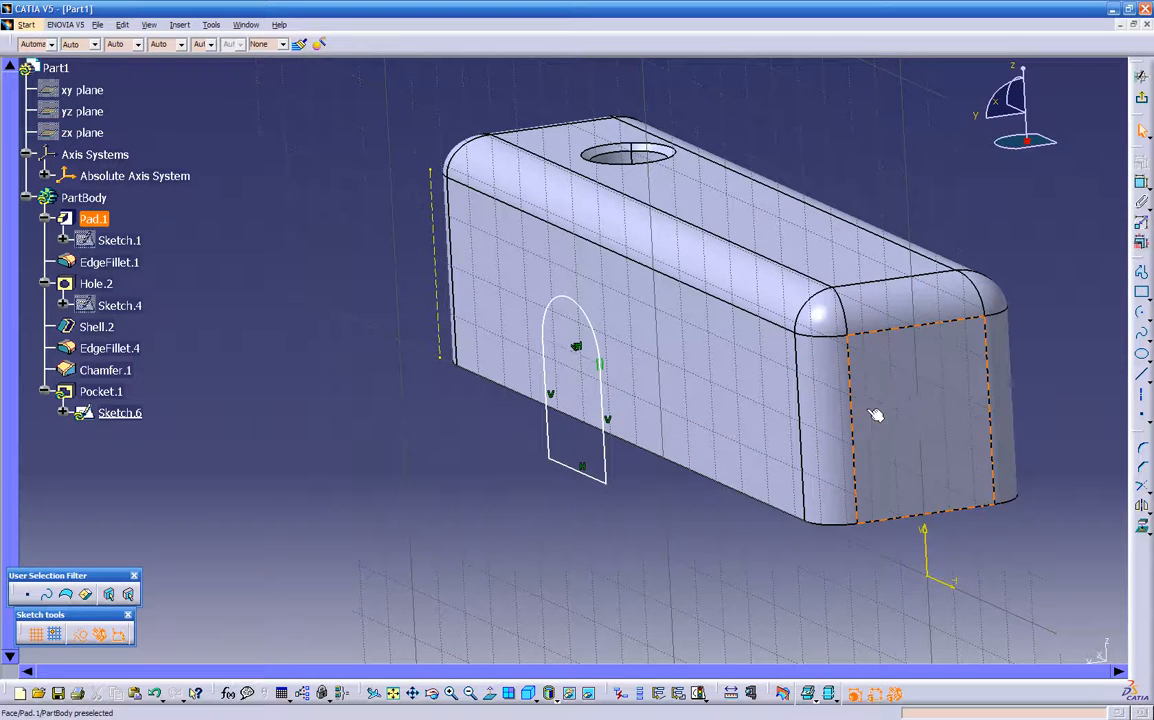
click(884, 409)
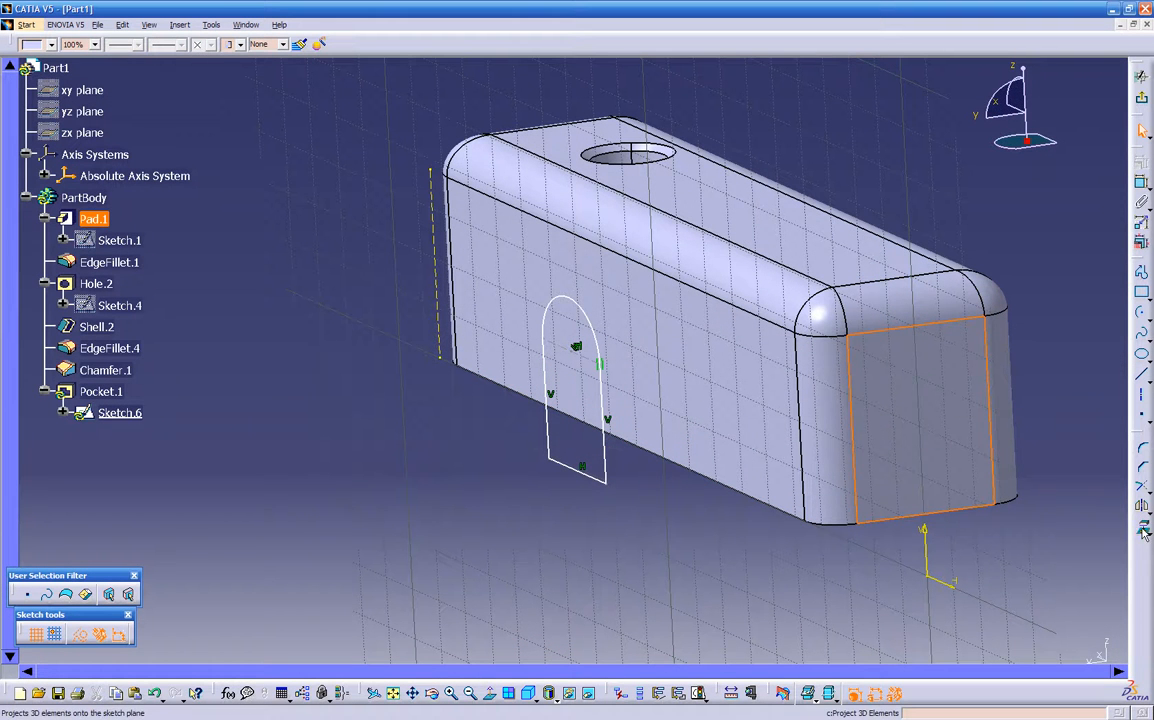
click(1143, 531)
mouse_move(744, 556)
middle_down()
mouse_move(592, 477)
mouse_move(675, 425)
mouse_move(745, 422)
mouse_move(742, 456)
mouse_move(657, 430)
mouse_move(762, 415)
middle_up()
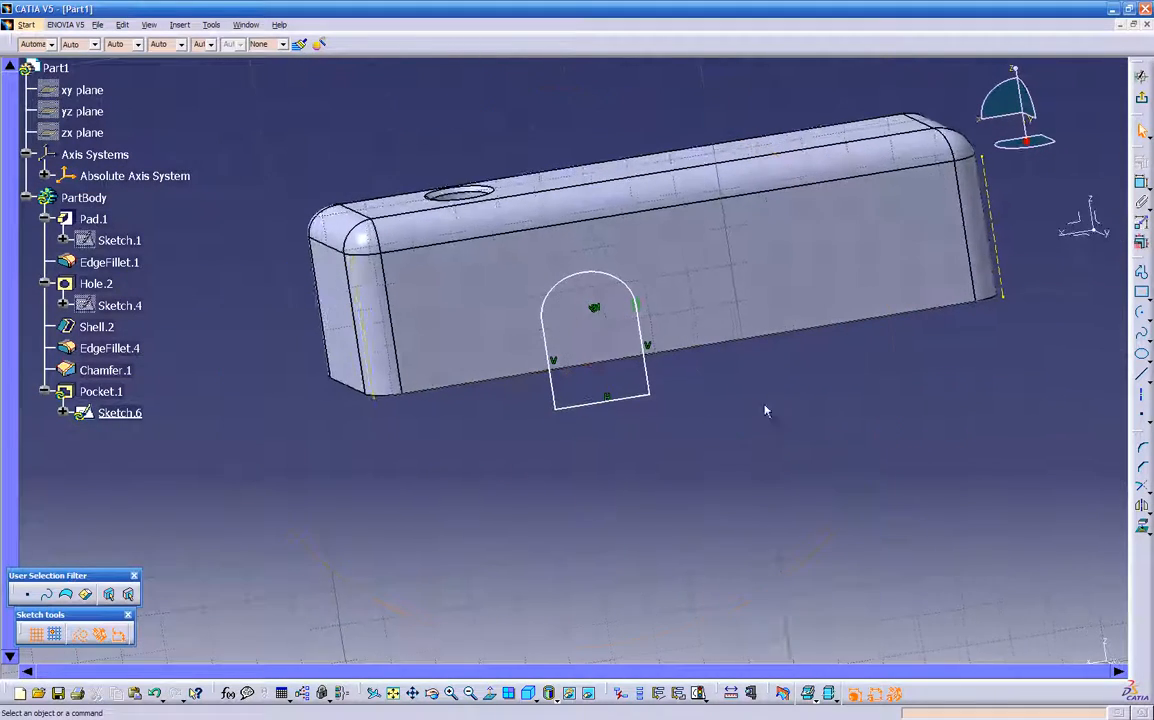
Step: Sketch a horizontal construction line between the two projected end lines and place a point at its midpoint
click(1139, 378)
click(1001, 220)
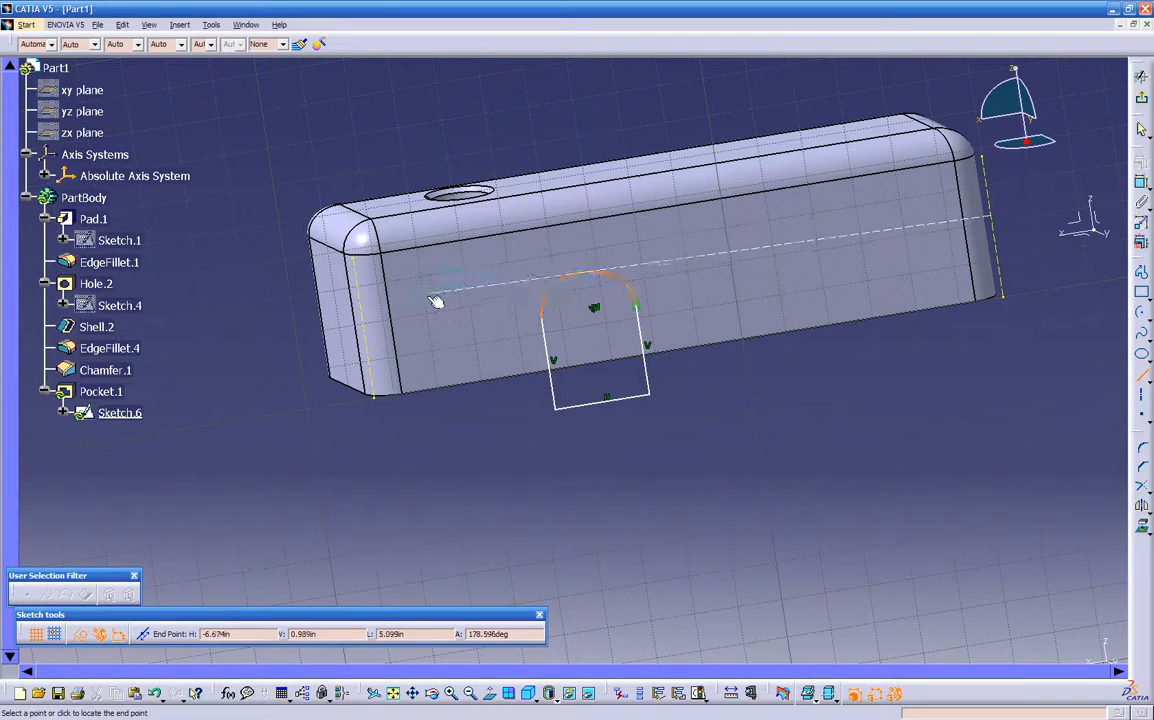
click(367, 313)
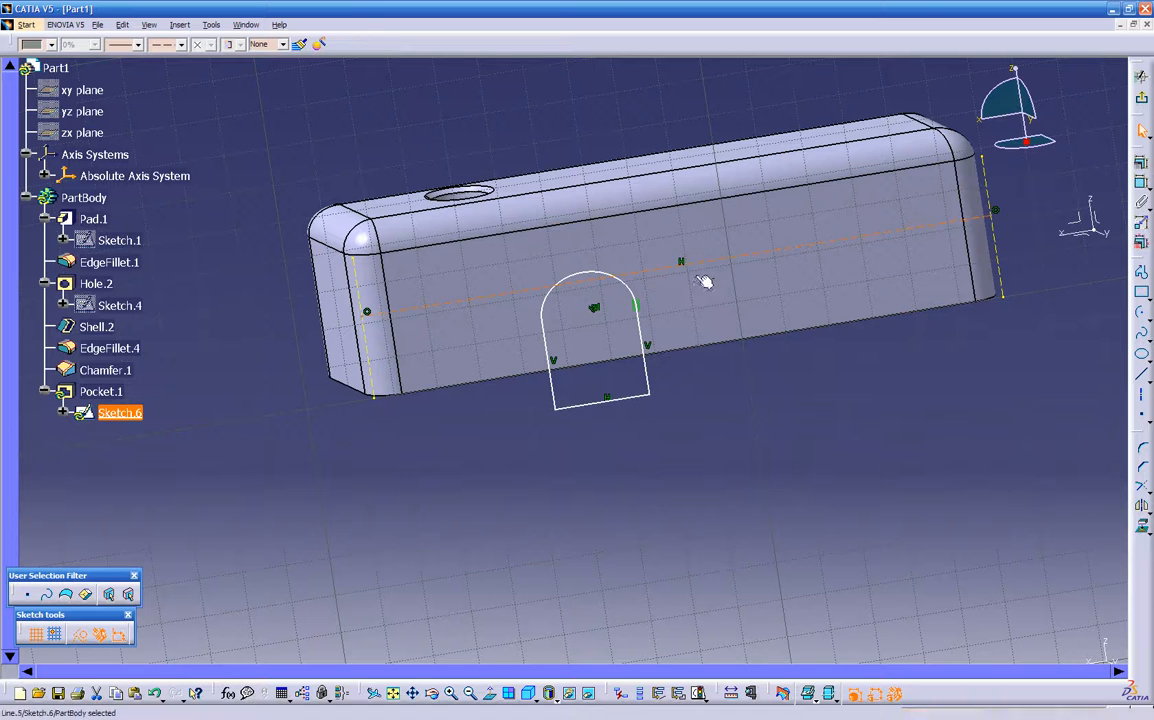
click(694, 272)
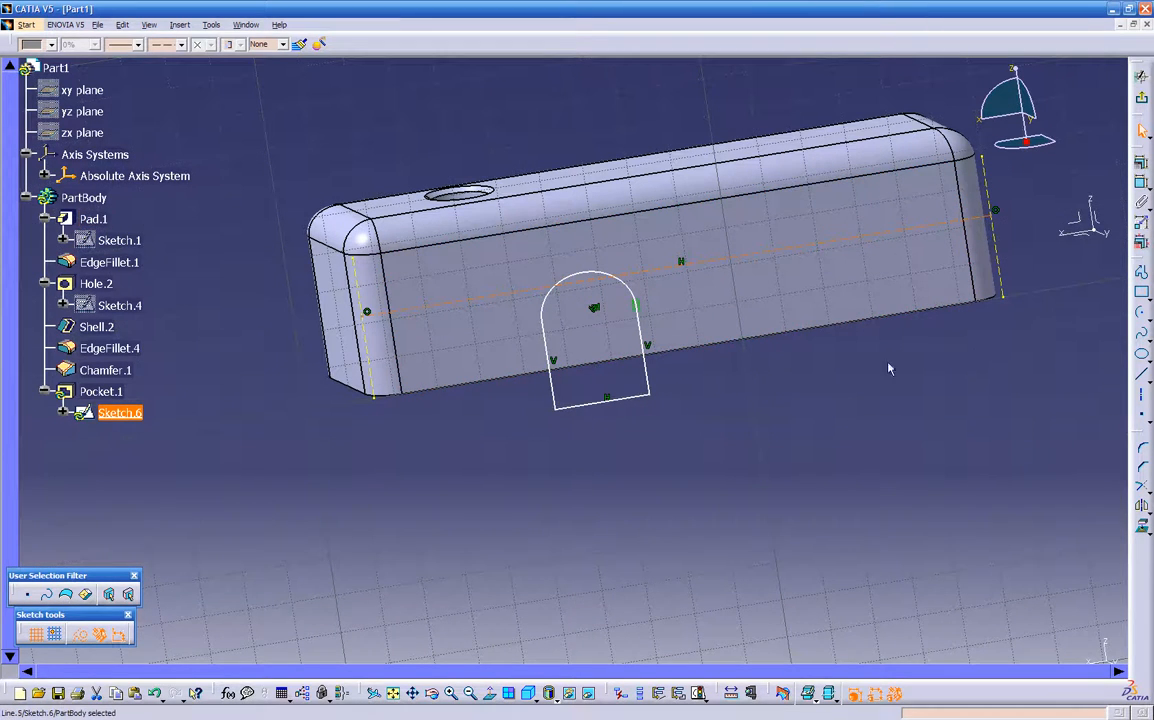
click(1144, 418)
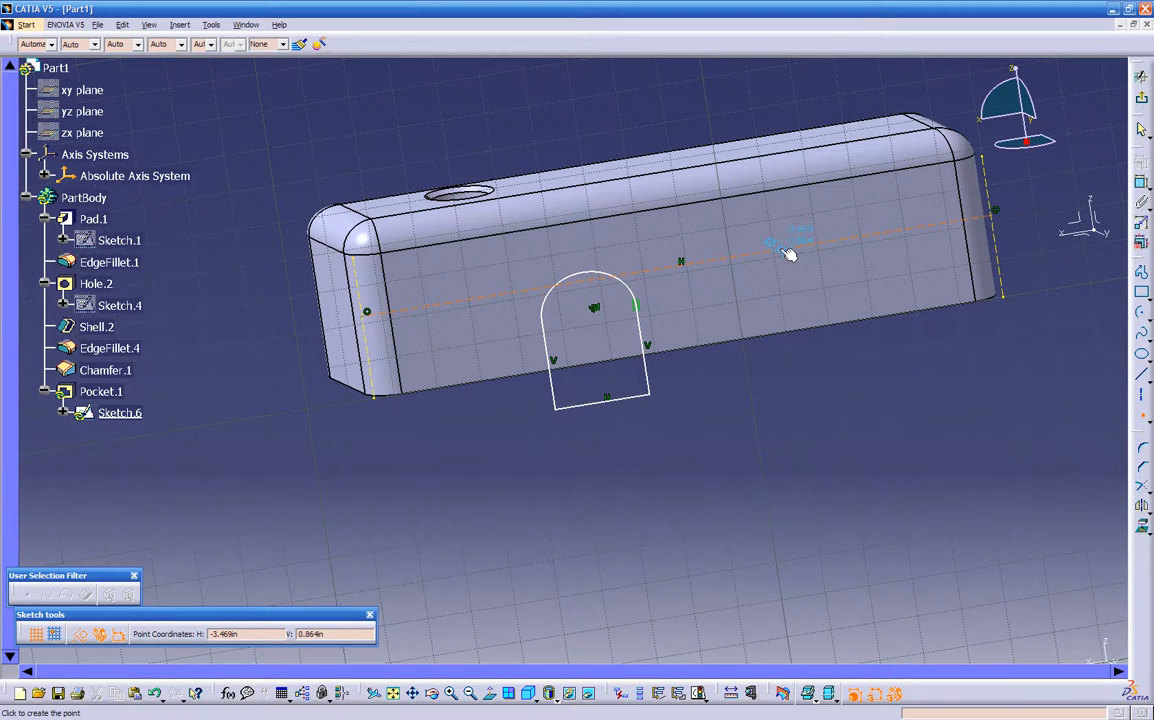
click(681, 262)
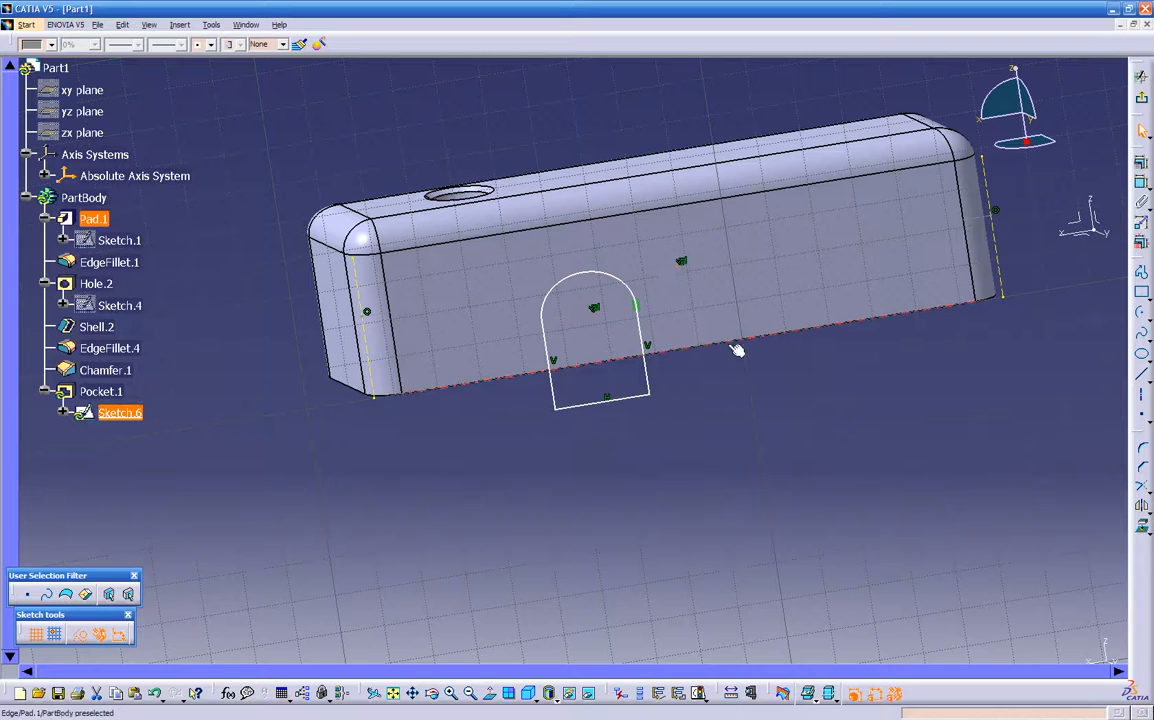
Step: Constrain the arch's arc centre to be coincident with the midpoint on the horizontal construction line
mouse_move(730, 393)
ctrl+middle_down()
mouse_move(775, 303)
mouse_move(688, 432)
ctrl+middle_up()
ctrl+middle_drag(760, 423, 706, 451)
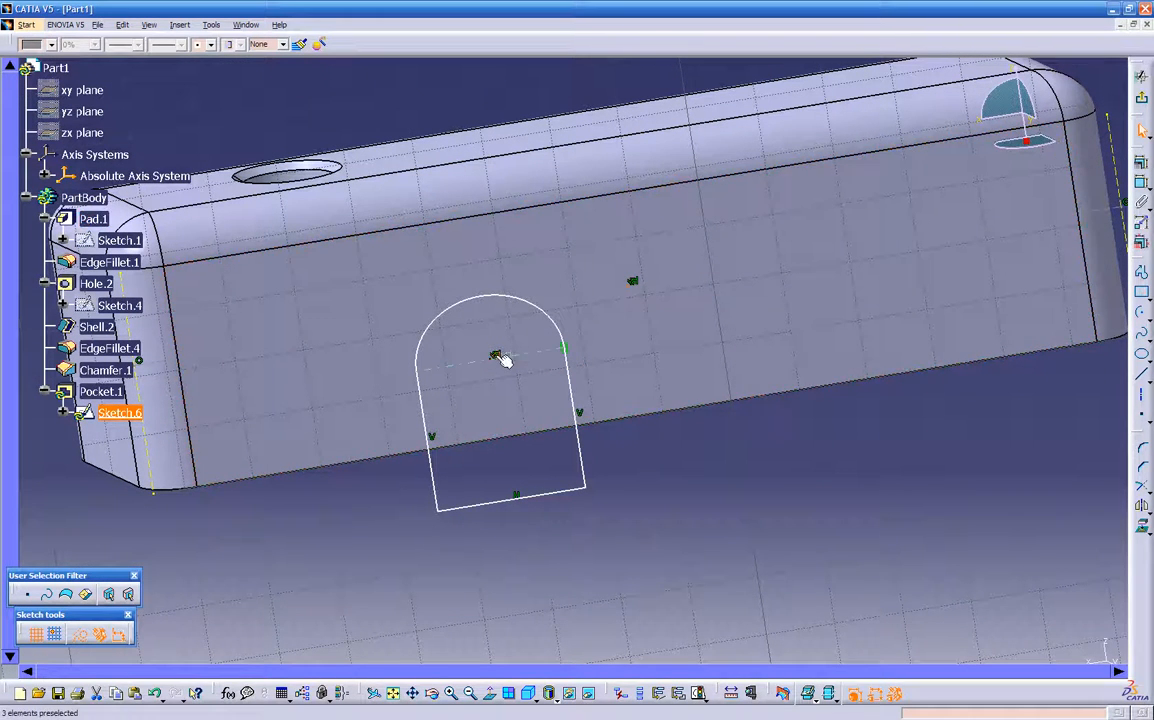
click(1142, 184)
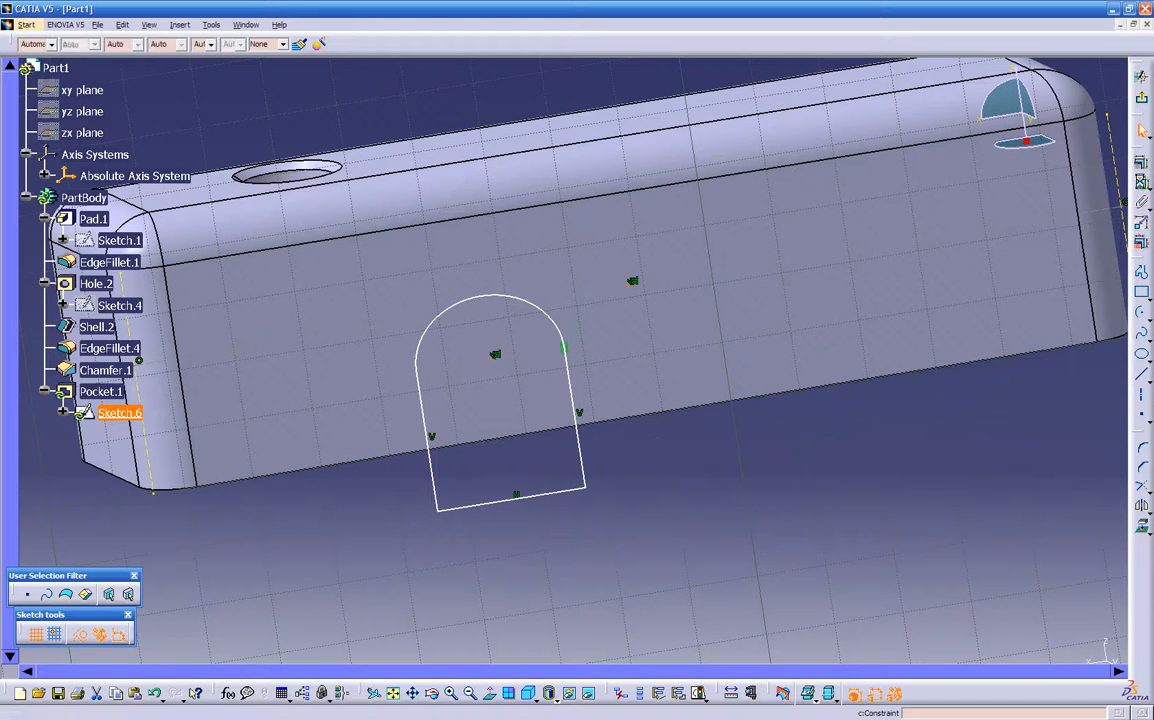
right_click(698, 476)
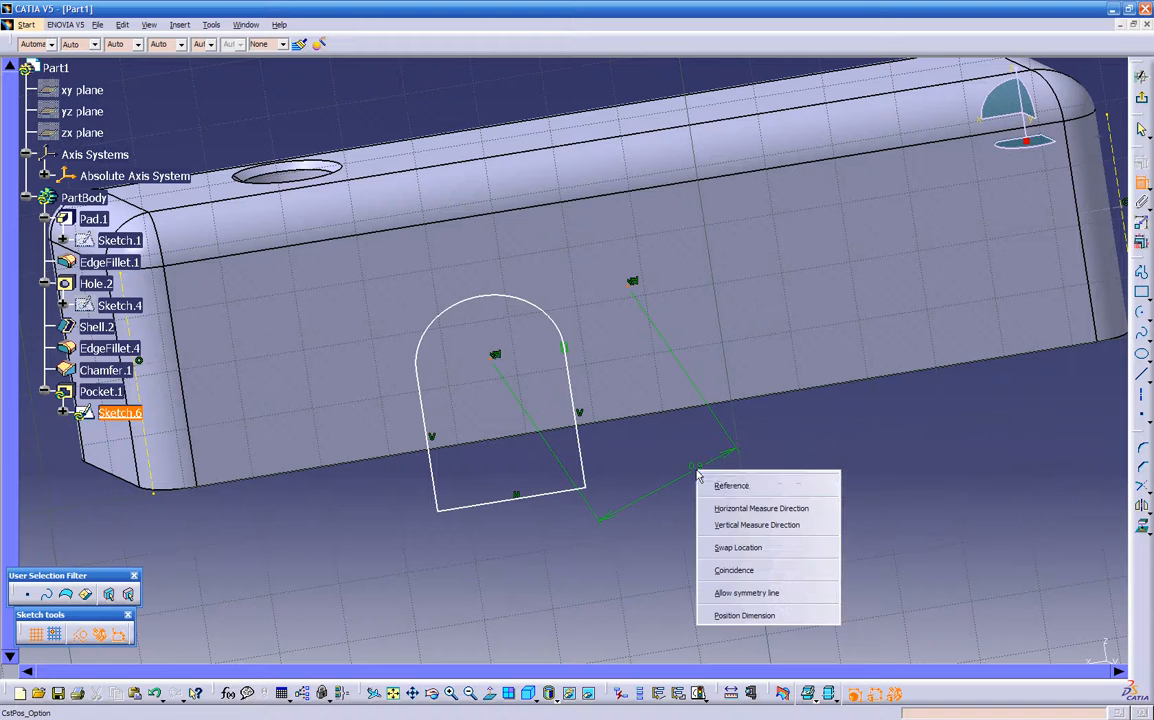
click(741, 571)
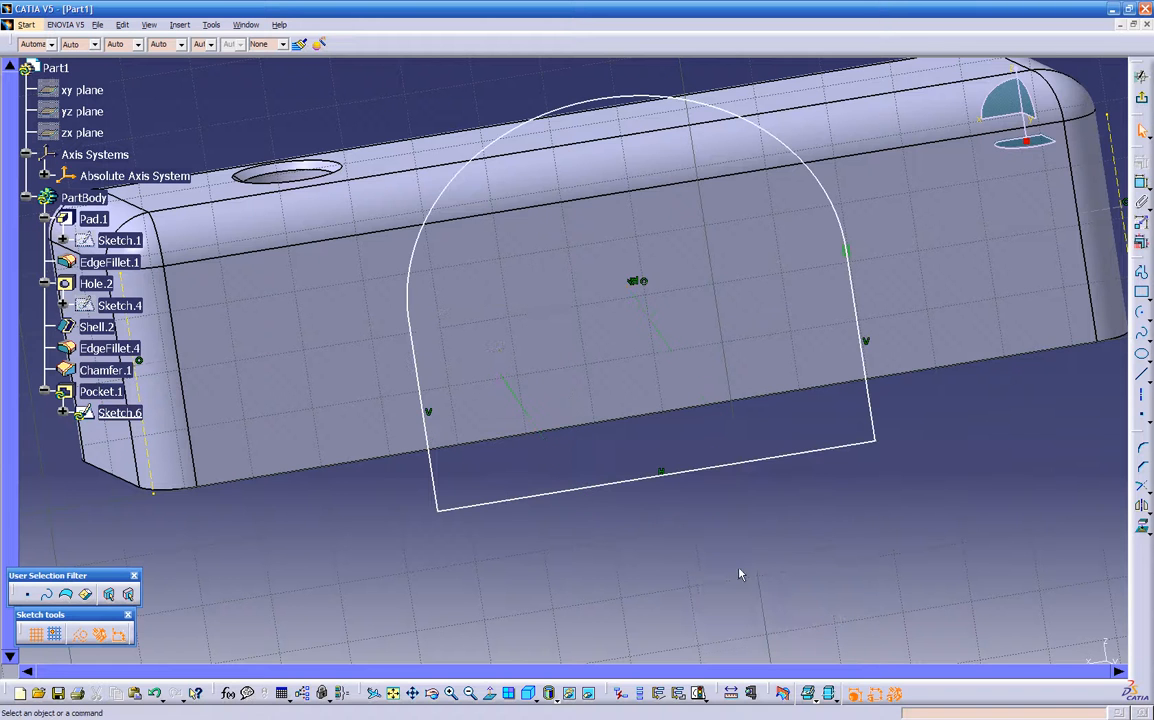
Step: Dimension the distance between the arch's two vertical sides and set it to 0.5 in
mouse_move(724, 554)
middle_down()
mouse_move(683, 495)
mouse_move(649, 541)
mouse_move(634, 496)
mouse_move(556, 466)
mouse_move(497, 515)
mouse_move(456, 495)
mouse_move(613, 476)
mouse_move(683, 541)
mouse_move(729, 458)
middle_up()
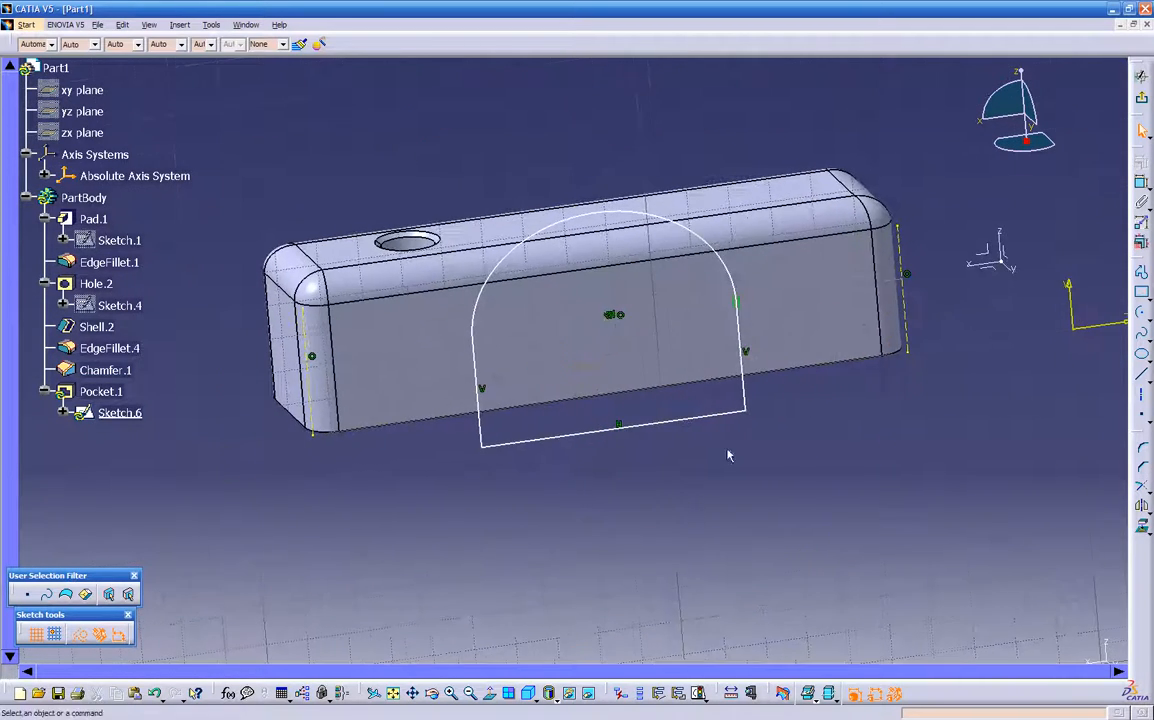
click(748, 381)
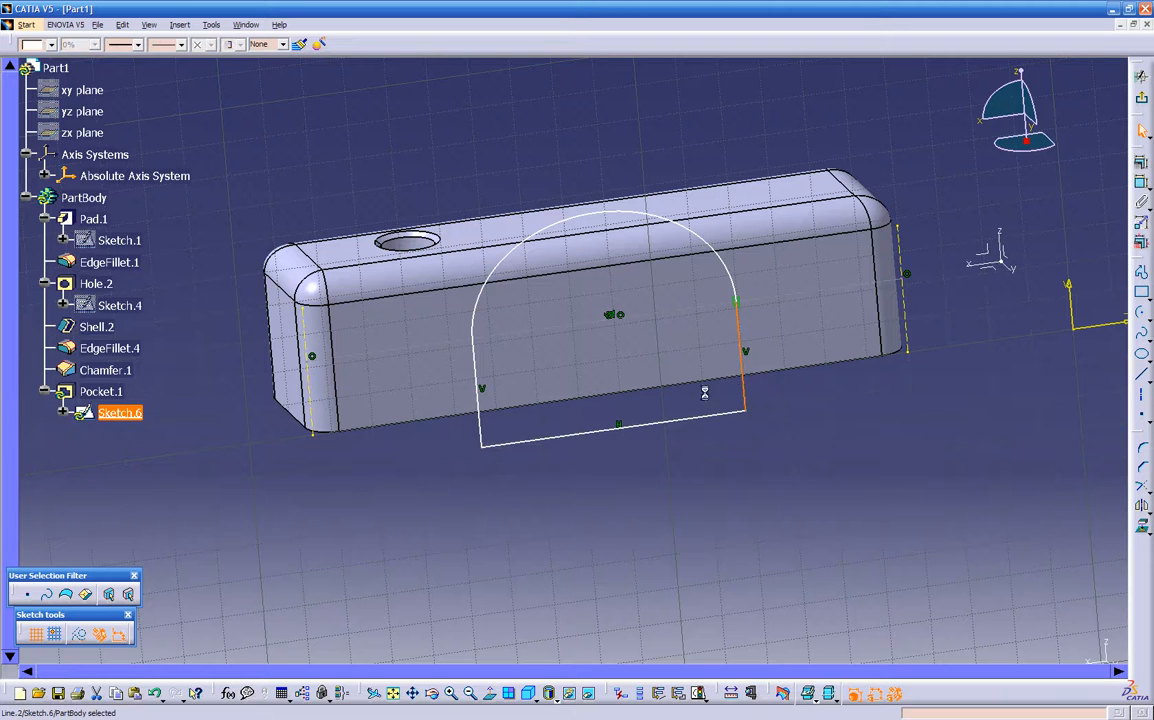
ctrl+click(481, 427)
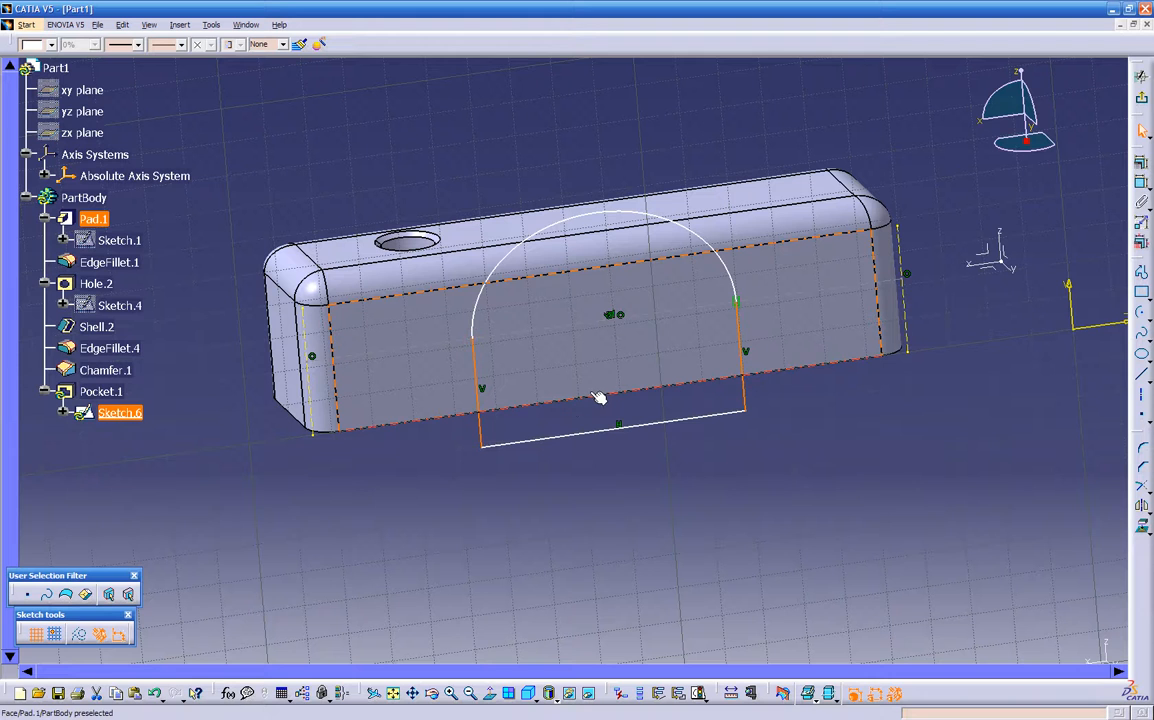
click(564, 474)
click(488, 434)
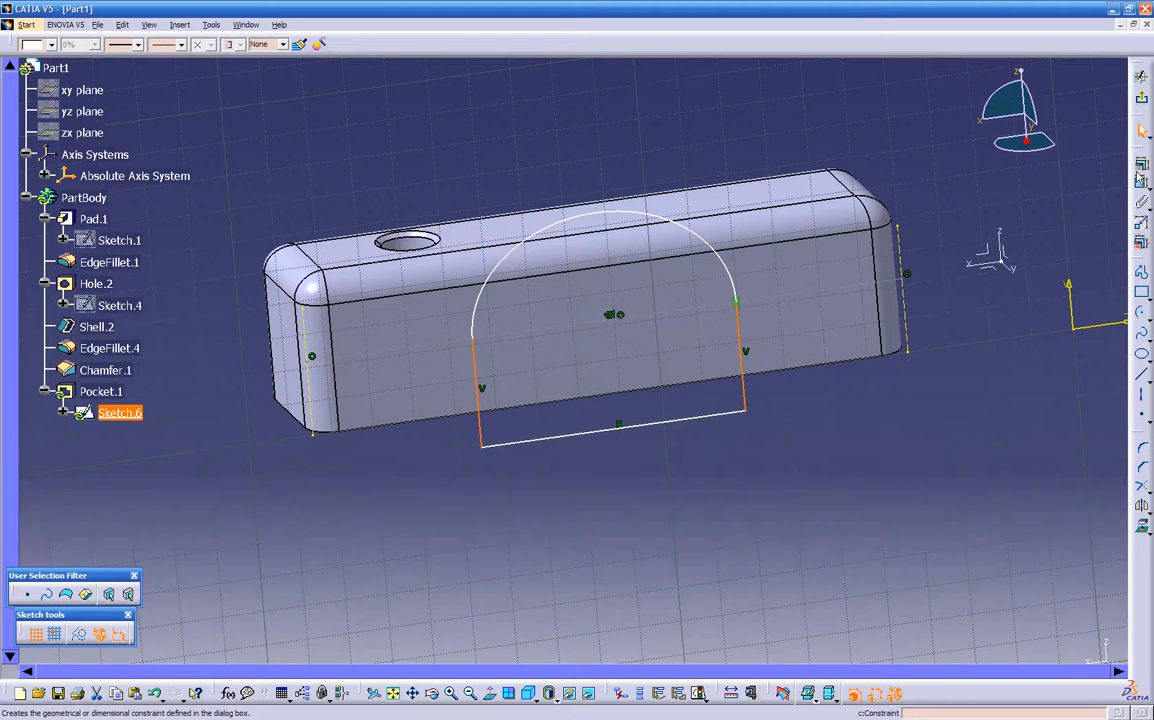
click(1141, 182)
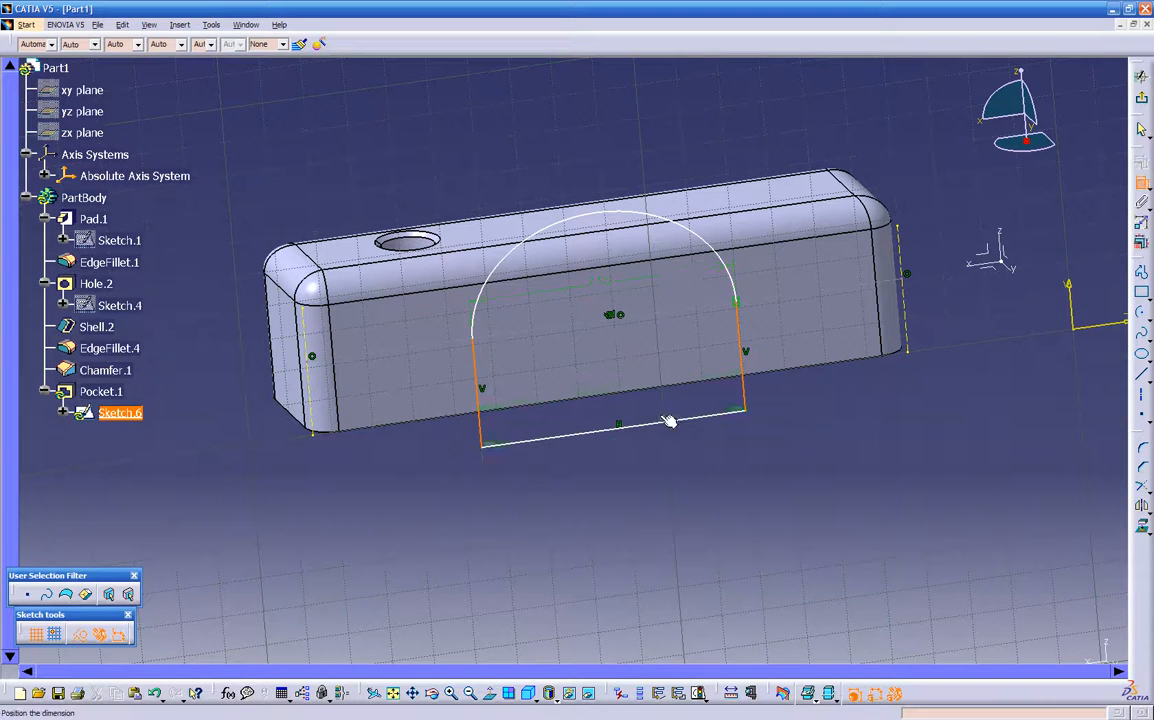
click(633, 456)
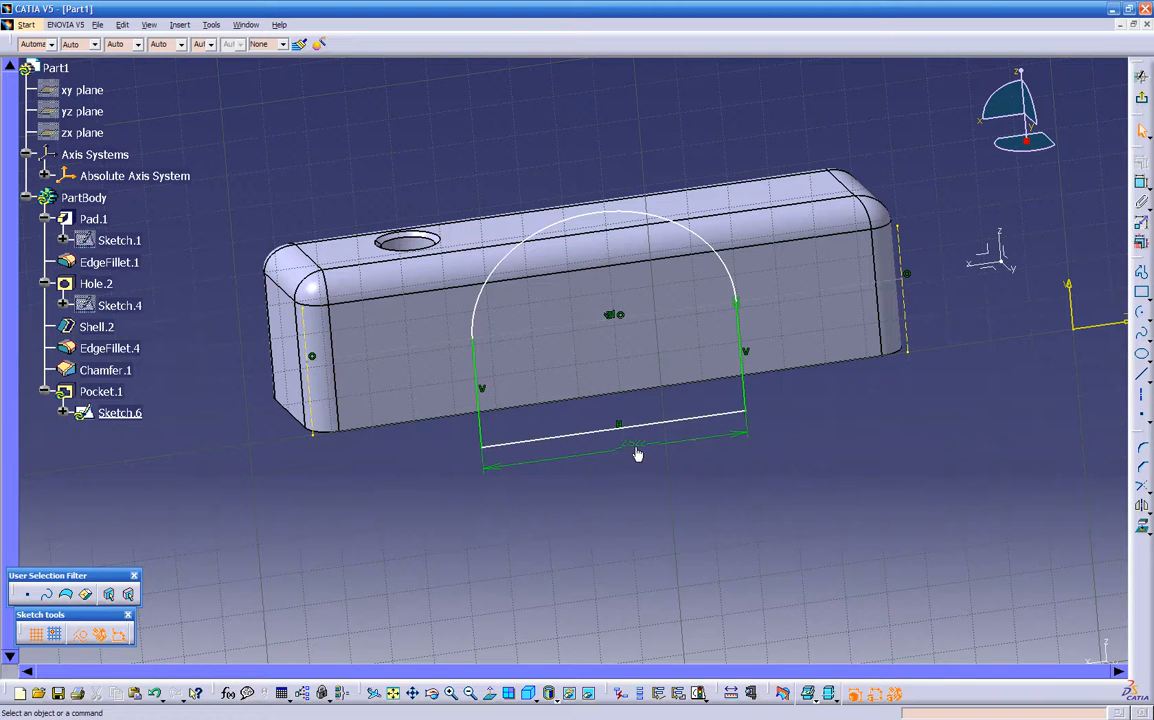
double_click(634, 446)
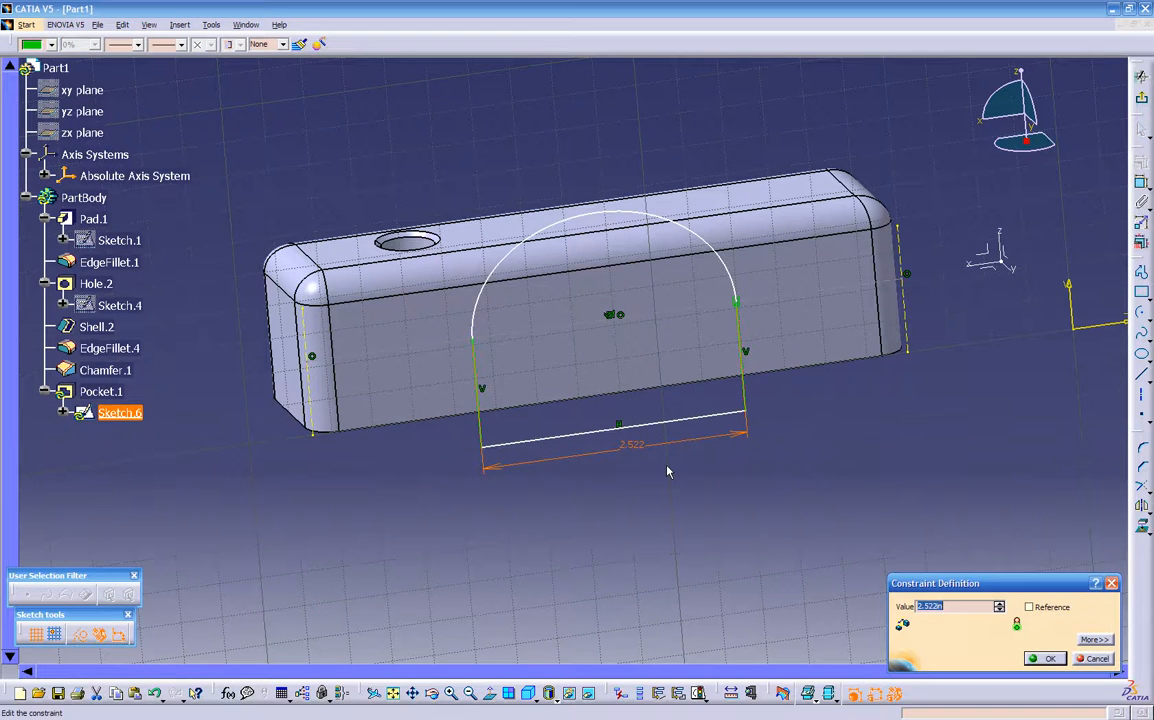
text(.5)
key(Return)
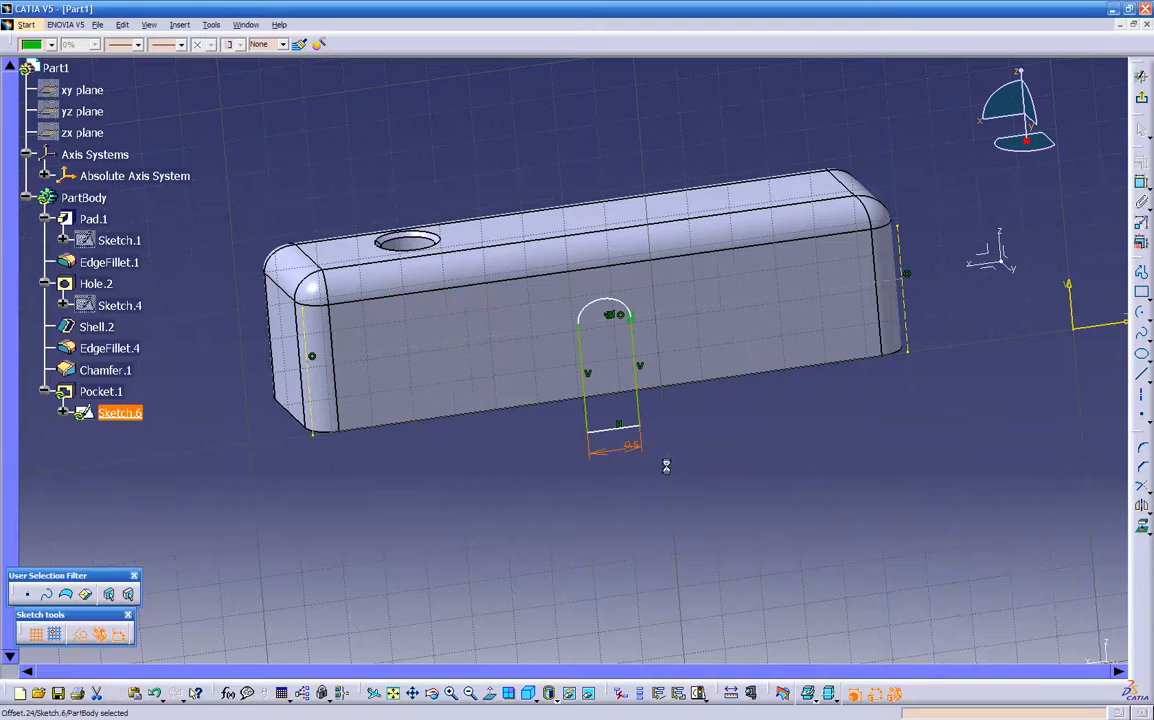
click(677, 471)
Step: Move the horizontal construction line freely to test whether the arch follows its height
middle_drag(678, 471, 607, 483)
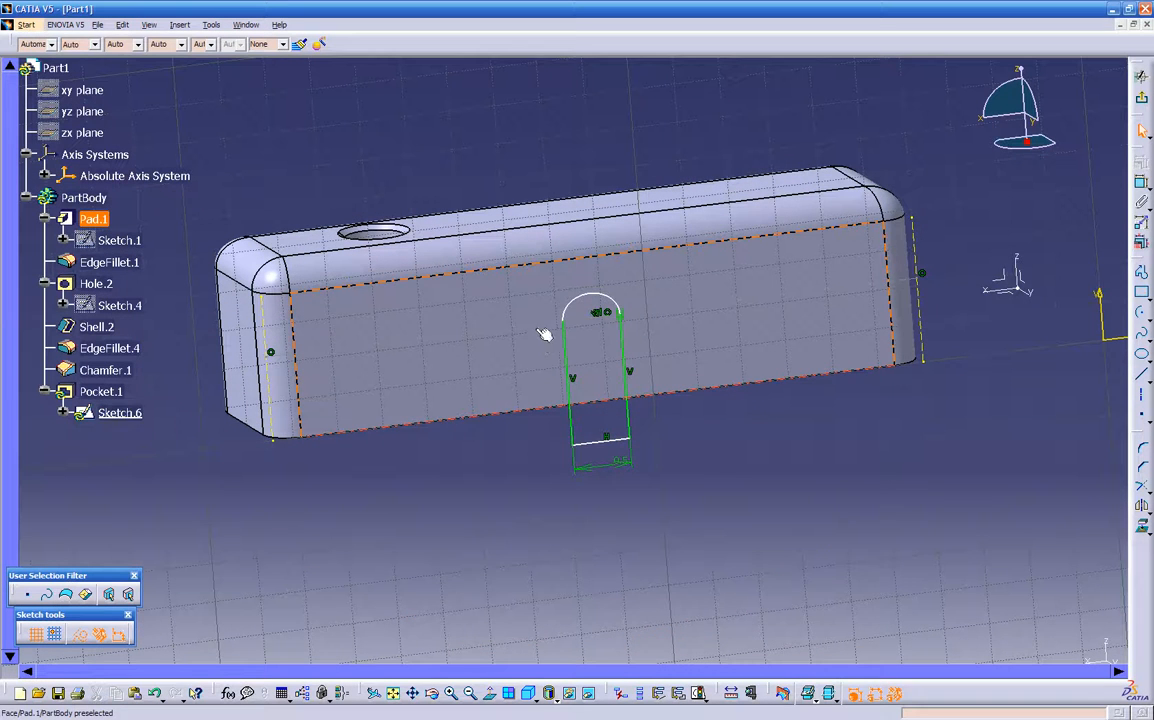
mouse_move(538, 321)
mouse_down()
mouse_move(539, 290)
mouse_move(549, 371)
mouse_move(546, 289)
mouse_move(536, 368)
mouse_move(538, 314)
mouse_move(270, 336)
mouse_up()
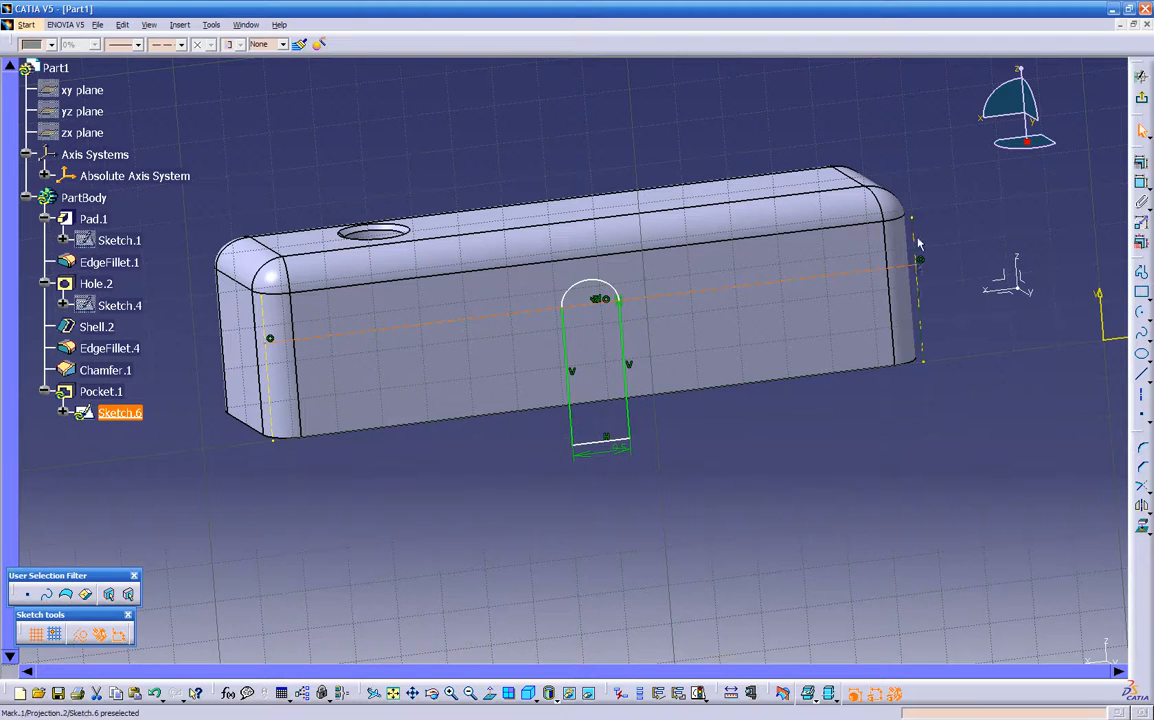
mouse_move(755, 458)
middle_down()
mouse_move(631, 474)
mouse_move(513, 515)
mouse_move(644, 492)
mouse_move(588, 381)
middle_up()
mouse_move(536, 298)
mouse_down()
mouse_move(515, 362)
mouse_move(533, 294)
mouse_move(525, 343)
mouse_move(520, 303)
mouse_up()
middle_drag(655, 475, 680, 392)
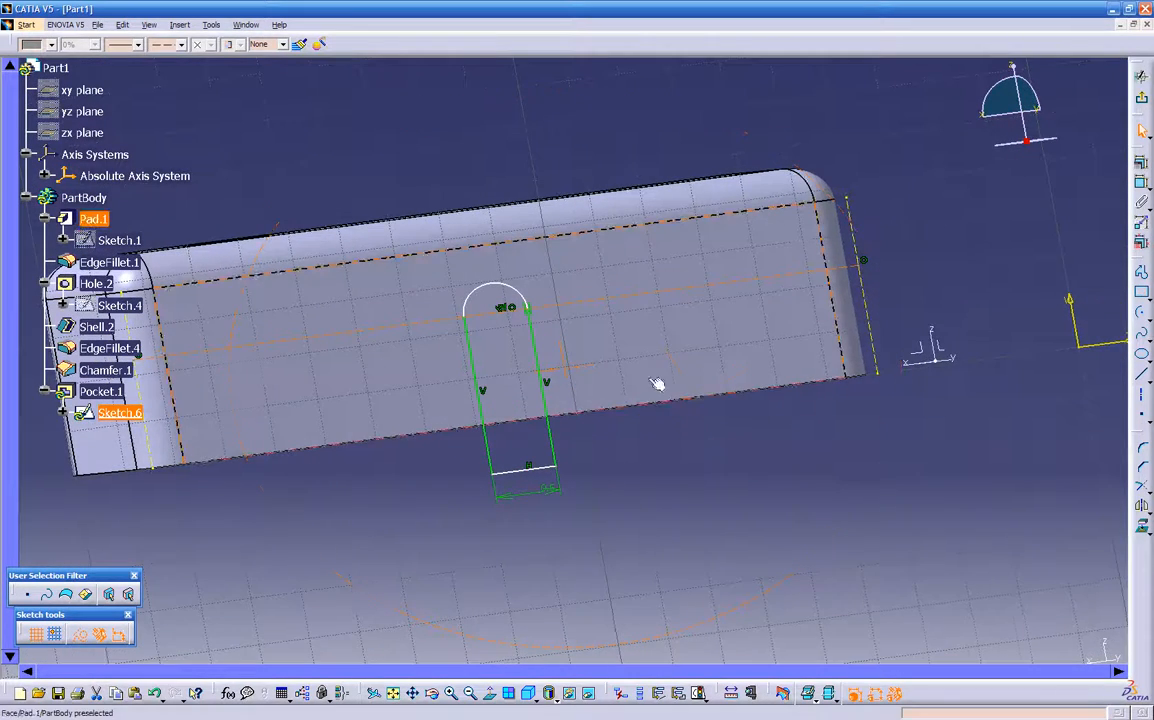
middle_drag(665, 479, 740, 300)
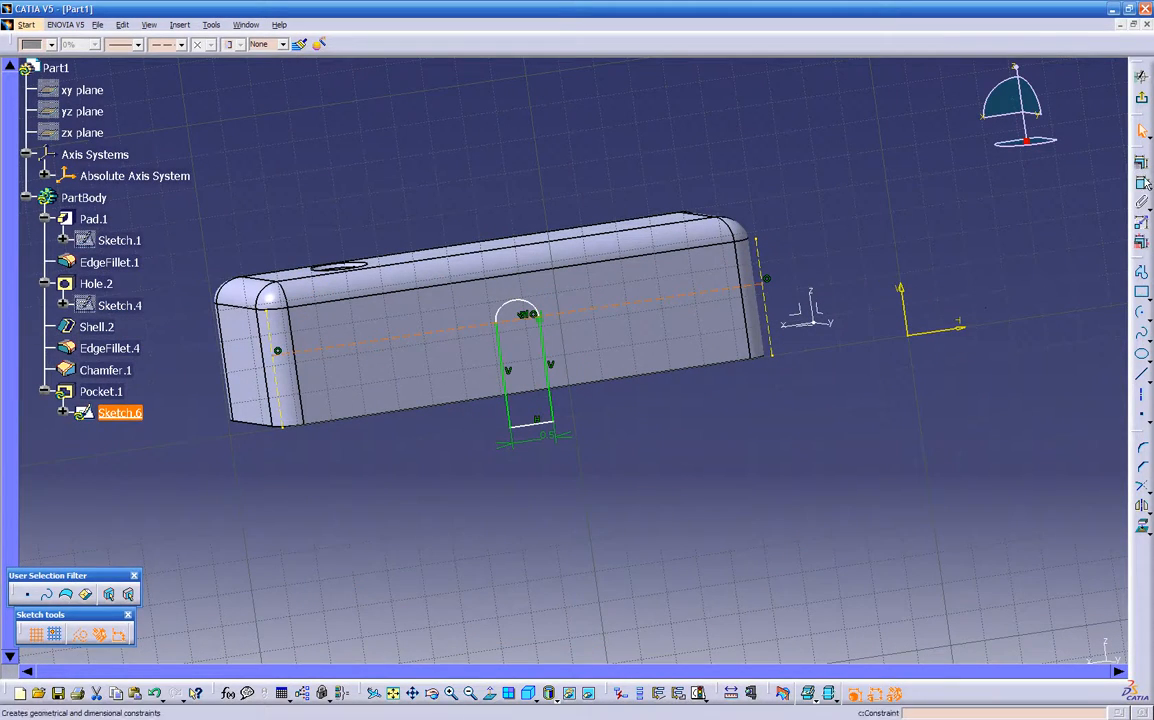
Step: Dimension the construction line's height above the horizontal sketch axis and set it to 0.8 in
click(1141, 185)
click(940, 331)
click(933, 334)
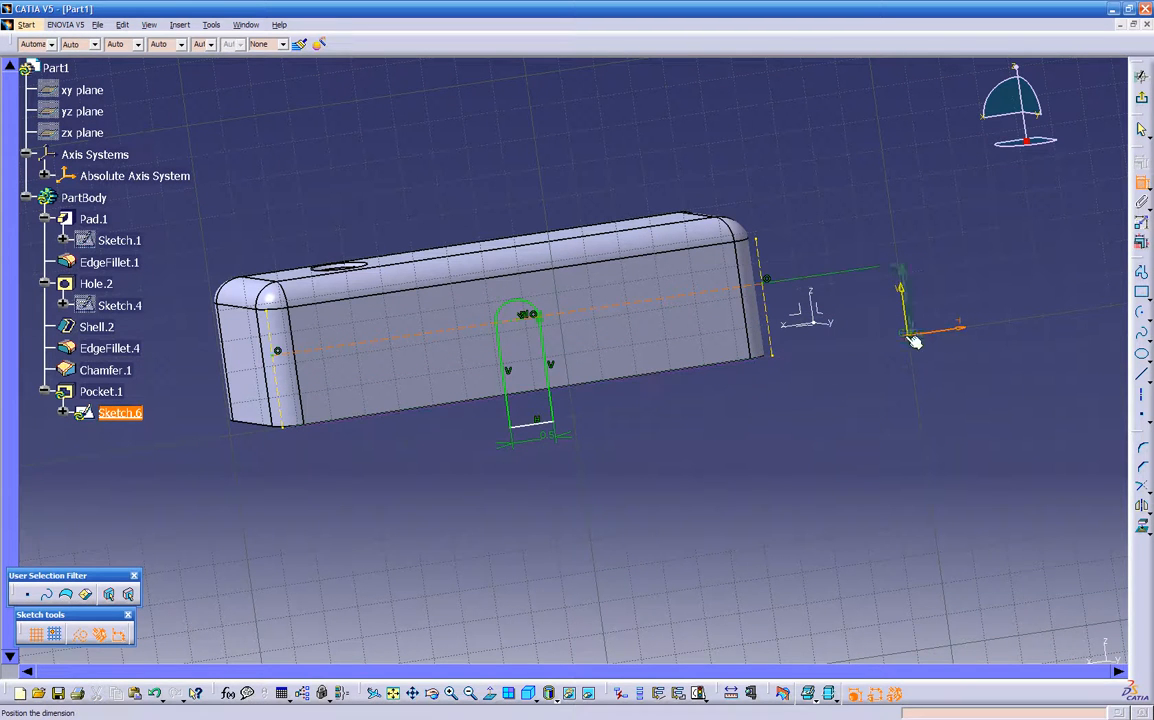
double_click(865, 396)
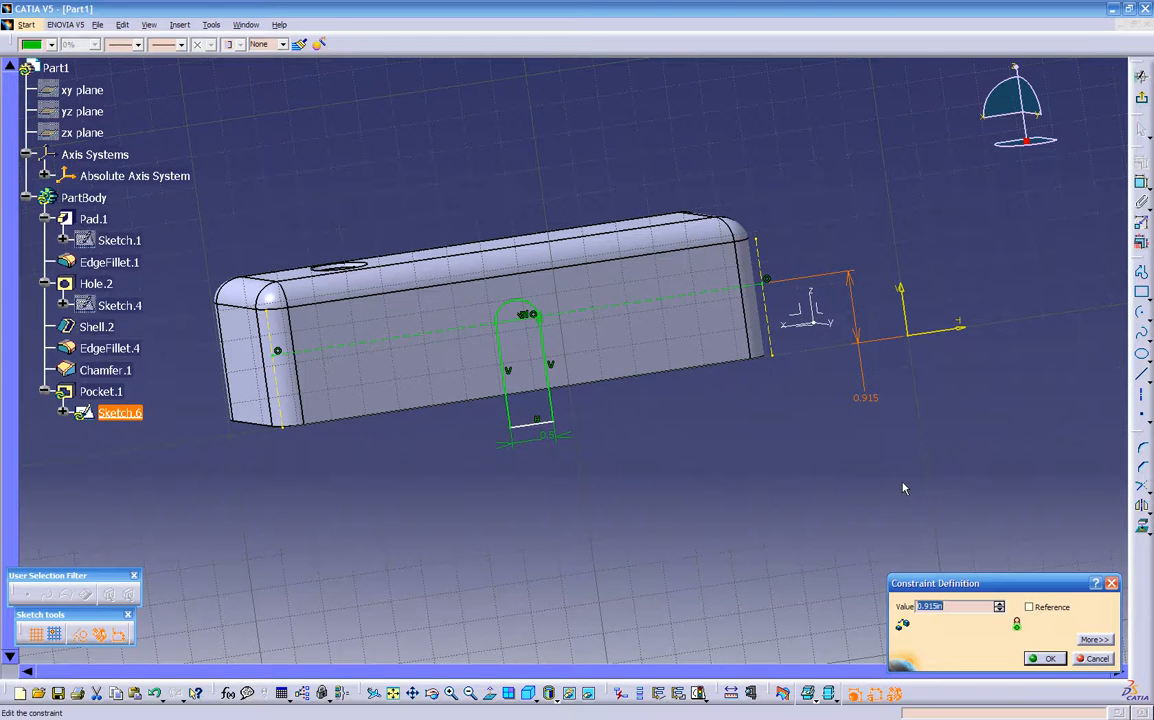
key(Return)
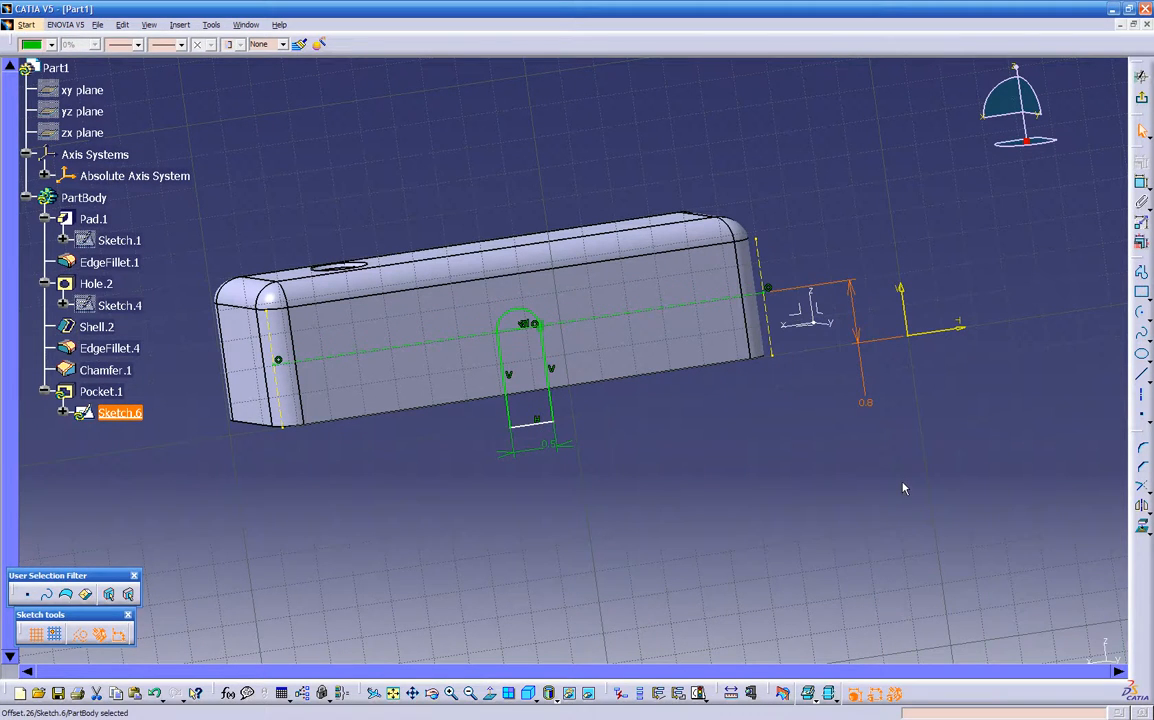
click(731, 424)
Step: Exit the pocket's profile sketch and inspect the updated arch-shaped cutout in the block's side
middle_drag(698, 417, 672, 419)
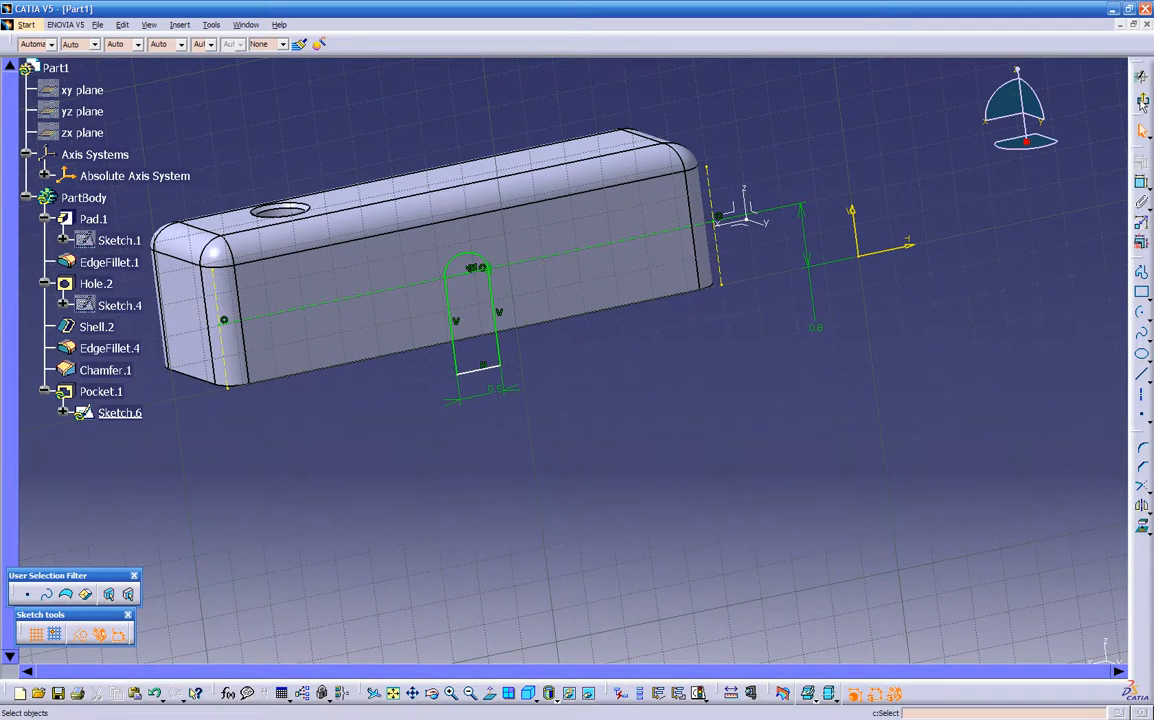
click(1140, 76)
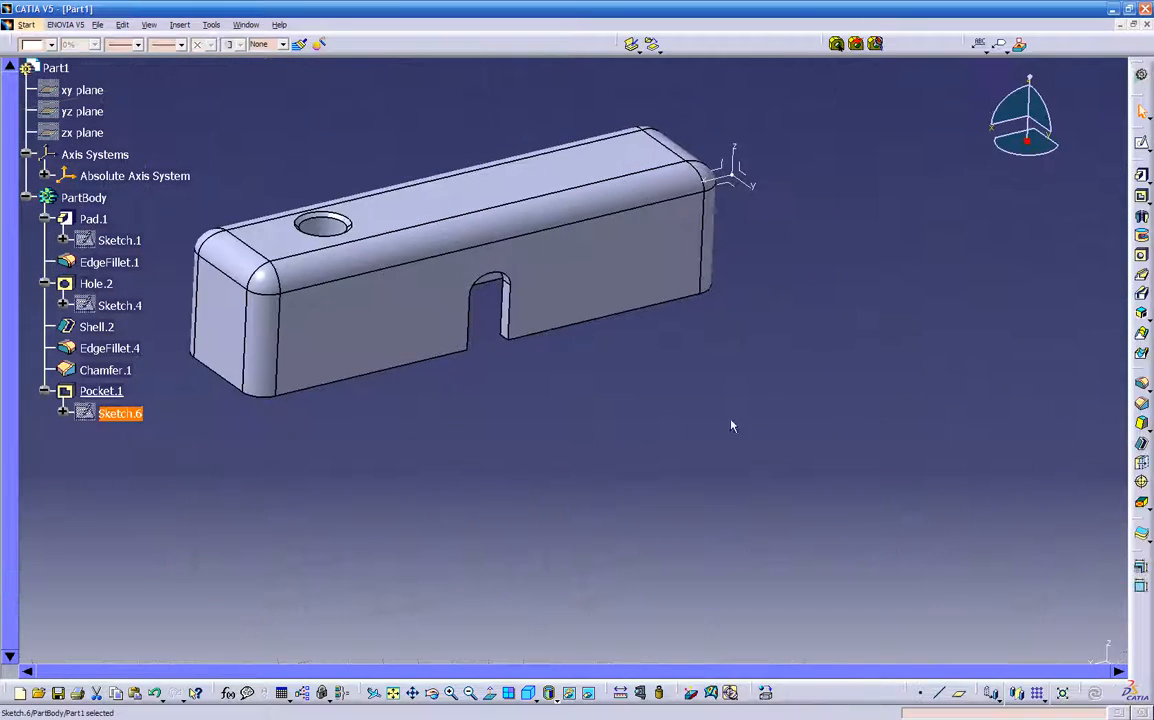
middle_drag(508, 403, 572, 462)
middle_drag(697, 406, 643, 407)
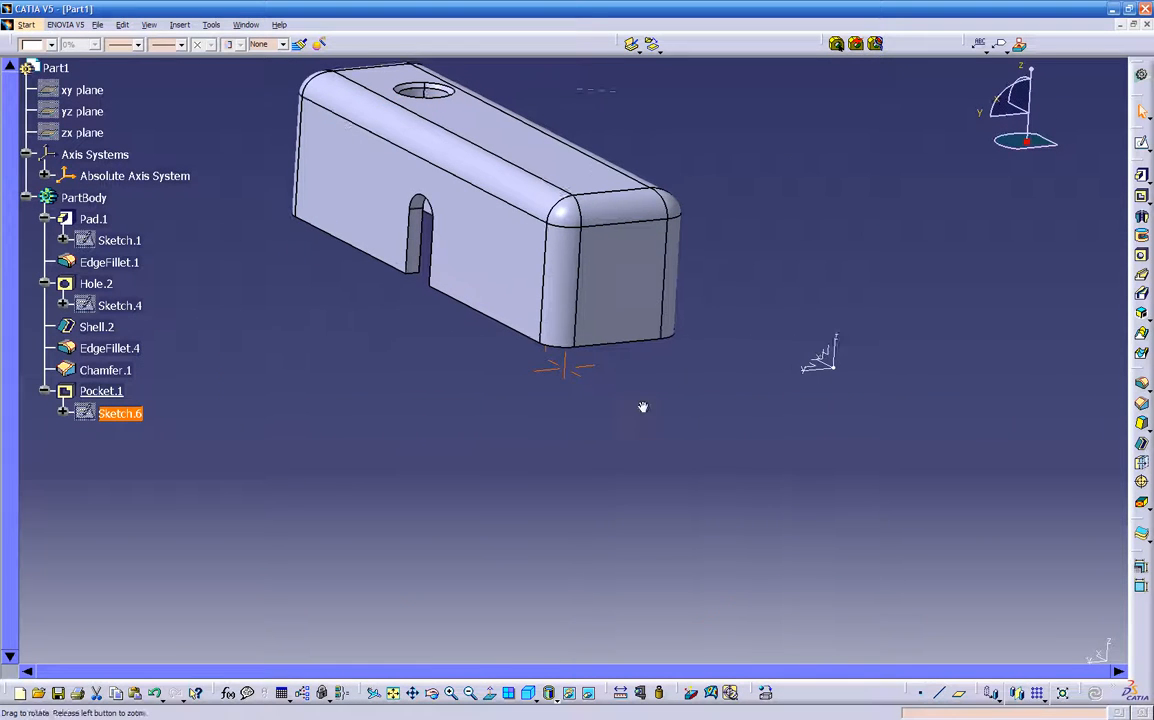
Step: Start a sketch on the block's end face and draw a rectangle about 0.63 in wide and 1.35 in high, extending below the bottom edge
click(644, 293)
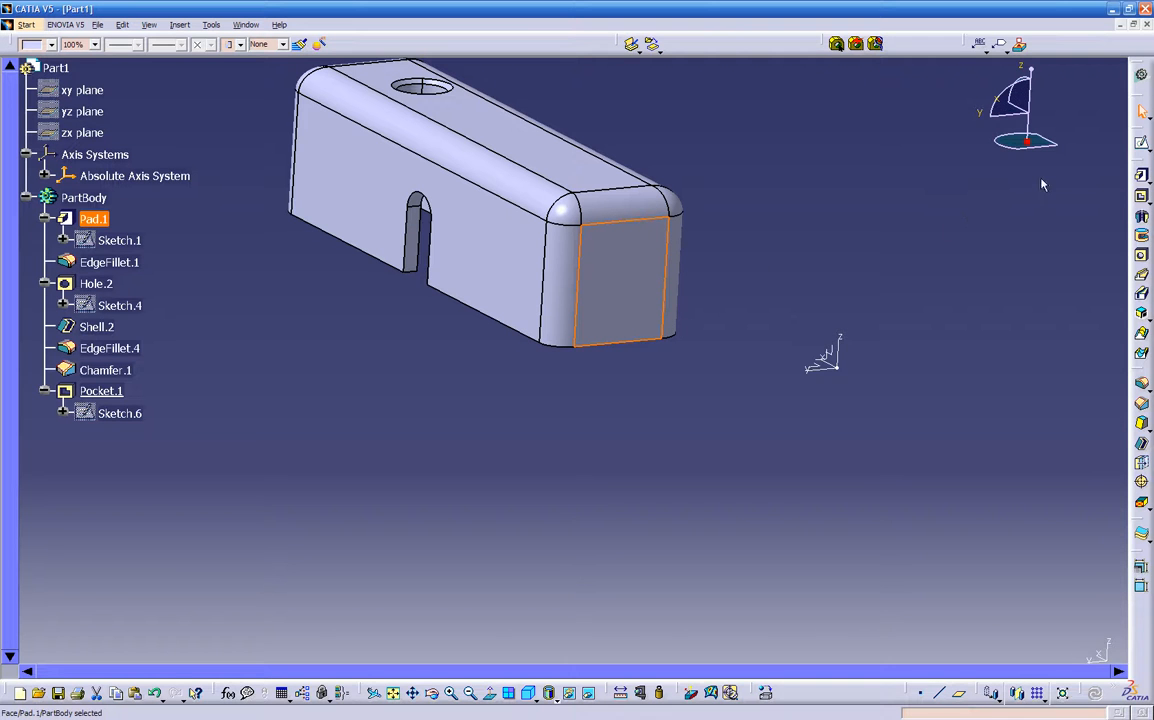
click(1140, 145)
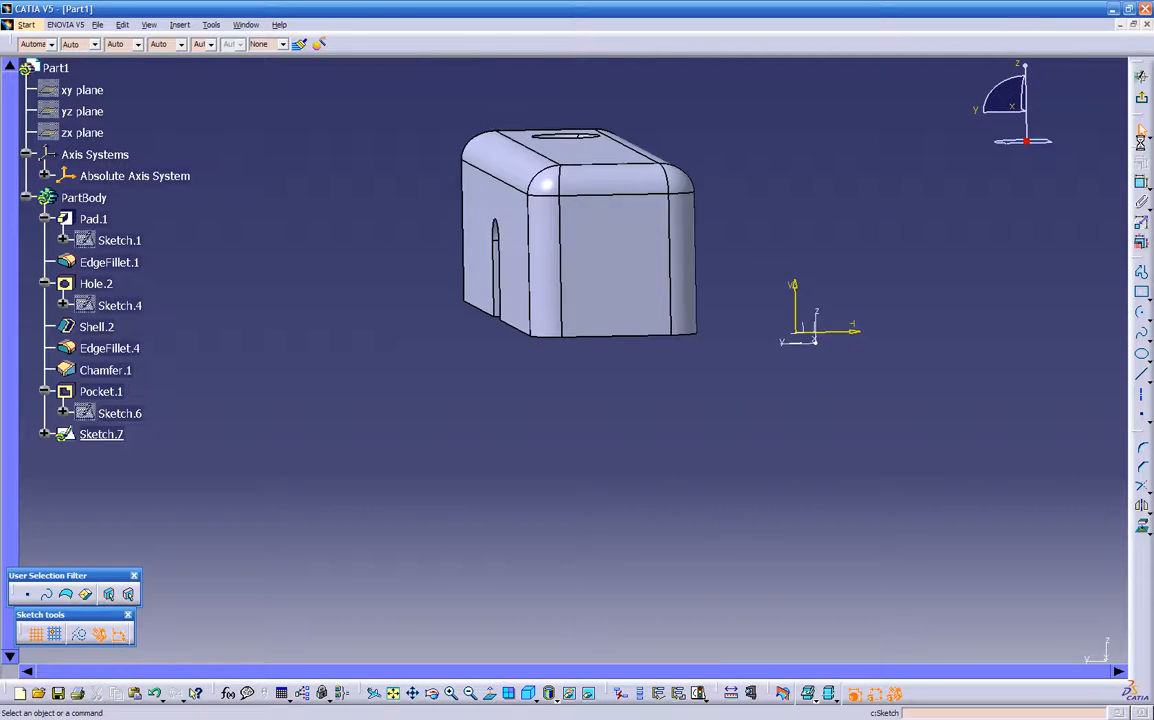
middle_drag(723, 385, 705, 357)
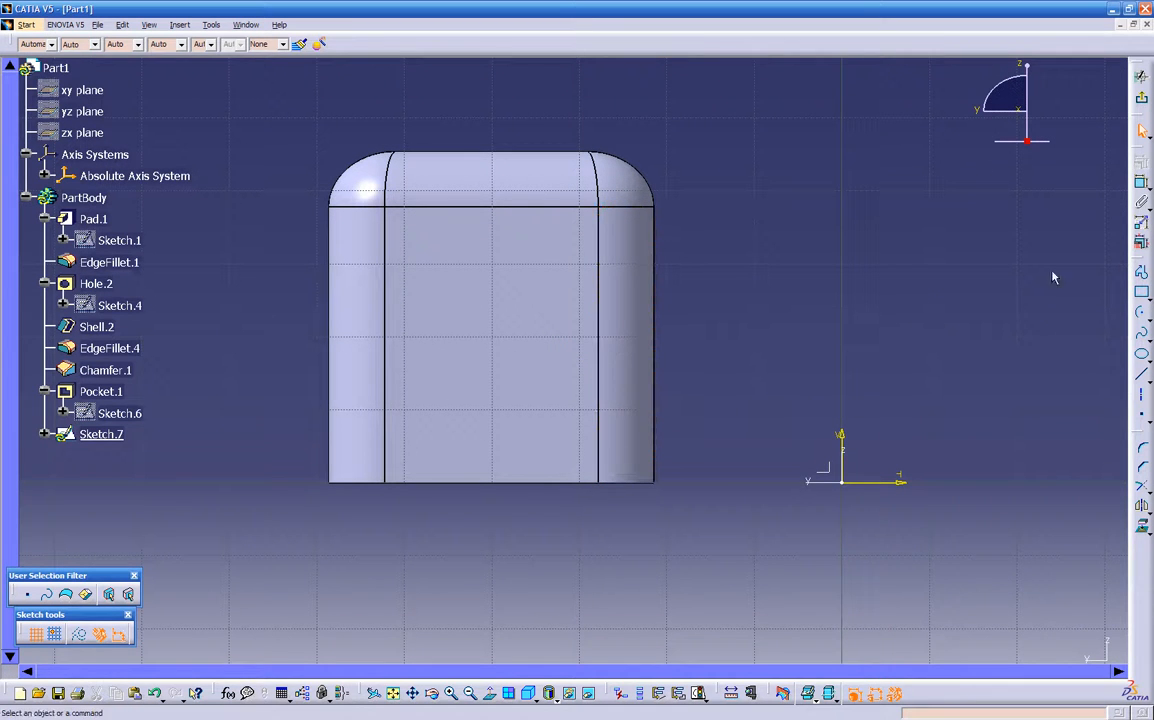
click(1141, 295)
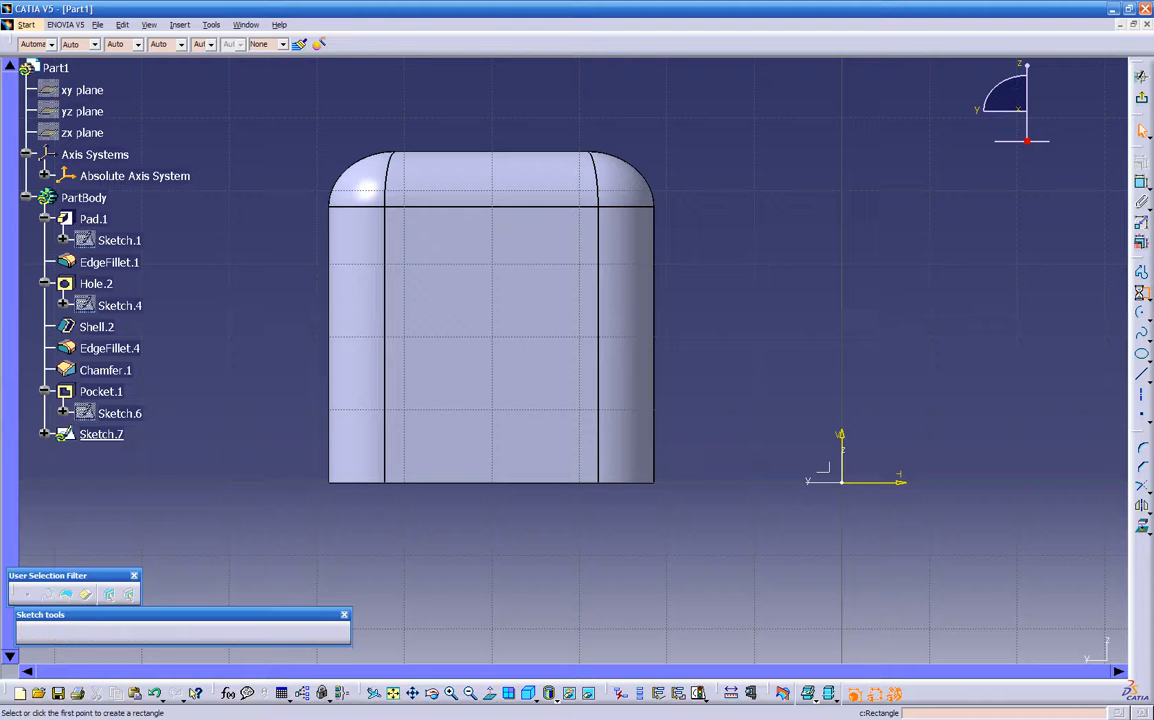
click(420, 549)
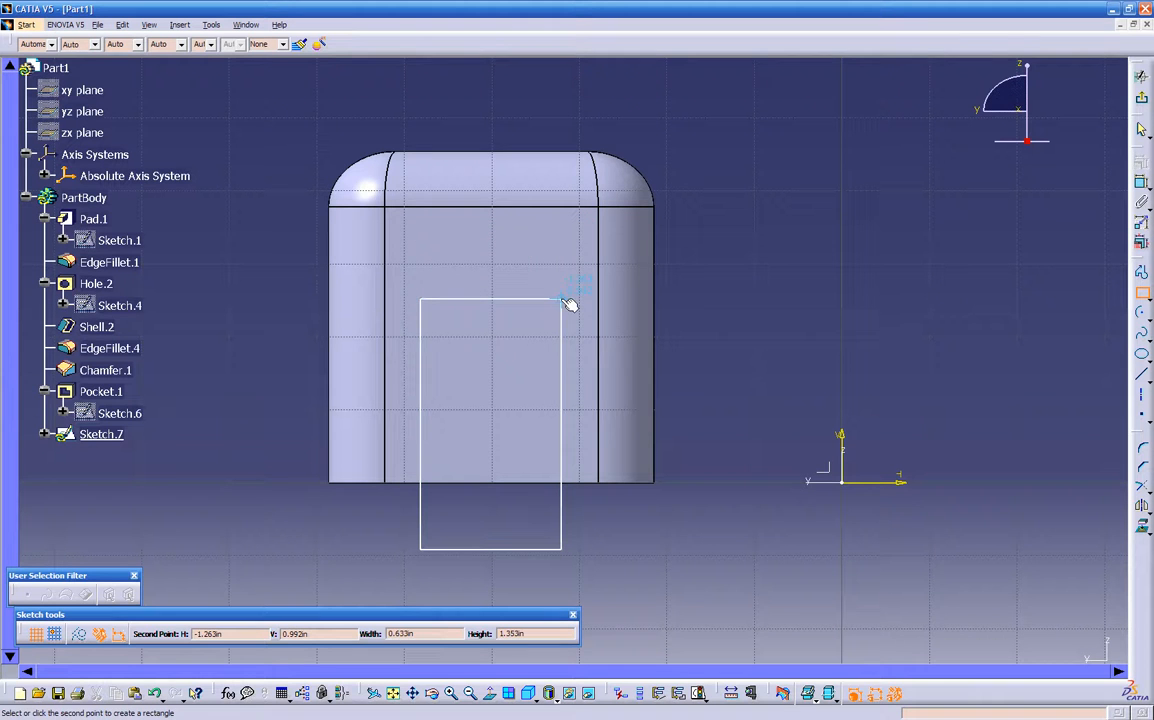
click(562, 299)
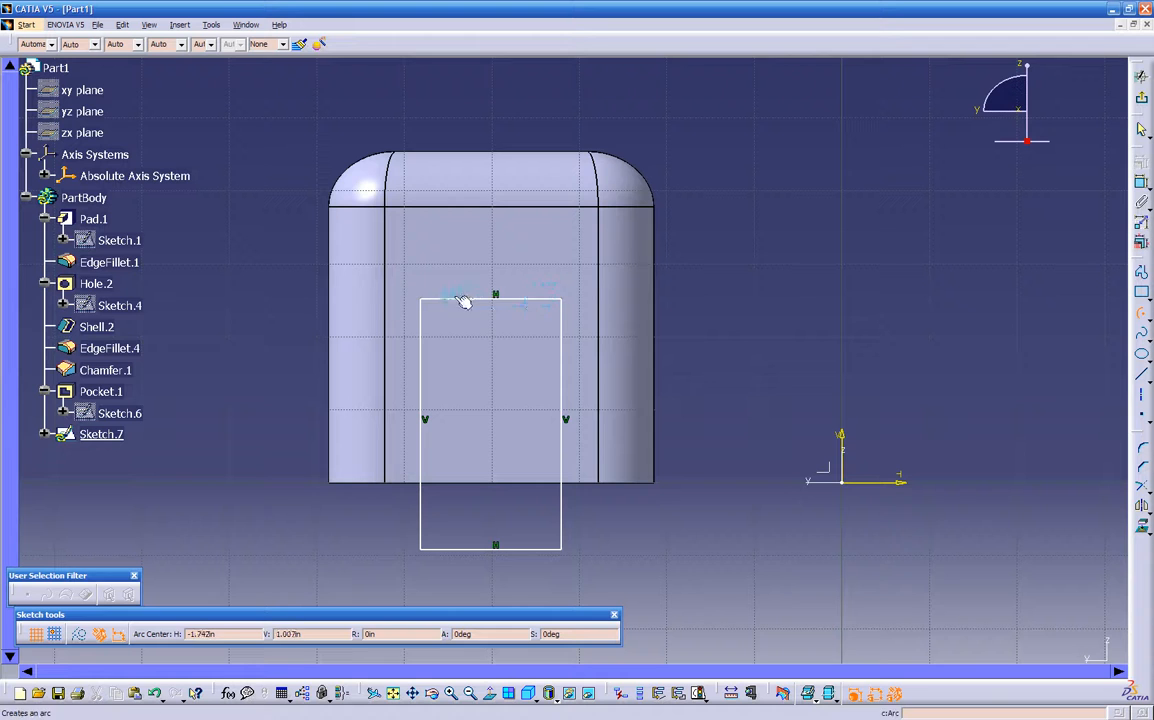
Step: Cap the rectangle with a semicircular arc of about 0.32 in radius and convert its upper horizontal side to a construction line
click(496, 296)
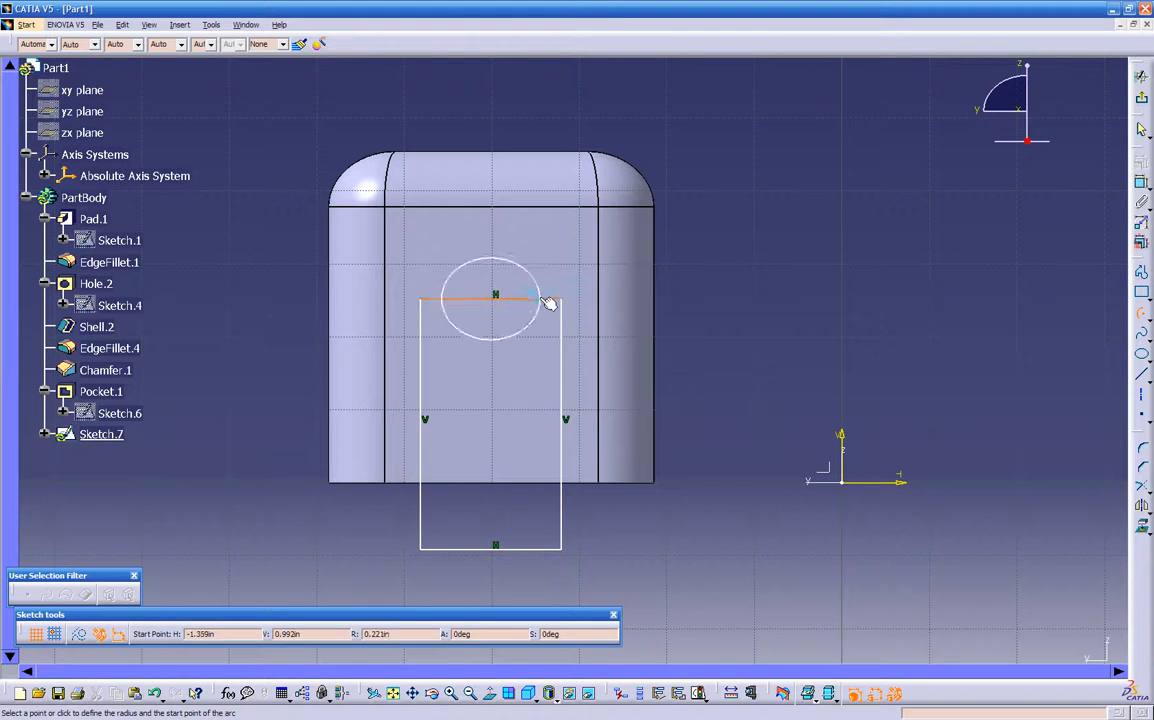
click(564, 299)
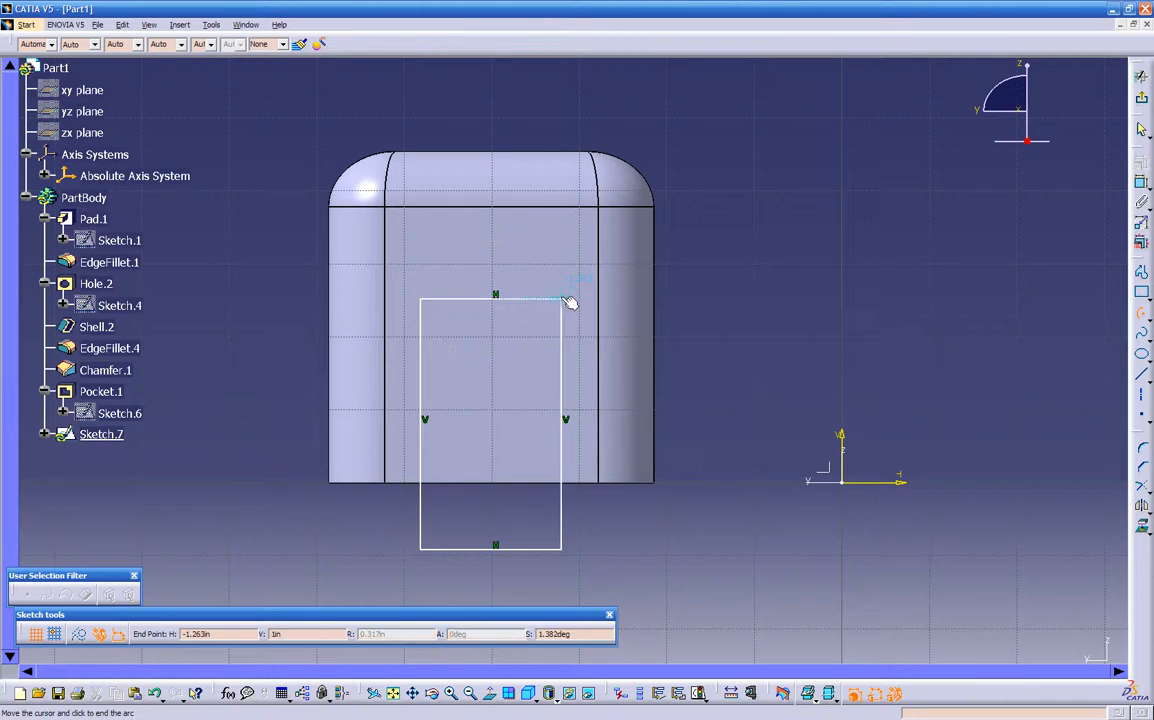
click(423, 300)
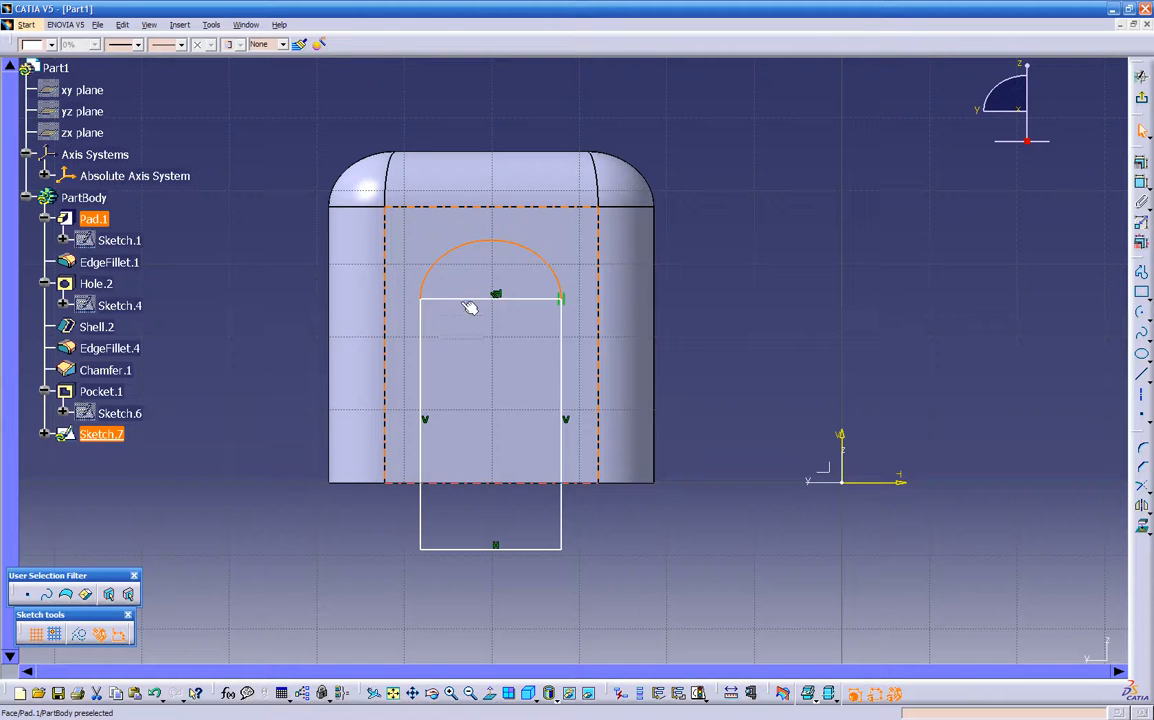
click(463, 299)
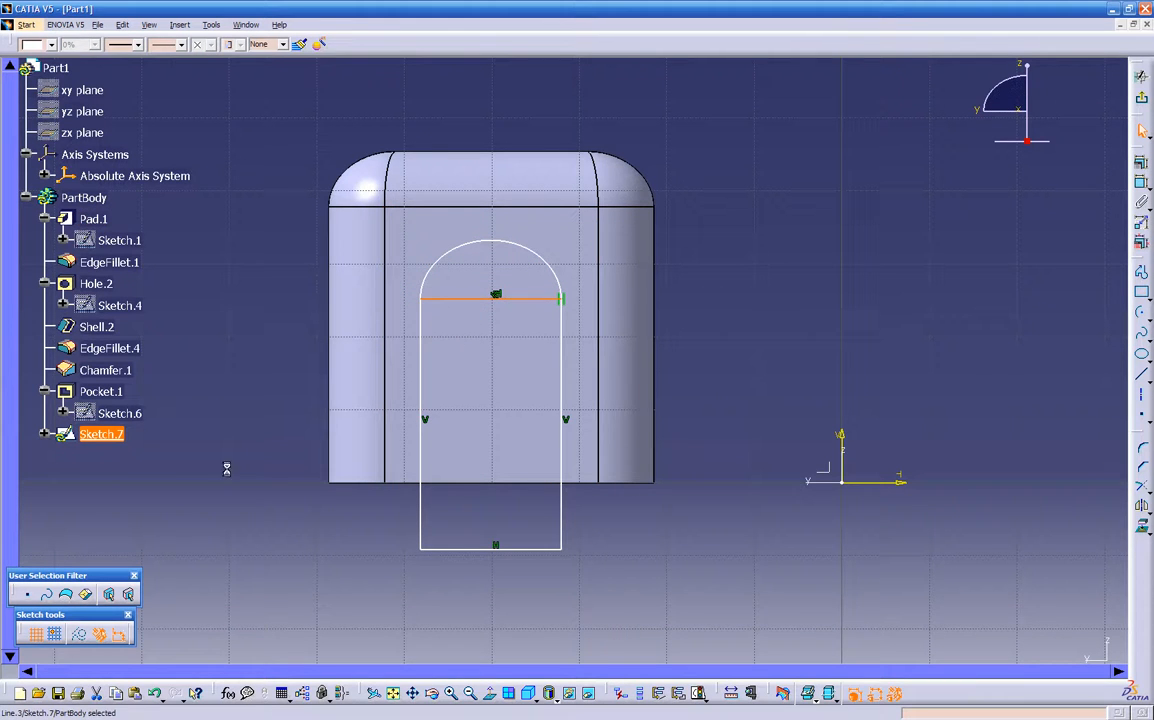
click(77, 634)
Step: Exit the end-face sketch and start a pocket from the arch profile
middle_drag(381, 489, 842, 435)
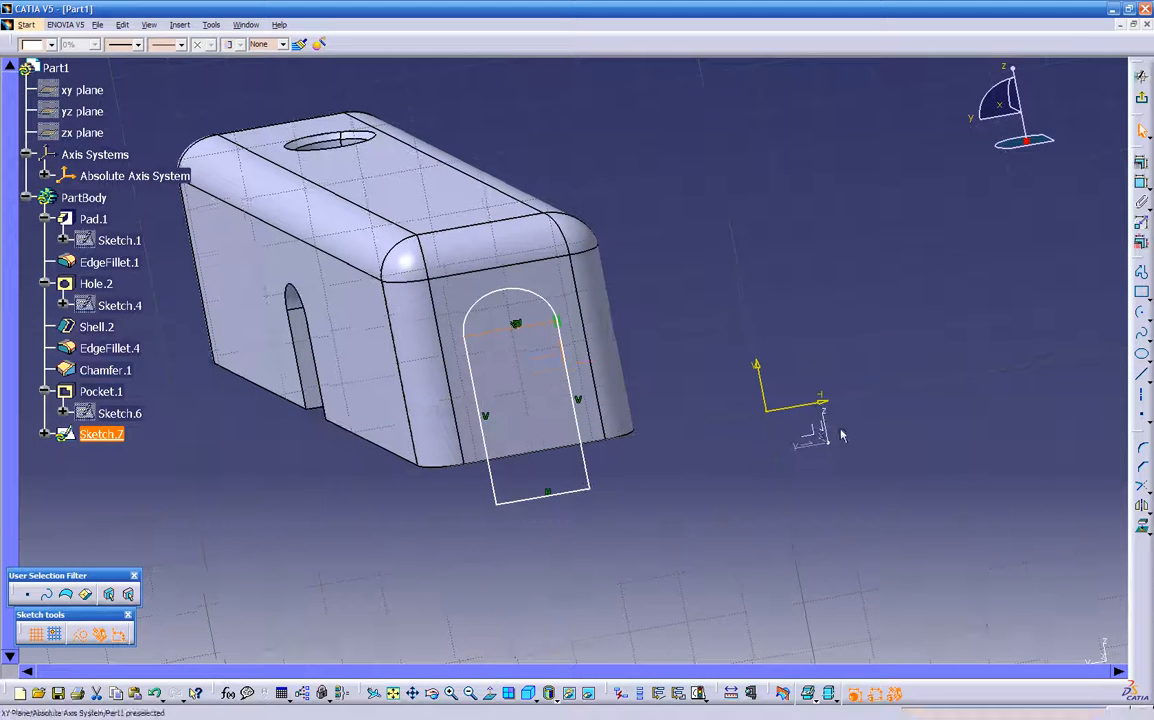
click(1141, 75)
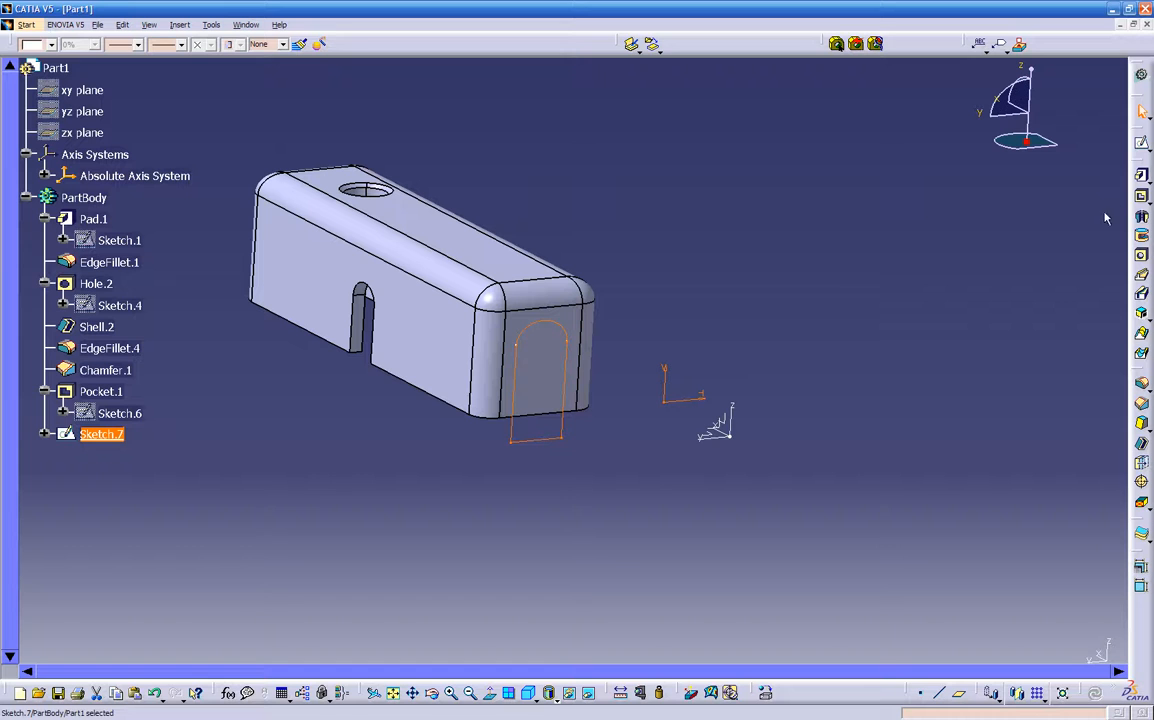
click(1138, 196)
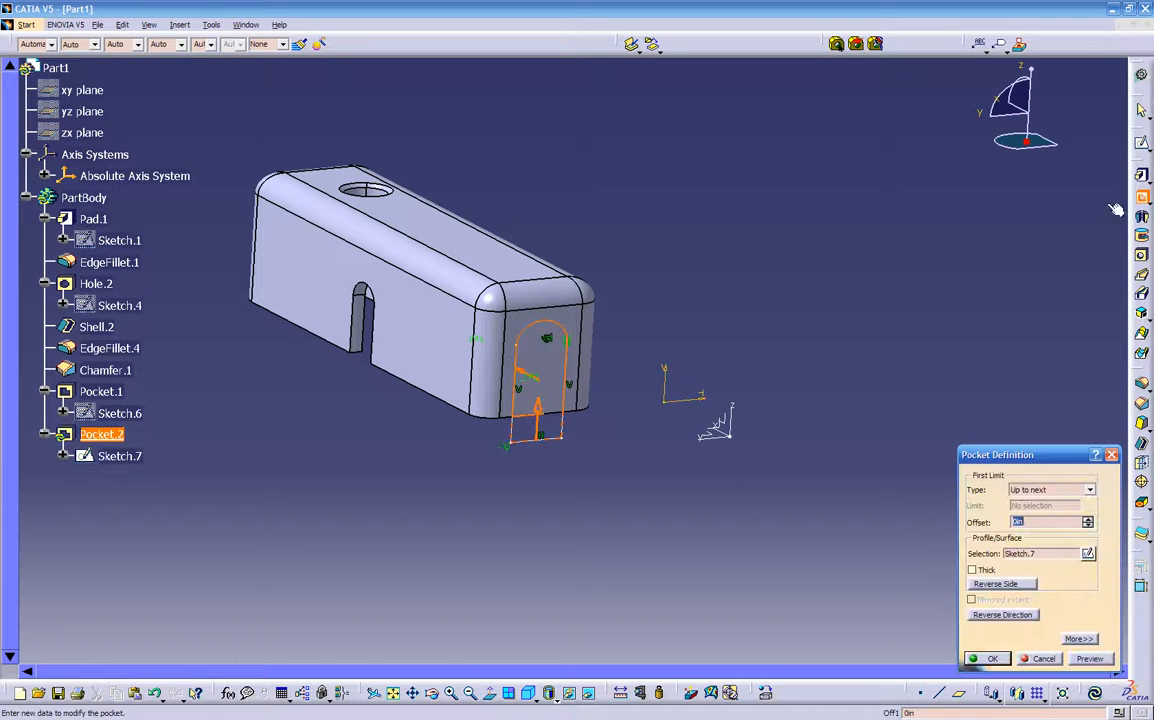
middle_drag(721, 502, 755, 452)
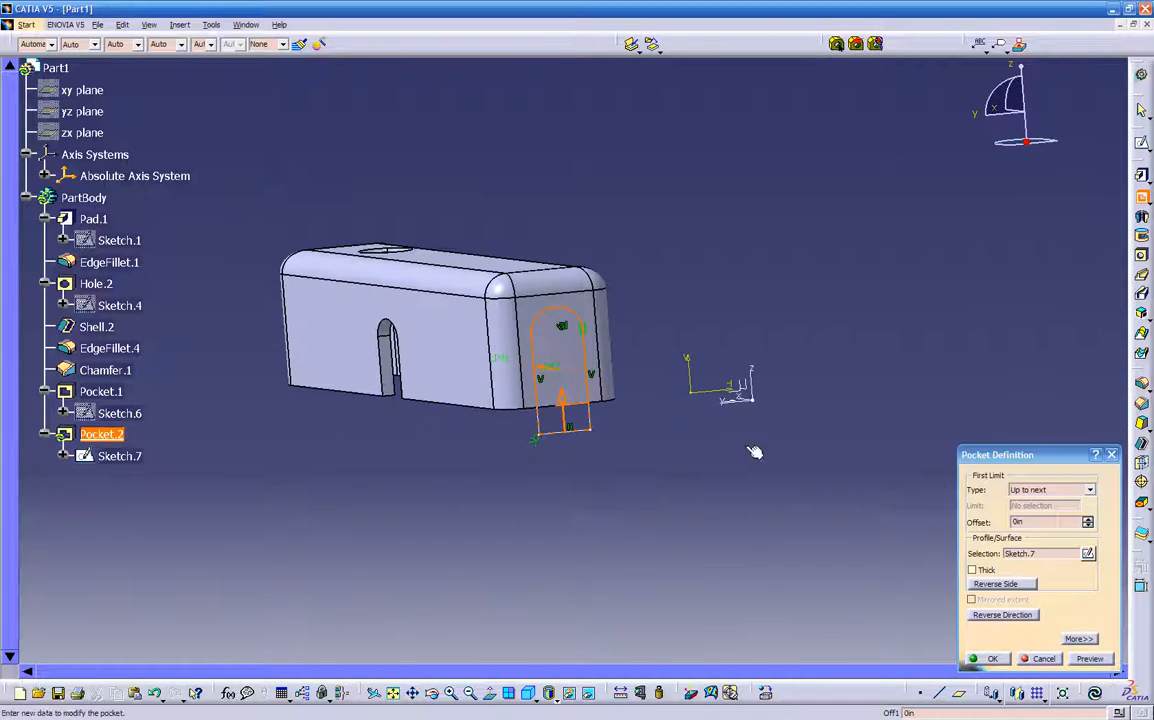
Step: Try the pocket with a Dimension limit, stretching its depth past the block's far end to 6.787 in
click(1045, 489)
click(1030, 500)
middle_drag(640, 521, 437, 438)
drag(458, 399, 160, 535)
middle_drag(432, 402, 561, 502)
Step: Set the pocket's limit type to Up to next, preview the cut and create the pocket
click(1012, 488)
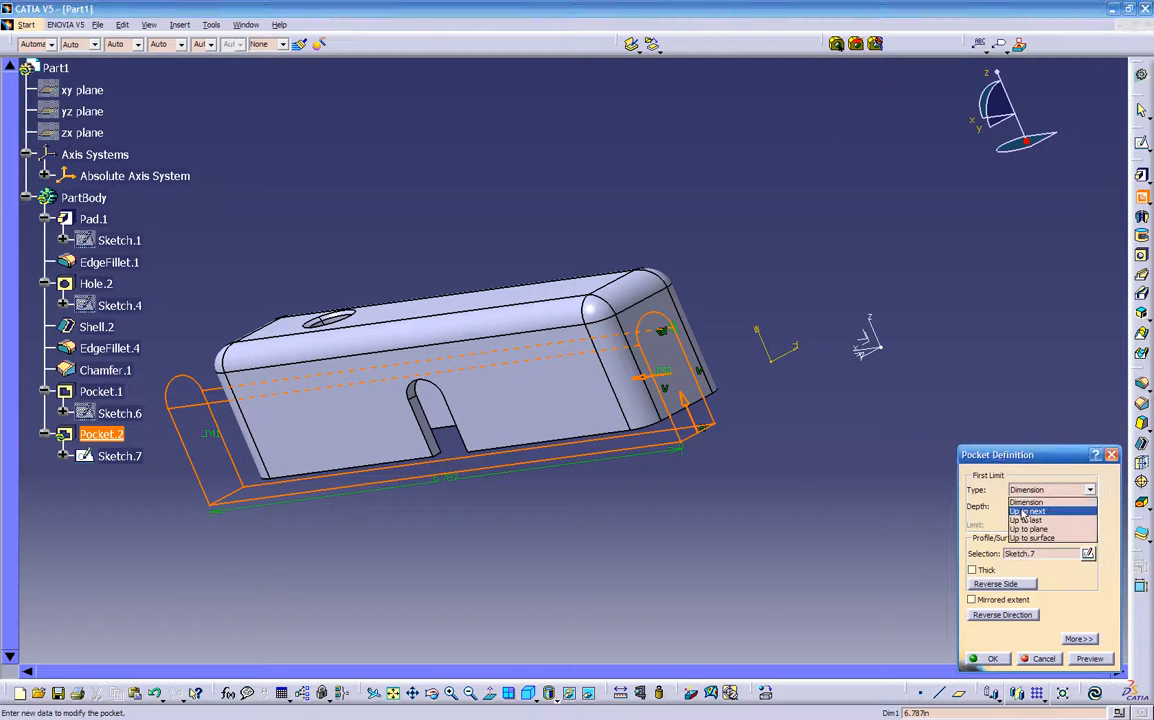
click(1018, 512)
click(1088, 659)
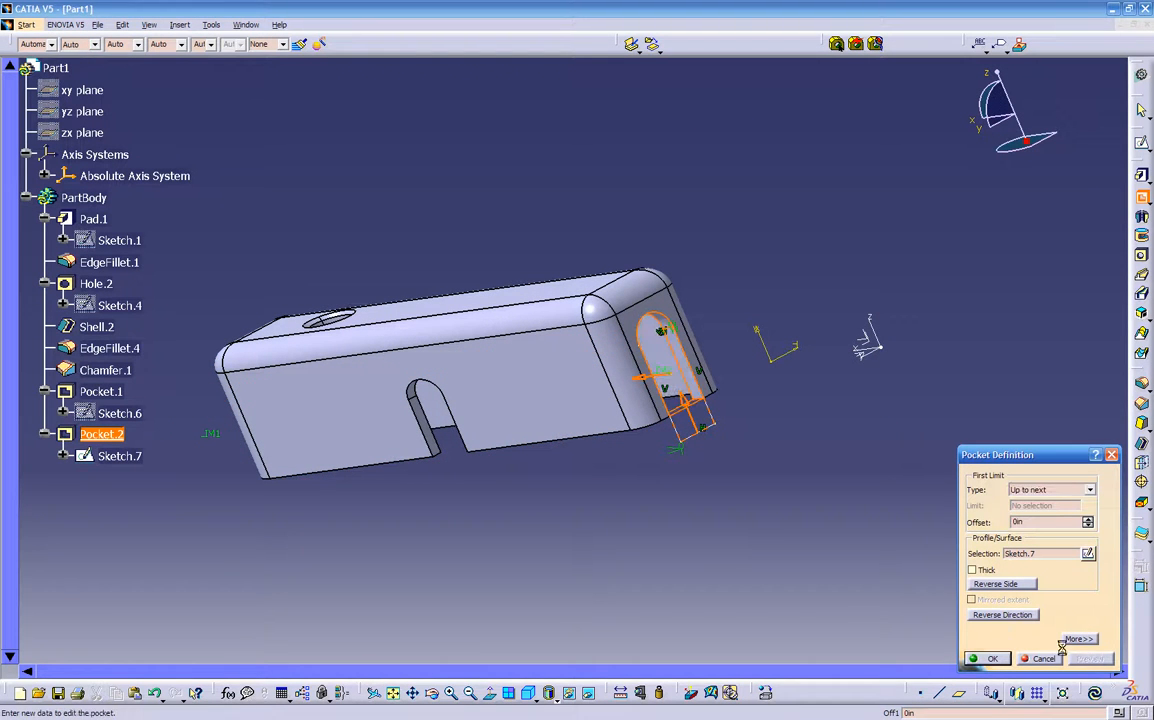
middle_drag(530, 330, 492, 345)
click(990, 659)
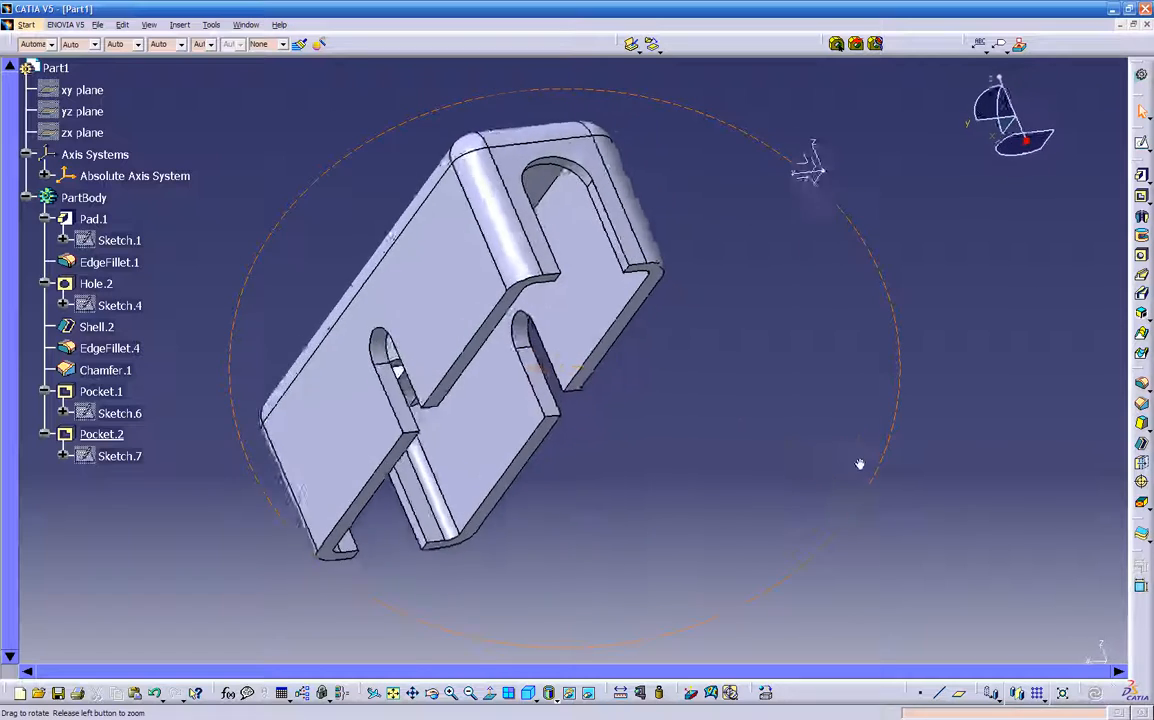